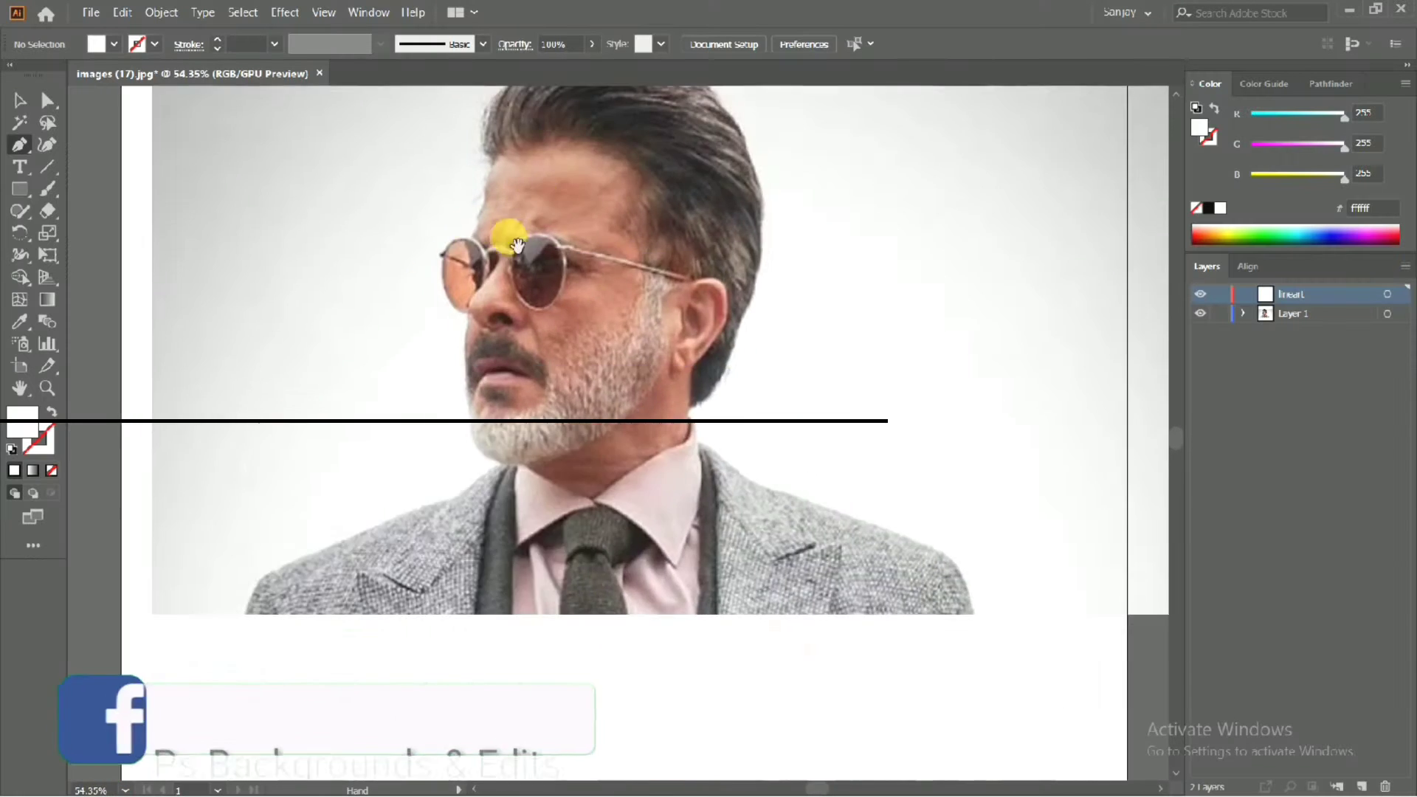
# - Set the fill colour to near-black 020202 in the Color Picker
pyautogui.doubleClick(24, 418)
pyautogui.click(458, 522)
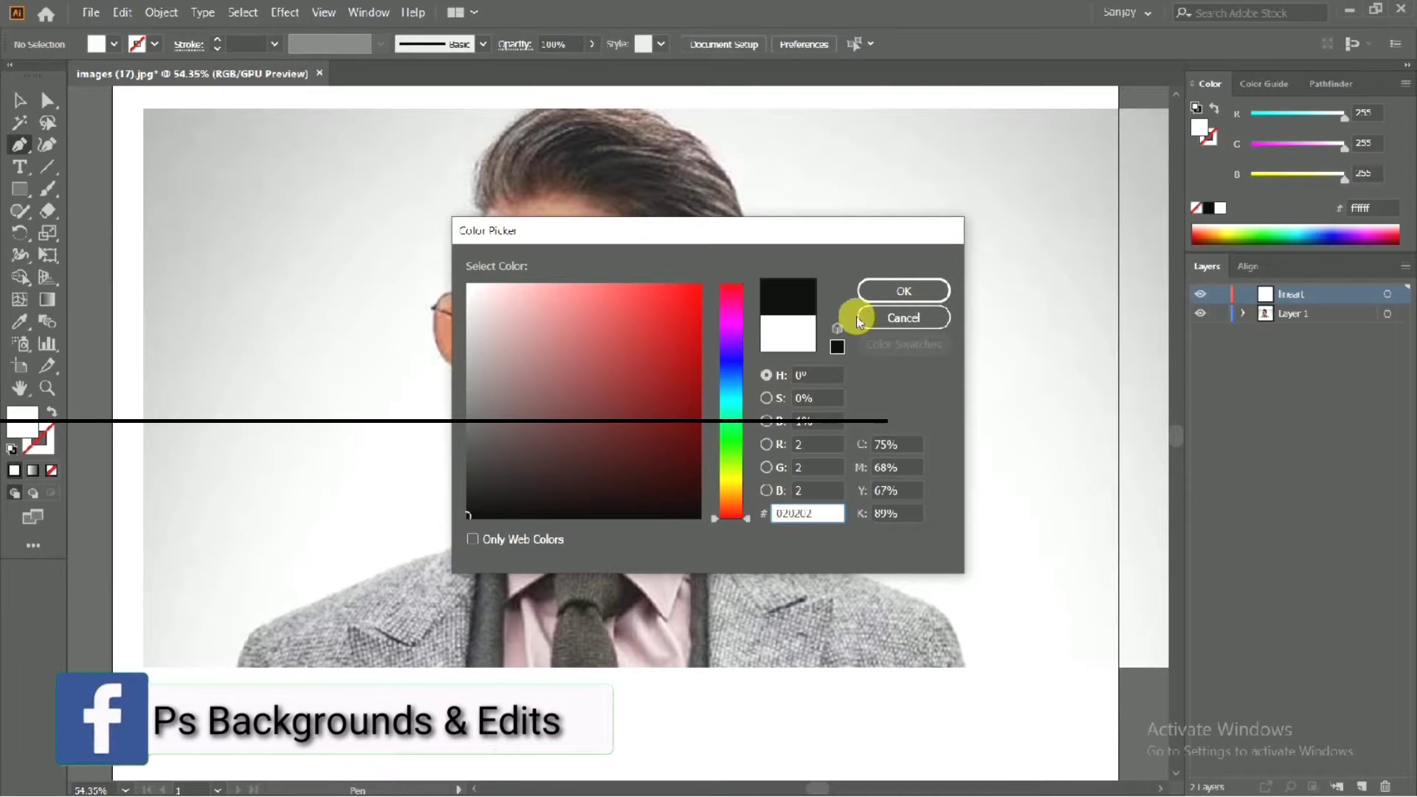
pyautogui.click(899, 291)
pyautogui.scroll(3, 535, 354)
pyautogui.scroll(-2, 536, 358)
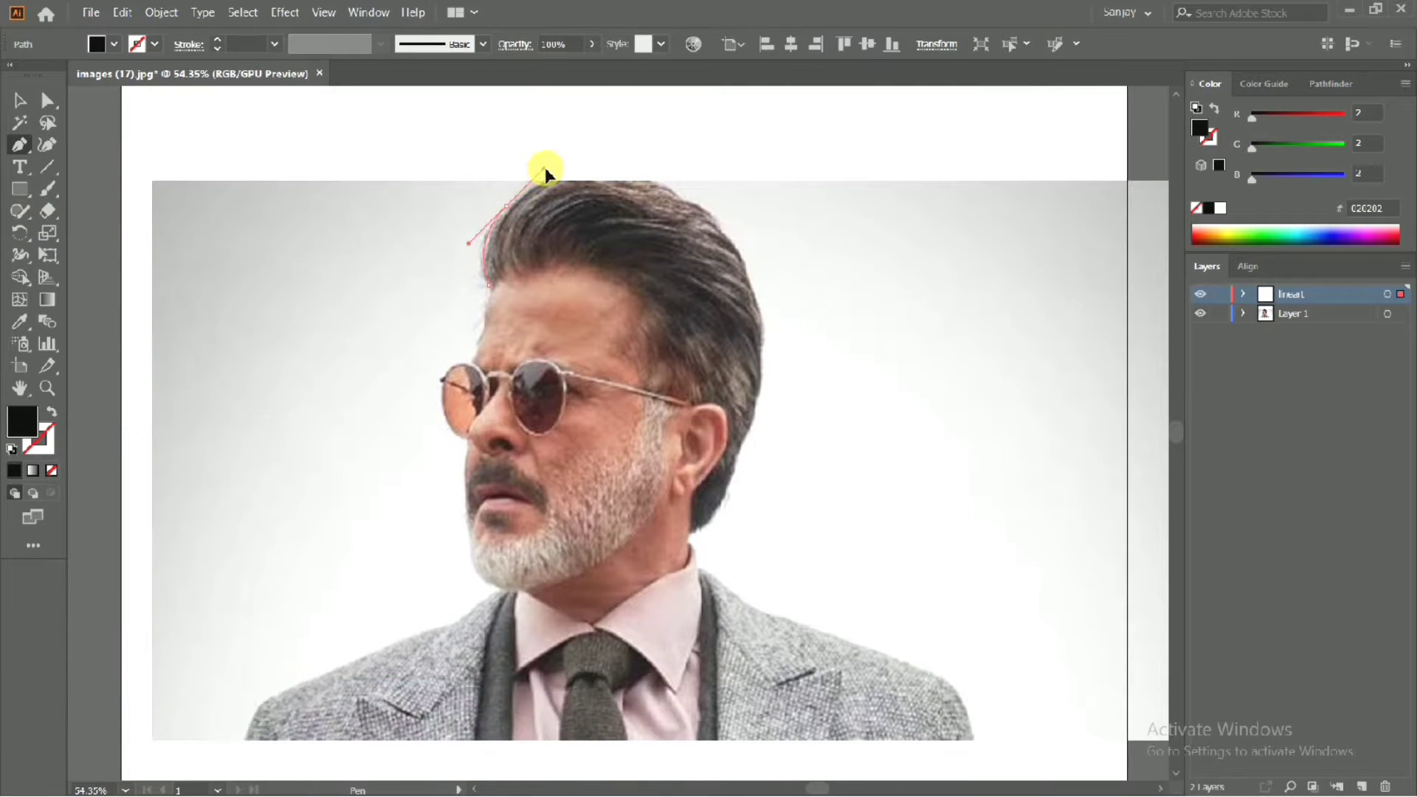
# - Draw a trial Pen path over the hair, then delete it
pyautogui.click(489, 285)
pyautogui.moveTo(488, 225); pyautogui.dragTo(506, 208)
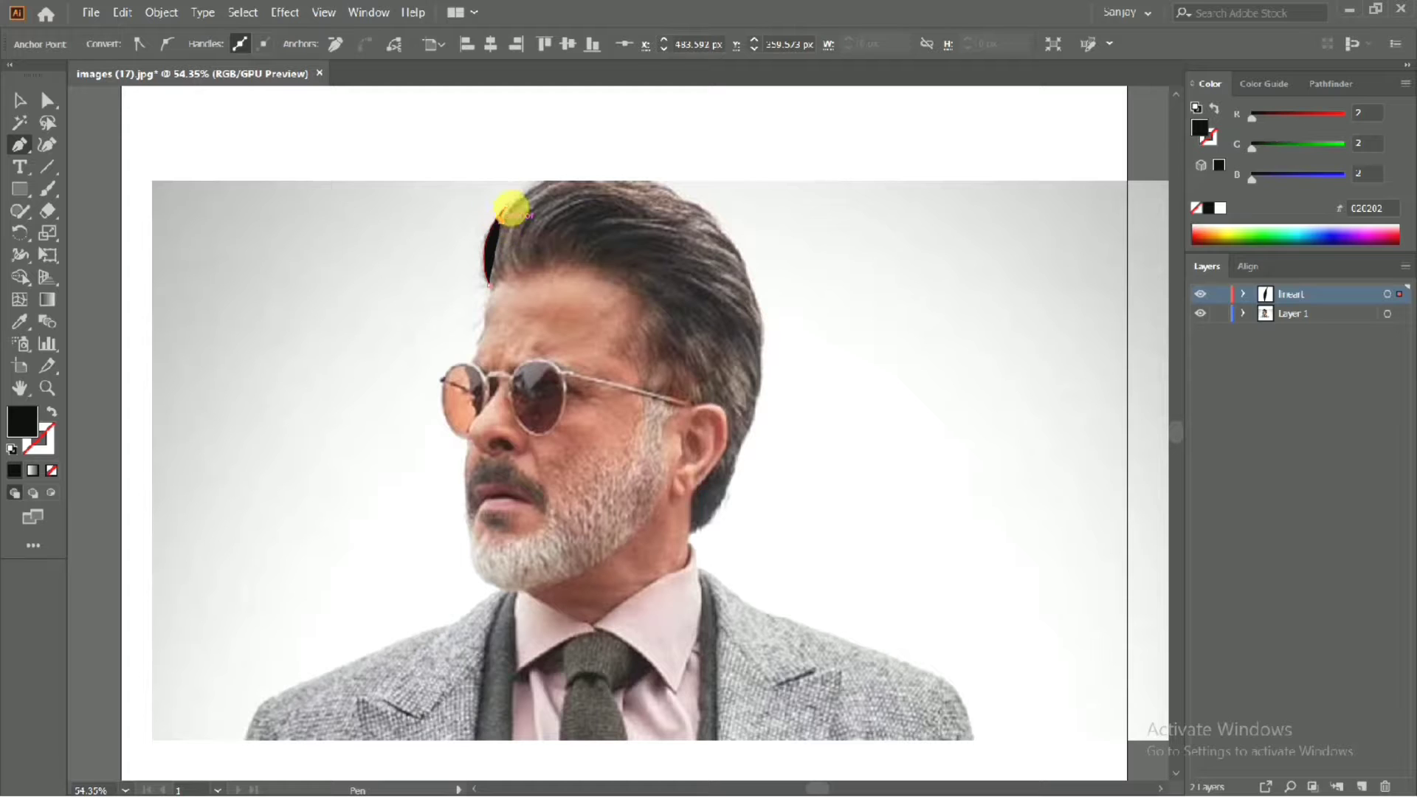
pyautogui.moveTo(611, 167)
pyautogui.mouseDown()
pyautogui.moveTo(687, 184)
pyautogui.moveTo(679, 205)
pyautogui.mouseUp()
pyautogui.keyDown('alt'); pyautogui.click(613, 168); pyautogui.keyUp('alt')
pyautogui.scroll(2, 680, 205)
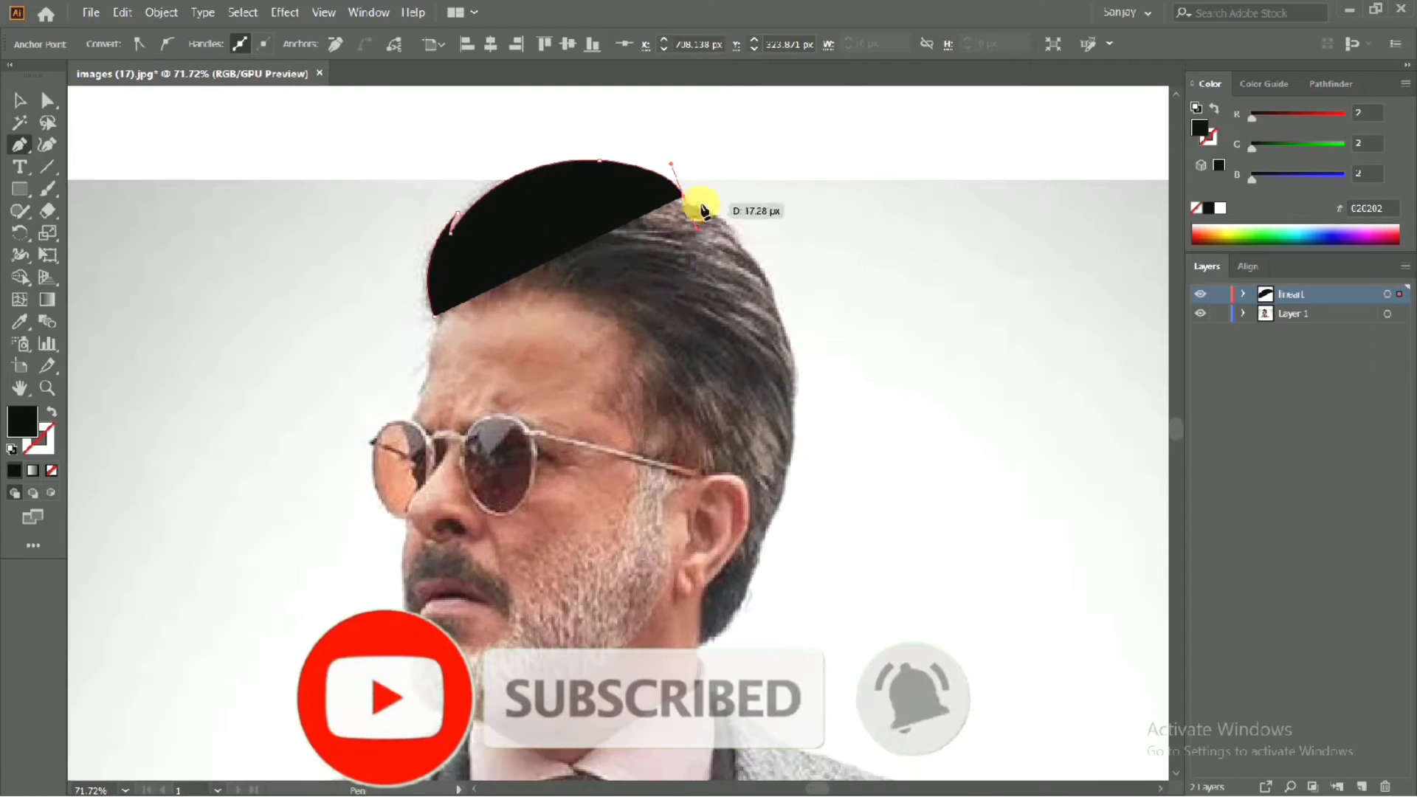
pyautogui.moveTo(703, 210); pyautogui.dragTo(673, 194)
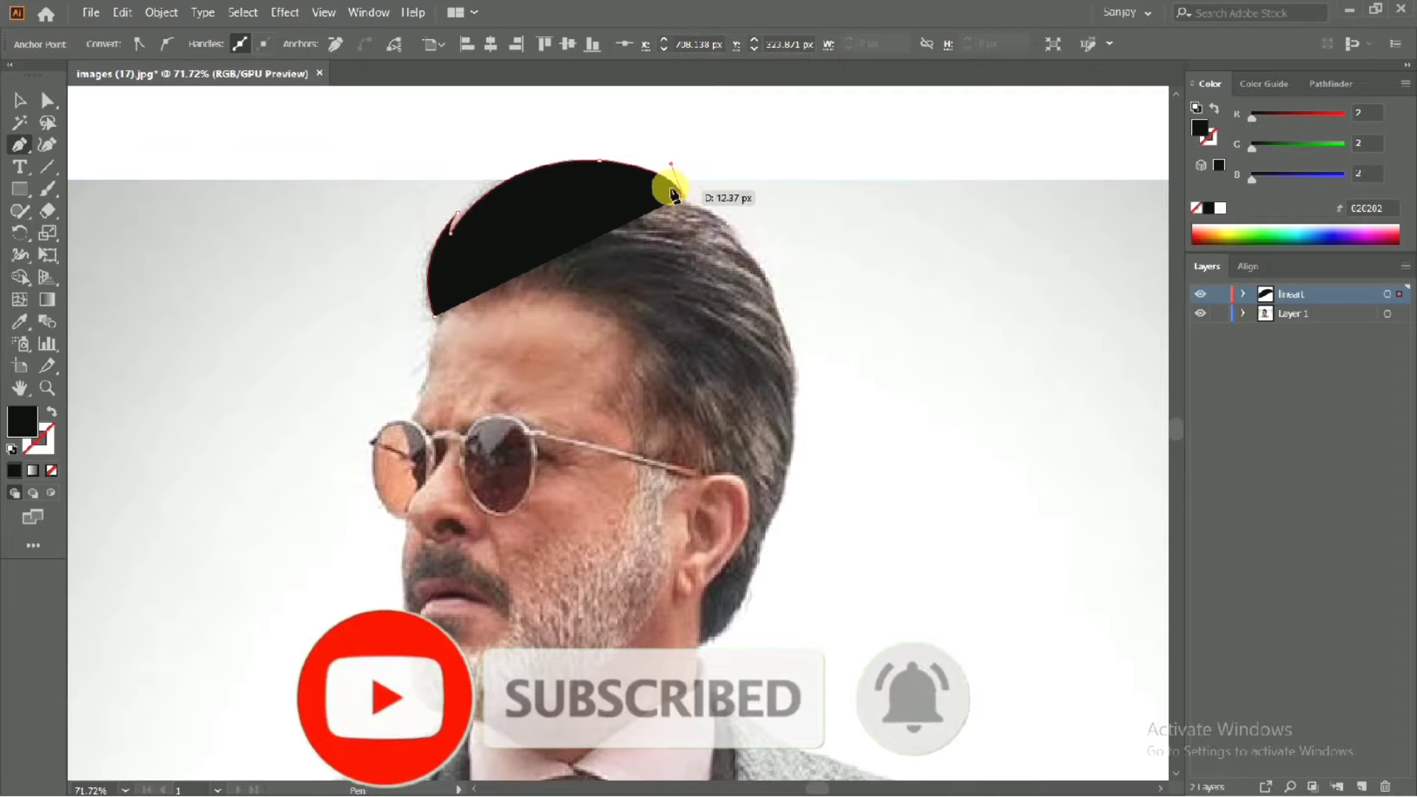
pyautogui.press('Delete')
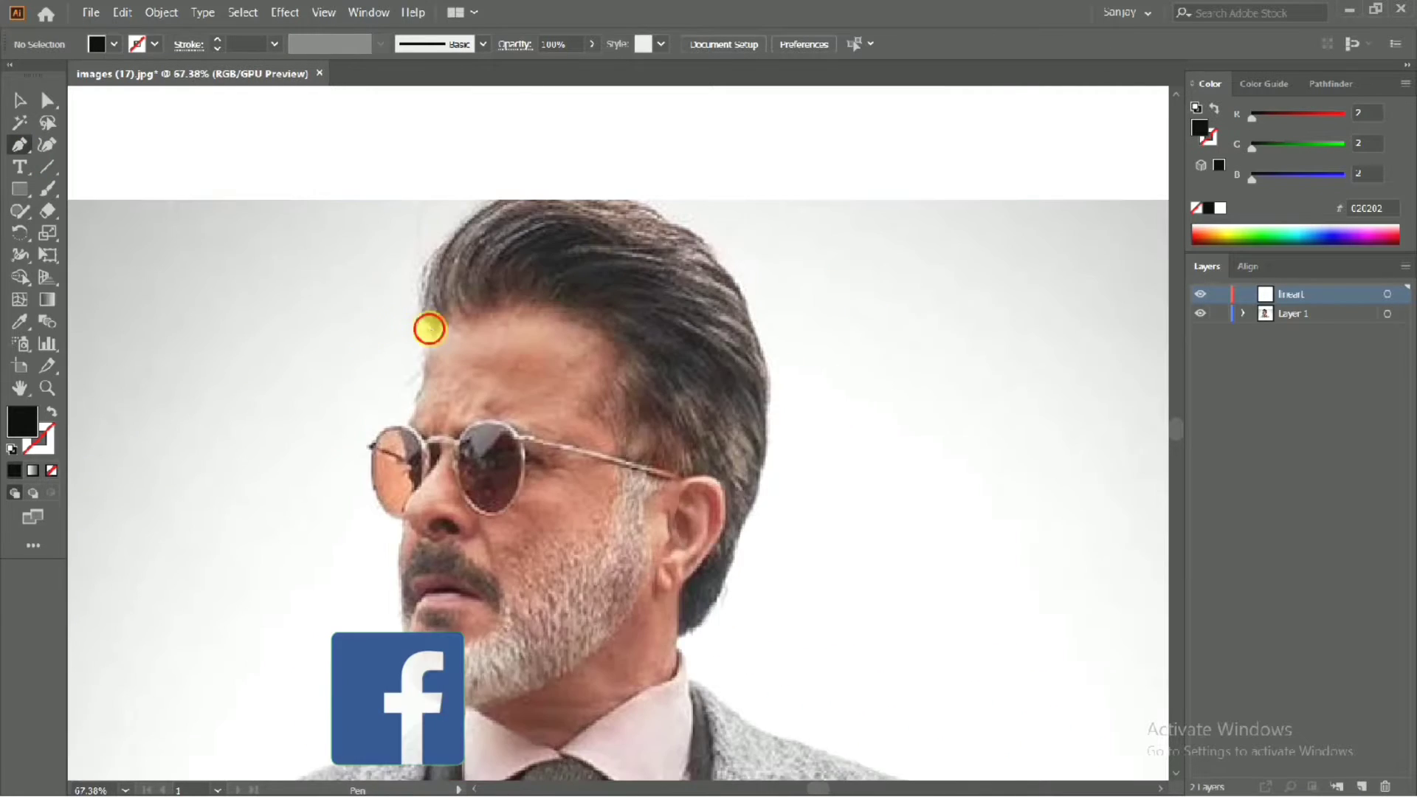
# - Start the hair outline at the hairline, curving over the top and down the right side
pyautogui.click(428, 326)
pyautogui.moveTo(457, 228)
pyautogui.mouseDown()
pyautogui.moveTo(471, 240)
pyautogui.moveTo(650, 202)
pyautogui.mouseUp()
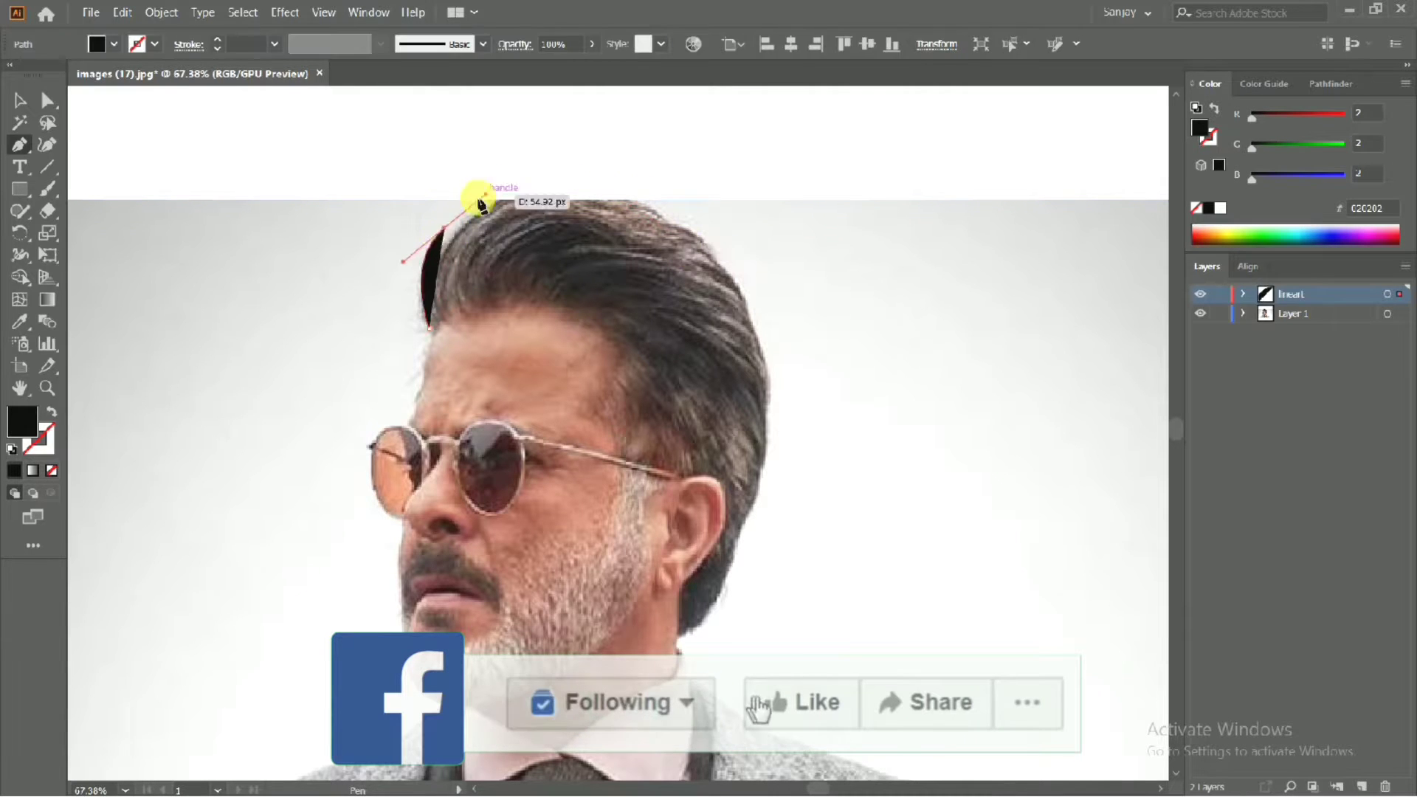
pyautogui.moveTo(468, 211)
pyautogui.mouseDown()
pyautogui.moveTo(553, 170)
pyautogui.moveTo(674, 228)
pyautogui.moveTo(678, 248)
pyautogui.moveTo(732, 273)
pyautogui.moveTo(769, 399)
pyautogui.mouseUp()
pyautogui.click(452, 248)
pyautogui.click(582, 179)
pyautogui.scroll(-3, 768, 398)
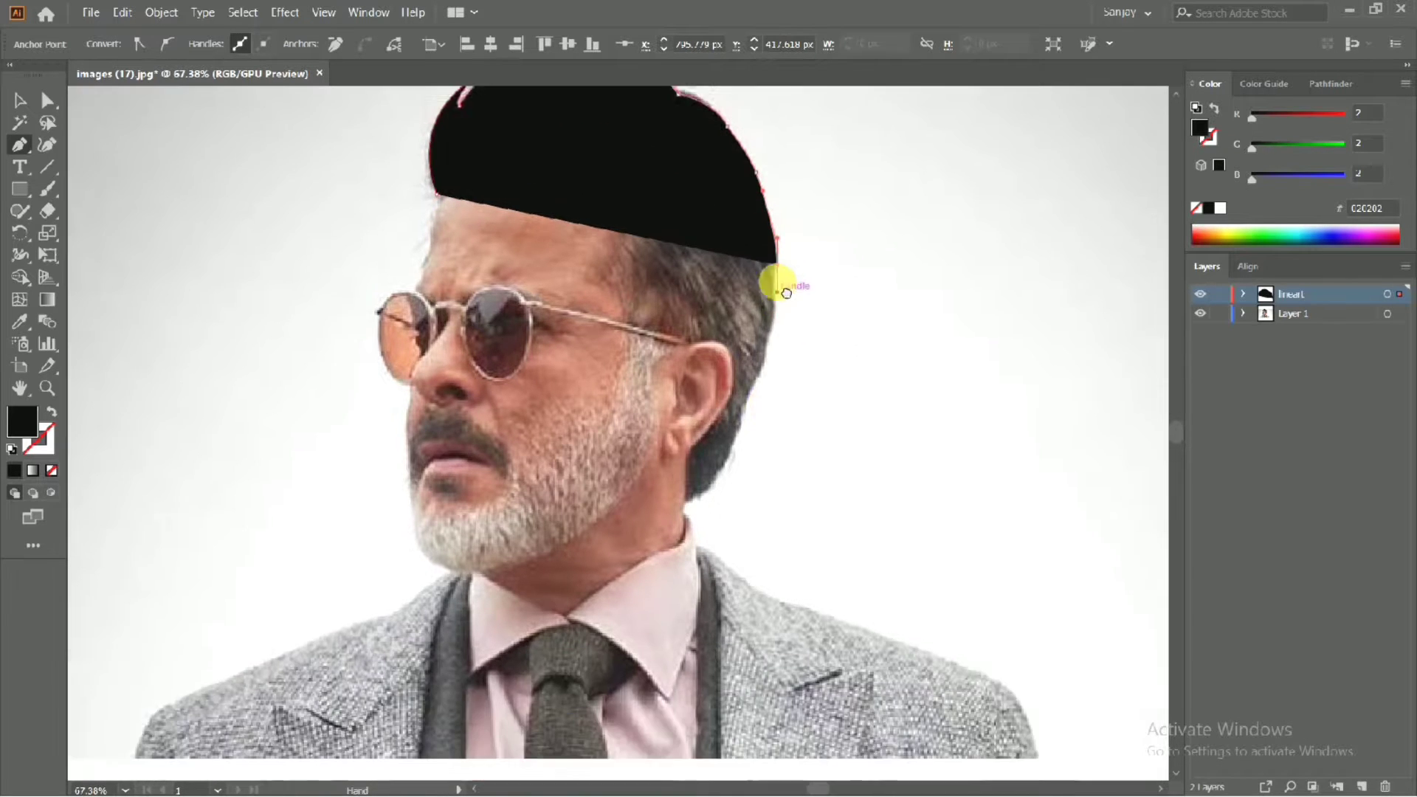
pyautogui.moveTo(768, 351)
pyautogui.mouseDown()
pyautogui.moveTo(734, 462)
pyautogui.moveTo(677, 503)
pyautogui.mouseUp()
pyautogui.scroll(2, 677, 503)
# - Swap fill and stroke, then curve the outline around the hair's back edge and ear
pyautogui.hotkey('shift', 'x')
pyautogui.scroll(2, 658, 481)
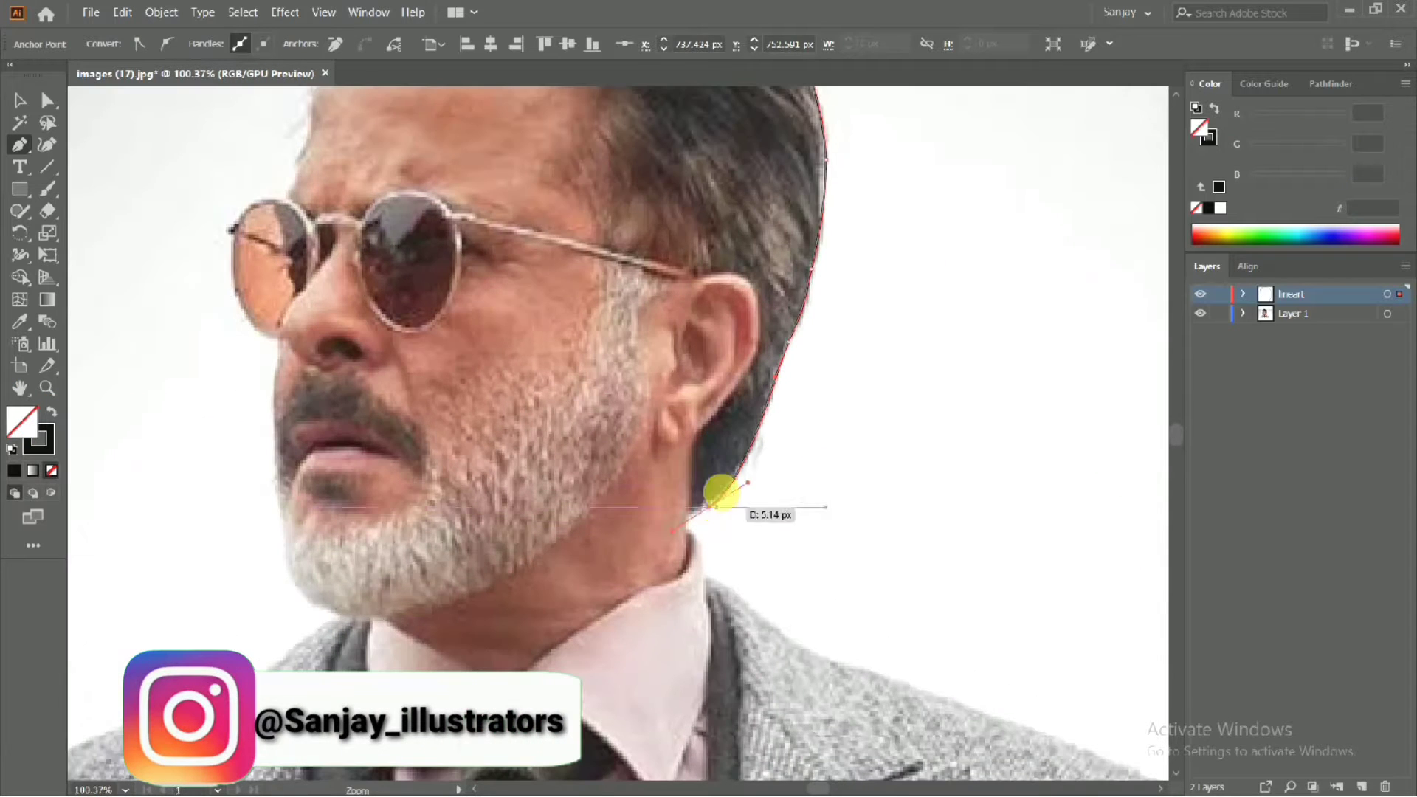
pyautogui.moveTo(701, 517); pyautogui.dragTo(690, 515)
pyautogui.moveTo(693, 446); pyautogui.dragTo(739, 369)
pyautogui.click(775, 305)
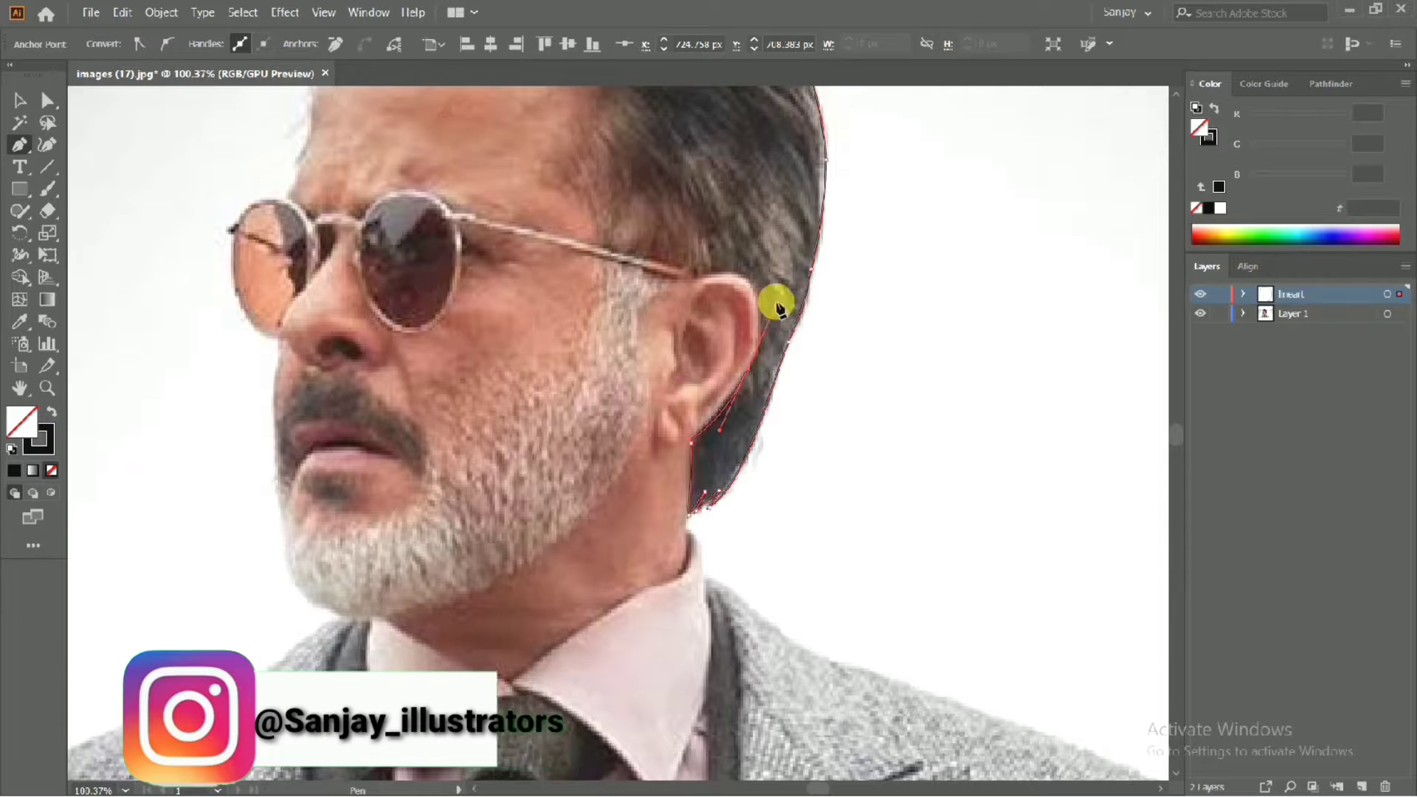
pyautogui.moveTo(757, 267); pyautogui.dragTo(715, 278)
pyautogui.scroll(2, 714, 278)
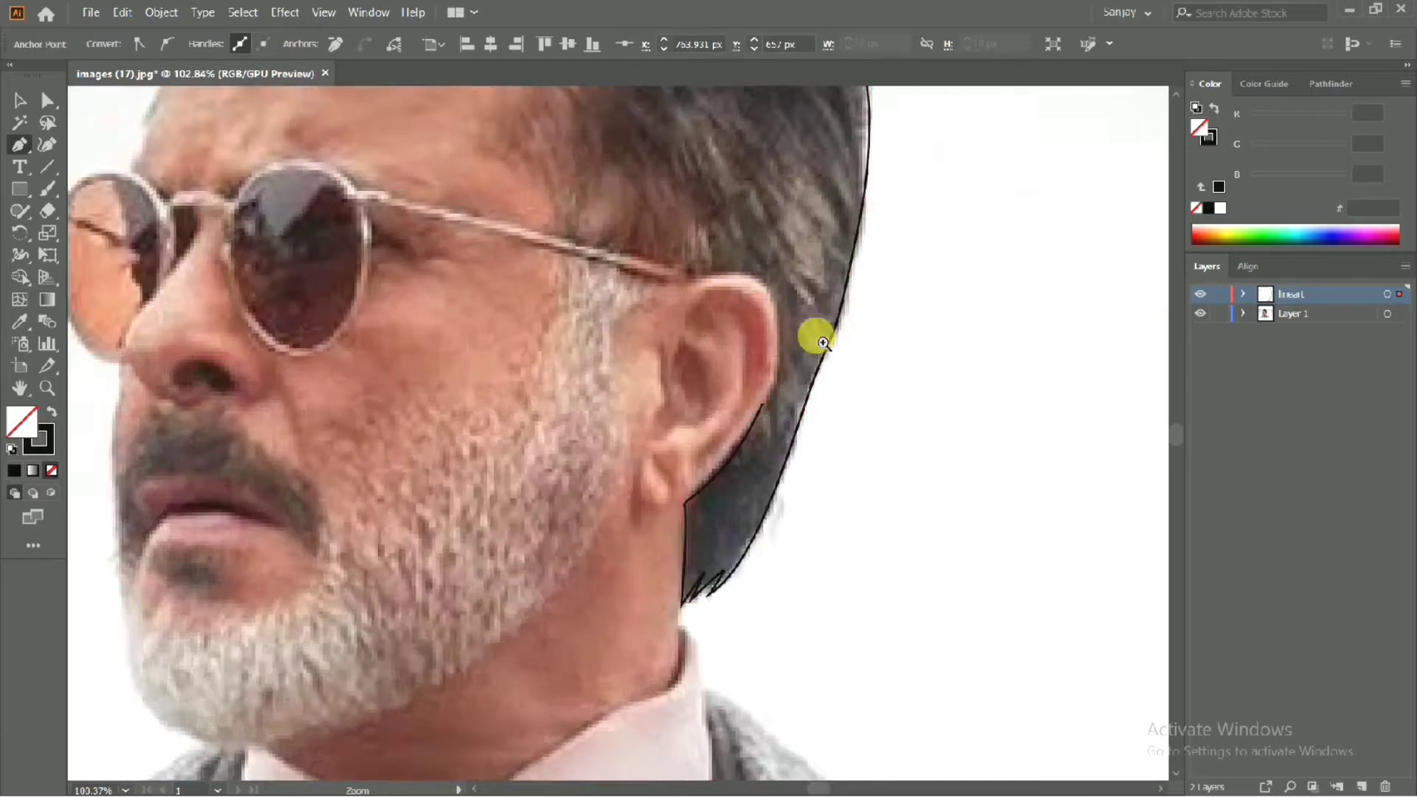
pyautogui.scroll(2, 812, 333)
pyautogui.scroll(-3, 696, 278)
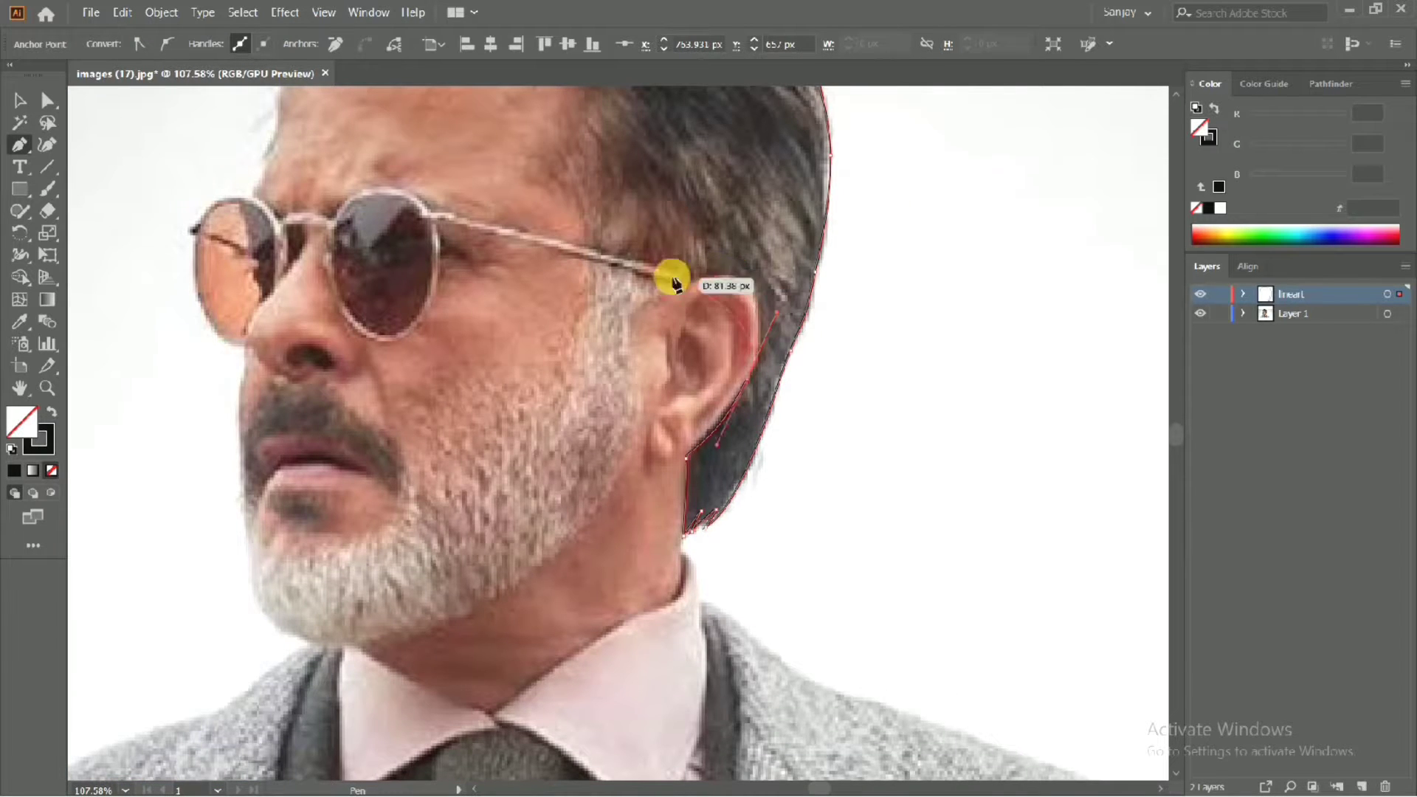
# - Continue the outline past the glasses arm and sideburn, adding temple hair strands
pyautogui.moveTo(646, 322)
pyautogui.mouseDown()
pyautogui.moveTo(551, 215)
pyautogui.moveTo(671, 228)
pyautogui.moveTo(655, 273)
pyautogui.moveTo(585, 243)
pyautogui.mouseUp()
pyautogui.scroll(-3, 633, 307)
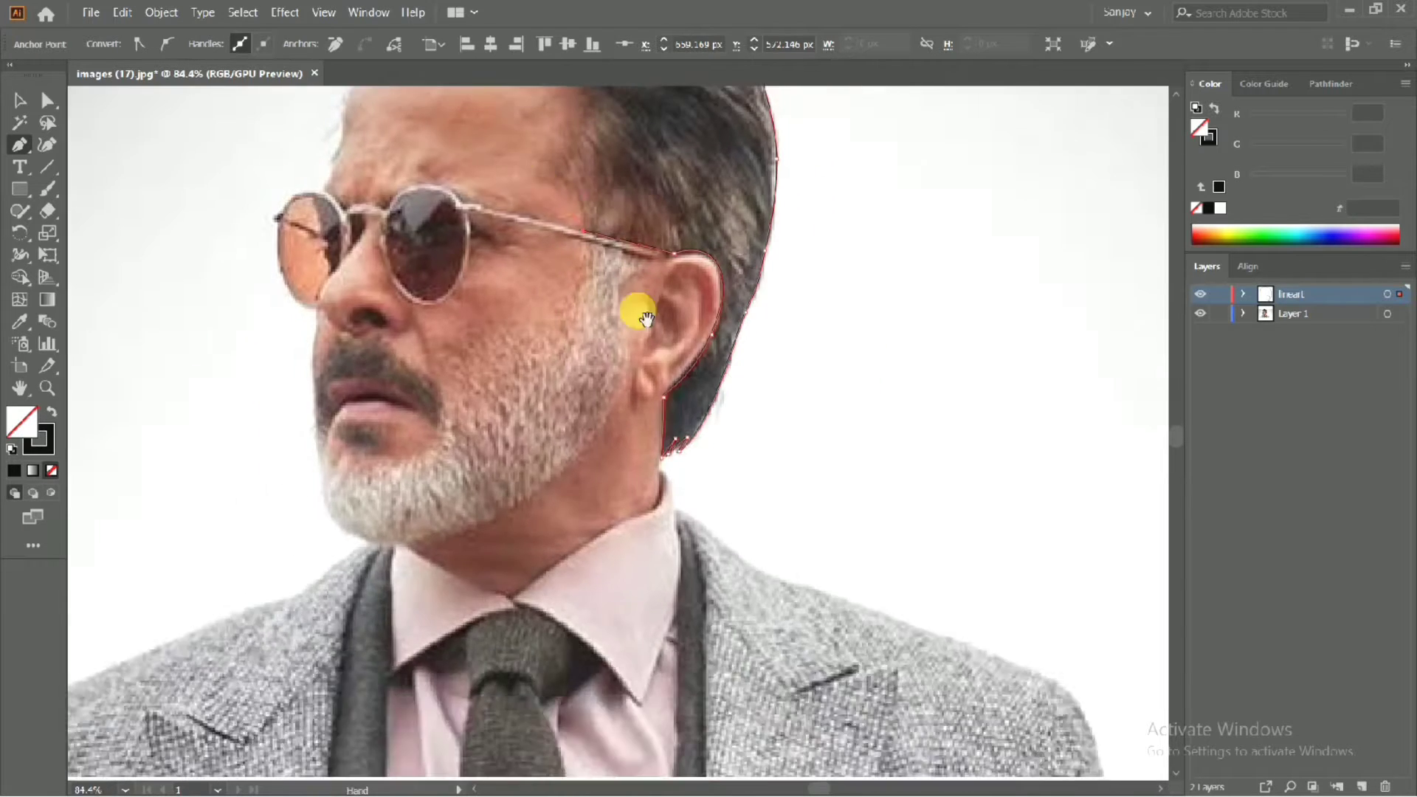
pyautogui.scroll(2, 591, 310)
pyautogui.moveTo(633, 316)
pyautogui.mouseDown()
pyautogui.moveTo(680, 316)
pyautogui.moveTo(620, 290)
pyautogui.moveTo(689, 326)
pyautogui.moveTo(684, 307)
pyautogui.mouseUp()
pyautogui.scroll(4, 683, 307)
pyautogui.moveTo(822, 338)
pyautogui.mouseDown()
pyautogui.moveTo(733, 368)
pyautogui.moveTo(759, 355)
pyautogui.moveTo(750, 307)
pyautogui.moveTo(711, 329)
pyautogui.mouseUp()
pyautogui.keyDown('ctrl'); pyautogui.click(758, 299); pyautogui.keyUp('ctrl')
pyautogui.scroll(-3, 676, 164)
pyautogui.scroll(2, 636, 200)
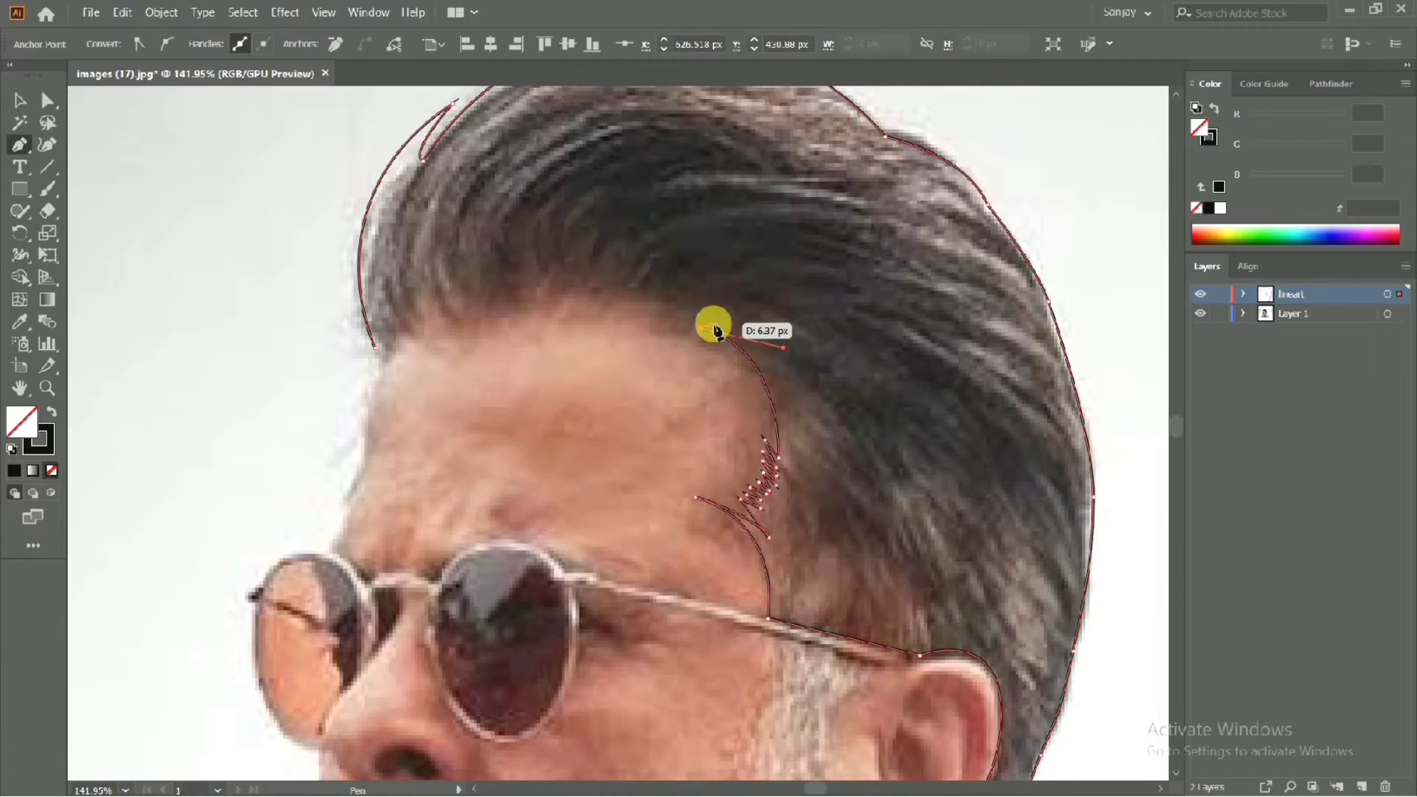
pyautogui.scroll(-2, 588, 294)
pyautogui.scroll(-2, 578, 313)
pyautogui.scroll(3, 556, 329)
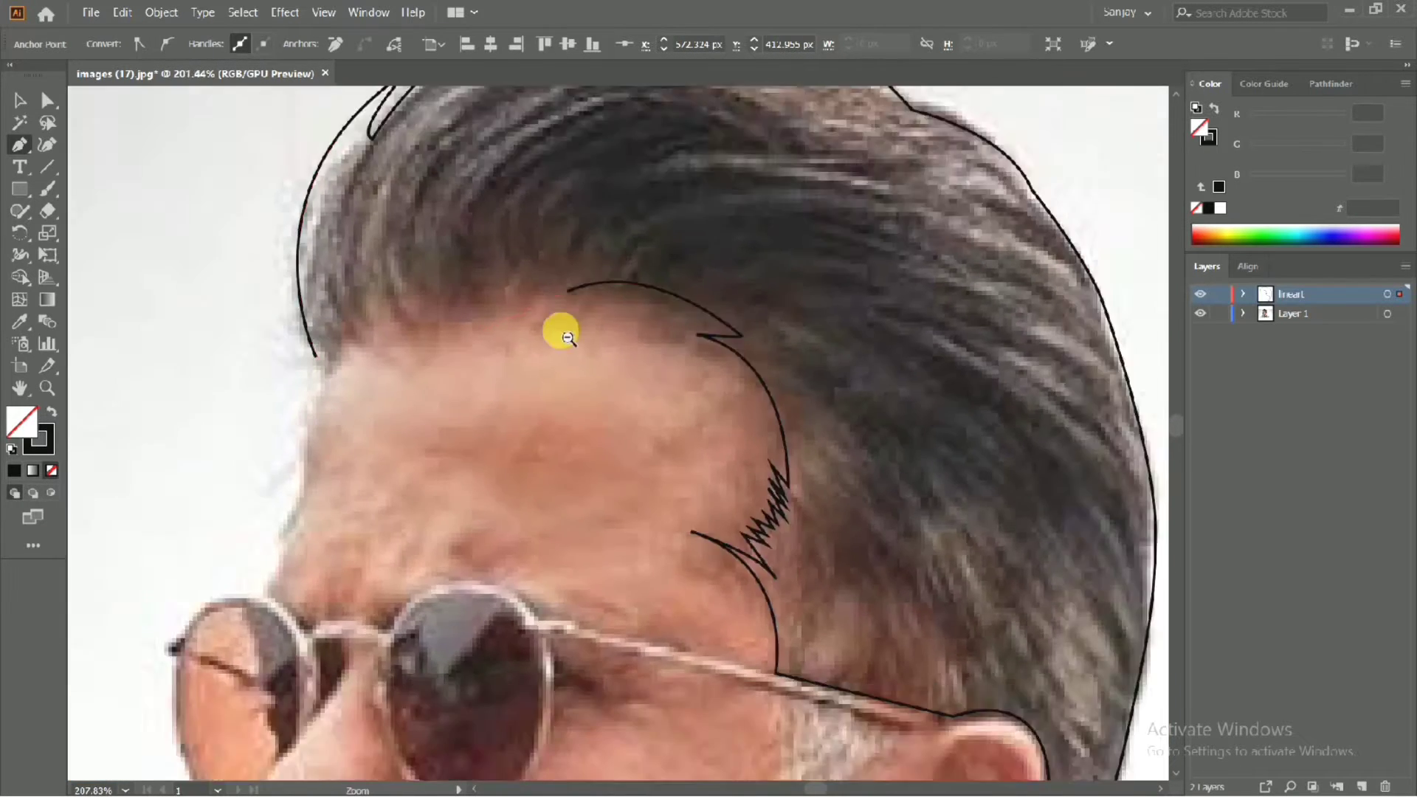
pyautogui.scroll(-2, 557, 329)
# - Add jagged zigzag strands along the hairline out to its front point
pyautogui.moveTo(602, 293)
pyautogui.mouseDown()
pyautogui.moveTo(555, 323)
pyautogui.moveTo(550, 307)
pyautogui.moveTo(568, 309)
pyautogui.moveTo(419, 356)
pyautogui.mouseUp()
pyautogui.keyDown('ctrl'); pyautogui.click(551, 307); pyautogui.keyUp('ctrl')
pyautogui.click(532, 314)
pyautogui.click(494, 329)
pyautogui.keyDown('ctrl'); pyautogui.click(517, 318); pyautogui.keyUp('ctrl')
pyautogui.scroll(1, 581, 345)
pyautogui.scroll(4, 581, 345)
pyautogui.scroll(-3, 529, 317)
pyautogui.scroll(3, 528, 317)
pyautogui.scroll(-5, 374, 332)
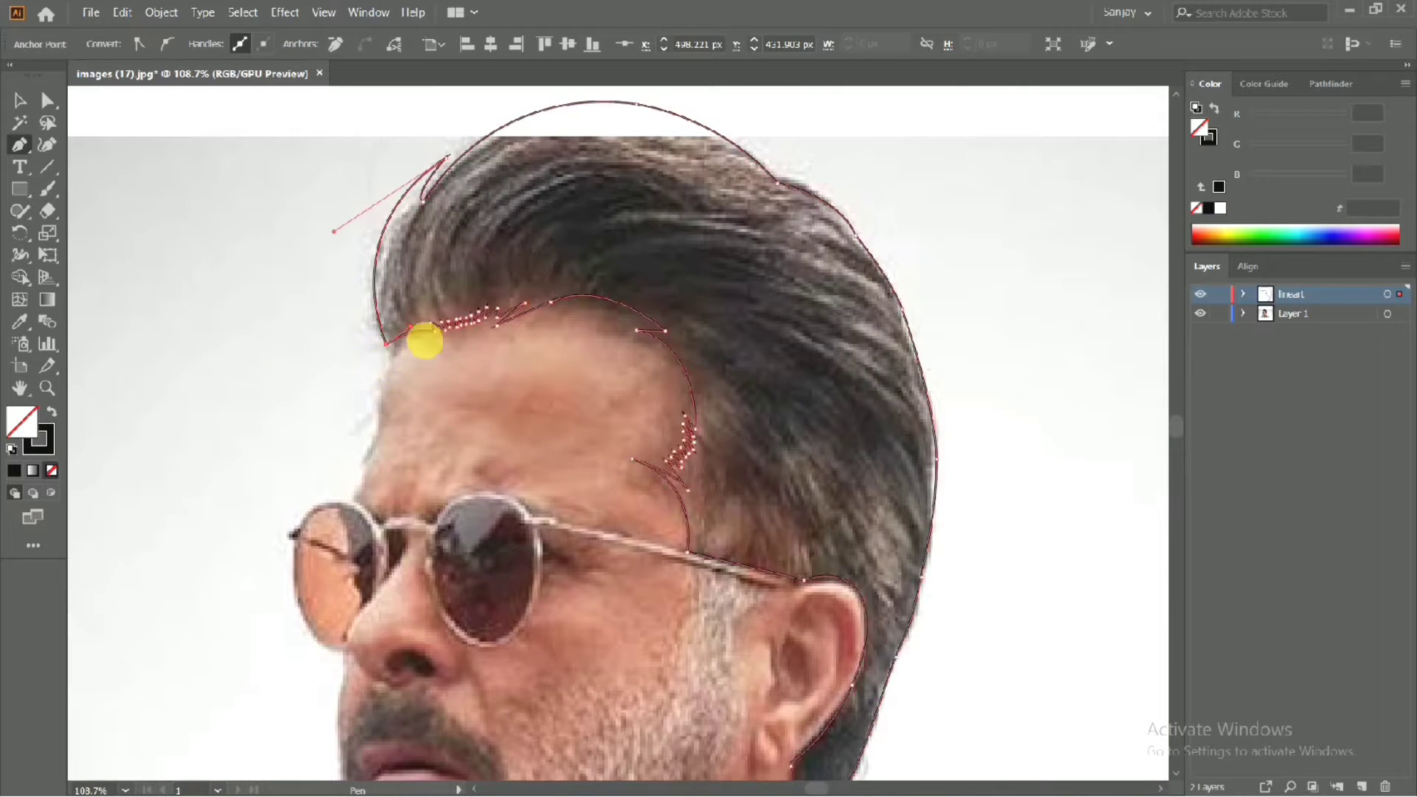
pyautogui.scroll(4, 421, 339)
pyautogui.click(376, 374)
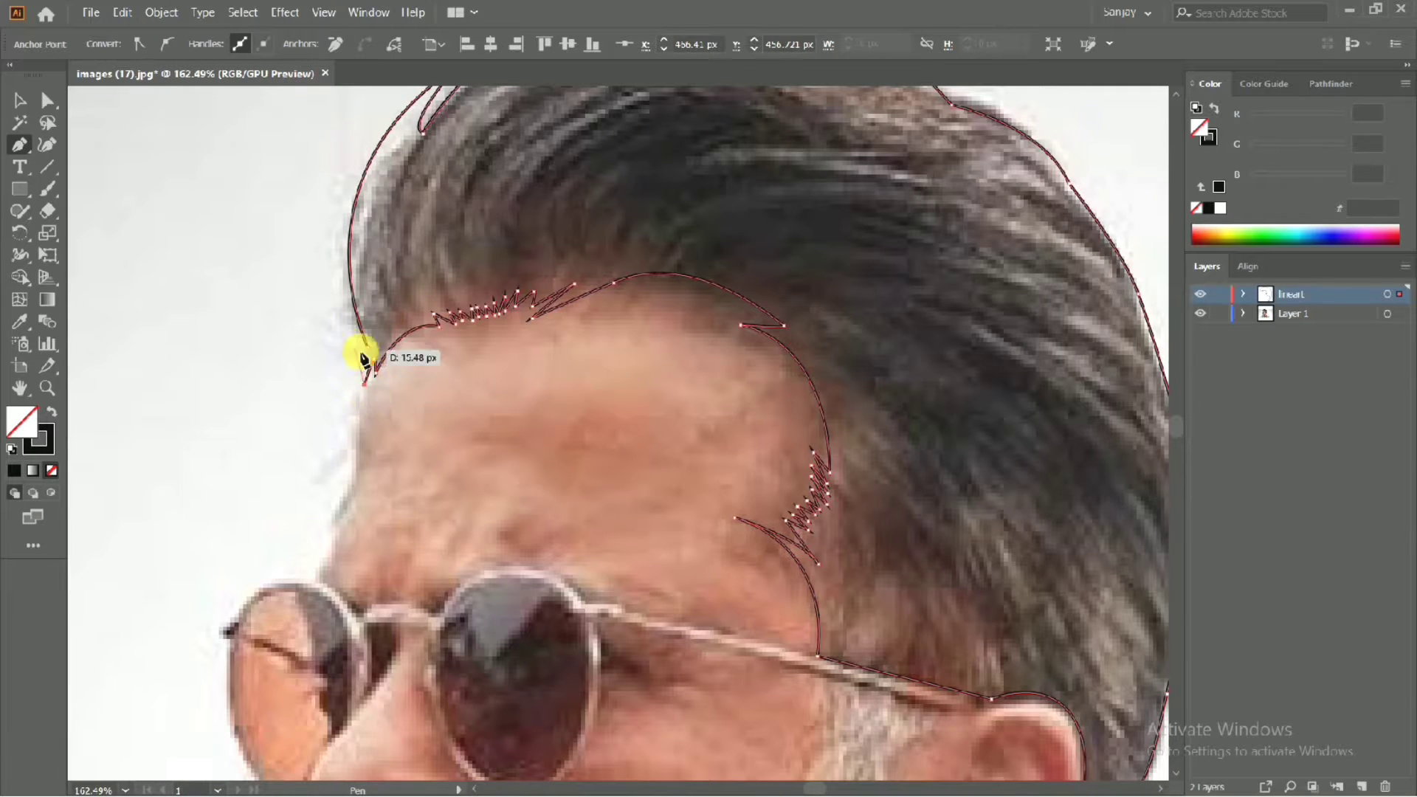
pyautogui.scroll(-5, 237, 357)
pyautogui.scroll(6, 423, 391)
pyautogui.scroll(-3, 376, 421)
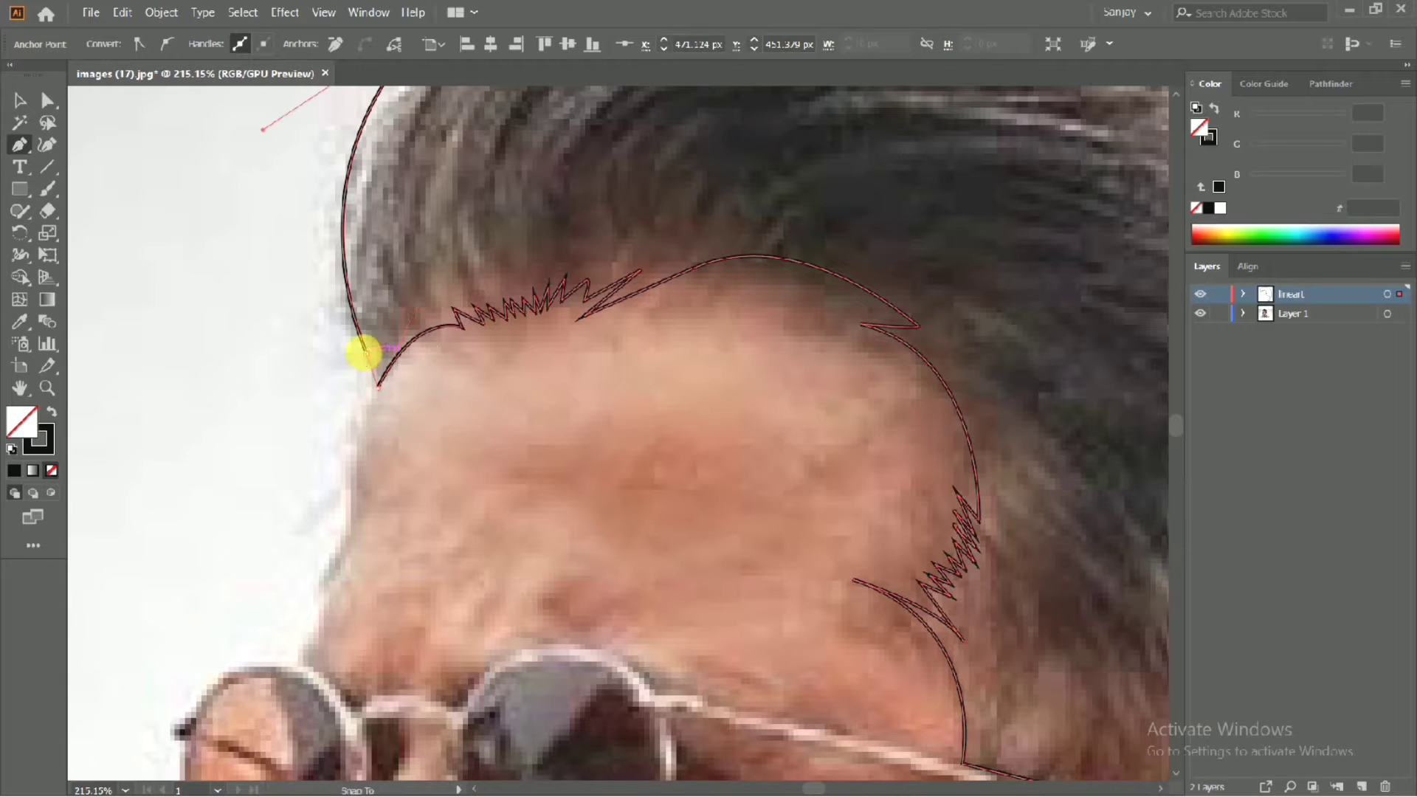
pyautogui.scroll(-2, 363, 349)
pyautogui.scroll(-3, 395, 295)
# - Fill the hair shape solid black and begin a thin line down the forehead edge
pyautogui.click(53, 415)
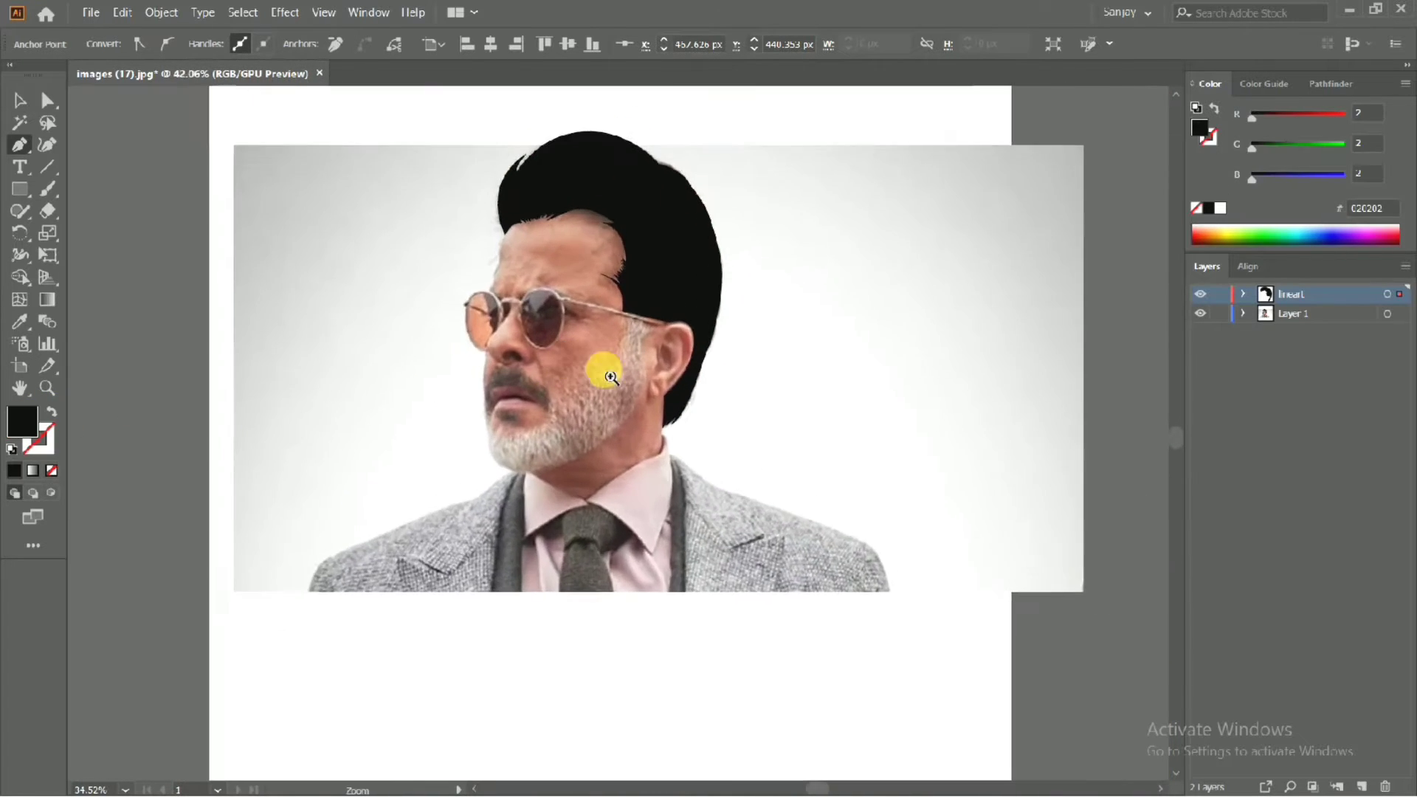
pyautogui.scroll(3, 496, 231)
pyautogui.click(499, 225)
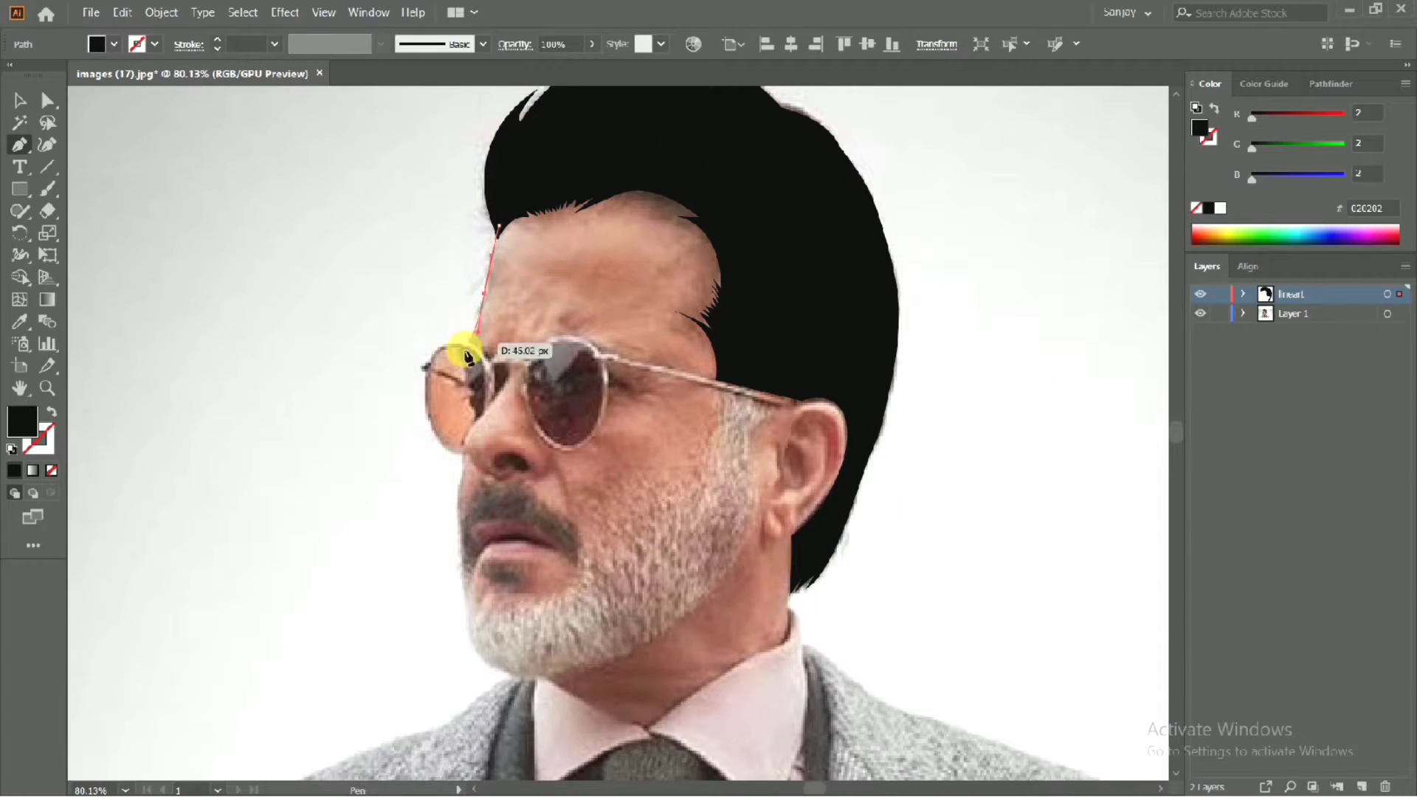
pyautogui.moveTo(467, 356); pyautogui.dragTo(461, 378)
pyautogui.scroll(-4, 468, 398)
pyautogui.scroll(-1, 348, 386)
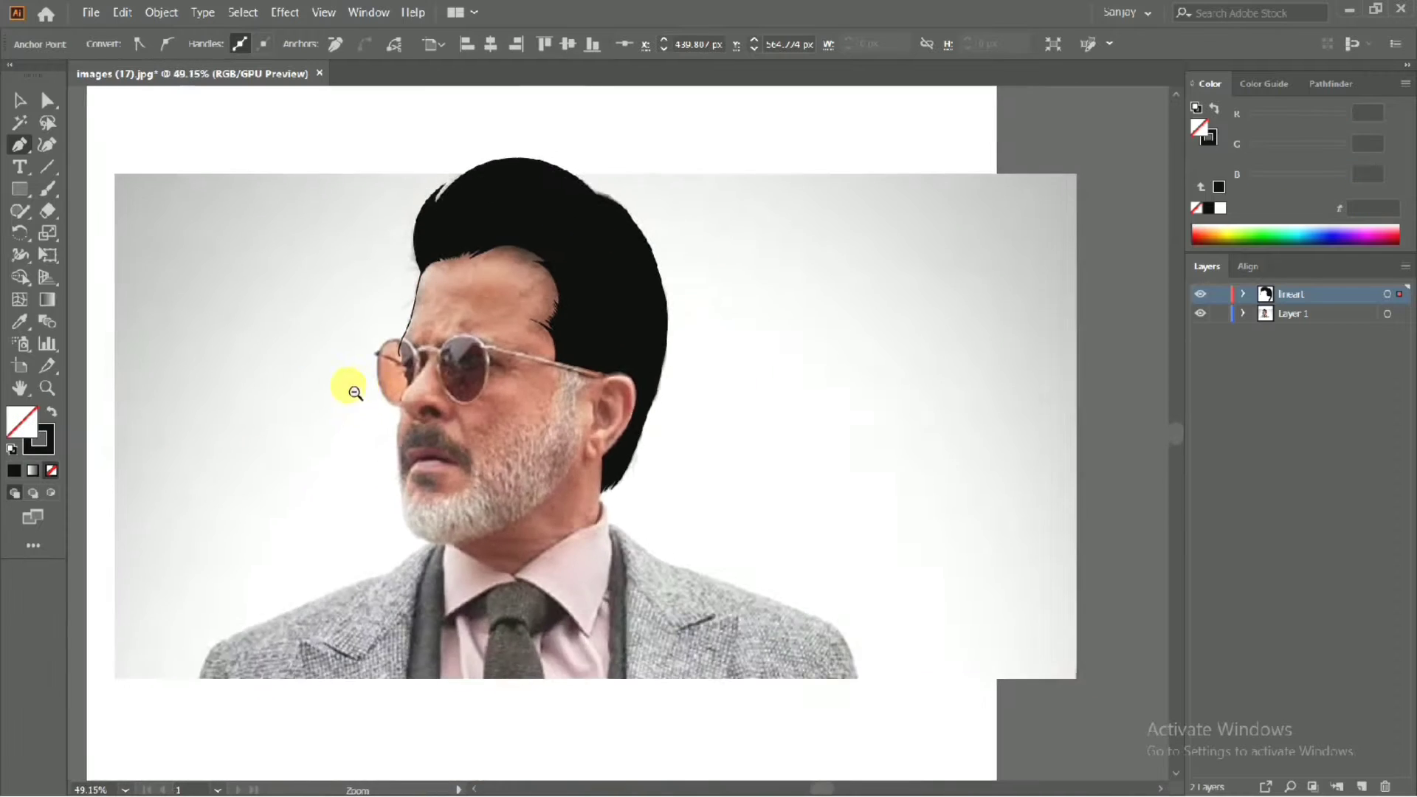
pyautogui.scroll(4, 588, 409)
pyautogui.scroll(3, 607, 406)
pyautogui.moveTo(580, 400); pyautogui.dragTo(566, 441)
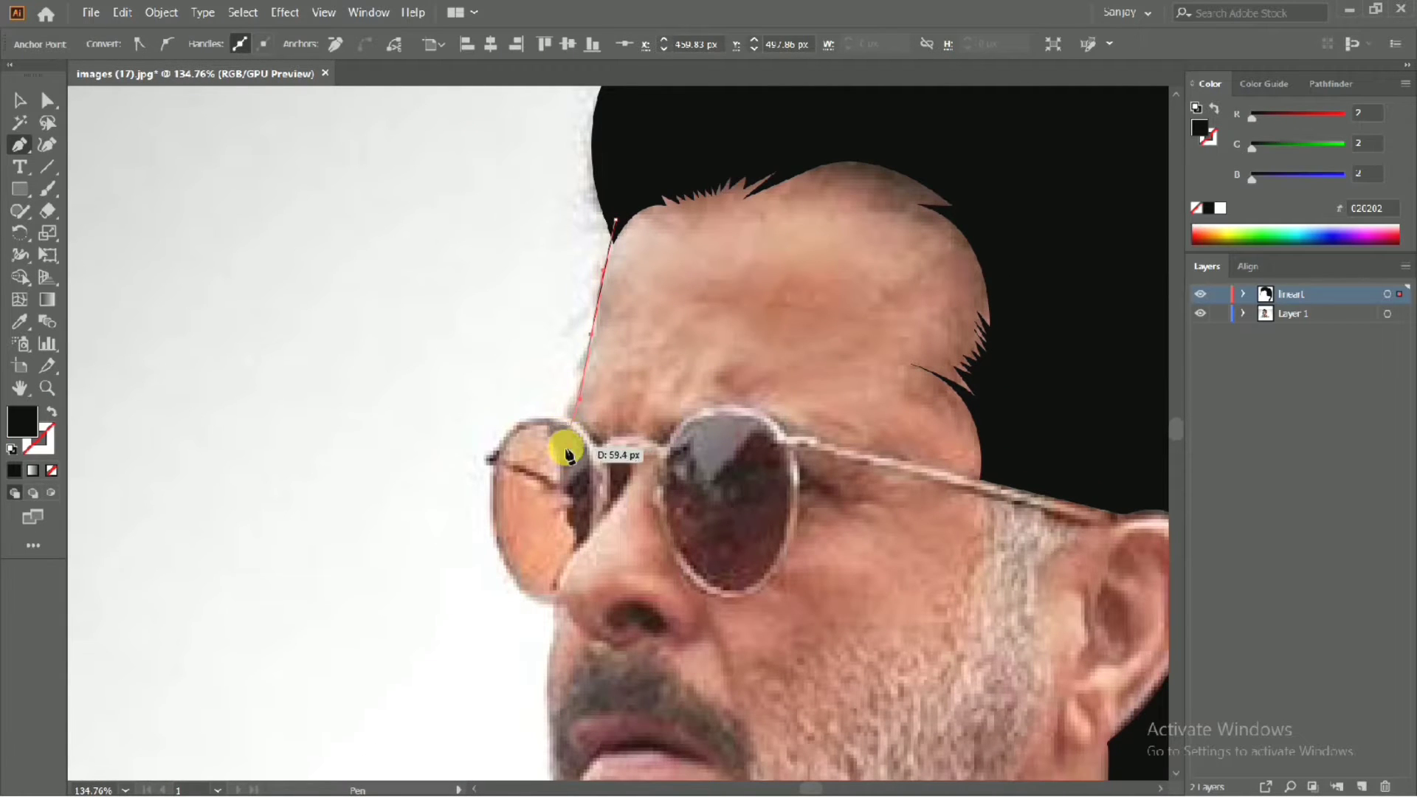
# - Undo misplaced anchors and redraw the forehead line curving down to the glasses
pyautogui.hotkey('ctrl', 'z')
pyautogui.hotkey('ctrl', 'z')
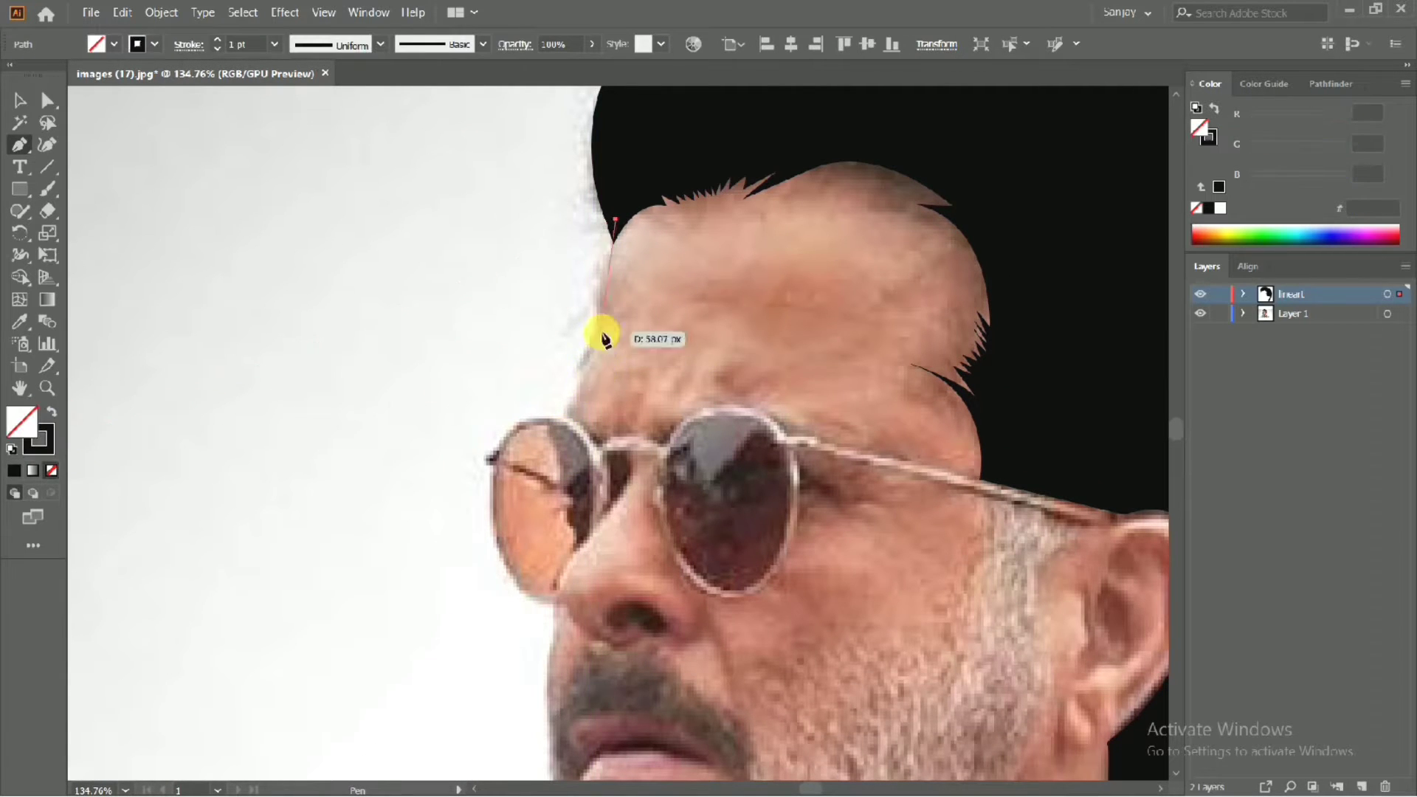
pyautogui.moveTo(557, 452); pyautogui.dragTo(565, 473)
pyautogui.scroll(-2, 513, 481)
pyautogui.scroll(2, 583, 509)
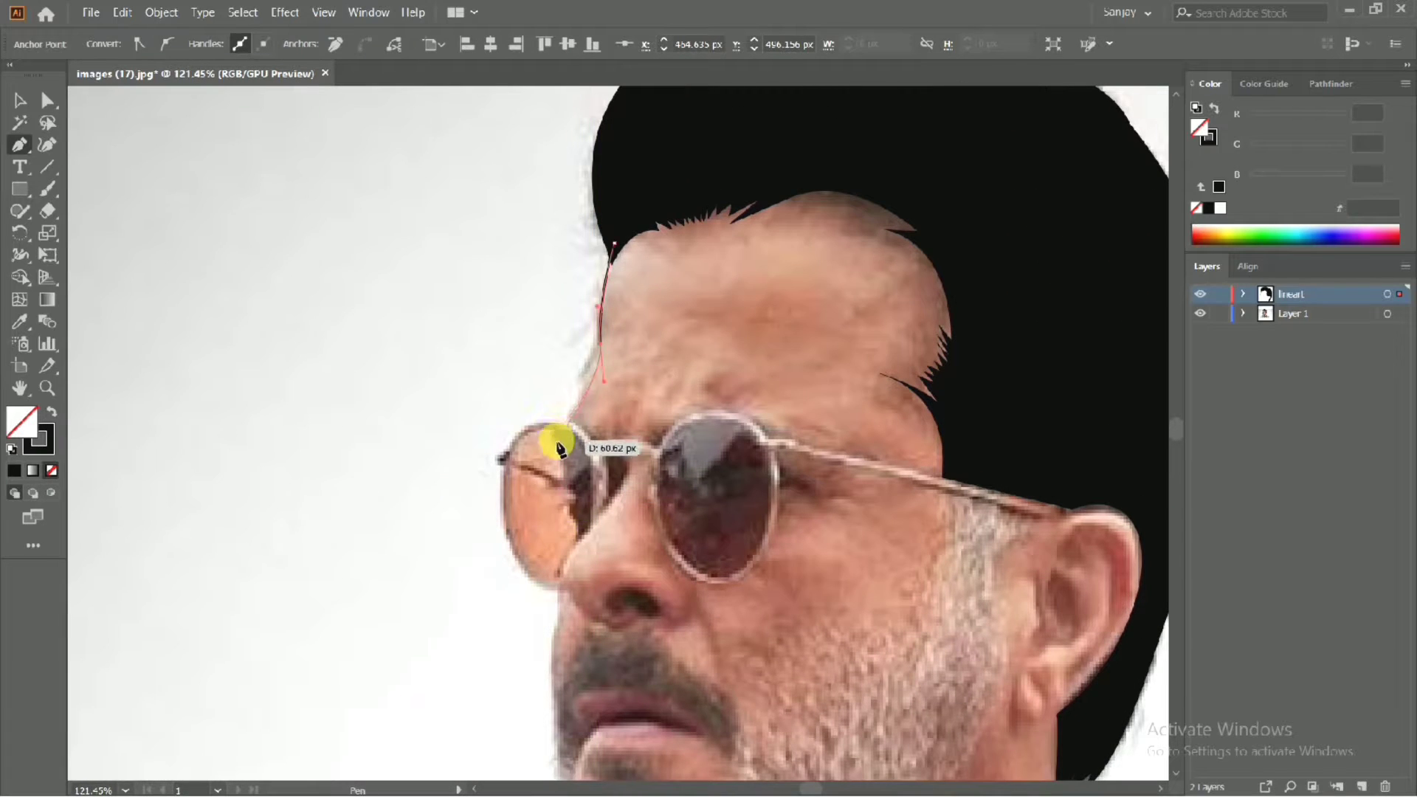
pyautogui.hotkey('ctrl', 'z')
pyautogui.hotkey('ctrl', 'z')
pyautogui.moveTo(596, 318); pyautogui.dragTo(590, 388)
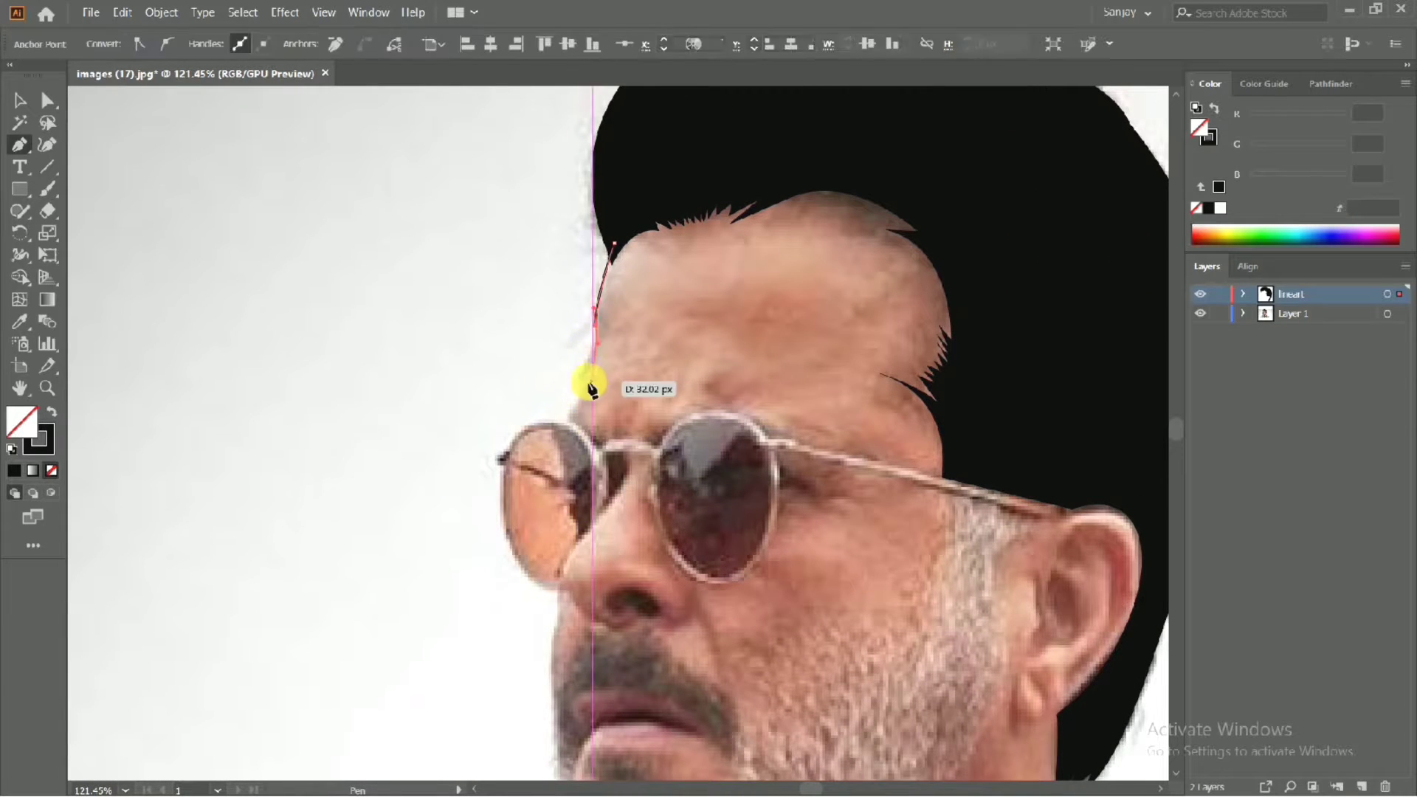
pyautogui.moveTo(561, 459)
pyautogui.mouseDown()
pyautogui.moveTo(578, 420)
pyautogui.moveTo(548, 499)
pyautogui.mouseUp()
pyautogui.scroll(1, 617, 467)
pyautogui.scroll(-3, 548, 500)
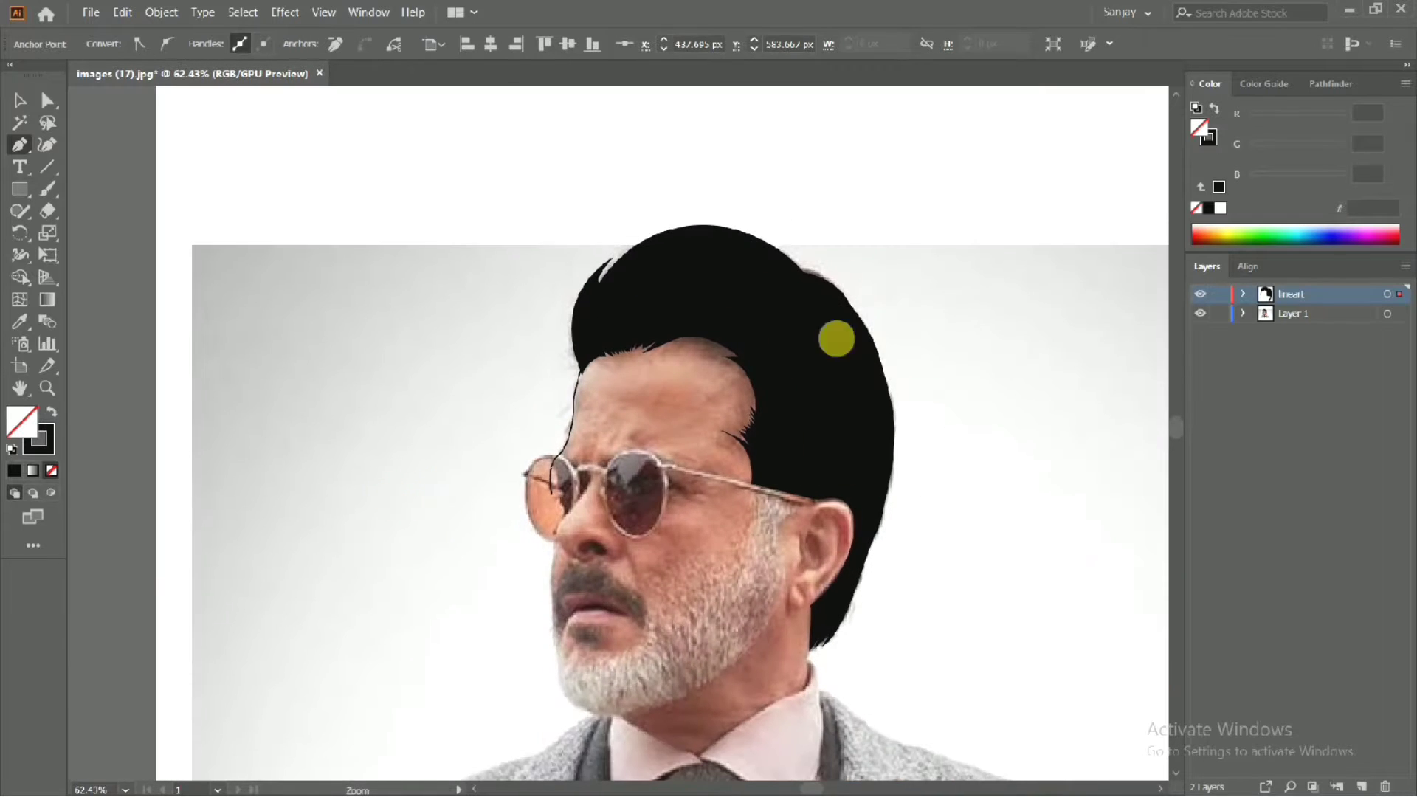
# - Finish the forehead line, then start the beard outline from the glasses arm down the cheek
pyautogui.click(20, 100)
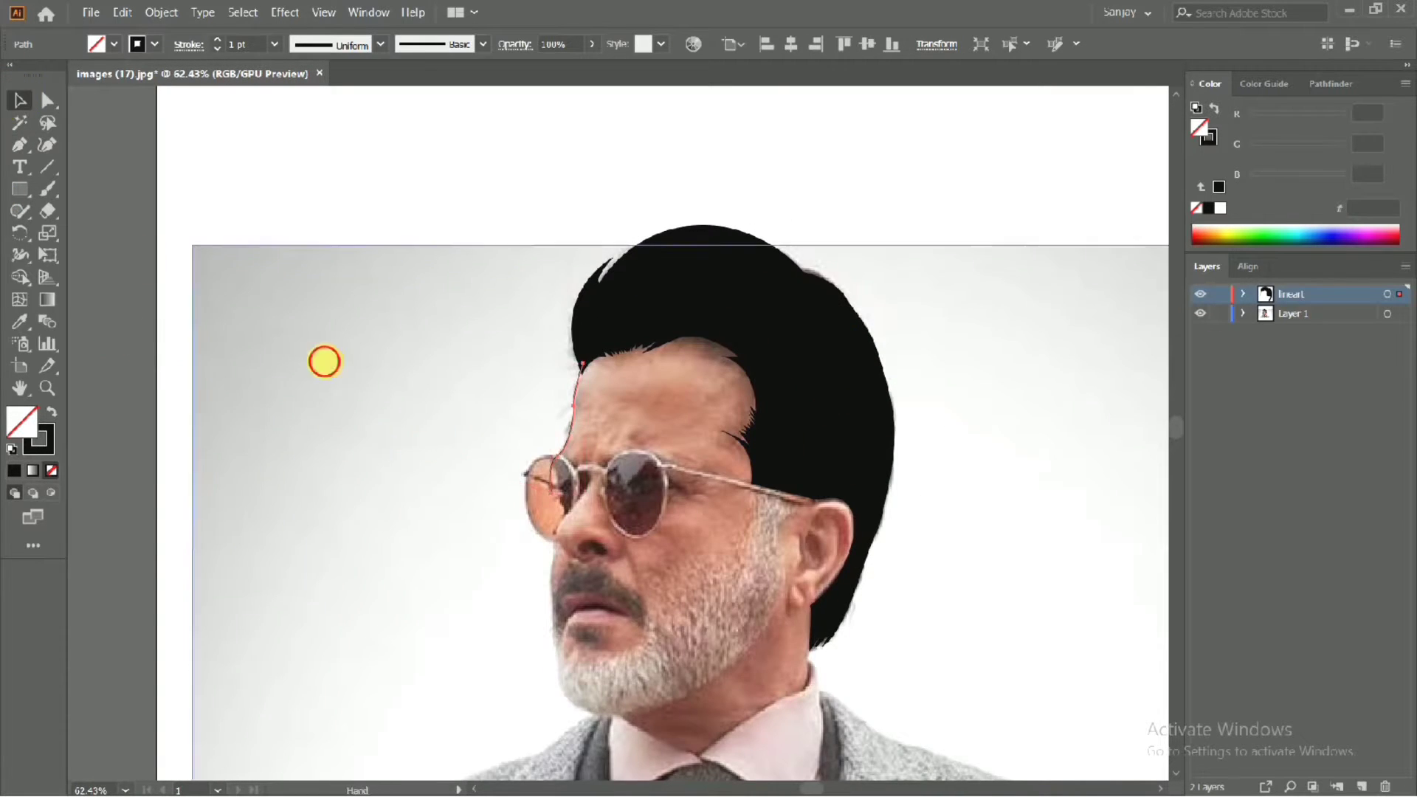
pyautogui.scroll(3, 320, 361)
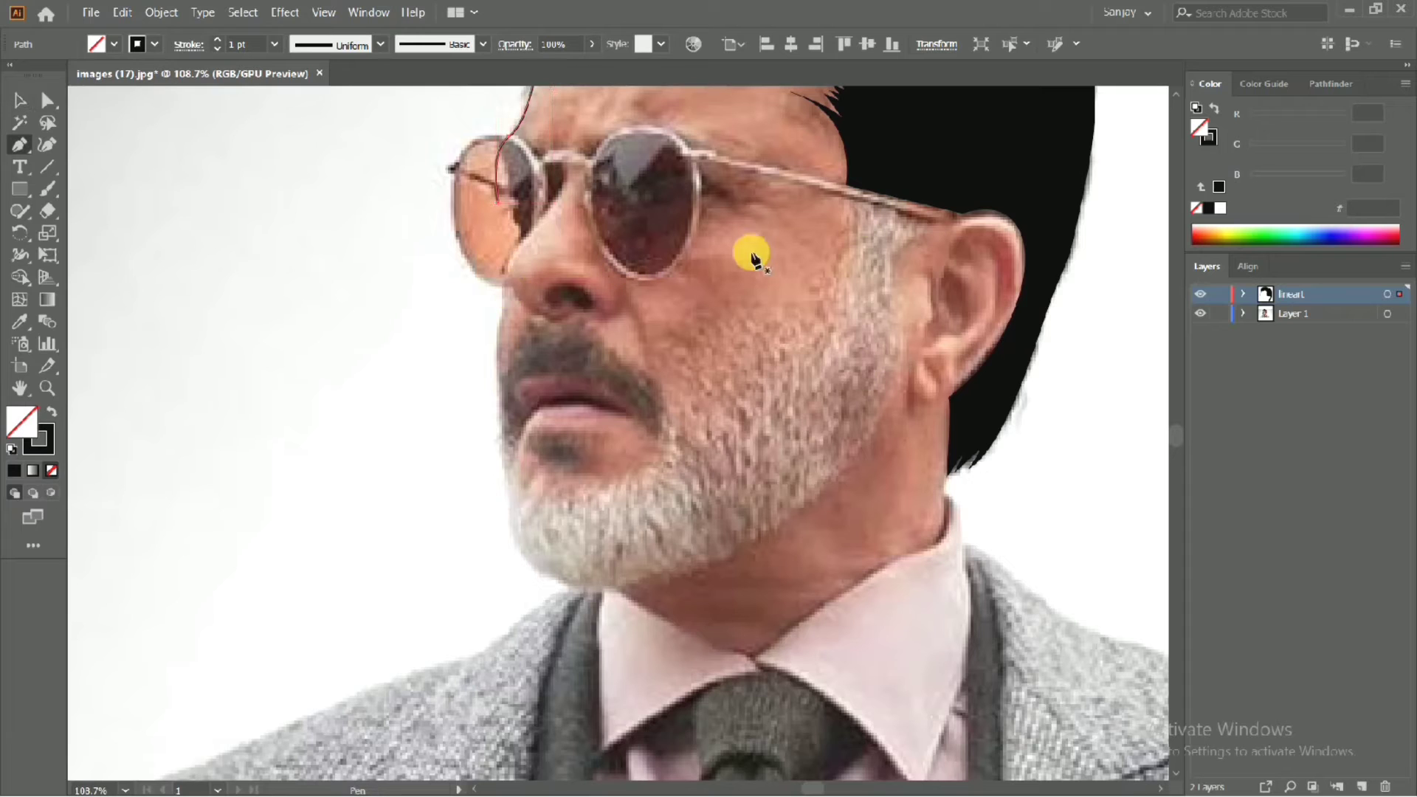
pyautogui.press('p')
pyautogui.scroll(1, 826, 299)
pyautogui.click(882, 249)
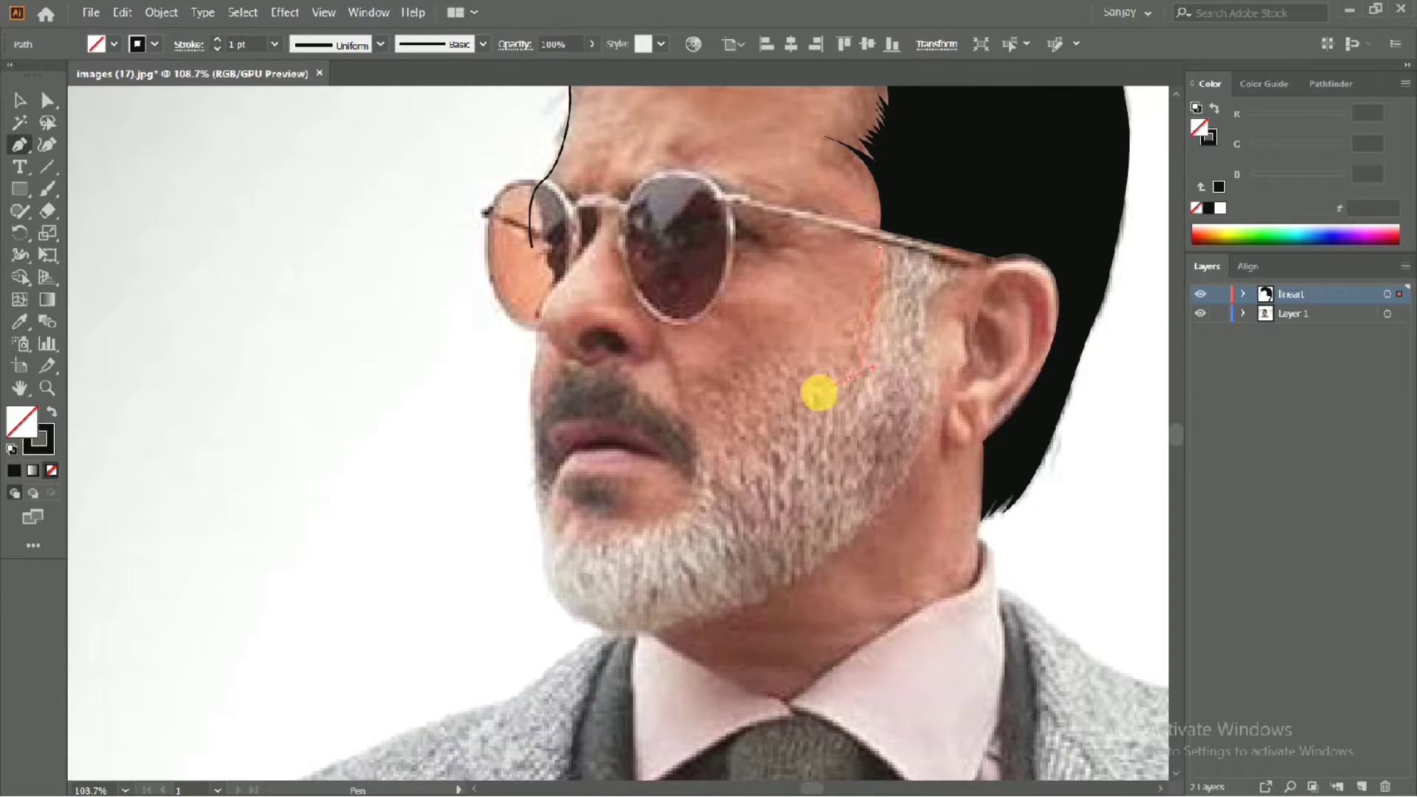
pyautogui.click(856, 354)
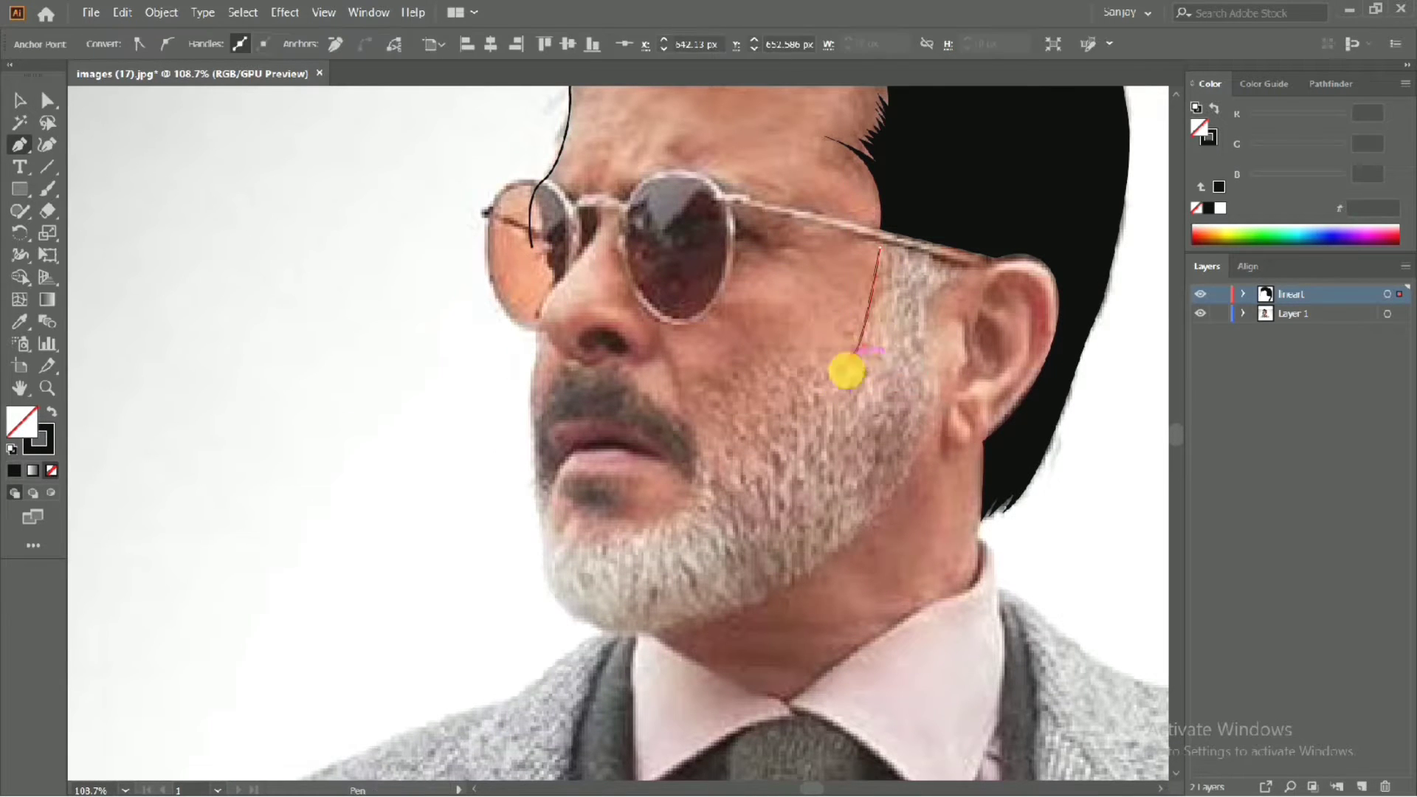
pyautogui.click(837, 391)
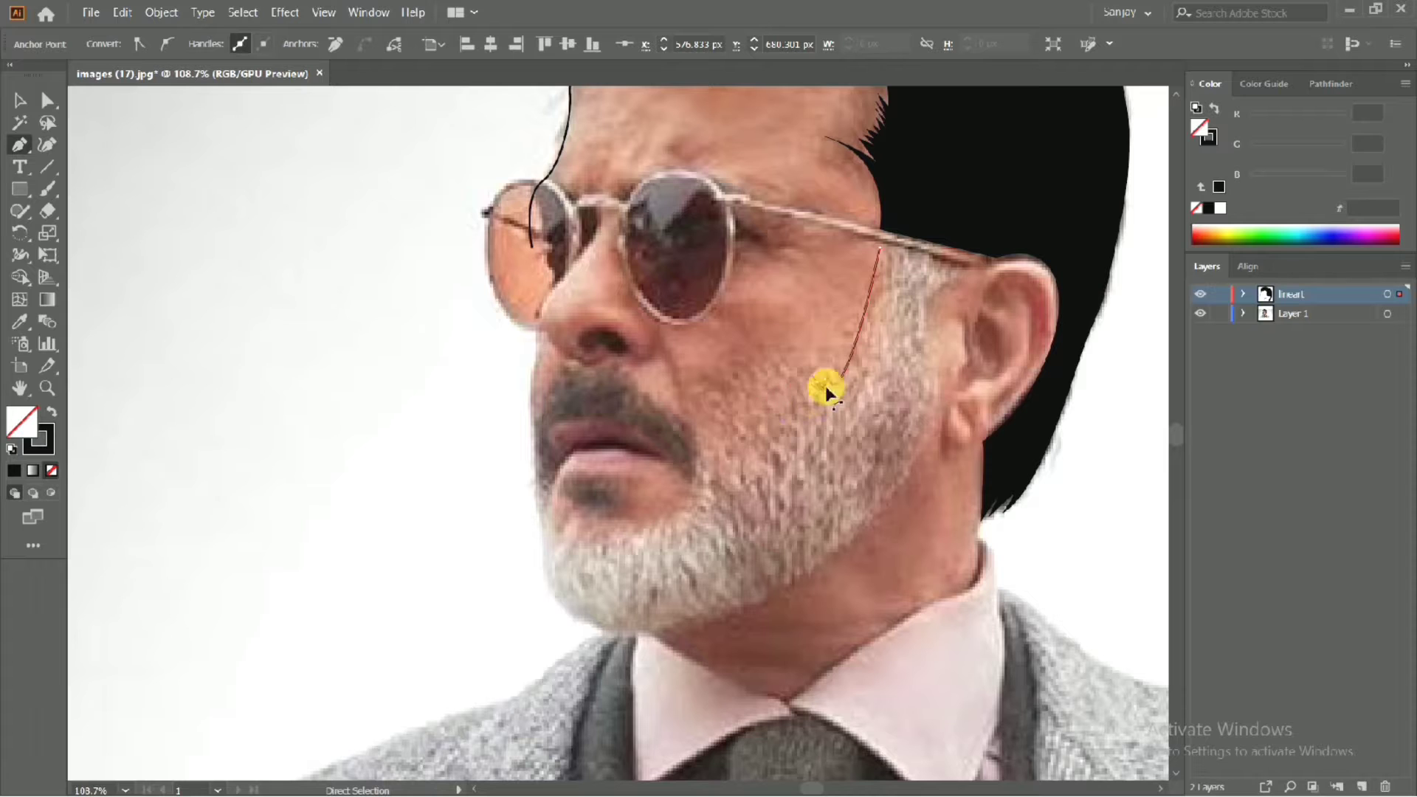
pyautogui.click(705, 437)
pyautogui.click(705, 499)
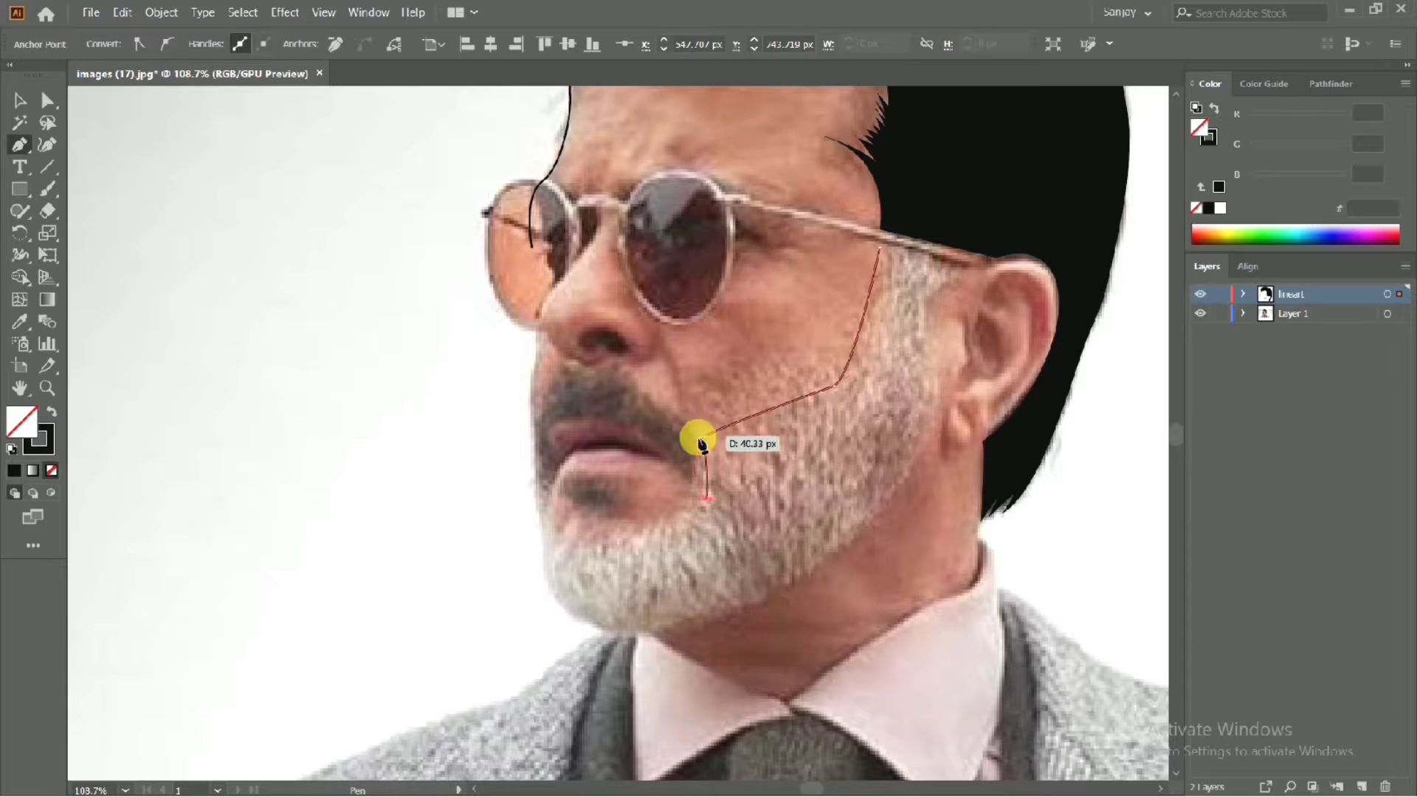
# - Curve the beard outline around the mustache, down to the chin and up the jaw
pyautogui.moveTo(685, 426); pyautogui.dragTo(652, 374)
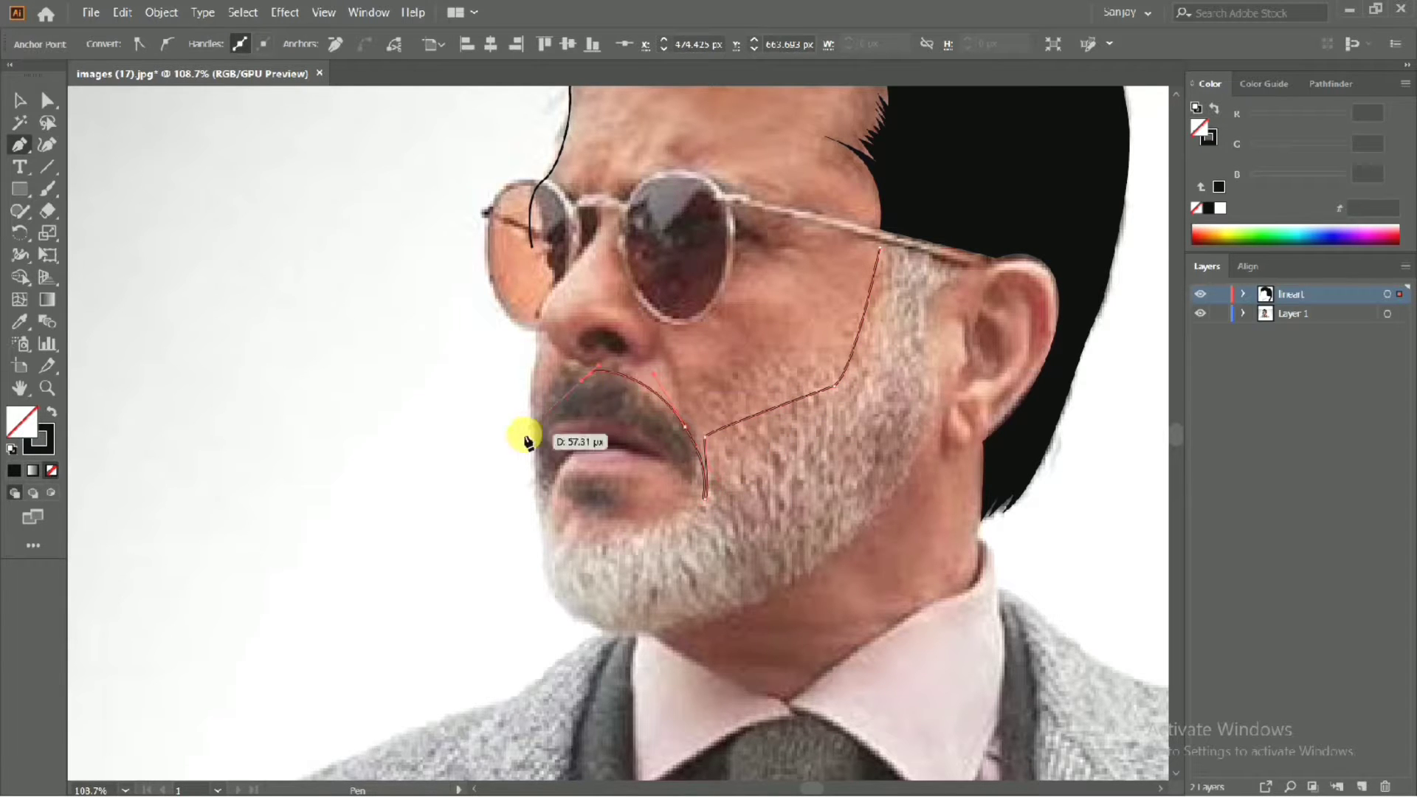
pyautogui.moveTo(580, 377); pyautogui.dragTo(565, 395)
pyautogui.scroll(1, 565, 395)
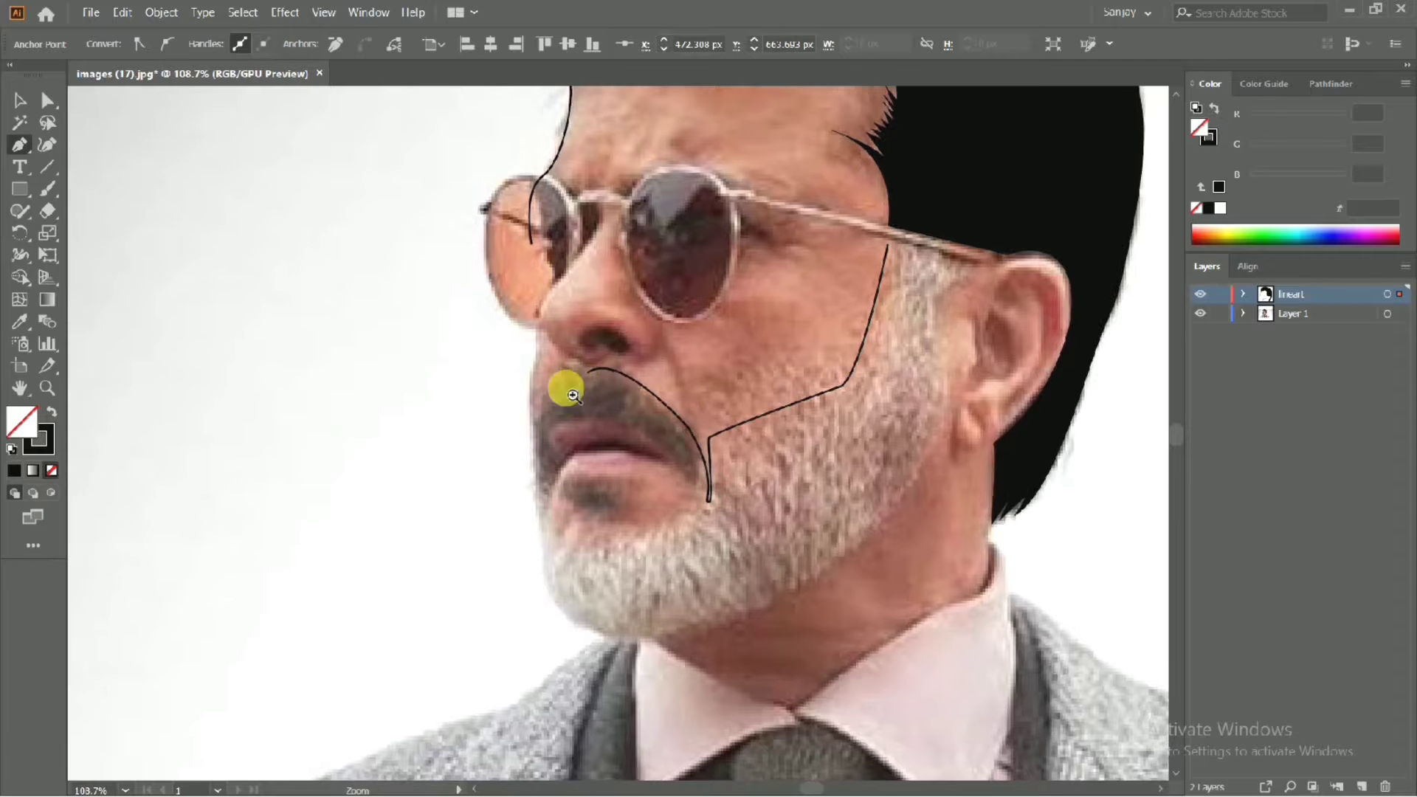
pyautogui.scroll(1, 564, 395)
pyautogui.click(531, 442)
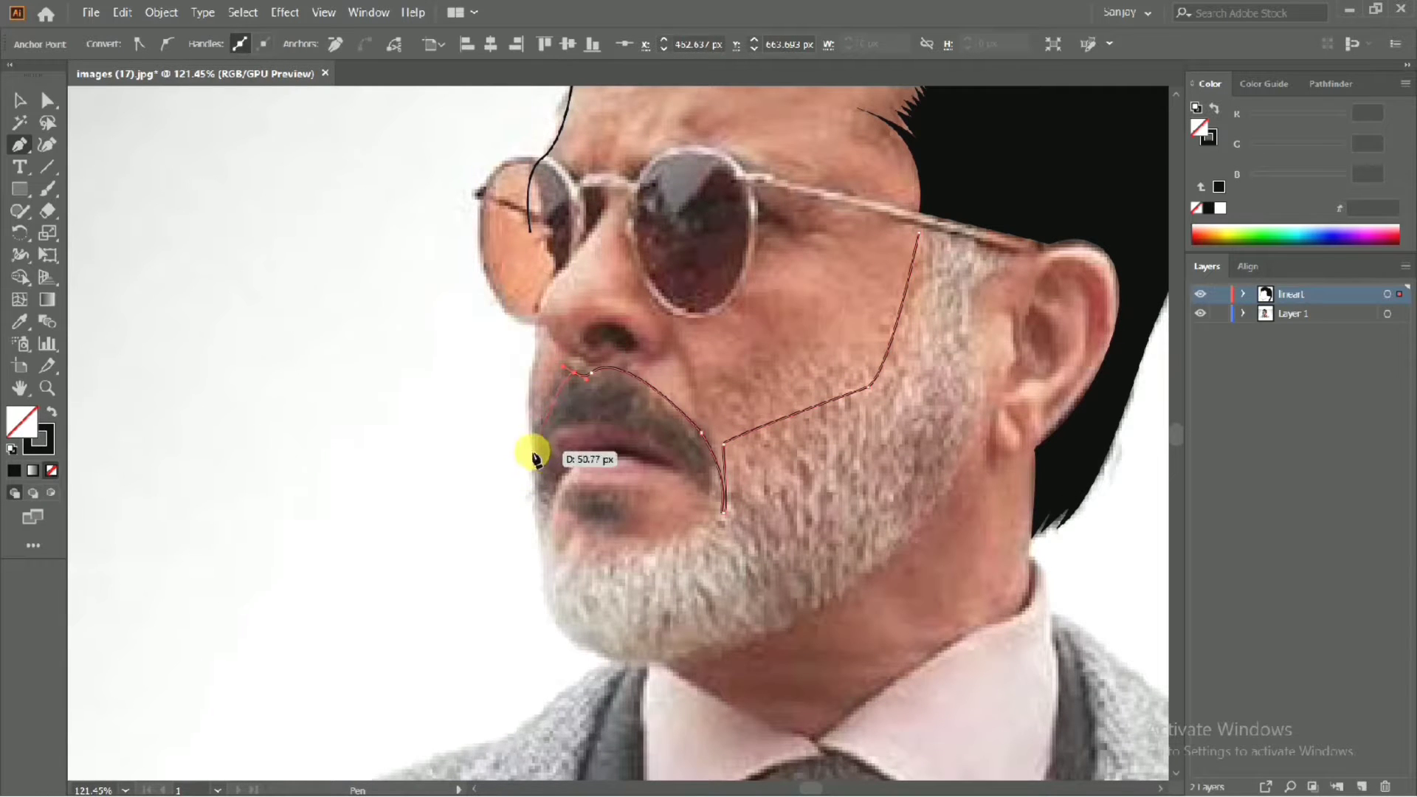
pyautogui.scroll(-2, 490, 481)
pyautogui.scroll(1, 516, 531)
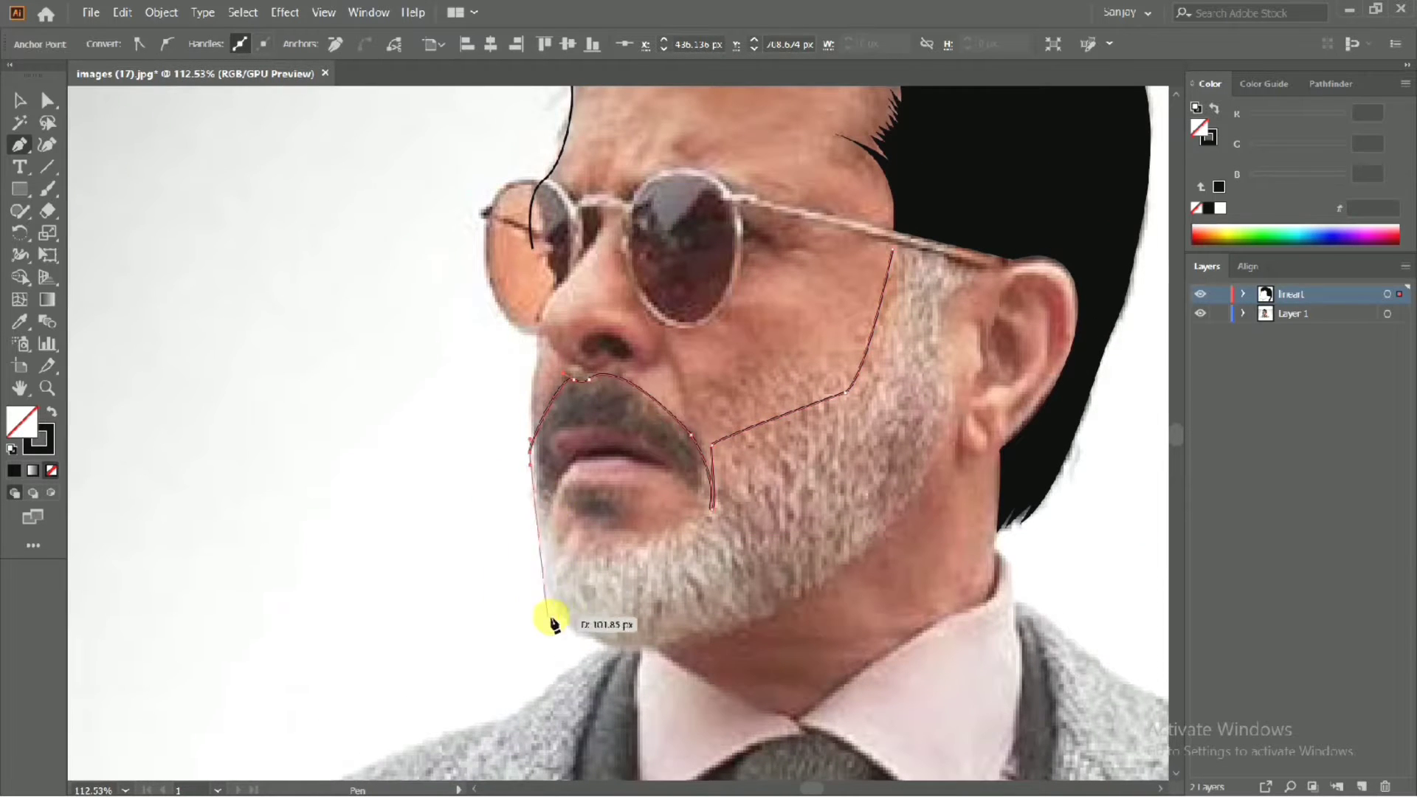
pyautogui.moveTo(552, 609); pyautogui.dragTo(573, 647)
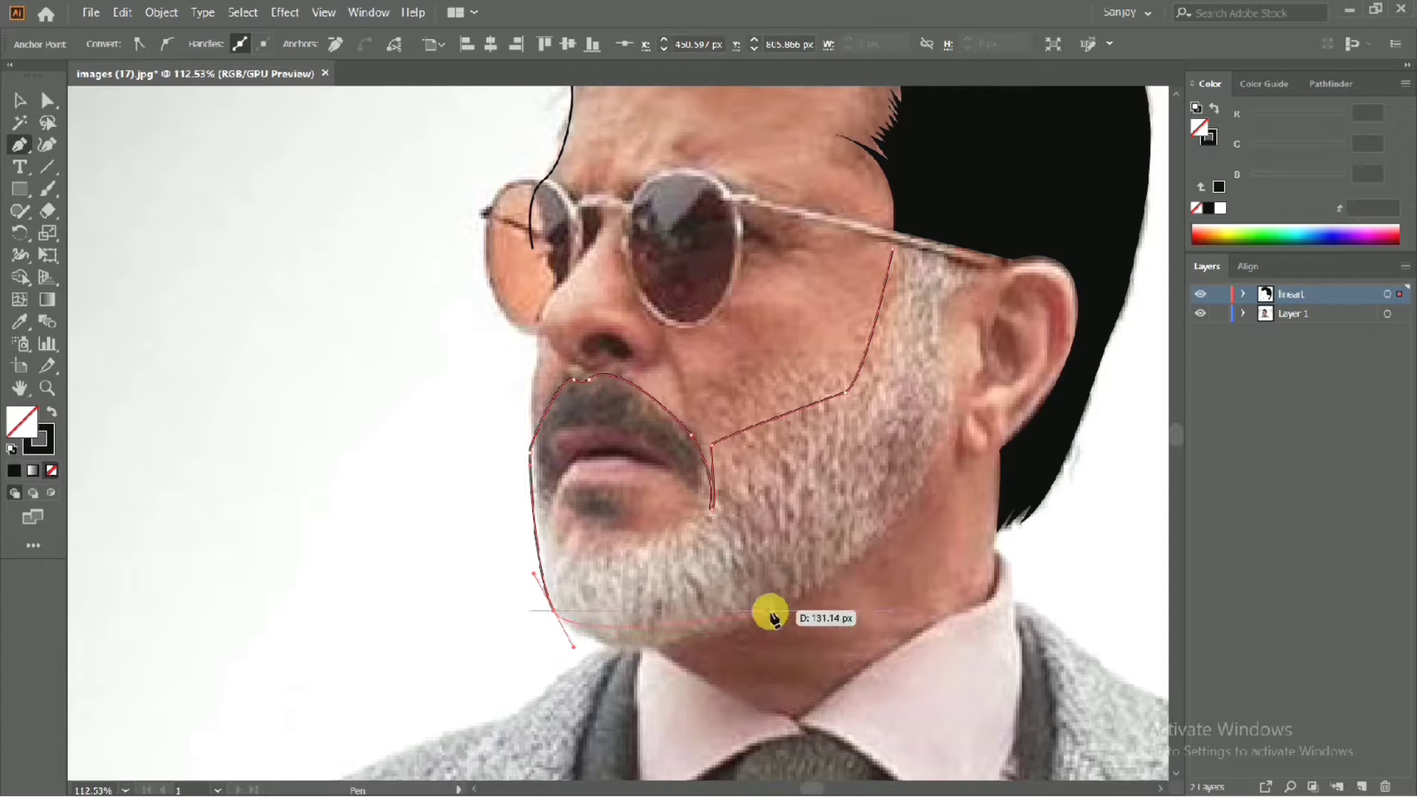
pyautogui.moveTo(771, 611)
pyautogui.mouseDown()
pyautogui.moveTo(873, 548)
pyautogui.moveTo(800, 600)
pyautogui.mouseUp()
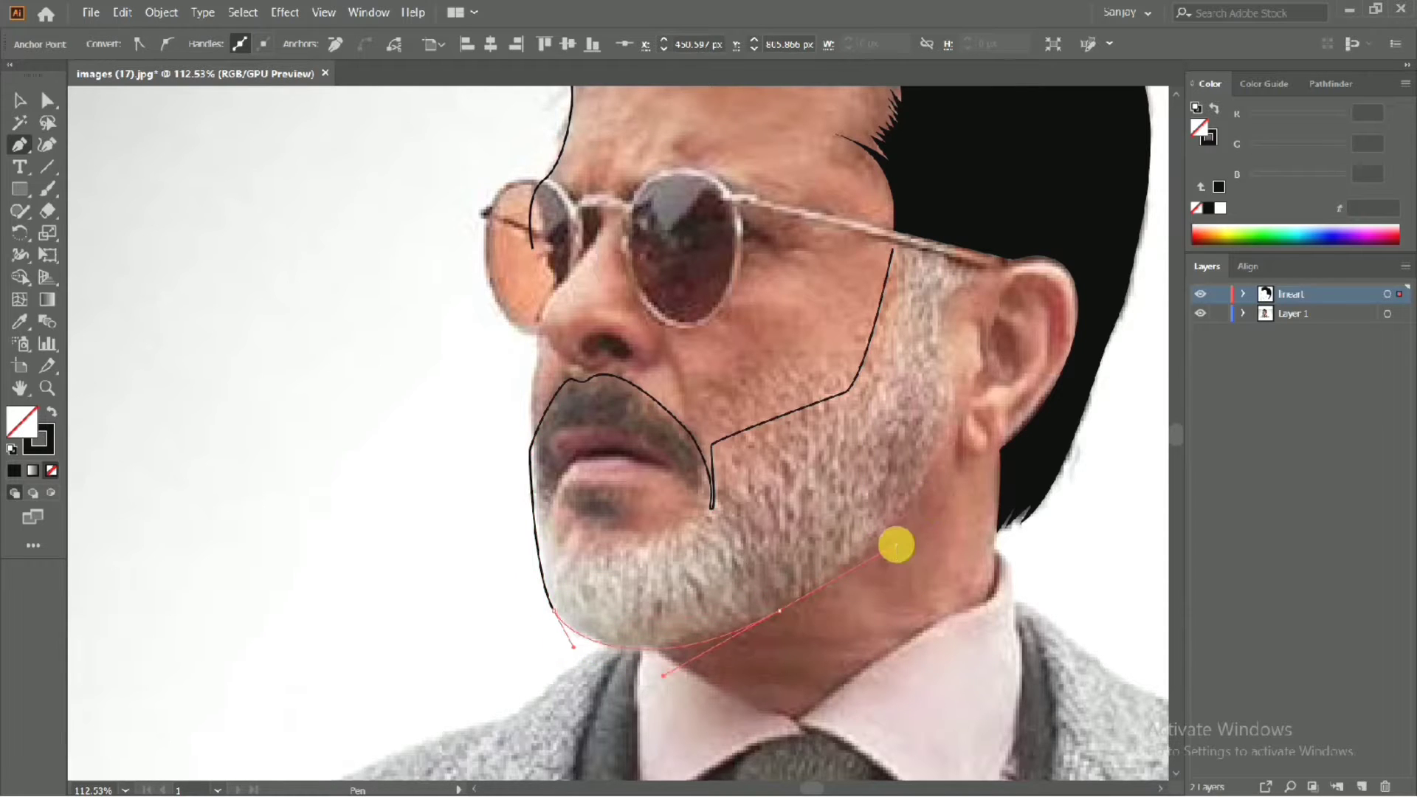
pyautogui.moveTo(895, 546); pyautogui.dragTo(896, 547)
pyautogui.moveTo(943, 458)
pyautogui.mouseDown()
pyautogui.moveTo(960, 288)
pyautogui.moveTo(928, 248)
pyautogui.moveTo(957, 268)
pyautogui.mouseUp()
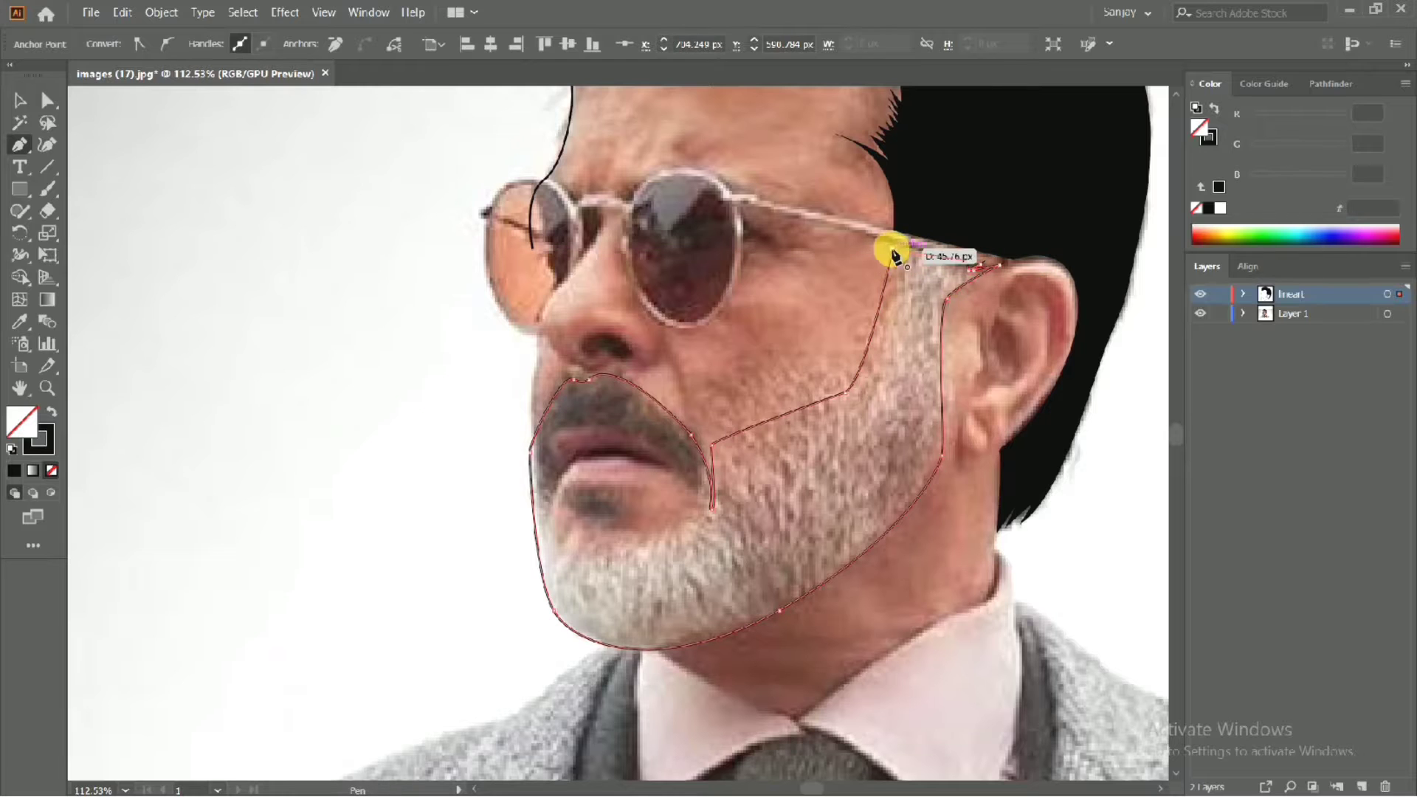
# - Trace the inner outline along the mustache's lower edge and around the lips
pyautogui.scroll(-3, 893, 254)
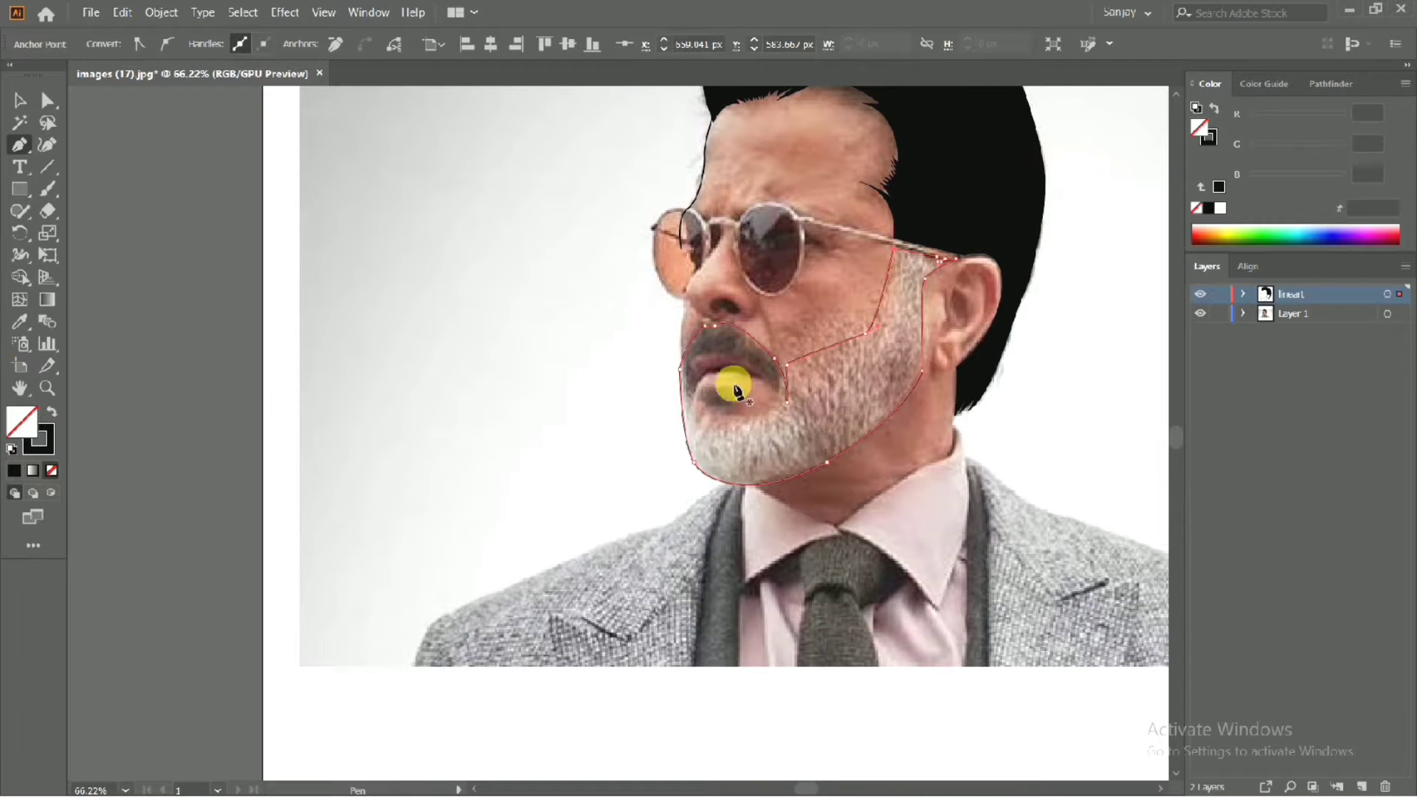
pyautogui.click(689, 344)
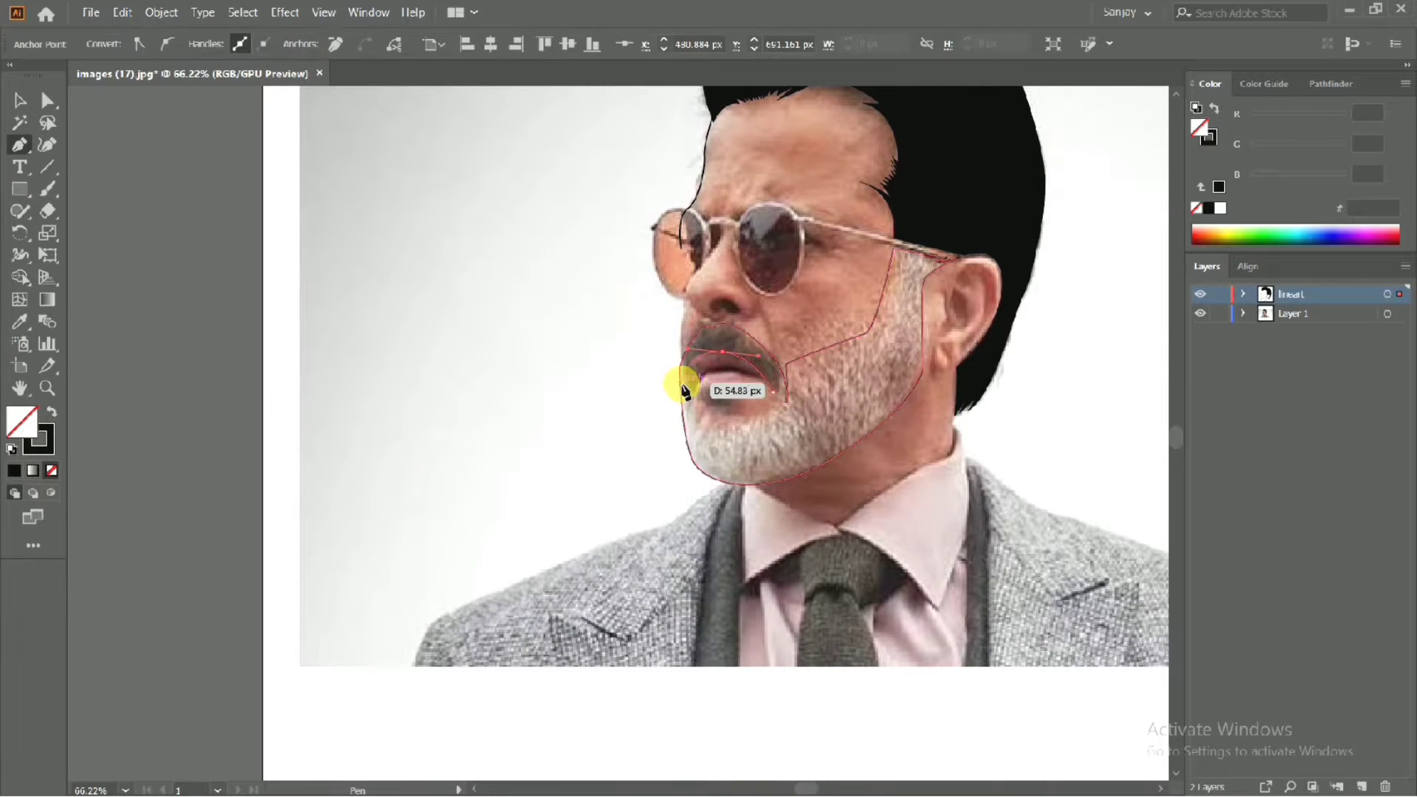
pyautogui.moveTo(680, 380)
pyautogui.mouseDown()
pyautogui.moveTo(686, 402)
pyautogui.moveTo(706, 399)
pyautogui.mouseUp()
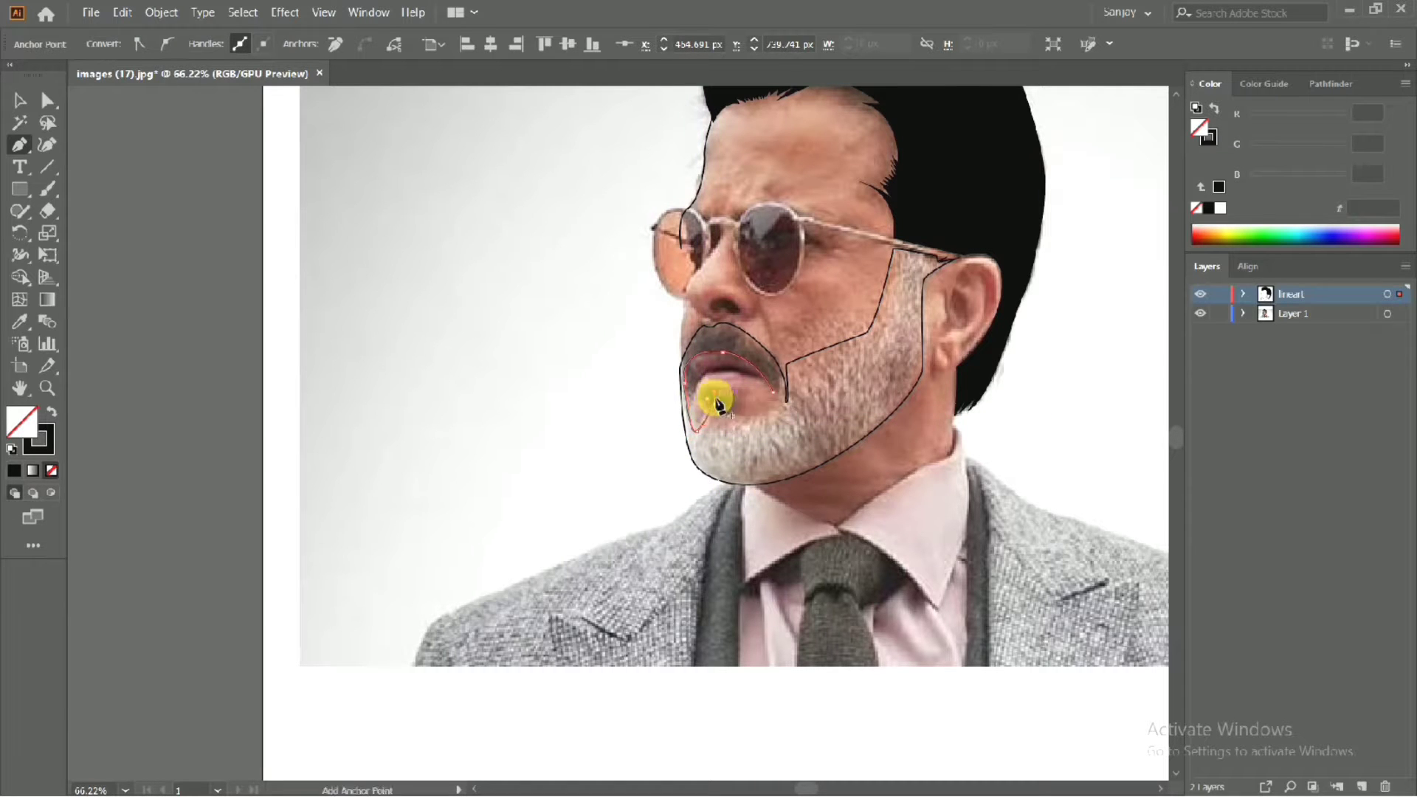
pyautogui.scroll(5, 742, 415)
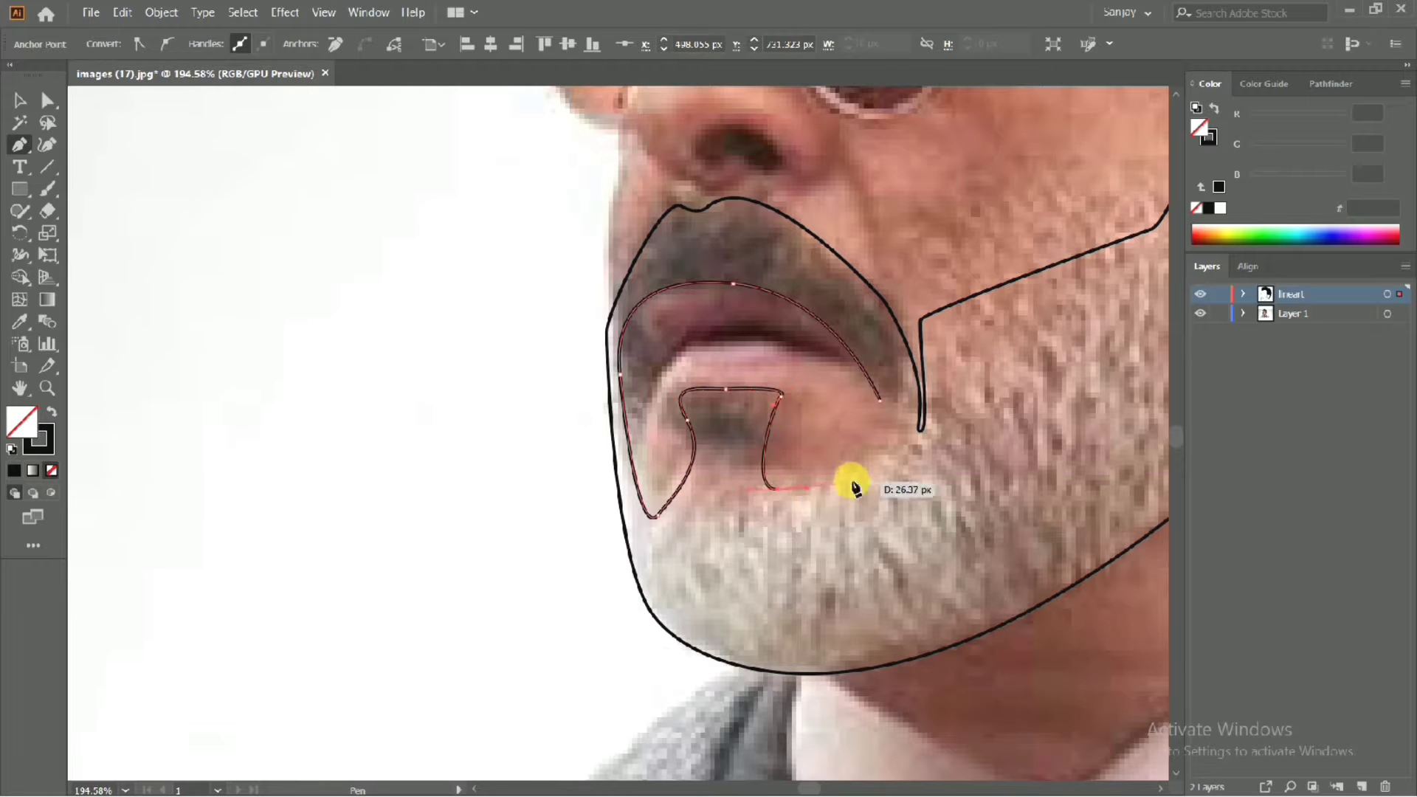
pyautogui.click(879, 400)
pyautogui.scroll(-3, 734, 442)
# - Select the traced beard shape and give it a white fill
pyautogui.scroll(-2, 164, 317)
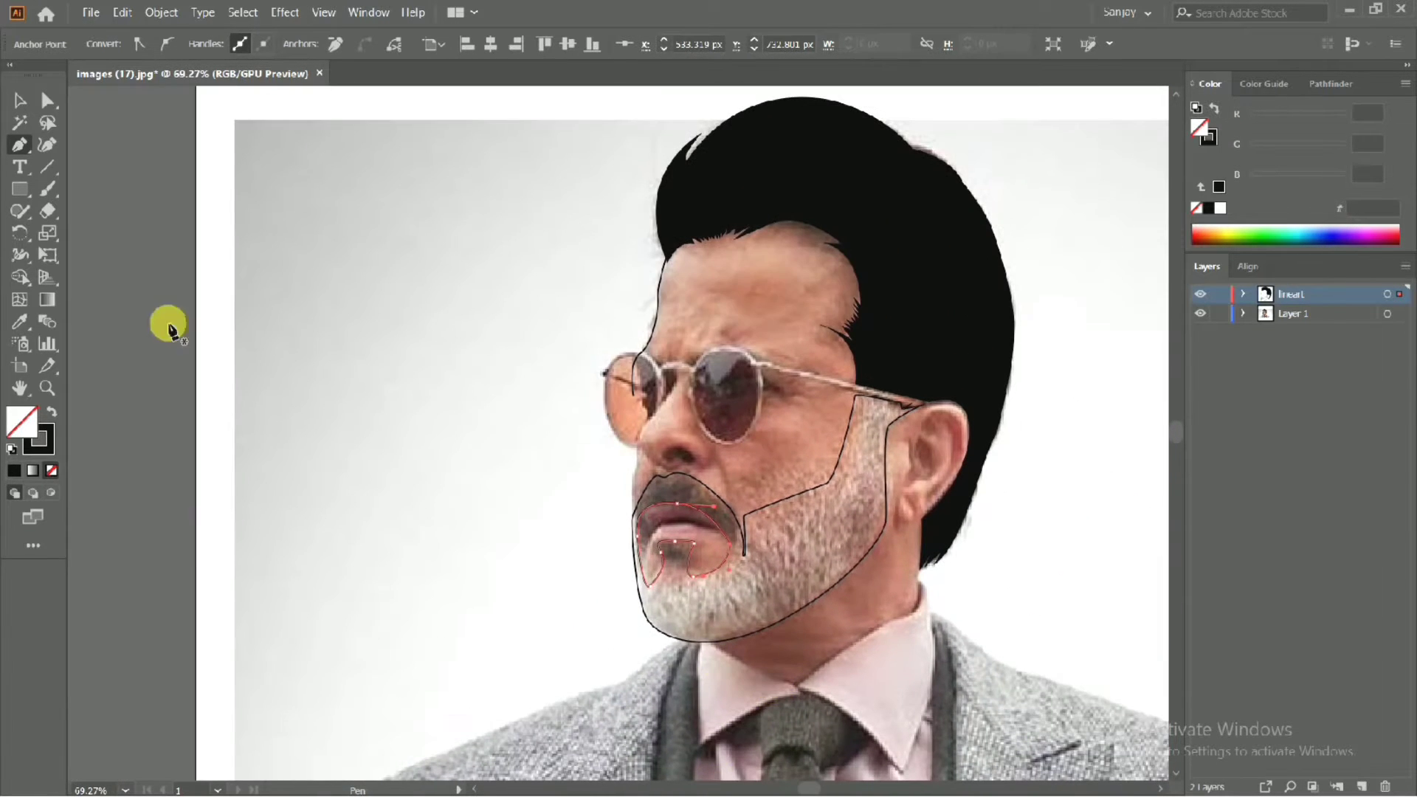
pyautogui.press('v')
pyautogui.click(759, 497)
pyautogui.doubleClick(22, 423)
pyautogui.click(452, 307)
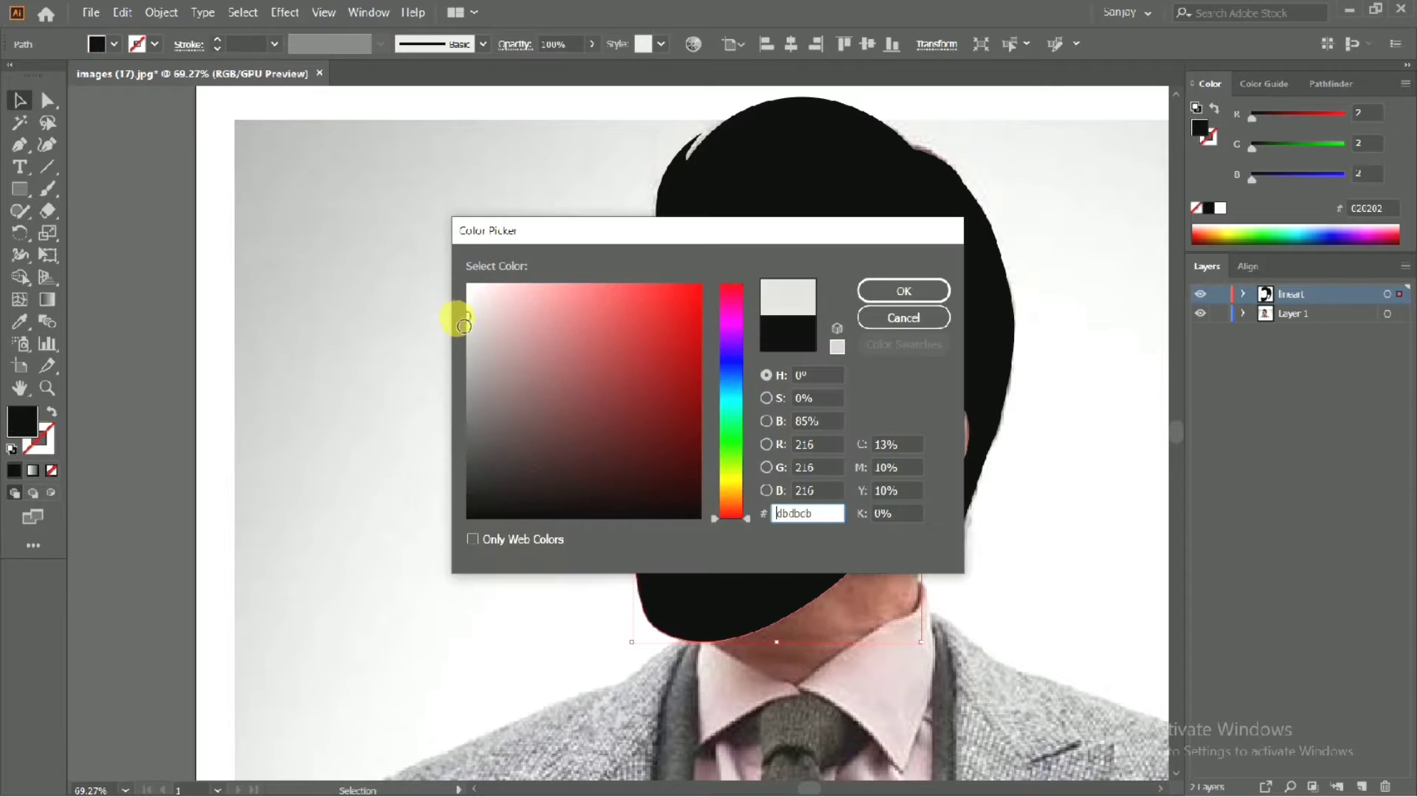
pyautogui.click(914, 291)
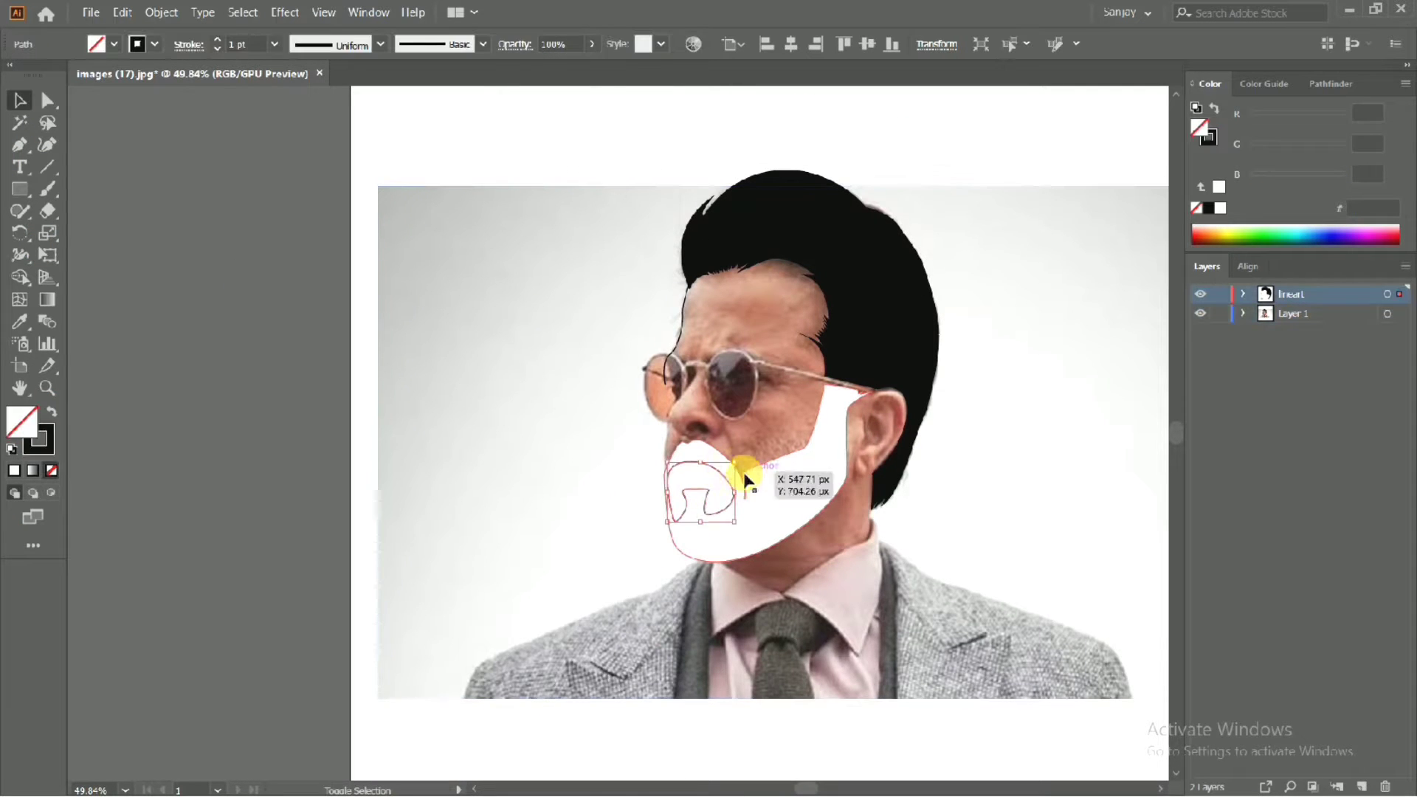
# - Cut the mouth outline out of the beard with Pathfinder Minus Front, checking it without the photo
pyautogui.keyDown('shift'); pyautogui.click(727, 483); pyautogui.keyUp('shift')
pyautogui.click(1312, 85)
pyautogui.click(1236, 133)
pyautogui.scroll(-2, 610, 342)
pyautogui.click(1200, 259)
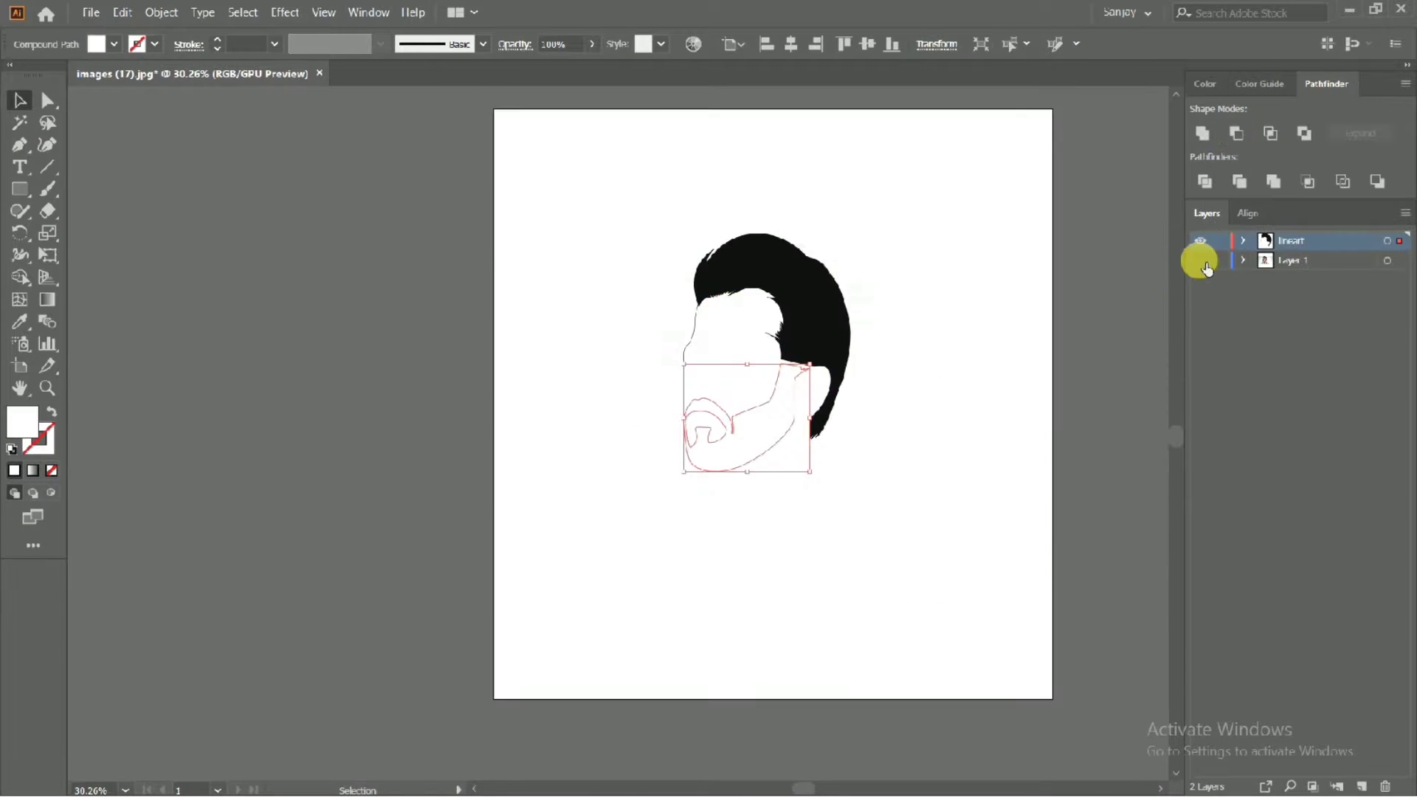
pyautogui.scroll(2, 811, 363)
pyautogui.click(1200, 260)
# - Refill the combined beard shape with black
pyautogui.click(578, 304)
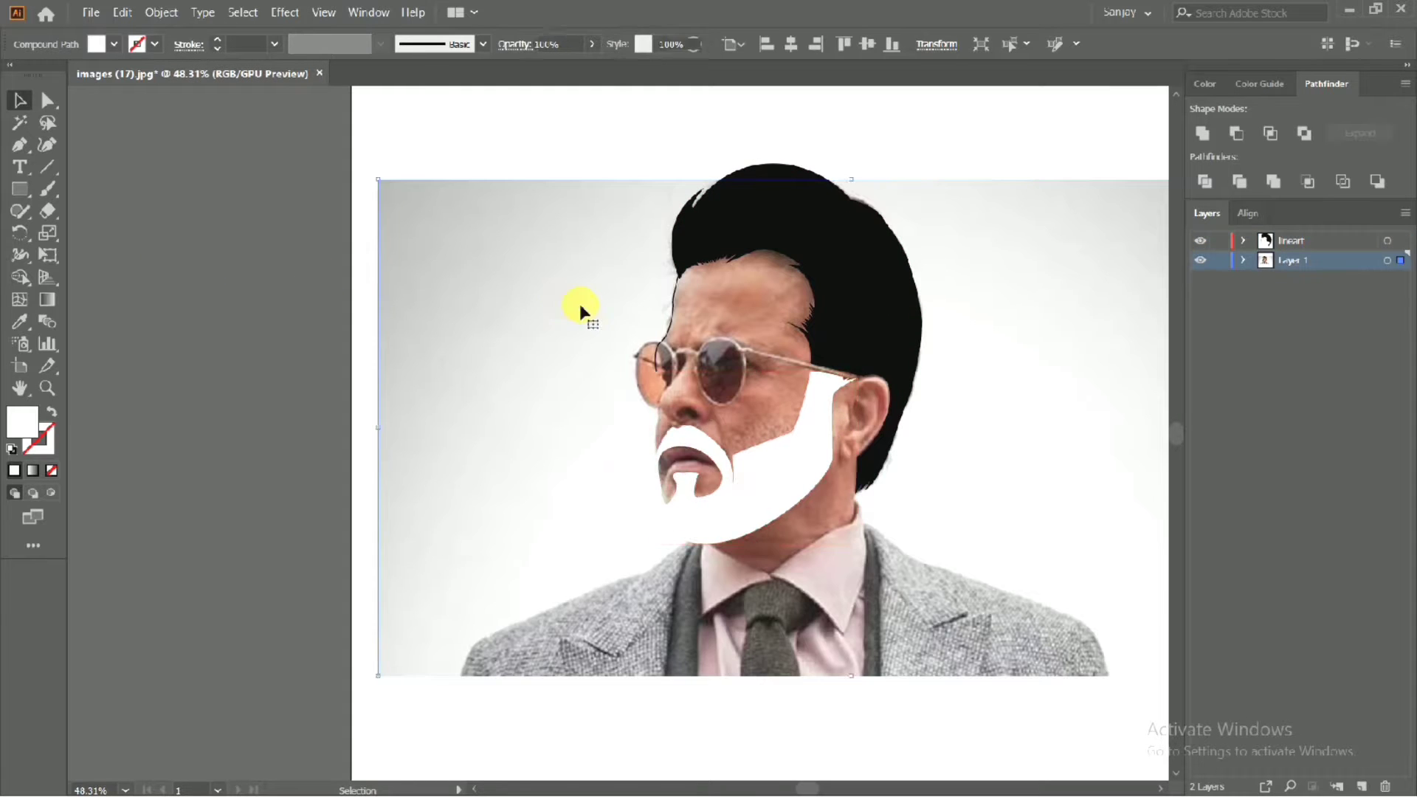
pyautogui.scroll(3, 554, 427)
pyautogui.click(975, 387)
pyautogui.doubleClick(22, 422)
pyautogui.click(510, 474)
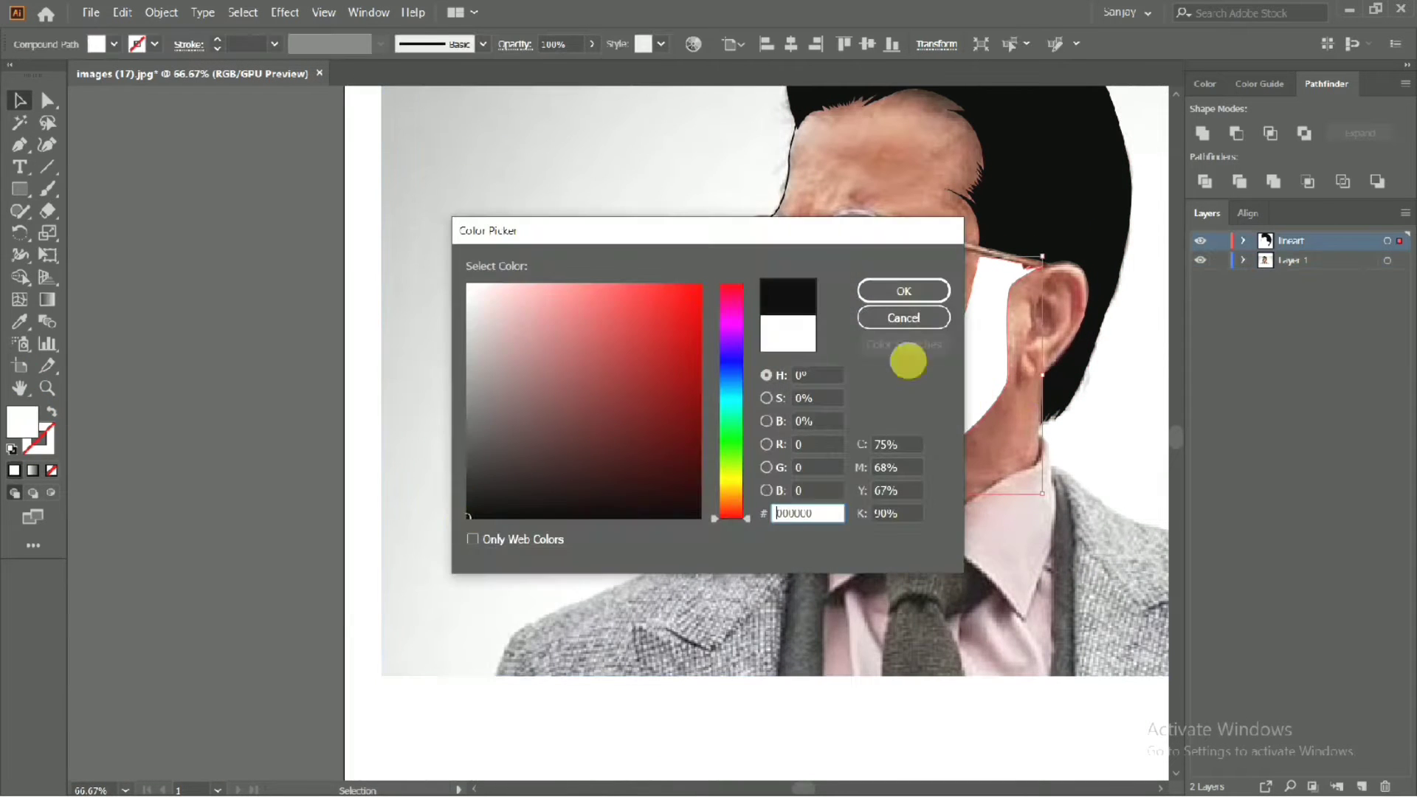
pyautogui.click(904, 290)
pyautogui.click(20, 145)
pyautogui.scroll(2, 344, 380)
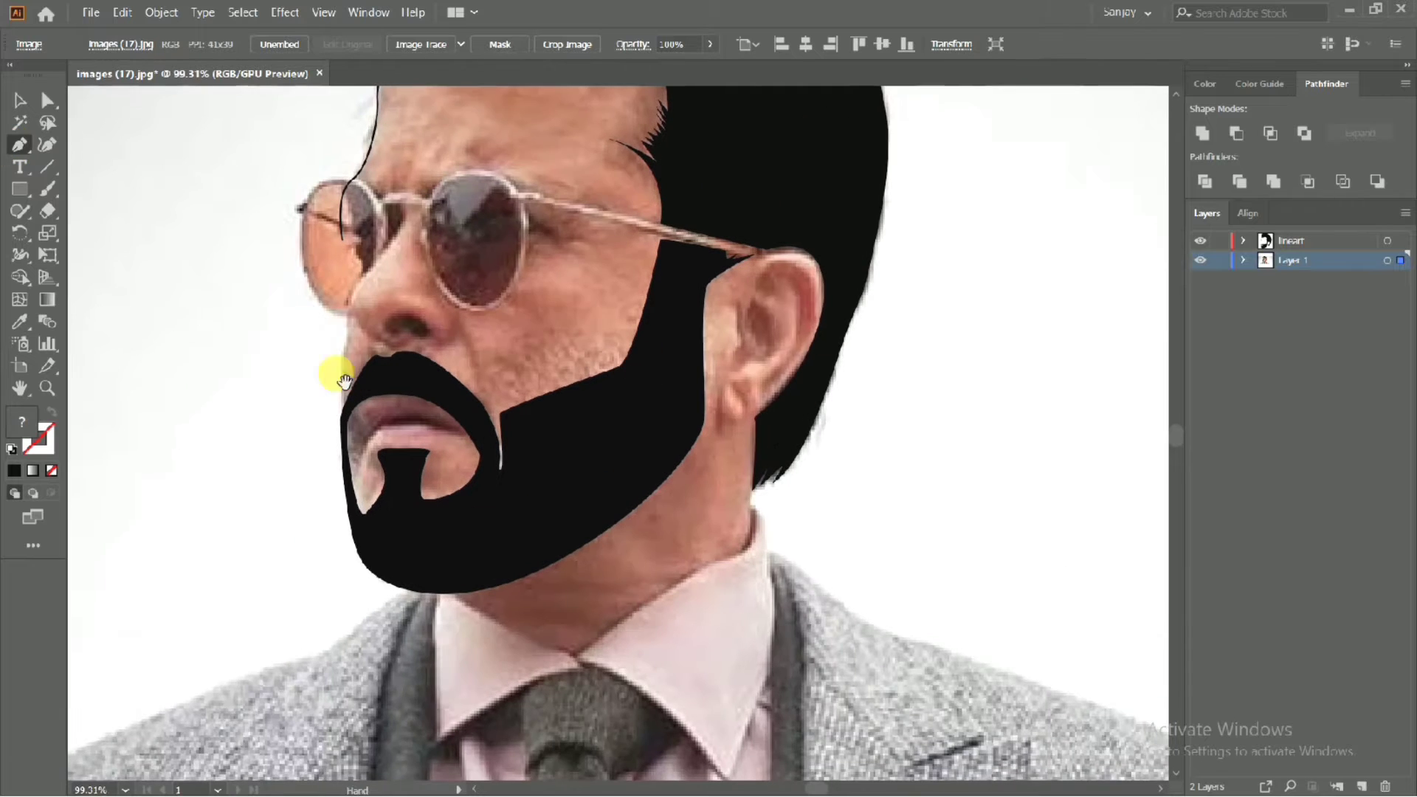
# - On the lineart layer, trace the ear's outer rim from the top down to the earlobe
pyautogui.click(14, 419)
pyautogui.click(1210, 293)
pyautogui.scroll(1, 767, 254)
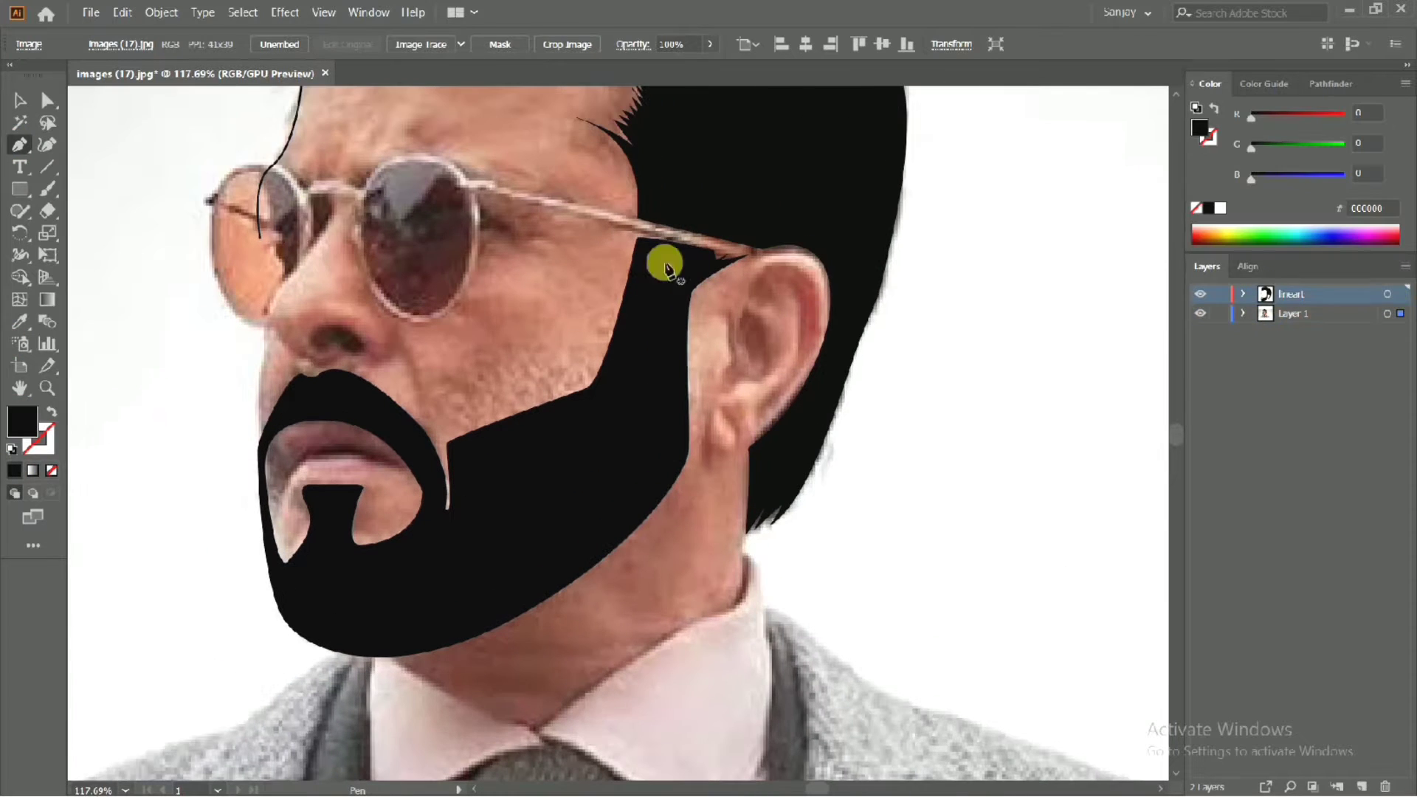
pyautogui.moveTo(822, 263); pyautogui.dragTo(844, 300)
pyautogui.moveTo(801, 393); pyautogui.dragTo(783, 417)
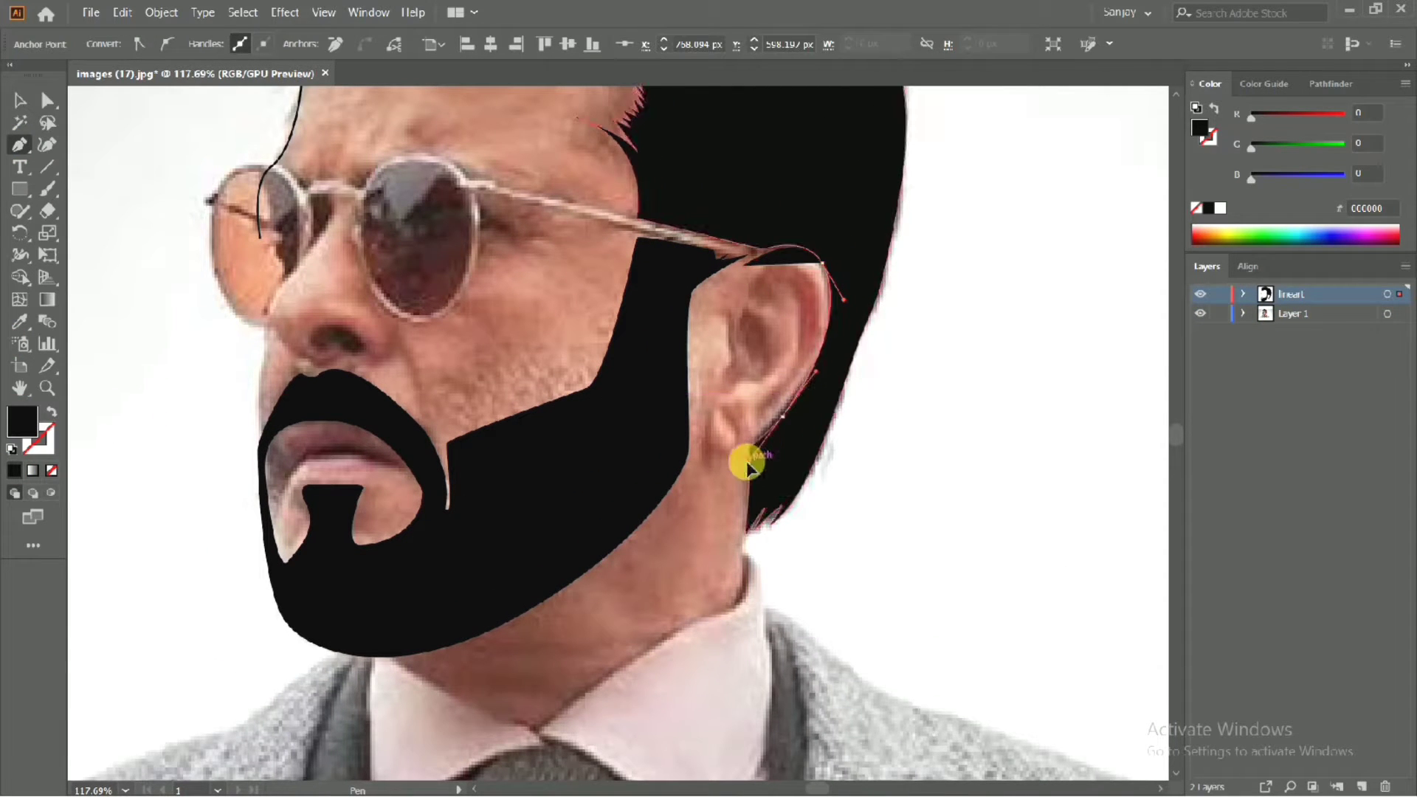
pyautogui.click(748, 461)
pyautogui.hotkey('shift', 'x')
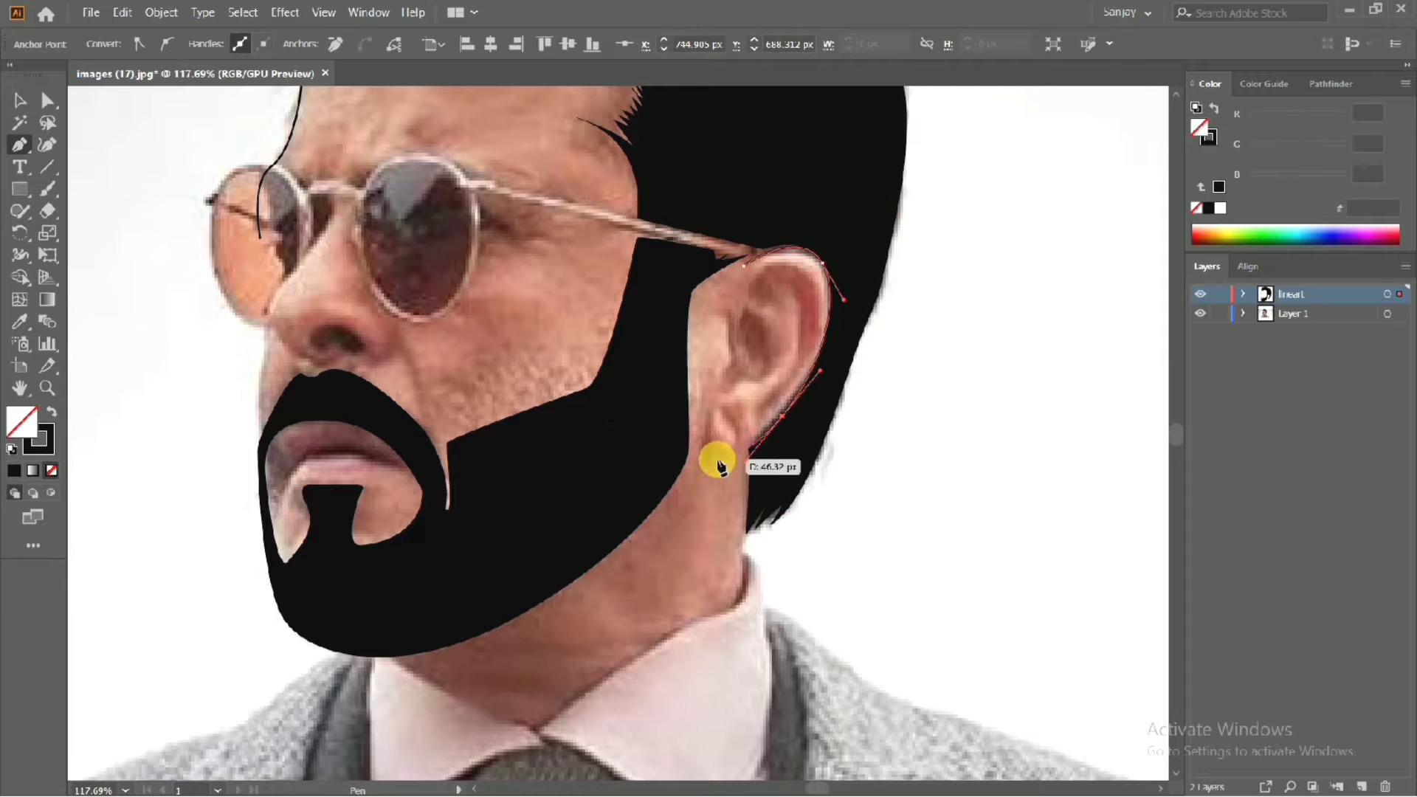
pyautogui.hotkey('ctrl', 'z')
pyautogui.moveTo(806, 379); pyautogui.dragTo(797, 397)
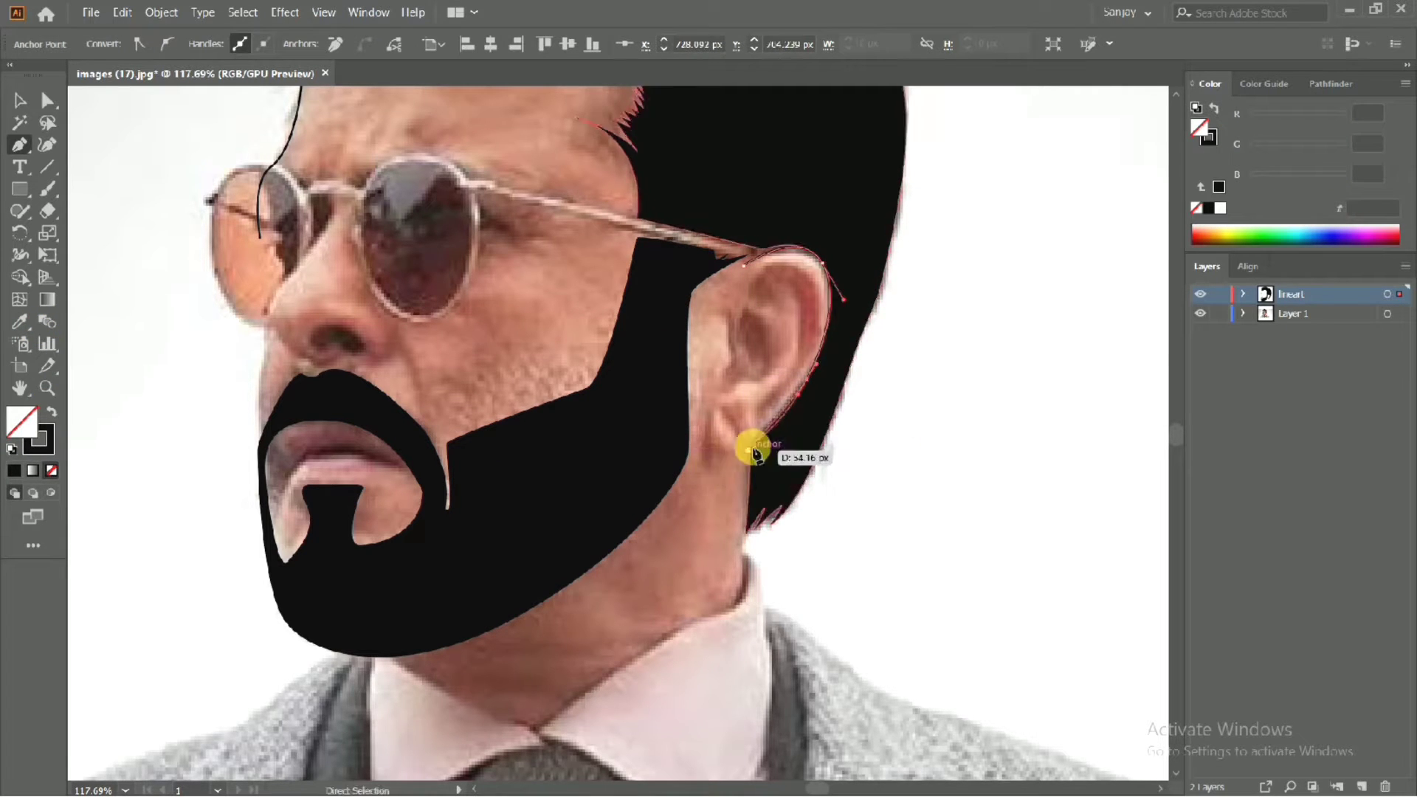
pyautogui.hotkey('ctrl', 'z')
pyautogui.moveTo(742, 459); pyautogui.dragTo(712, 411)
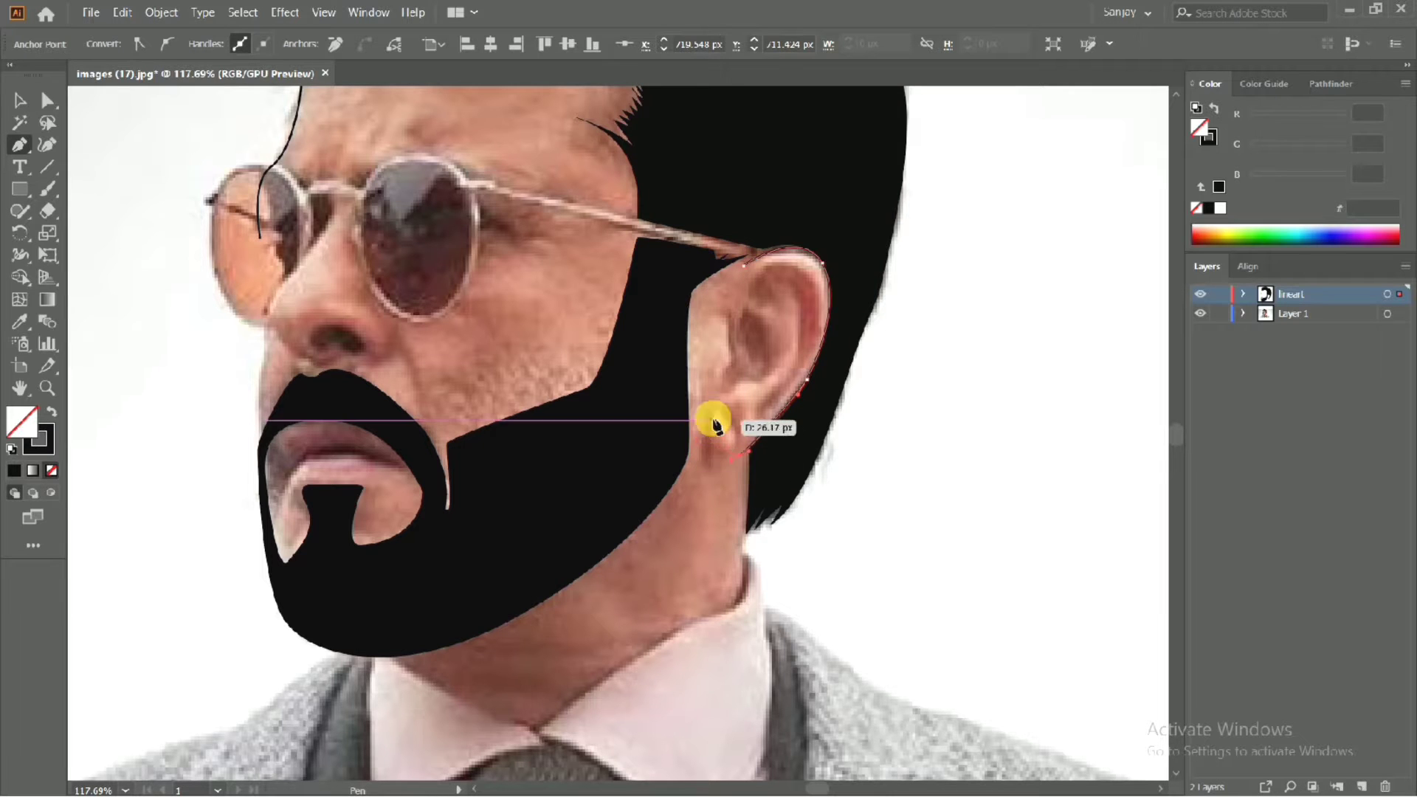
pyautogui.scroll(2, 728, 364)
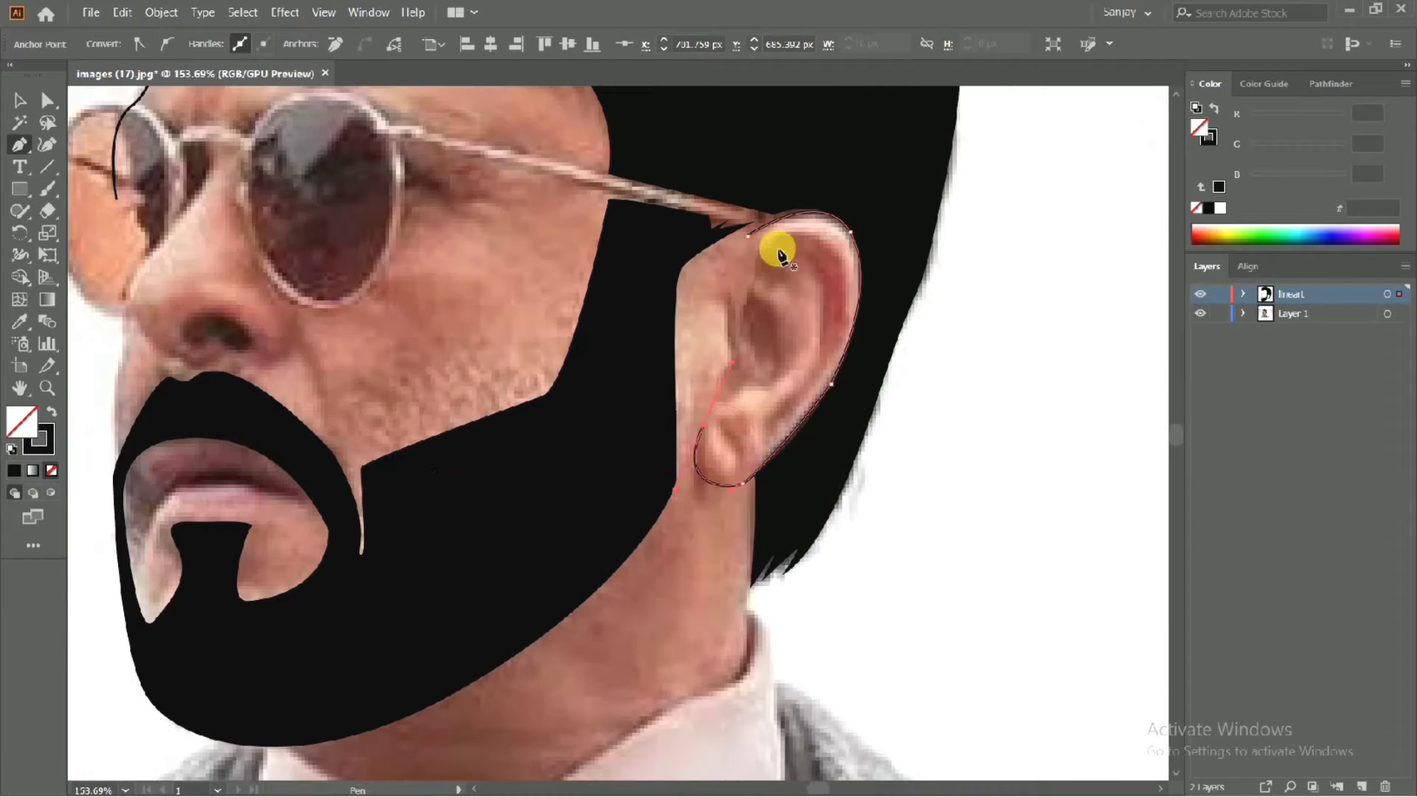
# - Draw an inner-ear line curving along the rim from the top of the ear downward
pyautogui.click(769, 241)
pyautogui.moveTo(841, 217); pyautogui.dragTo(838, 347)
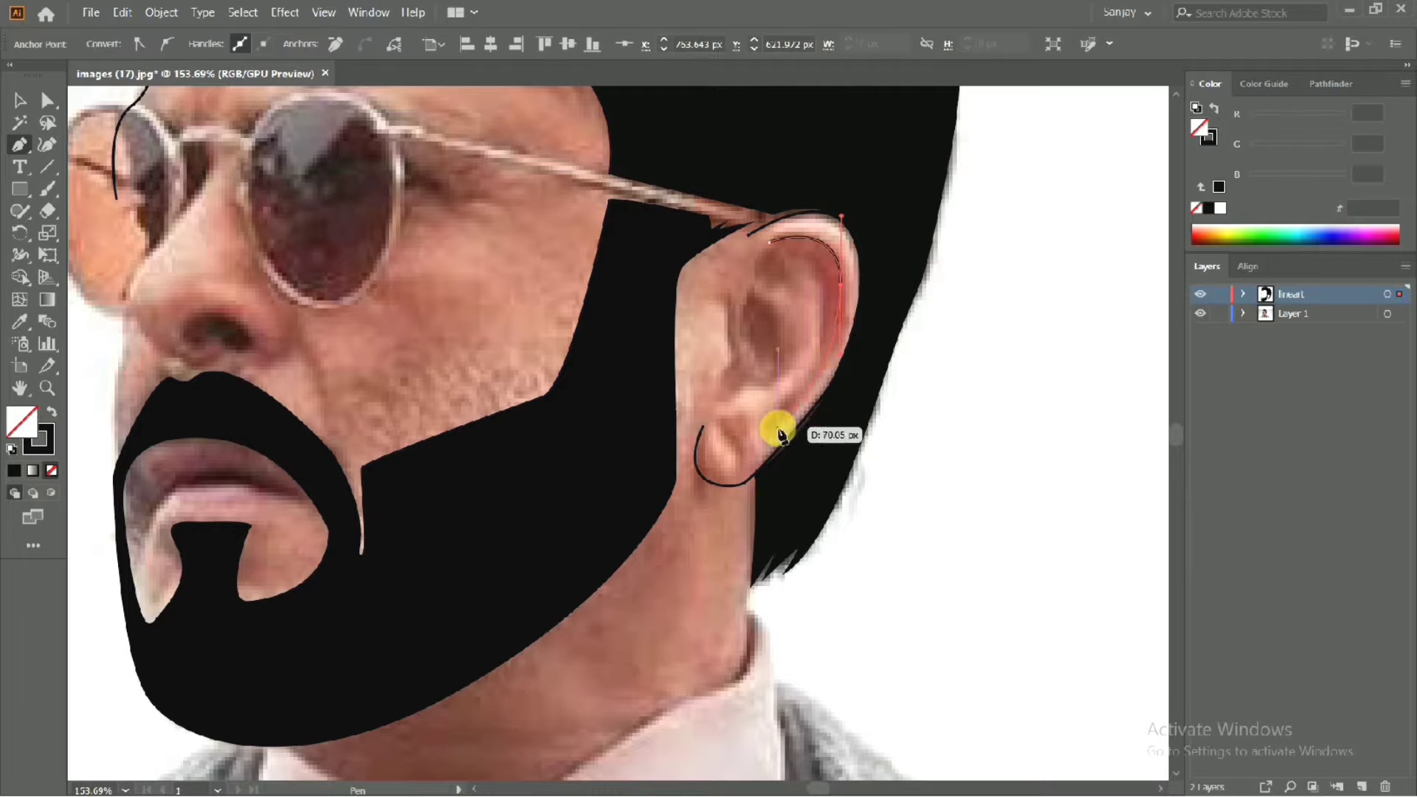
pyautogui.moveTo(735, 471); pyautogui.dragTo(768, 426)
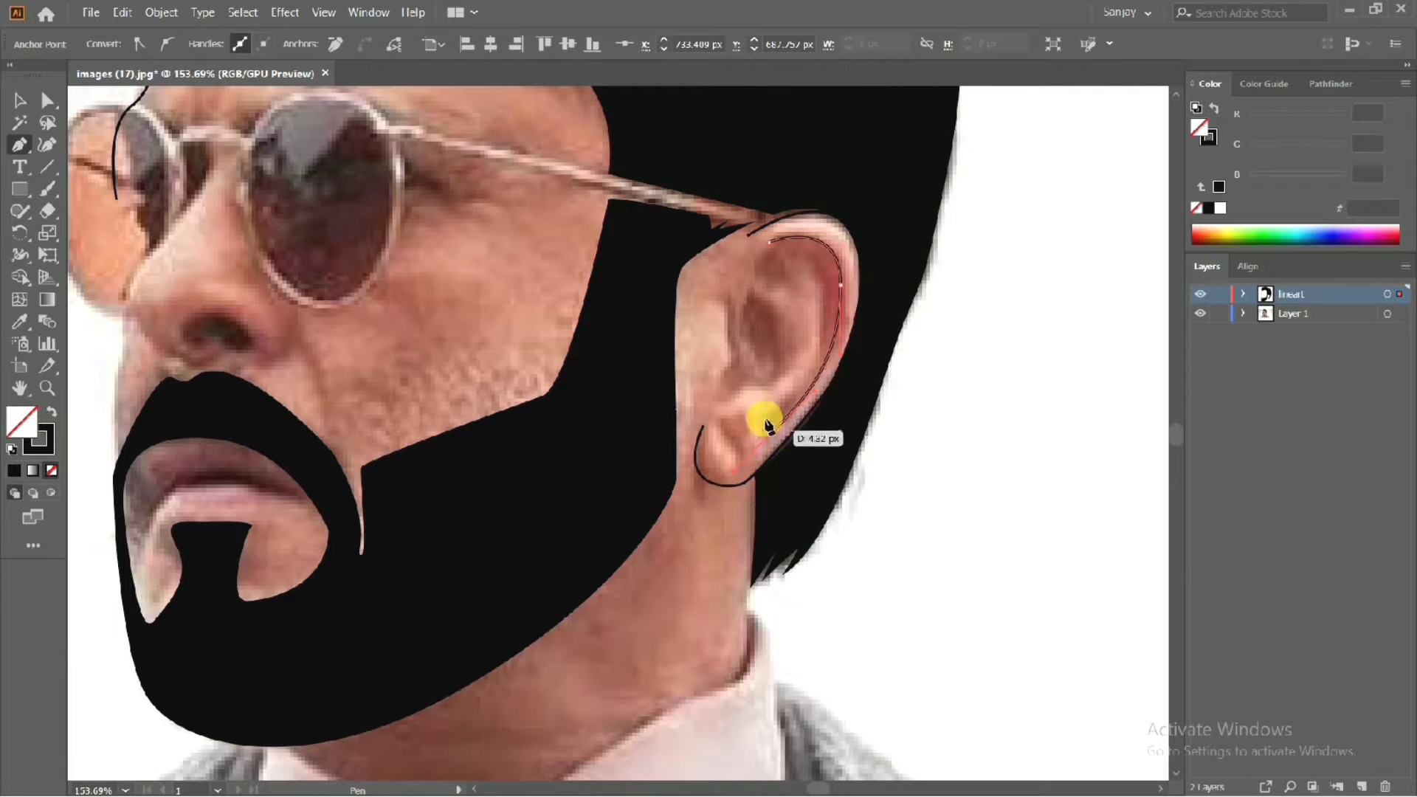
pyautogui.moveTo(818, 277)
pyautogui.mouseDown()
pyautogui.moveTo(806, 380)
pyautogui.moveTo(820, 284)
pyautogui.mouseUp()
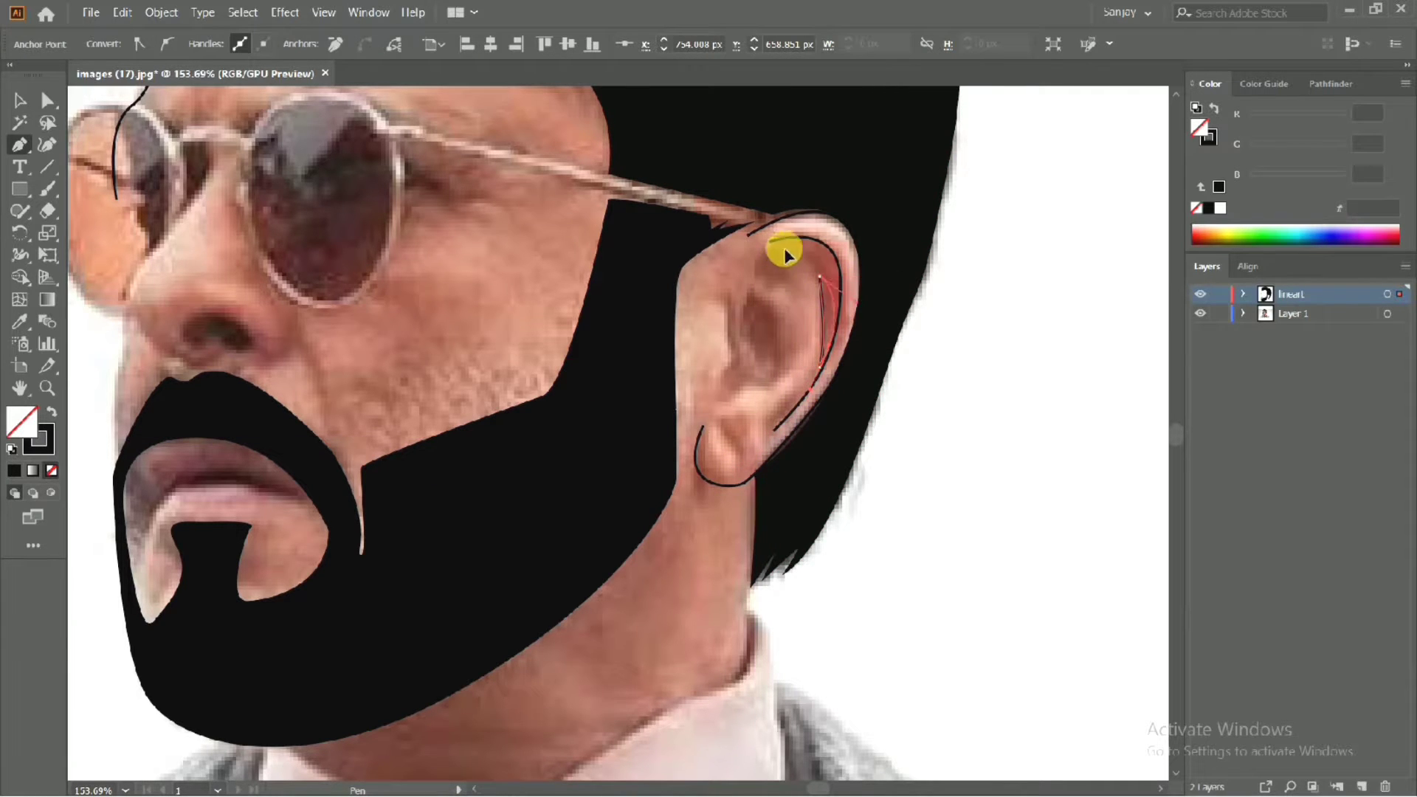
pyautogui.scroll(-3, 784, 253)
# - Draw a solid black inner-ear shape curving down from the upper ear
pyautogui.hotkey('shift', 'x')
pyautogui.scroll(3, 858, 285)
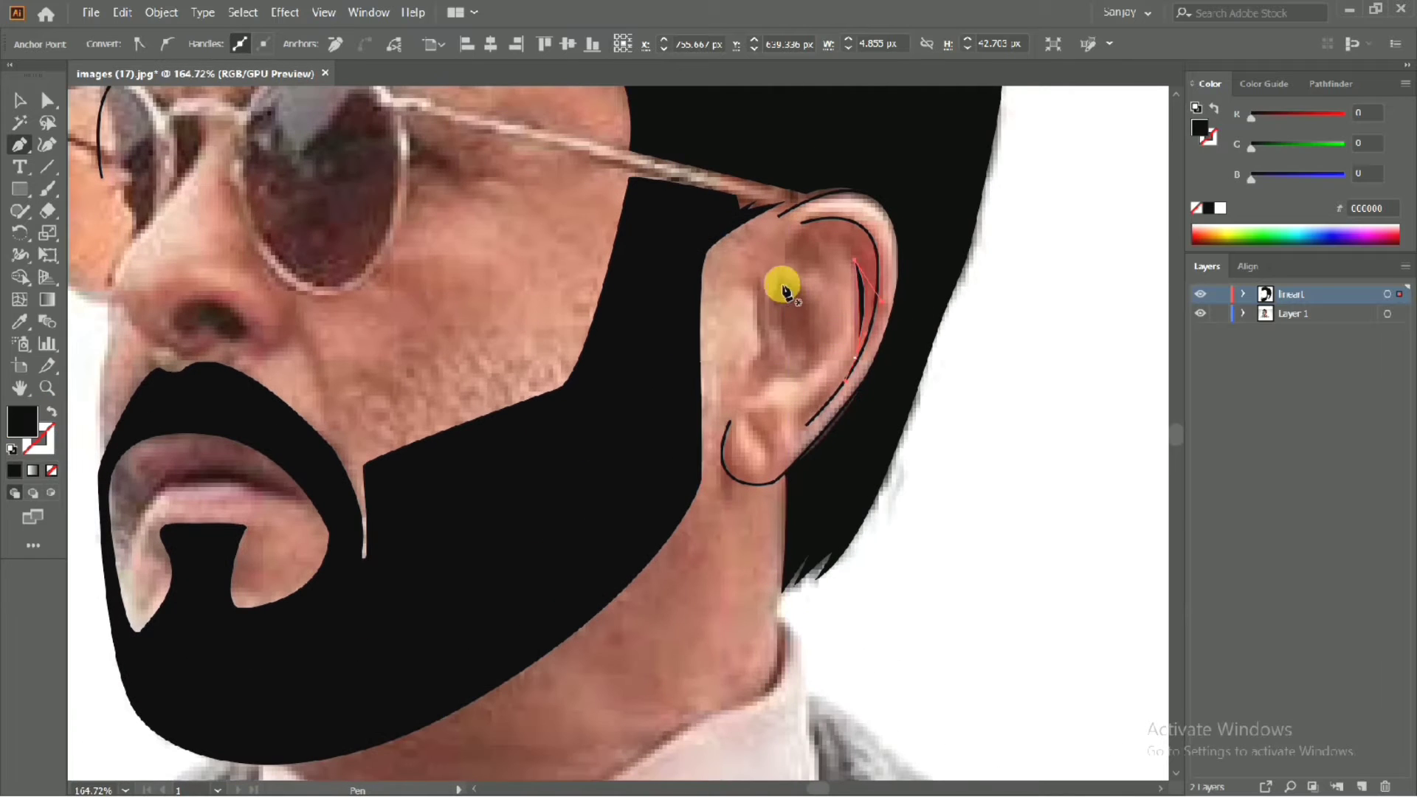
pyautogui.click(765, 271)
pyautogui.moveTo(760, 364); pyautogui.dragTo(750, 415)
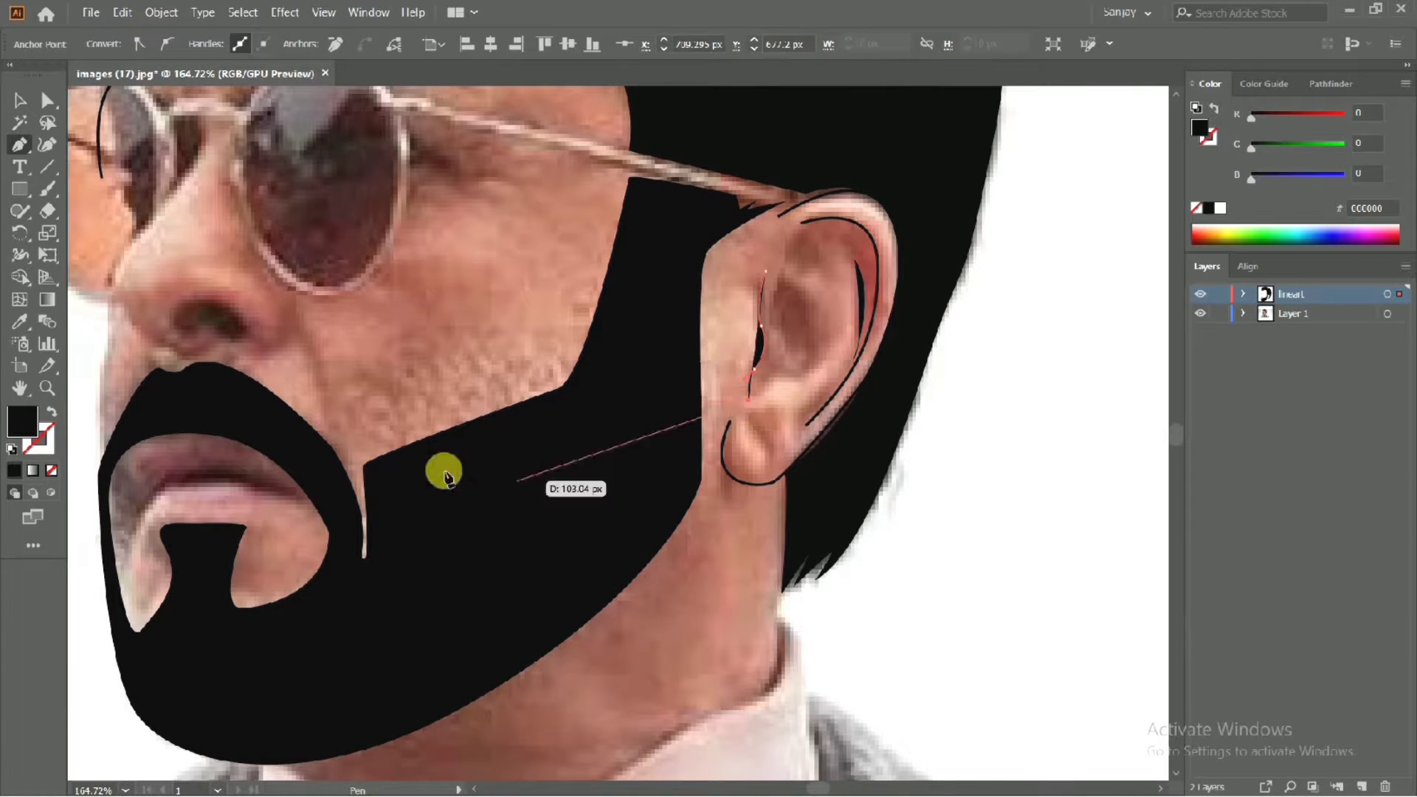
pyautogui.click(51, 411)
pyautogui.scroll(-2, 489, 360)
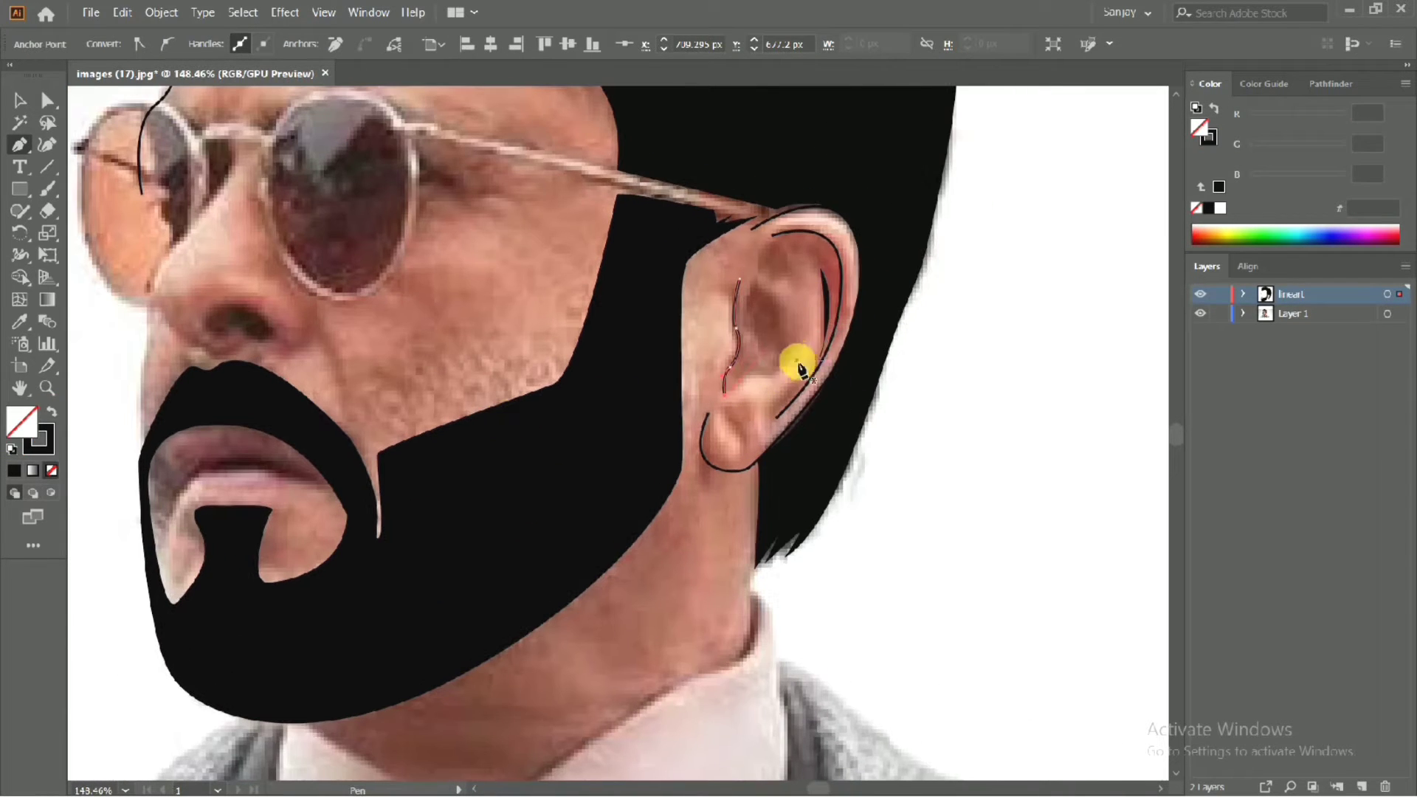
# - Add more solid black curved inner-ear shapes running down toward the earlobe
pyautogui.moveTo(767, 383); pyautogui.dragTo(772, 391)
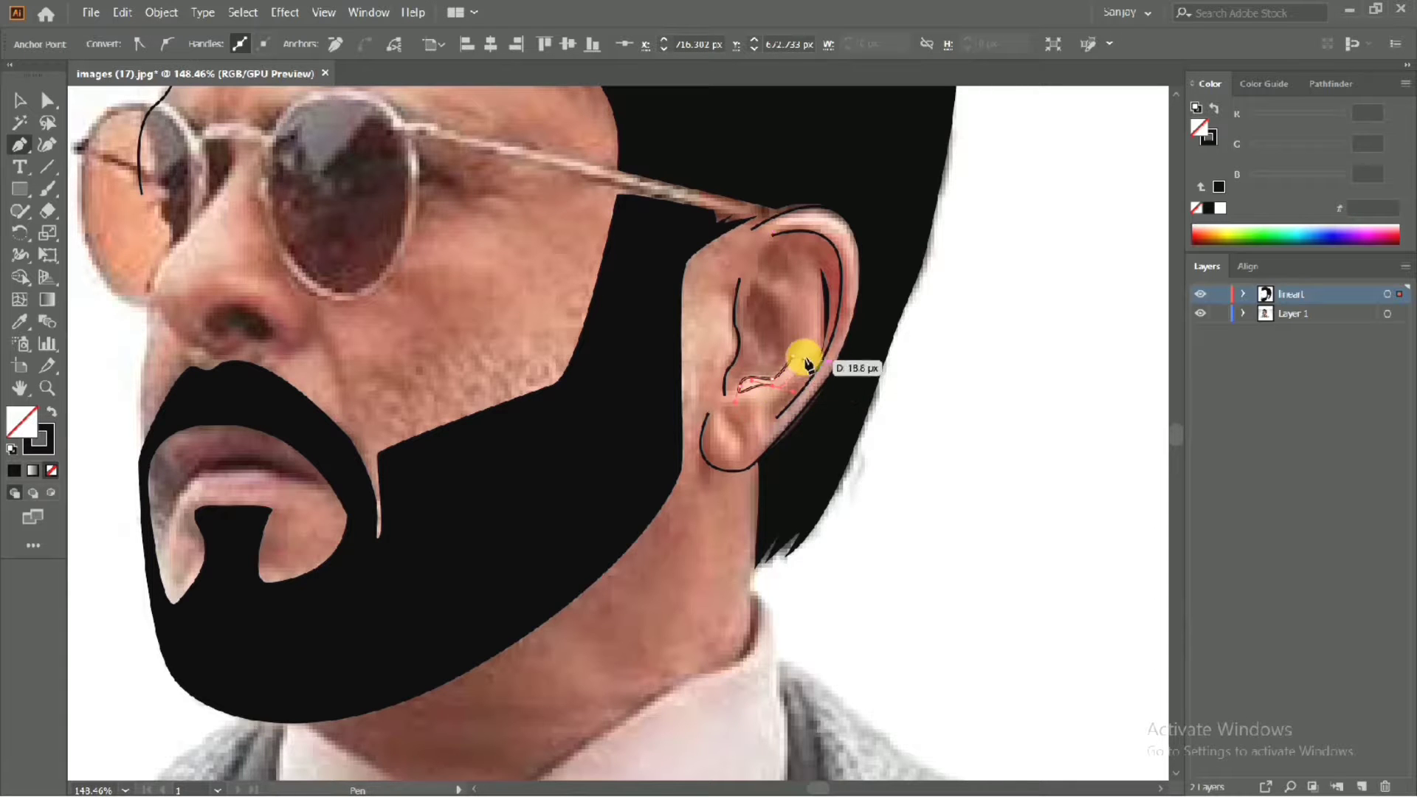
pyautogui.hotkey('shift', 'x')
pyautogui.scroll(-3, 480, 379)
pyautogui.scroll(3, 633, 358)
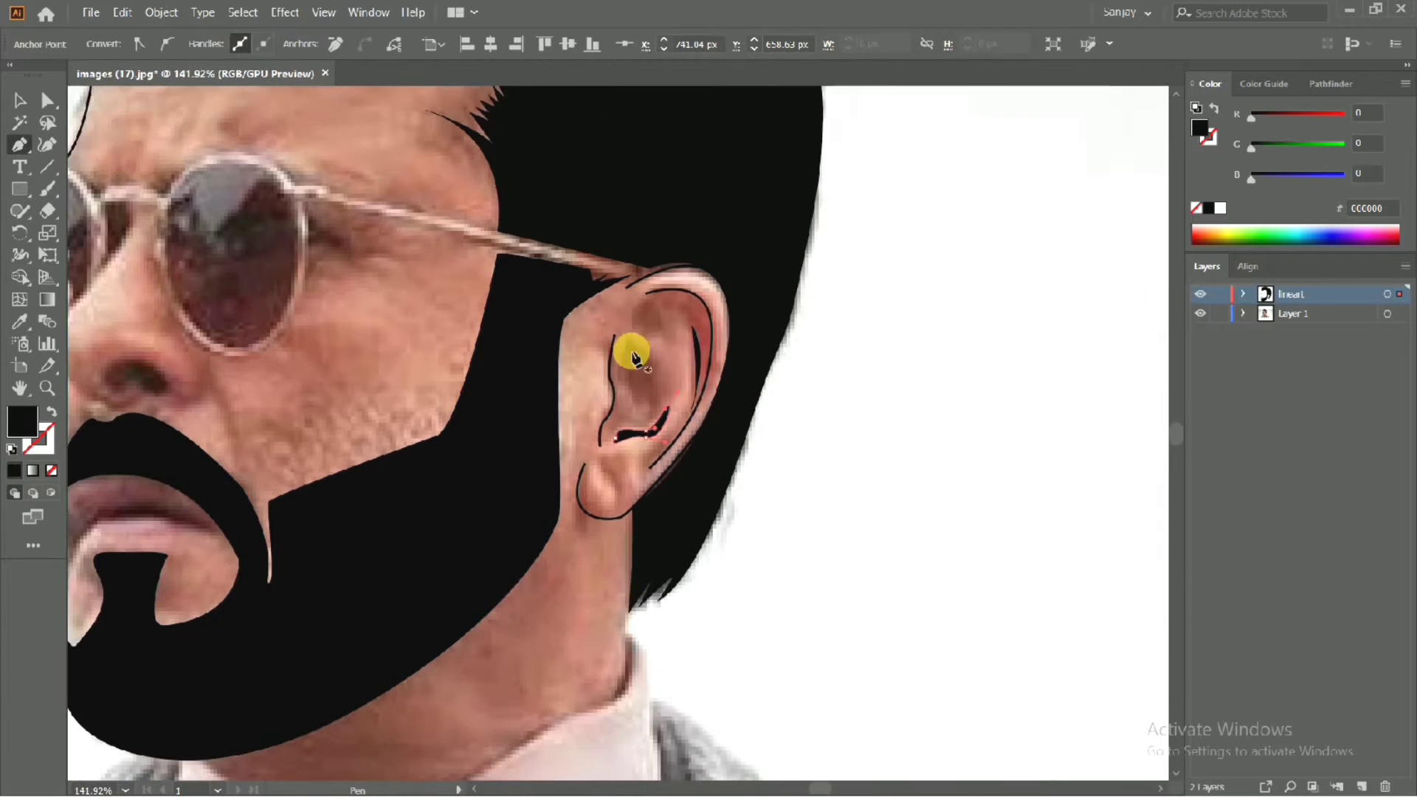
pyautogui.moveTo(656, 398); pyautogui.dragTo(648, 344)
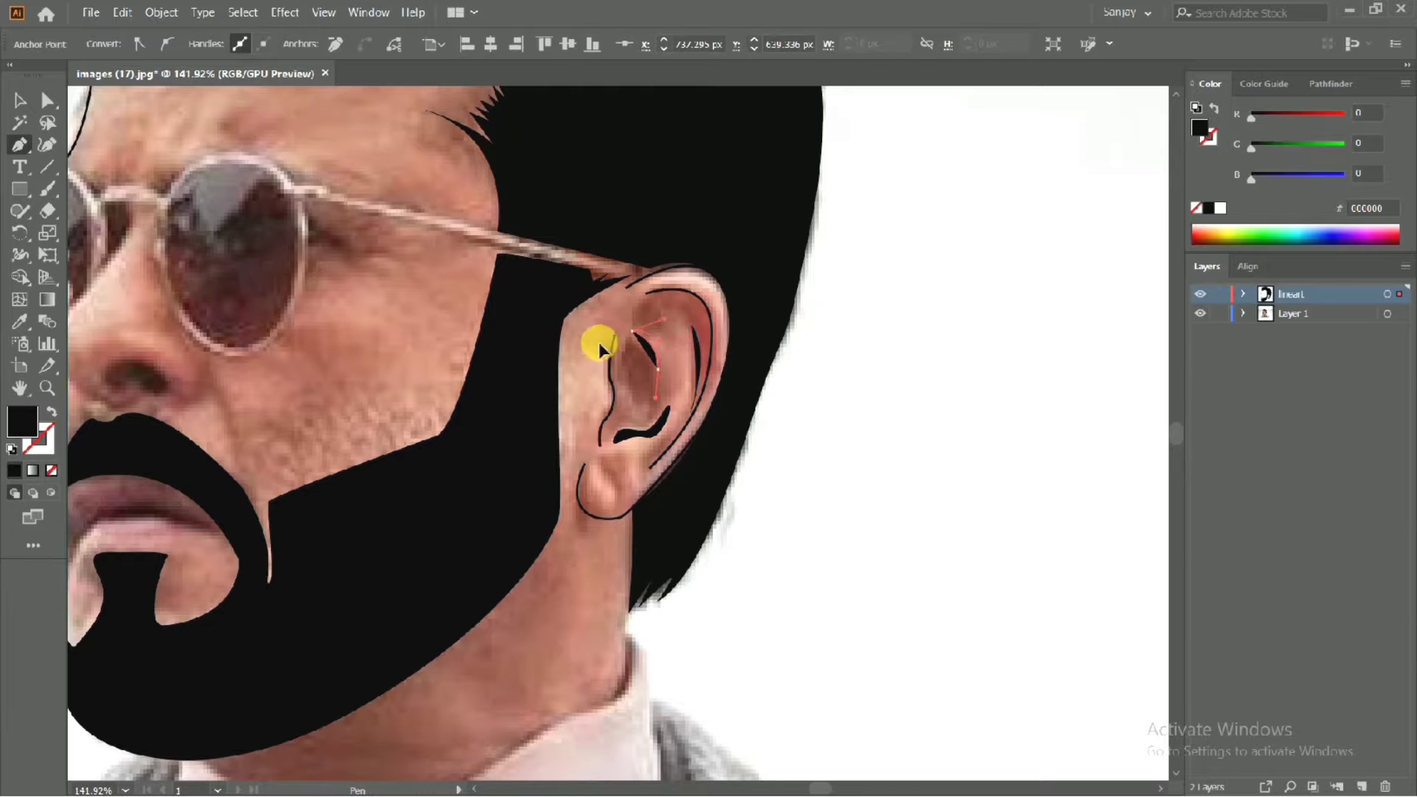
pyautogui.scroll(-2, 583, 336)
pyautogui.scroll(-2, 657, 379)
pyautogui.scroll(3, 658, 380)
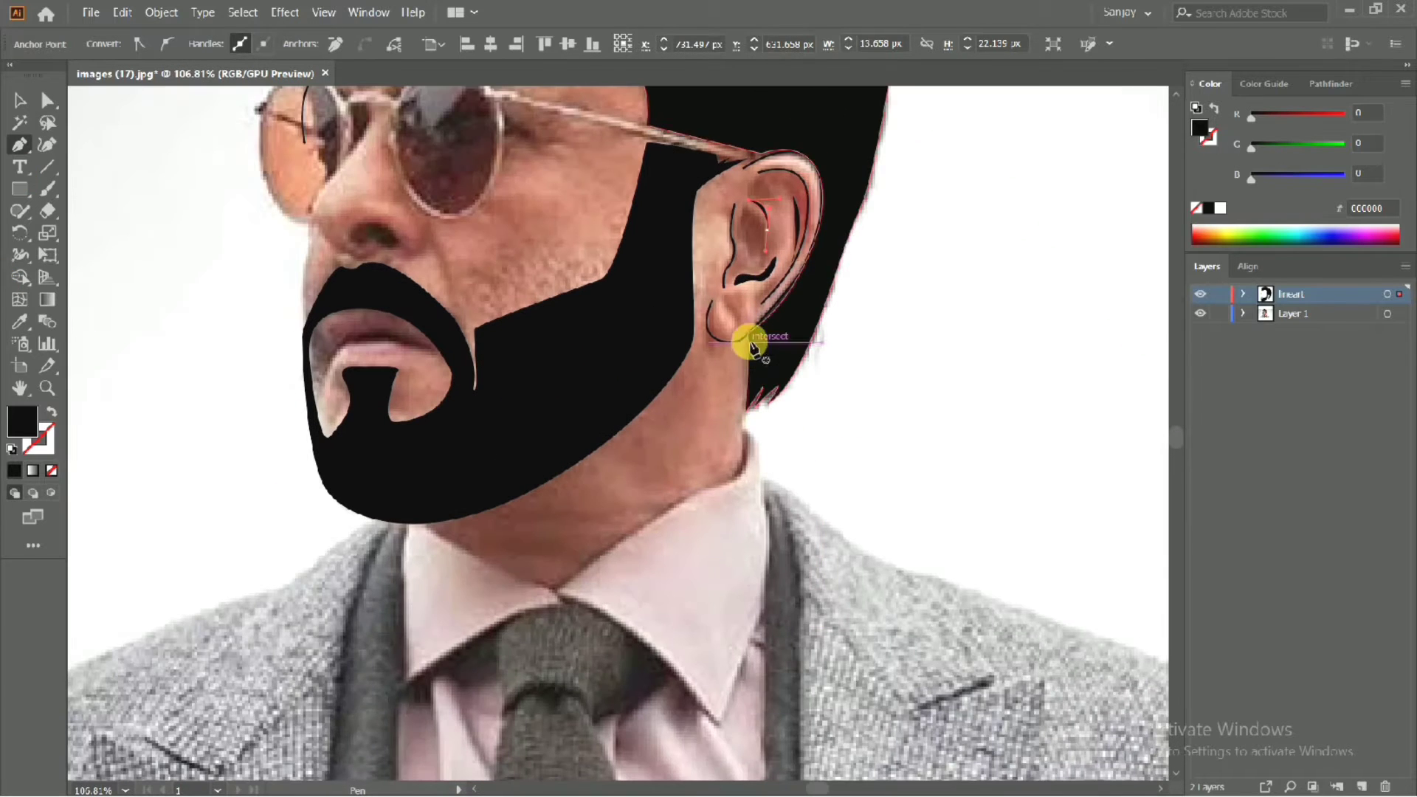
pyautogui.moveTo(750, 345); pyautogui.dragTo(742, 476)
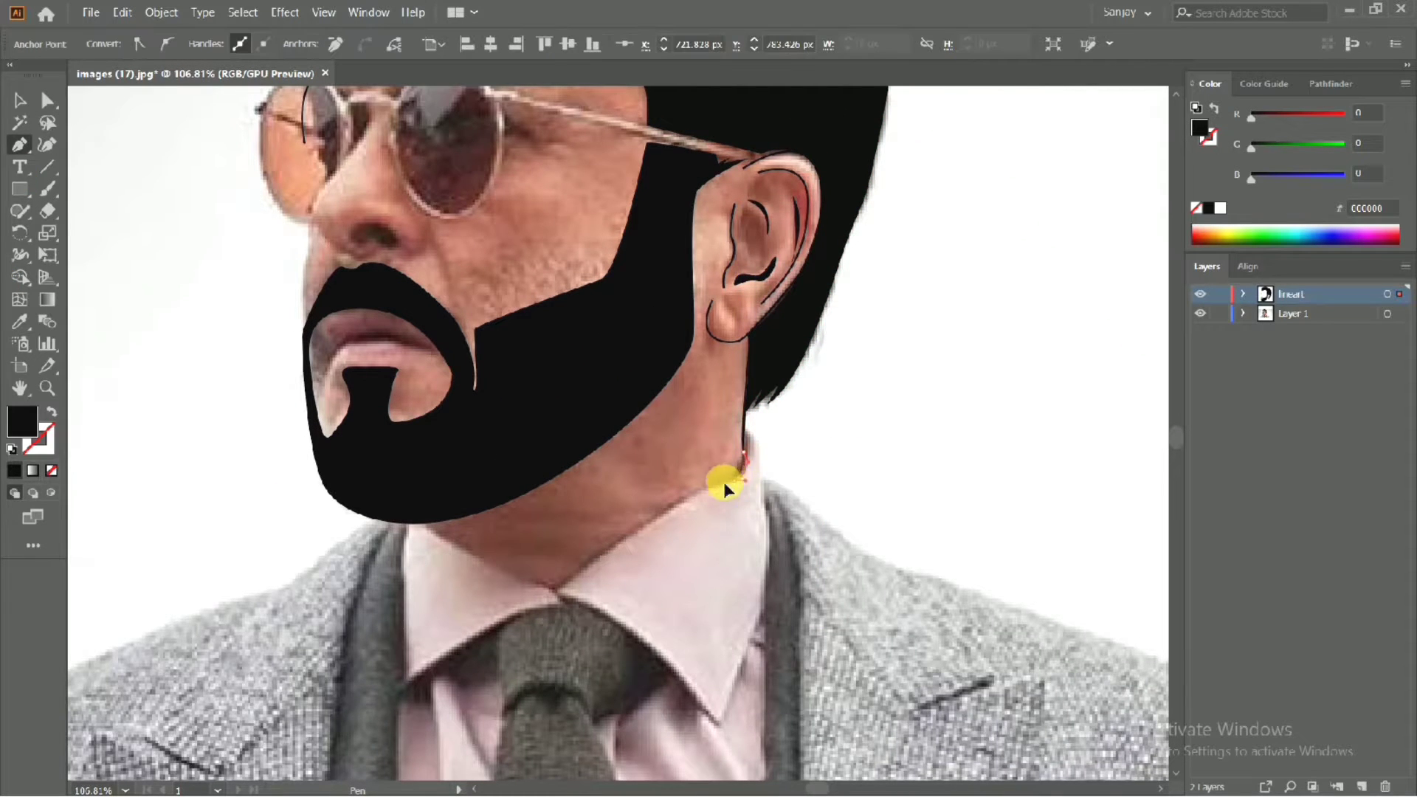
# - With black stroke and no fill, outline from the left jaw up the face profile past the lips
pyautogui.scroll(3, 727, 482)
pyautogui.click(51, 411)
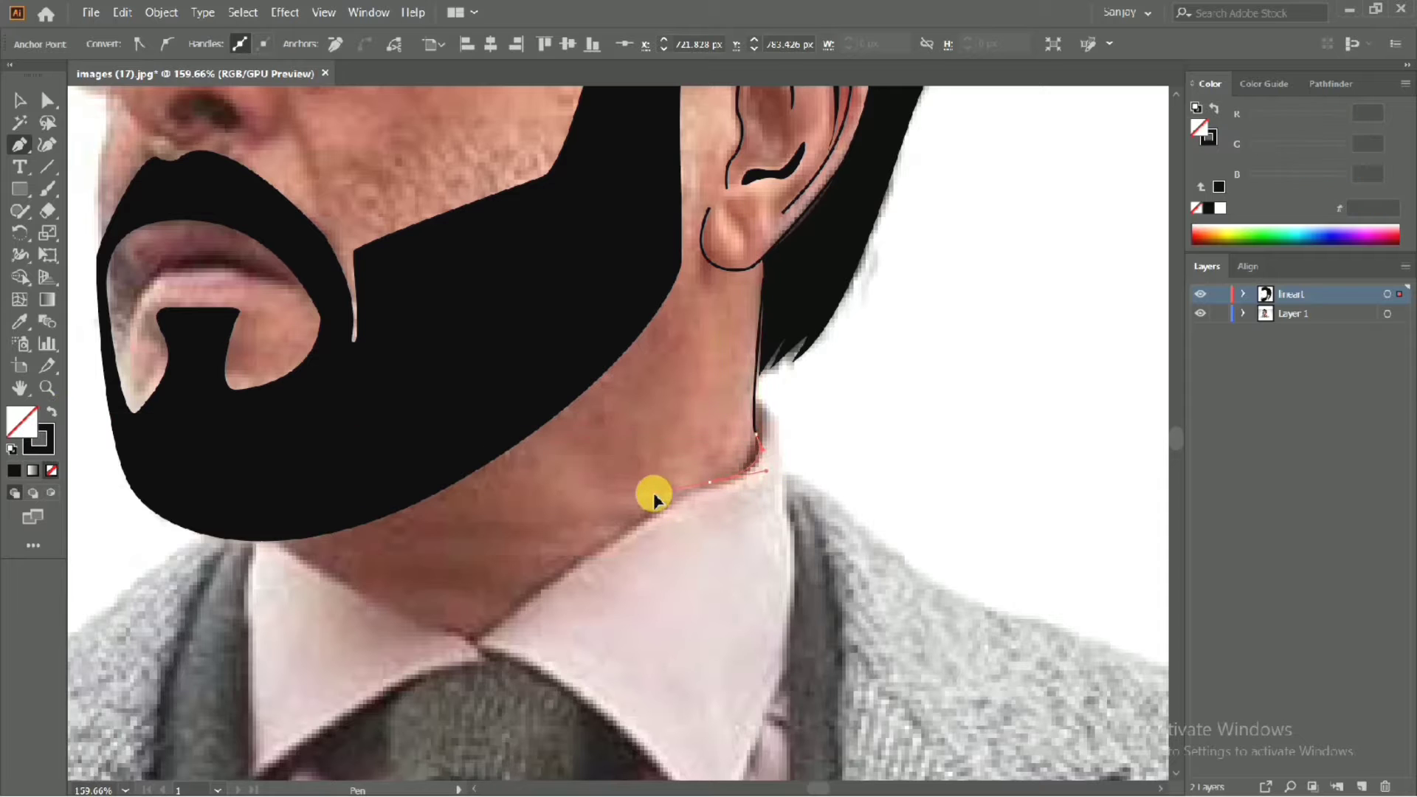
pyautogui.click(212, 504)
pyautogui.keyDown('alt'); pyautogui.scroll(-2, 380, 553); pyautogui.keyUp('alt')
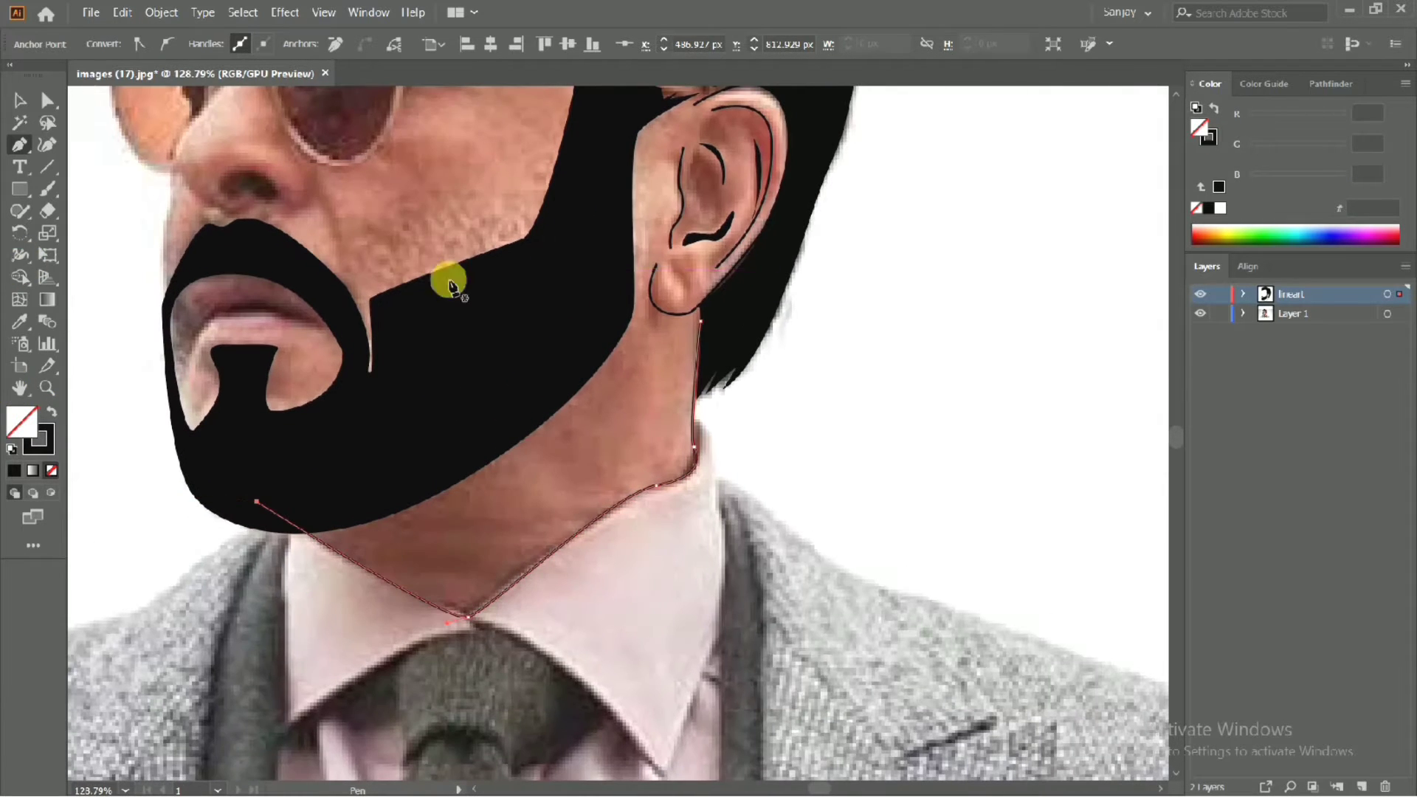
pyautogui.scroll(3, 516, 347)
pyautogui.hscroll(-5, 517, 346)
pyautogui.moveTo(605, 367); pyautogui.dragTo(599, 447)
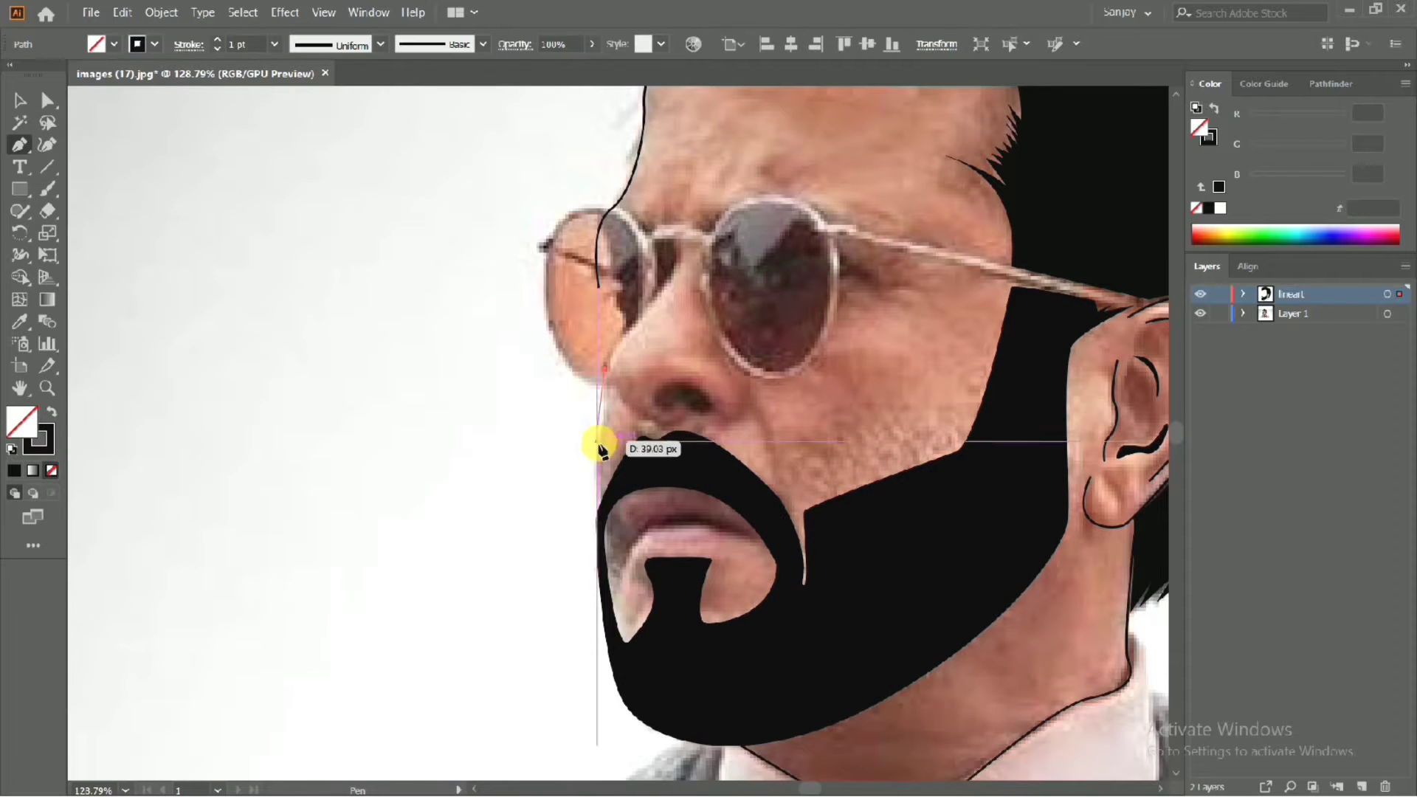
pyautogui.moveTo(597, 547); pyautogui.dragTo(611, 610)
# - End the outline at the neck intersection and start tracing the glasses' temple arm
pyautogui.keyDown('alt'); pyautogui.scroll(-1, 610, 610); pyautogui.keyUp('alt')
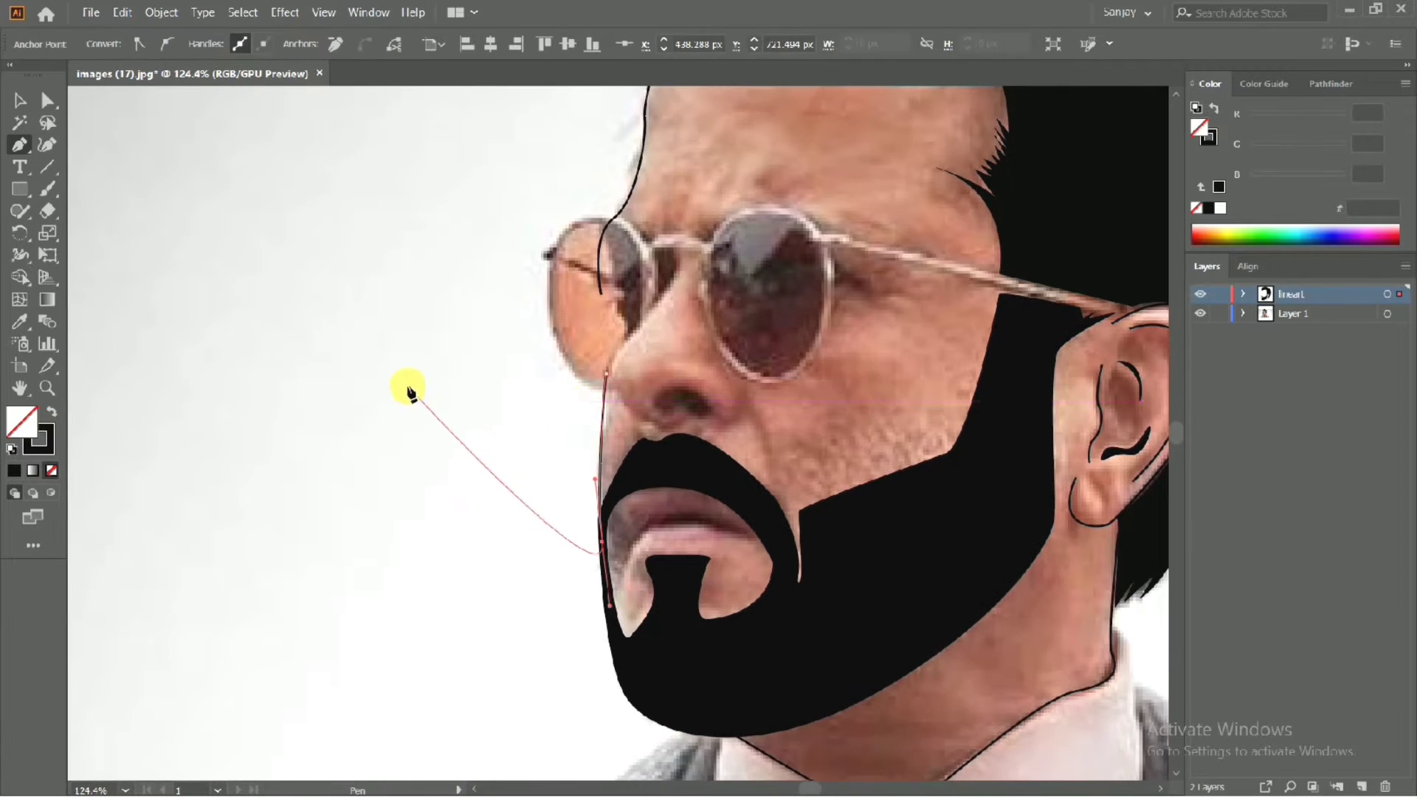
pyautogui.scroll(2, 769, 418)
pyautogui.hscroll(1, 768, 418)
pyautogui.scroll(-1, 561, 358)
pyautogui.hscroll(-1, 561, 358)
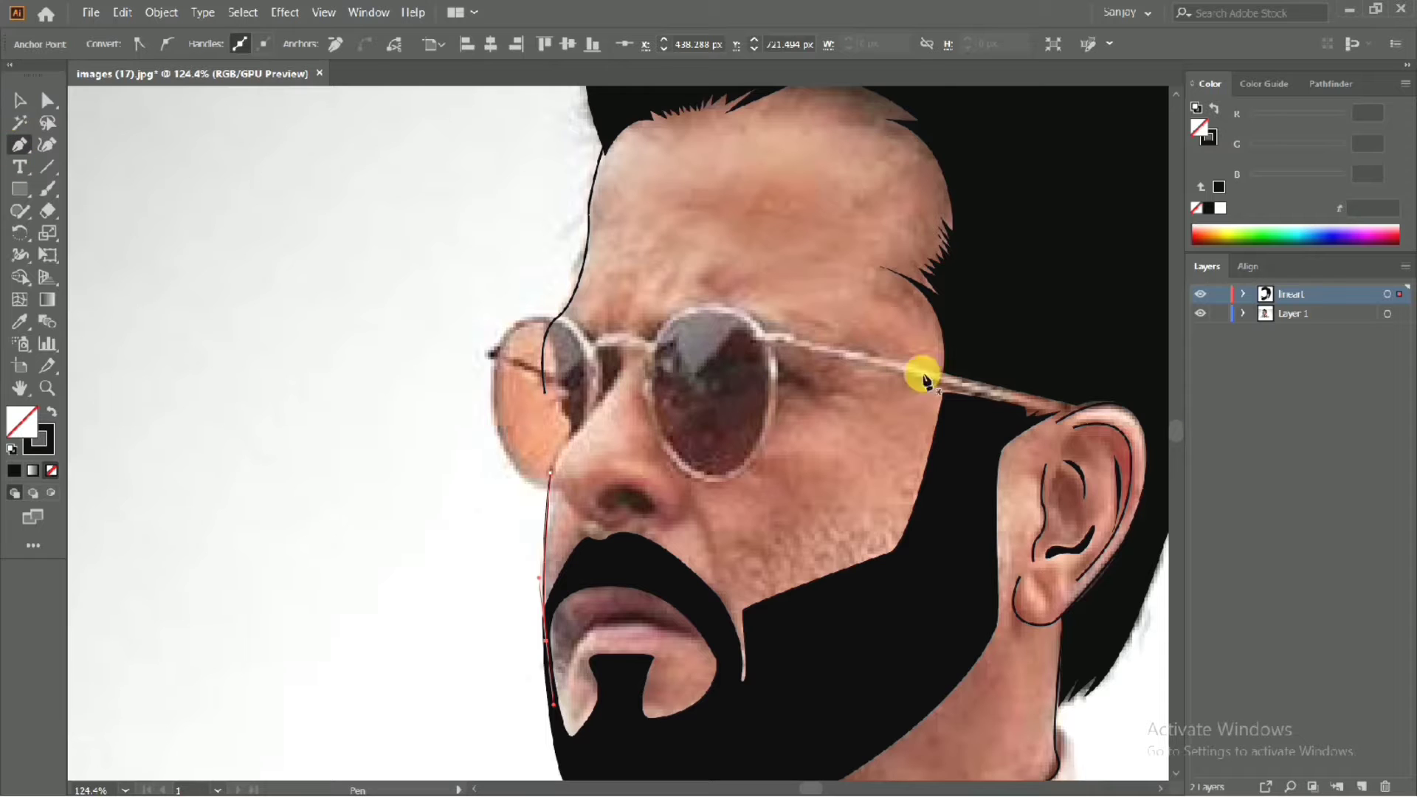
pyautogui.click(1089, 411)
pyautogui.moveTo(777, 339)
pyautogui.mouseDown()
pyautogui.moveTo(701, 316)
pyautogui.moveTo(601, 333)
pyautogui.moveTo(645, 348)
pyautogui.mouseUp()
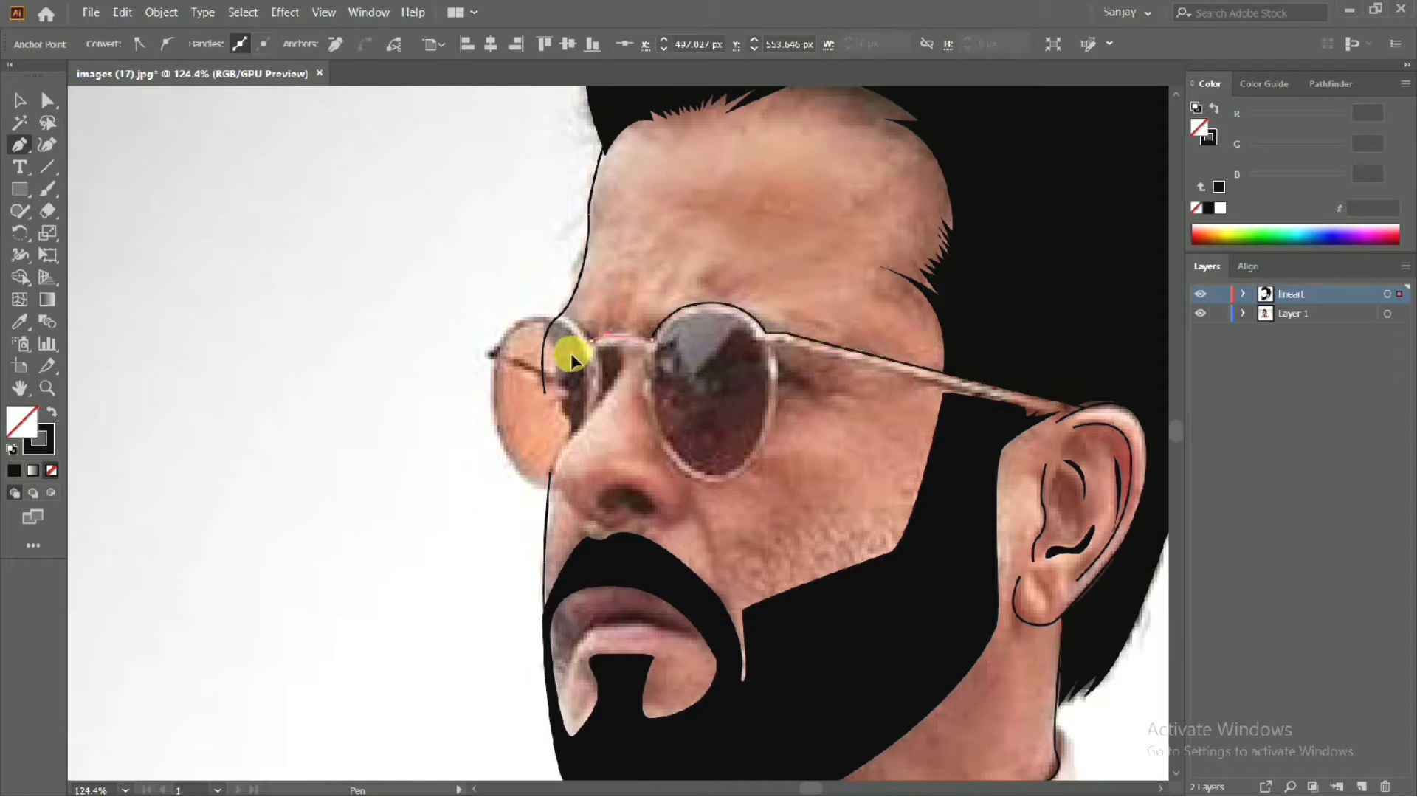
# - Outline the left lens top, the bridge and the right lens edge in black
pyautogui.moveTo(577, 314); pyautogui.dragTo(493, 367)
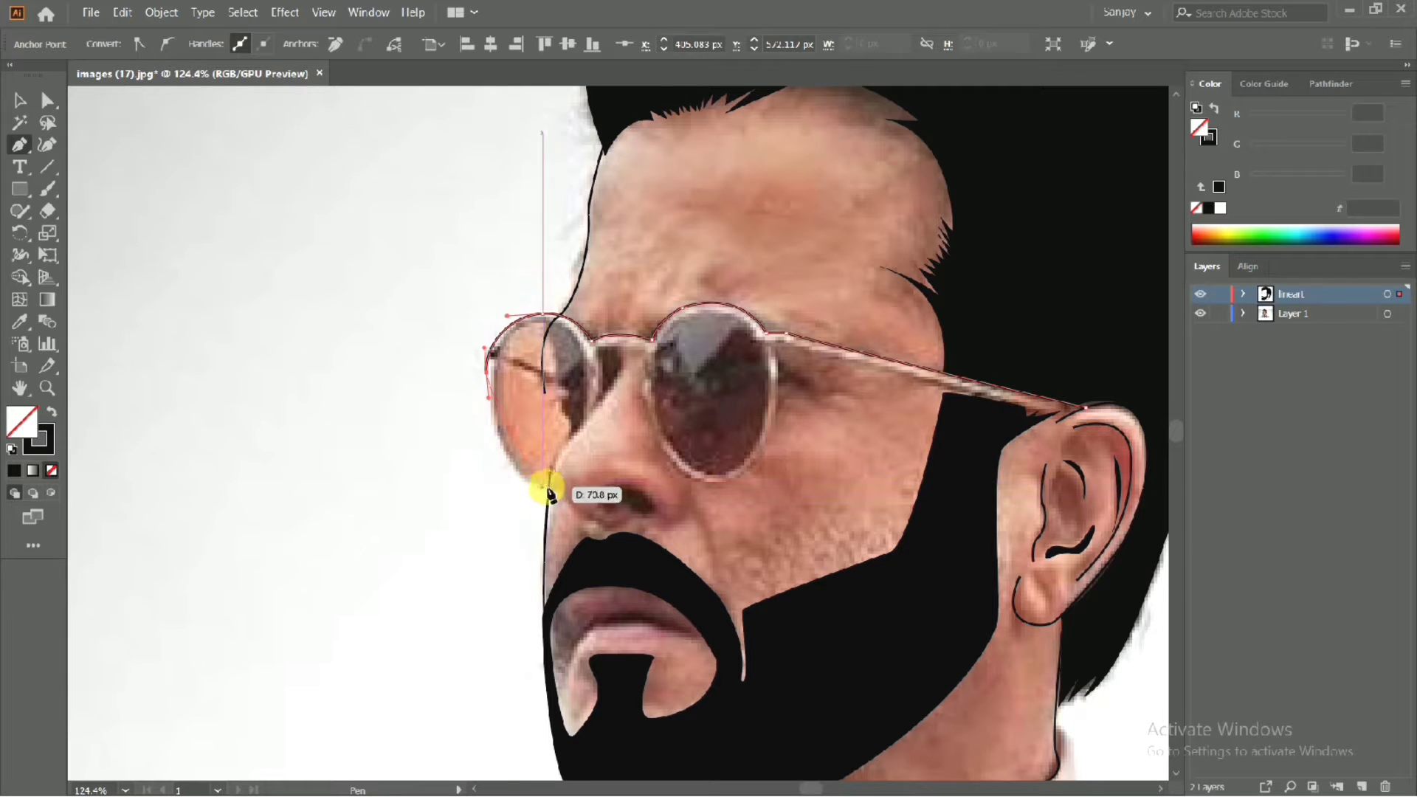
pyautogui.moveTo(546, 487)
pyautogui.mouseDown()
pyautogui.moveTo(583, 487)
pyautogui.moveTo(595, 317)
pyautogui.moveTo(649, 359)
pyautogui.mouseUp()
pyautogui.click(649, 360)
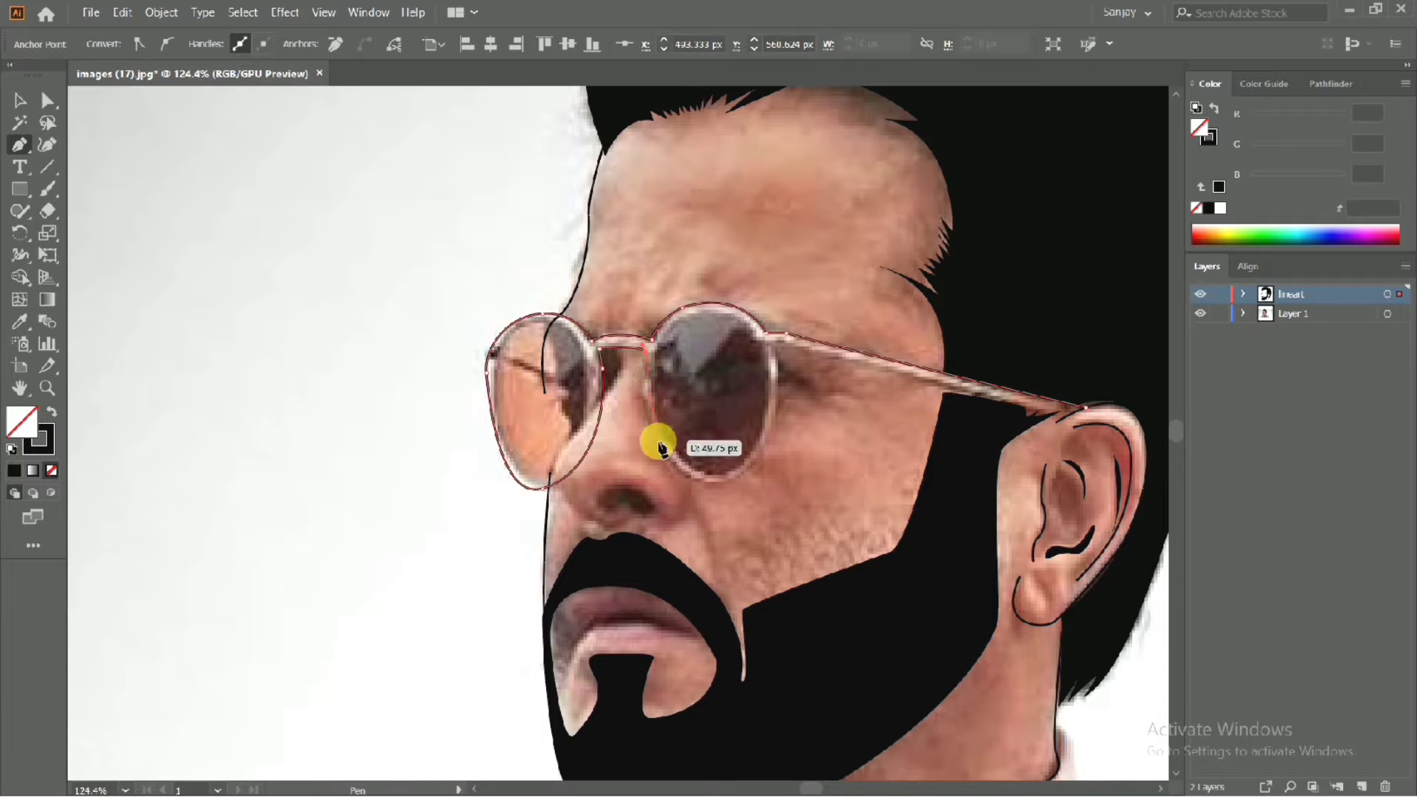
pyautogui.moveTo(661, 447)
pyautogui.mouseDown()
pyautogui.moveTo(746, 468)
pyautogui.moveTo(665, 455)
pyautogui.mouseUp()
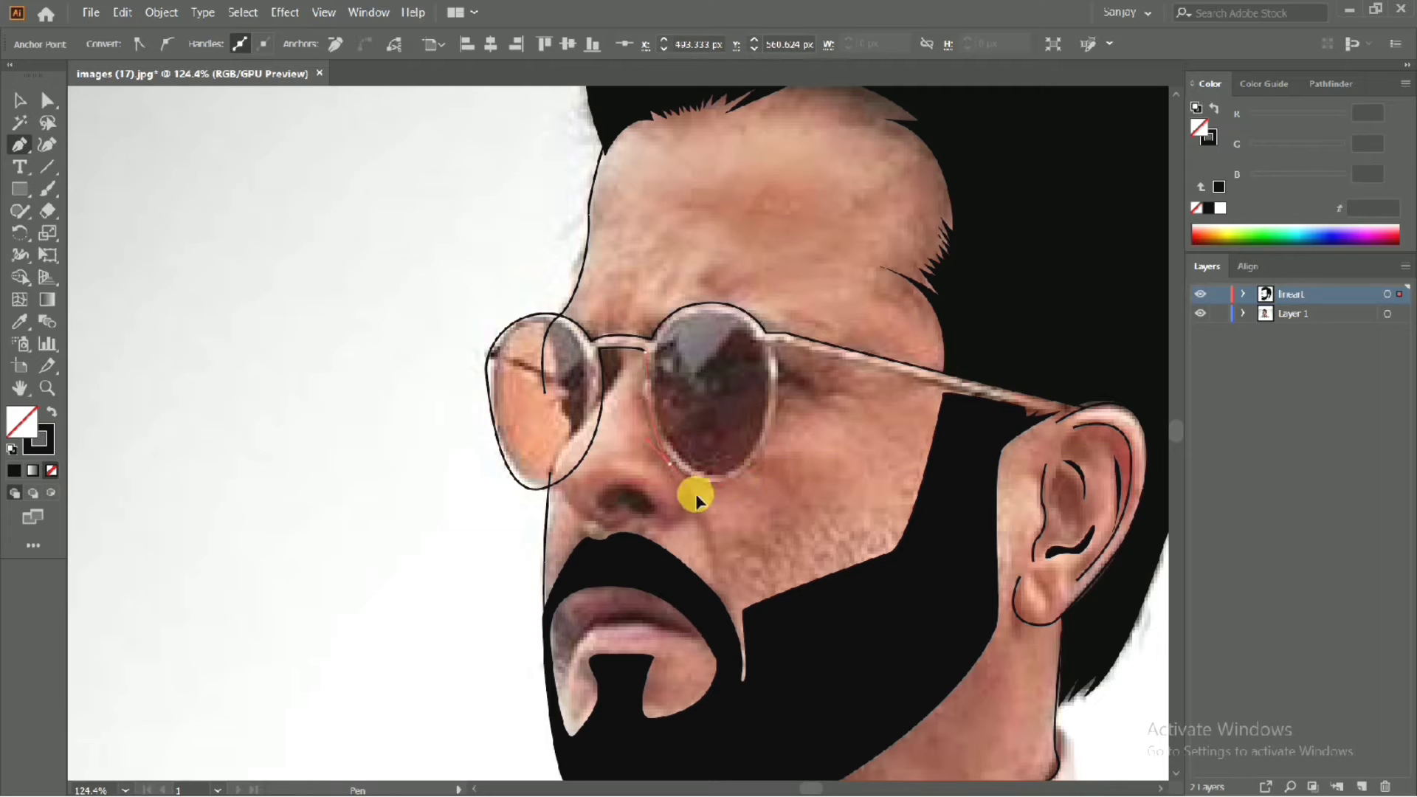
pyautogui.moveTo(770, 446); pyautogui.dragTo(774, 443)
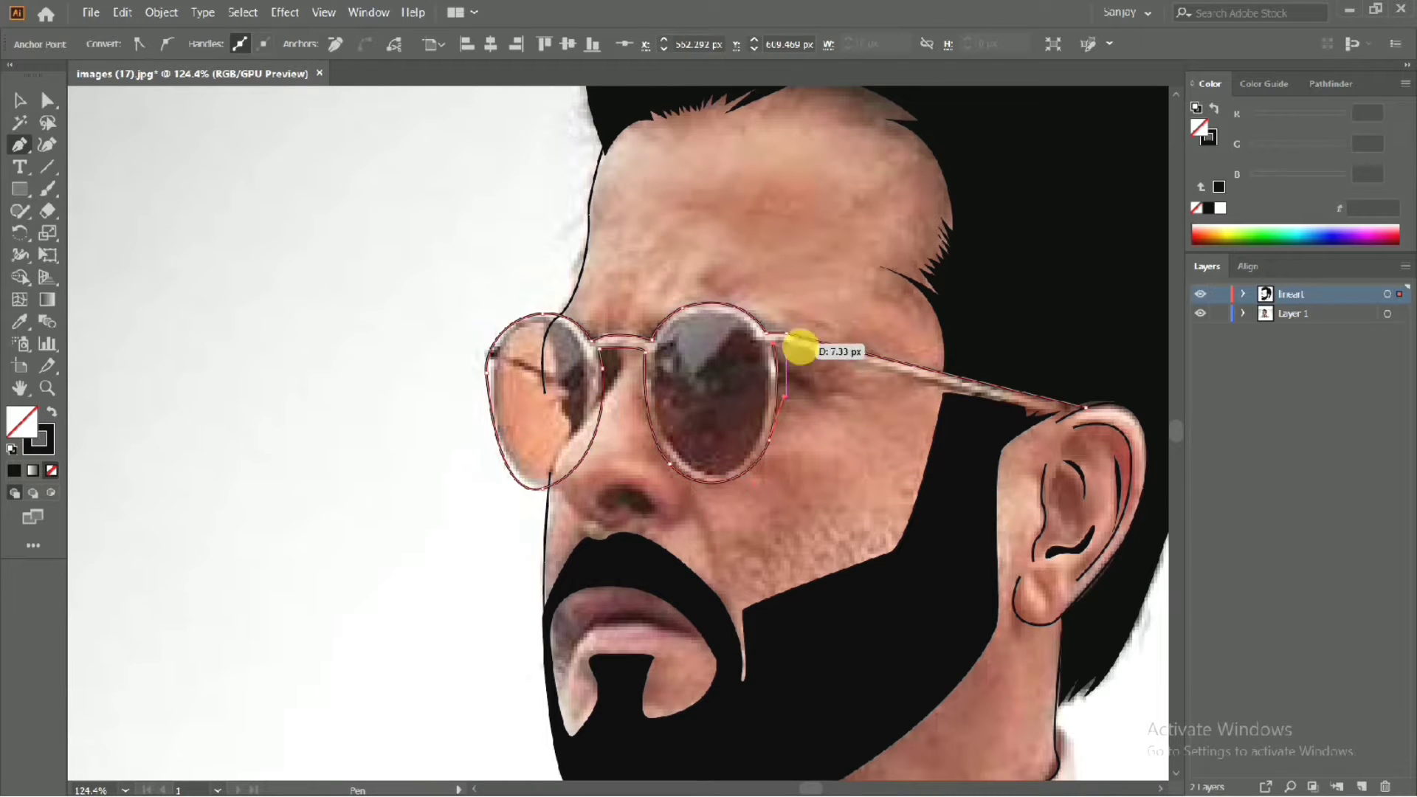
pyautogui.hotkey('ctrl', 'shift', 'a')
# - Extend the glasses outline along the temple arm to the ear
pyautogui.click(799, 347)
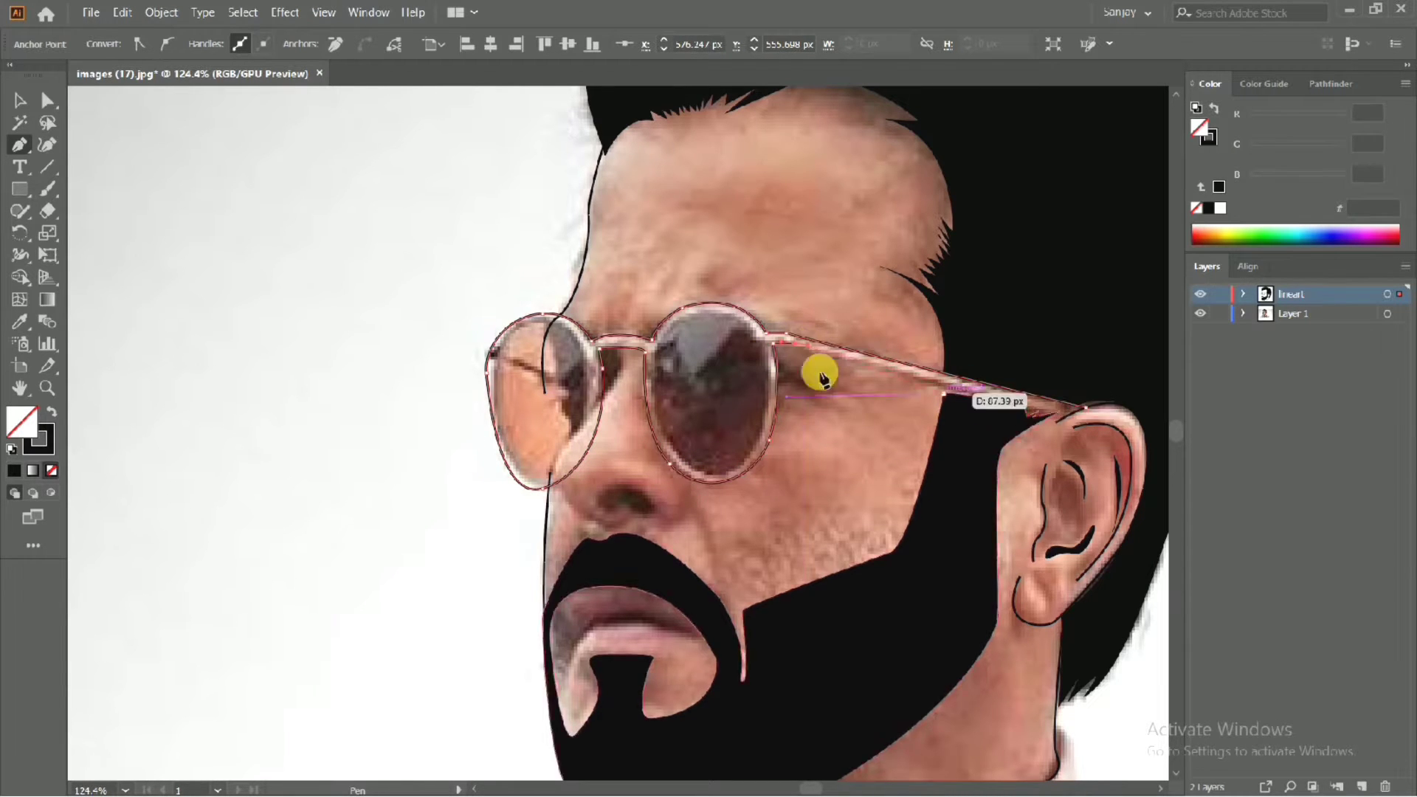
pyautogui.moveTo(925, 386); pyautogui.dragTo(1084, 411)
pyautogui.scroll(-2, 1085, 411)
pyautogui.scroll(2, 686, 432)
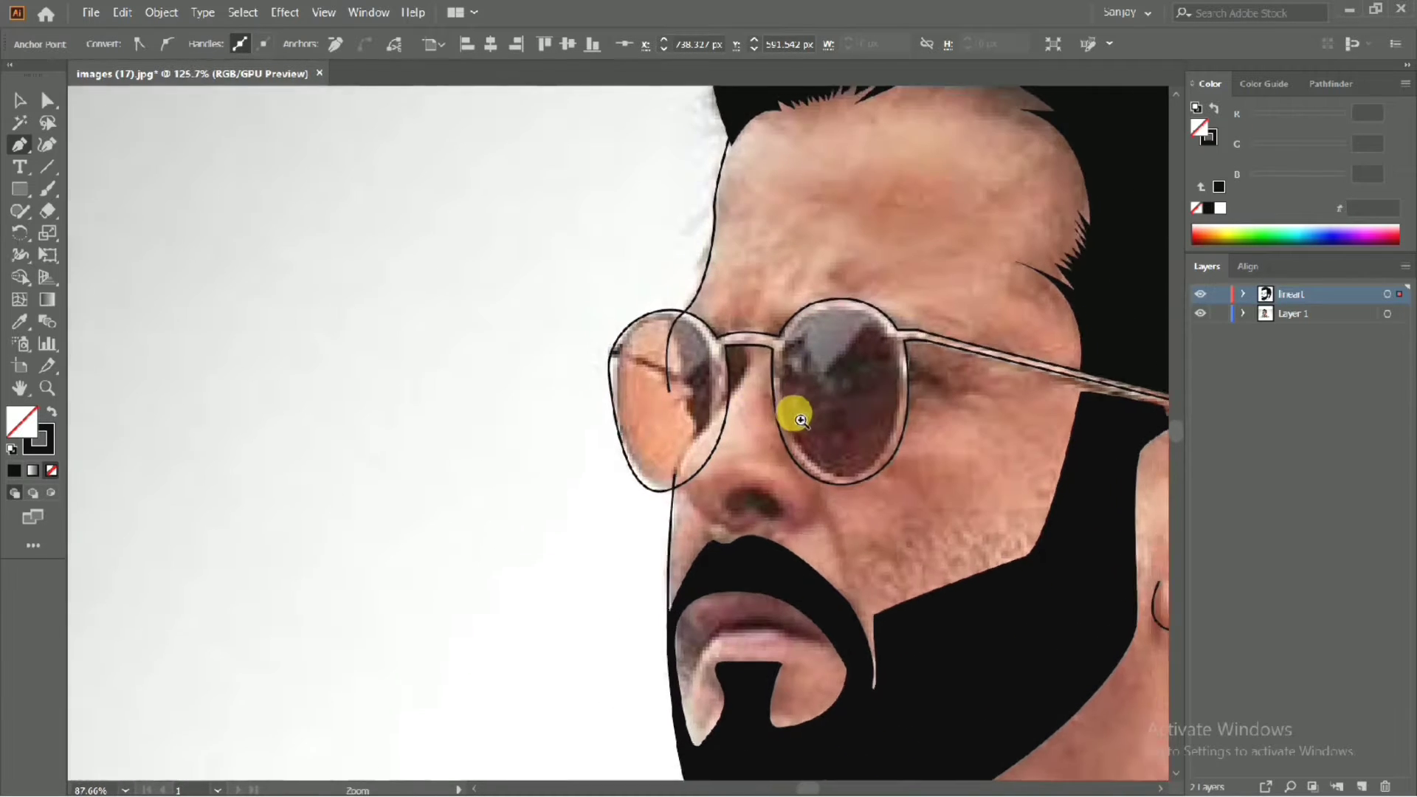
# - Select the glasses outline as a whole object, then return to the Pen tool
pyautogui.click(19, 100)
pyautogui.scroll(-2, 578, 237)
pyautogui.scroll(2, 668, 319)
pyautogui.scroll(-1, 667, 320)
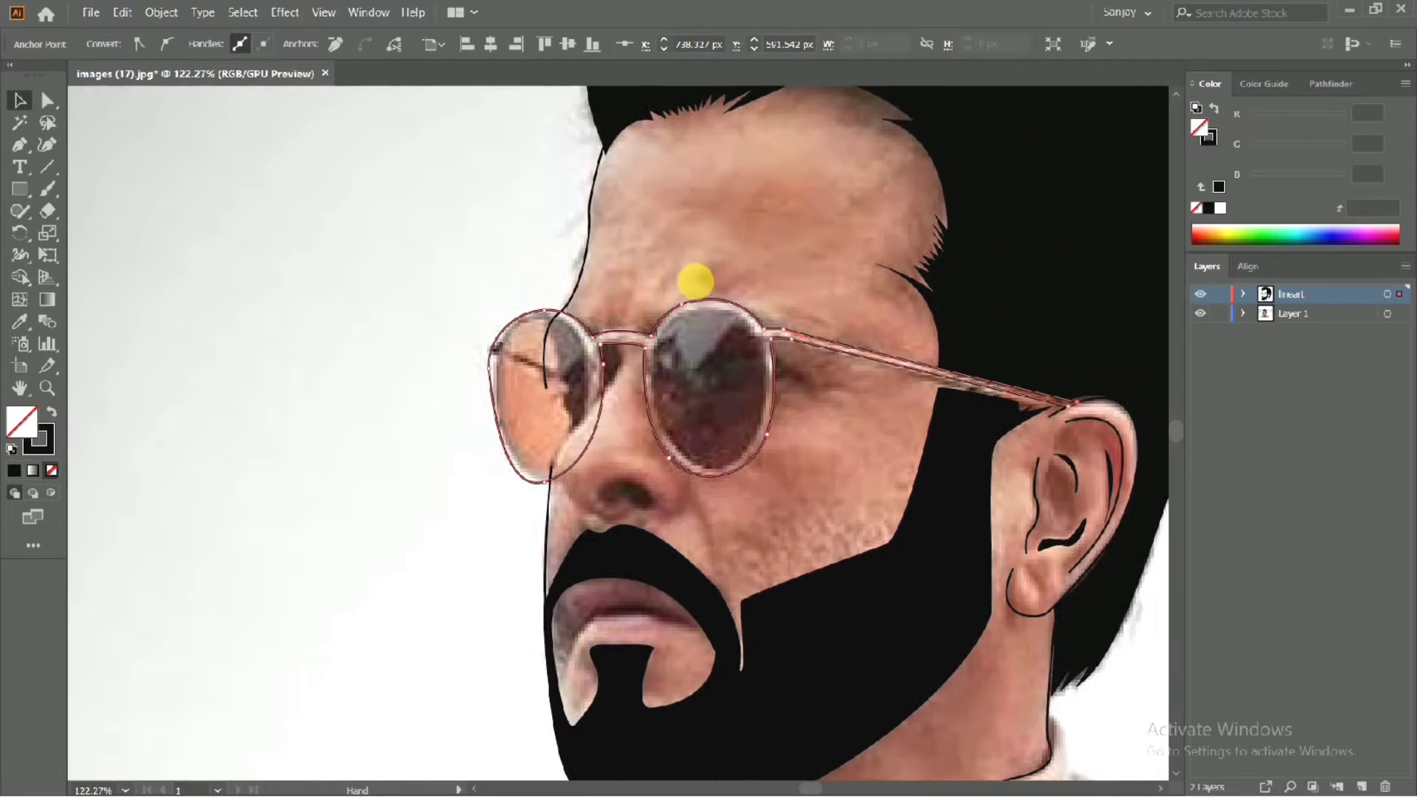
pyautogui.click(535, 361)
pyautogui.scroll(-1, 581, 284)
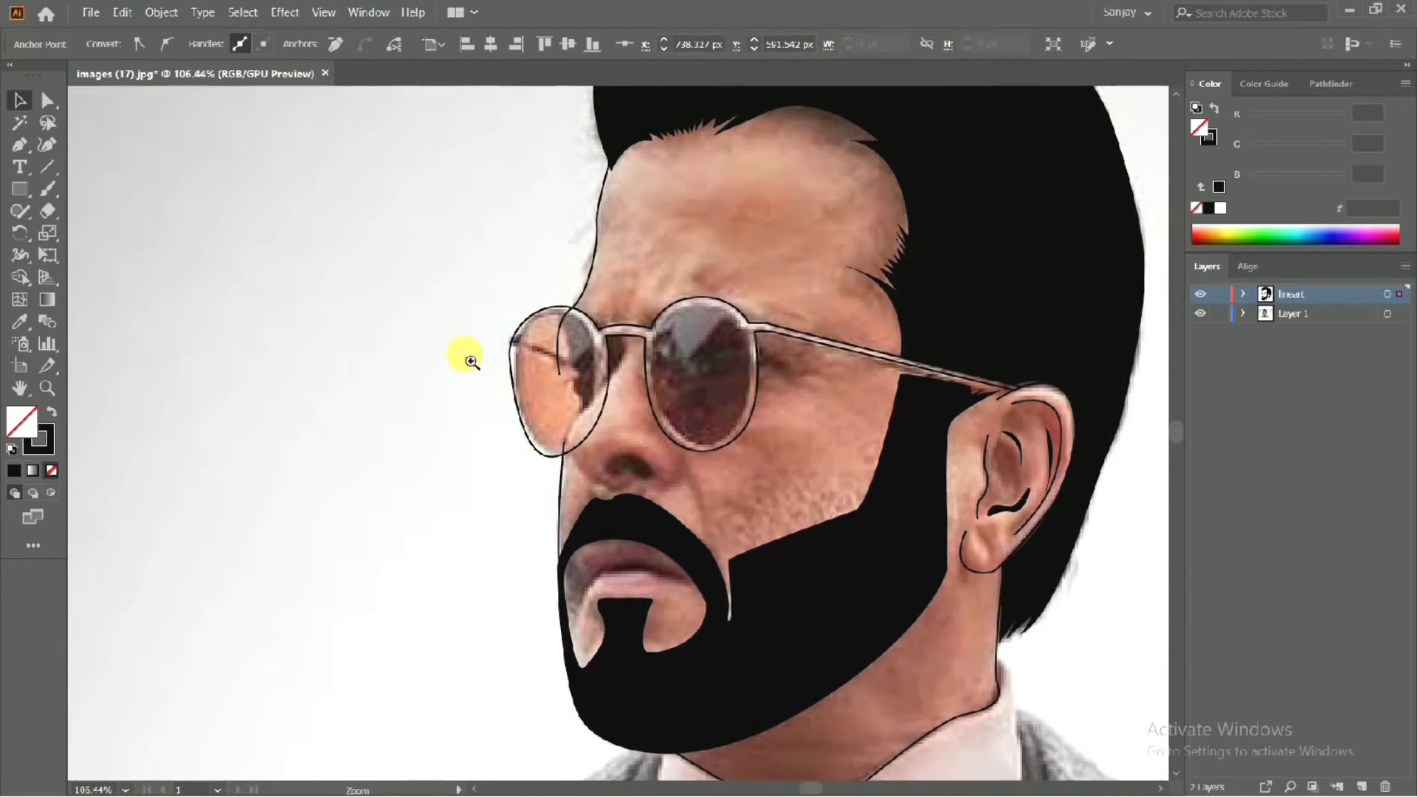
pyautogui.scroll(2, 465, 357)
pyautogui.click(19, 143)
# - Trace the nose line from the bridge down and around the nostril
pyautogui.click(668, 350)
pyautogui.moveTo(645, 403); pyautogui.dragTo(601, 472)
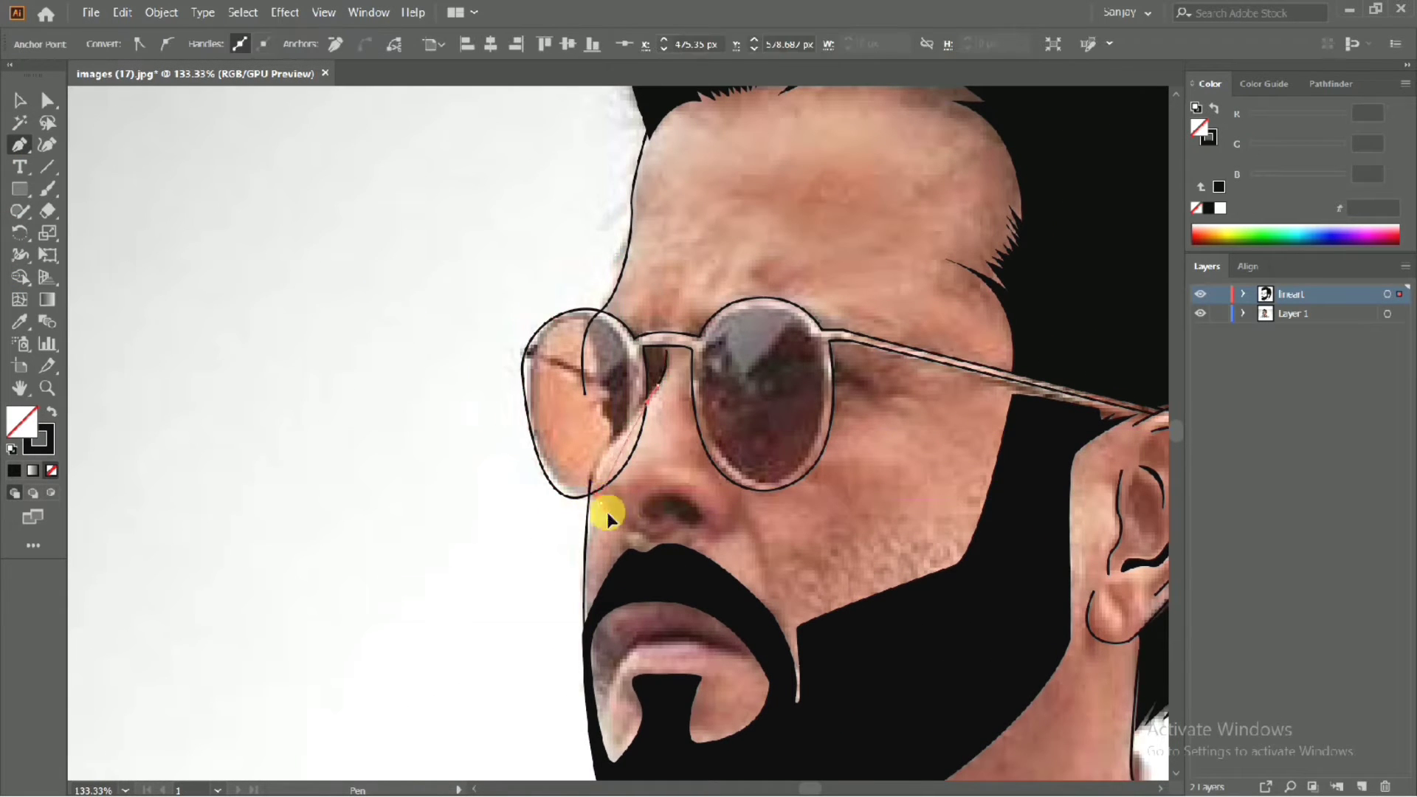
pyautogui.moveTo(632, 530); pyautogui.dragTo(649, 544)
pyautogui.moveTo(680, 545); pyautogui.dragTo(600, 526)
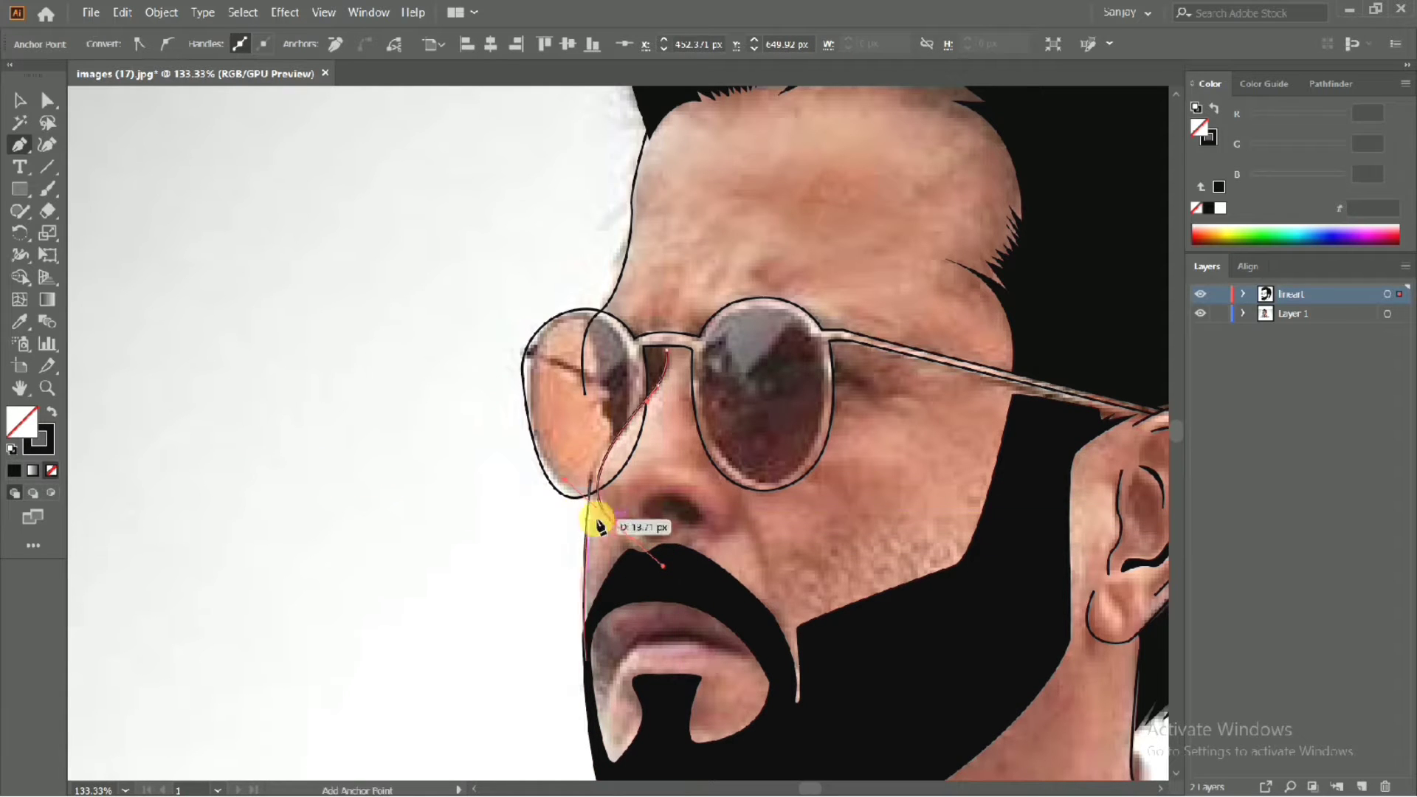
pyautogui.scroll(1, 639, 543)
pyautogui.scroll(1, 641, 546)
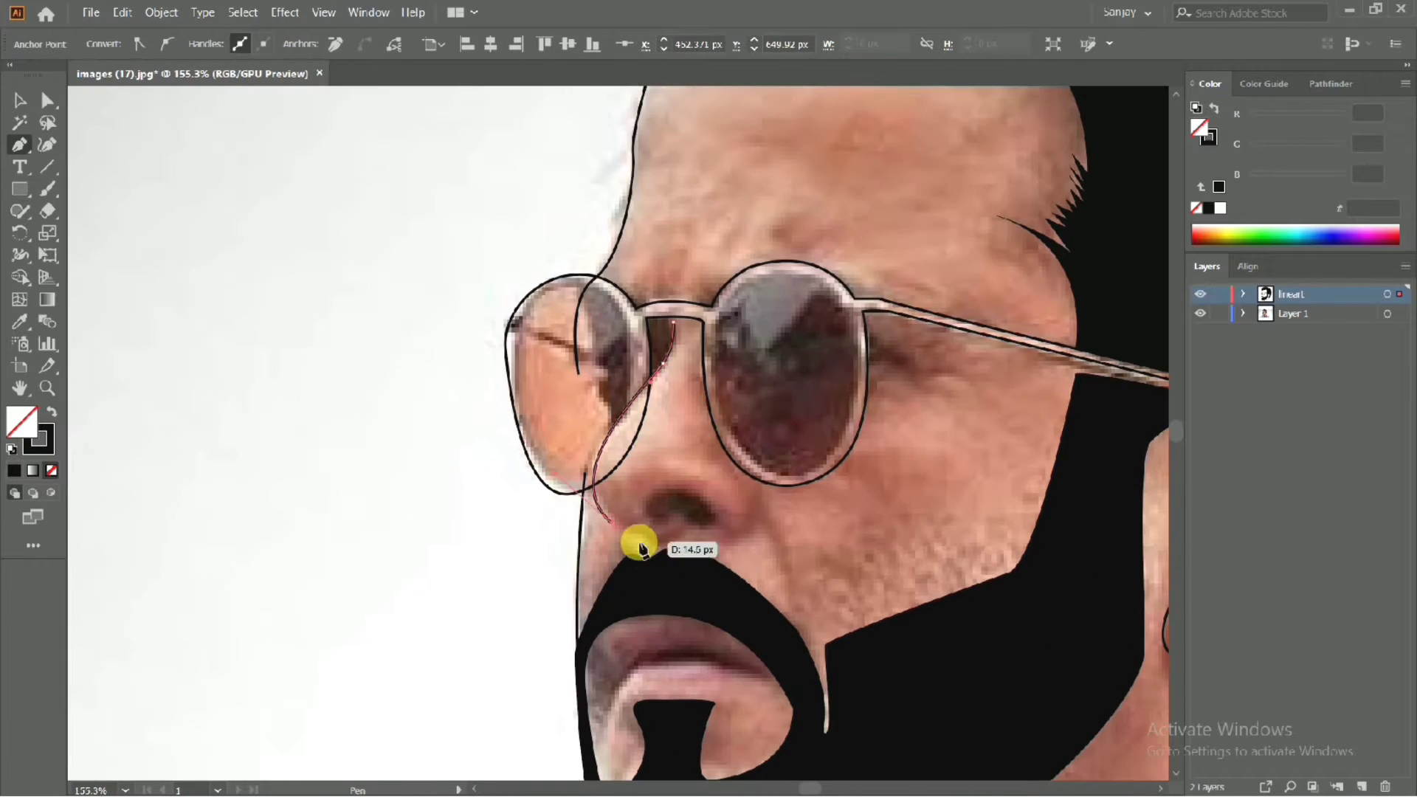
pyautogui.scroll(-1, 646, 546)
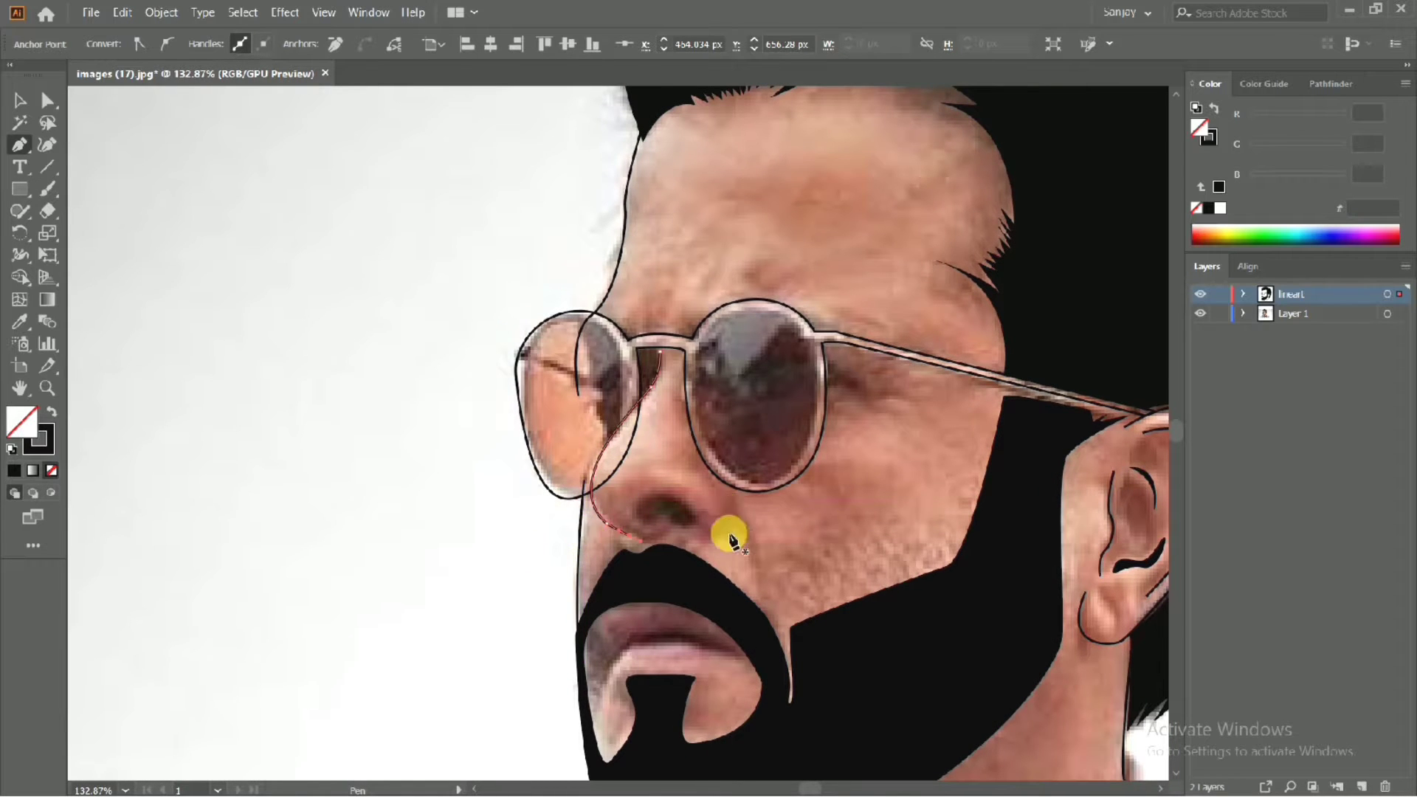
pyautogui.moveTo(705, 535); pyautogui.dragTo(661, 544)
pyautogui.scroll(-1, 697, 575)
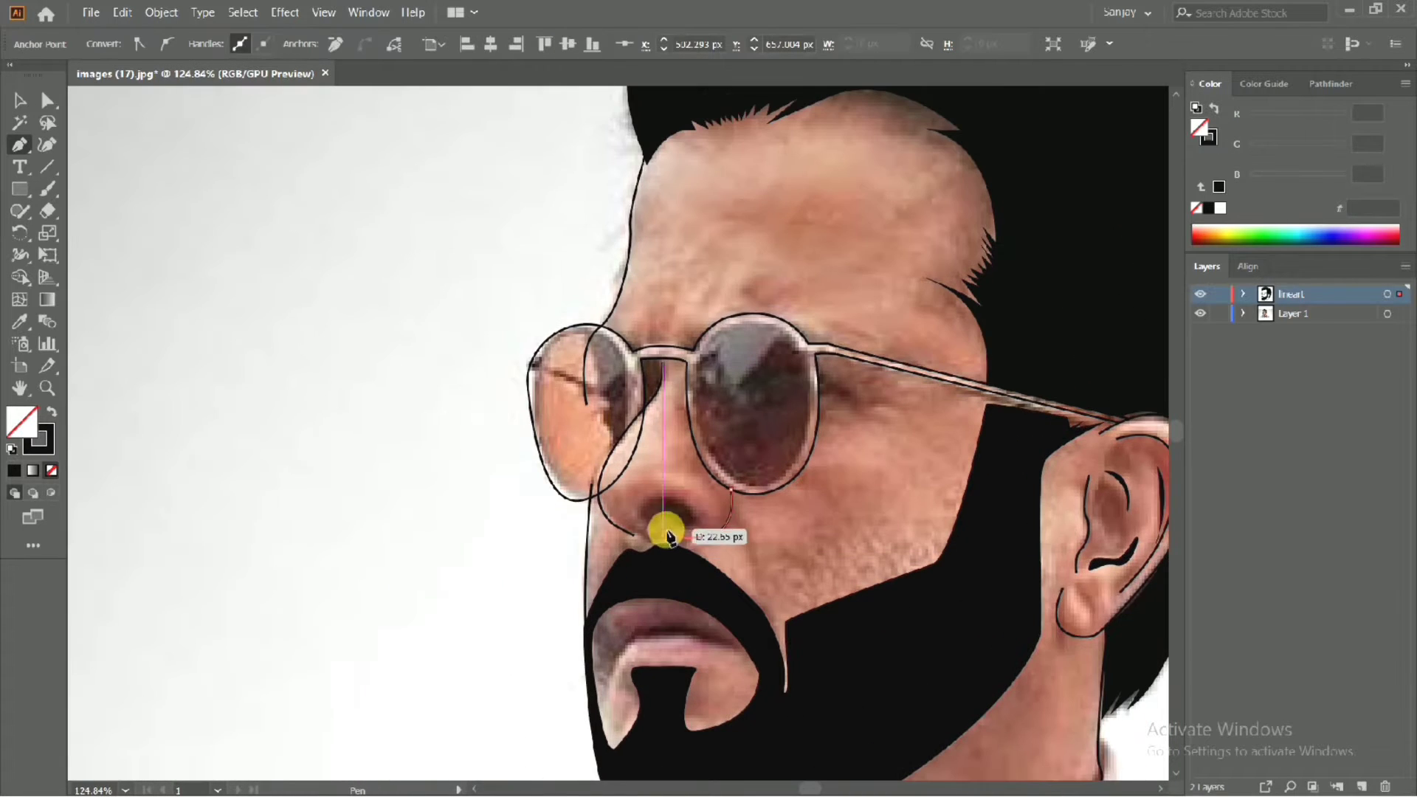
pyautogui.scroll(-1, 661, 509)
# - Select the drawn outline path and bring up its stacking-order options
pyautogui.click(20, 100)
pyautogui.click(722, 479)
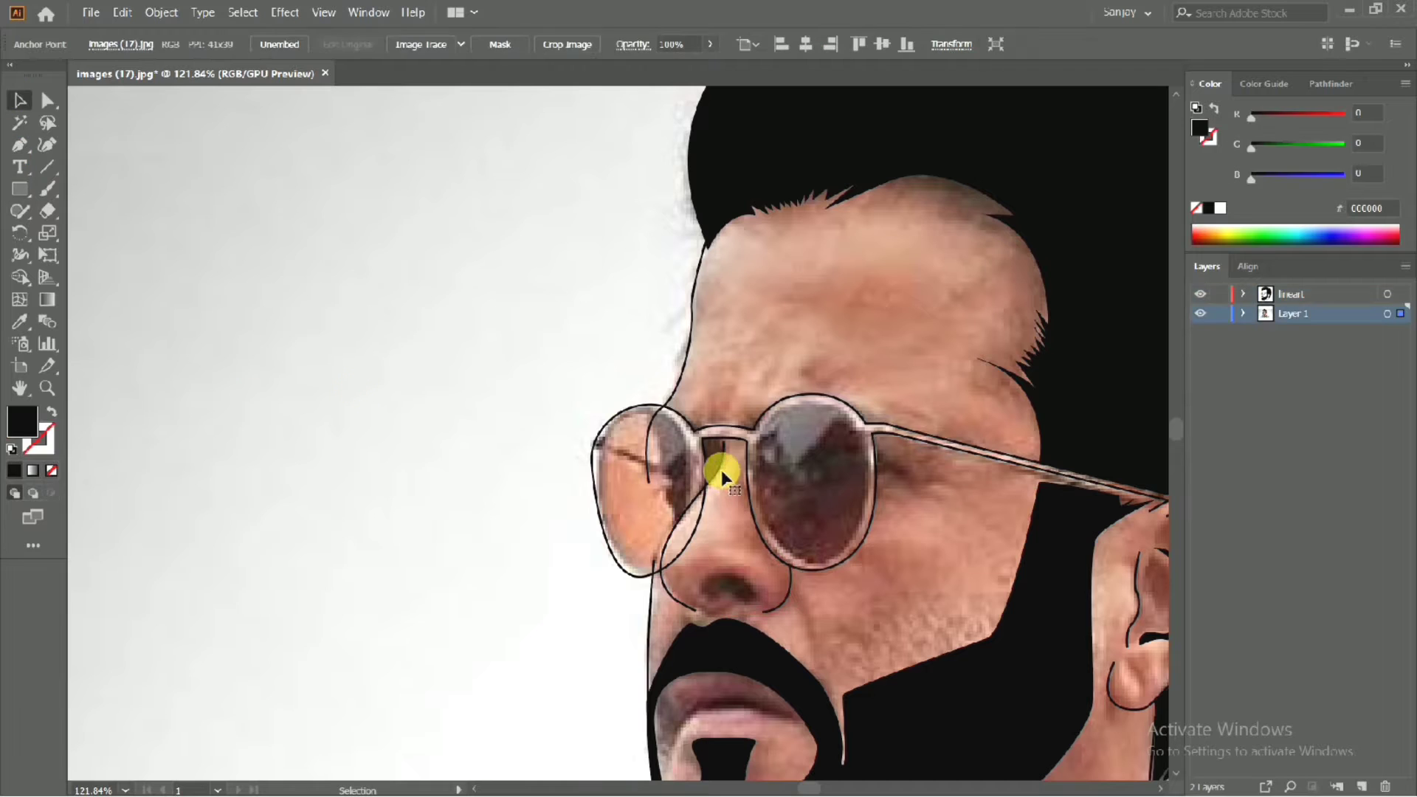
pyautogui.click(413, 476)
pyautogui.click(631, 502)
pyautogui.rightClick(598, 440)
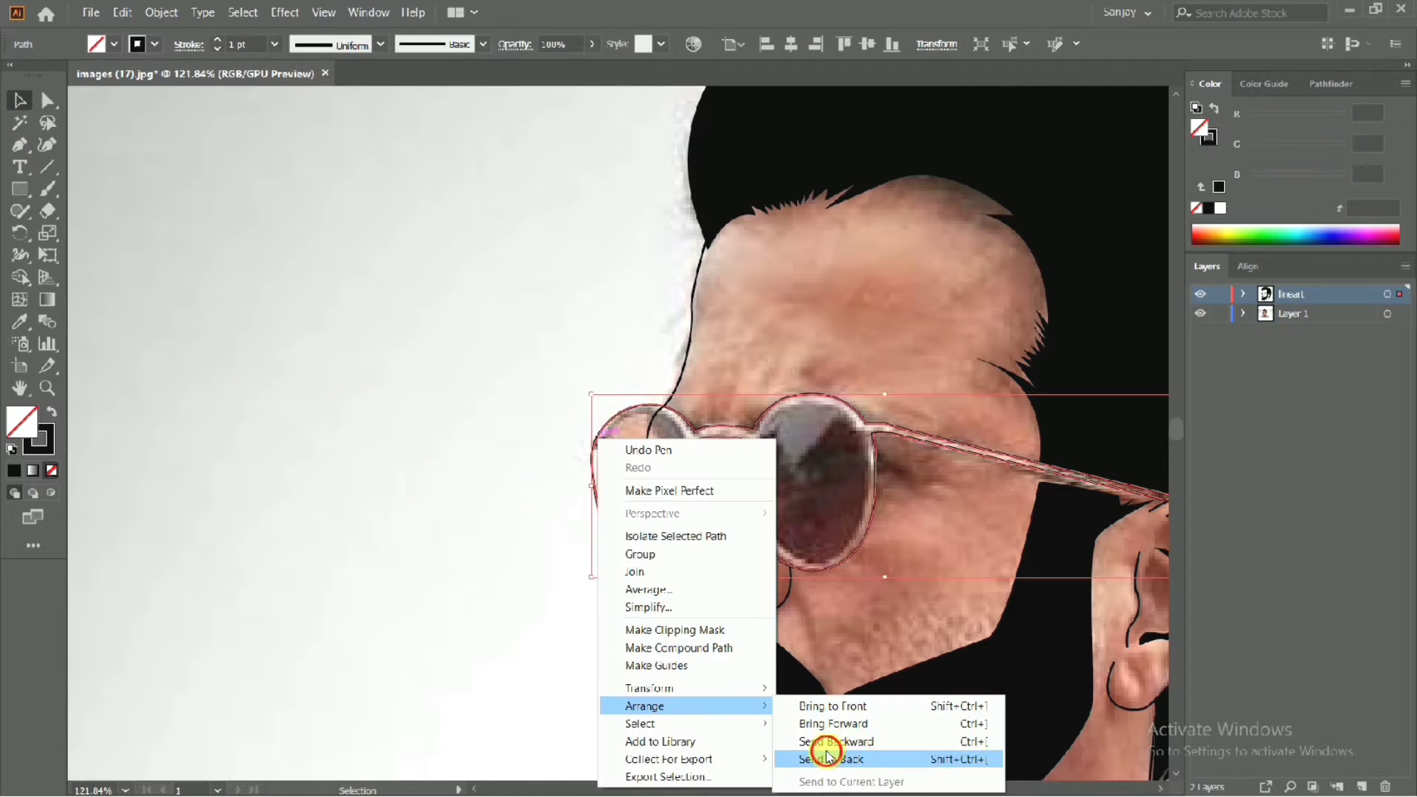
# - Send the selected outline path to the back, leaving the photo's options unchanged
pyautogui.click(826, 756)
pyautogui.rightClick(712, 552)
pyautogui.click(896, 458)
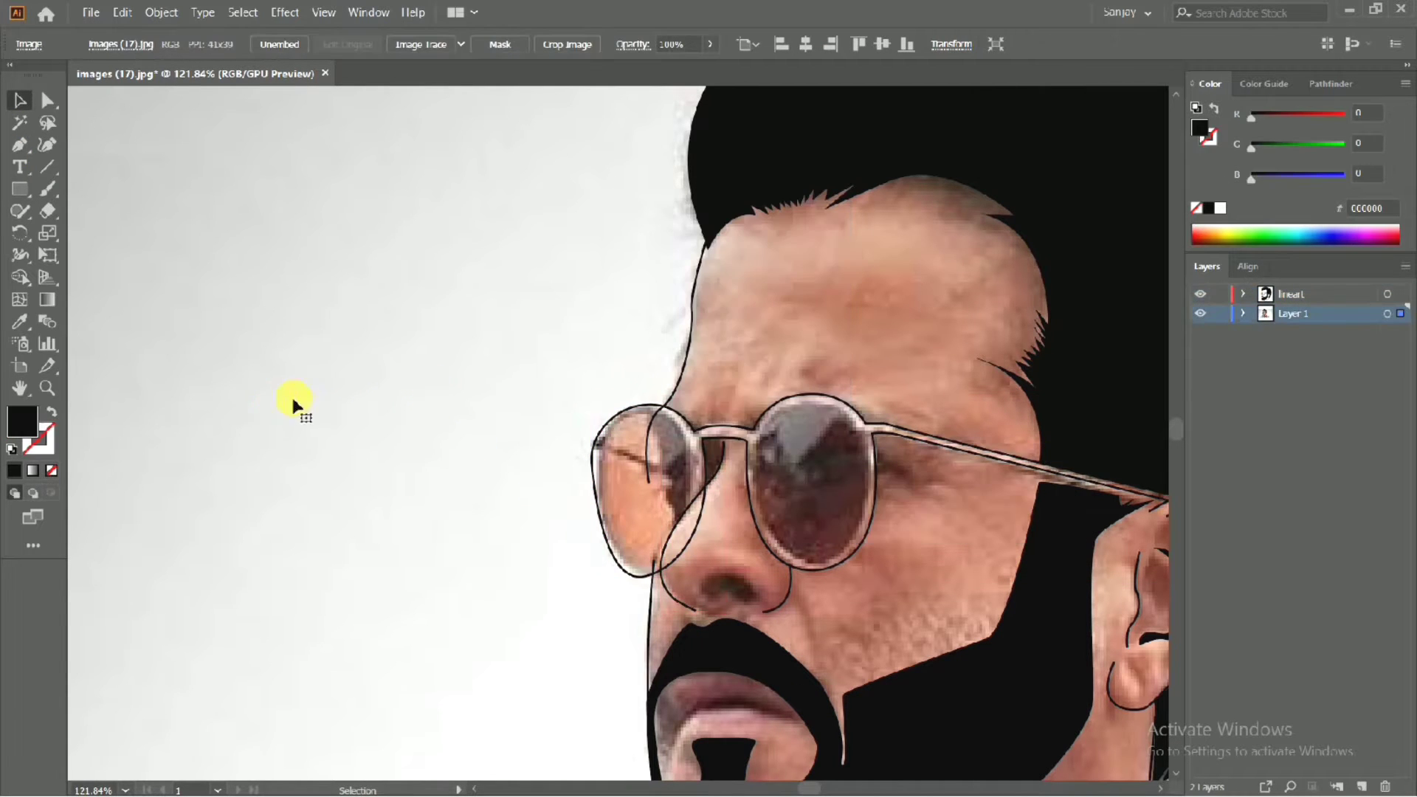
pyautogui.hscroll(3, 421, 405)
pyautogui.scroll(-3, 506, 408)
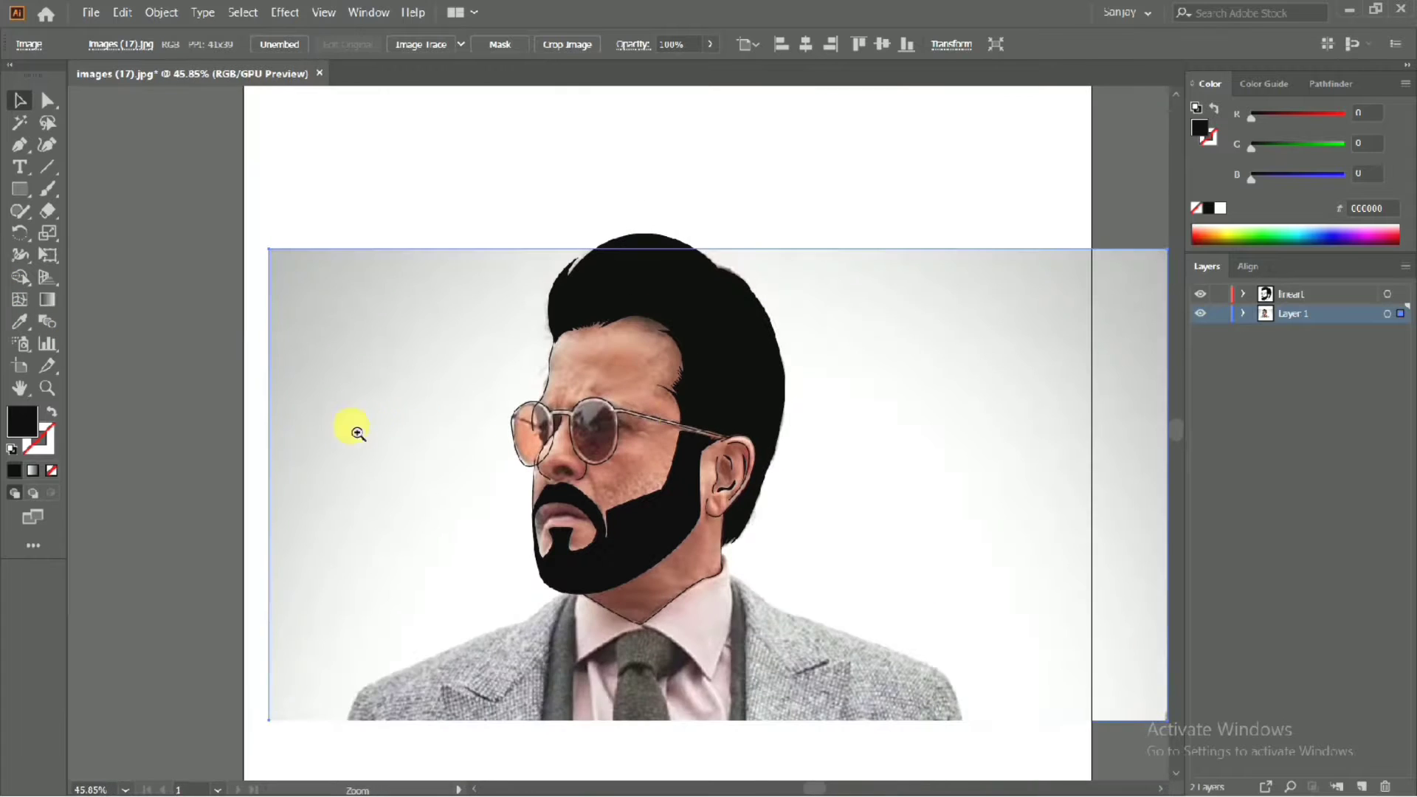
pyautogui.scroll(3, 490, 405)
pyautogui.scroll(1, 262, 399)
# - Draw a black ellipse over the left lens and try sending it to the back, then undo
pyautogui.moveTo(19, 189); pyautogui.dragTo(81, 231)
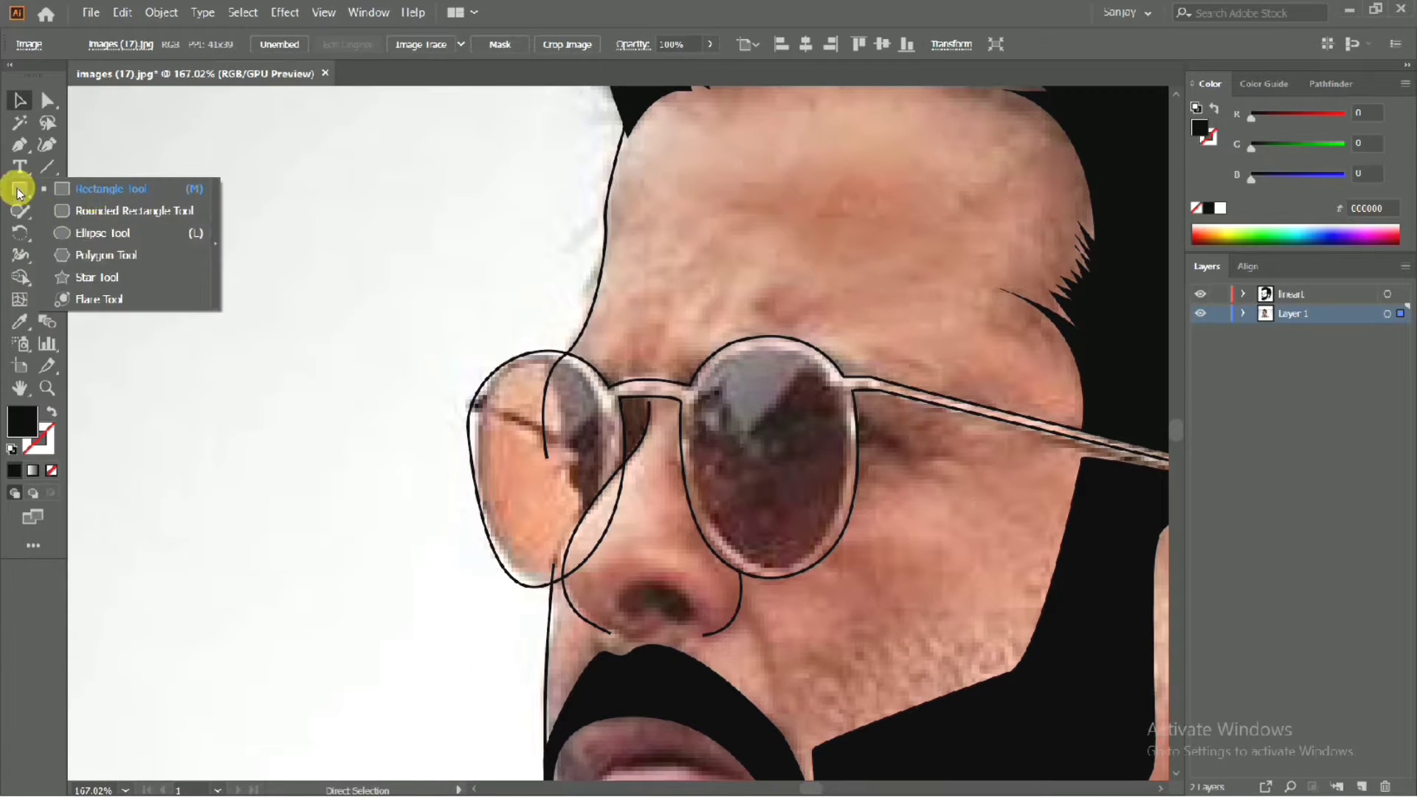
pyautogui.moveTo(601, 563); pyautogui.dragTo(480, 357)
pyautogui.press('v')
pyautogui.scroll(-3, 544, 364)
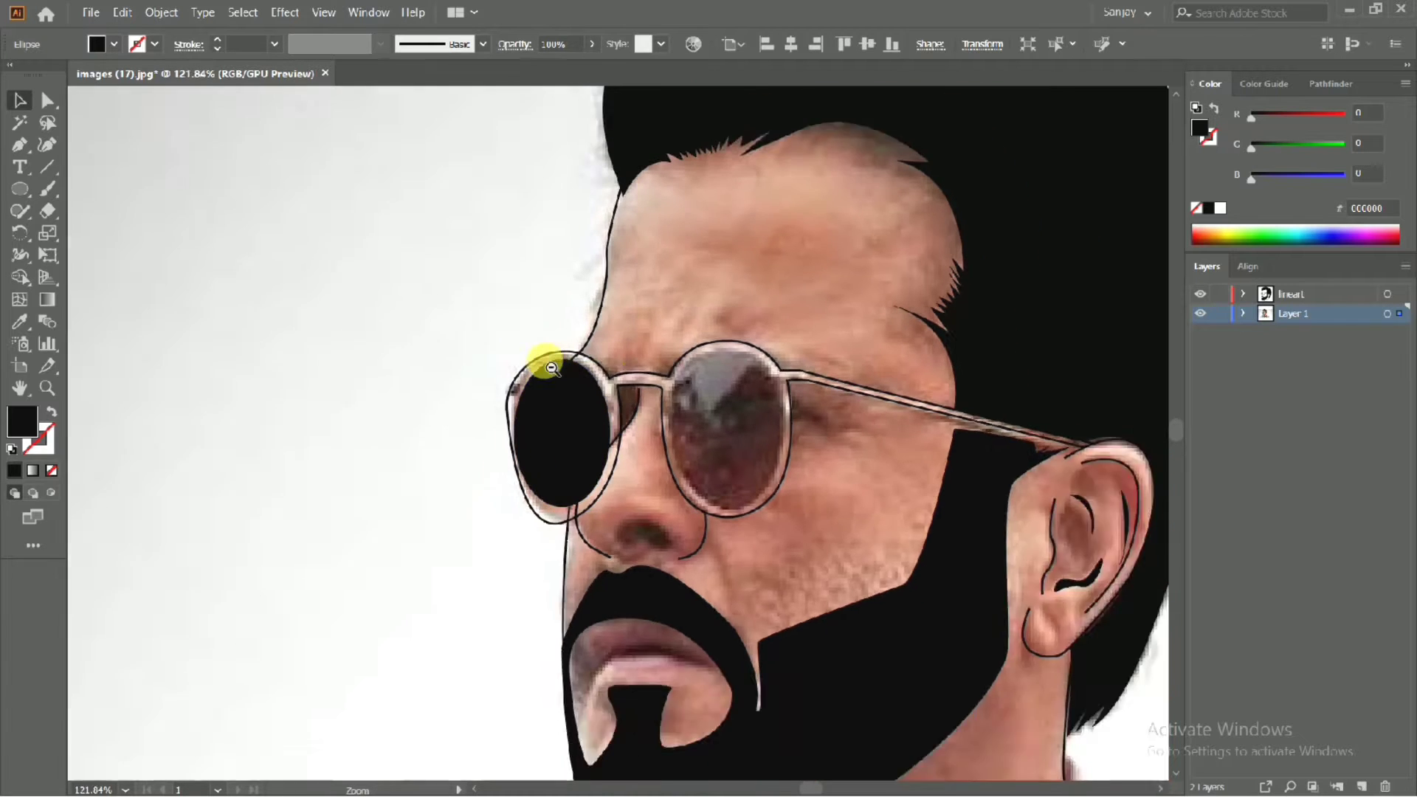
pyautogui.scroll(3, 544, 364)
pyautogui.rightClick(528, 402)
pyautogui.click(738, 742)
pyautogui.hotkey('ctrl', 'z')
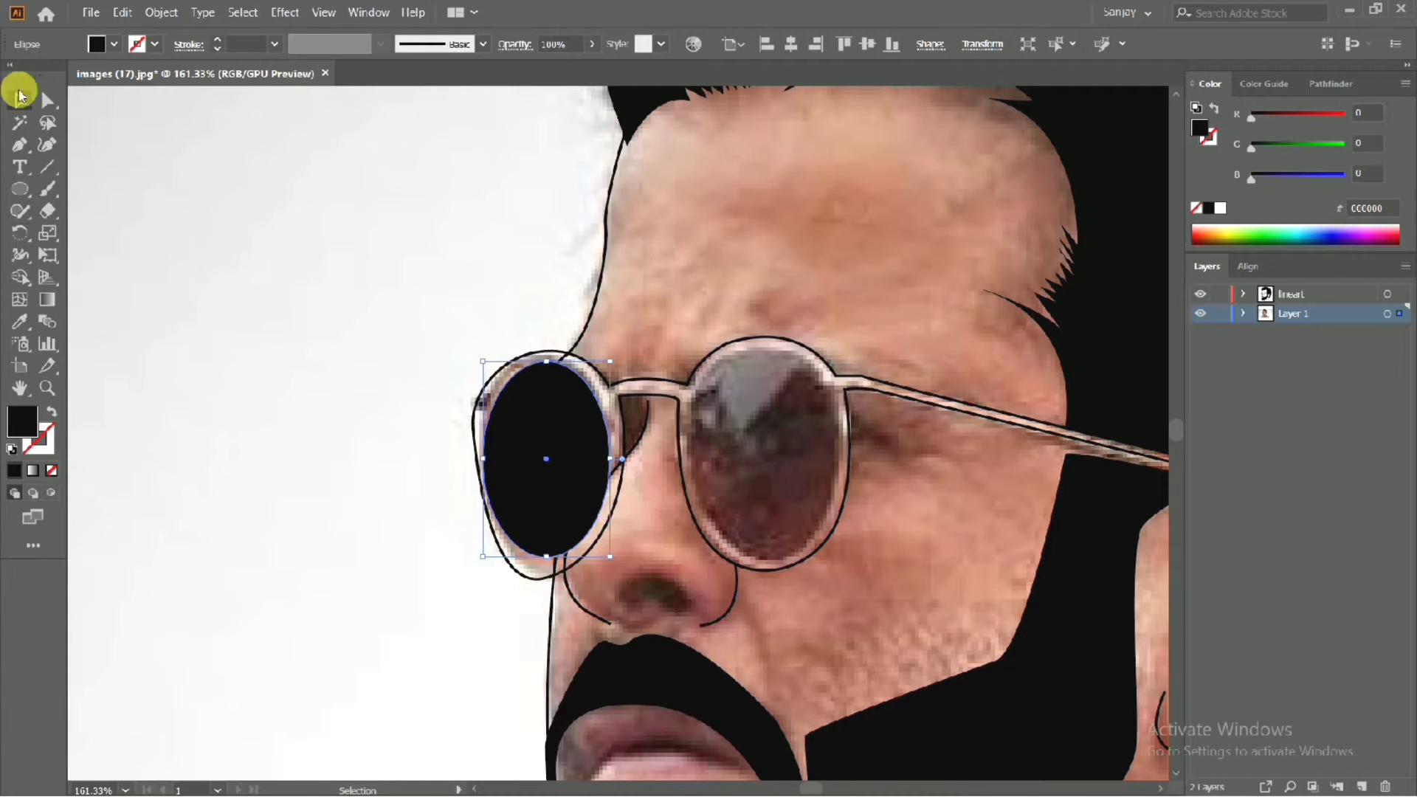
# - Rearrange the black lens ellipse's stacking order, finishing with Bring to Front
pyautogui.rightClick(641, 435)
pyautogui.click(867, 705)
pyautogui.scroll(-1, 766, 635)
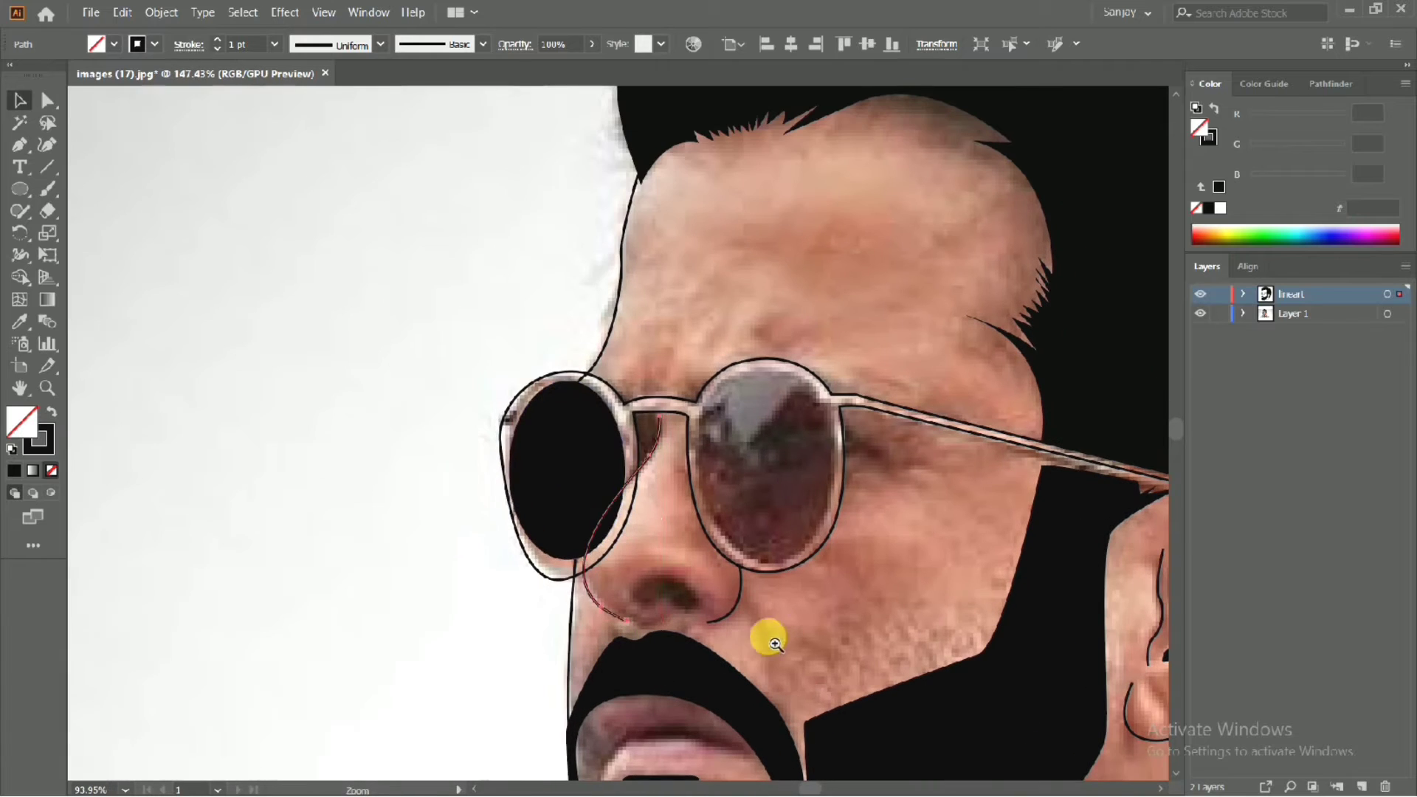
pyautogui.click(501, 464)
pyautogui.scroll(-2, 623, 452)
pyautogui.scroll(3, 484, 436)
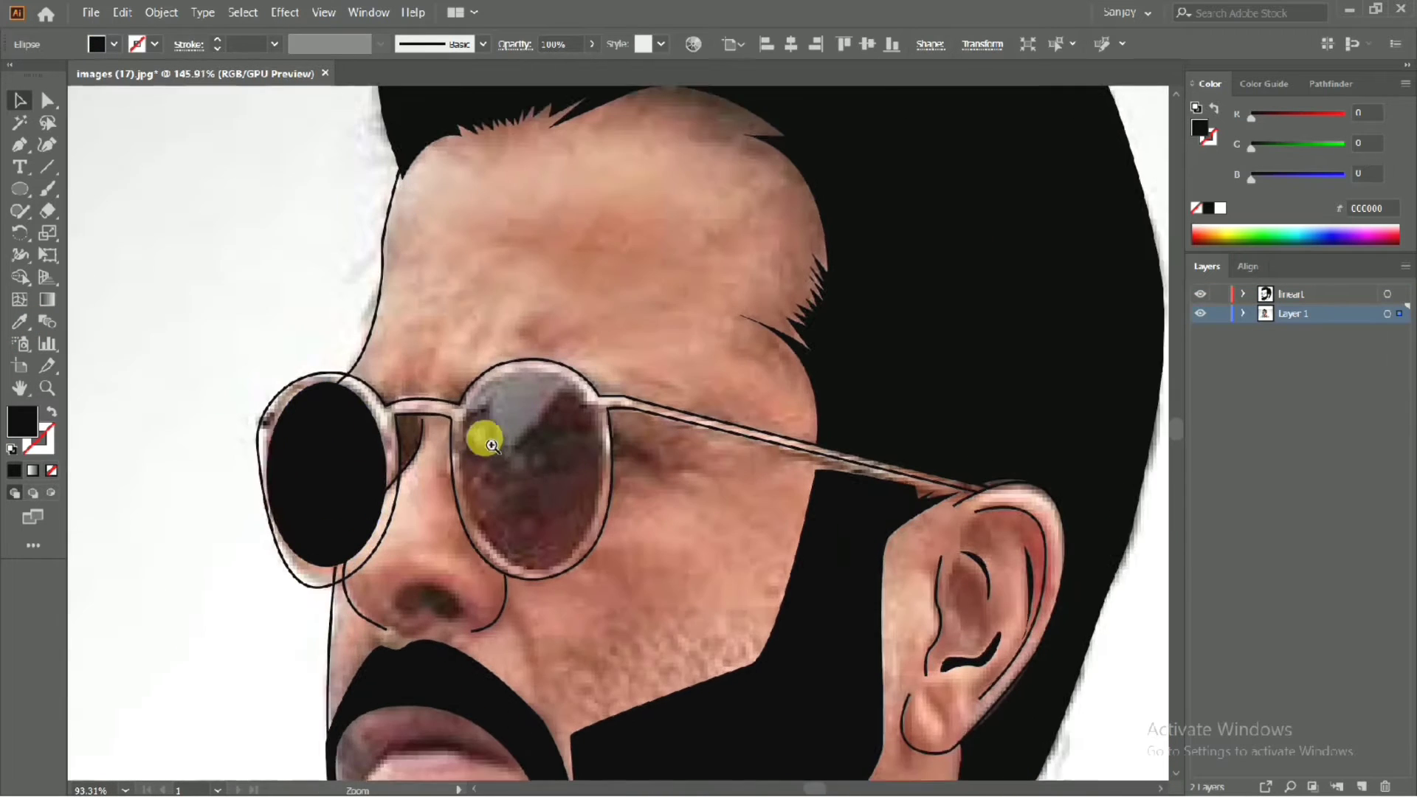
pyautogui.click(474, 506)
pyautogui.hotkey('ctrl', 'shift', ']')
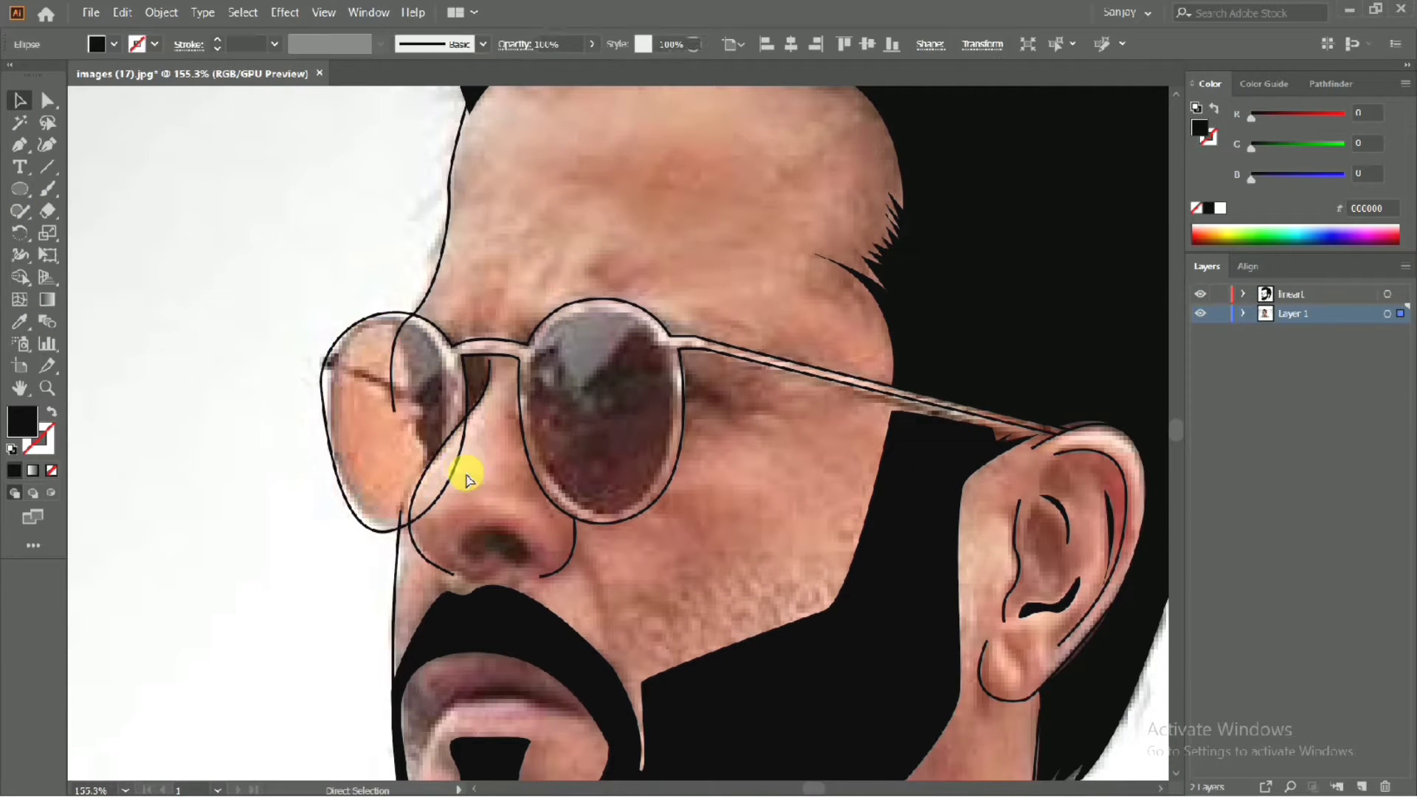
# - Trace the left lens edge, the nose bridge and the right lens bottom in black
pyautogui.click(461, 472)
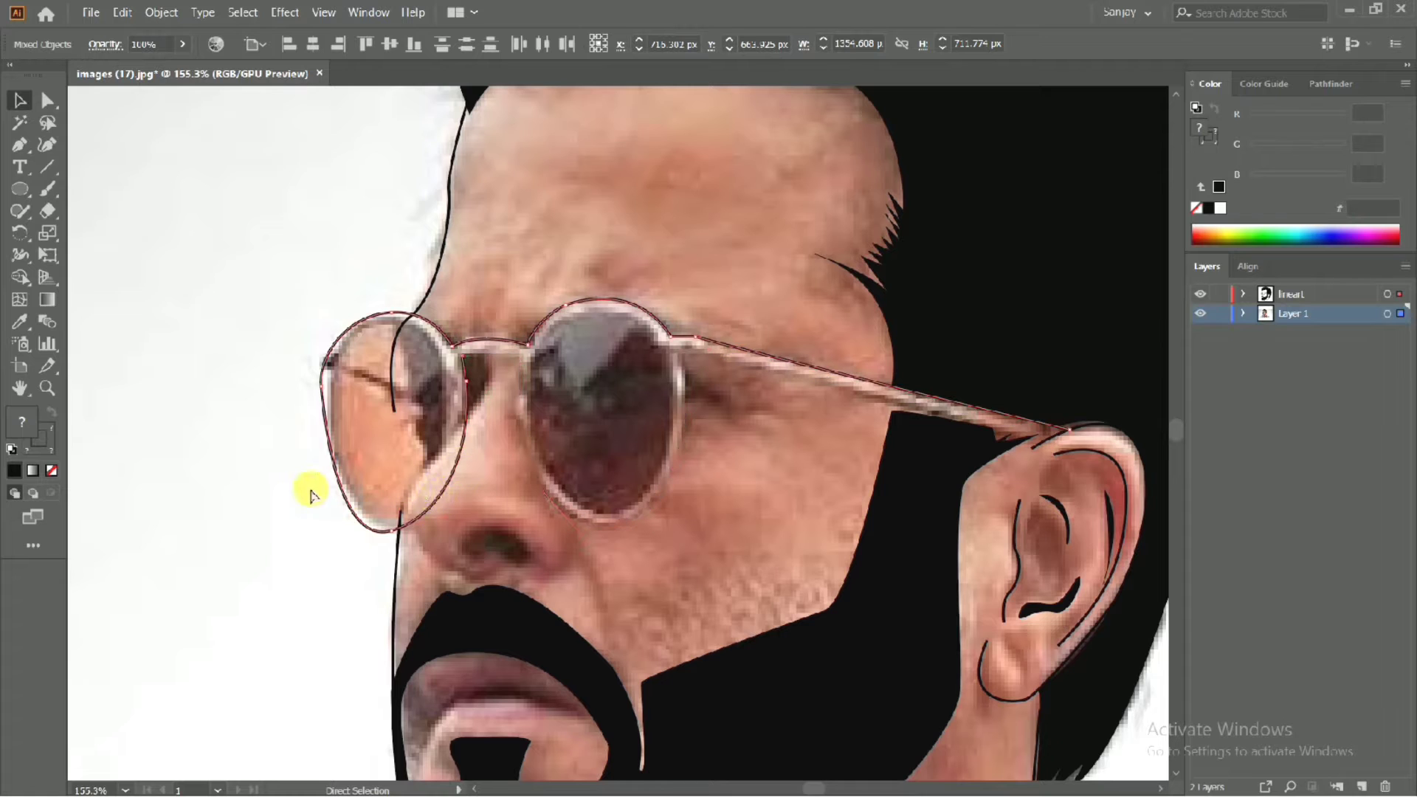
pyautogui.moveTo(363, 522); pyautogui.dragTo(408, 518)
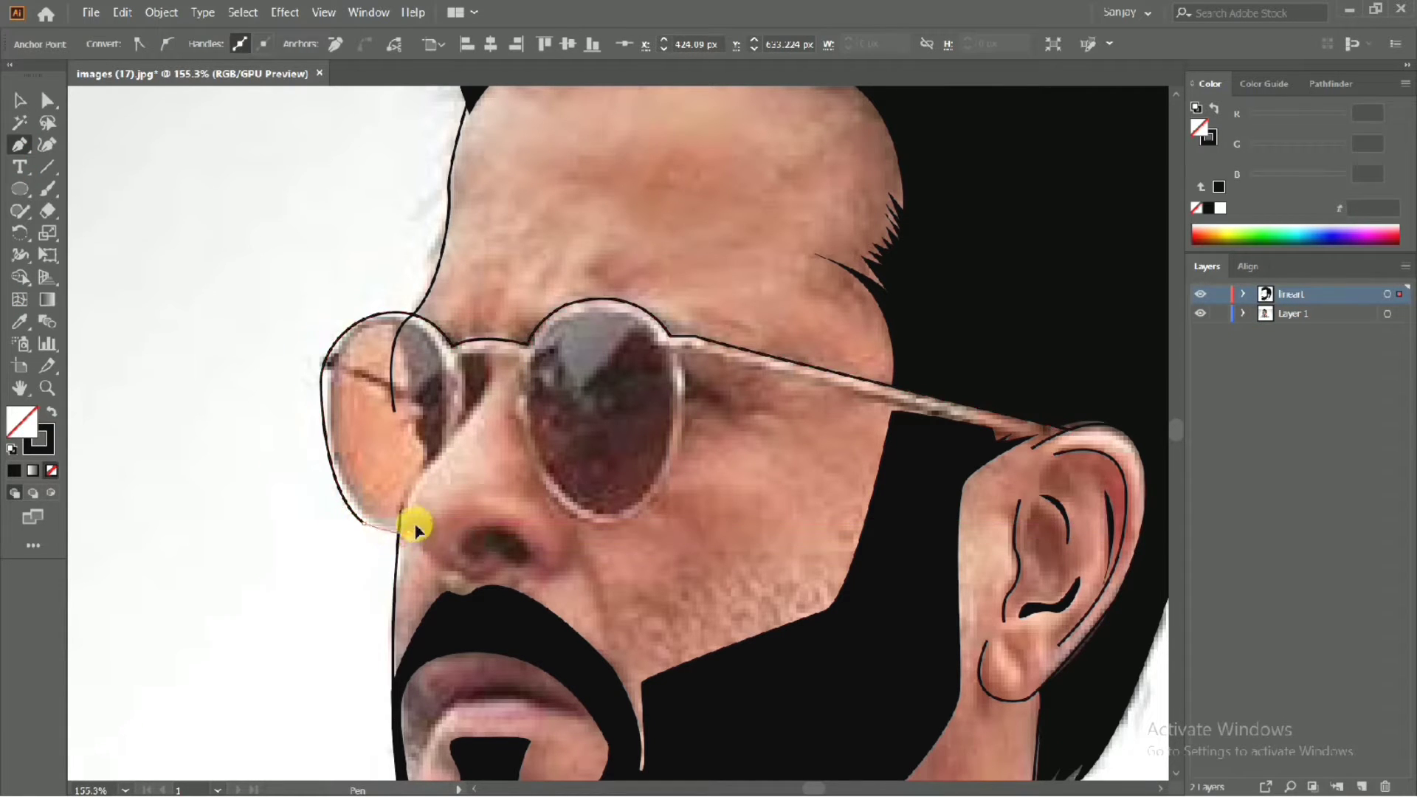
pyautogui.moveTo(424, 476); pyautogui.dragTo(404, 490)
pyautogui.moveTo(458, 445); pyautogui.dragTo(479, 415)
pyautogui.moveTo(434, 486); pyautogui.dragTo(437, 488)
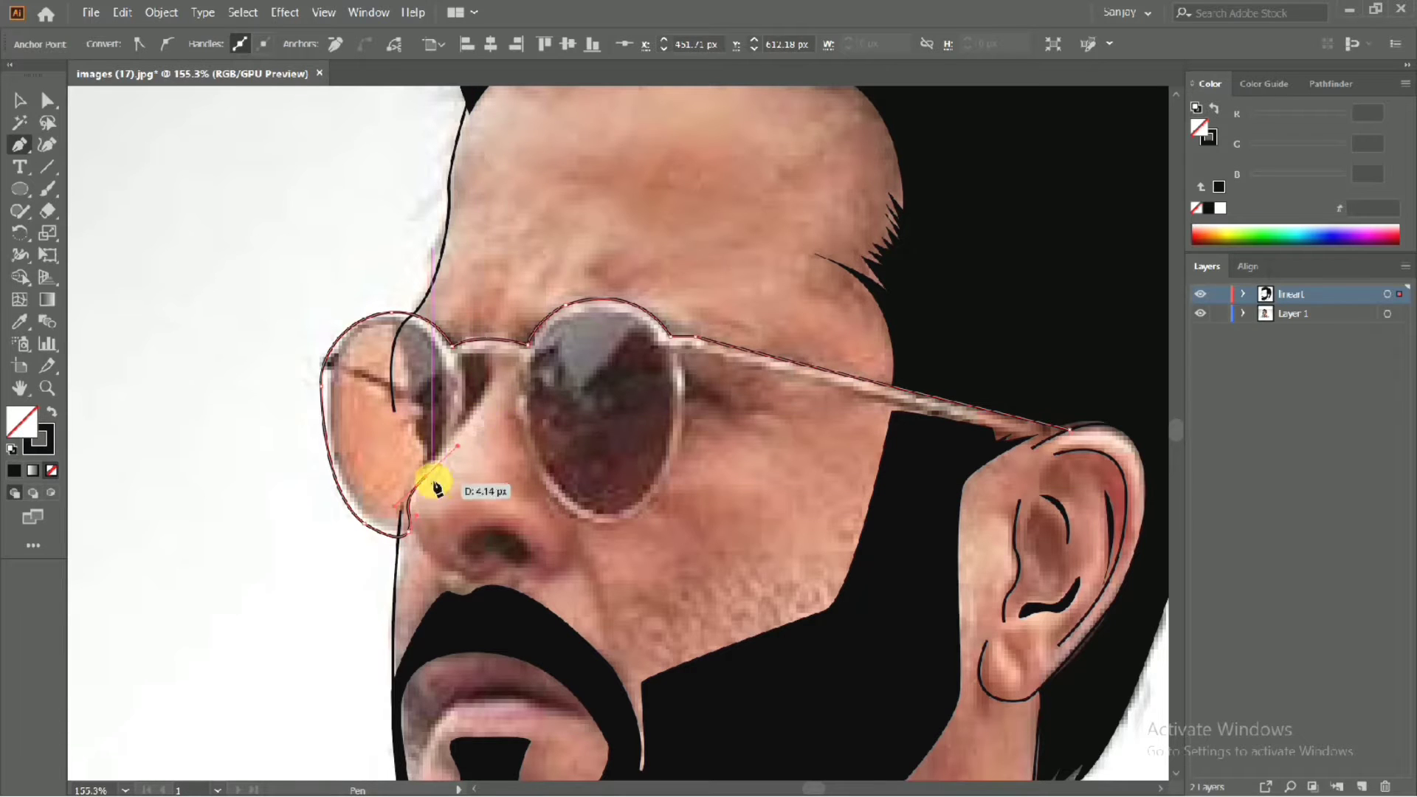
pyautogui.moveTo(466, 429); pyautogui.dragTo(466, 421)
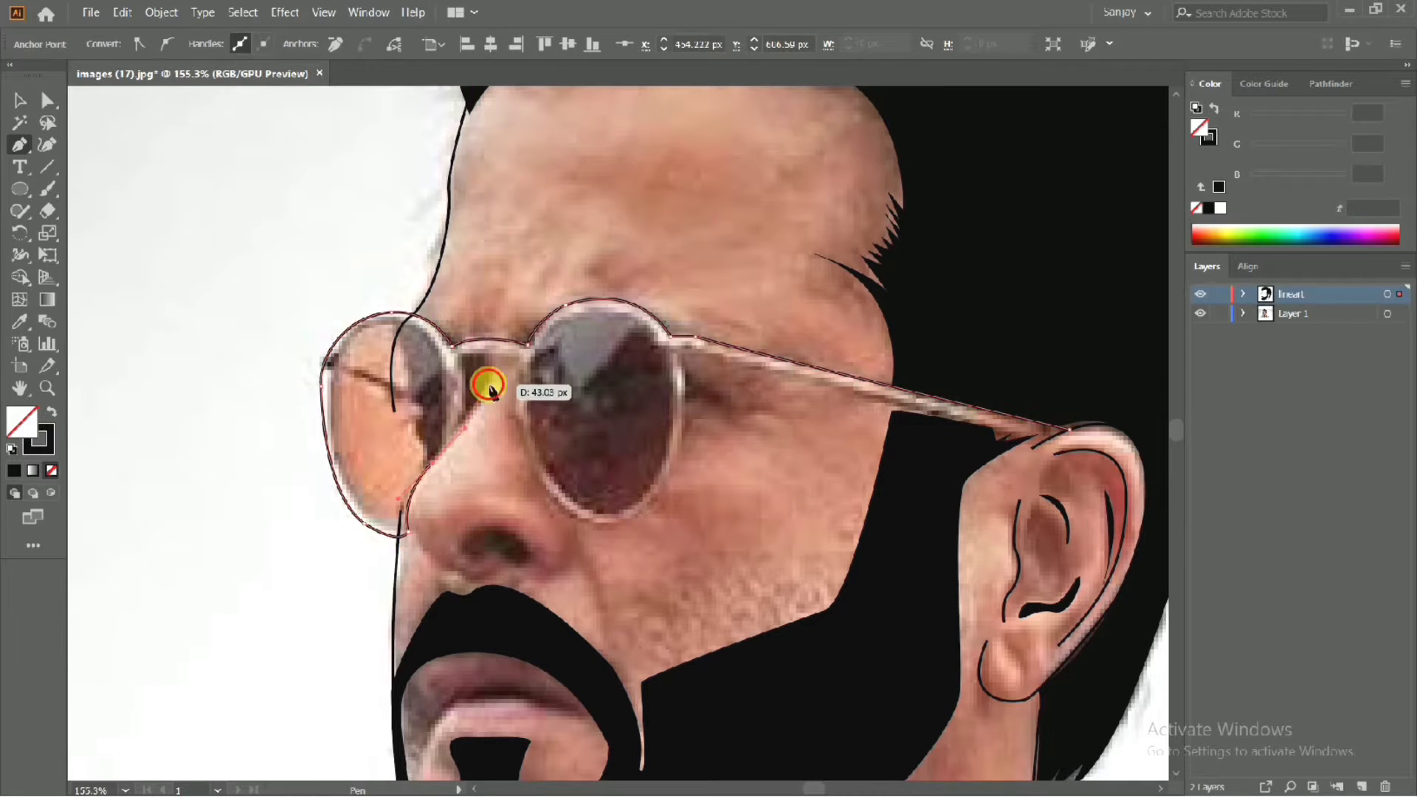
pyautogui.moveTo(461, 355); pyautogui.dragTo(516, 401)
pyautogui.moveTo(573, 515); pyautogui.dragTo(606, 514)
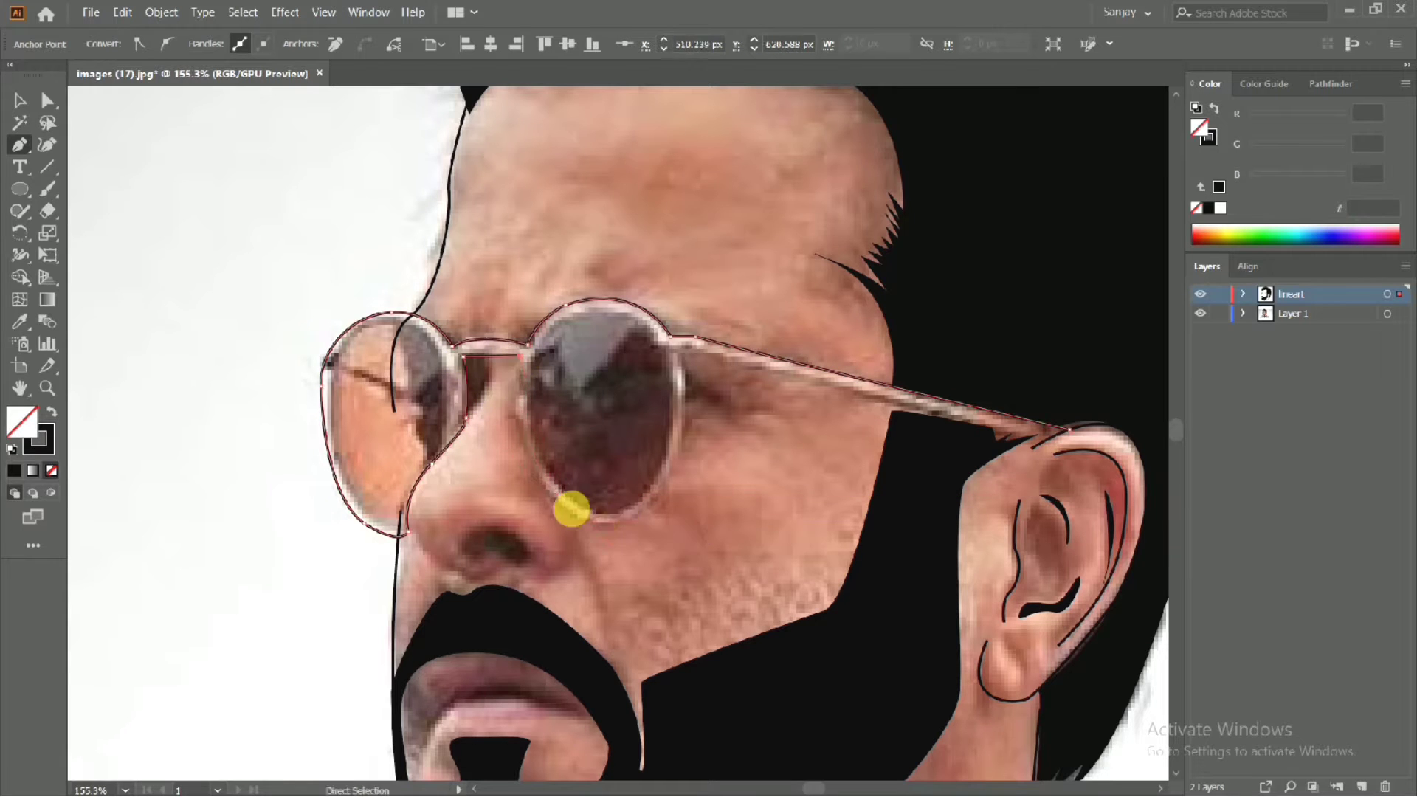
pyautogui.keyDown('ctrl'); pyautogui.click(627, 546); pyautogui.keyUp('ctrl')
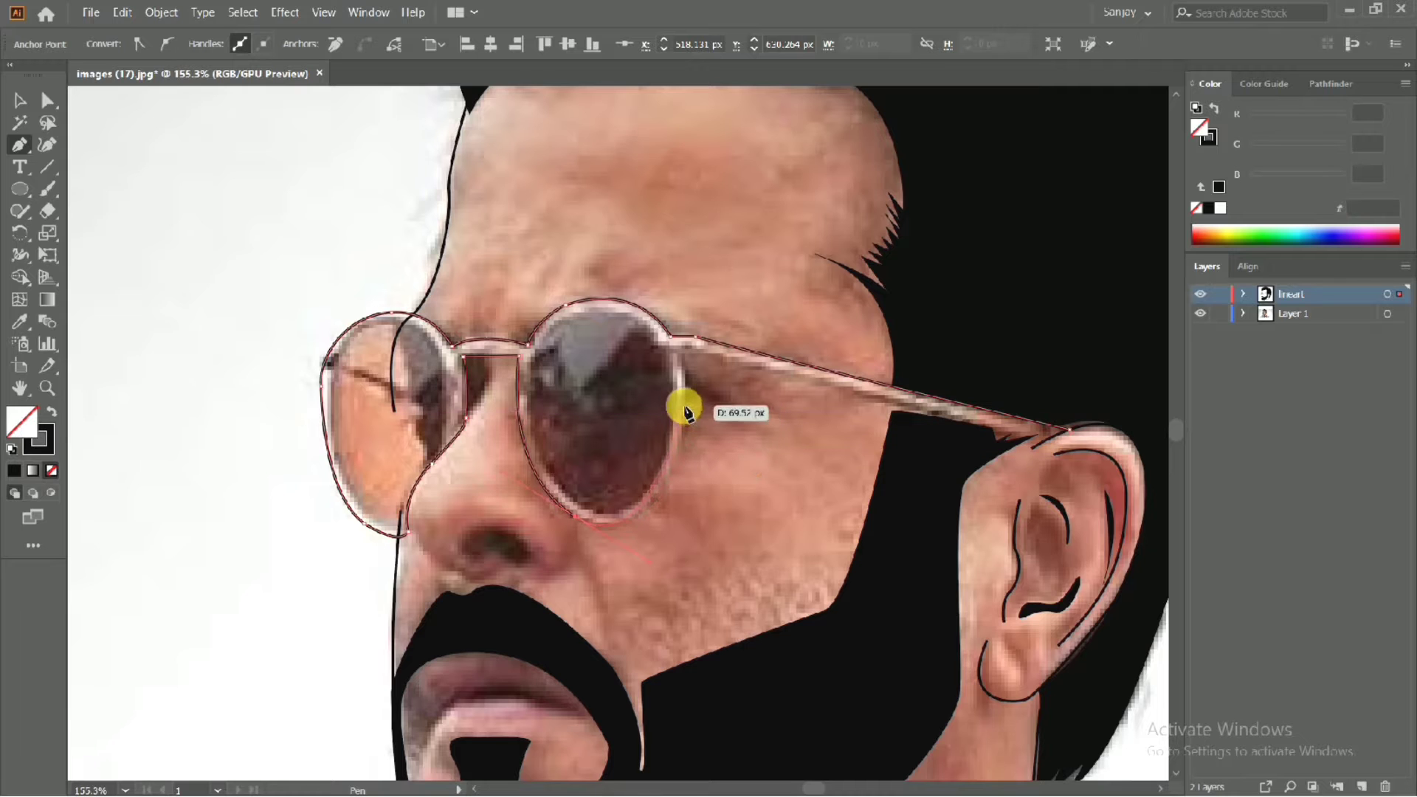
# - Outline the right lens's outer rim and the temple arm to the ear, then select the photo
pyautogui.moveTo(682, 404)
pyautogui.mouseDown()
pyautogui.moveTo(673, 369)
pyautogui.moveTo(768, 231)
pyautogui.mouseUp()
pyautogui.scroll(-3, 673, 369)
pyautogui.scroll(6, 728, 507)
pyautogui.scroll(-2, 750, 238)
pyautogui.scroll(-3, 765, 229)
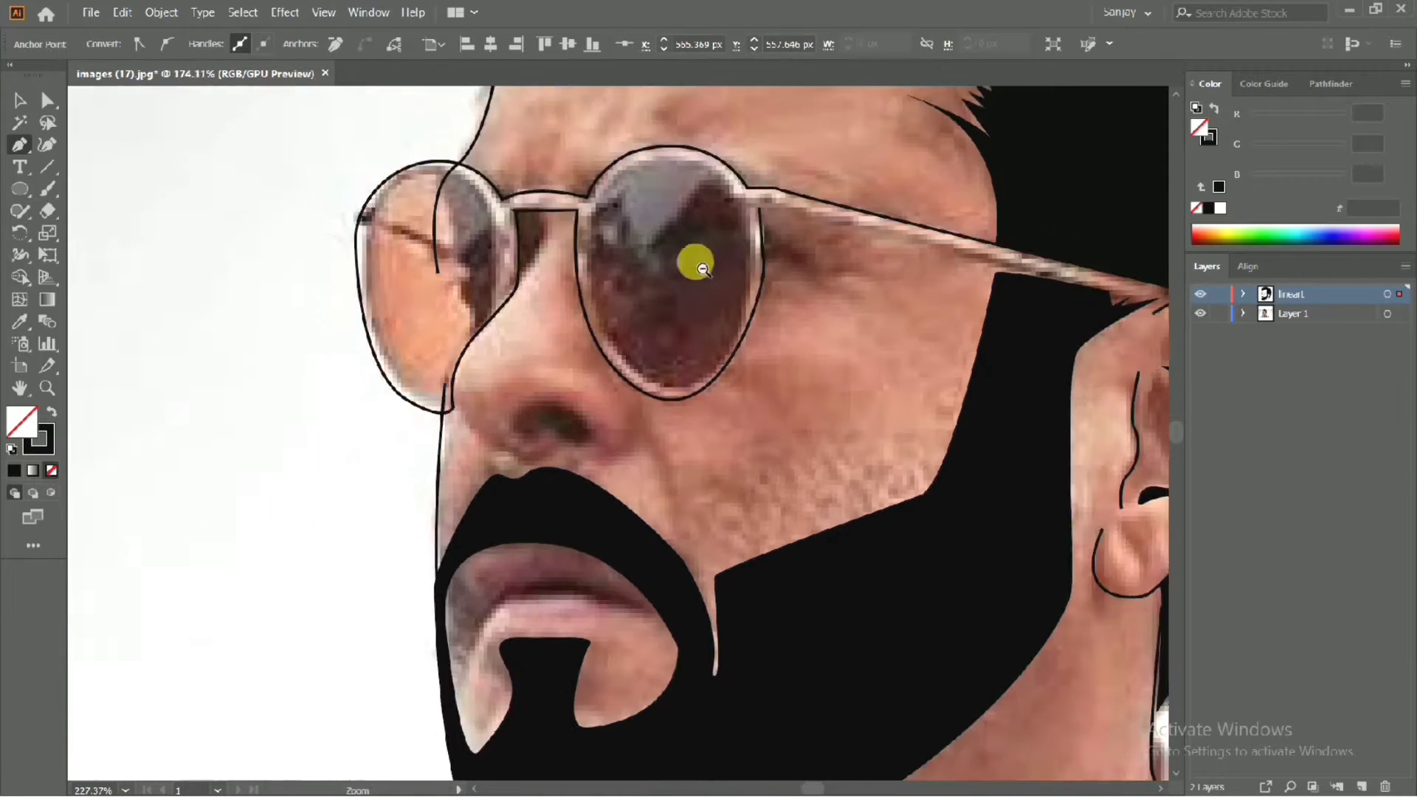
pyautogui.scroll(2, 689, 253)
pyautogui.click(644, 319)
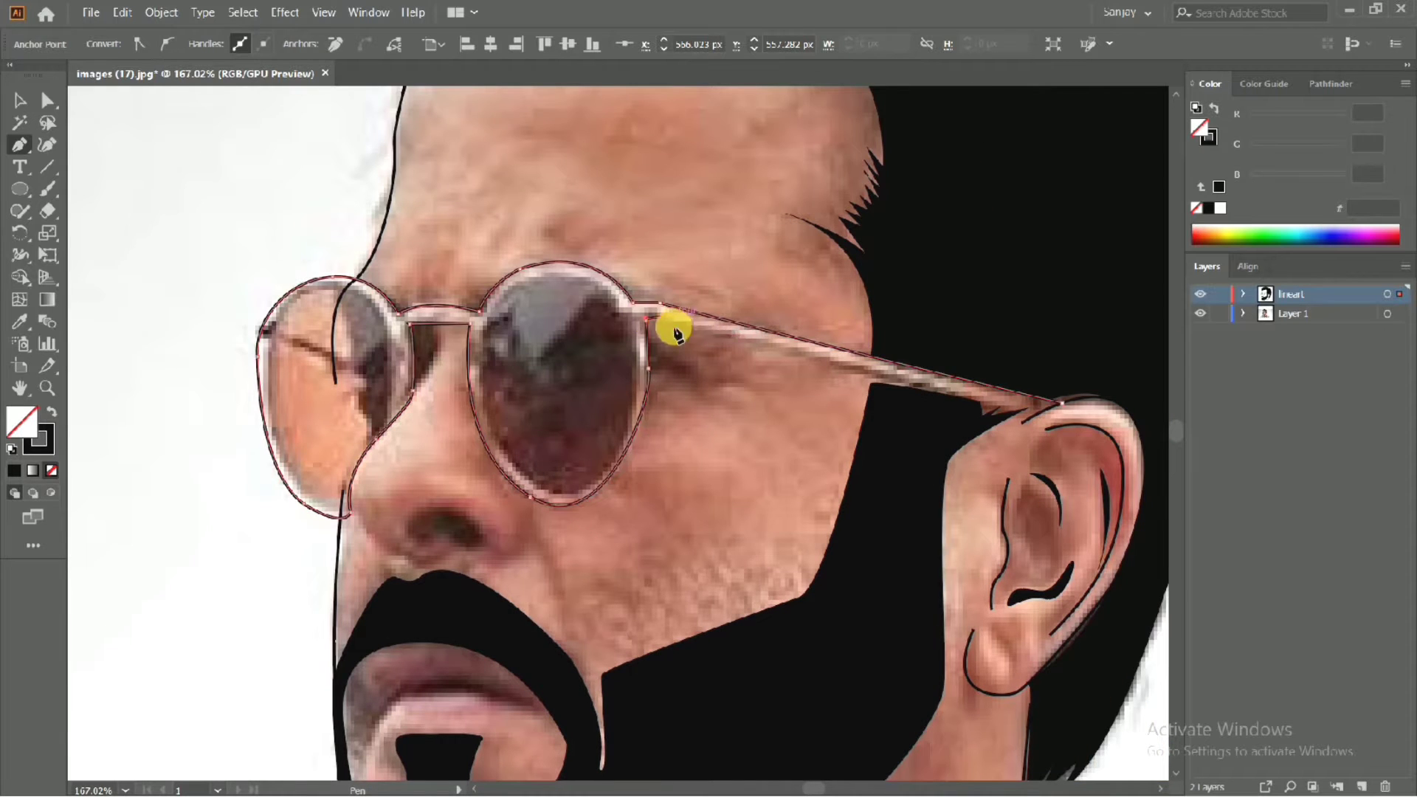
pyautogui.moveTo(1033, 407); pyautogui.dragTo(1056, 402)
pyautogui.scroll(-1, 924, 402)
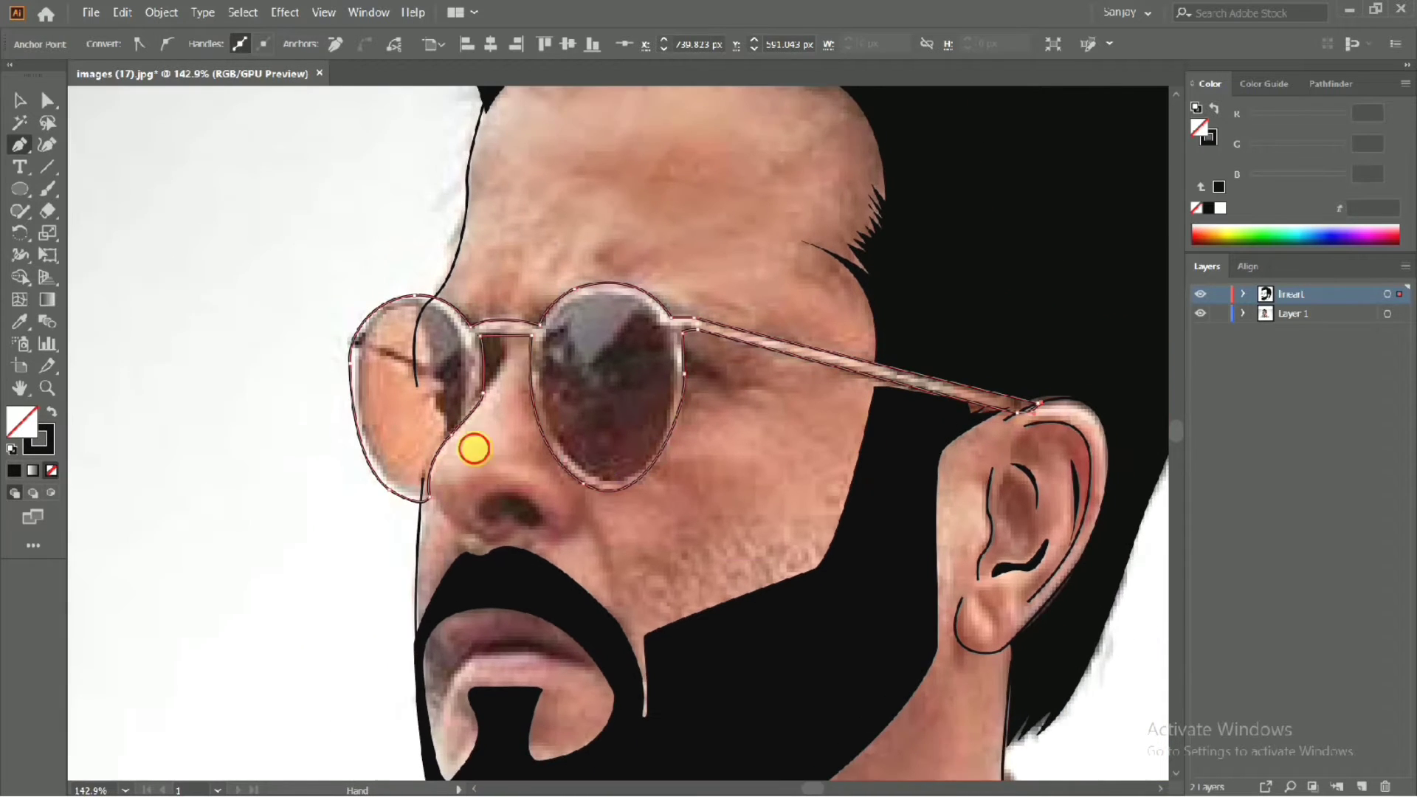
pyautogui.click(20, 99)
pyautogui.click(602, 277)
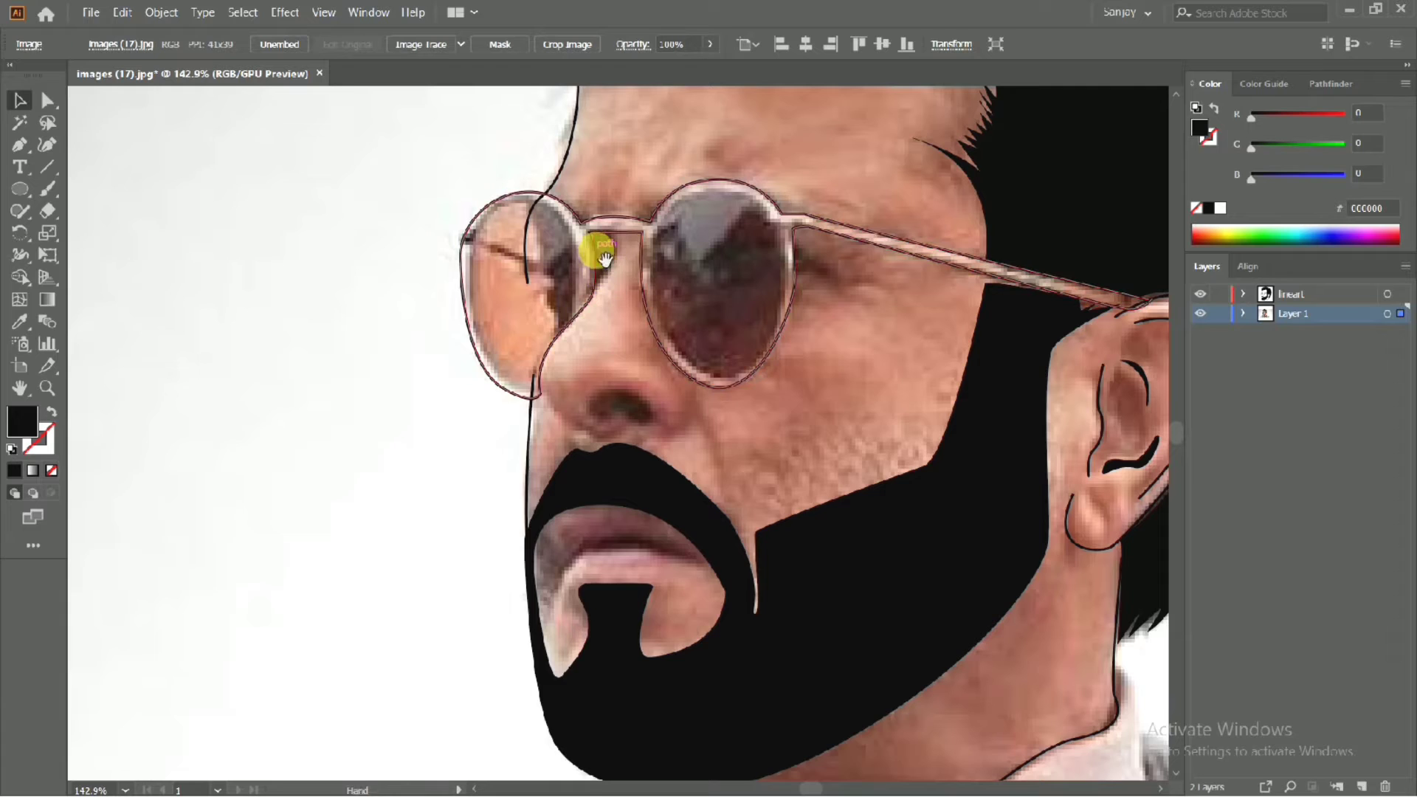
pyautogui.scroll(2, 583, 236)
# - On the Lineart layer, trace the nose outline from the bridge down the side
pyautogui.click(1292, 294)
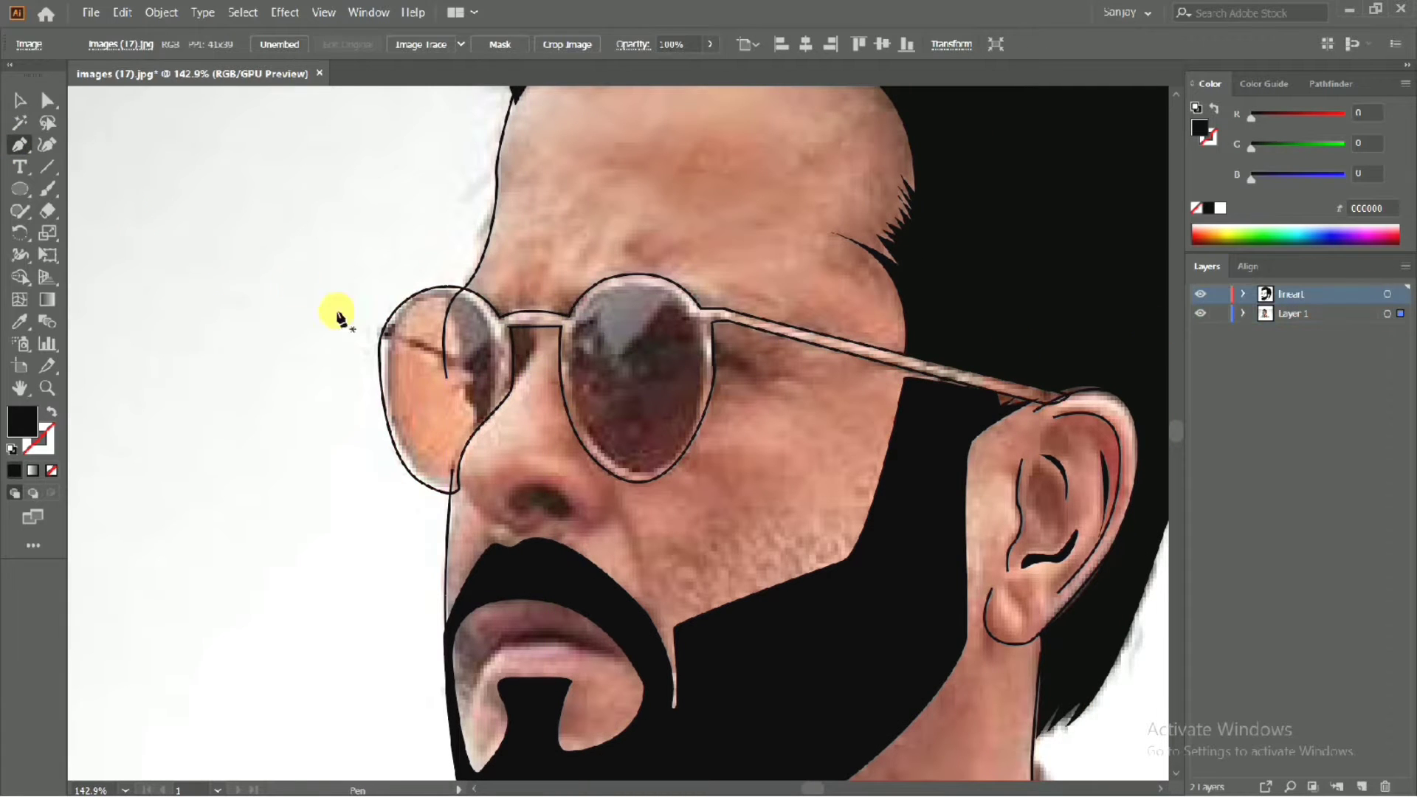
pyautogui.click(533, 342)
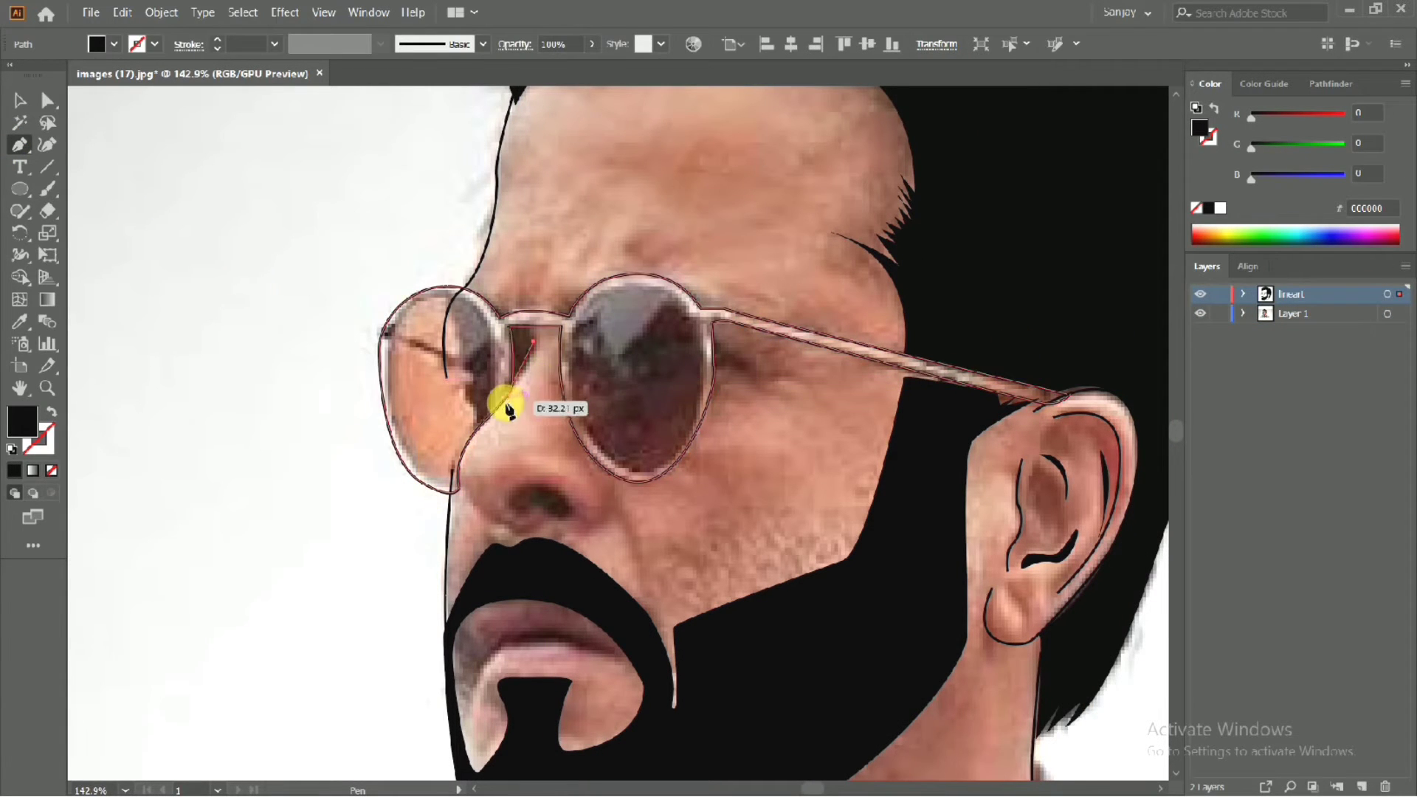
pyautogui.moveTo(489, 405); pyautogui.dragTo(561, 466)
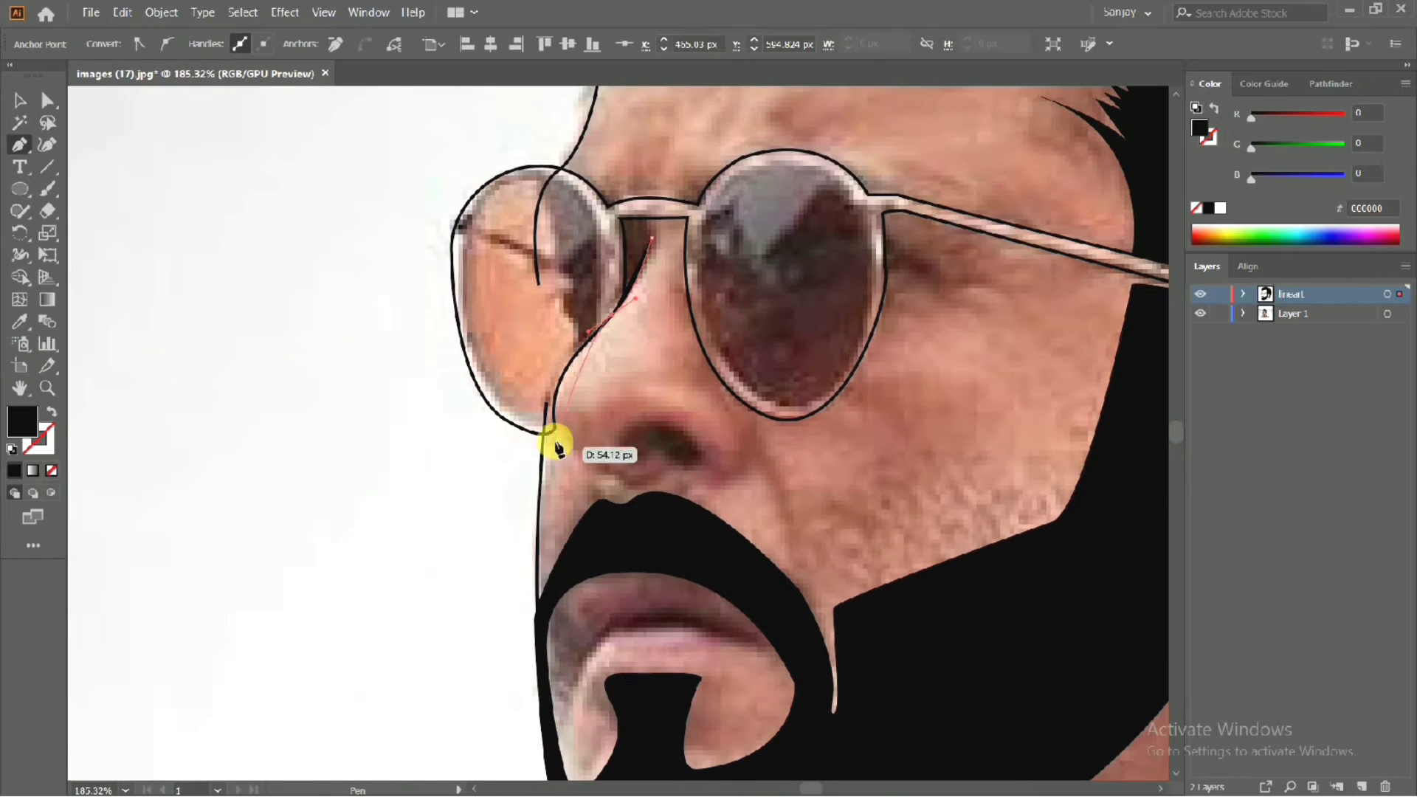
pyautogui.click(555, 433)
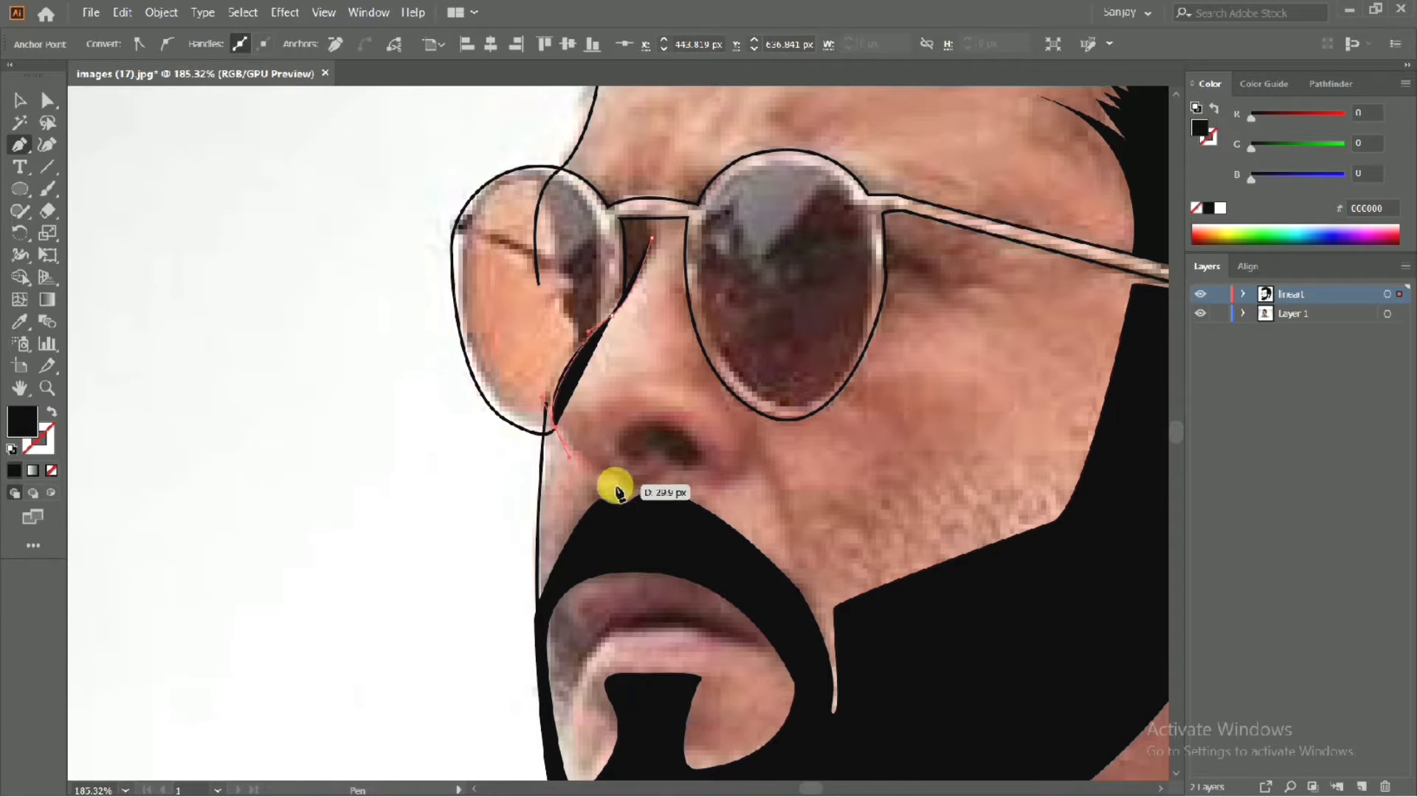
pyautogui.moveTo(616, 481); pyautogui.dragTo(664, 458)
pyautogui.hotkey('ctrl', '-')
pyautogui.click(51, 413)
pyautogui.hotkey('ctrl', '+')
pyautogui.click(756, 502)
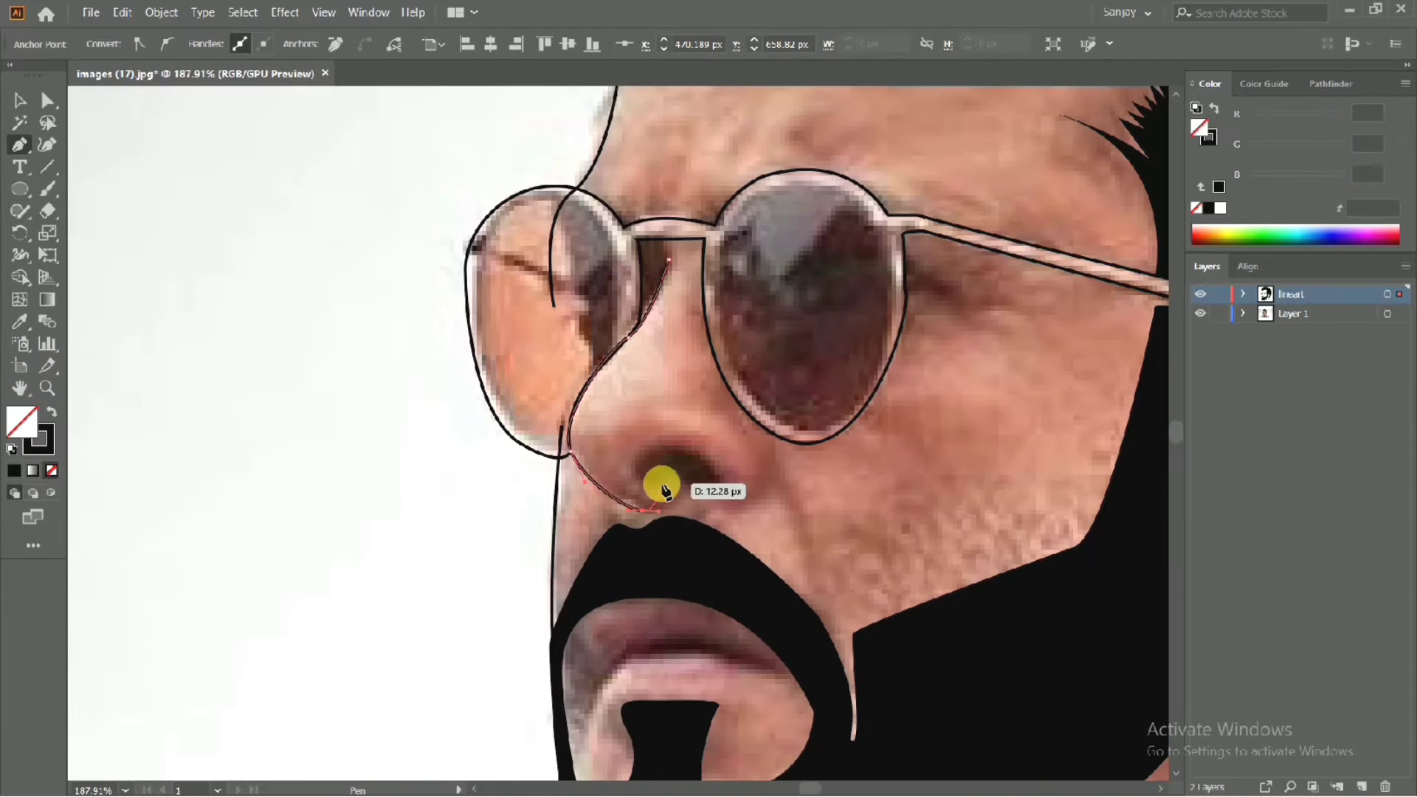
# - Draw the nostril shape joined to the nose, then hide Layer 1 to review the line art
pyautogui.click(773, 443)
pyautogui.moveTo(657, 489)
pyautogui.mouseDown()
pyautogui.moveTo(647, 461)
pyautogui.moveTo(653, 485)
pyautogui.mouseUp()
pyautogui.scroll(-1, 626, 490)
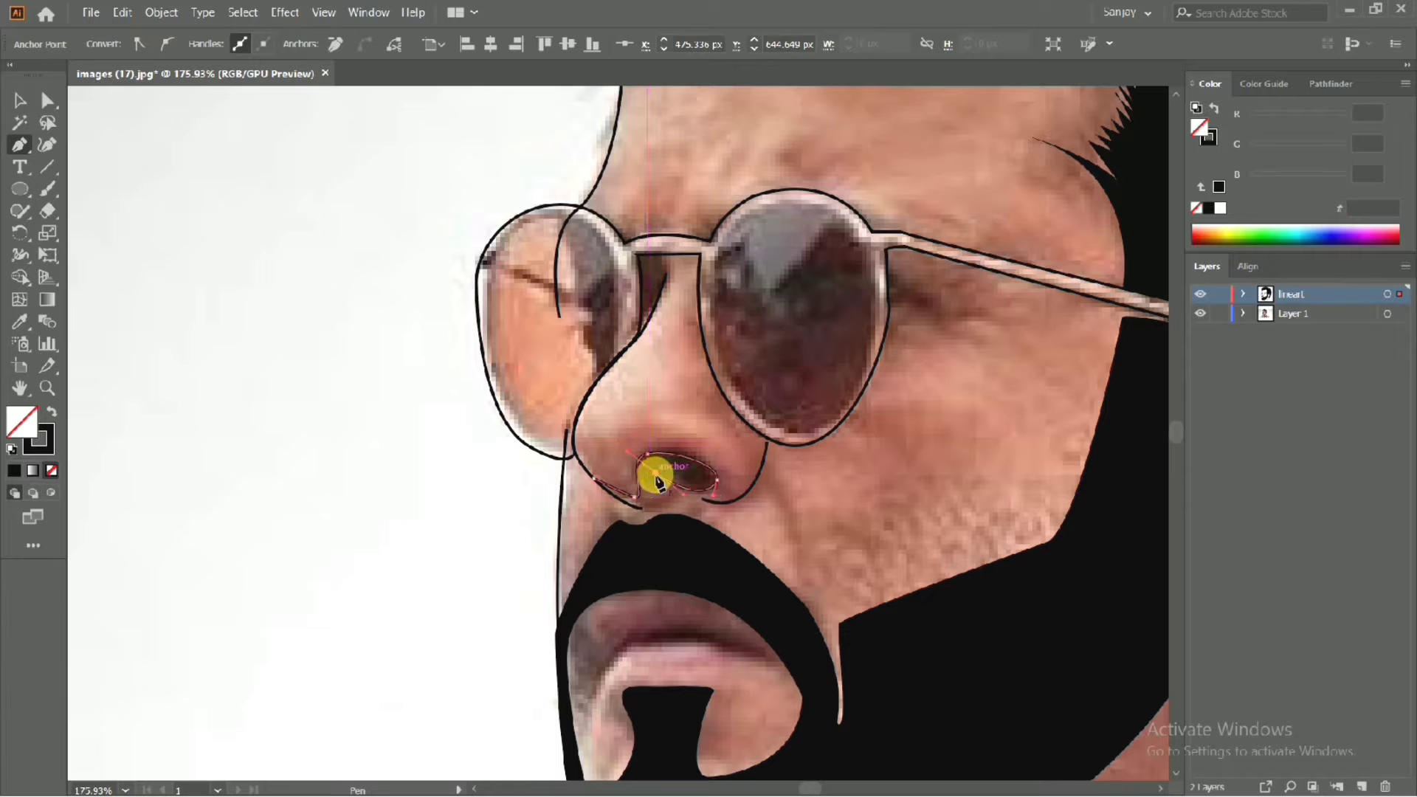
pyautogui.scroll(8, 644, 494)
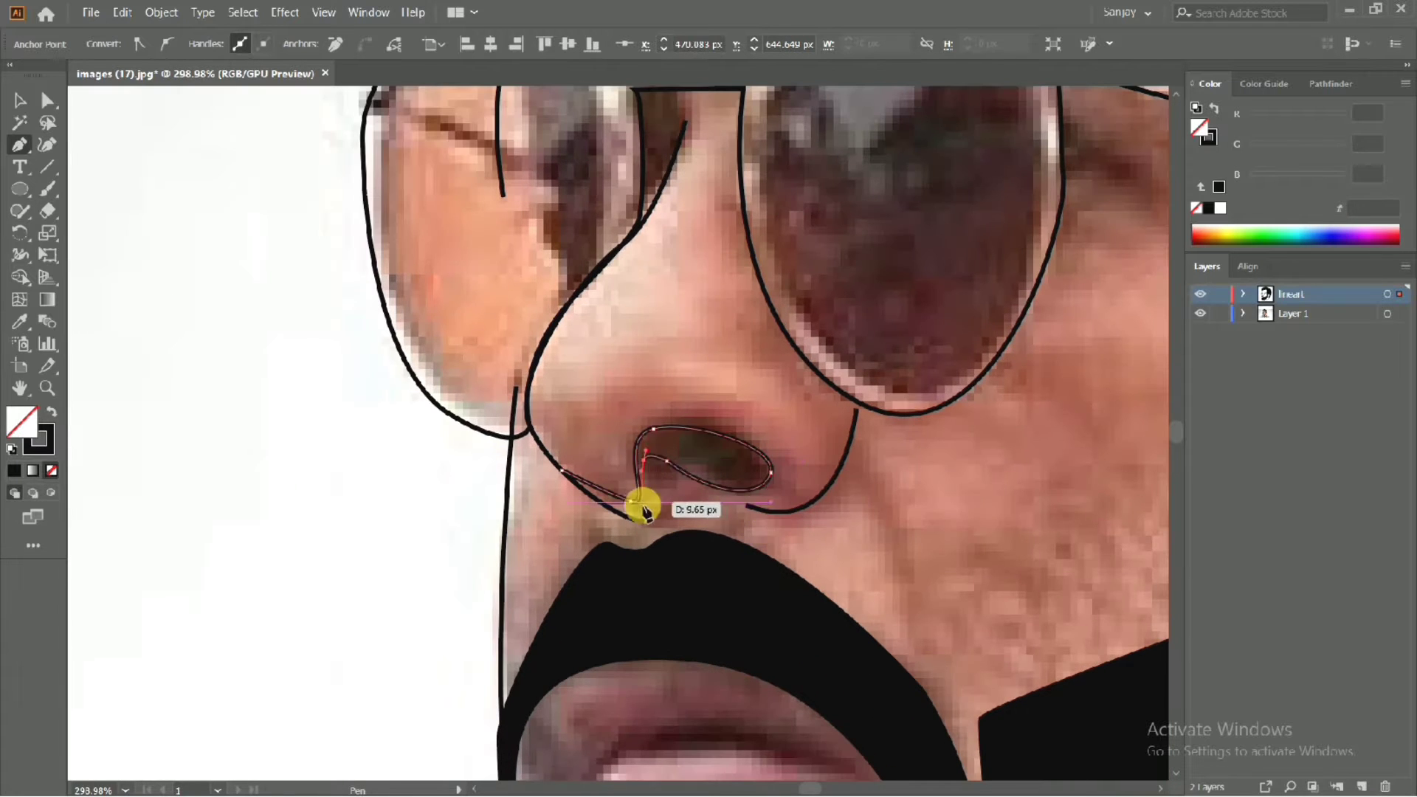
pyautogui.moveTo(627, 501); pyautogui.dragTo(604, 511)
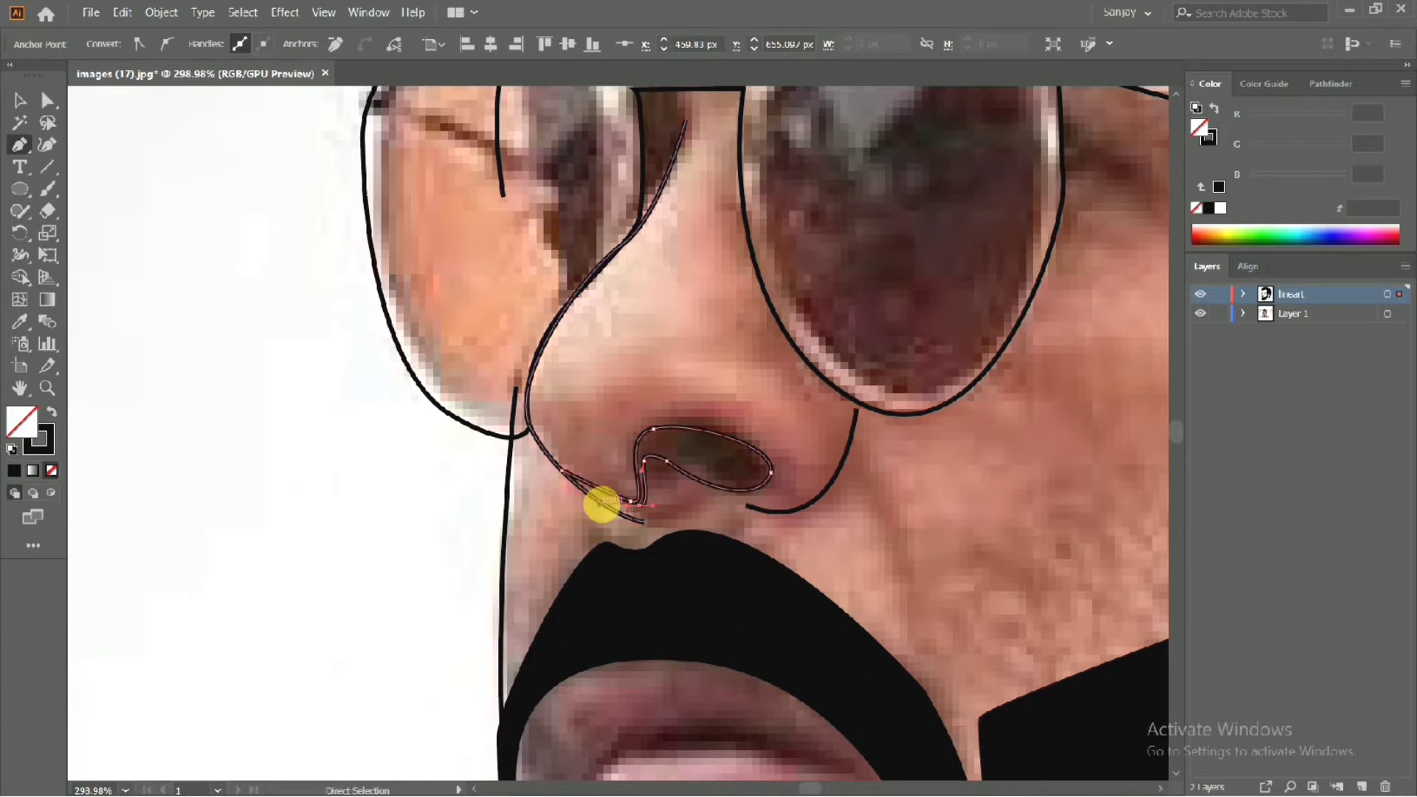
pyautogui.click(574, 483)
pyautogui.moveTo(550, 469); pyautogui.dragTo(591, 493)
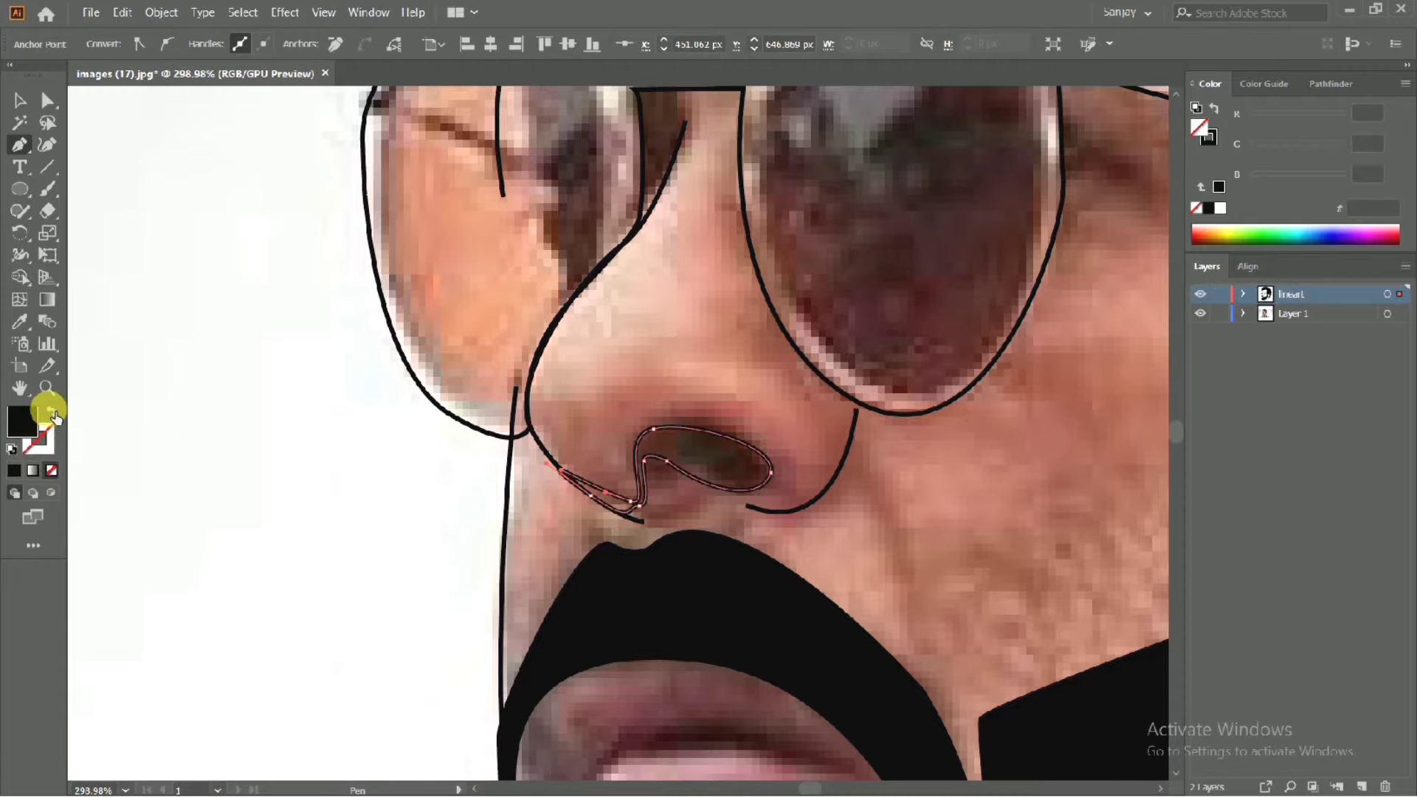
pyautogui.hotkey('ctrl', '0')
pyautogui.click(1200, 314)
# - Show the reference photo again and select the nostril path
pyautogui.click(1083, 380)
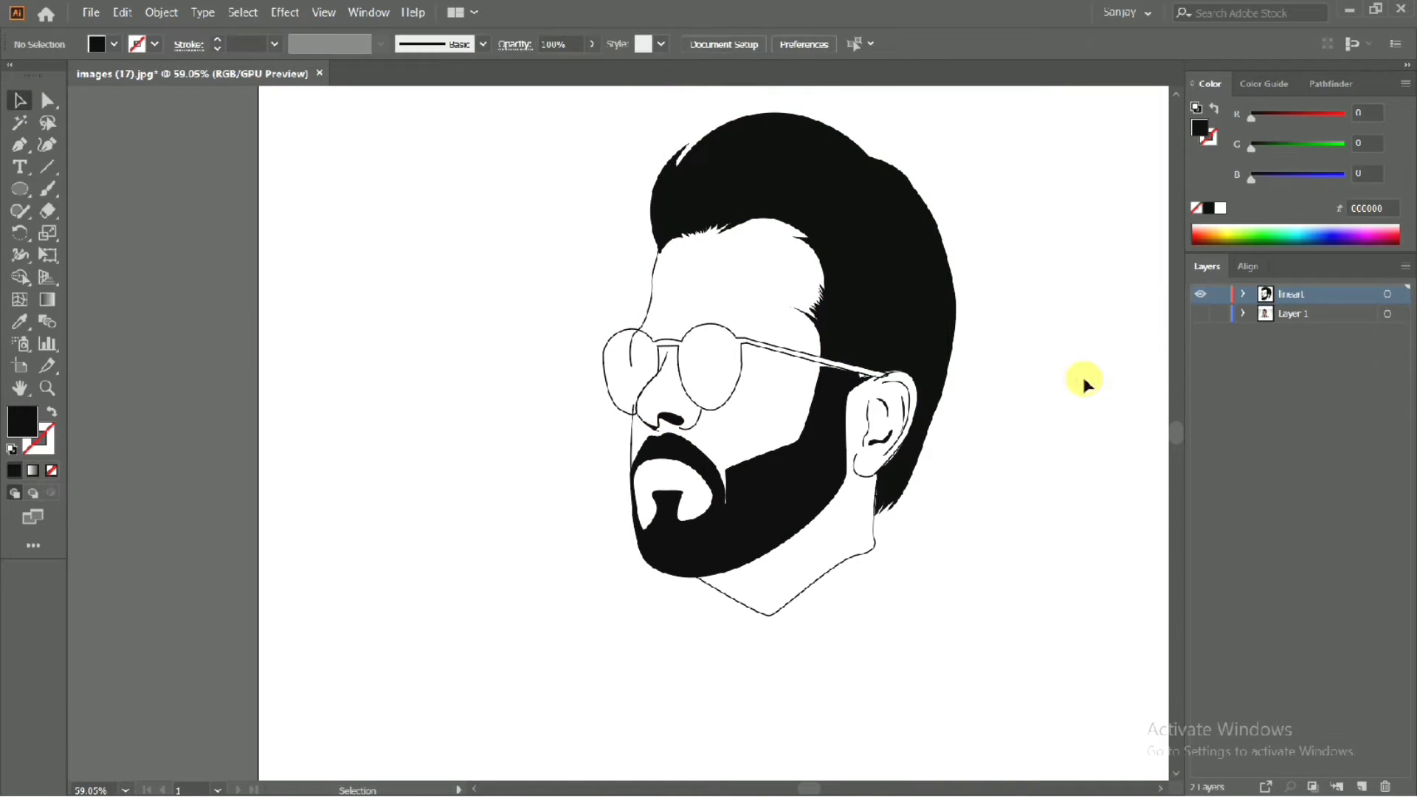
pyautogui.click(1200, 315)
pyautogui.scroll(3, 765, 395)
pyautogui.scroll(2, 591, 379)
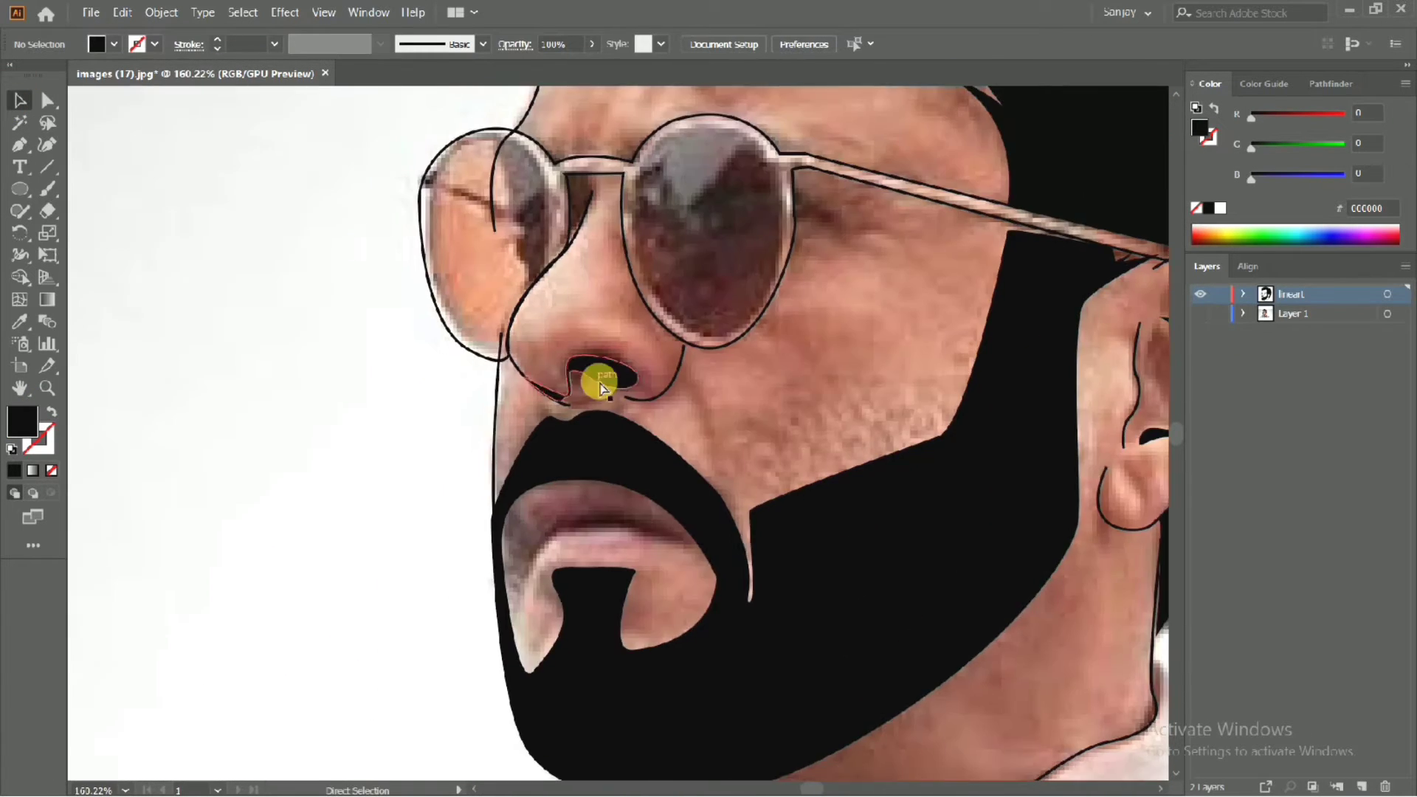
pyautogui.press('a')
pyautogui.click(661, 395)
pyautogui.scroll(2, 747, 389)
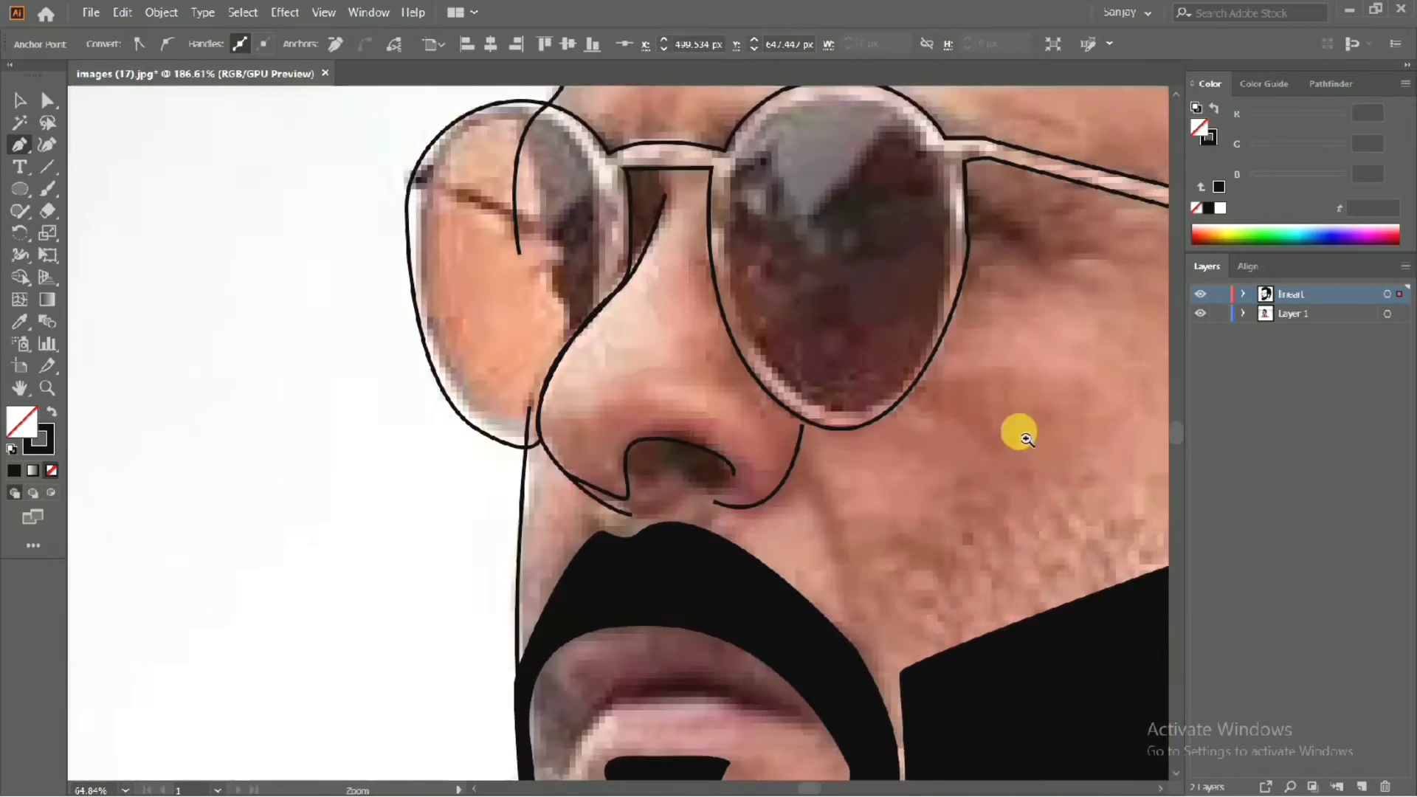
pyautogui.scroll(1, 713, 522)
# - Undo a stray segment and drag curved anchors along the nostril's lower edge
pyautogui.click(622, 473)
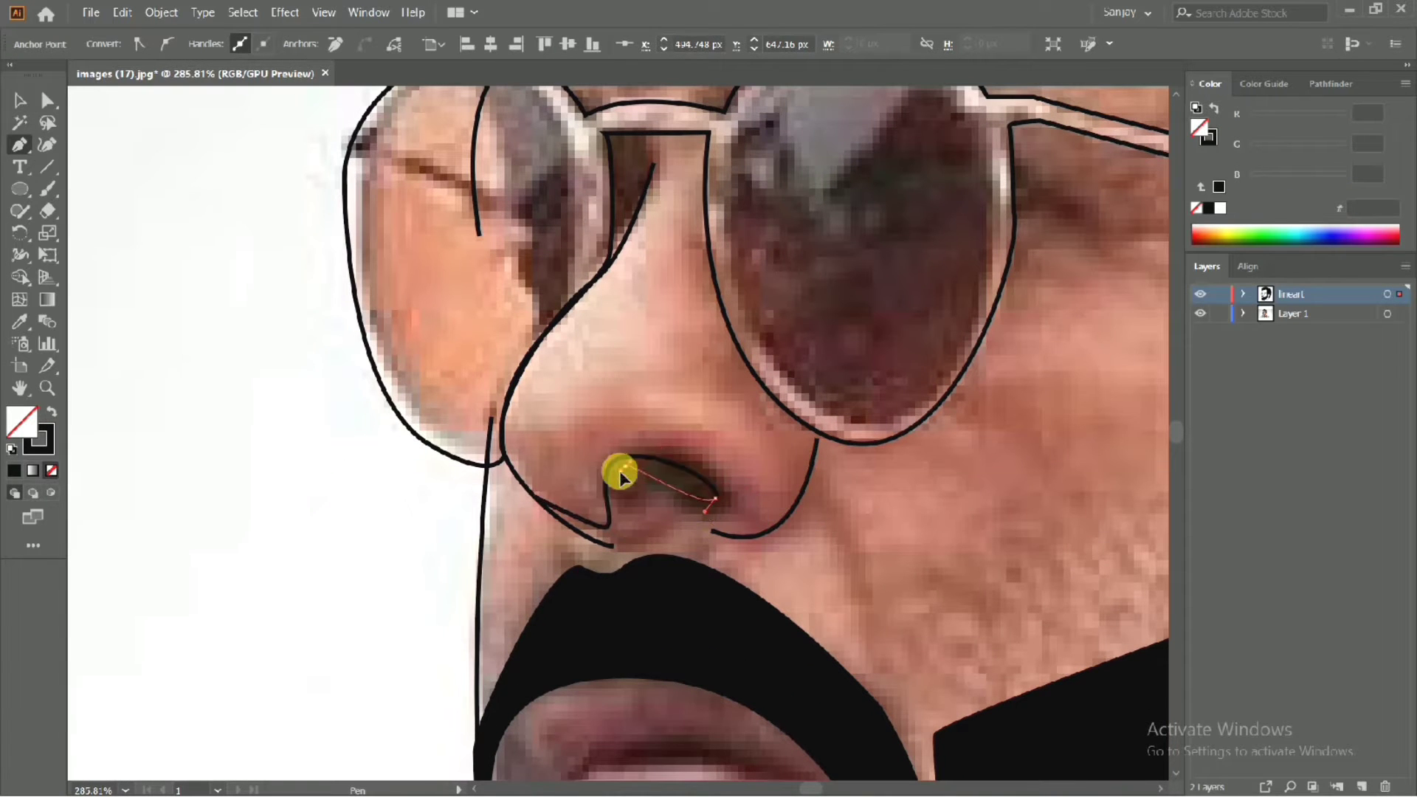
pyautogui.hotkey('ctrl', 'z')
pyautogui.moveTo(615, 507); pyautogui.dragTo(628, 531)
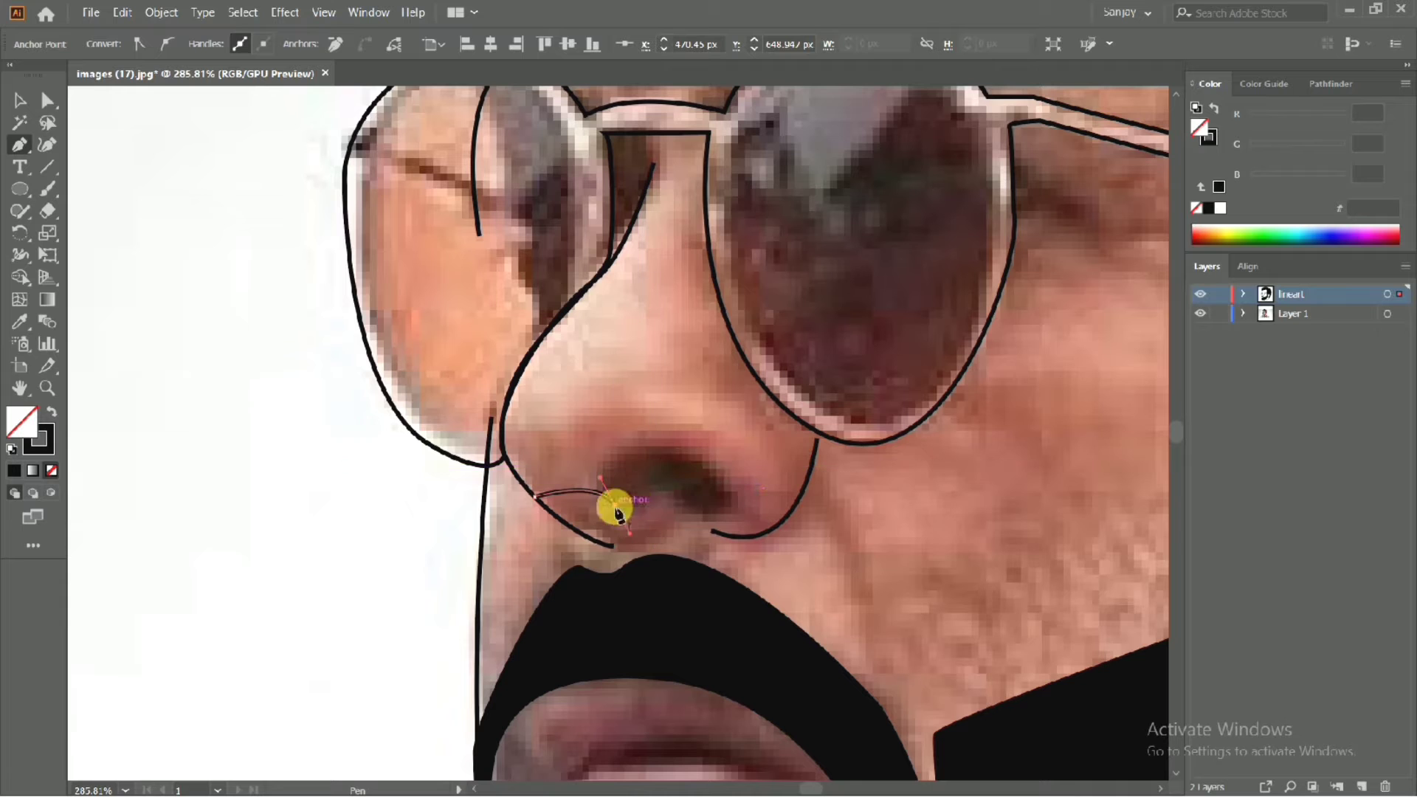
pyautogui.moveTo(740, 502); pyautogui.dragTo(742, 500)
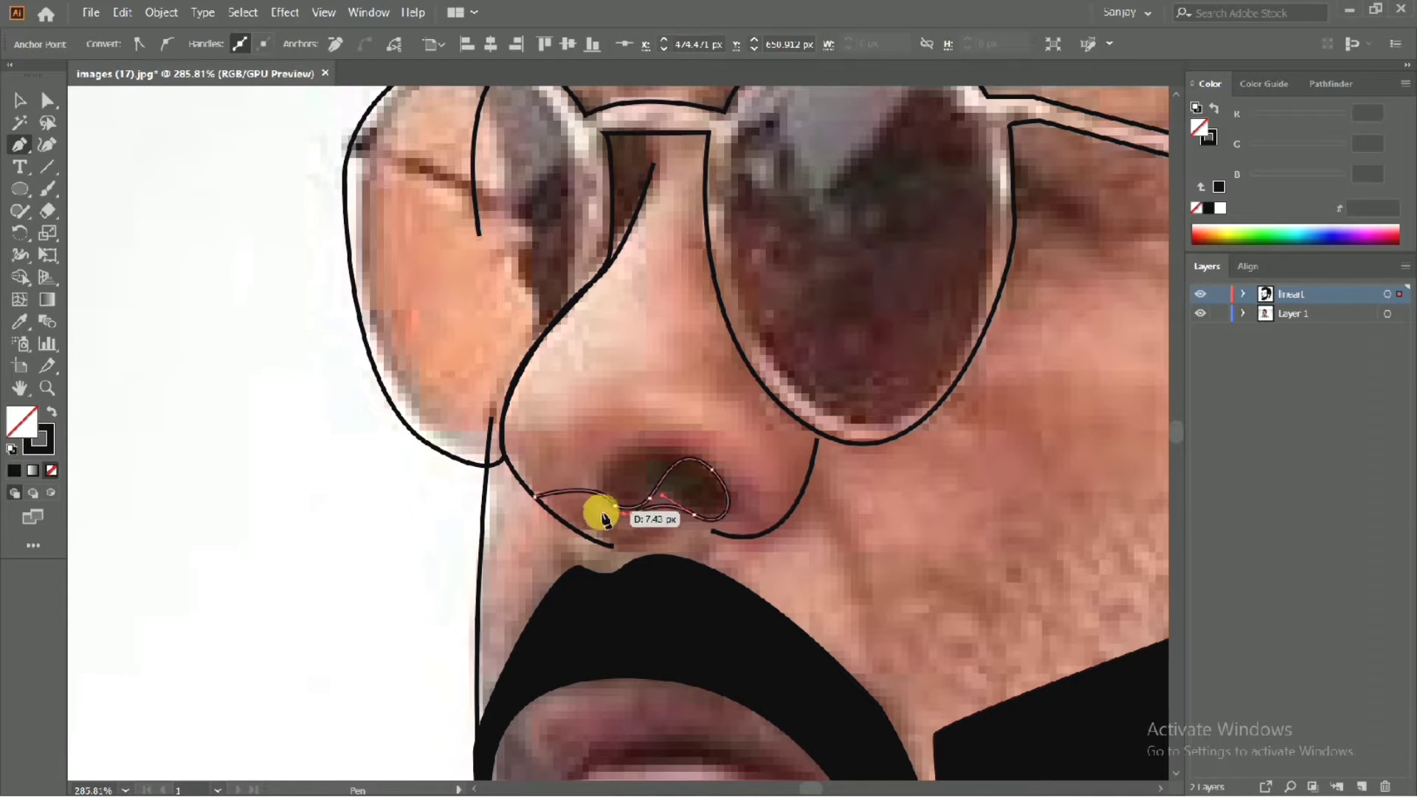
pyautogui.moveTo(605, 518); pyautogui.dragTo(538, 497)
pyautogui.scroll(-2, 576, 392)
# - Start a curved nostril outline, then undo the unfinished attempt
pyautogui.scroll(-3, 804, 393)
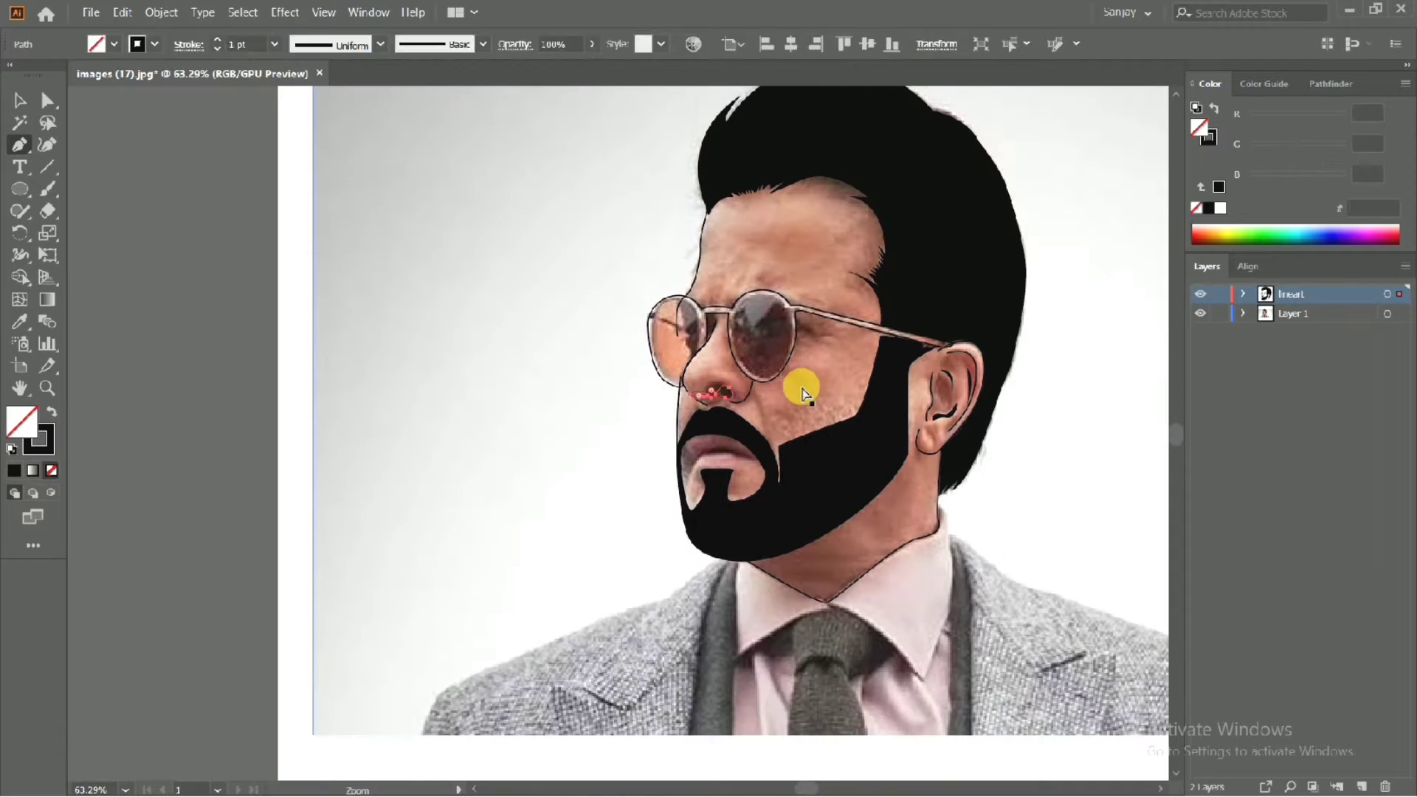
pyautogui.keyDown('ctrl'); pyautogui.click(814, 389); pyautogui.keyUp('ctrl')
pyautogui.scroll(4, 814, 389)
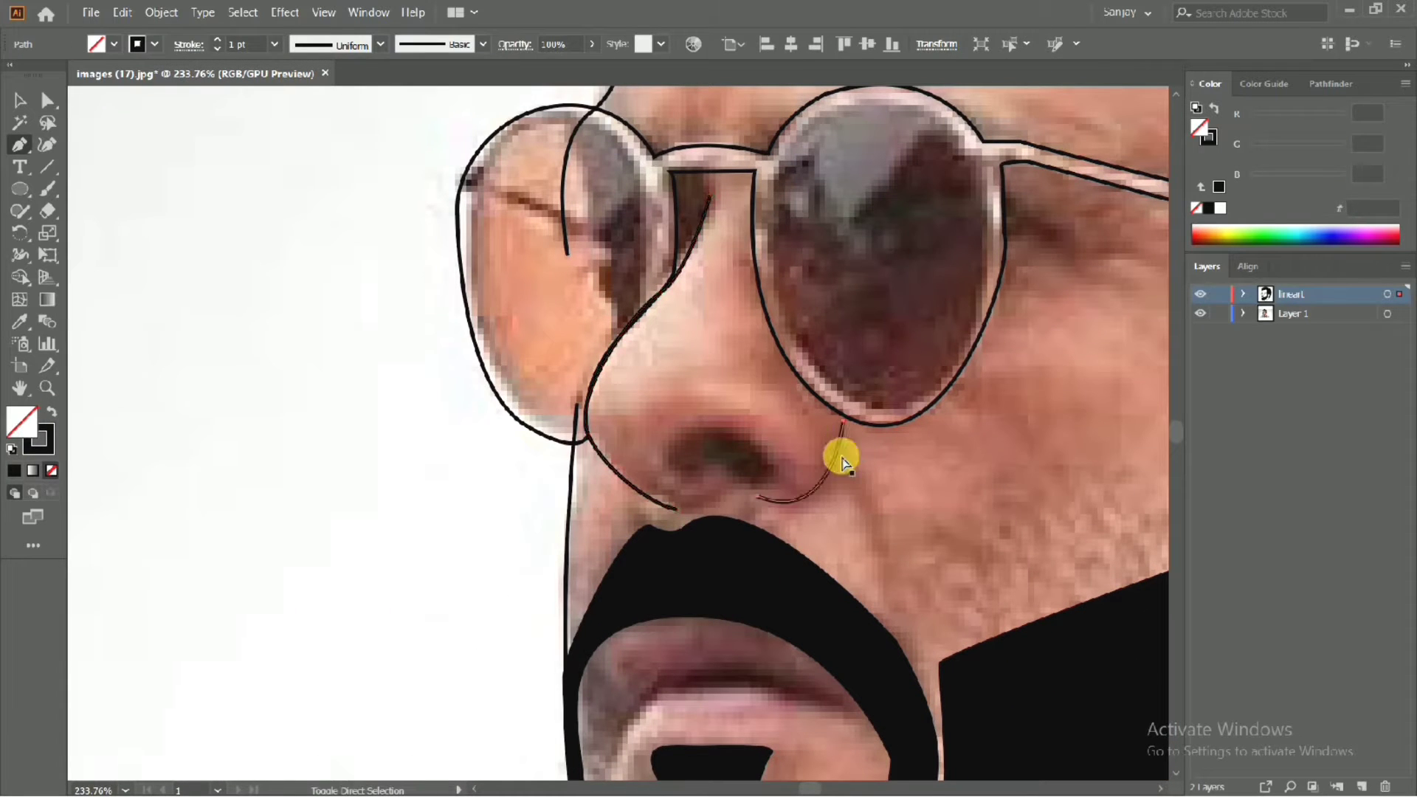
pyautogui.click(804, 478)
pyautogui.moveTo(673, 487); pyautogui.dragTo(681, 498)
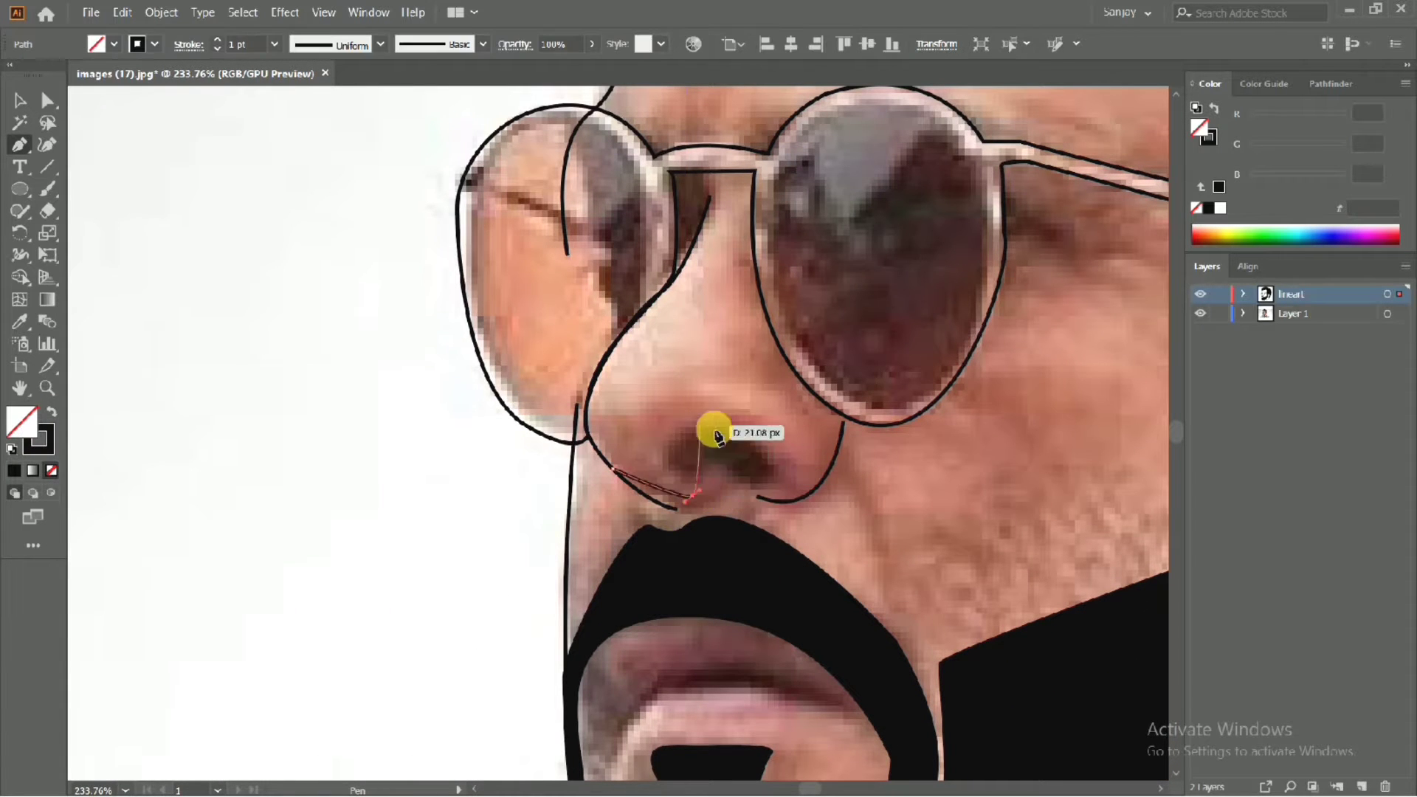
pyautogui.moveTo(716, 436)
pyautogui.mouseDown()
pyautogui.moveTo(737, 468)
pyautogui.moveTo(768, 455)
pyautogui.moveTo(779, 481)
pyautogui.mouseUp()
pyautogui.click(686, 487)
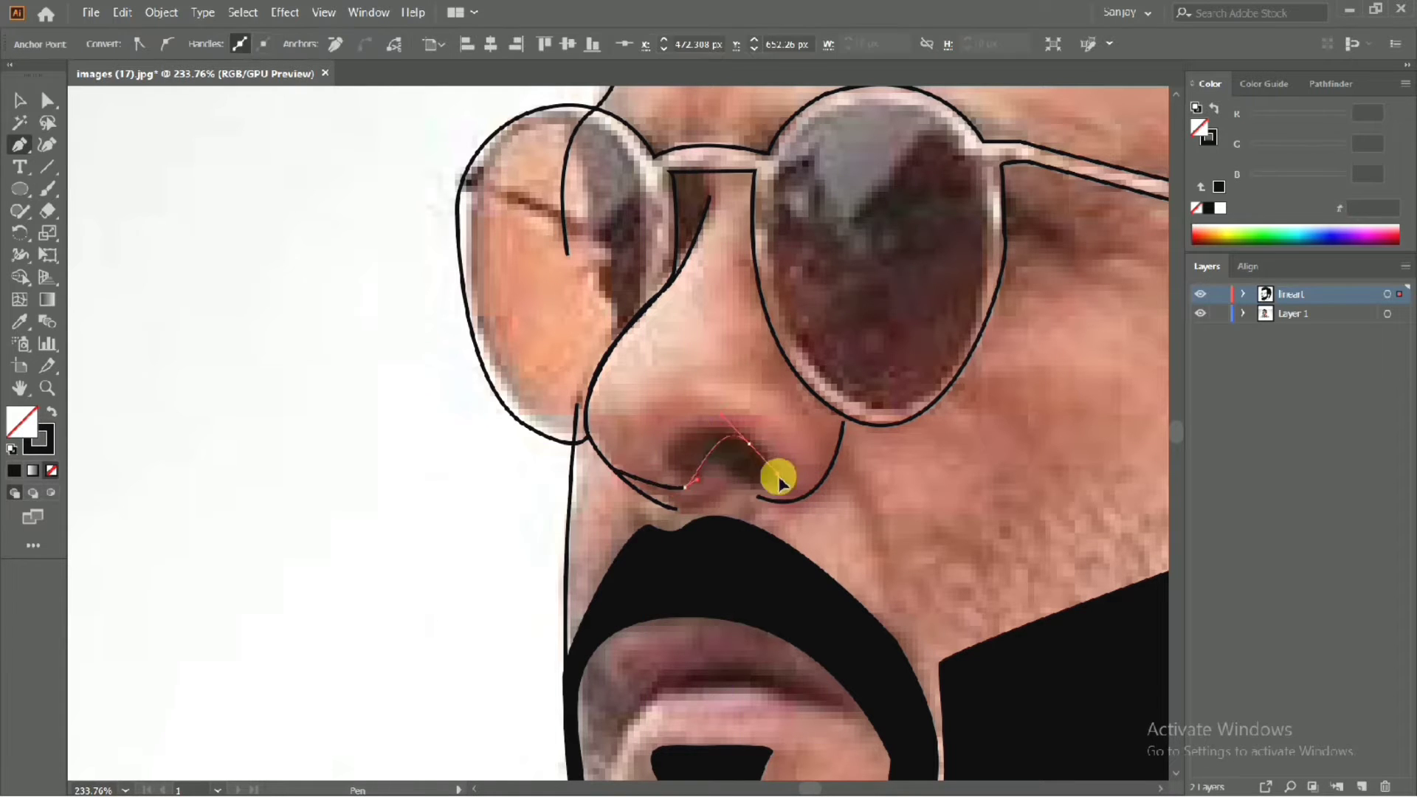
pyautogui.moveTo(699, 448); pyautogui.dragTo(709, 469)
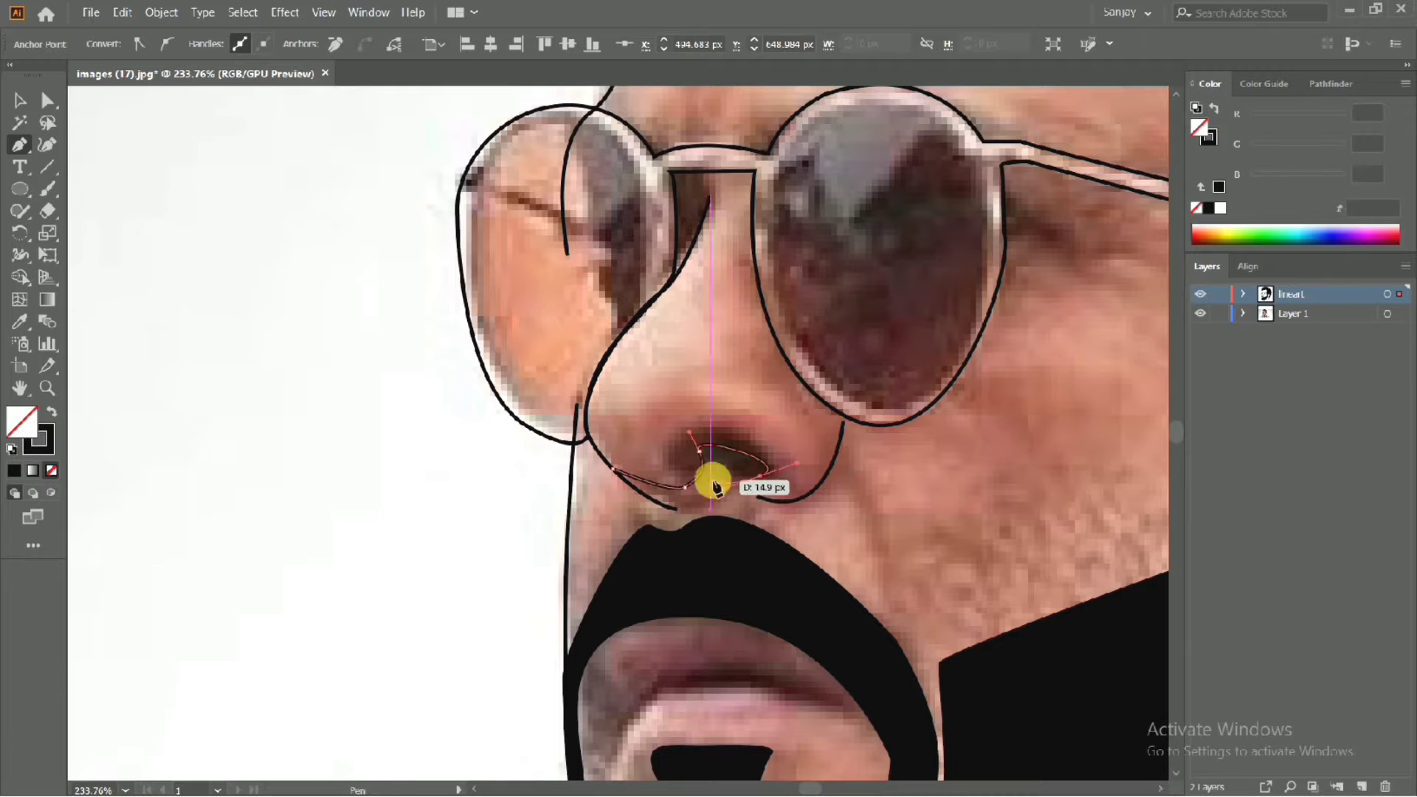
pyautogui.hotkey('ctrl', 'z')
pyautogui.scroll(2, 768, 491)
# - Redraw the nostril as a curved loop joined to the existing nose curve
pyautogui.click(827, 449)
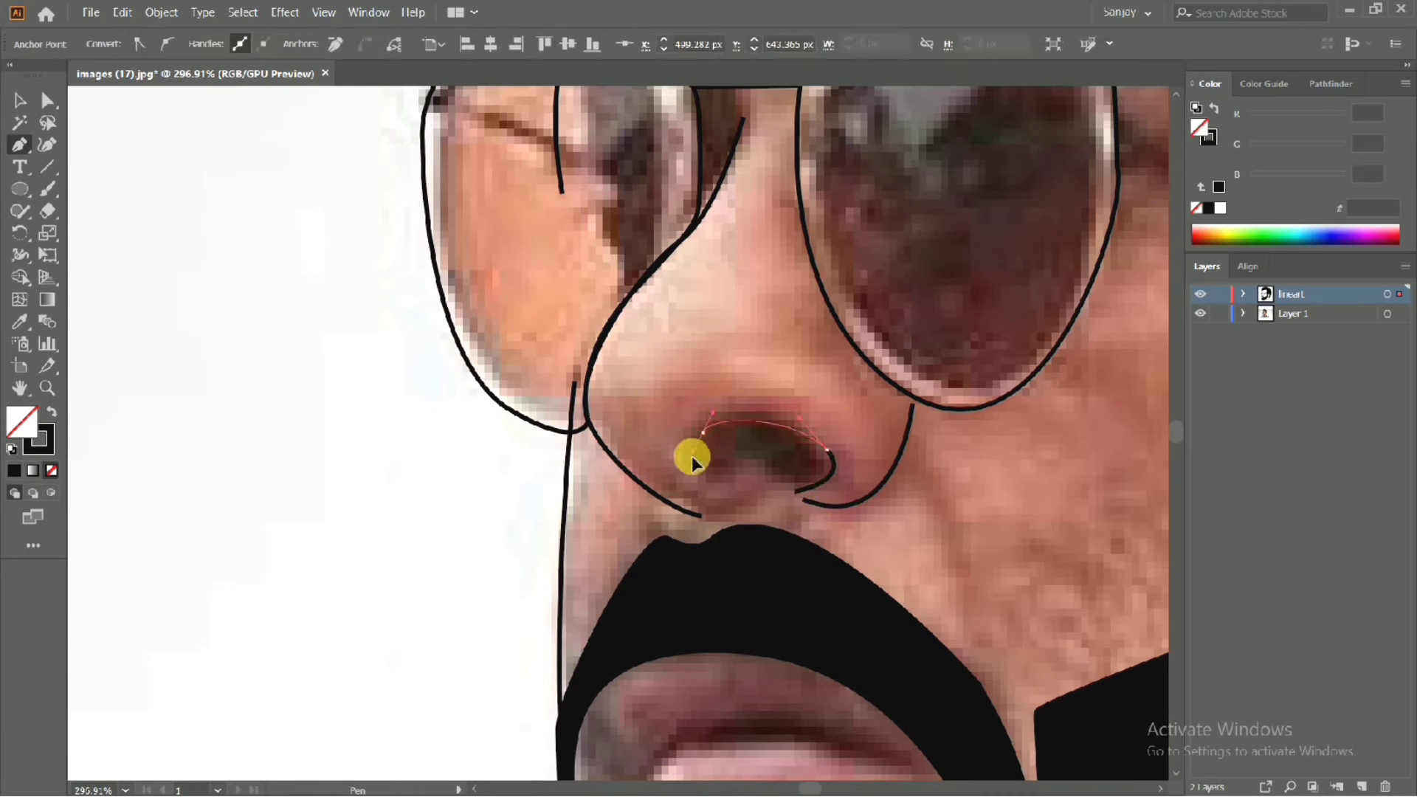
pyautogui.moveTo(702, 432)
pyautogui.mouseDown()
pyautogui.moveTo(671, 486)
pyautogui.moveTo(734, 500)
pyautogui.moveTo(768, 468)
pyautogui.mouseUp()
pyautogui.click(622, 467)
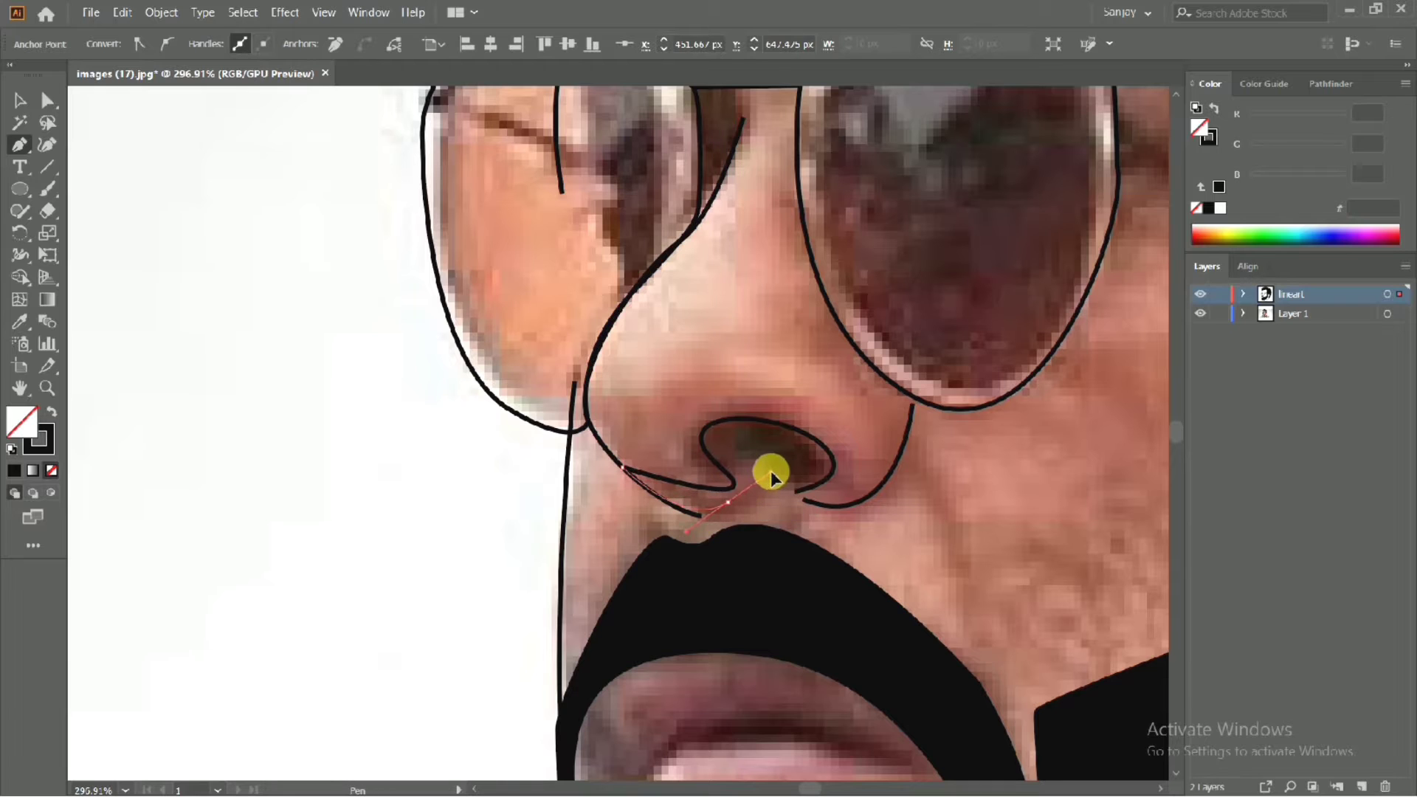
pyautogui.scroll(2, 716, 461)
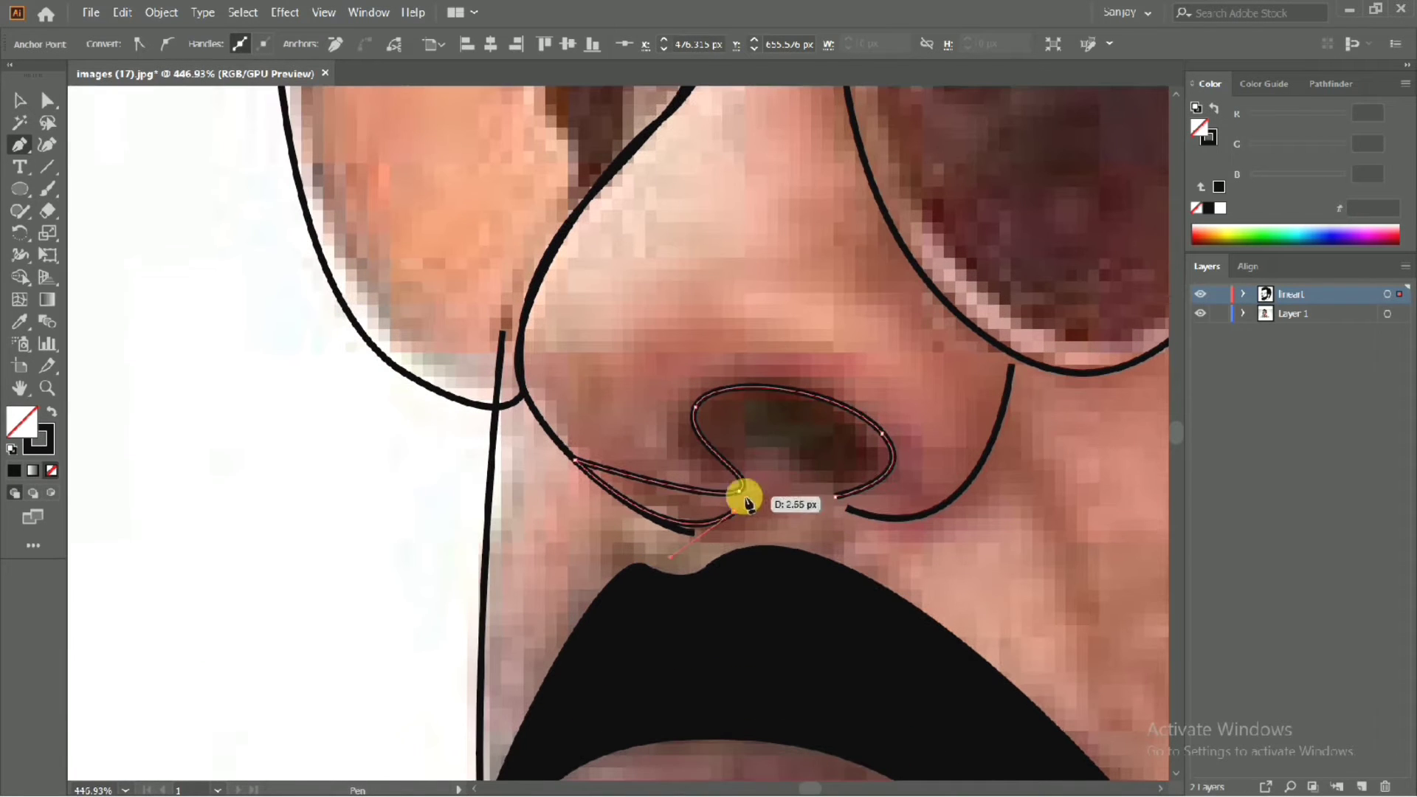
pyautogui.moveTo(747, 476); pyautogui.dragTo(722, 437)
pyautogui.moveTo(835, 497); pyautogui.dragTo(869, 490)
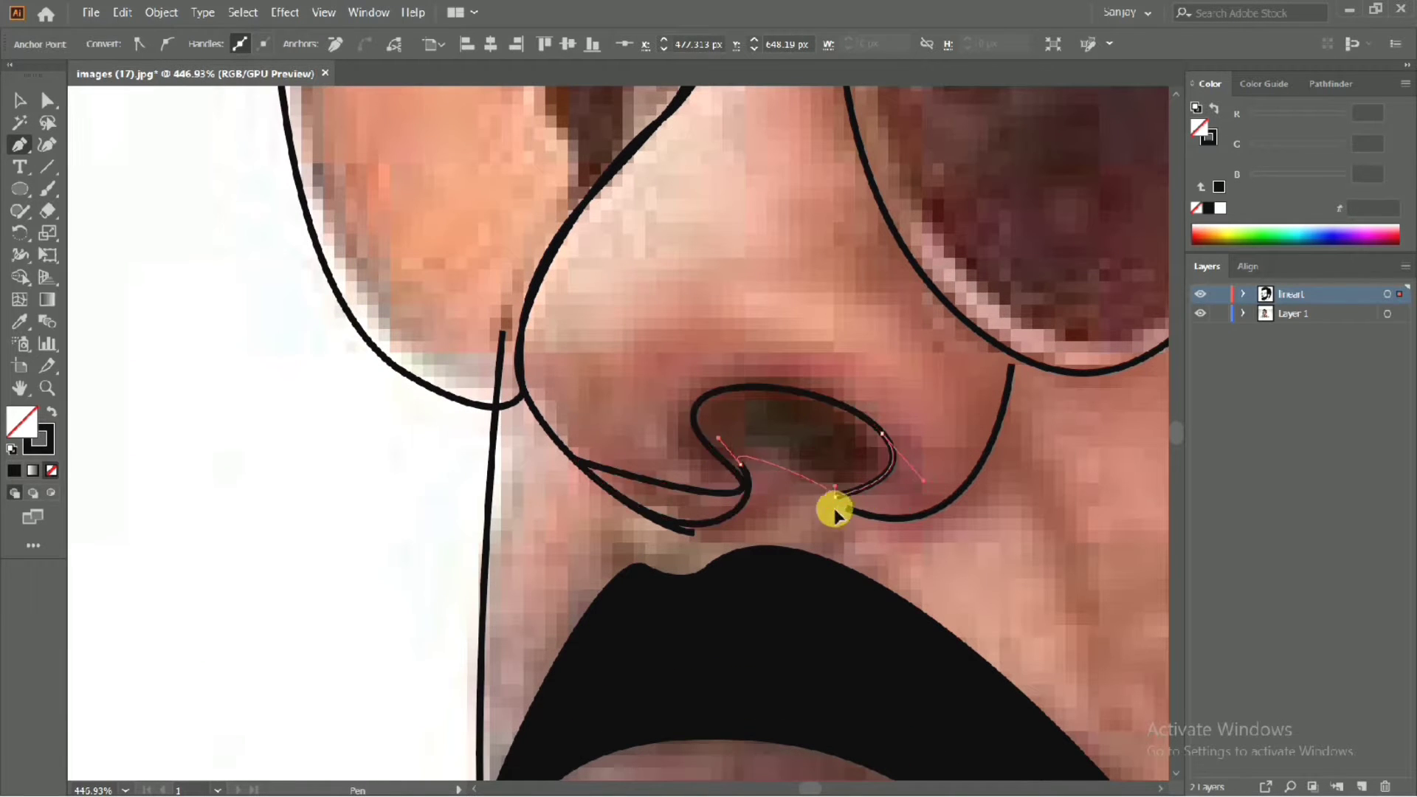
pyautogui.scroll(-3, 868, 490)
pyautogui.scroll(-2, 341, 433)
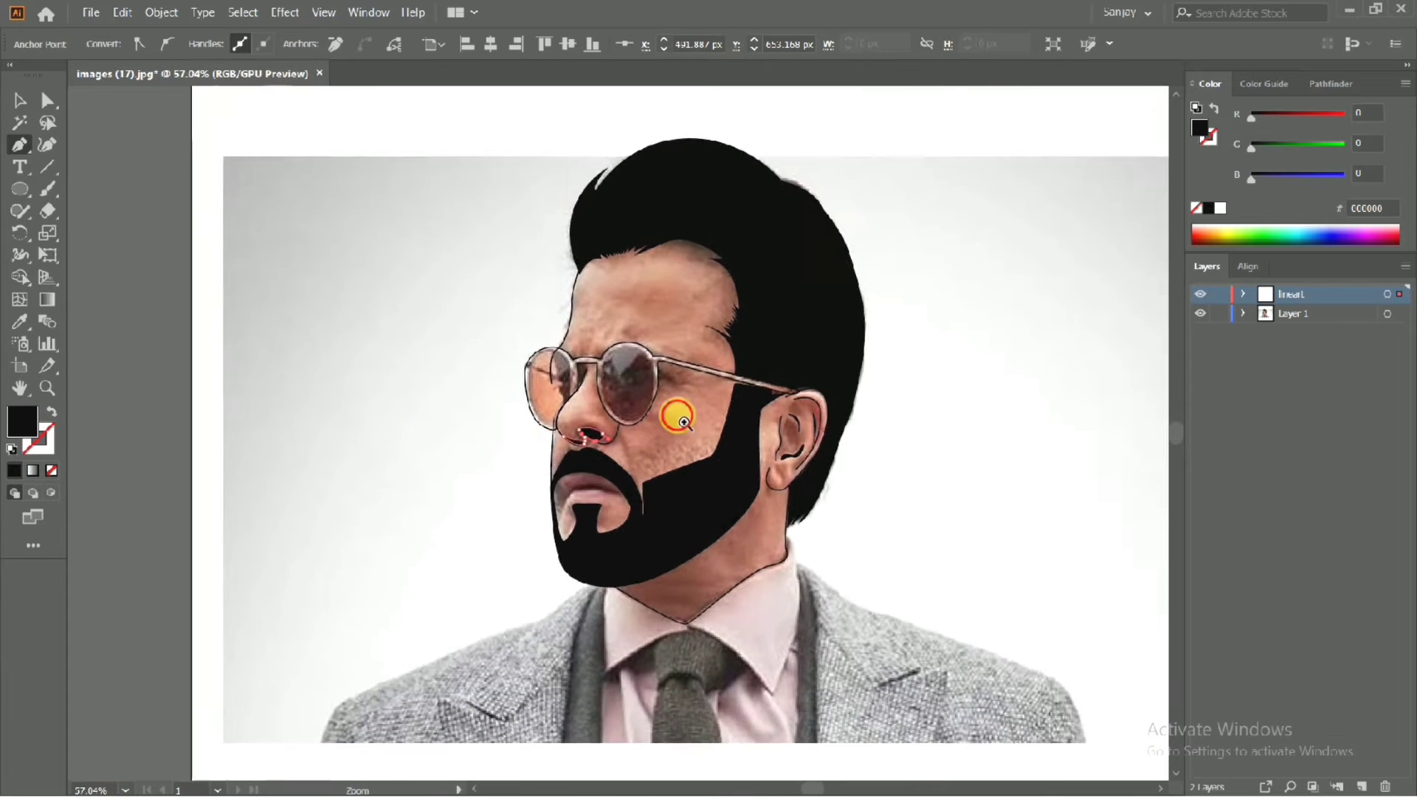
pyautogui.scroll(-3, 614, 437)
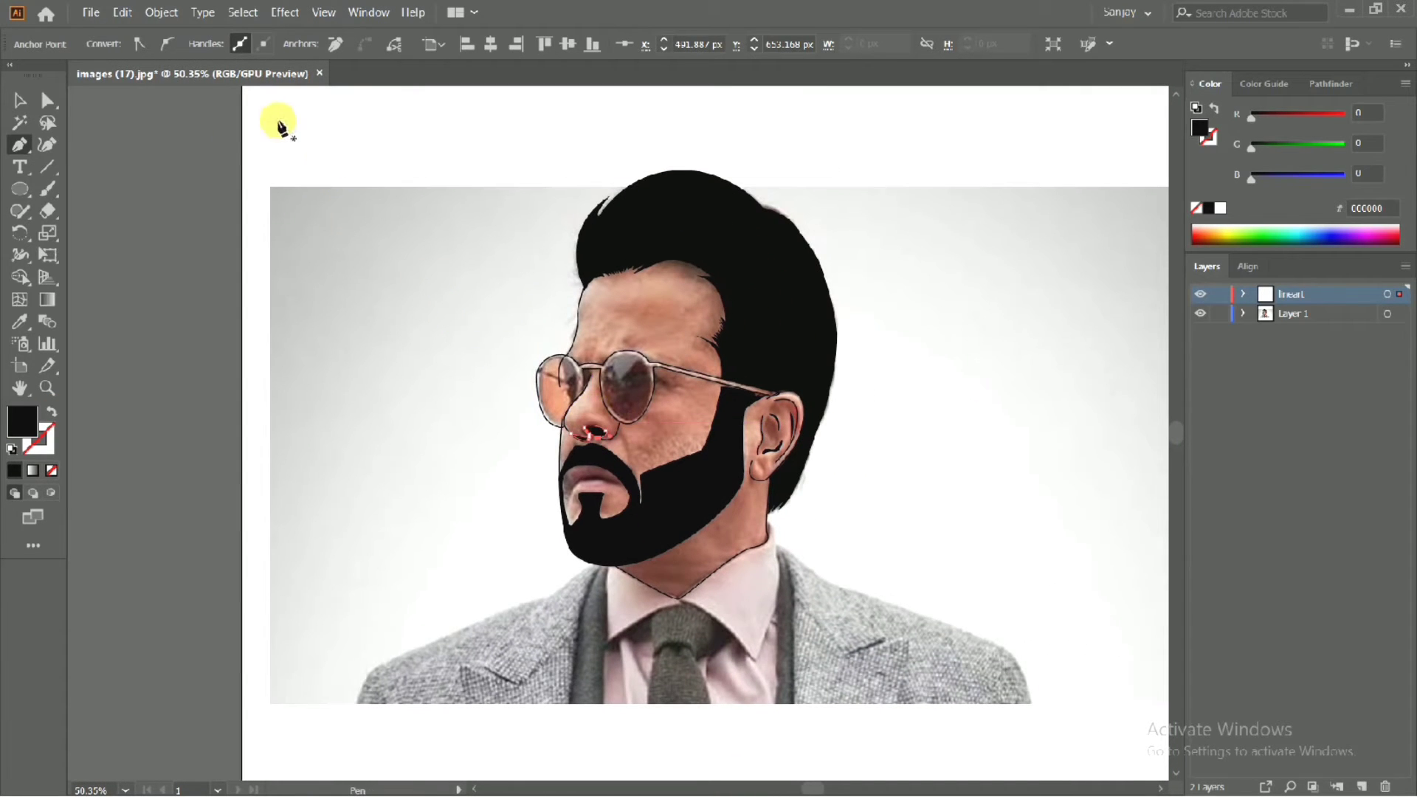
# - Toggle Layer 1 off and on to check the art, then activate the Lineart layer
pyautogui.press('v')
pyautogui.click(538, 465)
pyautogui.scroll(4, 765, 382)
pyautogui.click(1201, 314)
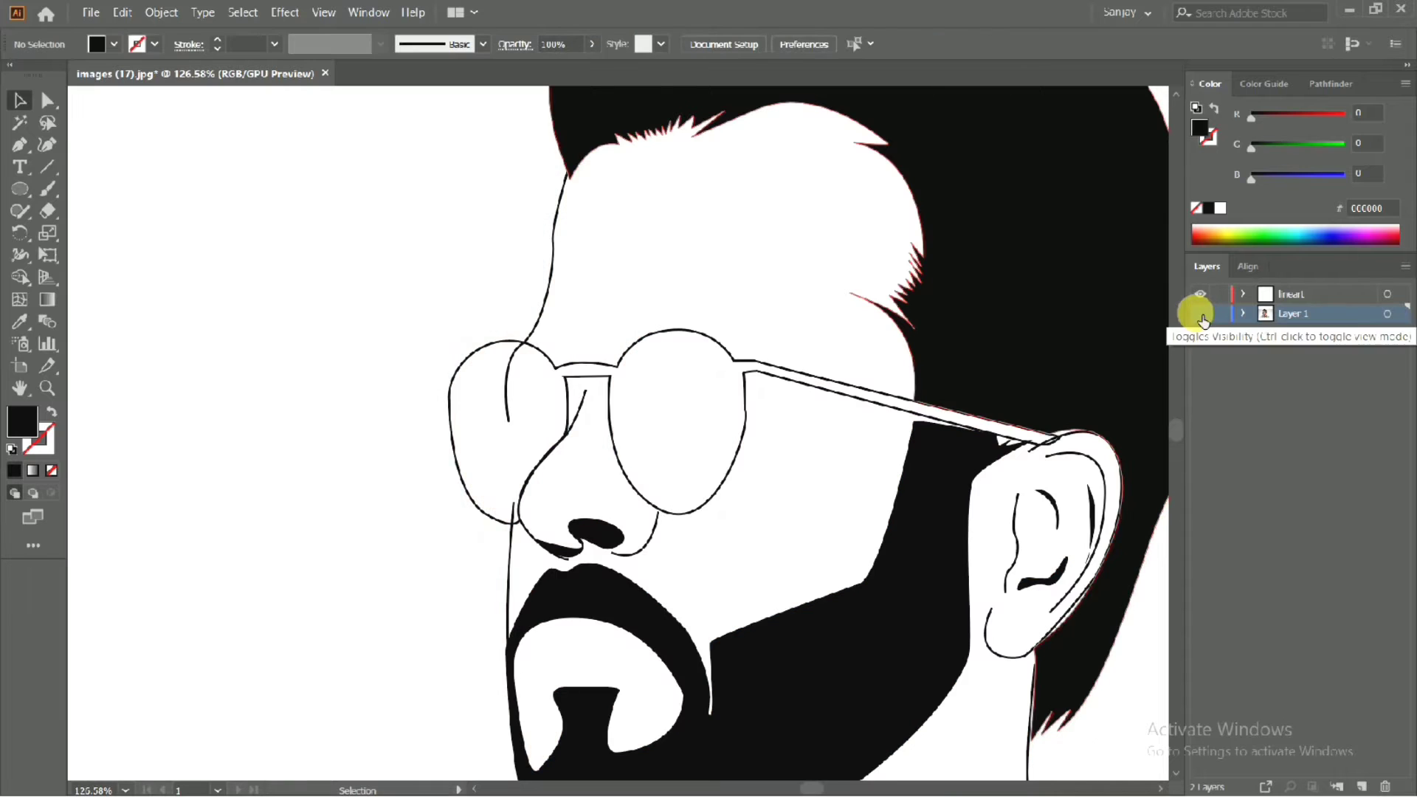
pyautogui.click(1201, 313)
pyautogui.scroll(-3, 426, 404)
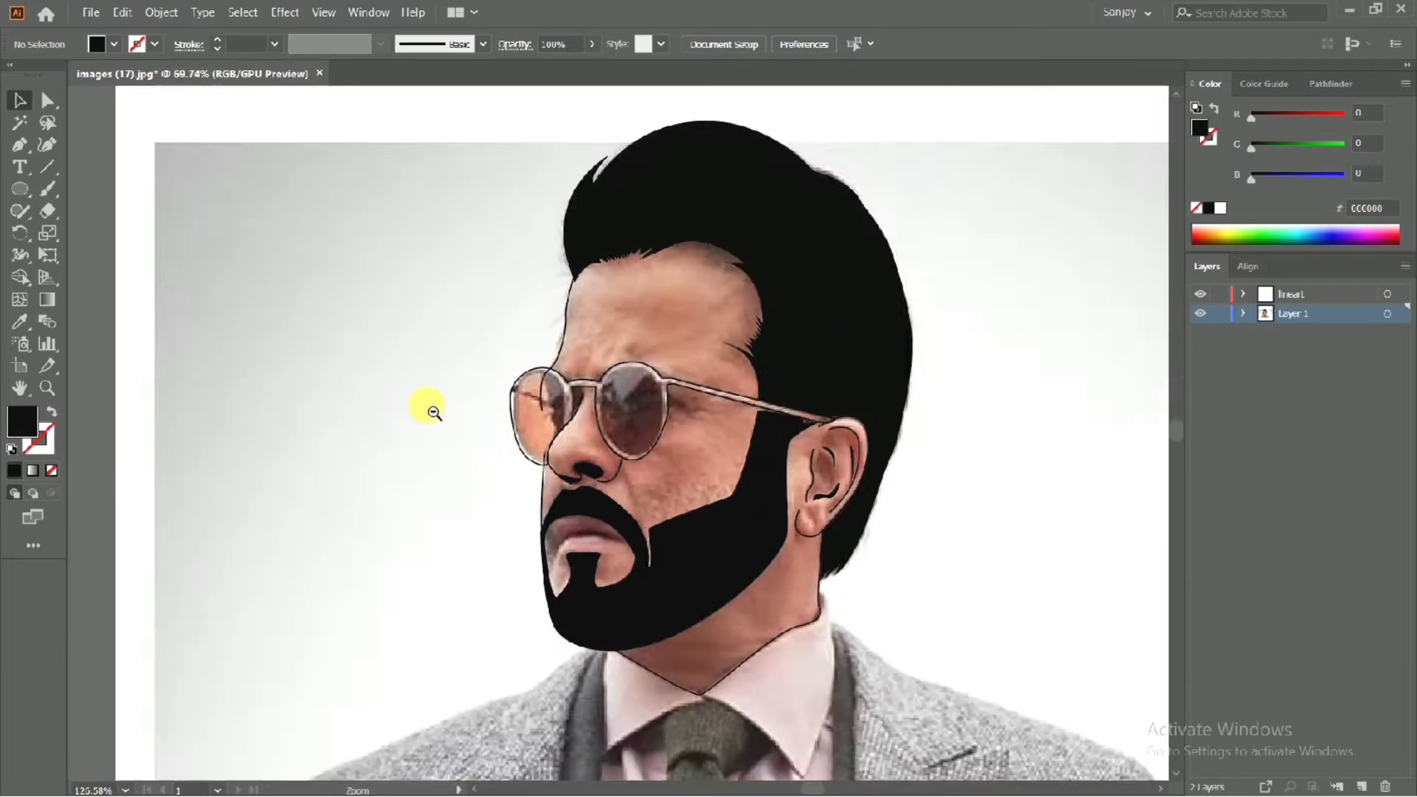
pyautogui.scroll(3, 668, 378)
pyautogui.scroll(2, 311, 329)
pyautogui.click(1344, 294)
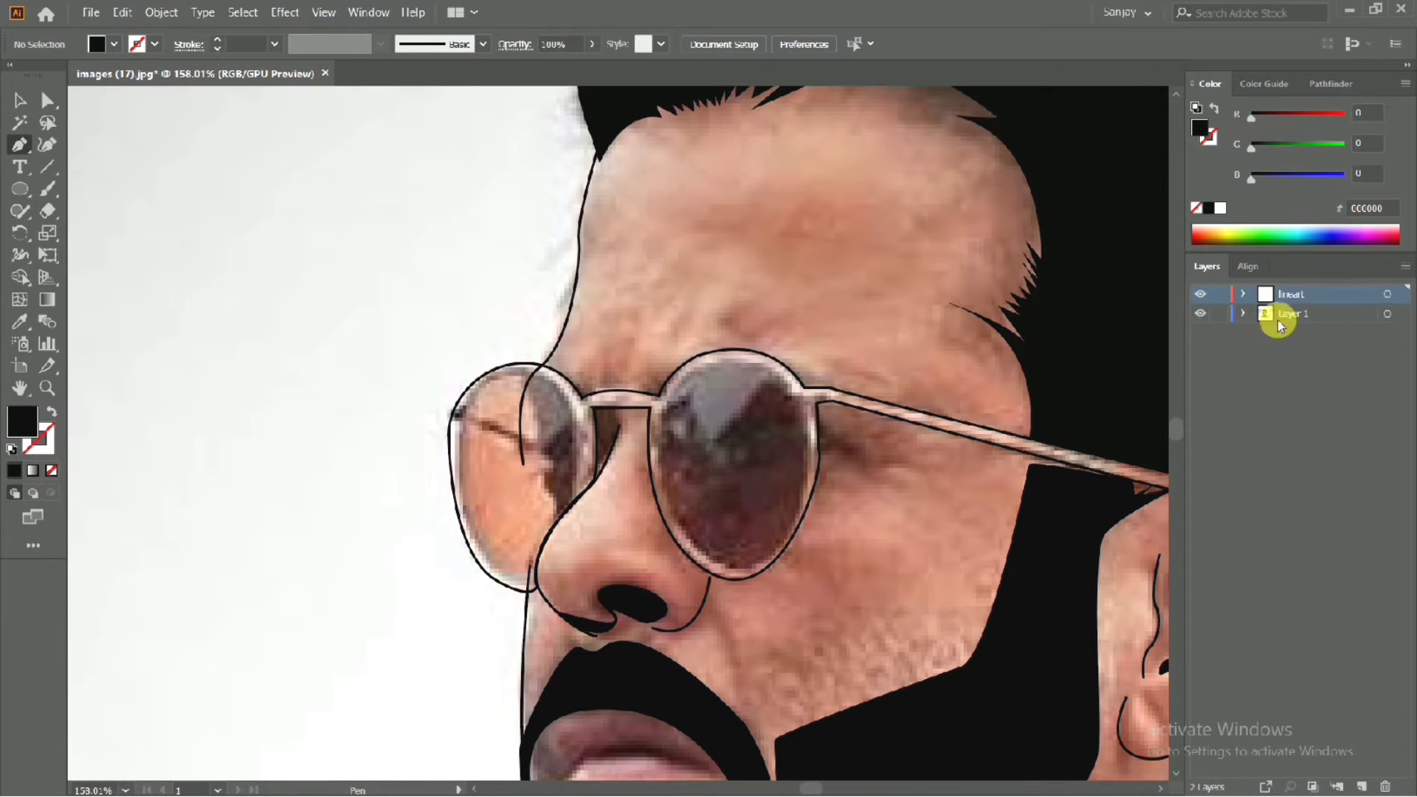
# - Trace a closed black fill shape along the left lens top and nose side
pyautogui.click(457, 412)
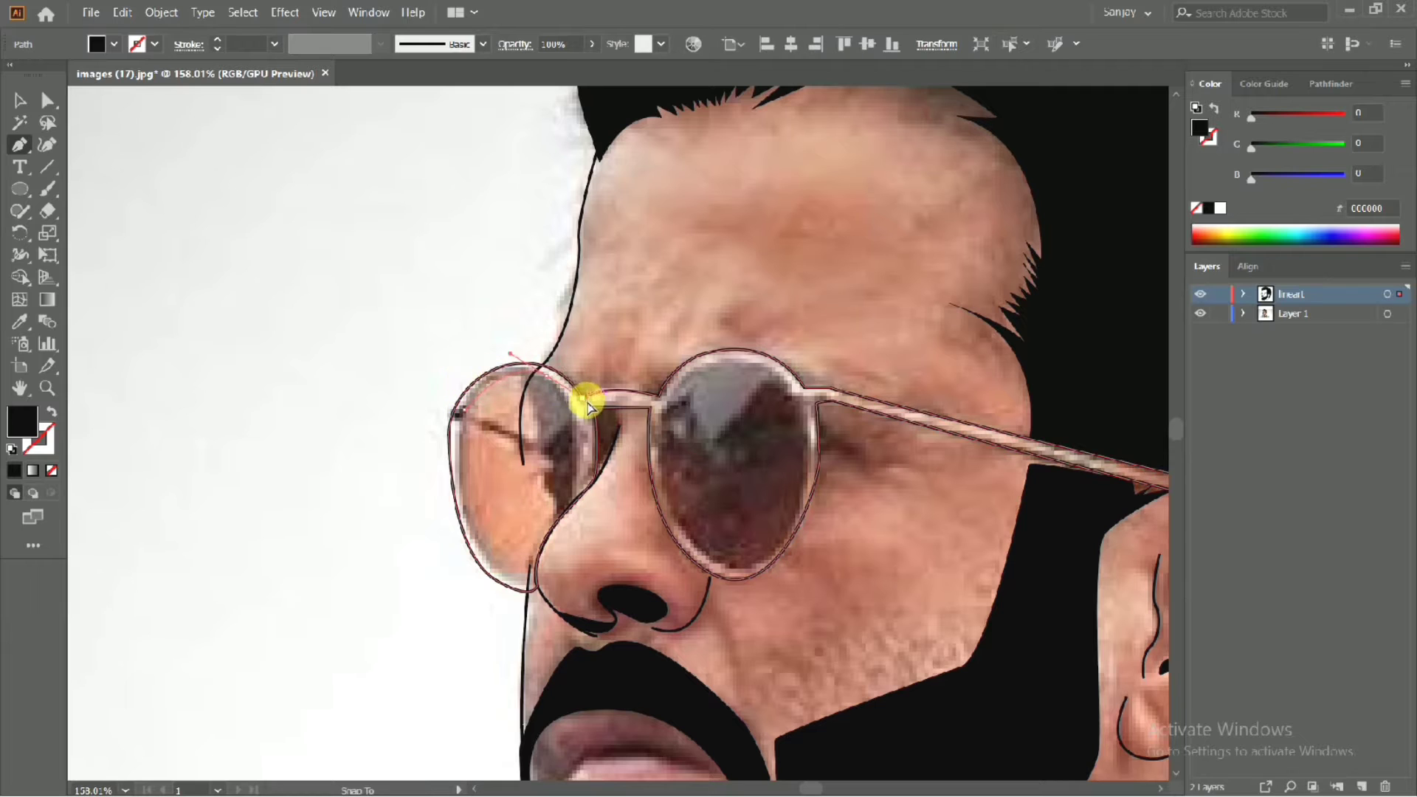
pyautogui.moveTo(558, 387); pyautogui.dragTo(624, 472)
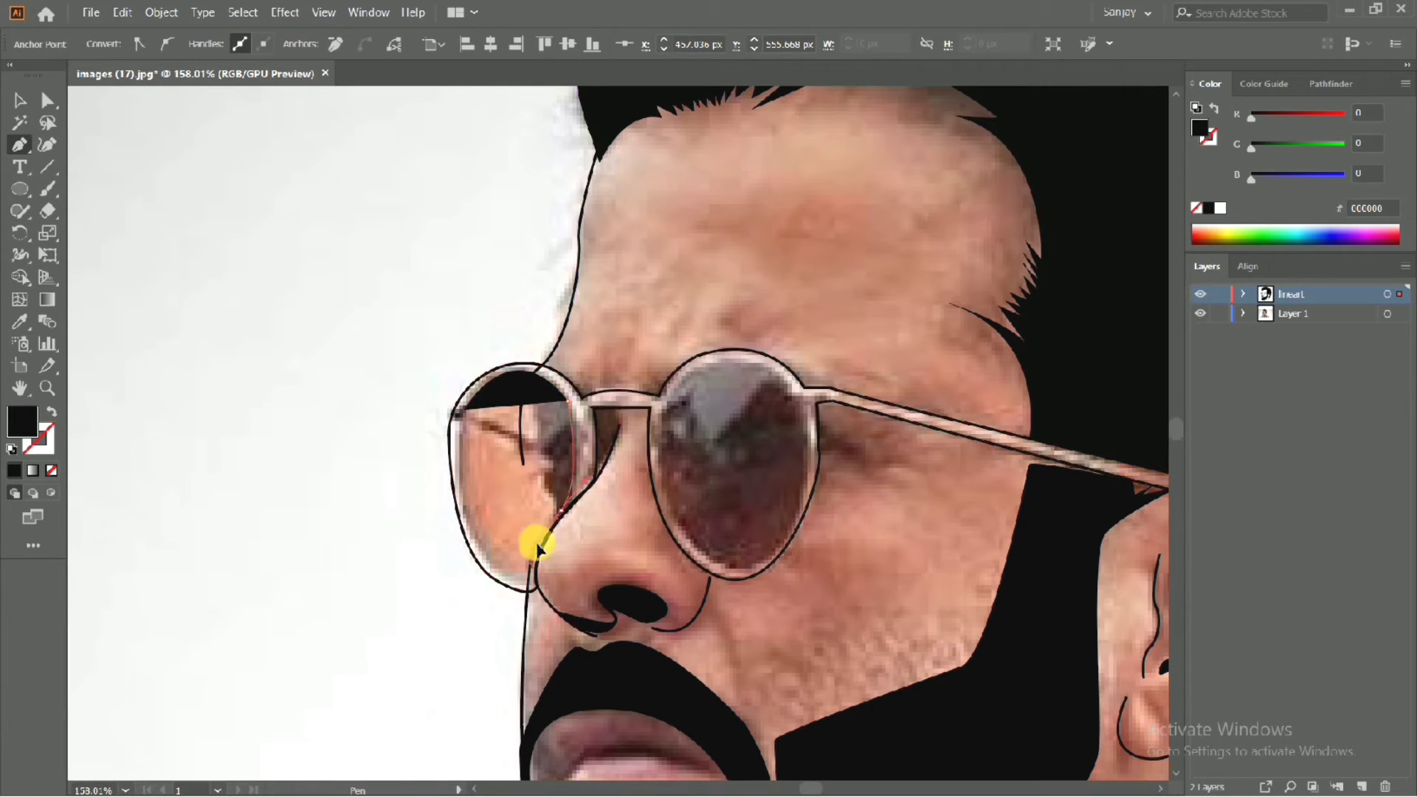
pyautogui.scroll(3, 536, 548)
pyautogui.moveTo(611, 478)
pyautogui.mouseDown()
pyautogui.moveTo(563, 538)
pyautogui.moveTo(553, 664)
pyautogui.mouseUp()
pyautogui.click(529, 623)
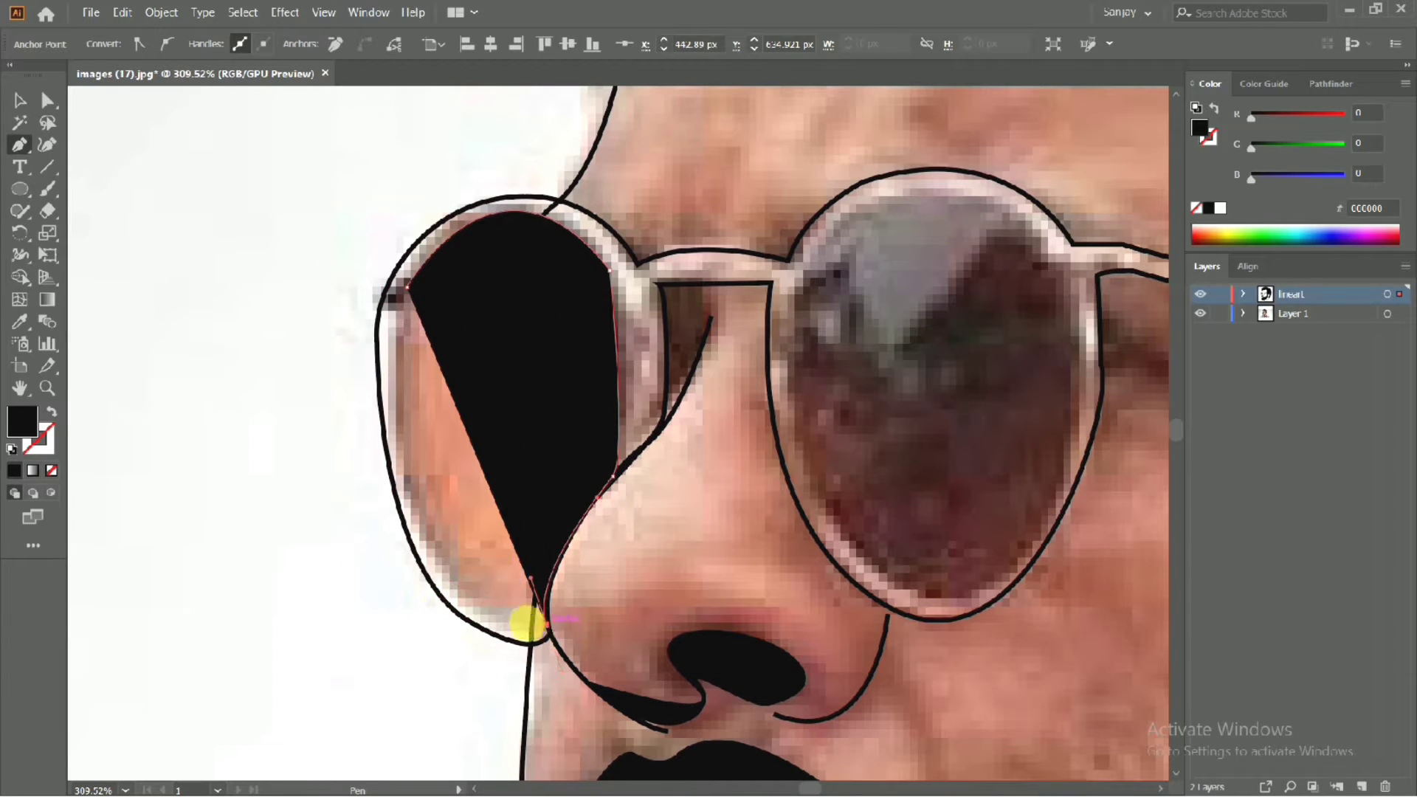
pyautogui.click(467, 601)
pyautogui.moveTo(408, 286); pyautogui.dragTo(452, 258)
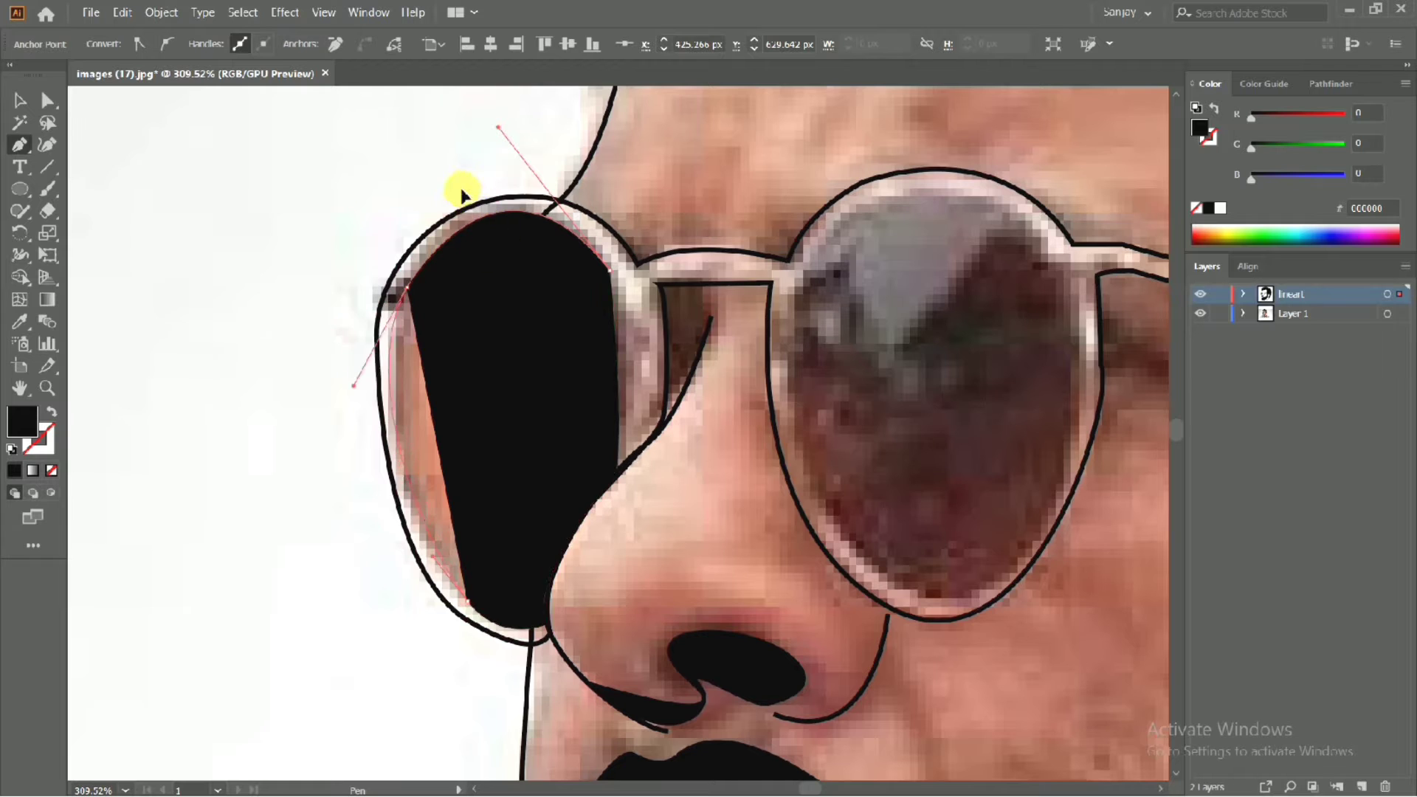
pyautogui.scroll(-3, 393, 228)
pyautogui.scroll(4, 459, 620)
pyautogui.scroll(-2, 402, 570)
# - Refine the left lens fill with curved points at the nose base and upper-left edge
pyautogui.moveTo(541, 631); pyautogui.dragTo(469, 661)
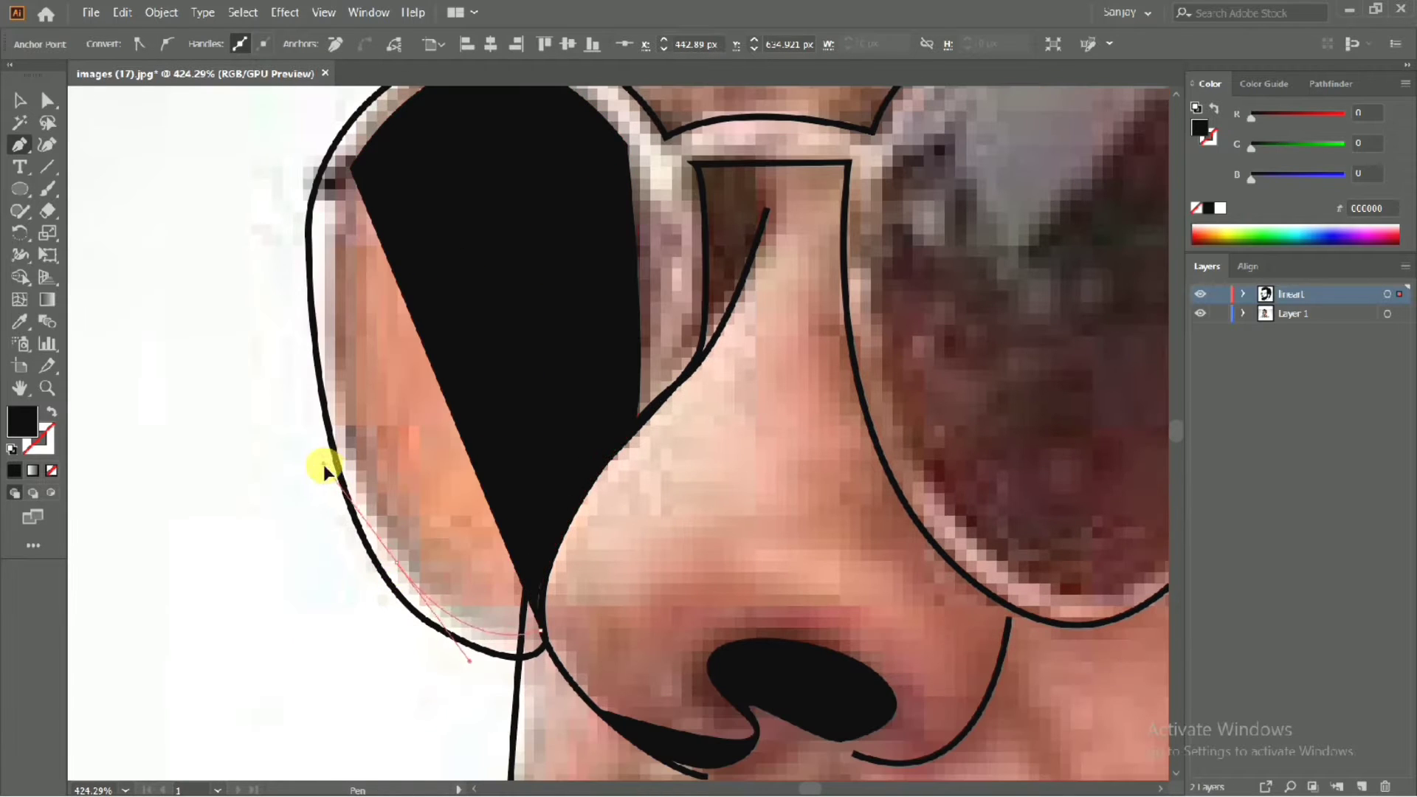
pyautogui.click(323, 464)
pyautogui.scroll(-2, 338, 174)
pyautogui.scroll(2, 383, 164)
pyautogui.scroll(-3, 572, 389)
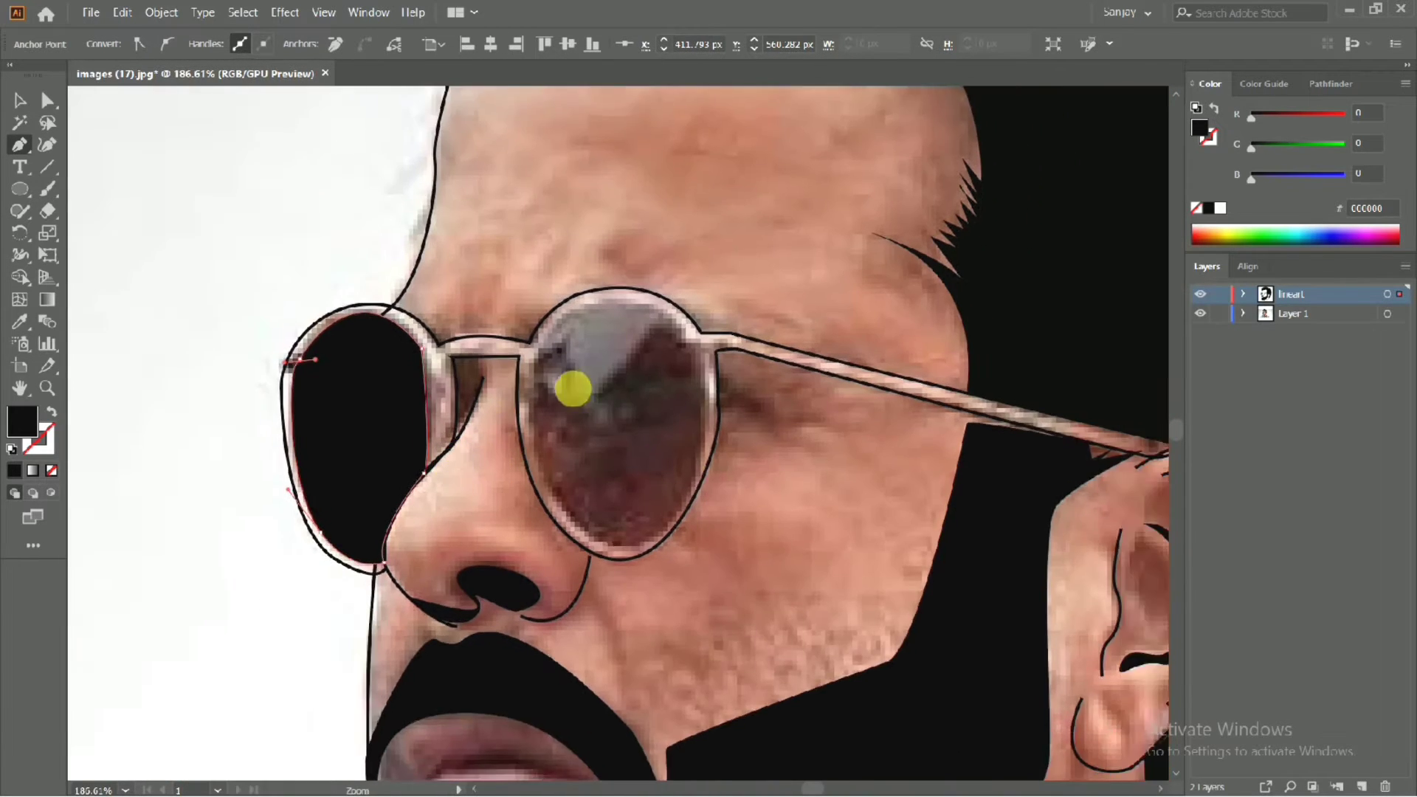
pyautogui.scroll(1, 573, 389)
pyautogui.scroll(1, 427, 353)
pyautogui.moveTo(170, 361); pyautogui.dragTo(203, 329)
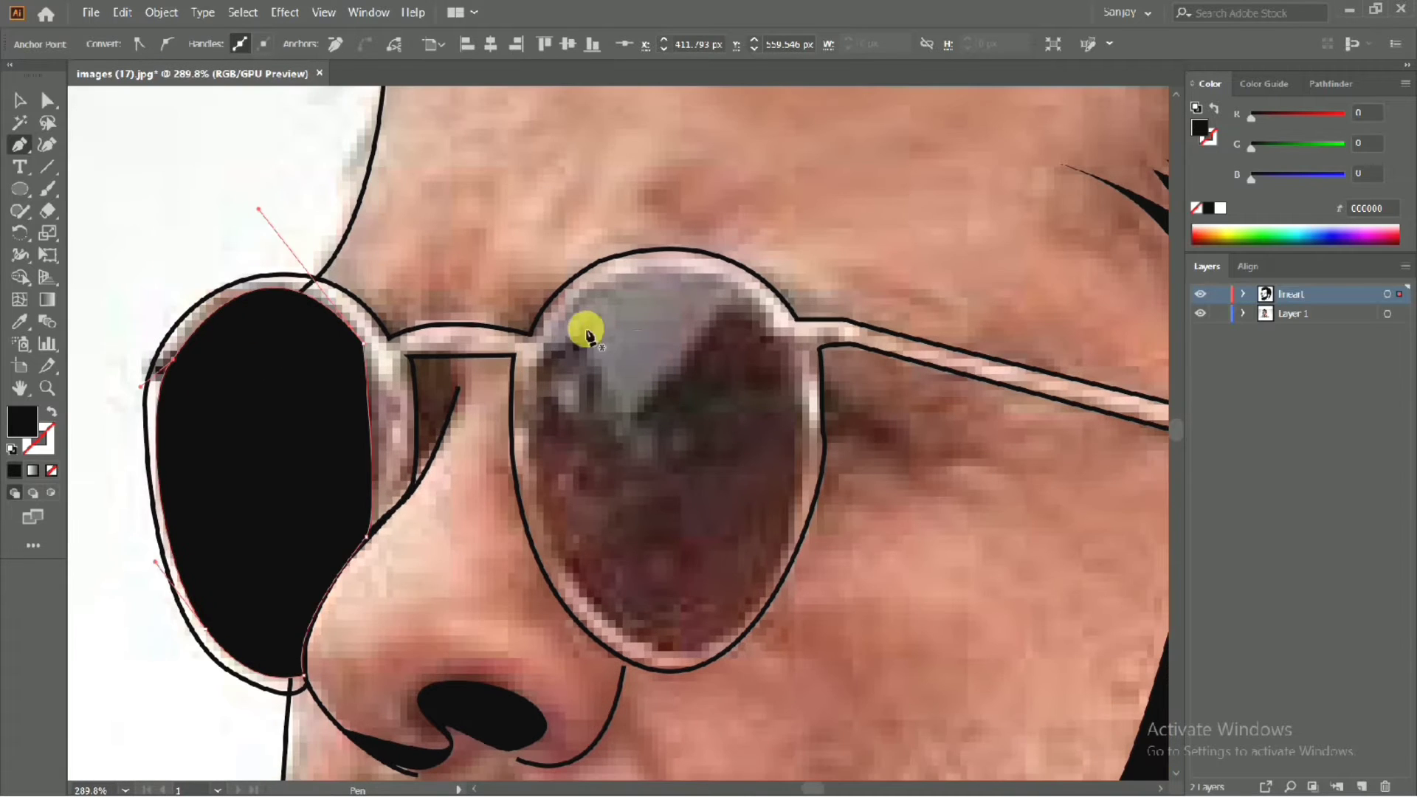
# - Draw a black fill shape in the right lens and check it with the photo hidden
pyautogui.click(539, 345)
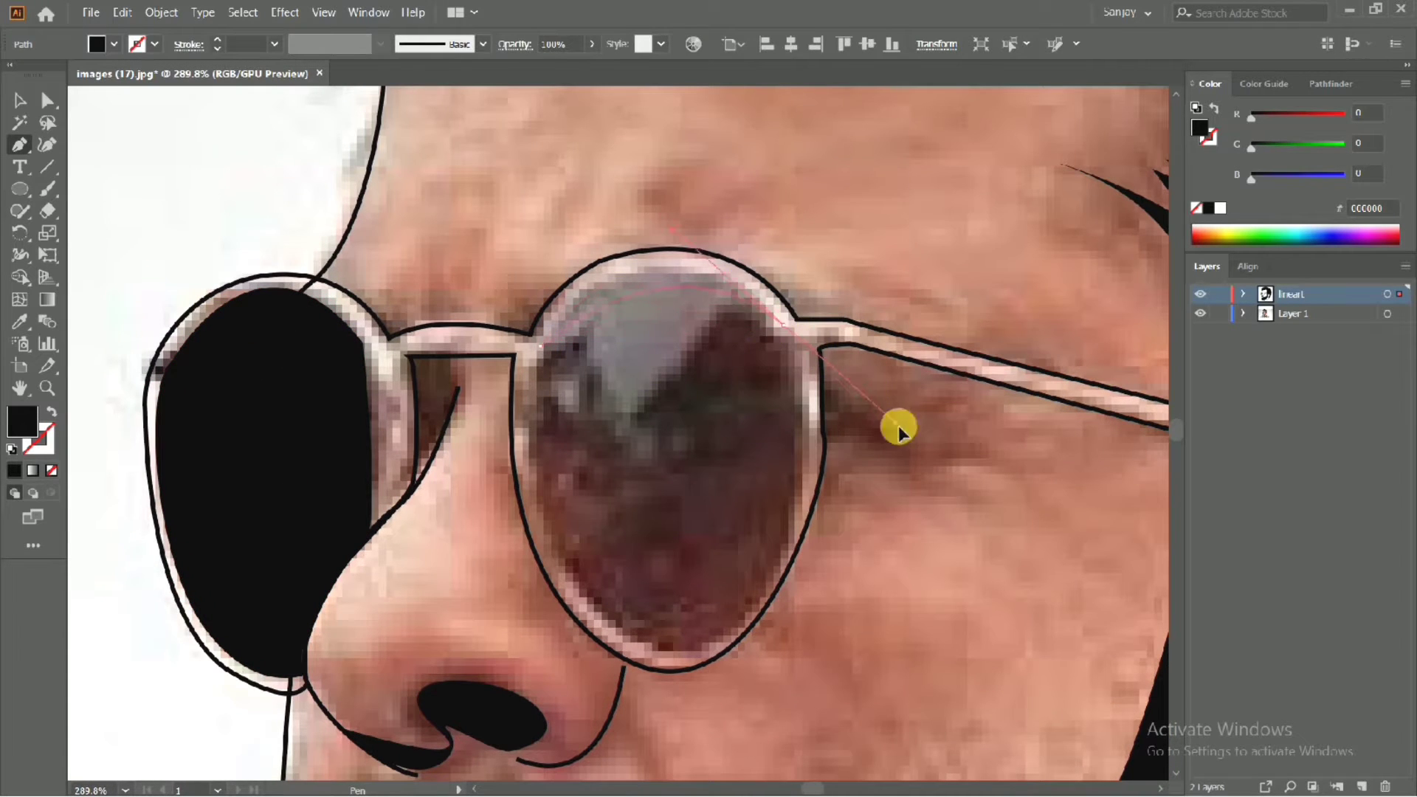
pyautogui.moveTo(898, 432); pyautogui.dragTo(921, 469)
pyautogui.moveTo(791, 541); pyautogui.dragTo(763, 594)
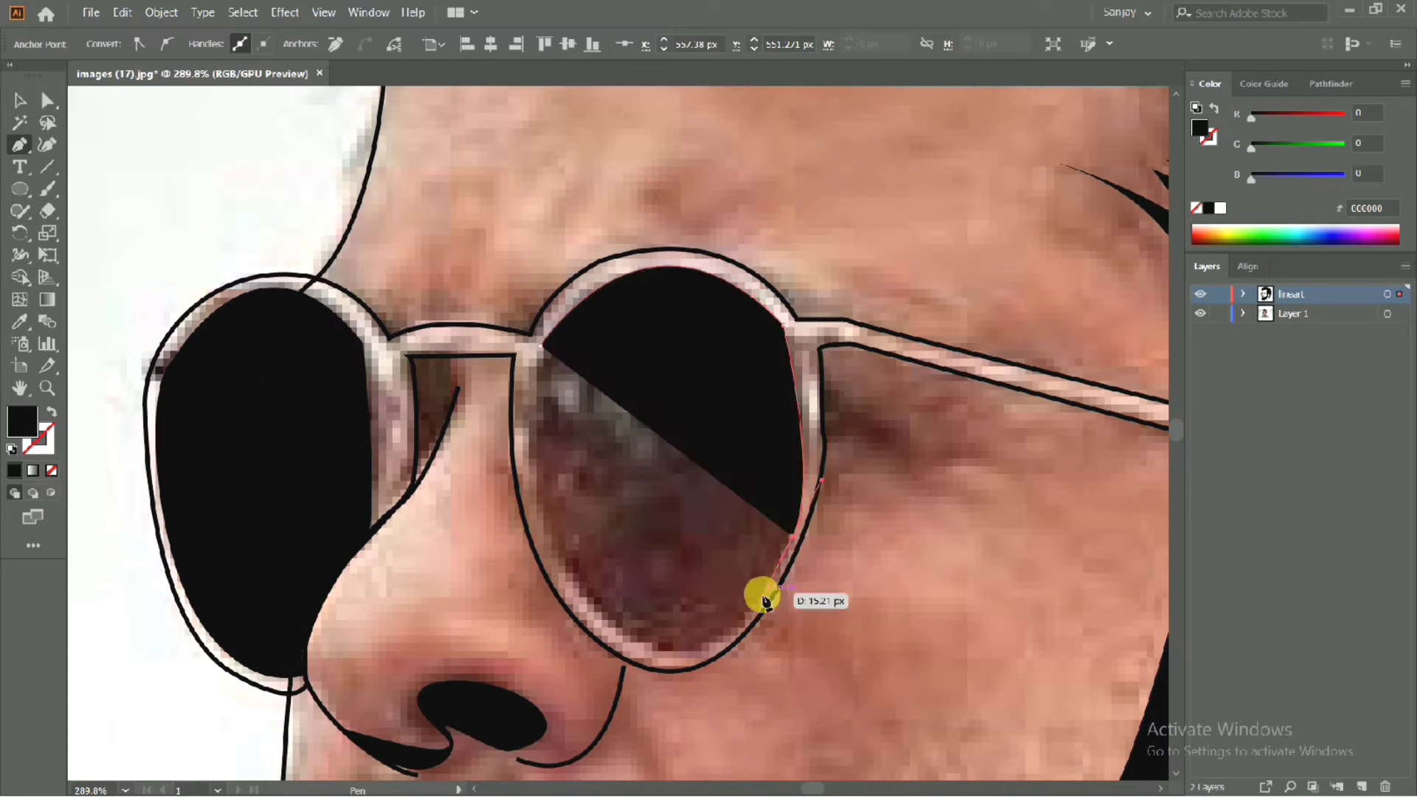
pyautogui.moveTo(538, 347); pyautogui.dragTo(536, 354)
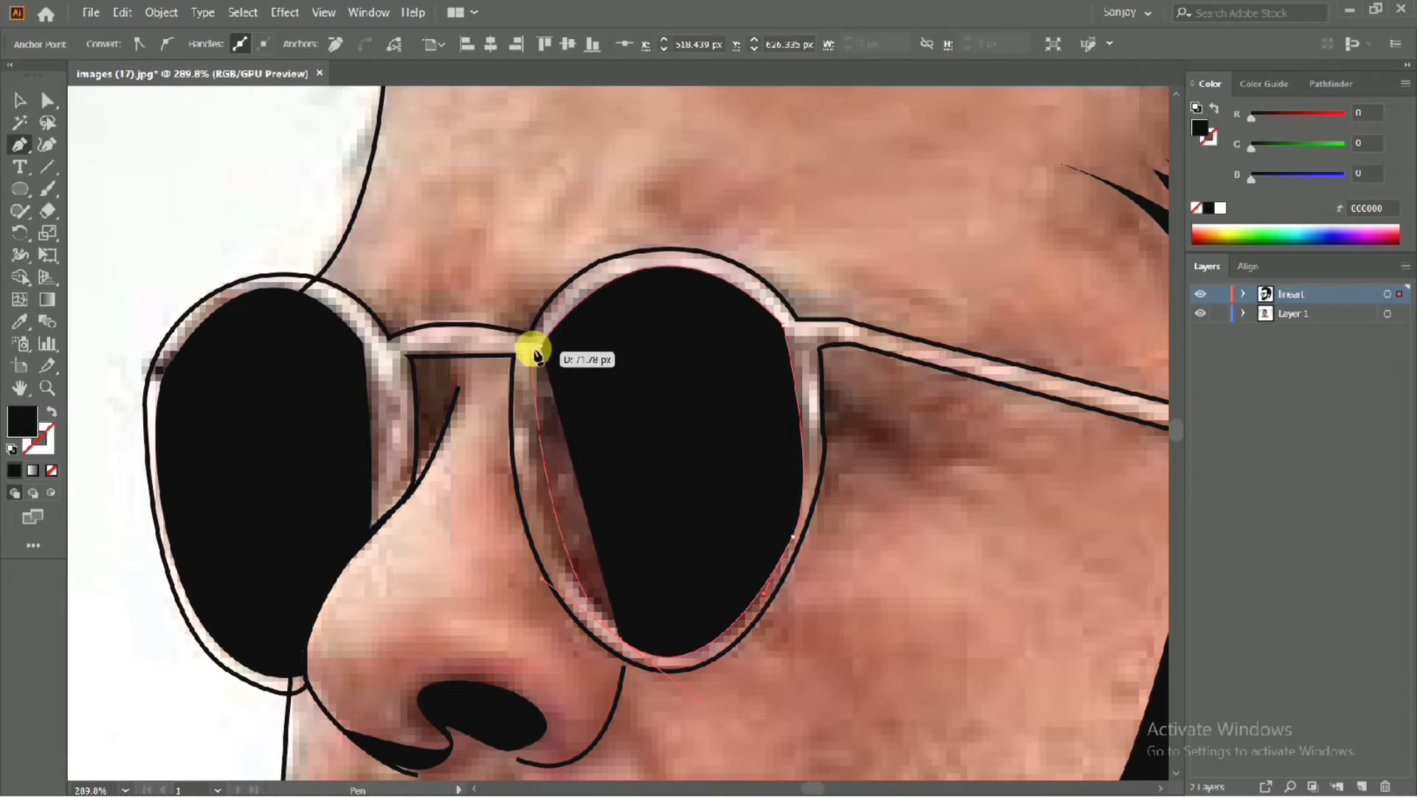
pyautogui.hotkey('ctrl', '0')
pyautogui.click(1200, 313)
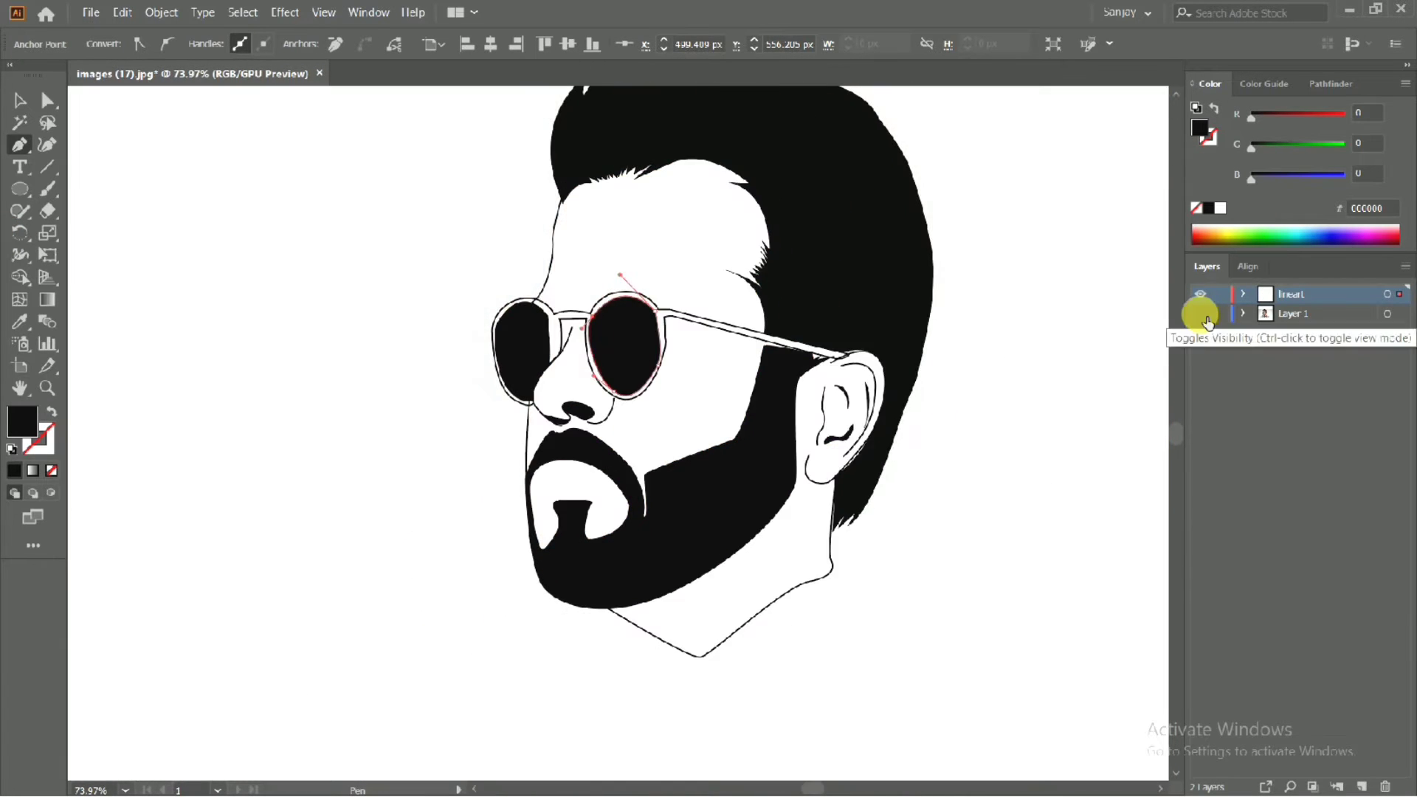
pyautogui.click(701, 365)
pyautogui.moveTo(536, 400); pyautogui.dragTo(639, 341)
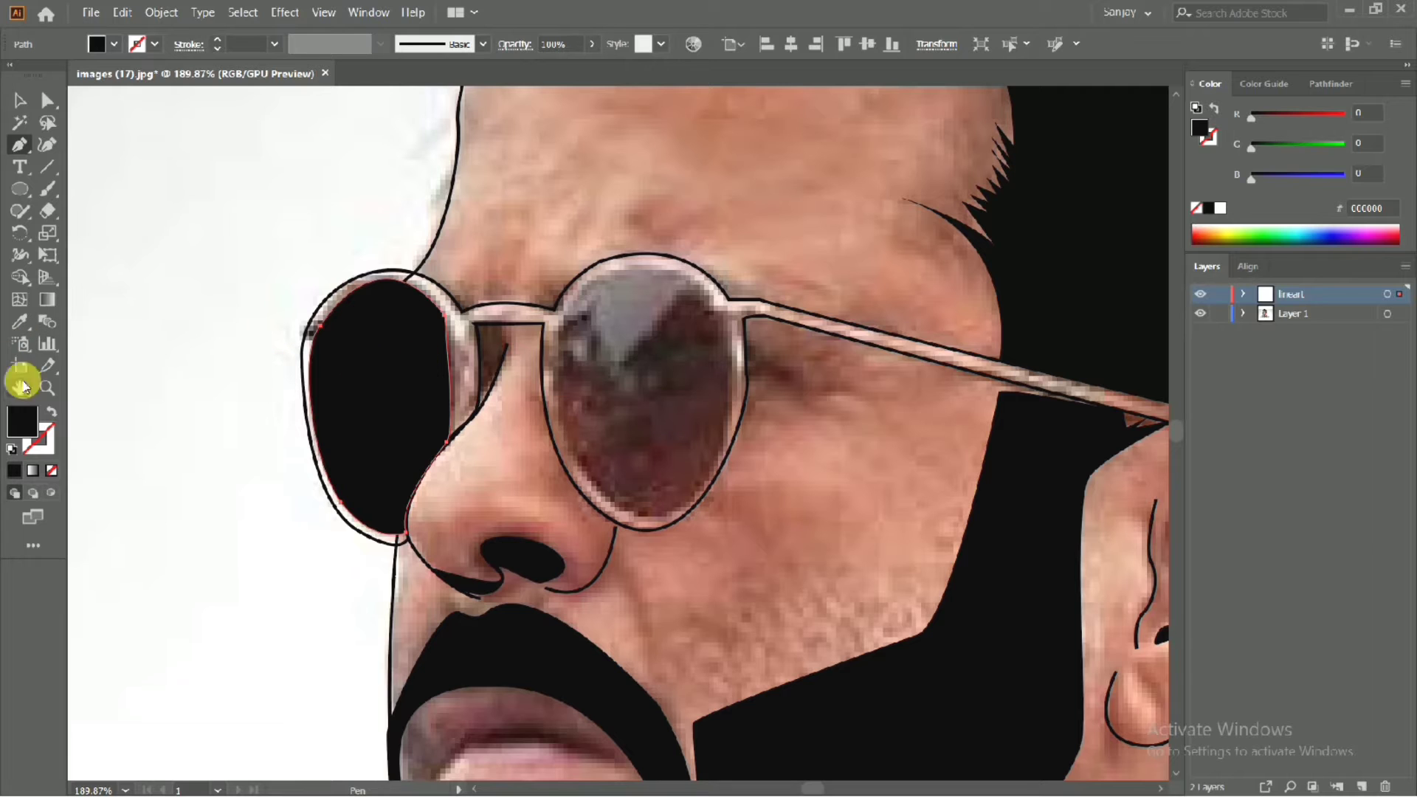
# - Draw a black ellipse over the right lens and select the sunglasses line art
pyautogui.moveTo(555, 262); pyautogui.dragTo(721, 488)
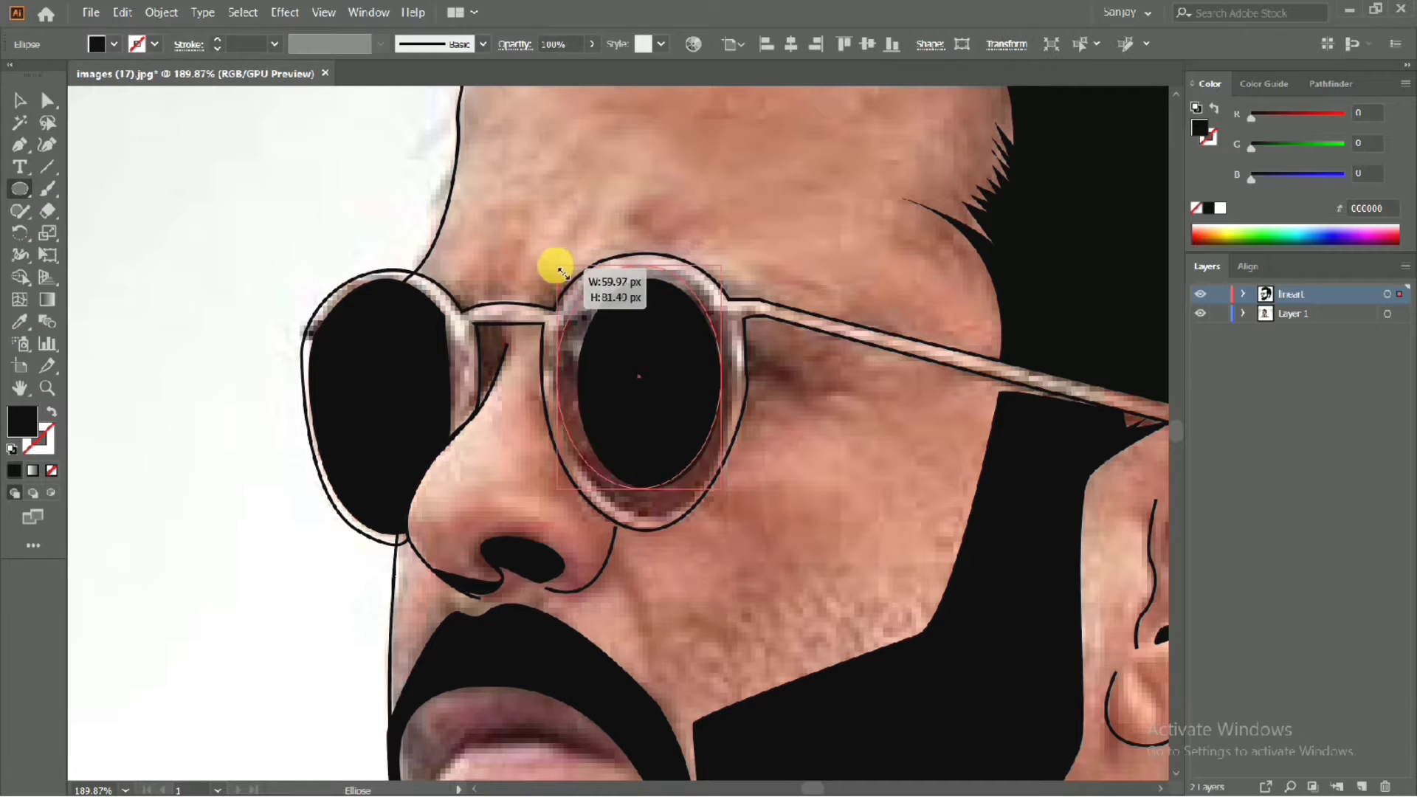
pyautogui.scroll(-2, 729, 488)
pyautogui.scroll(-2, 649, 516)
pyautogui.click(20, 99)
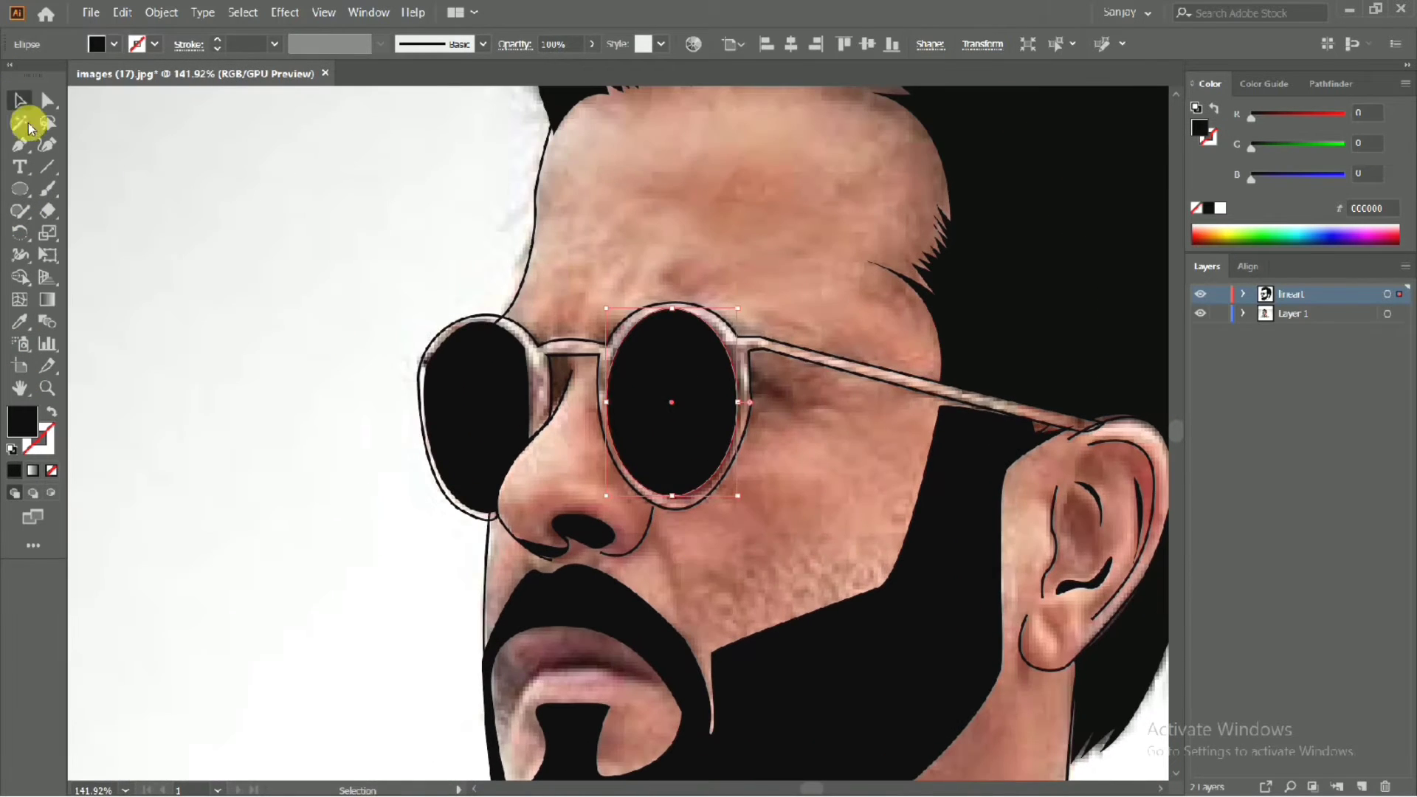
pyautogui.keyDown('ctrl'); pyautogui.keyDown('alt'); pyautogui.click(465, 242); pyautogui.keyUp('alt'); pyautogui.keyUp('ctrl')
pyautogui.click(679, 299)
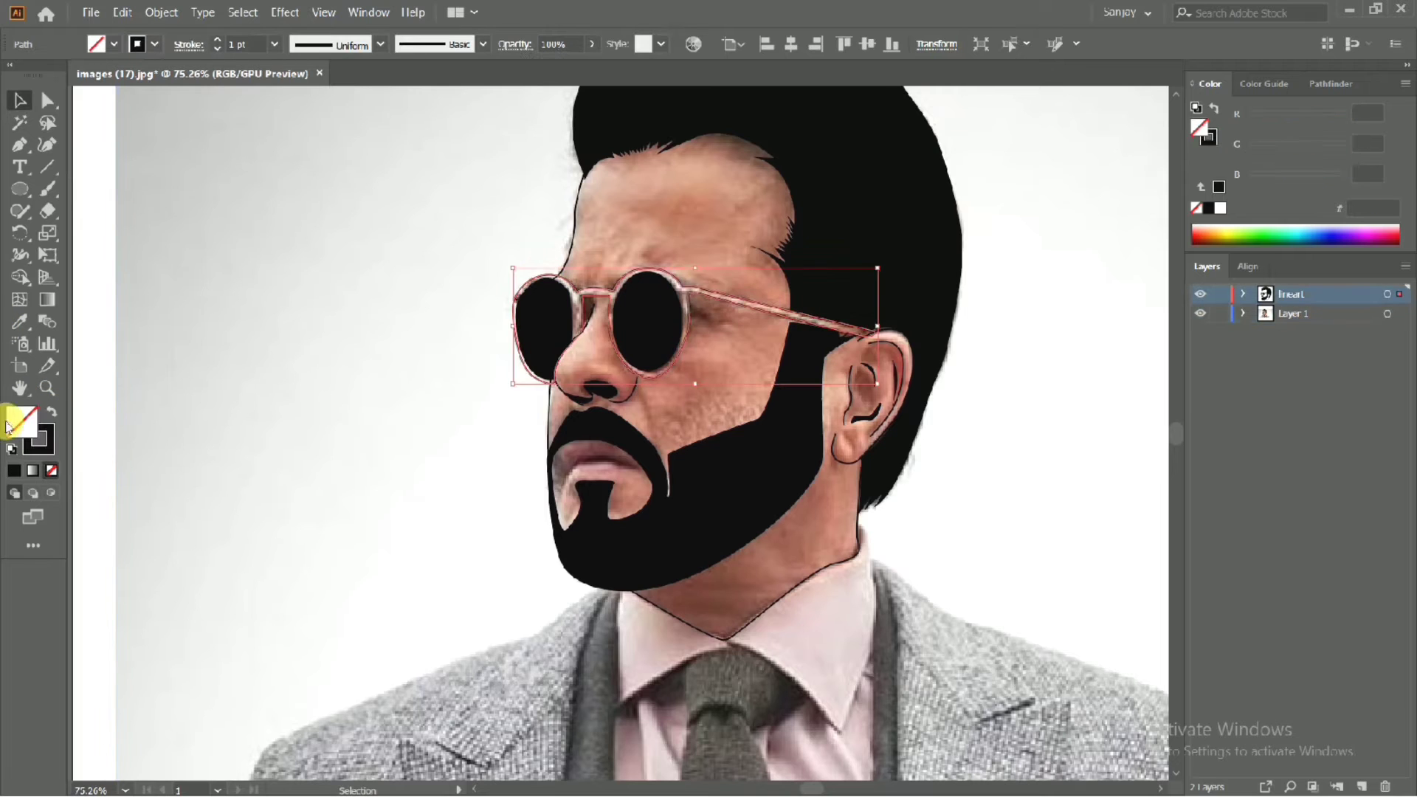
# - Set the sunglasses stroke to dark red 9e0000 and review the whole artboard
pyautogui.doubleClick(38, 439)
pyautogui.click(699, 372)
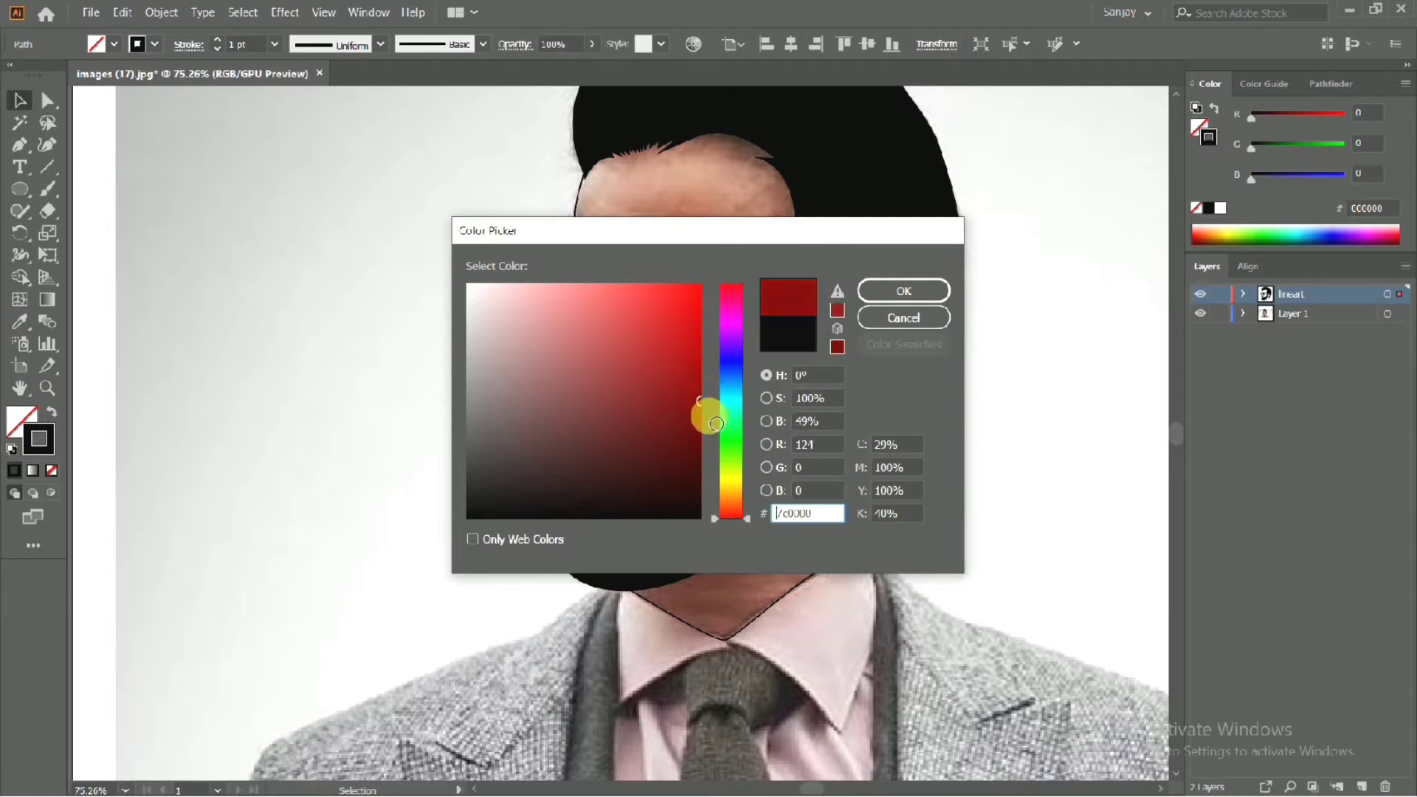
pyautogui.press('Return')
pyautogui.click(940, 285)
pyautogui.hotkey('ctrl', '0')
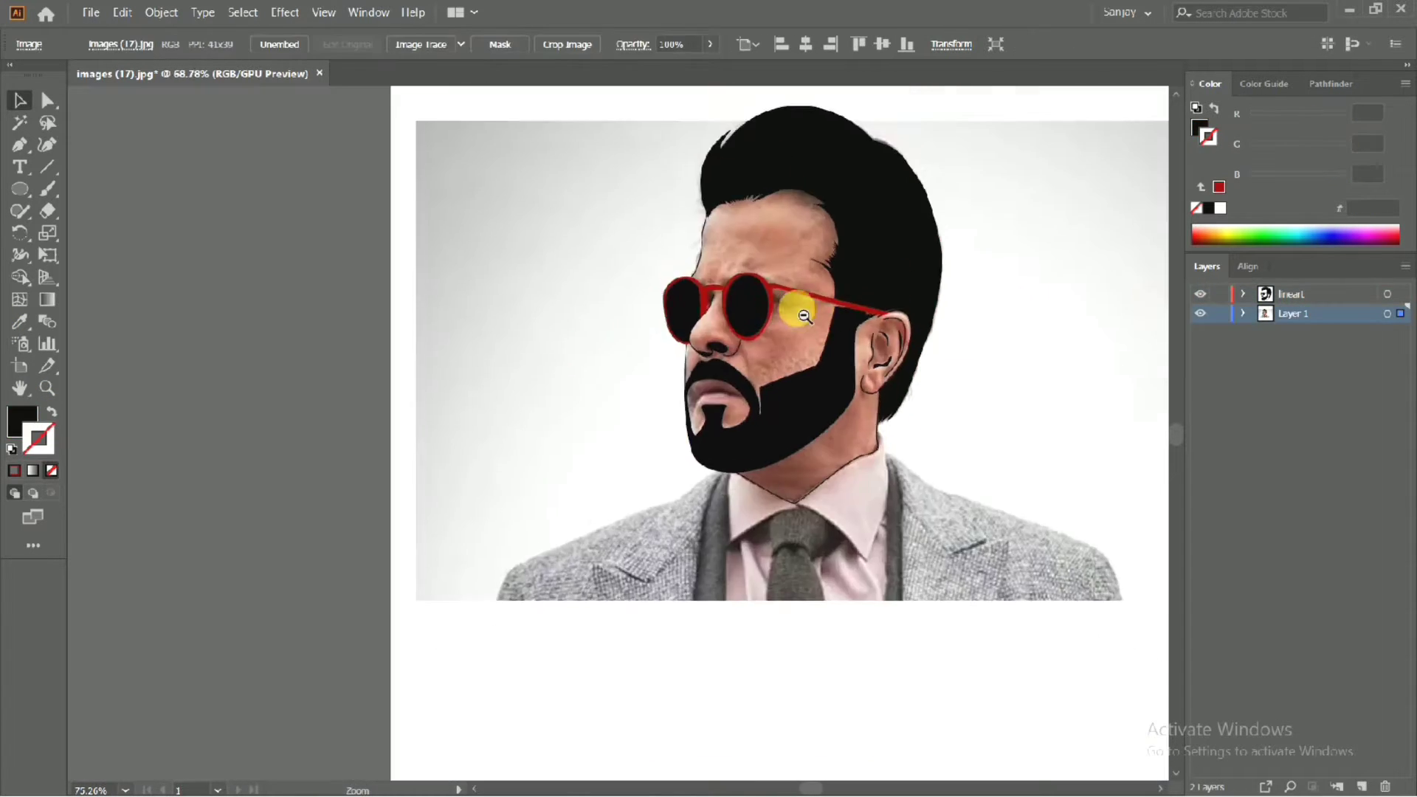
pyautogui.click(1201, 314)
pyautogui.scroll(5, 757, 456)
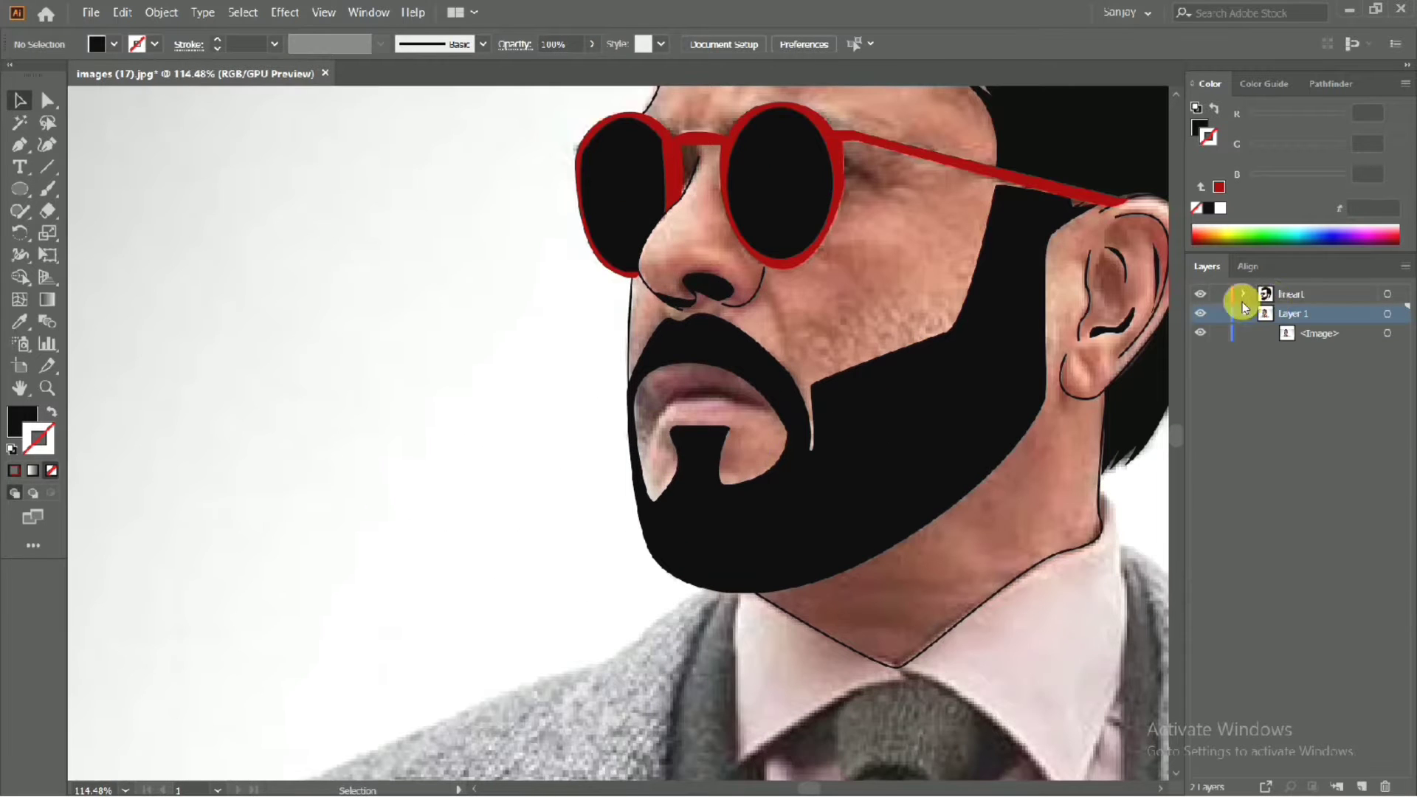
pyautogui.click(1242, 313)
pyautogui.click(1291, 294)
pyautogui.scroll(-2, 723, 369)
pyautogui.press('p')
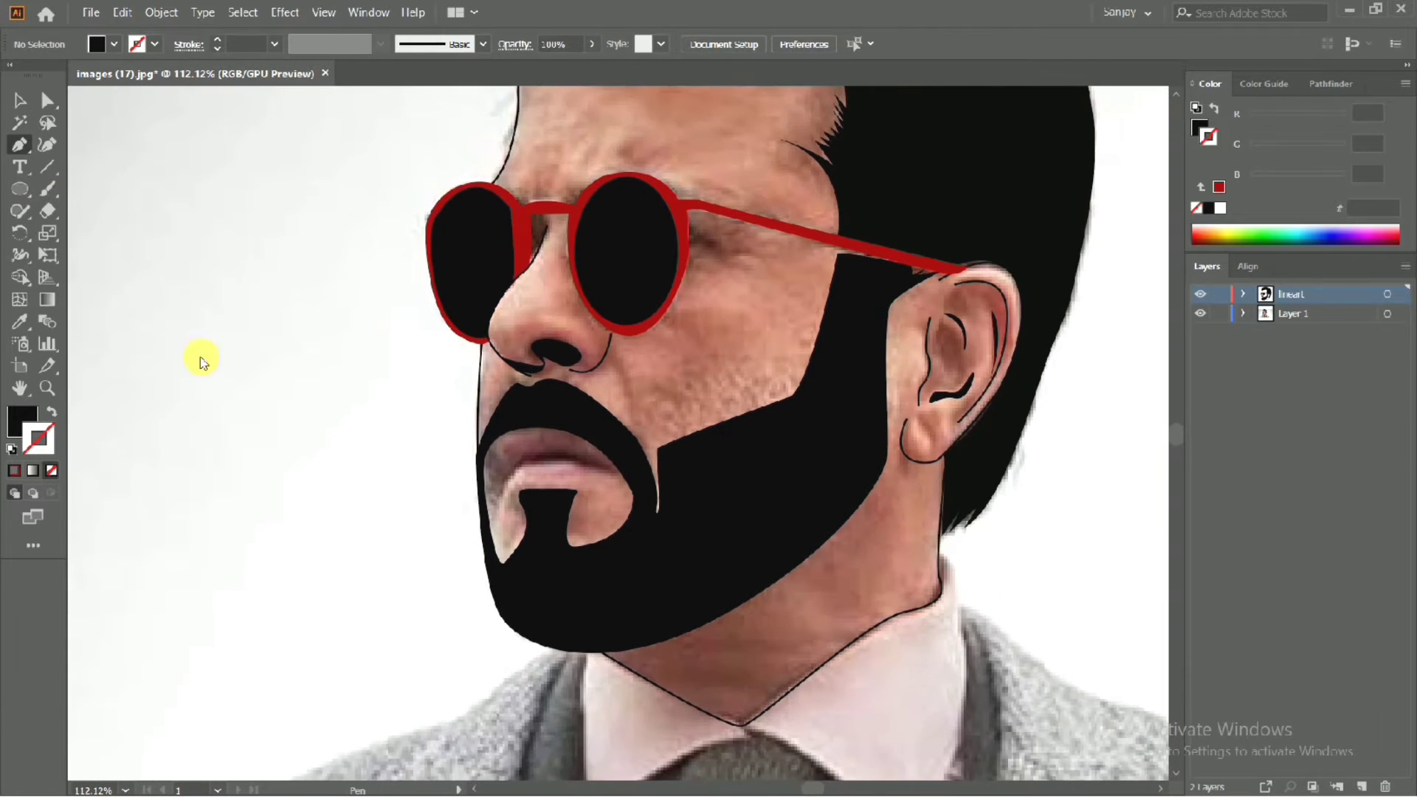
pyautogui.click(496, 508)
pyautogui.moveTo(545, 493); pyautogui.dragTo(573, 497)
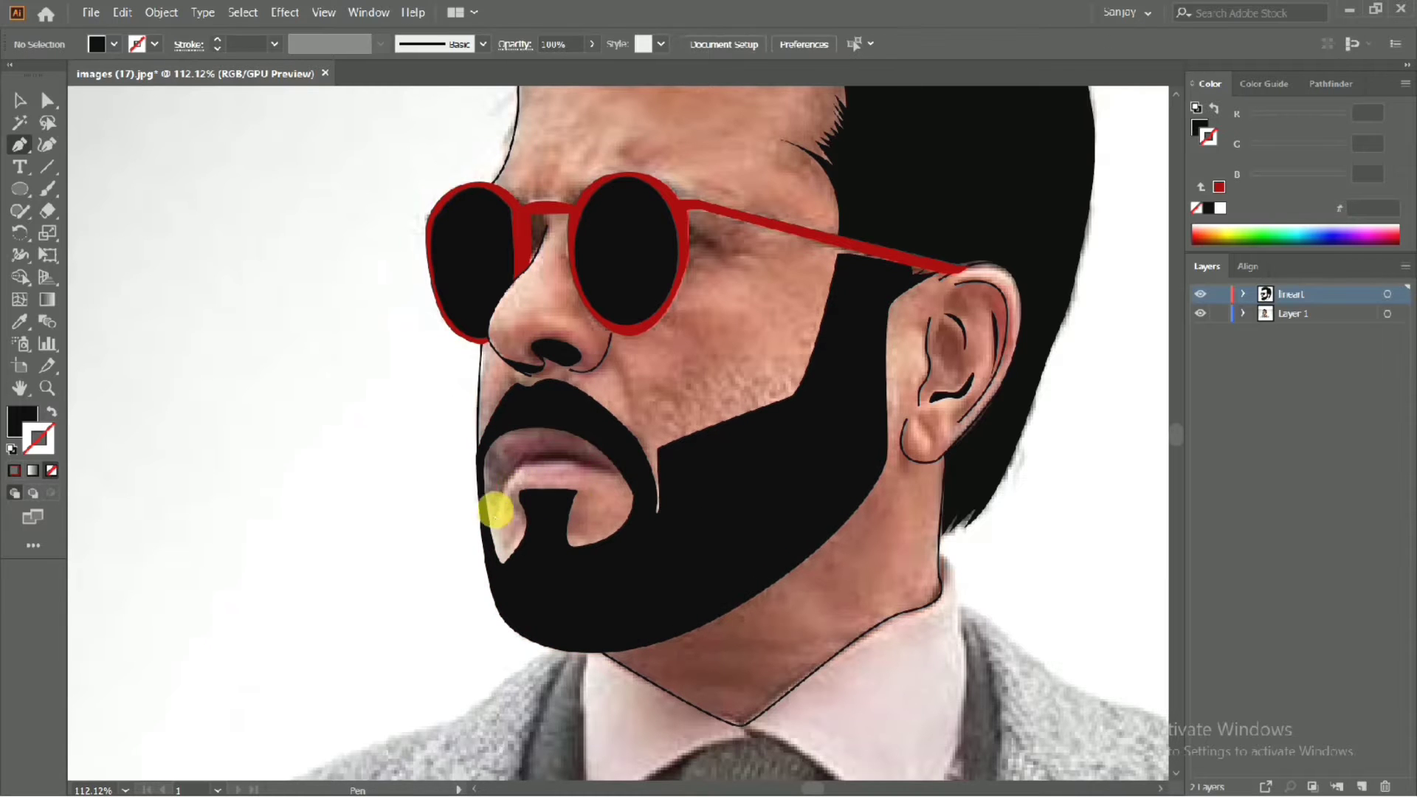
pyautogui.click(496, 513)
pyautogui.keyDown('ctrl'); pyautogui.click(492, 504); pyautogui.keyUp('ctrl')
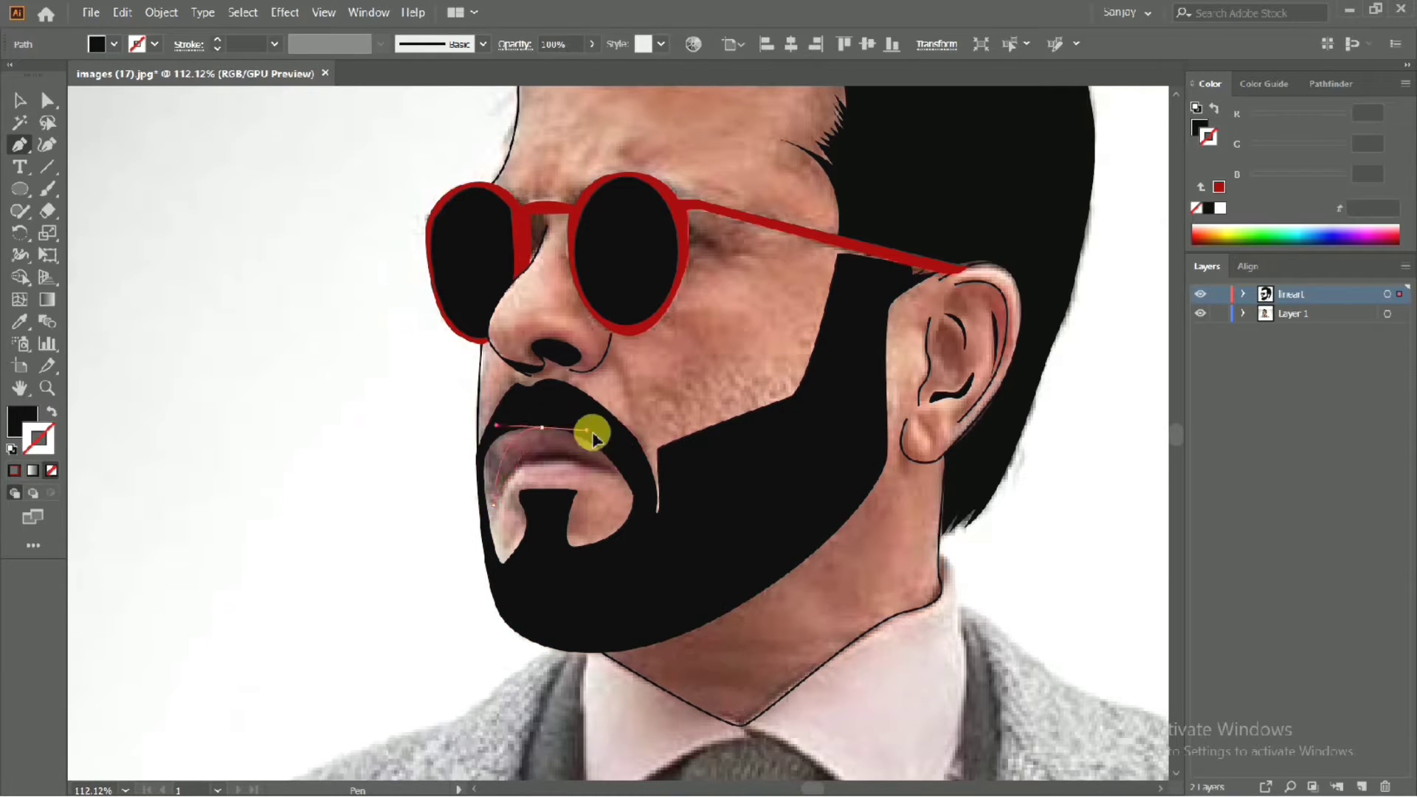
pyautogui.hscroll(-3, 499, 358)
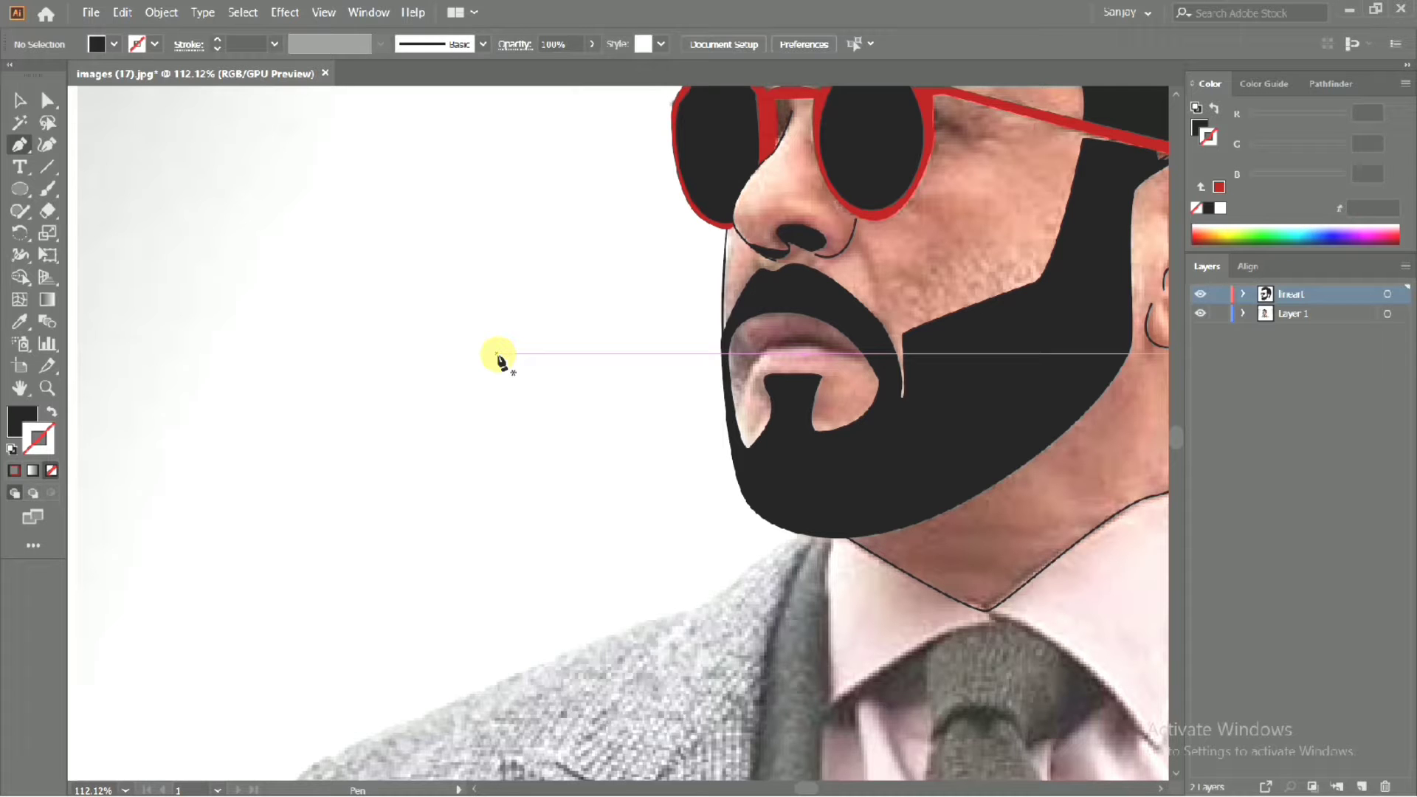
pyautogui.hotkey('ctrl', '0')
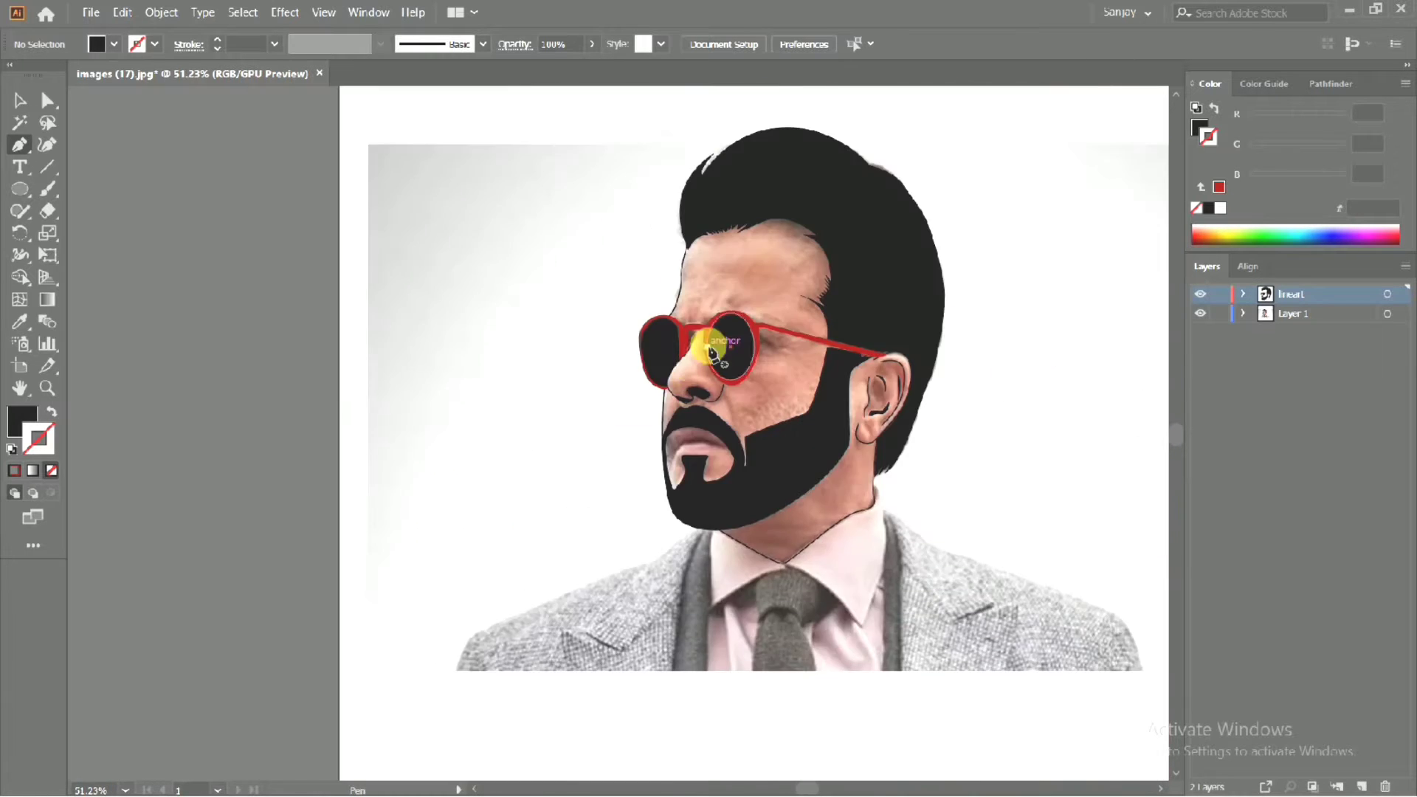
pyautogui.scroll(5, 771, 428)
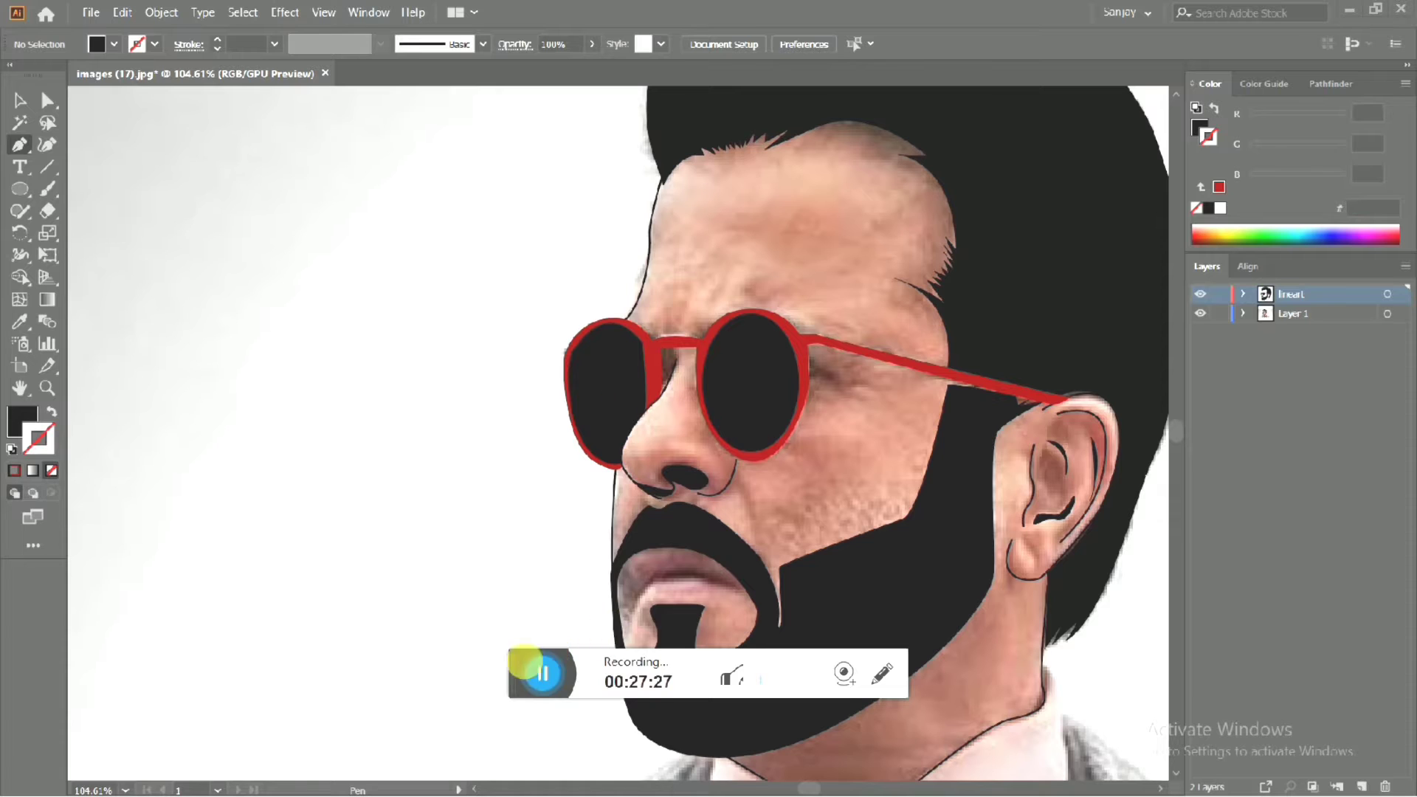
# - Try fill colours on the sunglasses, sampling a dark colour with the Eyedropper
pyautogui.click(797, 354)
pyautogui.doubleClick(22, 421)
pyautogui.click(907, 288)
pyautogui.press('i')
pyautogui.click(591, 378)
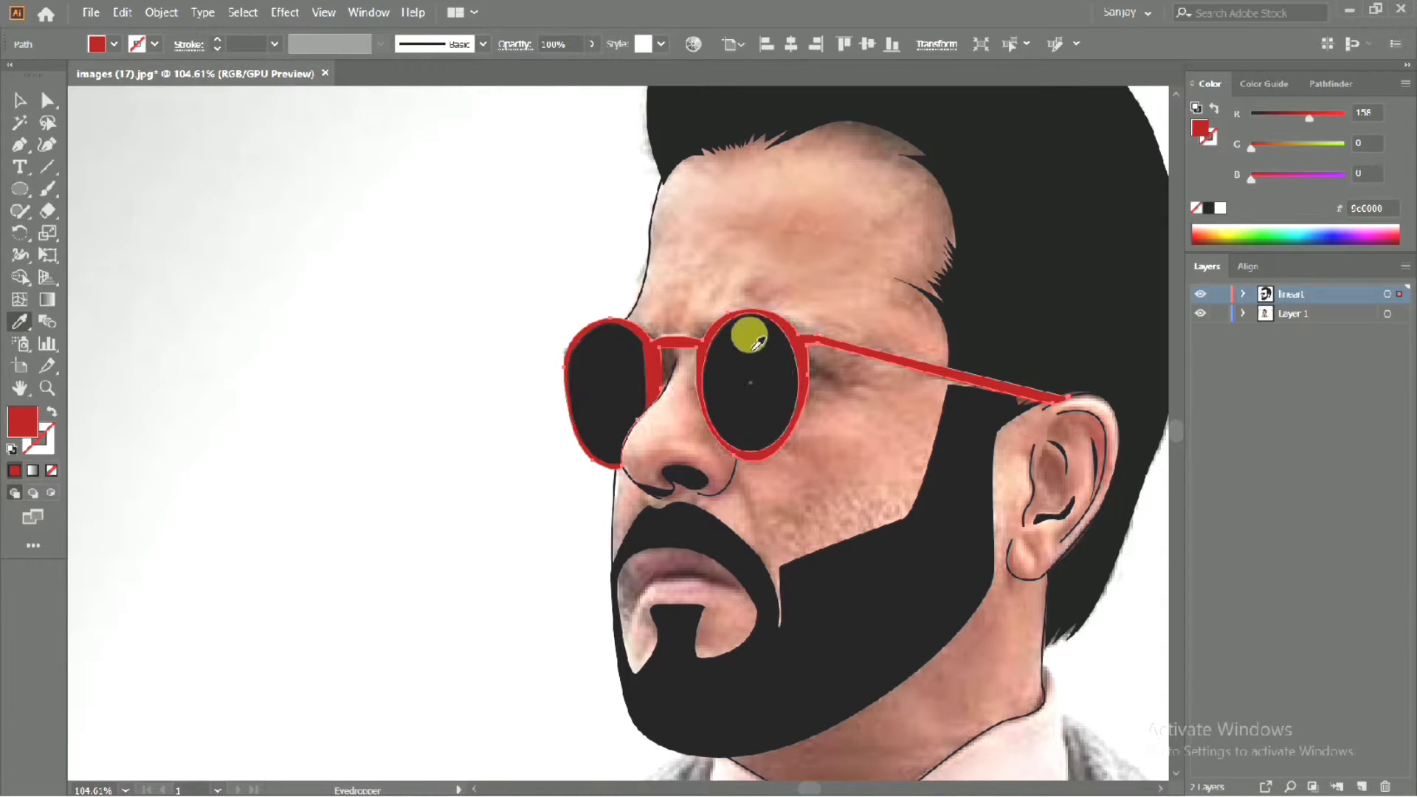
pyautogui.click(753, 338)
pyautogui.click(18, 101)
pyautogui.click(750, 386)
# - Give the sunglass lenses an orange ff9d00 fill using the Color Picker
pyautogui.doubleClick(18, 419)
pyautogui.click(490, 450)
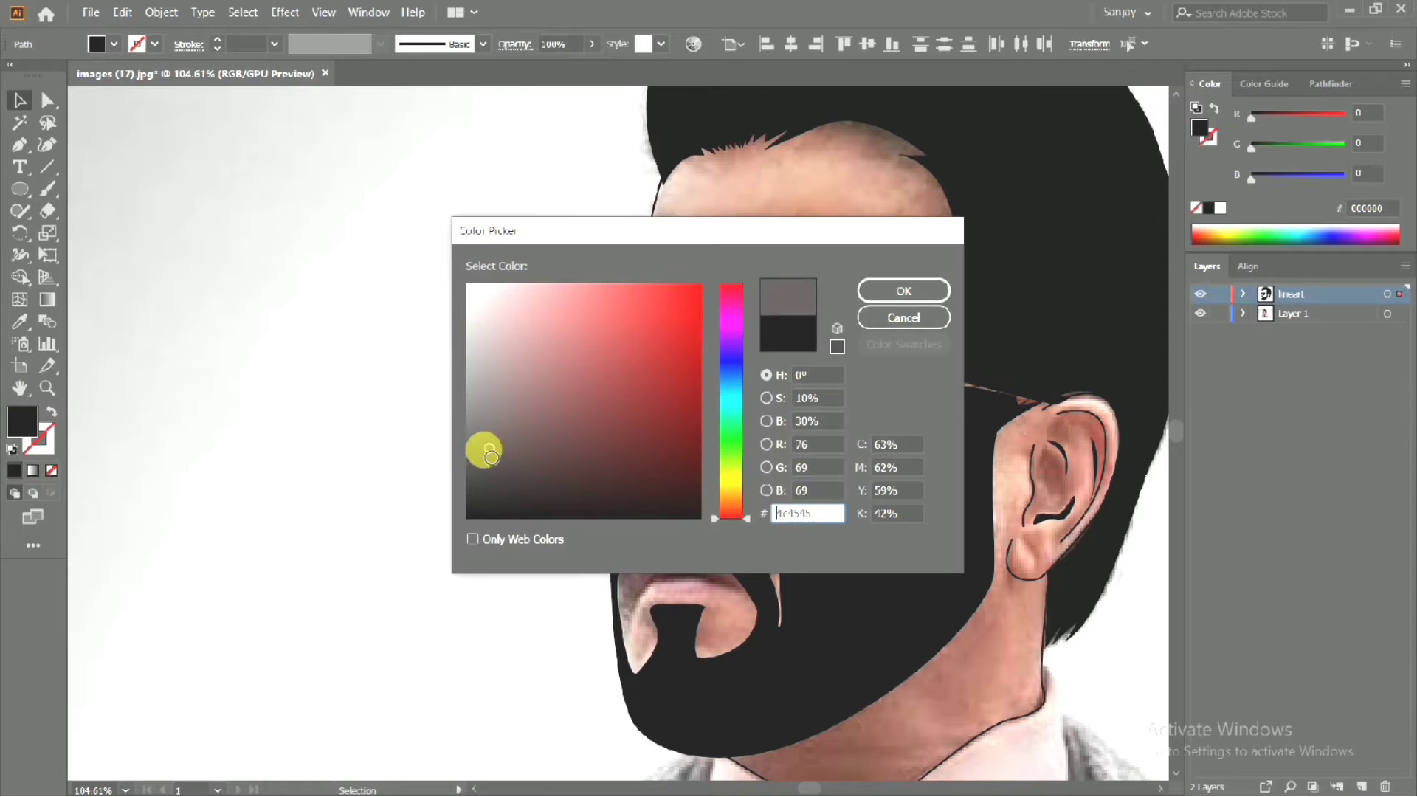
pyautogui.moveTo(490, 451); pyautogui.dragTo(449, 415)
pyautogui.click(902, 290)
pyautogui.doubleClick(37, 423)
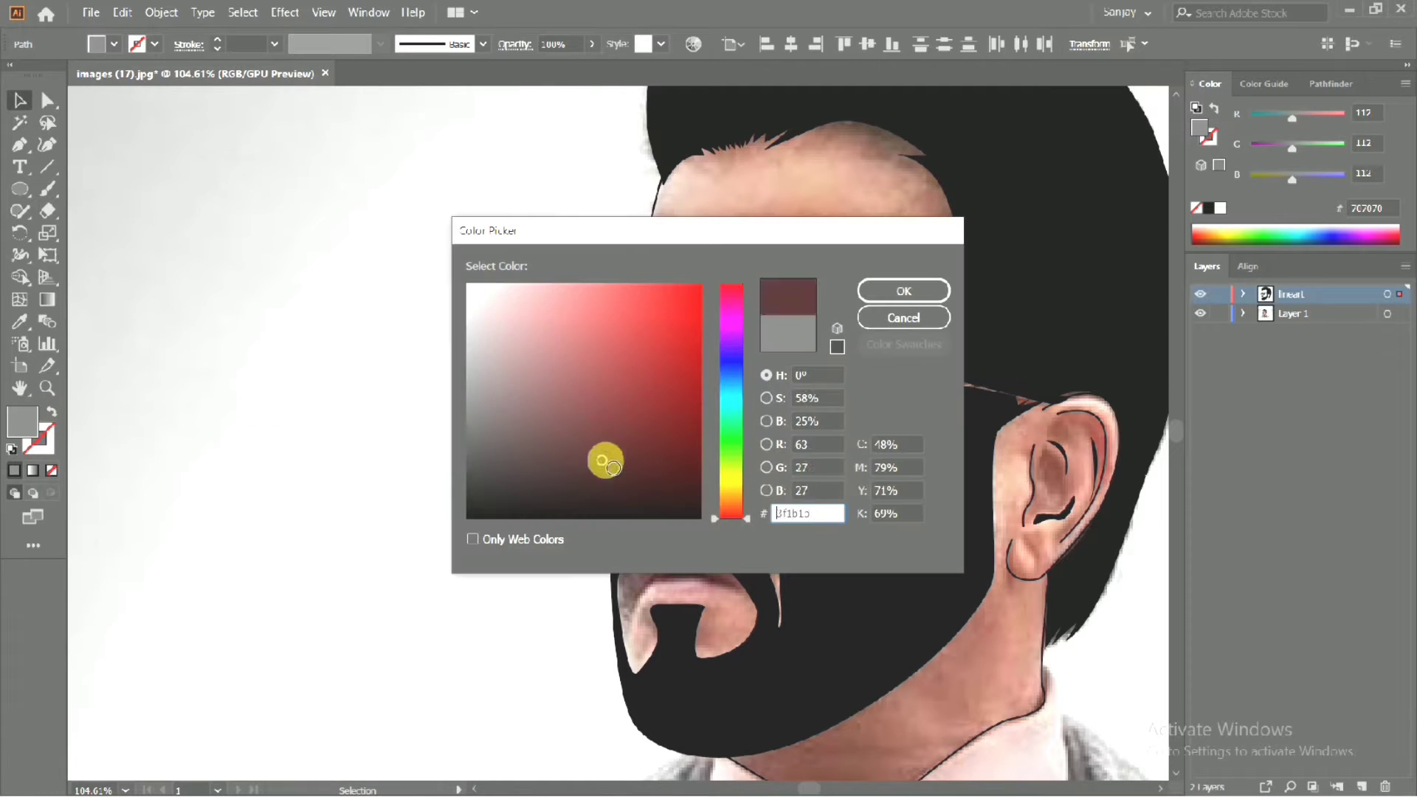
pyautogui.click(721, 473)
pyautogui.moveTo(721, 473); pyautogui.dragTo(721, 489)
pyautogui.click(903, 289)
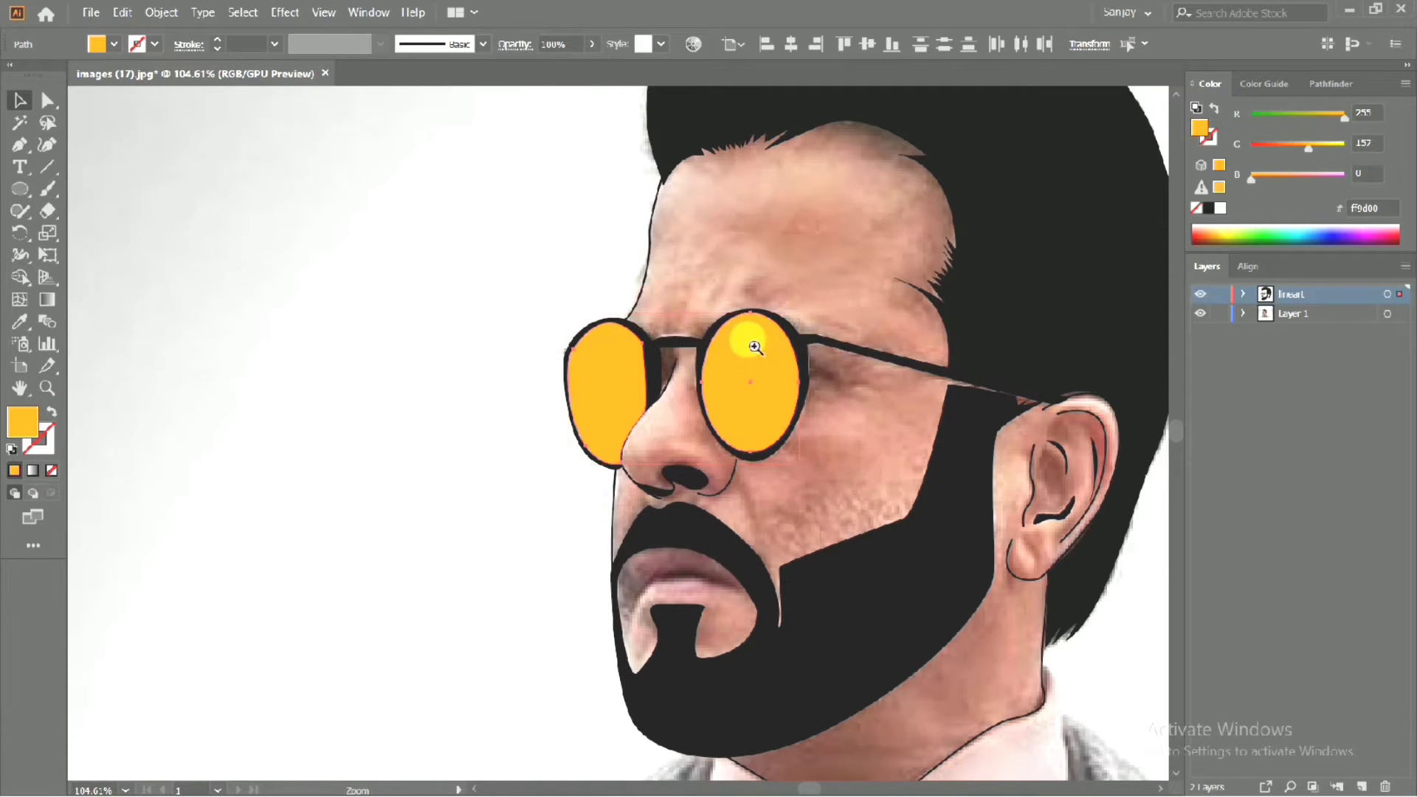
pyautogui.scroll(-5, 755, 347)
pyautogui.scroll(6, 750, 354)
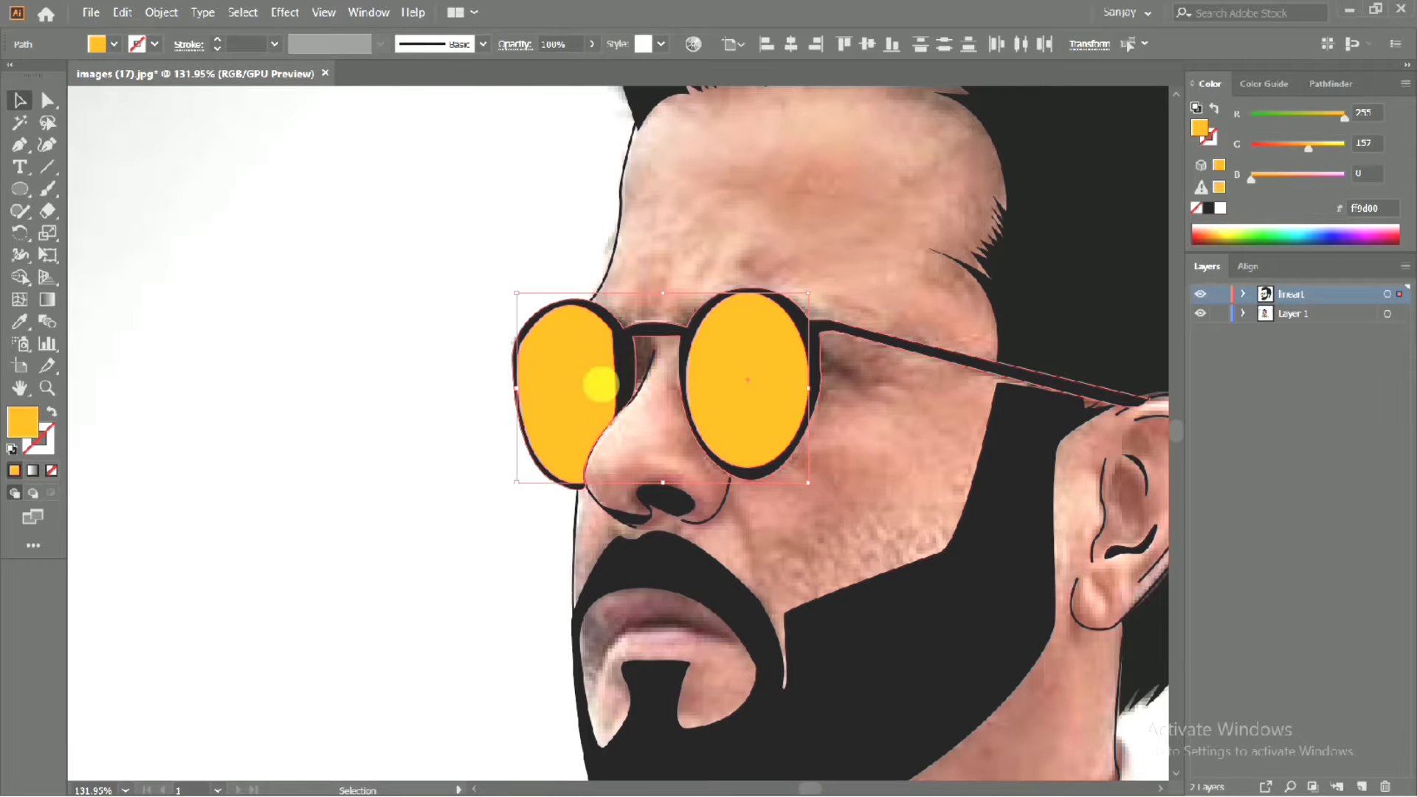
# - Reshape the left lens edge and curve so it meets the nose
pyautogui.click(595, 381)
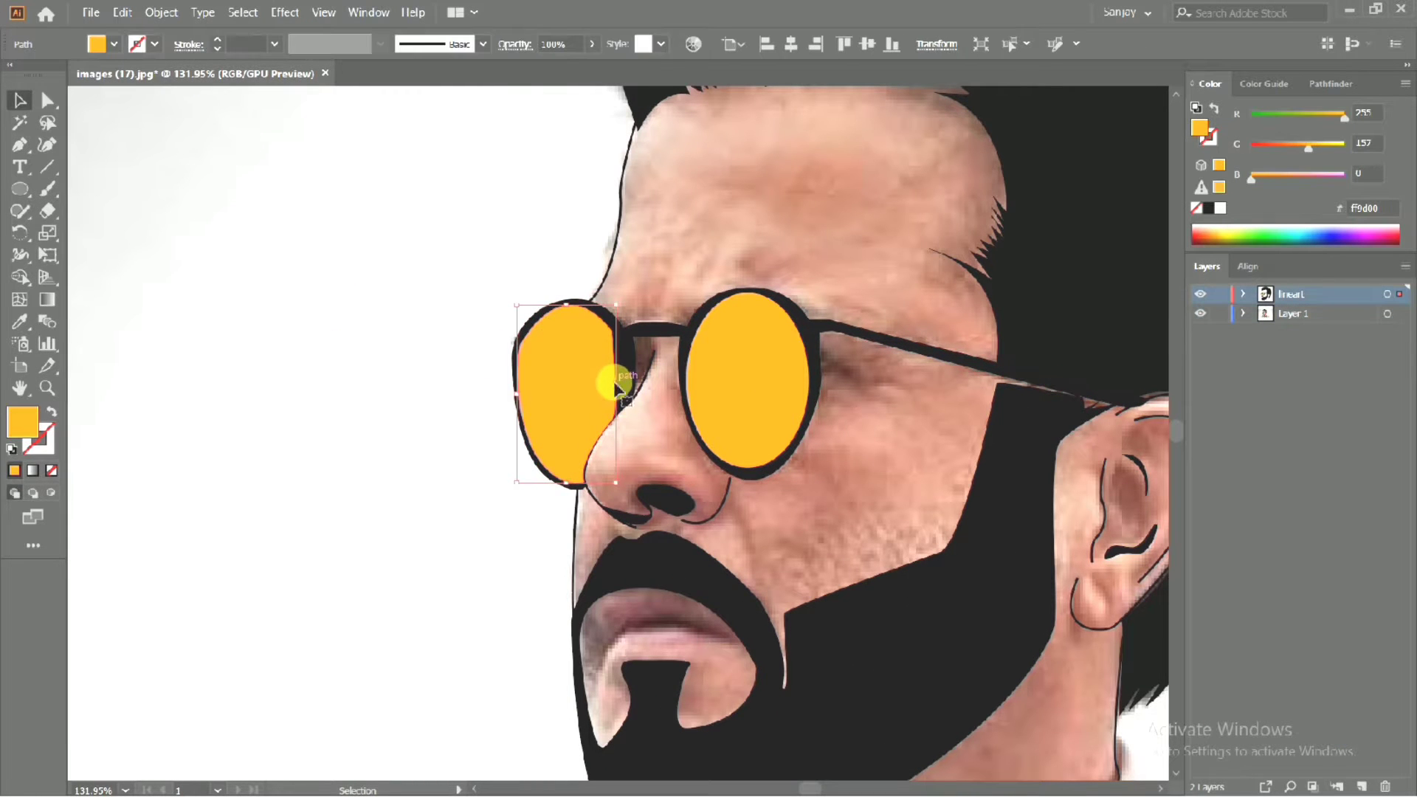
pyautogui.click(618, 420)
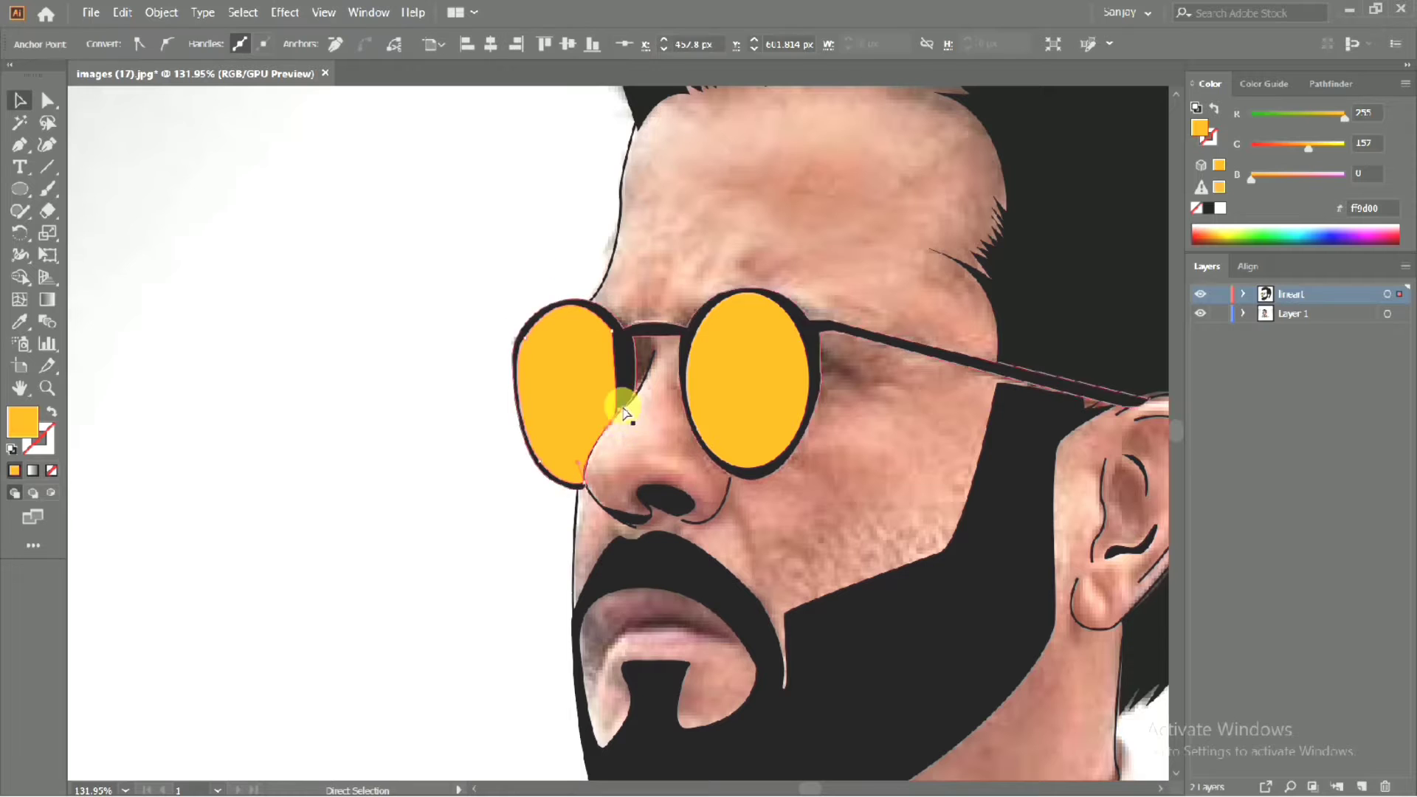
pyautogui.moveTo(618, 426); pyautogui.dragTo(624, 391)
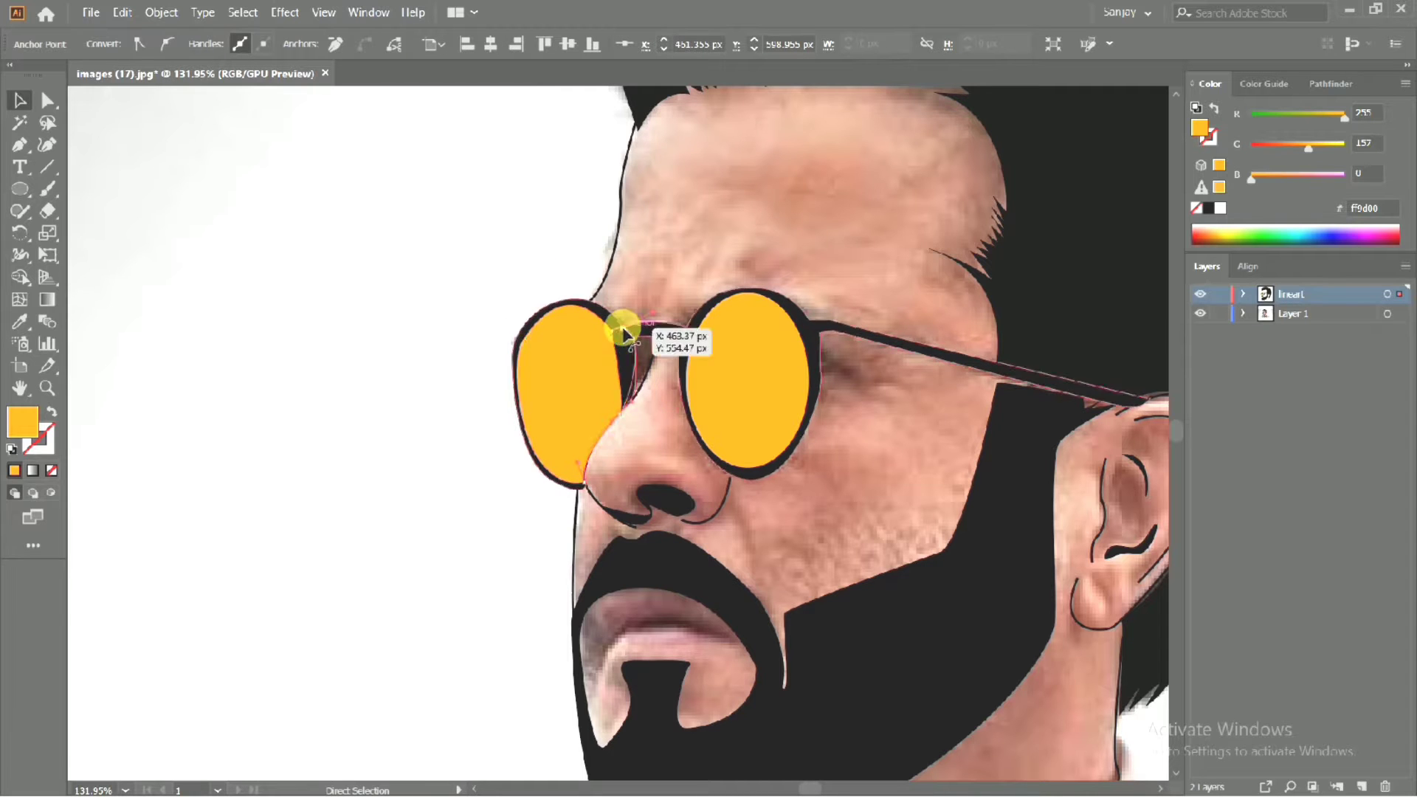
pyautogui.scroll(-3, 617, 336)
pyautogui.scroll(3, 516, 426)
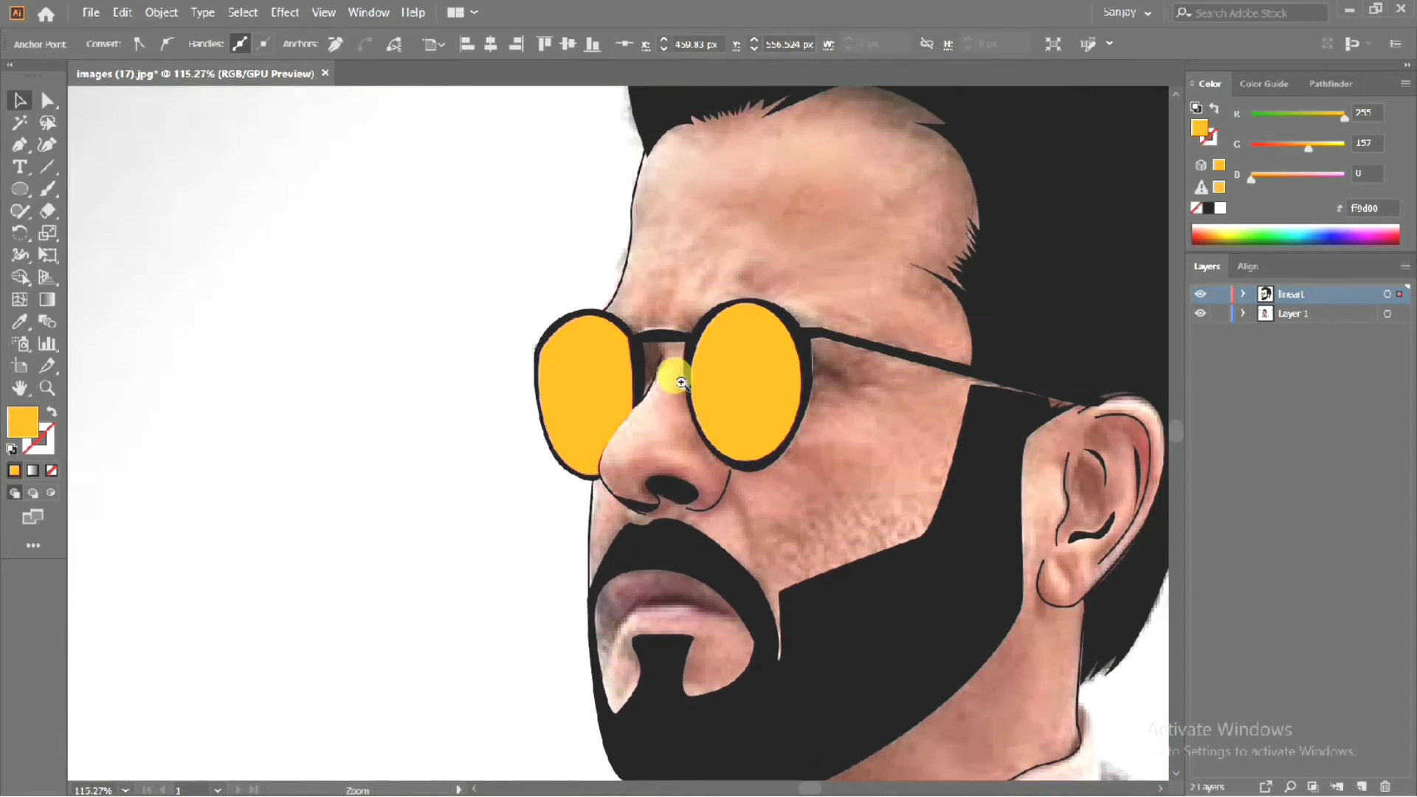
pyautogui.scroll(2, 673, 370)
pyautogui.moveTo(617, 336)
pyautogui.mouseDown()
pyautogui.moveTo(461, 334)
pyautogui.moveTo(532, 304)
pyautogui.mouseUp()
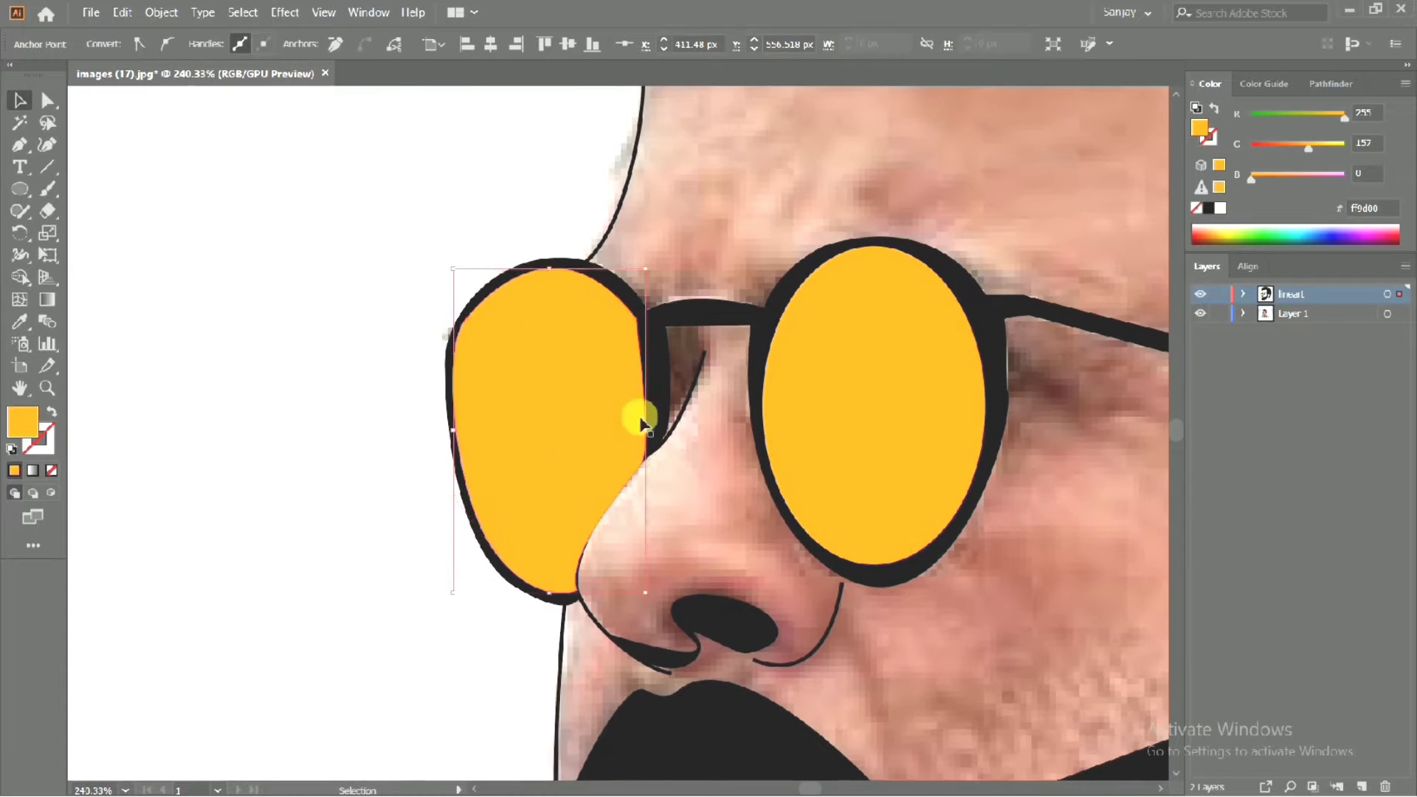
pyautogui.scroll(-5, 632, 411)
pyautogui.scroll(3, 590, 382)
pyautogui.scroll(-3, 591, 380)
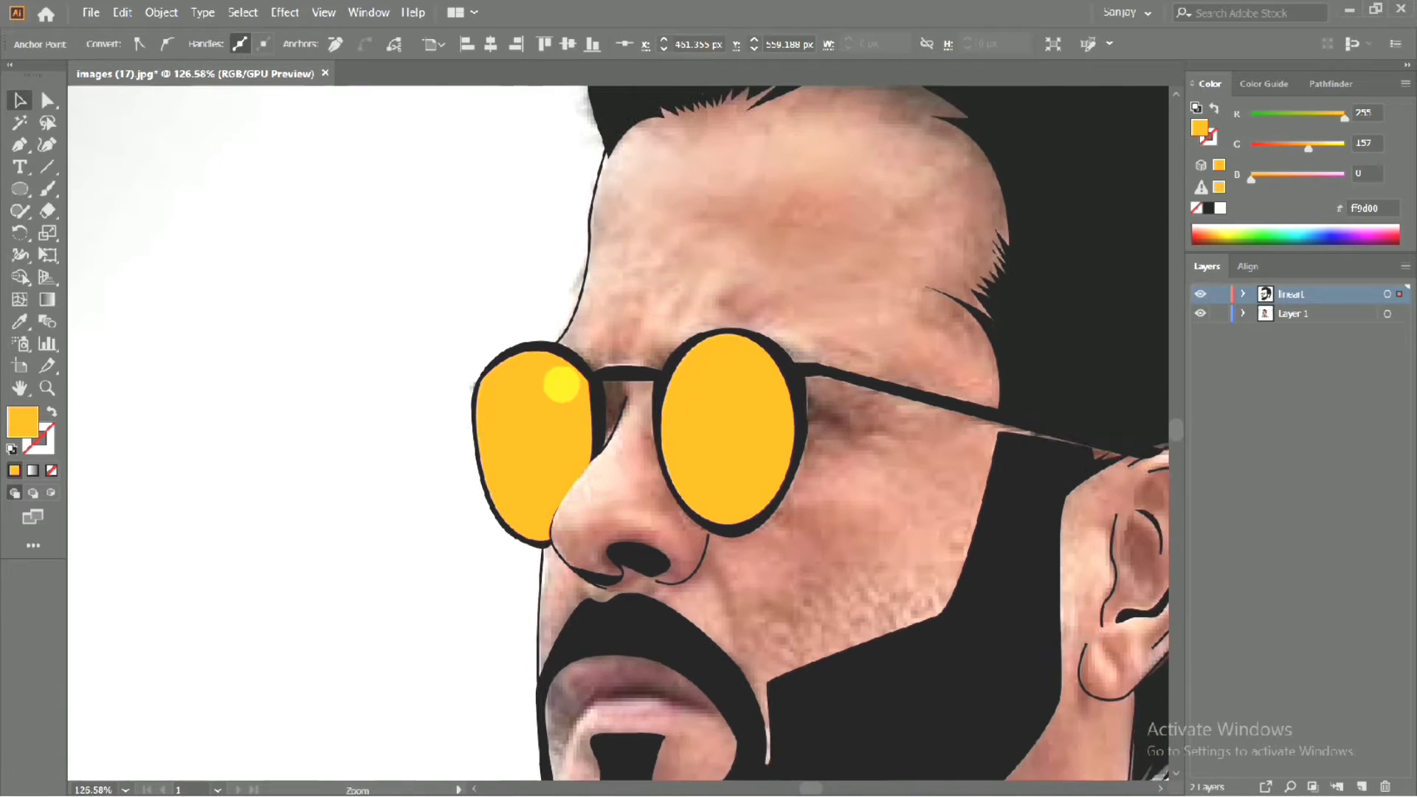
pyautogui.scroll(2, 605, 361)
pyautogui.press('v')
pyautogui.click(610, 357)
pyautogui.scroll(-2, 610, 356)
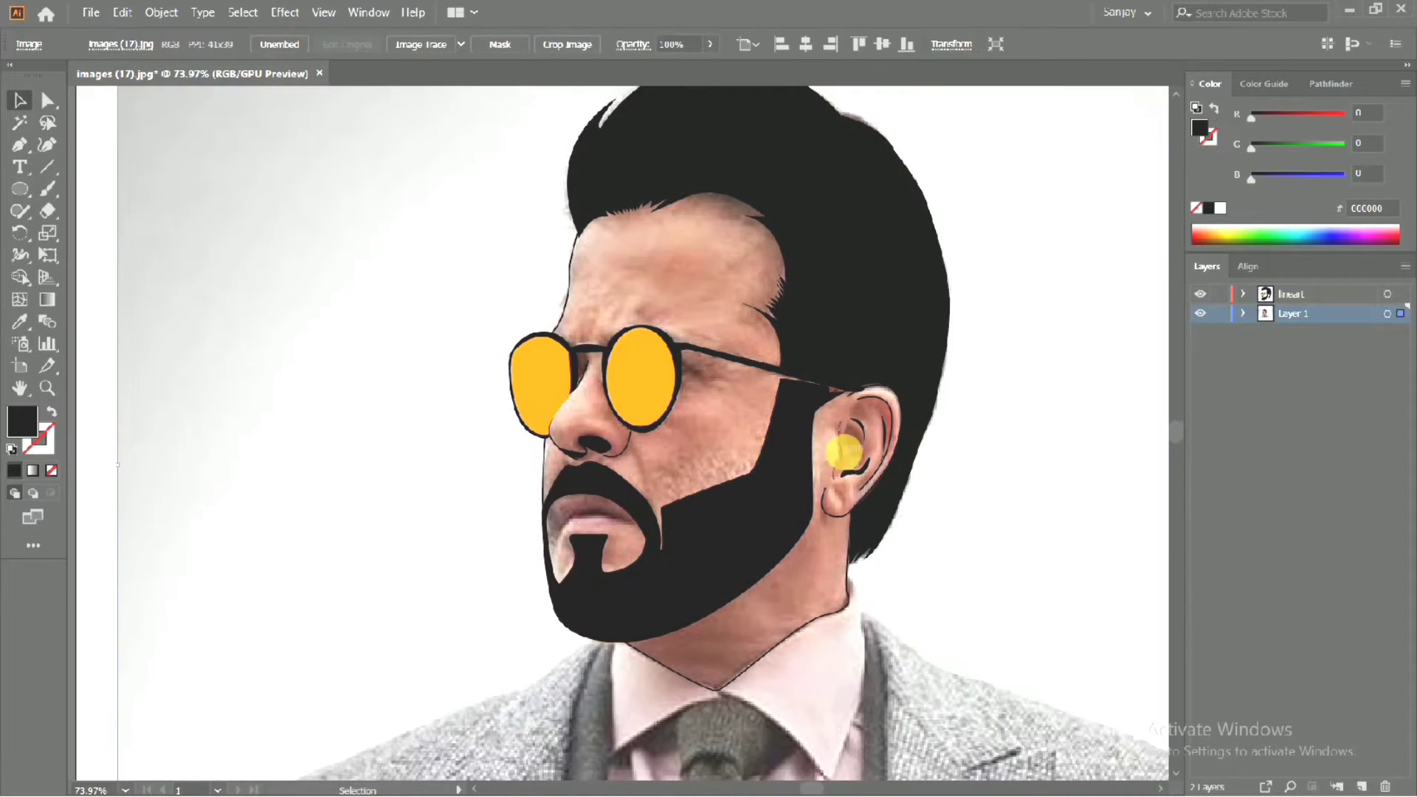
# - Hide the reference photo and draw a curved lip path on the lineart layer with a black outline
pyautogui.click(1198, 316)
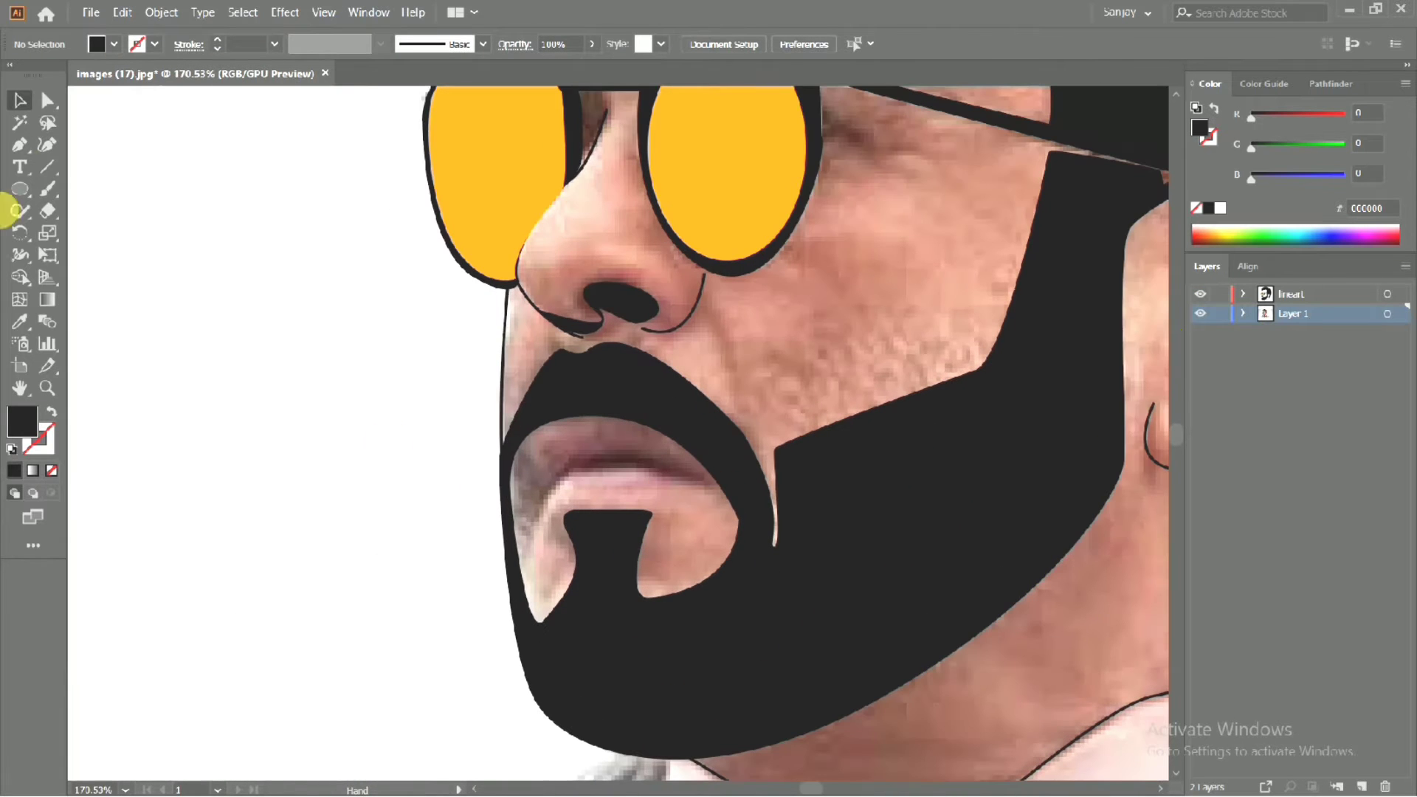
pyautogui.click(1290, 296)
pyautogui.click(530, 539)
pyautogui.moveTo(578, 512)
pyautogui.mouseDown()
pyautogui.moveTo(602, 524)
pyautogui.moveTo(683, 515)
pyautogui.mouseUp()
pyautogui.moveTo(583, 523)
pyautogui.mouseDown()
pyautogui.moveTo(682, 517)
pyautogui.moveTo(642, 502)
pyautogui.moveTo(670, 507)
pyautogui.mouseUp()
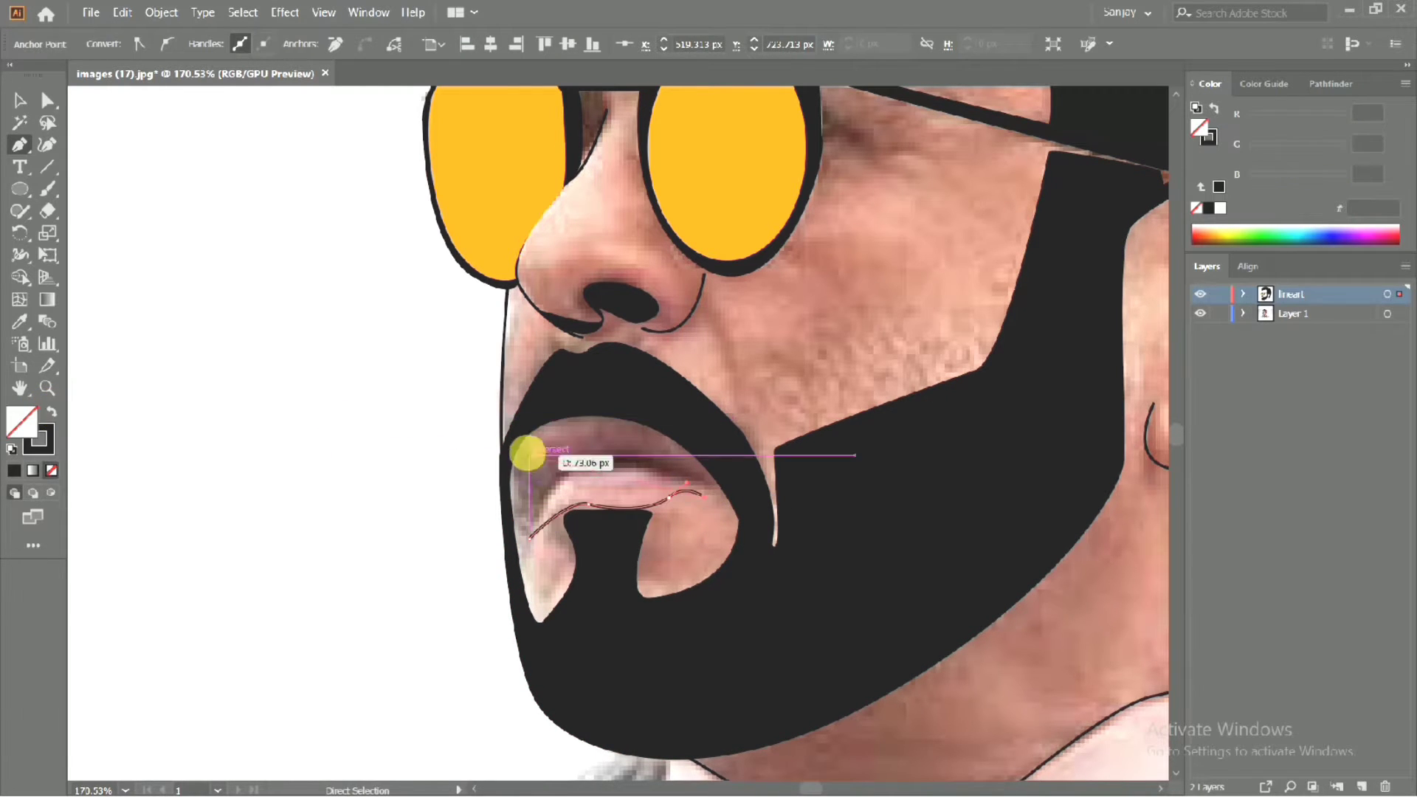
pyautogui.keyDown('ctrl'); pyautogui.click(155, 475); pyautogui.keyUp('ctrl')
pyautogui.hotkey('shift', 'x')
pyautogui.scroll(-2, 583, 413)
# - Draw and close a curved outline along the lower lip, then deselect it
pyautogui.moveTo(528, 514)
pyautogui.mouseDown()
pyautogui.moveTo(561, 427)
pyautogui.moveTo(611, 417)
pyautogui.moveTo(681, 461)
pyautogui.moveTo(713, 506)
pyautogui.moveTo(576, 489)
pyautogui.moveTo(553, 509)
pyautogui.moveTo(481, 485)
pyautogui.mouseUp()
pyautogui.scroll(2, 701, 484)
pyautogui.moveTo(531, 526); pyautogui.dragTo(550, 504)
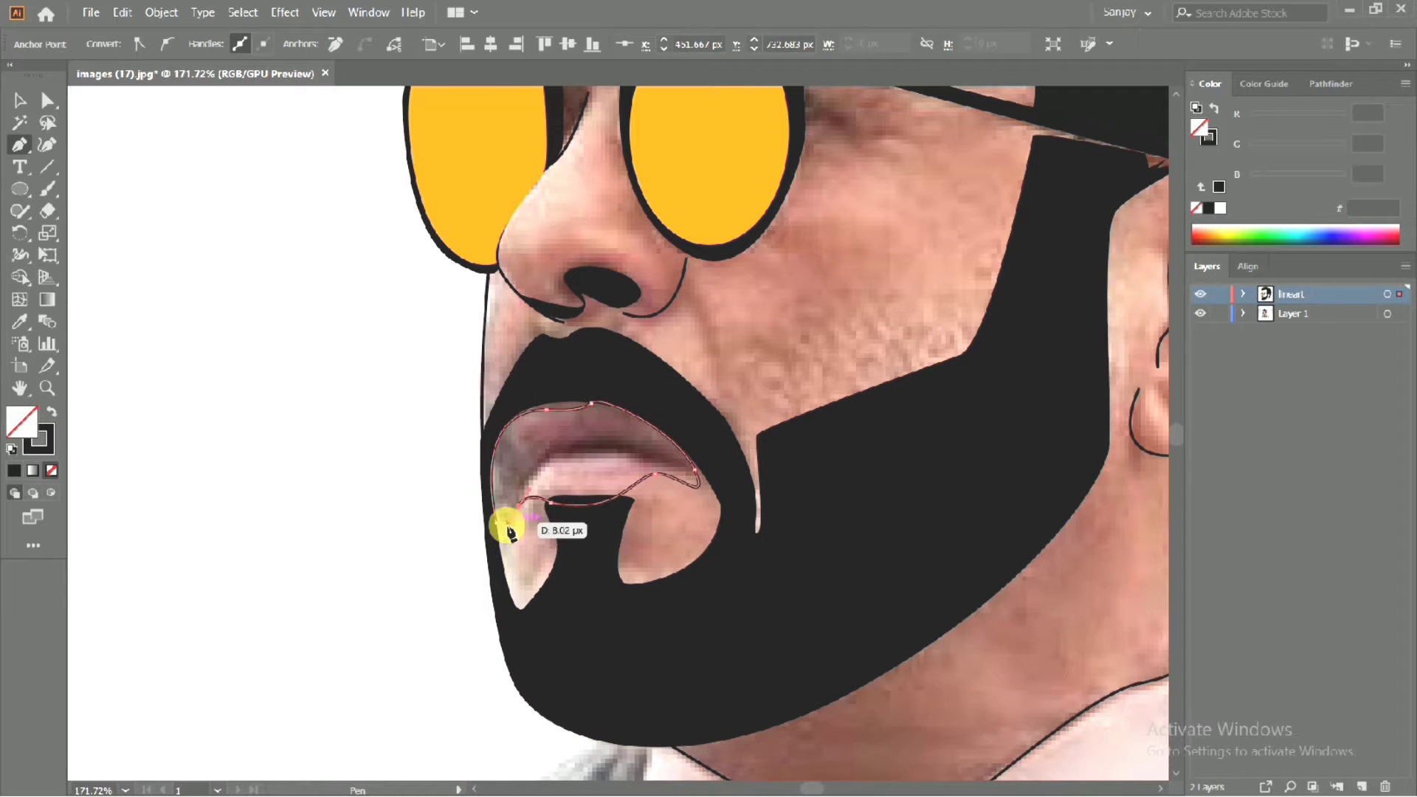
pyautogui.scroll(-2, 590, 487)
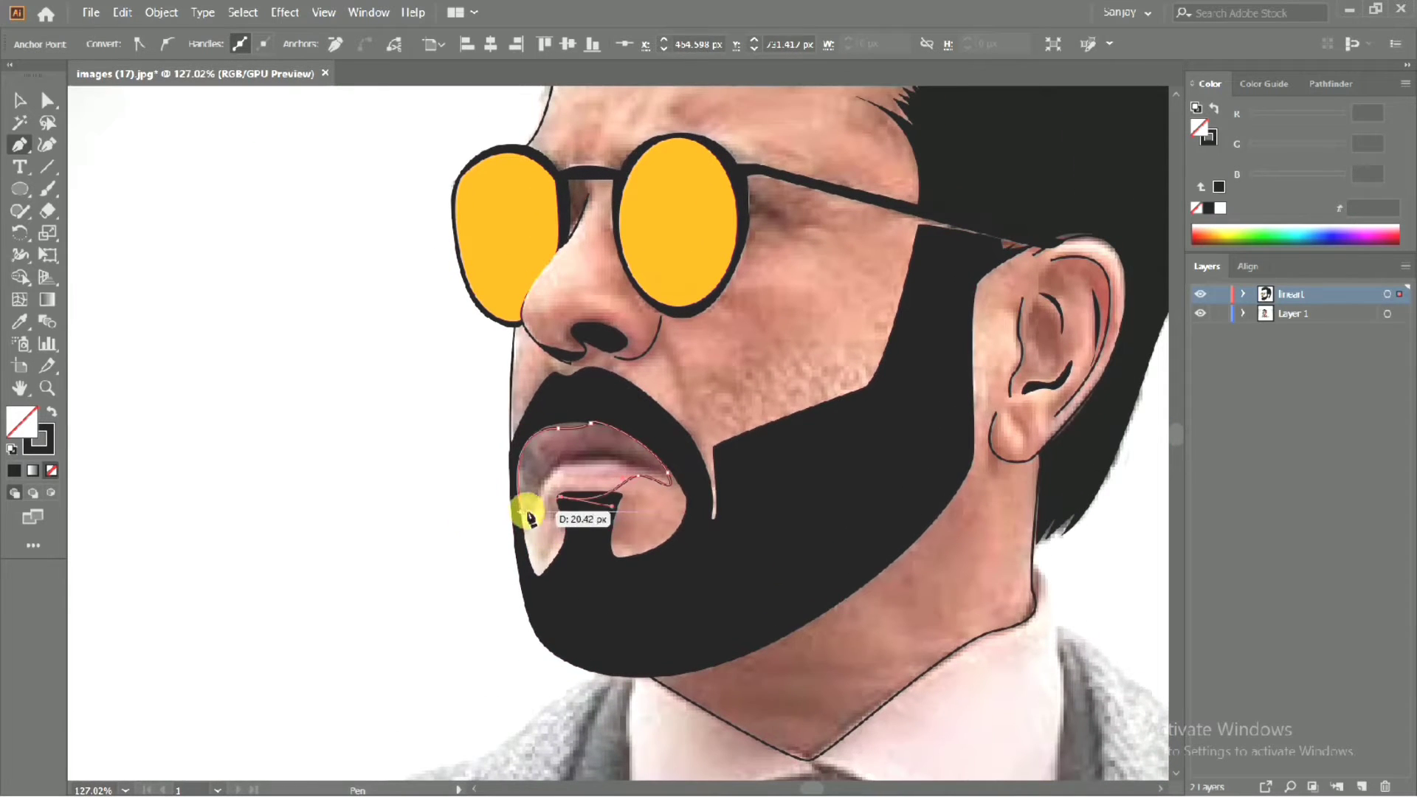
pyautogui.scroll(-2, 500, 524)
pyautogui.scroll(3, 497, 497)
pyautogui.click(487, 528)
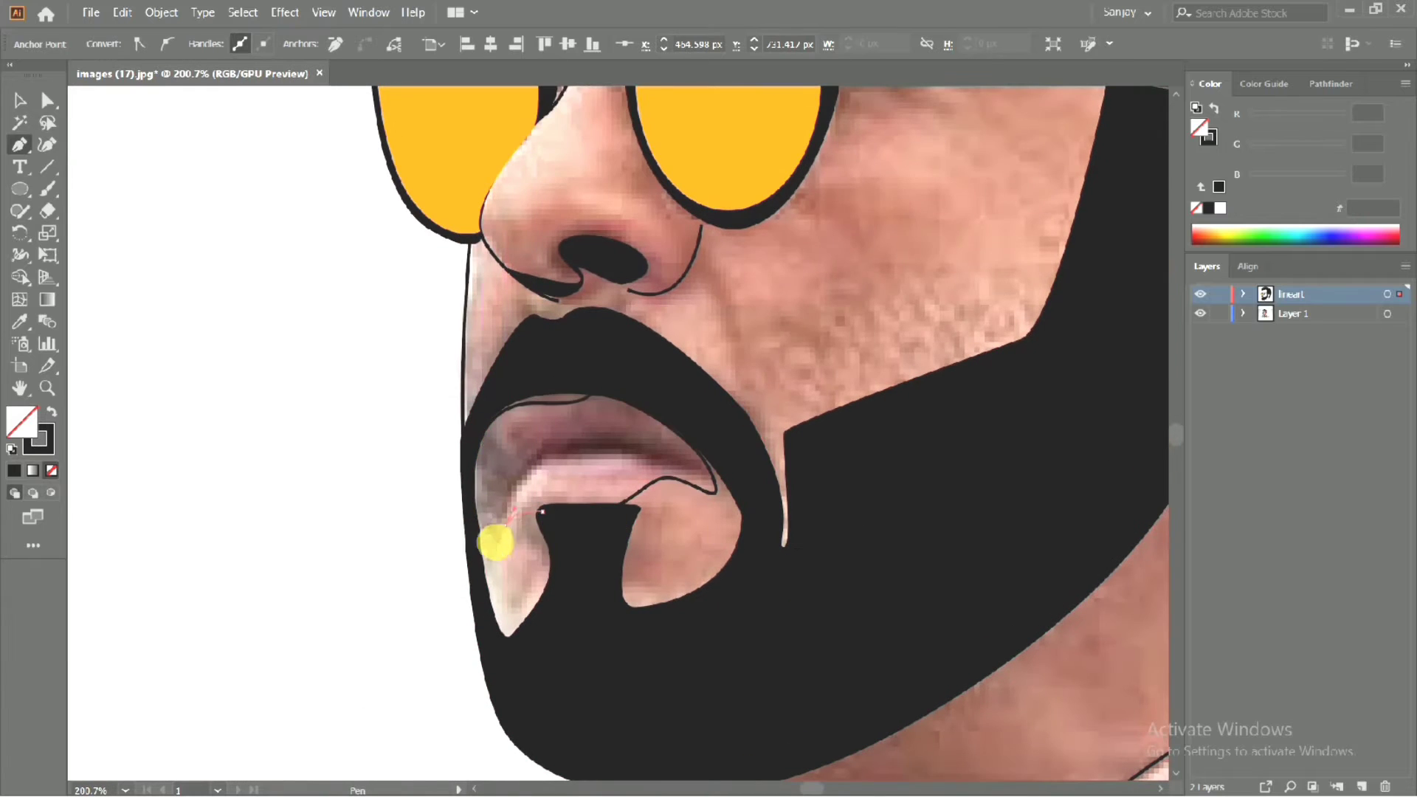
pyautogui.scroll(-3, 538, 506)
pyautogui.hotkey('ctrl', 'shift', 'a')
pyautogui.scroll(3, 541, 506)
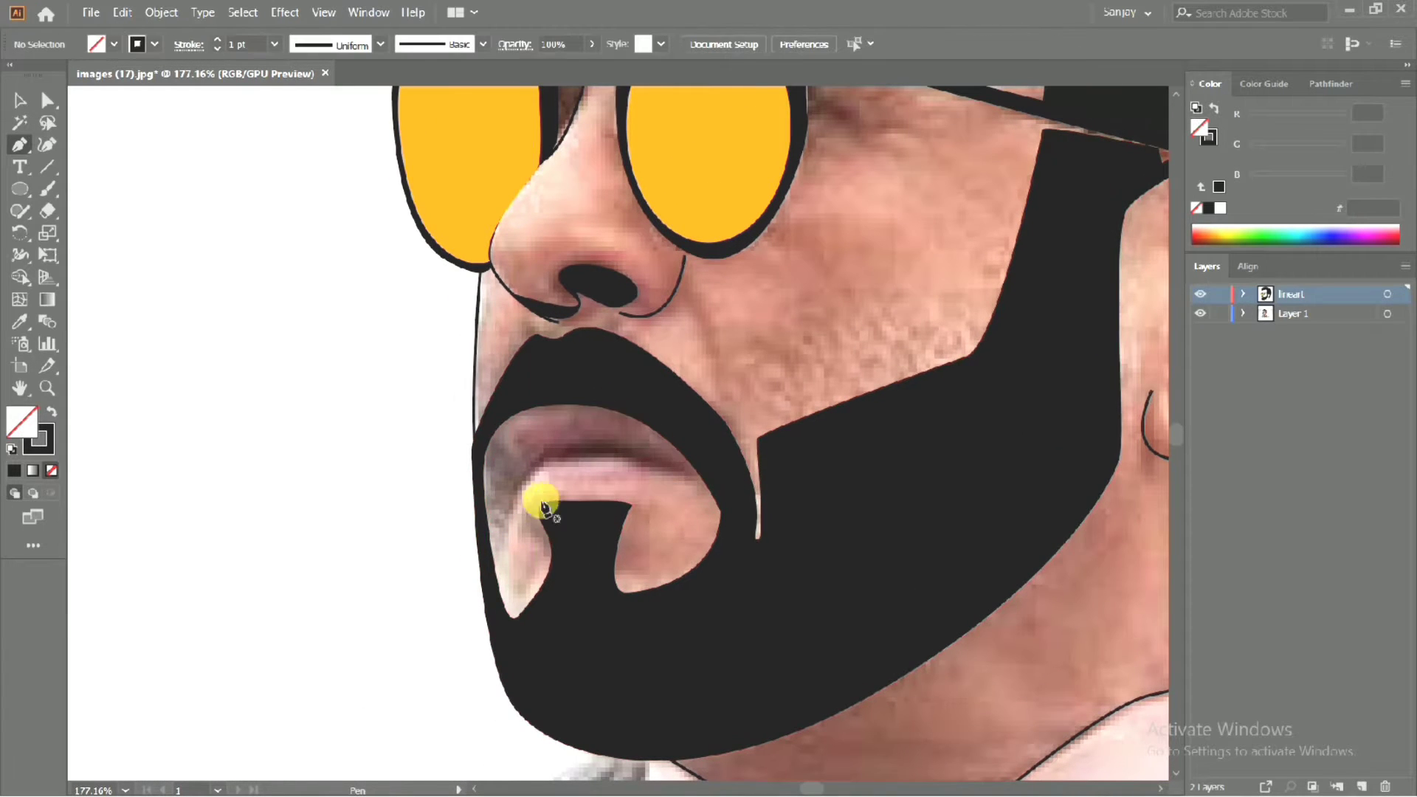
# - Curve the outline across the upper lip and close it at its start point
pyautogui.moveTo(559, 406); pyautogui.dragTo(583, 418)
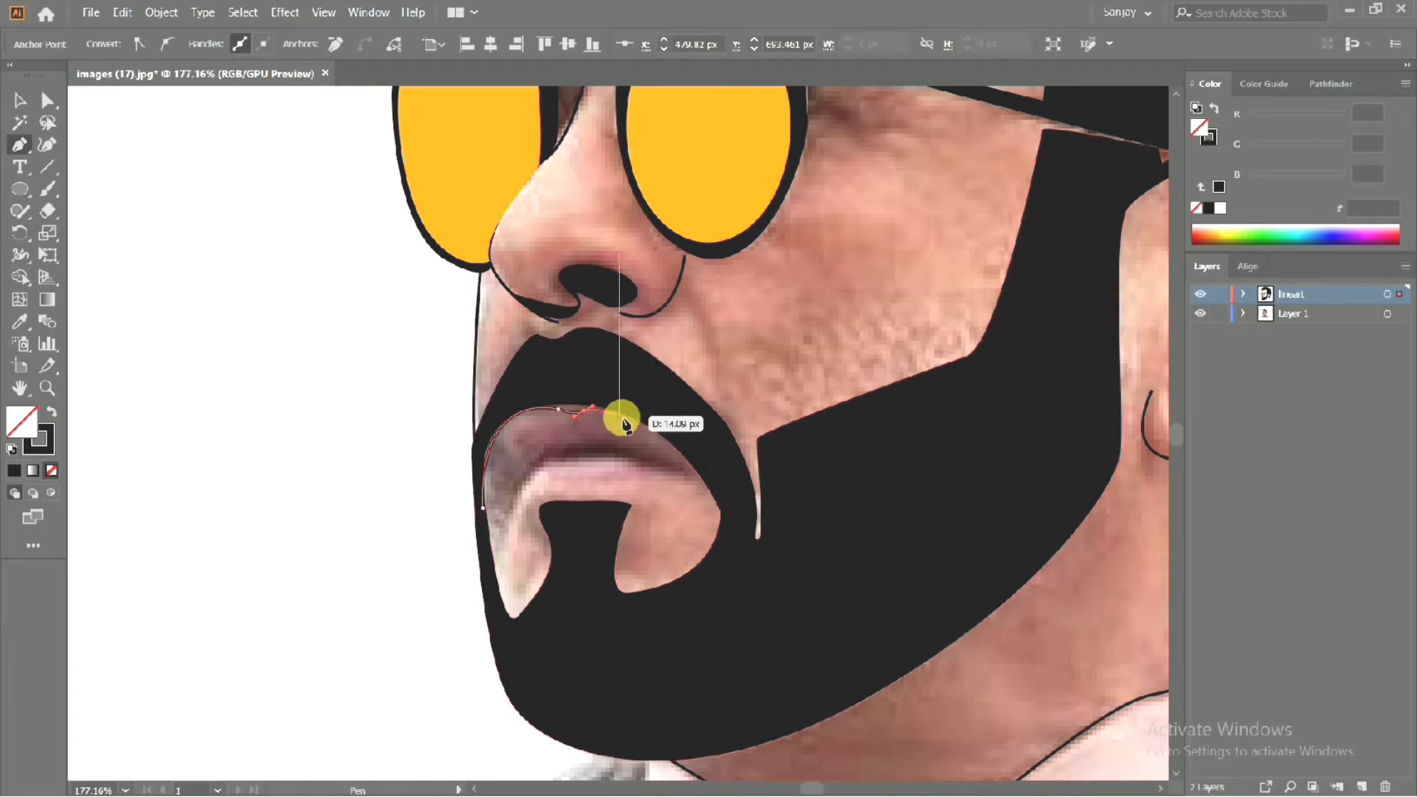
pyautogui.moveTo(663, 438)
pyautogui.mouseDown()
pyautogui.moveTo(701, 506)
pyautogui.moveTo(636, 496)
pyautogui.moveTo(485, 530)
pyautogui.moveTo(528, 490)
pyautogui.moveTo(590, 517)
pyautogui.moveTo(475, 544)
pyautogui.moveTo(456, 488)
pyautogui.mouseUp()
pyautogui.keyDown('ctrl'); pyautogui.keyDown('alt'); pyautogui.click(498, 506); pyautogui.keyUp('alt'); pyautogui.keyUp('ctrl')
pyautogui.scroll(3, 528, 490)
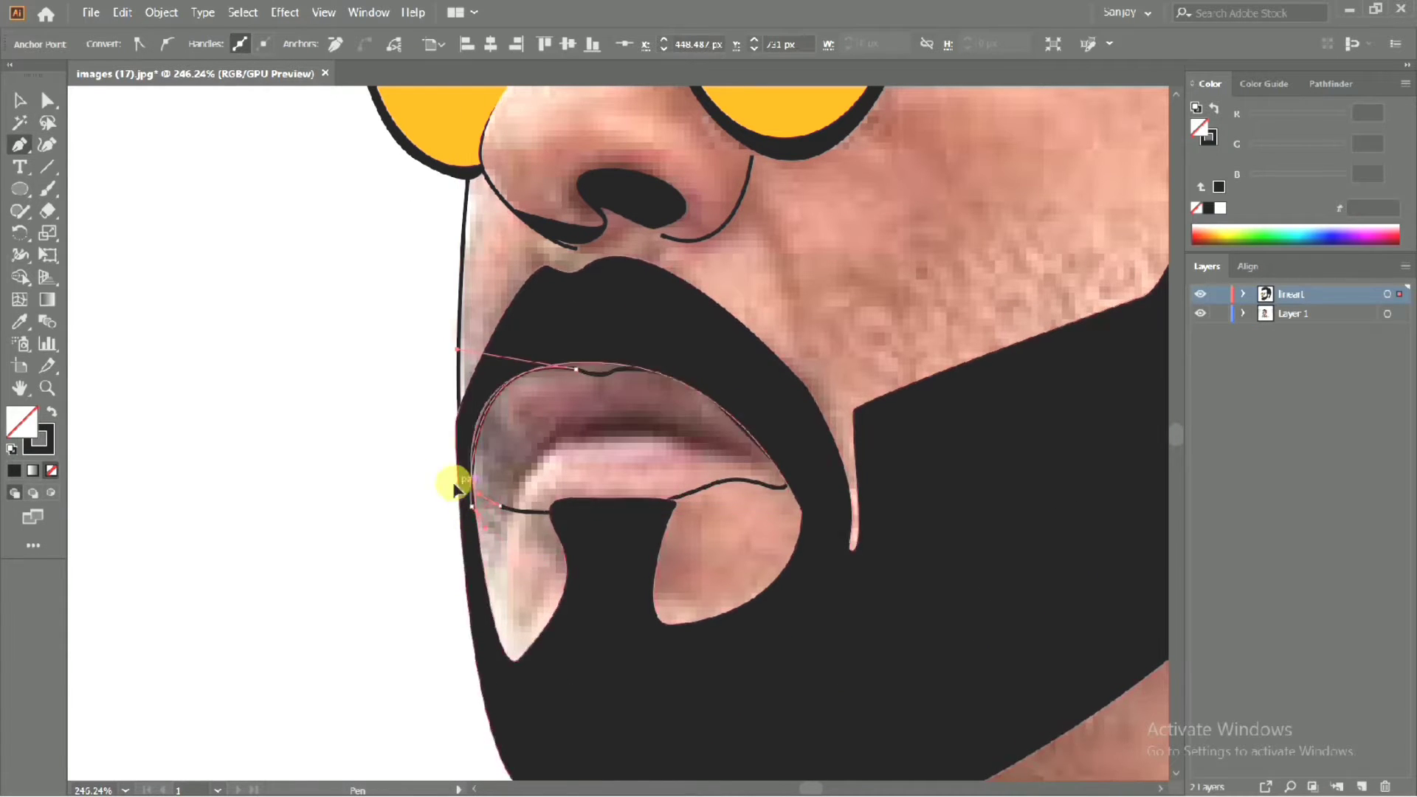
# - Reshape the lower-lip segments of the lip outline to fit the mouth
pyautogui.moveTo(592, 503); pyautogui.dragTo(595, 512)
pyautogui.moveTo(496, 530)
pyautogui.mouseDown()
pyautogui.moveTo(474, 512)
pyautogui.moveTo(480, 480)
pyautogui.moveTo(506, 525)
pyautogui.mouseUp()
pyautogui.scroll(-3, 459, 516)
pyautogui.scroll(3, 517, 539)
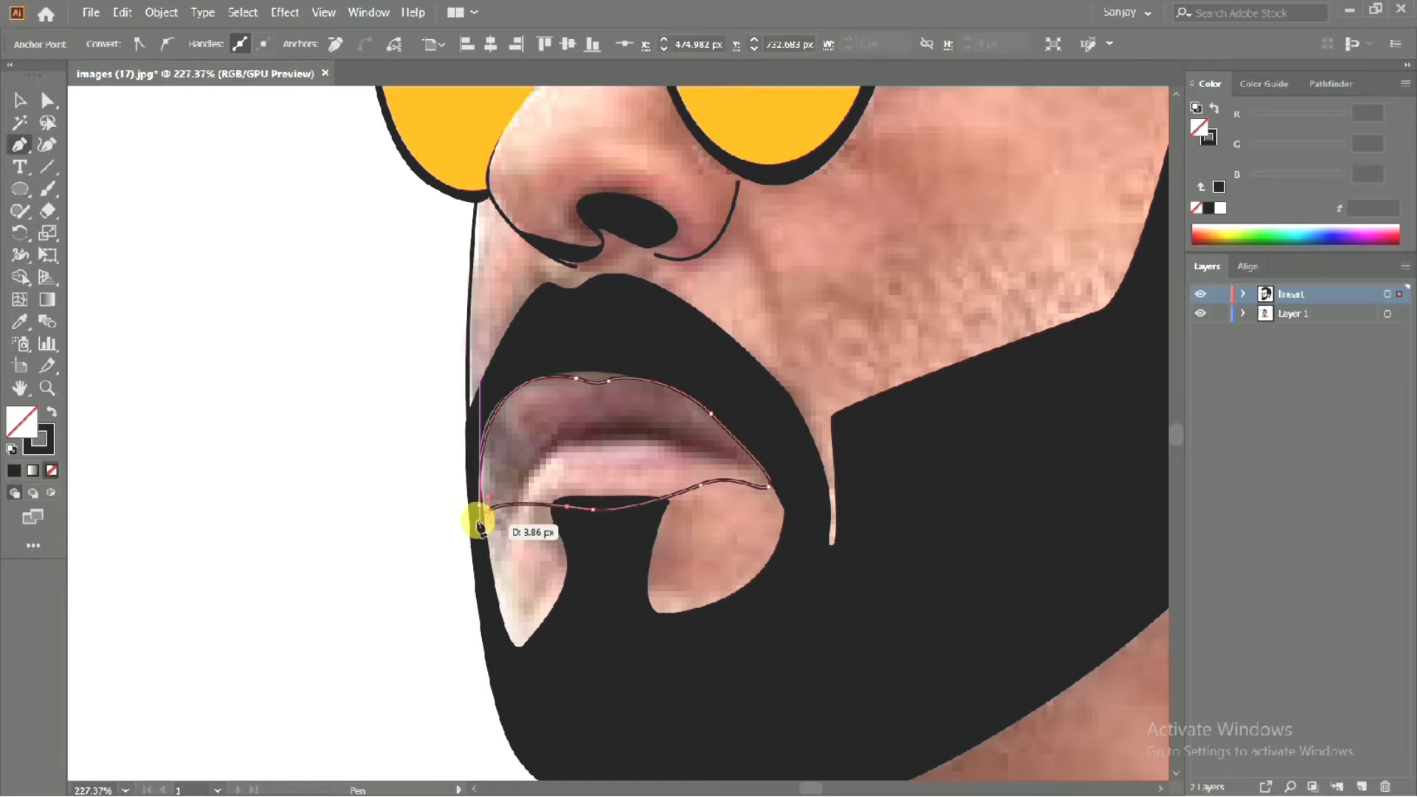
pyautogui.scroll(-3, 496, 522)
pyautogui.scroll(2, 502, 524)
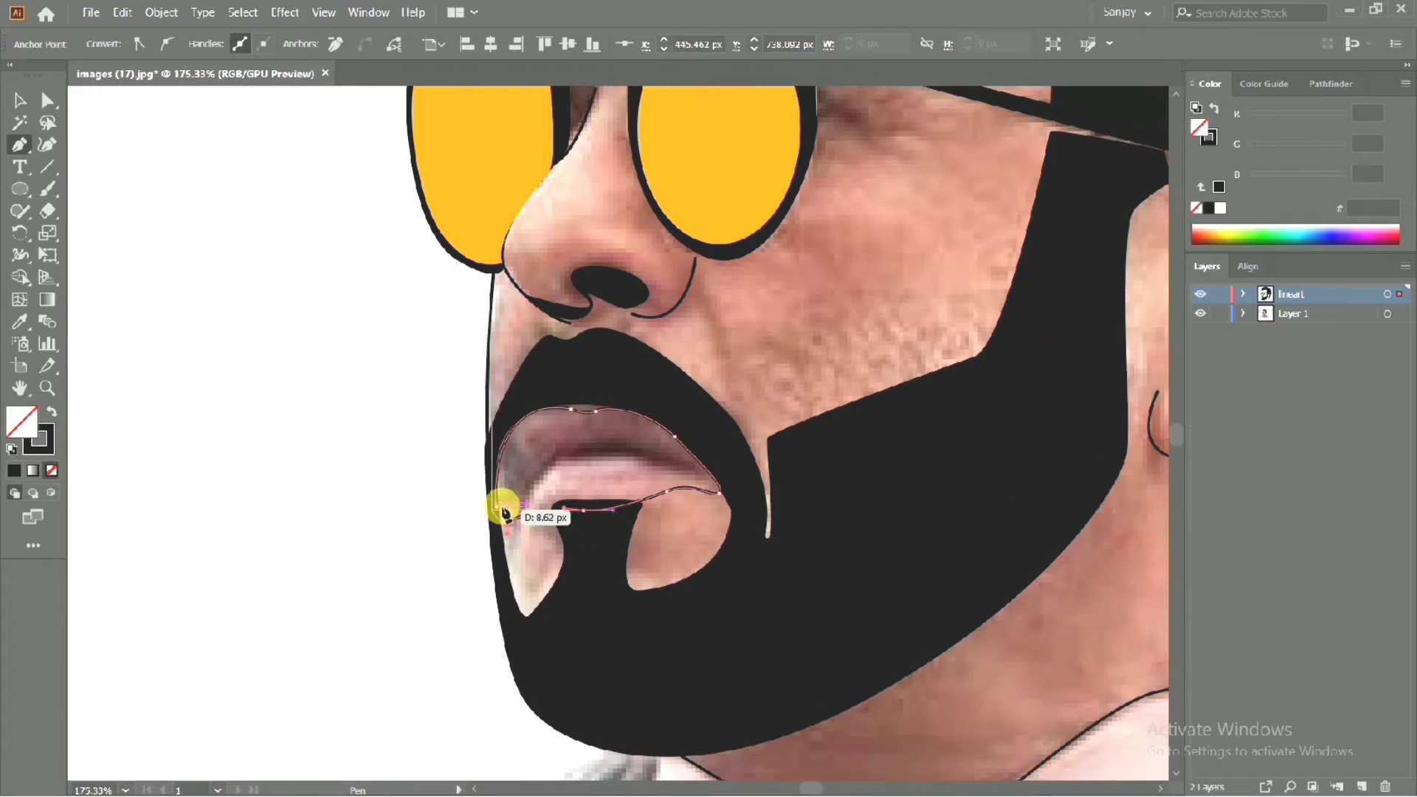
pyautogui.moveTo(505, 486); pyautogui.dragTo(500, 506)
pyautogui.scroll(-2, 475, 506)
pyautogui.scroll(4, 480, 509)
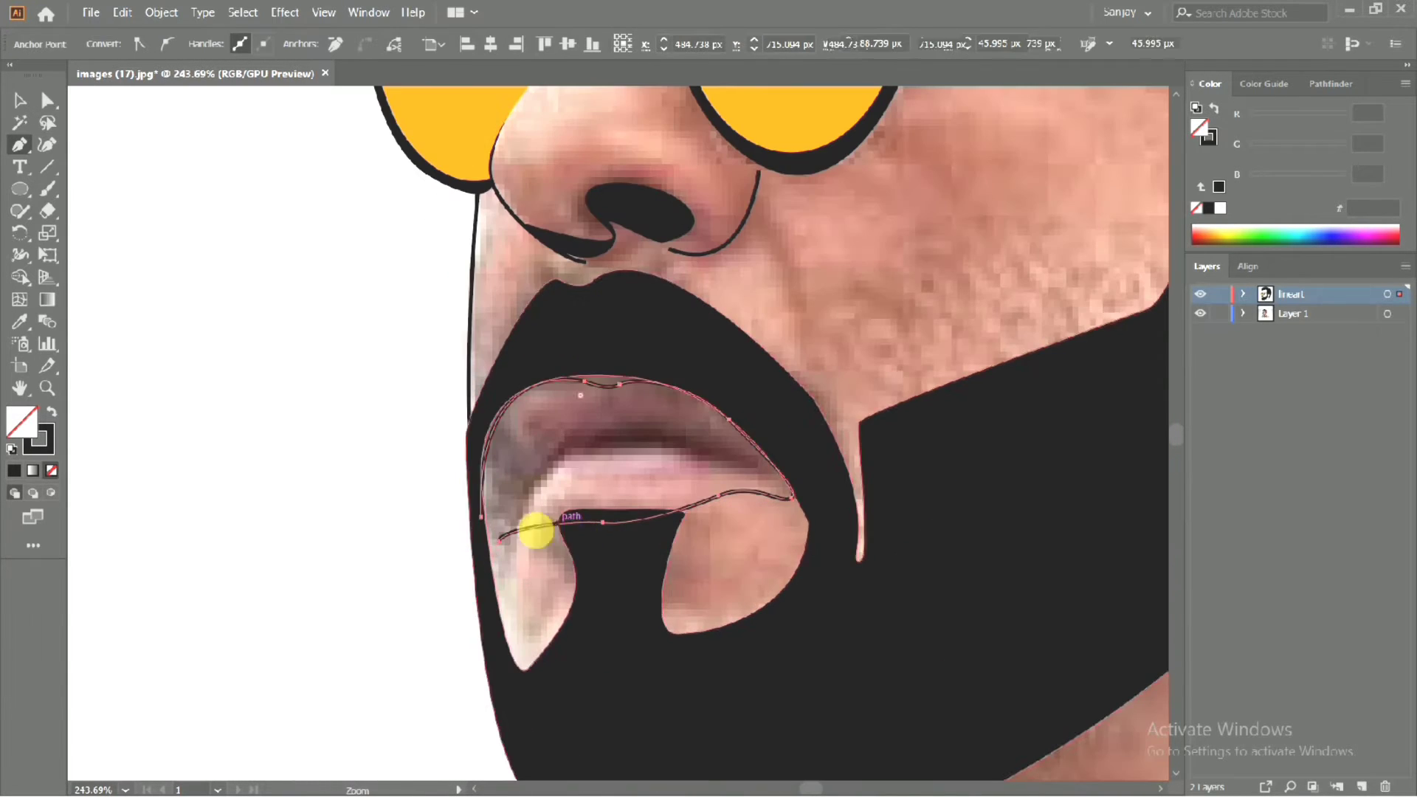
pyautogui.scroll(-2, 484, 523)
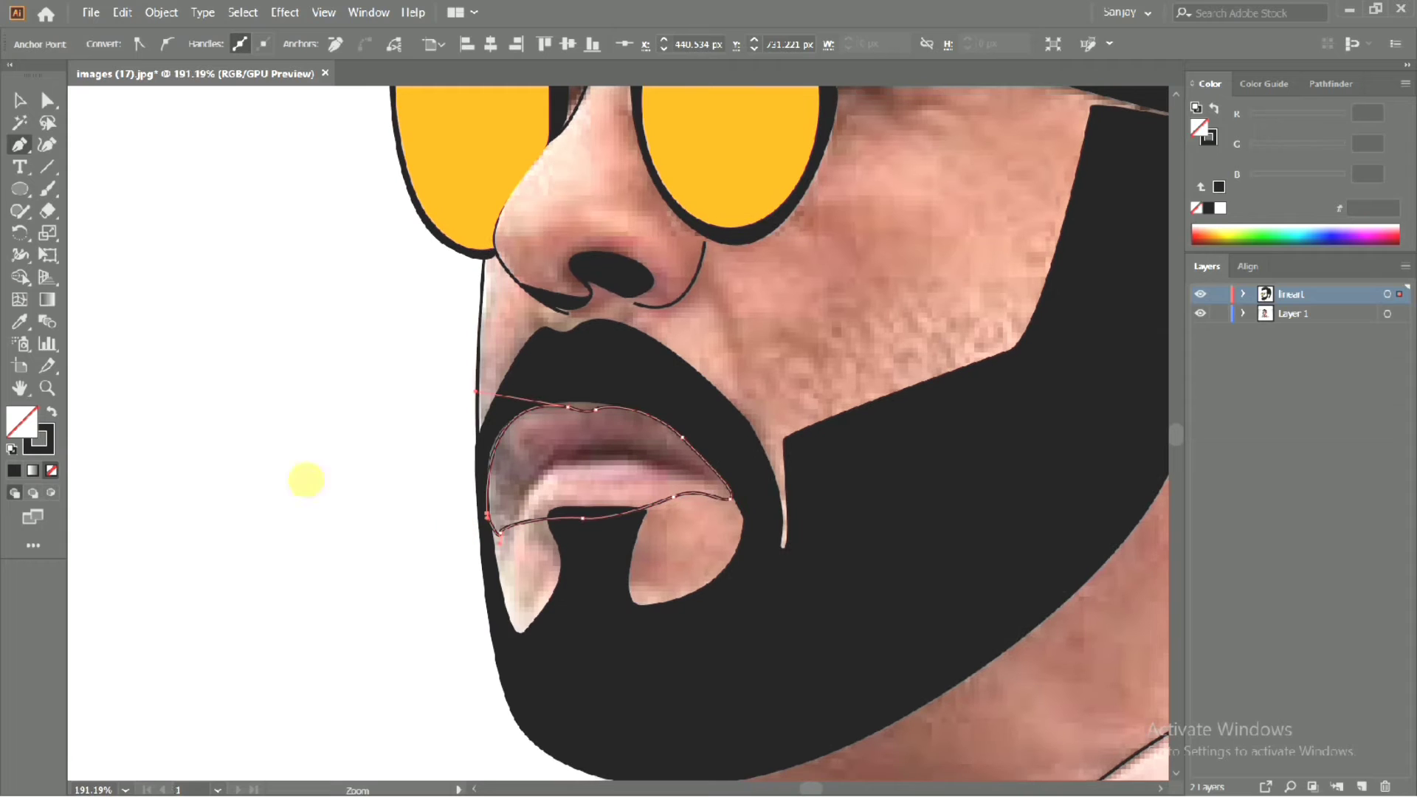
# - Draw a smooth curved line between the lips from corner to corner
pyautogui.click(126, 210)
pyautogui.press('p')
pyautogui.click(500, 536)
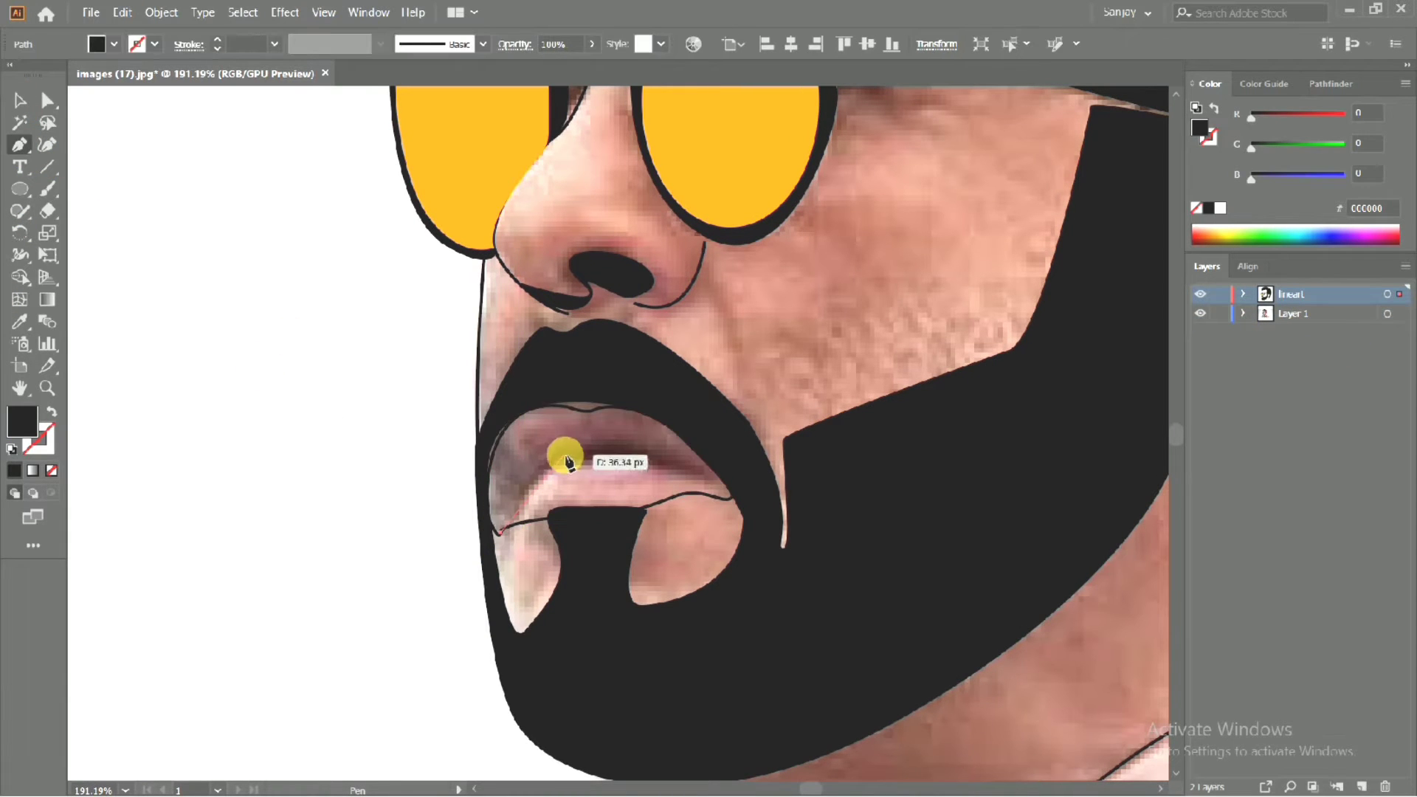
pyautogui.moveTo(565, 454); pyautogui.dragTo(604, 445)
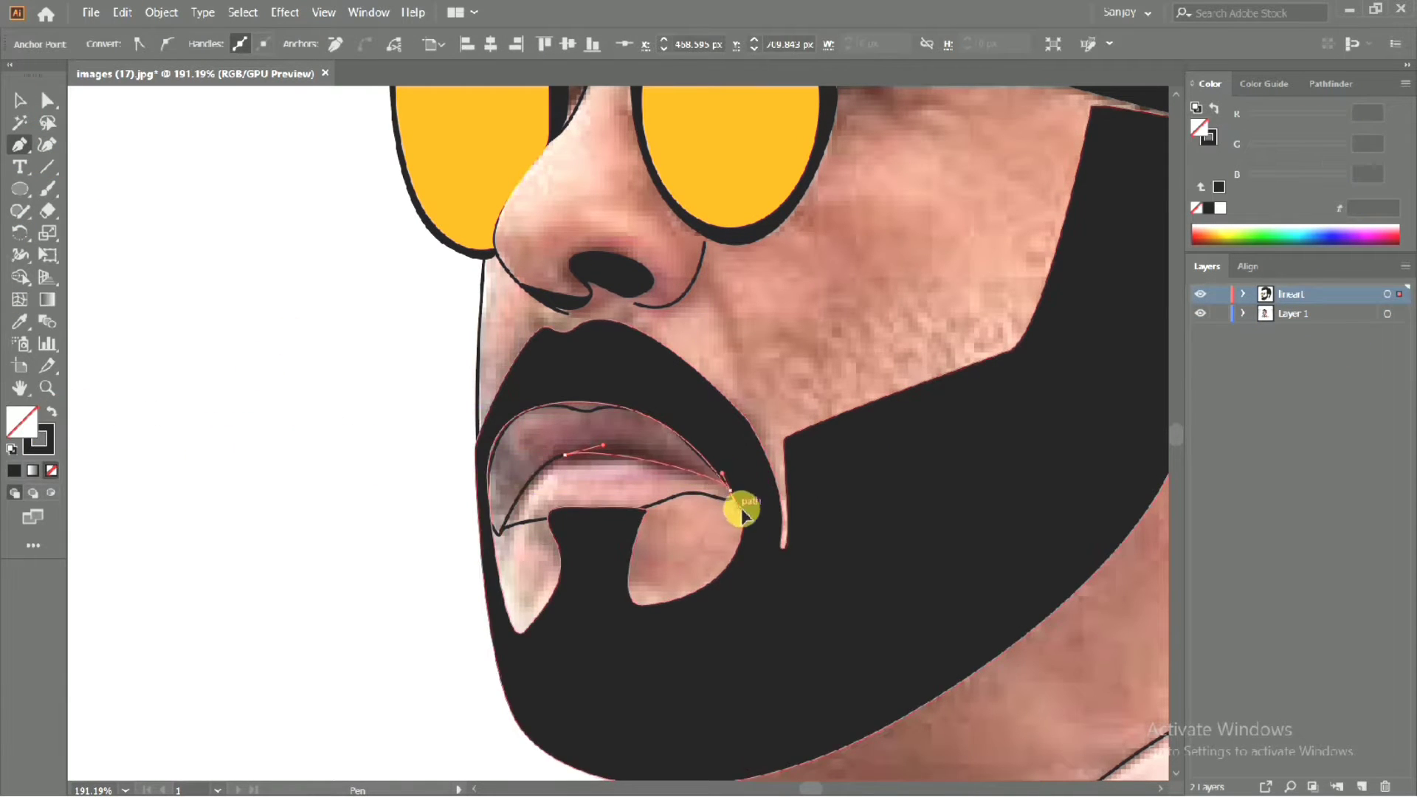
pyautogui.moveTo(727, 488); pyautogui.dragTo(744, 517)
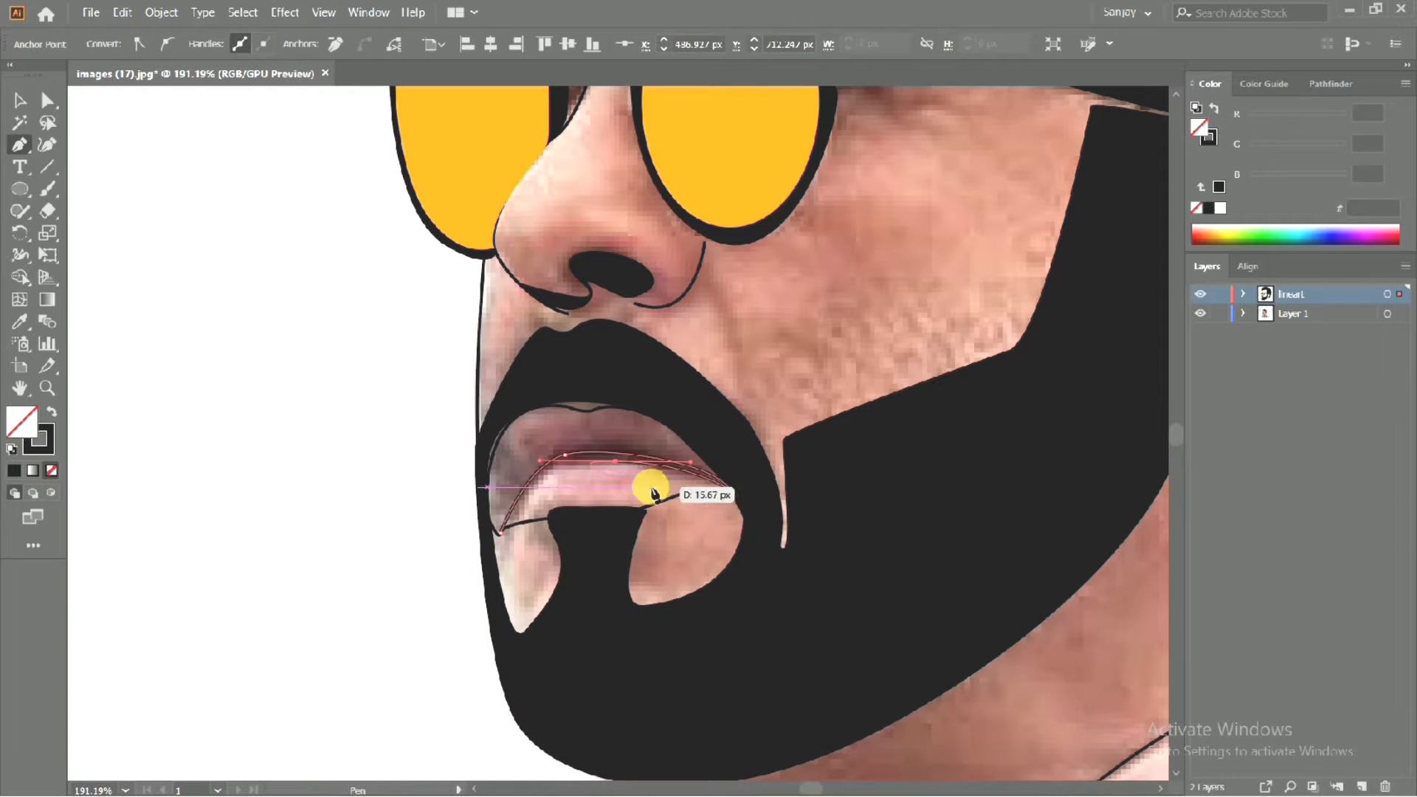
pyautogui.keyDown('alt'); pyautogui.scroll(3, 653, 493); pyautogui.keyUp('alt')
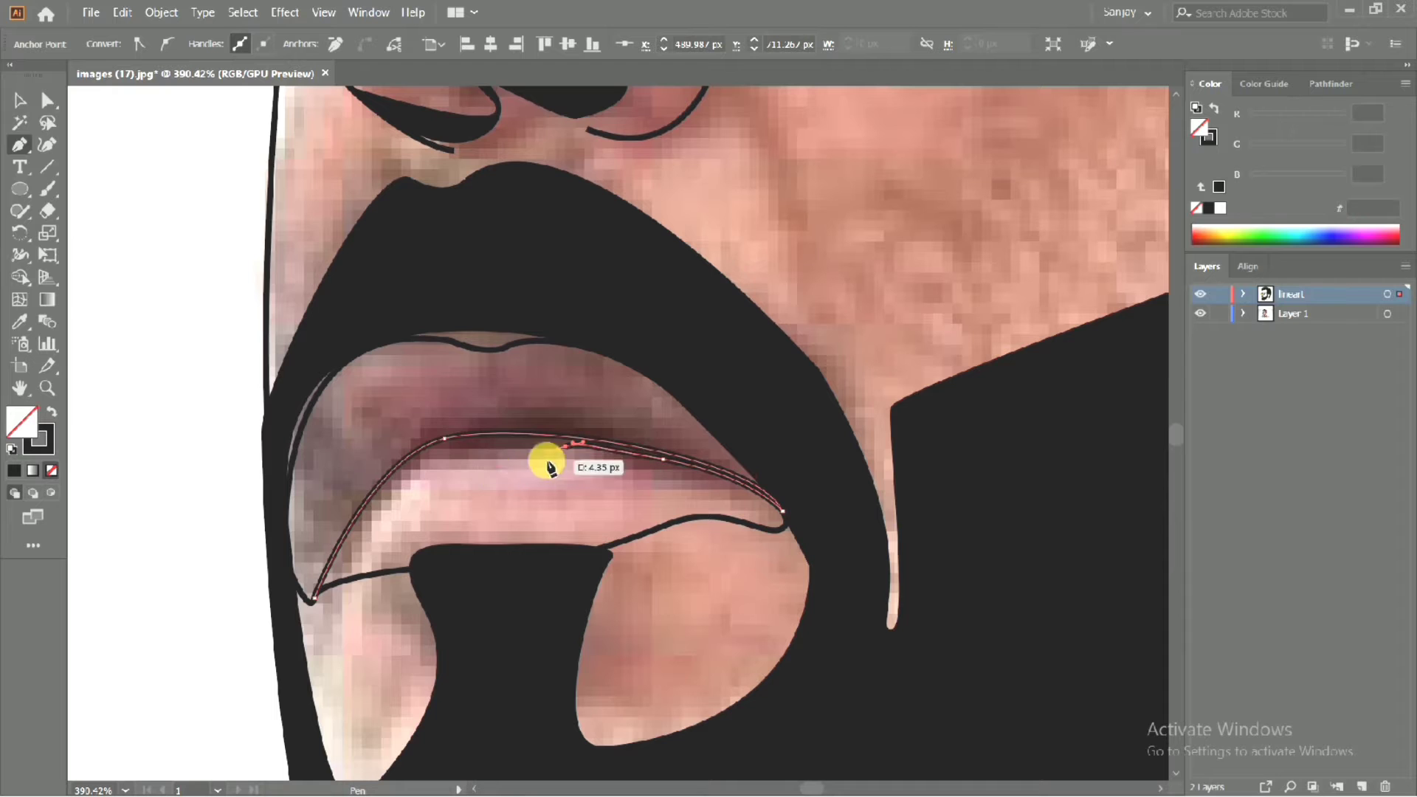
pyautogui.moveTo(440, 459); pyautogui.dragTo(338, 553)
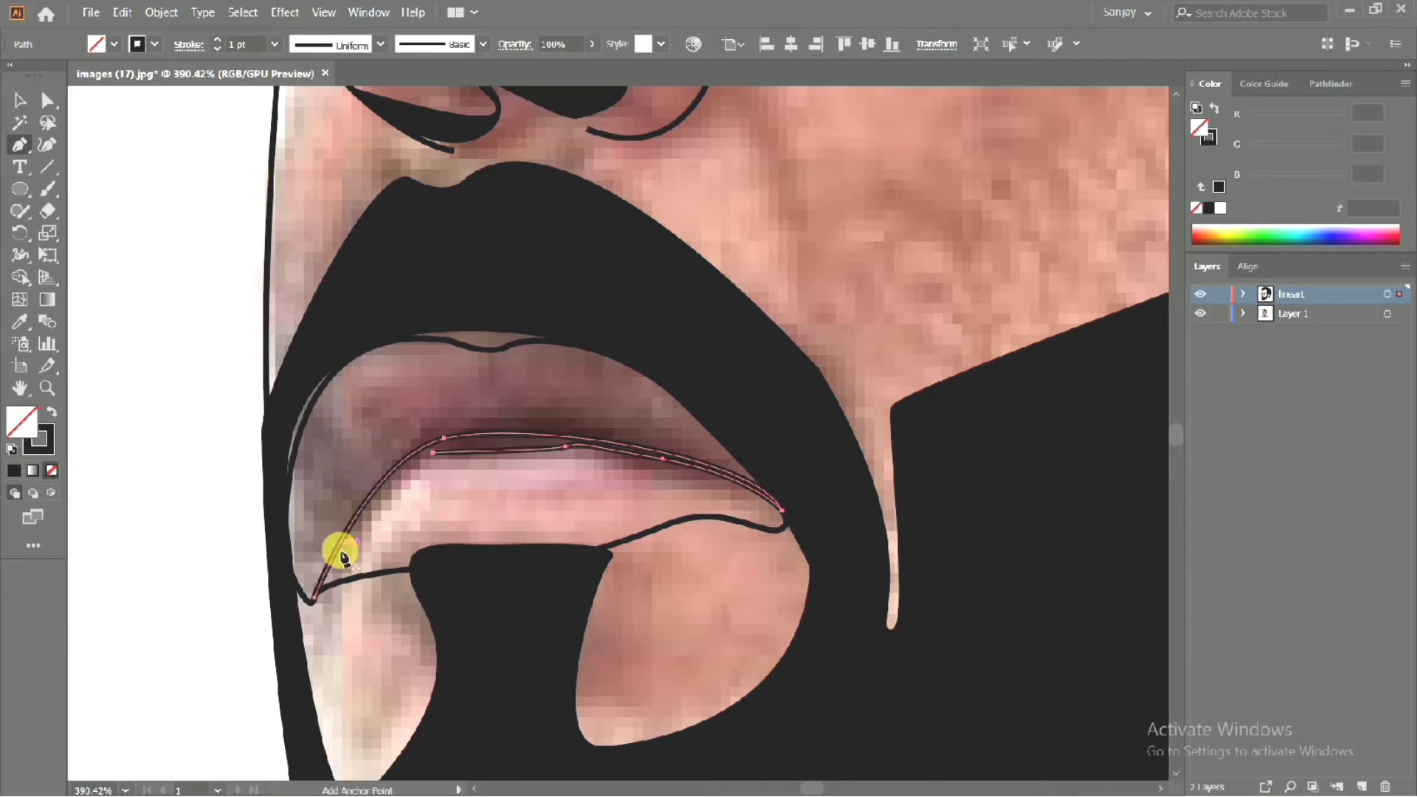
# - Select the parting line and hide the reference photo to check the line art
pyautogui.click(52, 412)
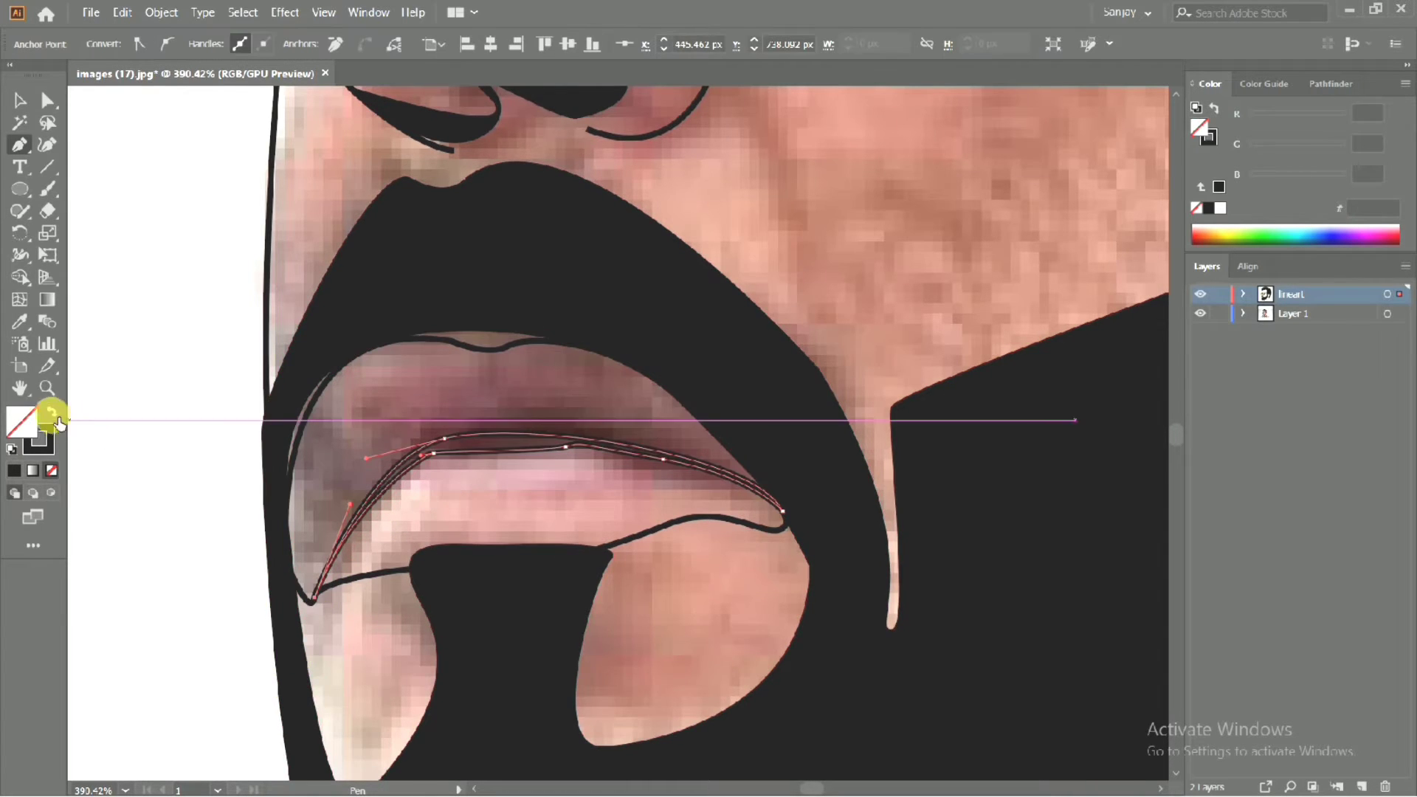
pyautogui.scroll(-5, 137, 505)
pyautogui.scroll(-3, 137, 506)
pyautogui.click(20, 100)
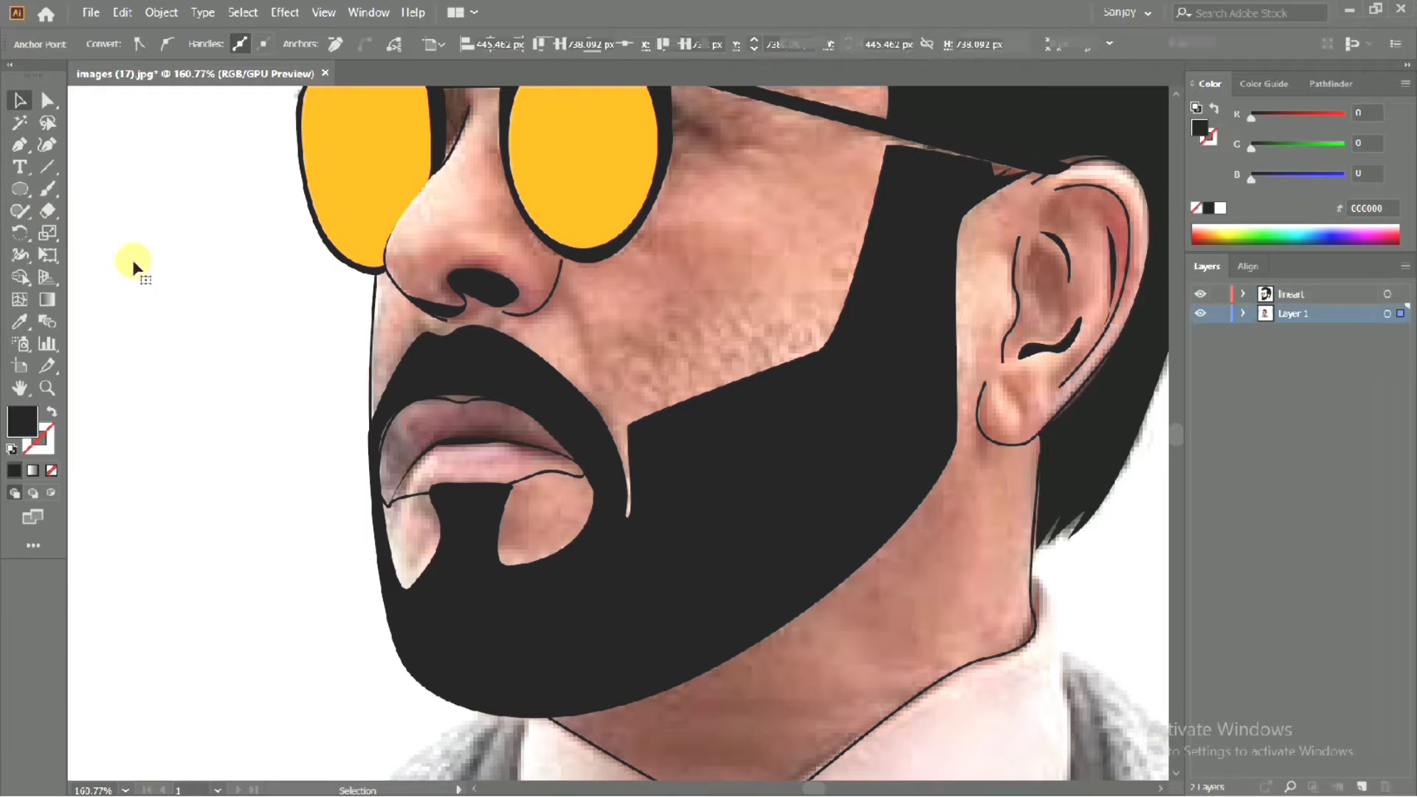
# - Show the reference photo again and bring the lips into view for drawing
pyautogui.click(1200, 313)
pyautogui.hotkey('ctrl', '0')
pyautogui.scroll(2, 736, 322)
pyautogui.scroll(2, 697, 450)
pyautogui.scroll(1, 570, 481)
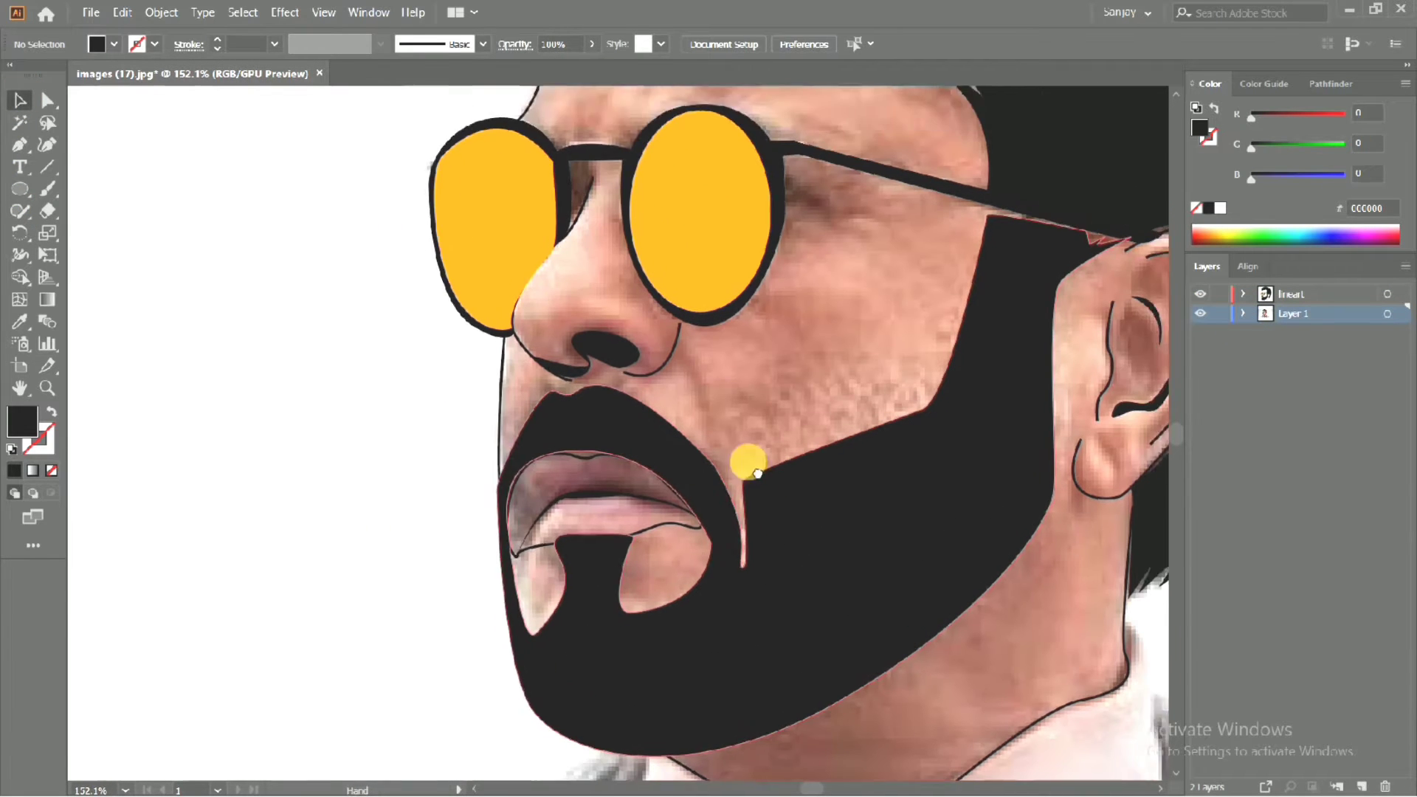
pyautogui.click(537, 411)
pyautogui.click(507, 468)
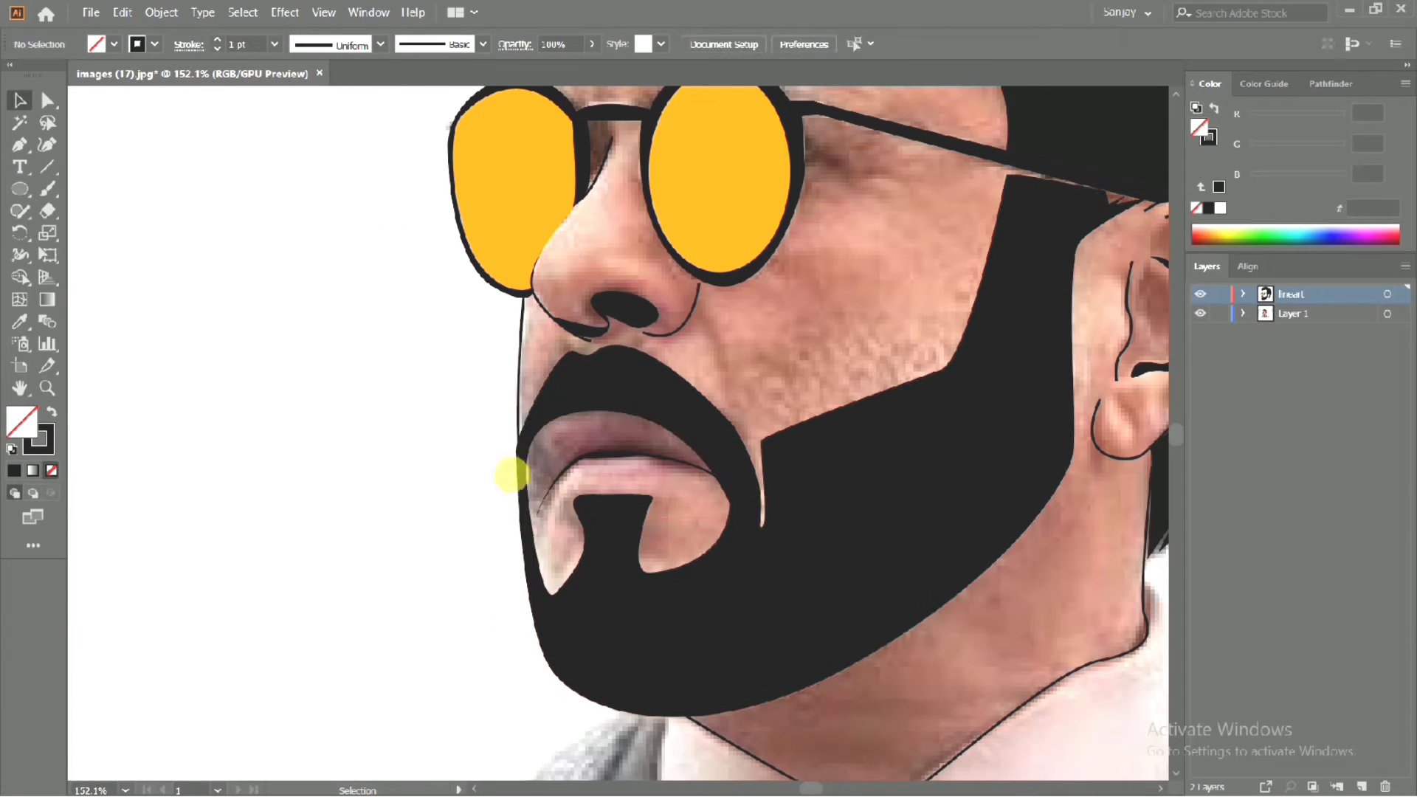
pyautogui.click(20, 144)
pyautogui.moveTo(520, 364); pyautogui.dragTo(547, 344)
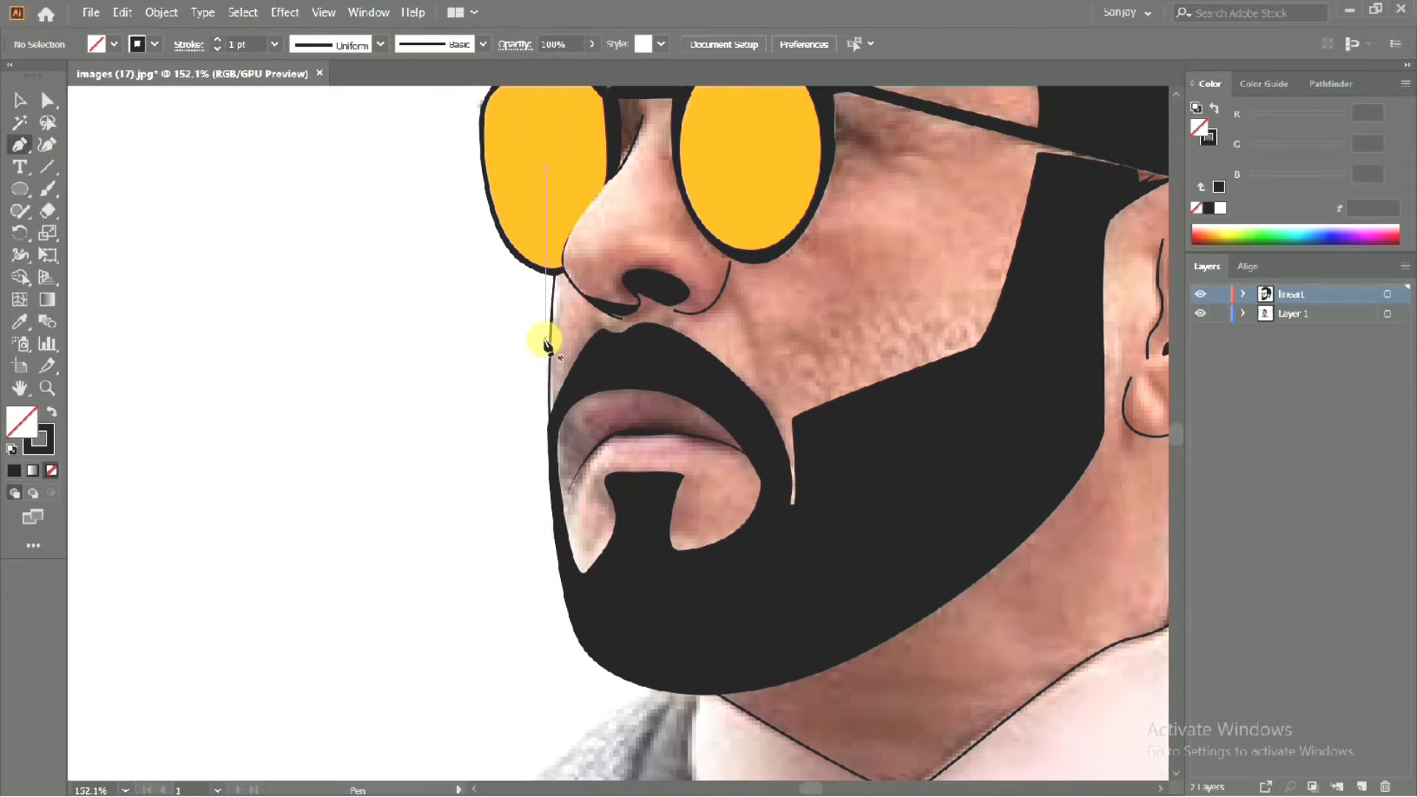
# - Trace the lip edge with curved anchors from the left corner to the right corner
pyautogui.click(565, 502)
pyautogui.moveTo(692, 391)
pyautogui.mouseDown()
pyautogui.moveTo(672, 401)
pyautogui.moveTo(719, 423)
pyautogui.mouseUp()
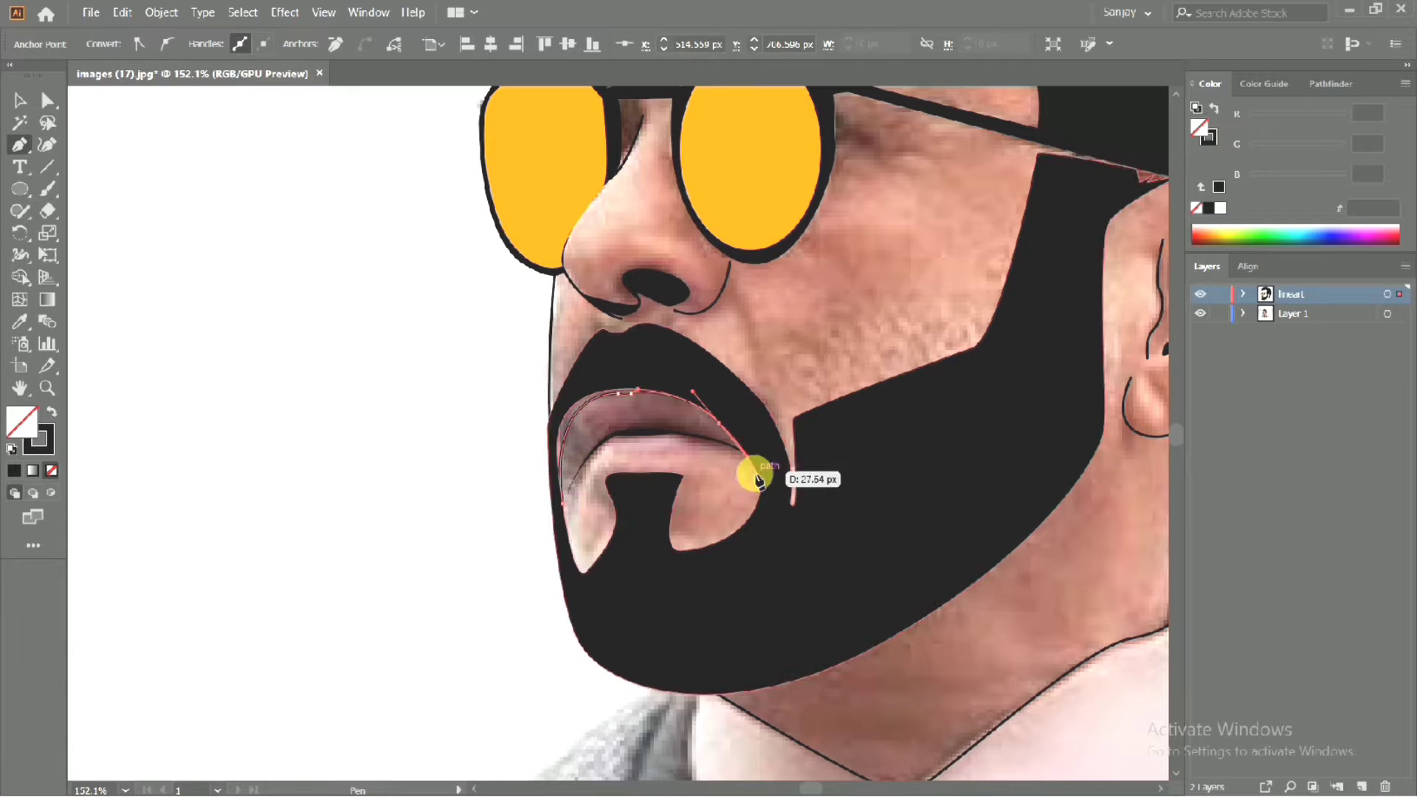
pyautogui.moveTo(758, 478); pyautogui.dragTo(639, 491)
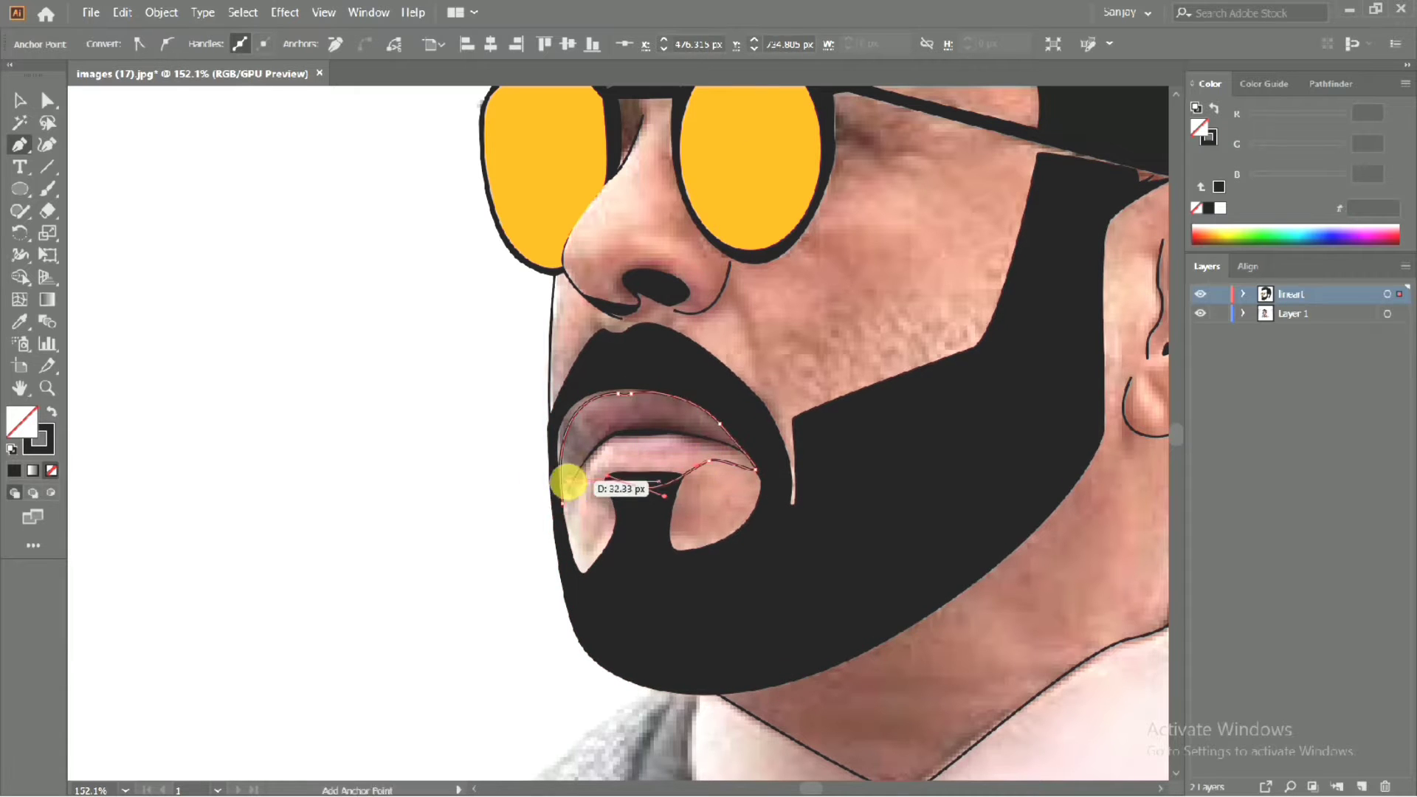
pyautogui.scroll(-3, 559, 520)
pyautogui.click(1200, 313)
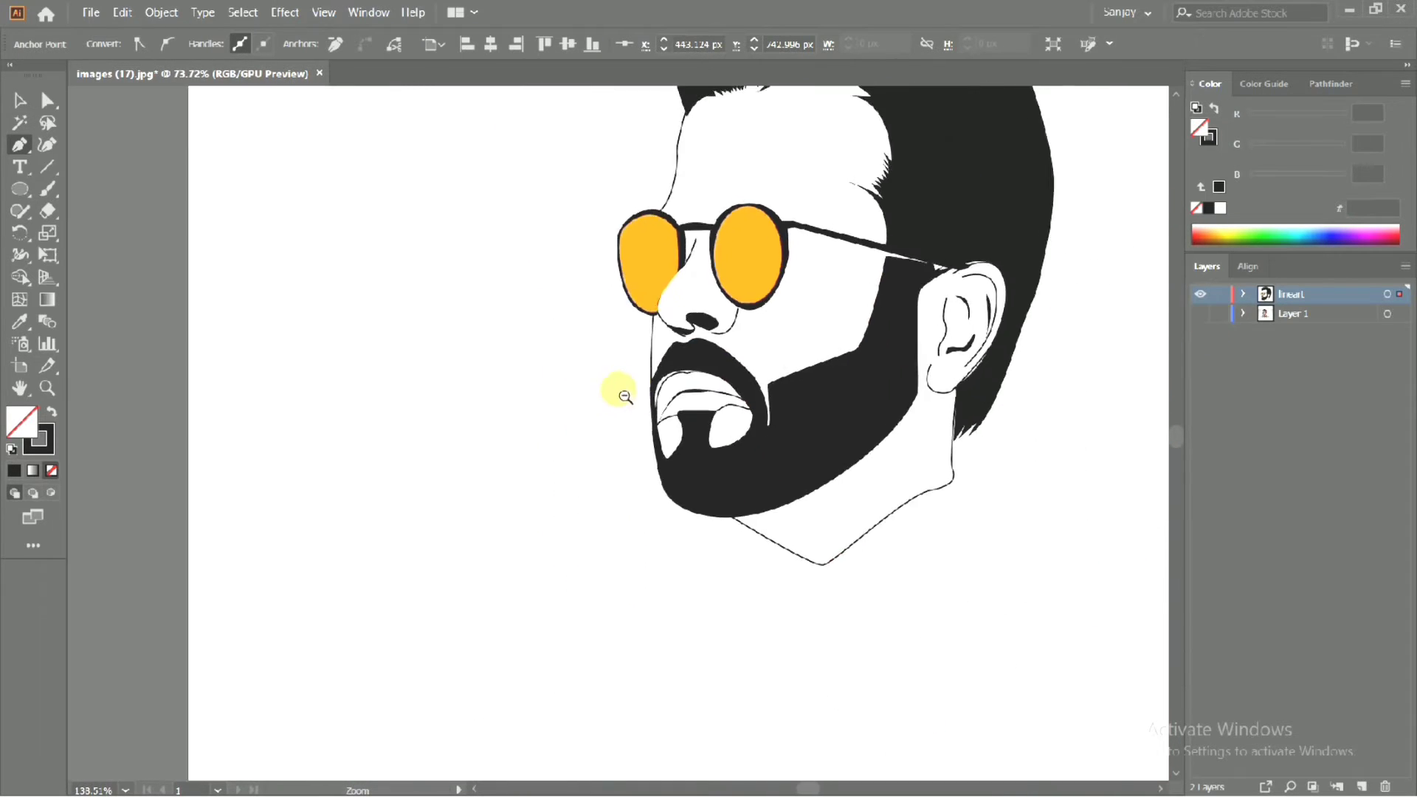
pyautogui.scroll(-2, 667, 458)
pyautogui.scroll(-2, 667, 459)
pyautogui.scroll(2, 585, 484)
pyautogui.click(1200, 313)
pyautogui.scroll(2, 712, 475)
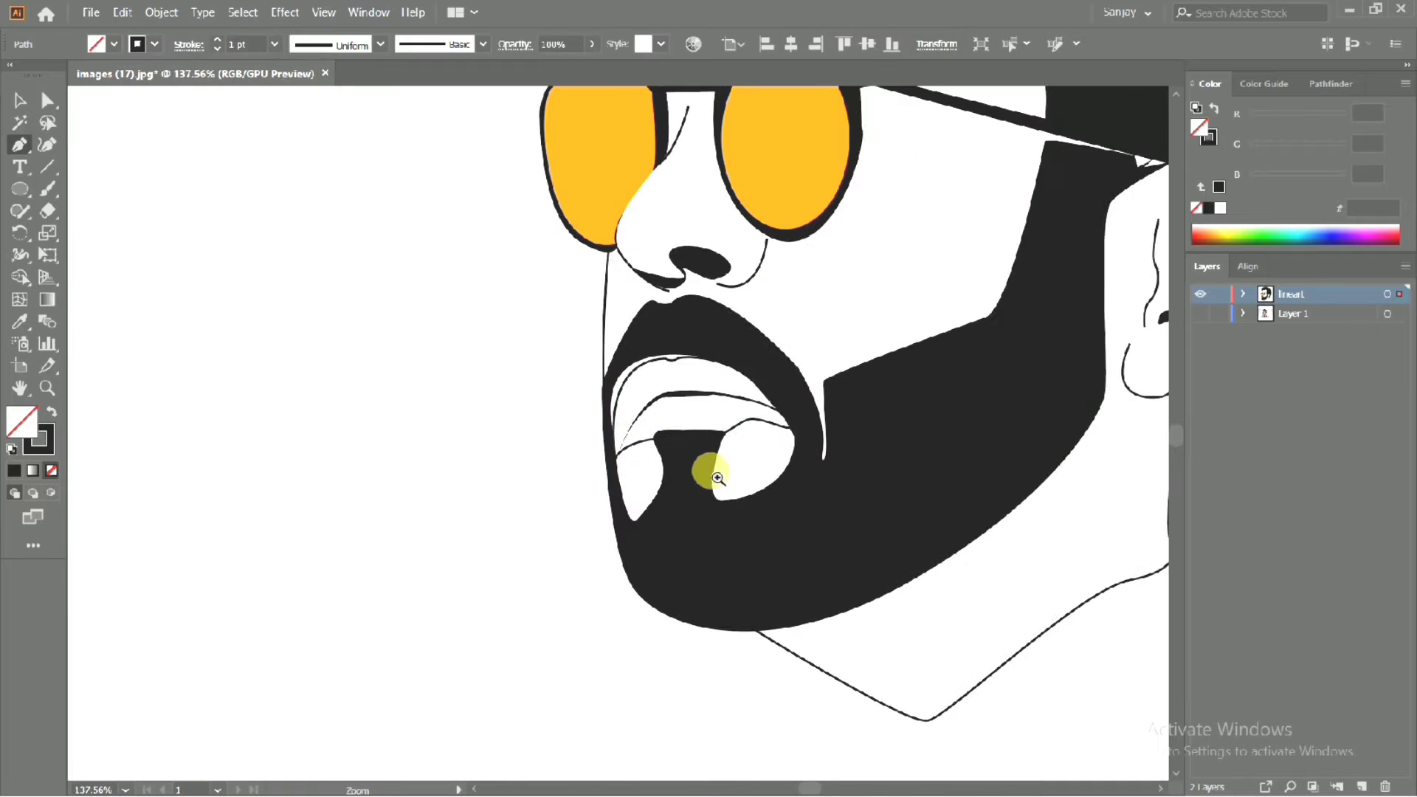
pyautogui.scroll(1, 716, 437)
# - Nudge the lip path's anchors leftward to fit the photo, comparing with it hidden
pyautogui.moveTo(657, 434); pyautogui.dragTo(633, 465)
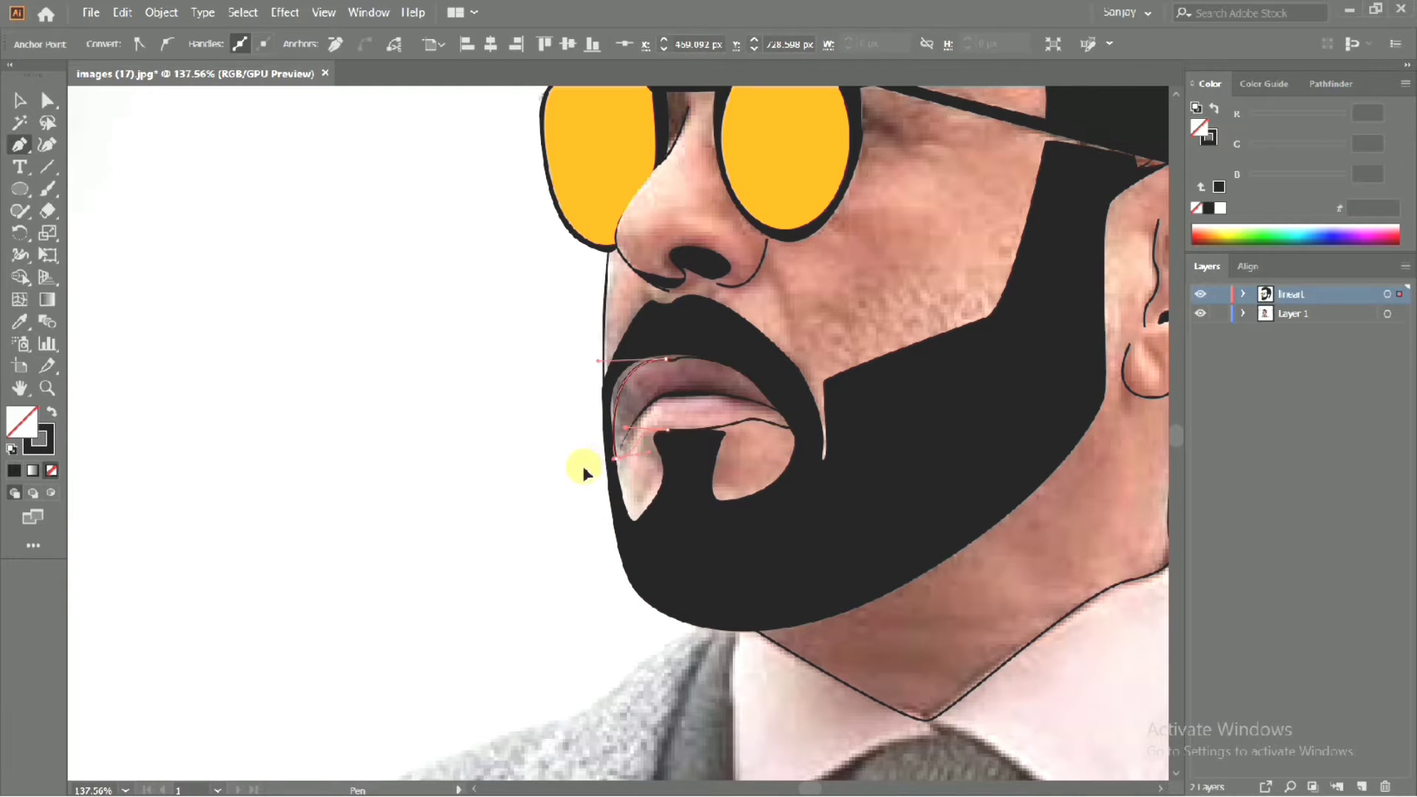
pyautogui.scroll(-3, 583, 472)
pyautogui.click(1200, 313)
pyautogui.scroll(3, 920, 424)
pyautogui.scroll(1, 659, 467)
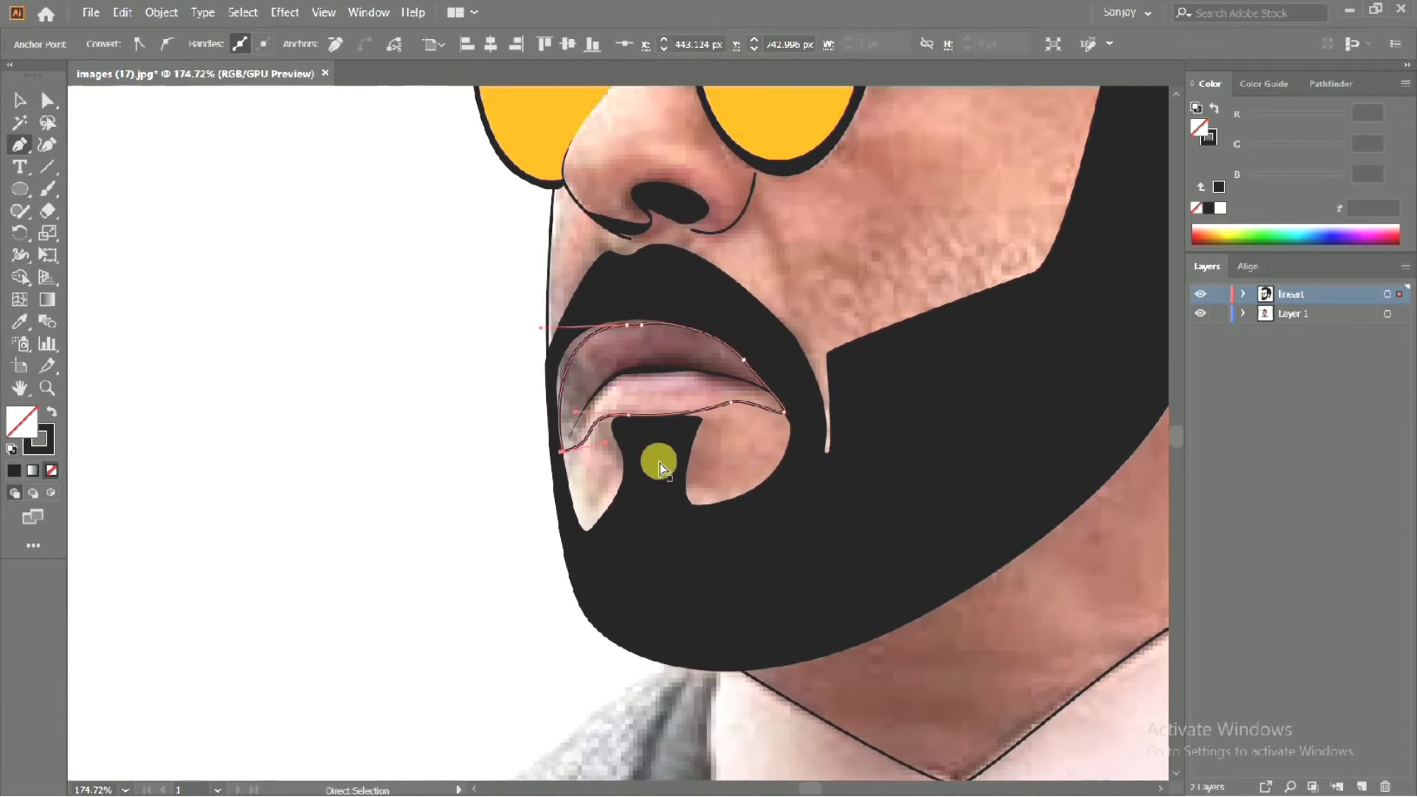
pyautogui.moveTo(659, 467); pyautogui.dragTo(571, 453)
pyautogui.scroll(-2, 558, 457)
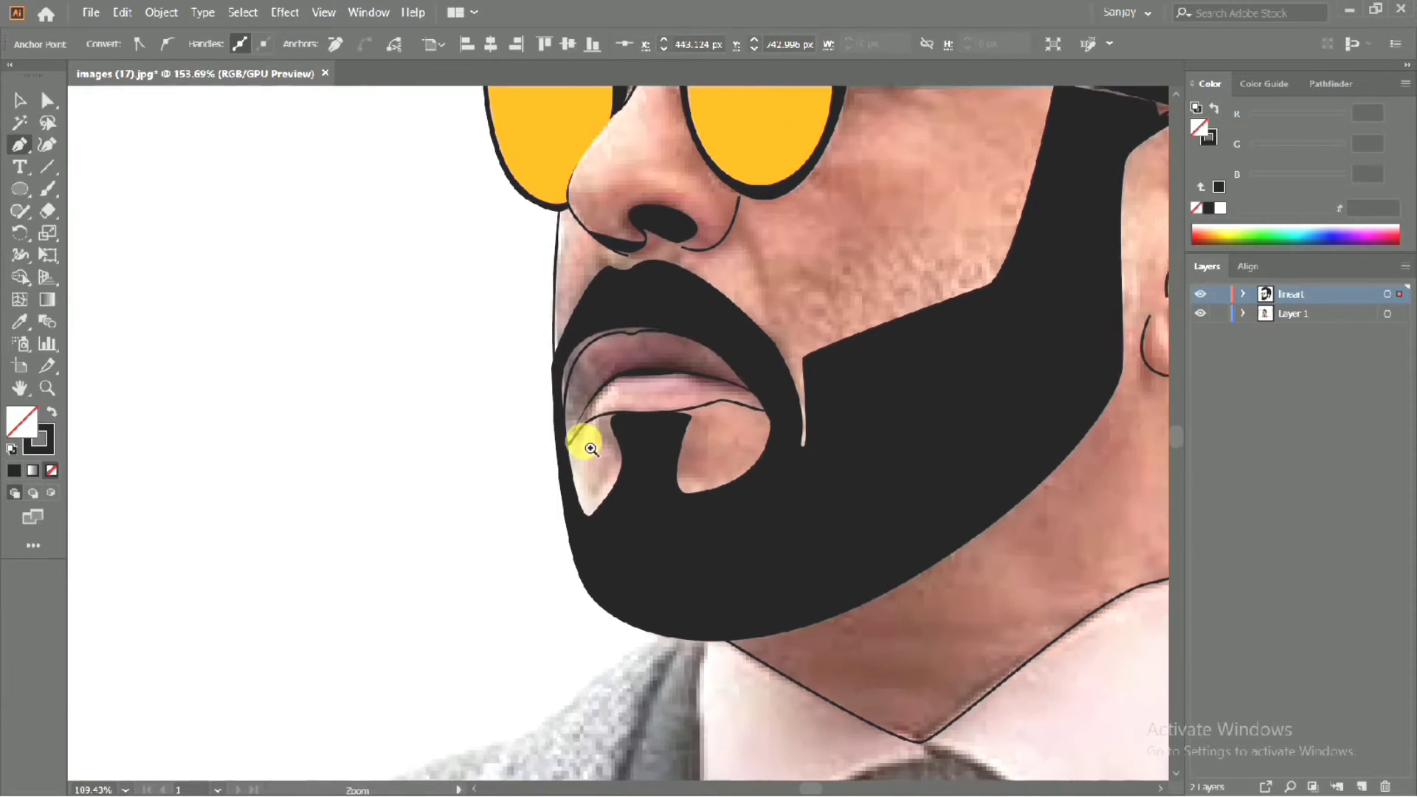
# - Make the line-art layer active over the reference photo for drawing
pyautogui.press('v')
pyautogui.click(228, 278)
pyautogui.scroll(-3, 546, 296)
pyautogui.scroll(1, 546, 297)
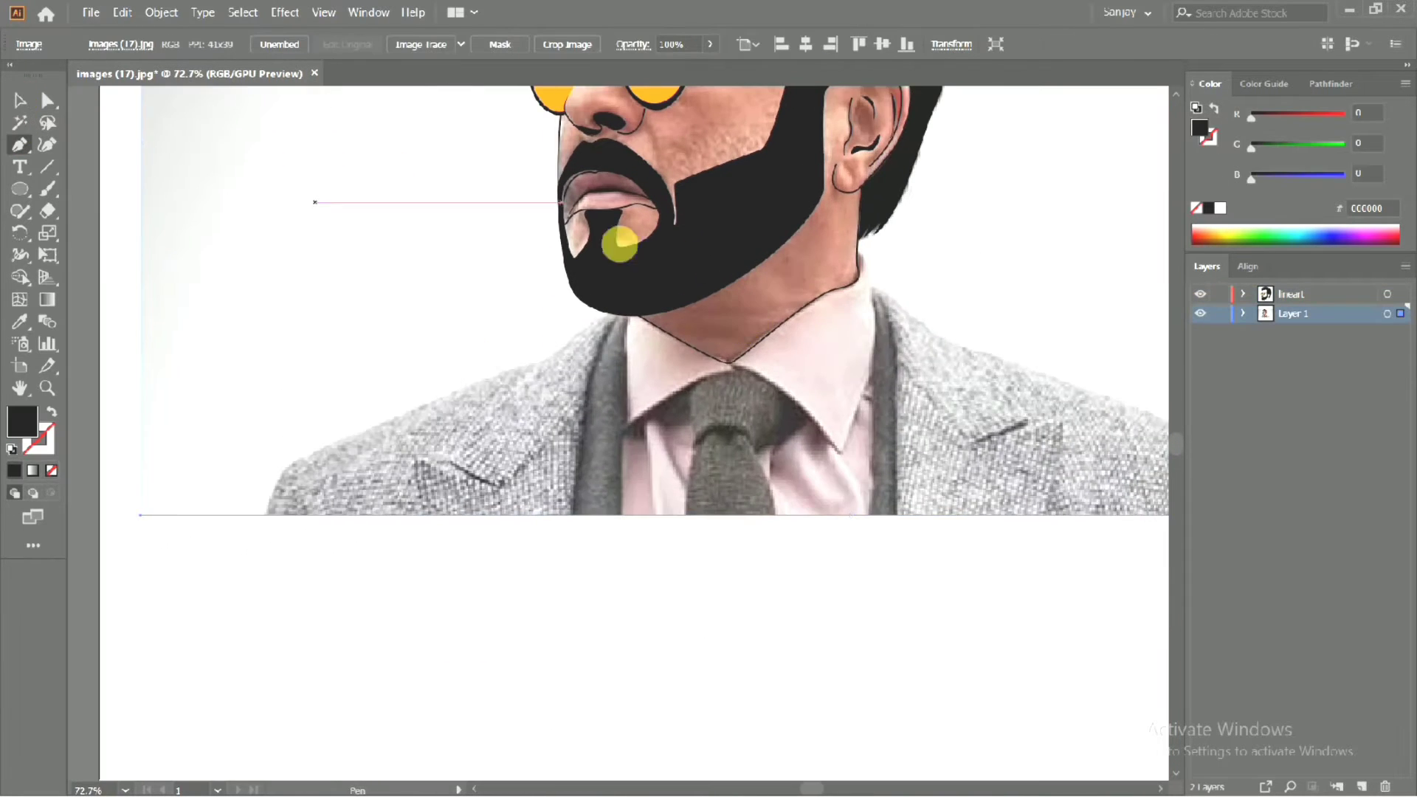
pyautogui.hscroll(2, 734, 293)
pyautogui.press('p')
pyautogui.click(642, 260)
# - Trace the shirt collar as a closed black outline with a V point
pyautogui.moveTo(656, 299); pyautogui.dragTo(659, 361)
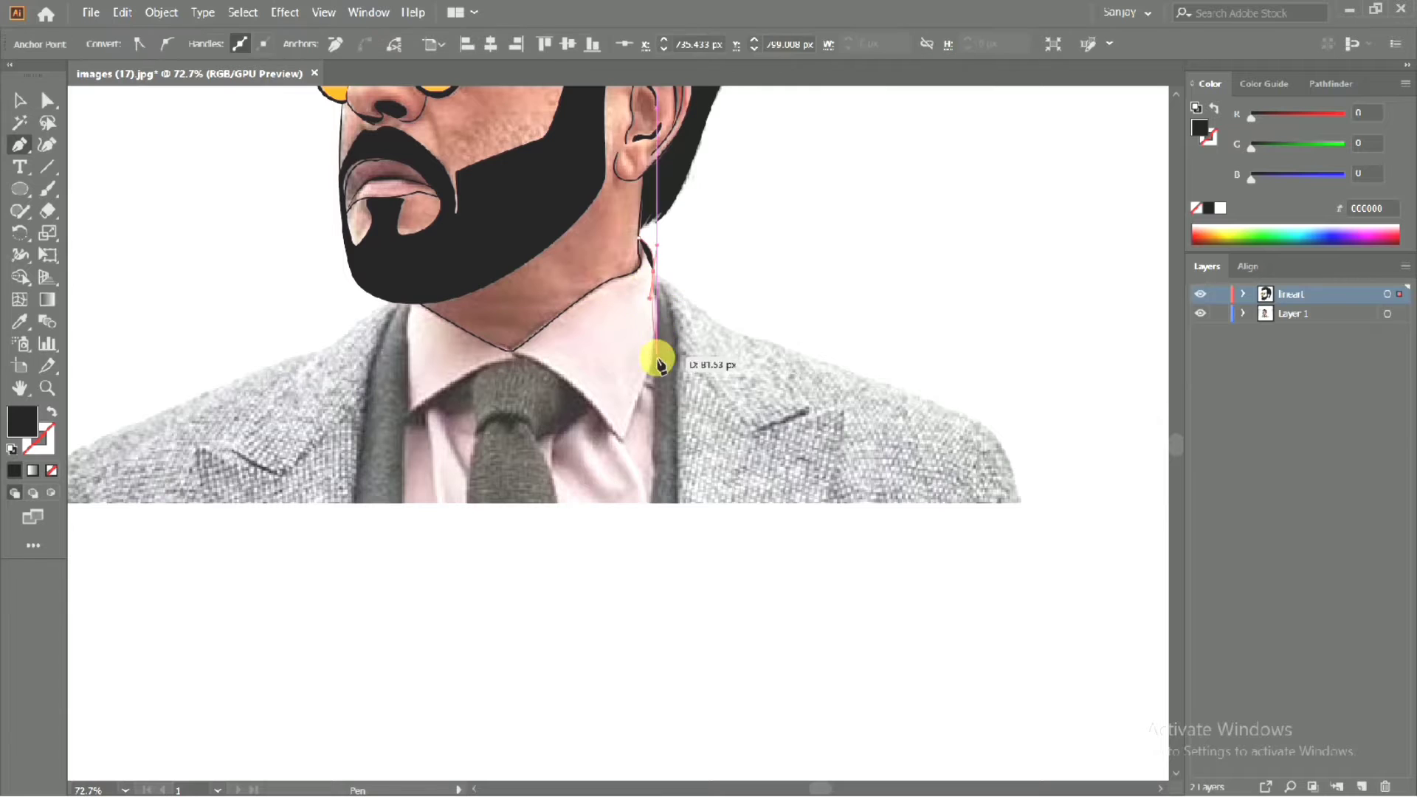
pyautogui.keyDown('ctrl'); pyautogui.click(627, 432); pyautogui.keyUp('ctrl')
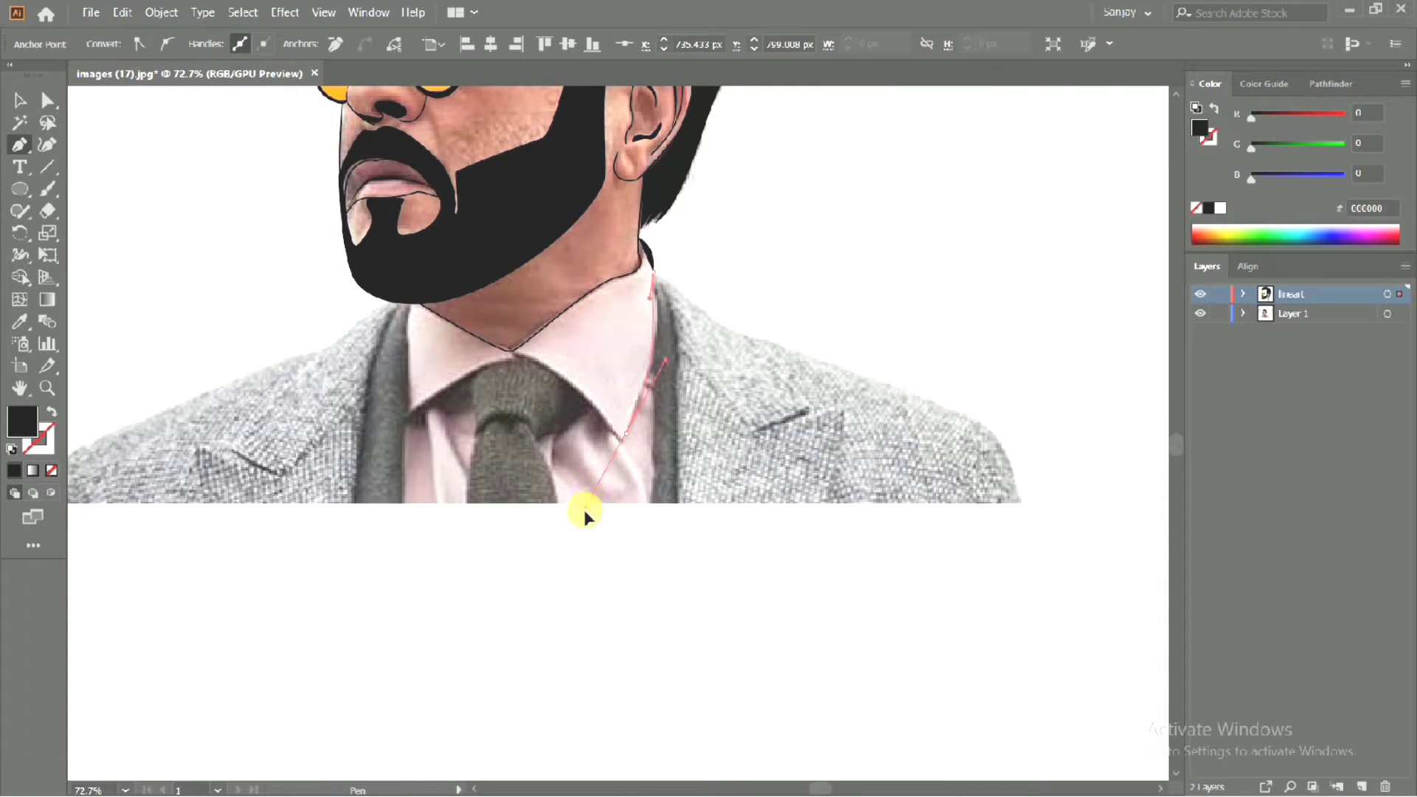
pyautogui.moveTo(630, 442); pyautogui.dragTo(584, 405)
pyautogui.moveTo(516, 357); pyautogui.dragTo(474, 357)
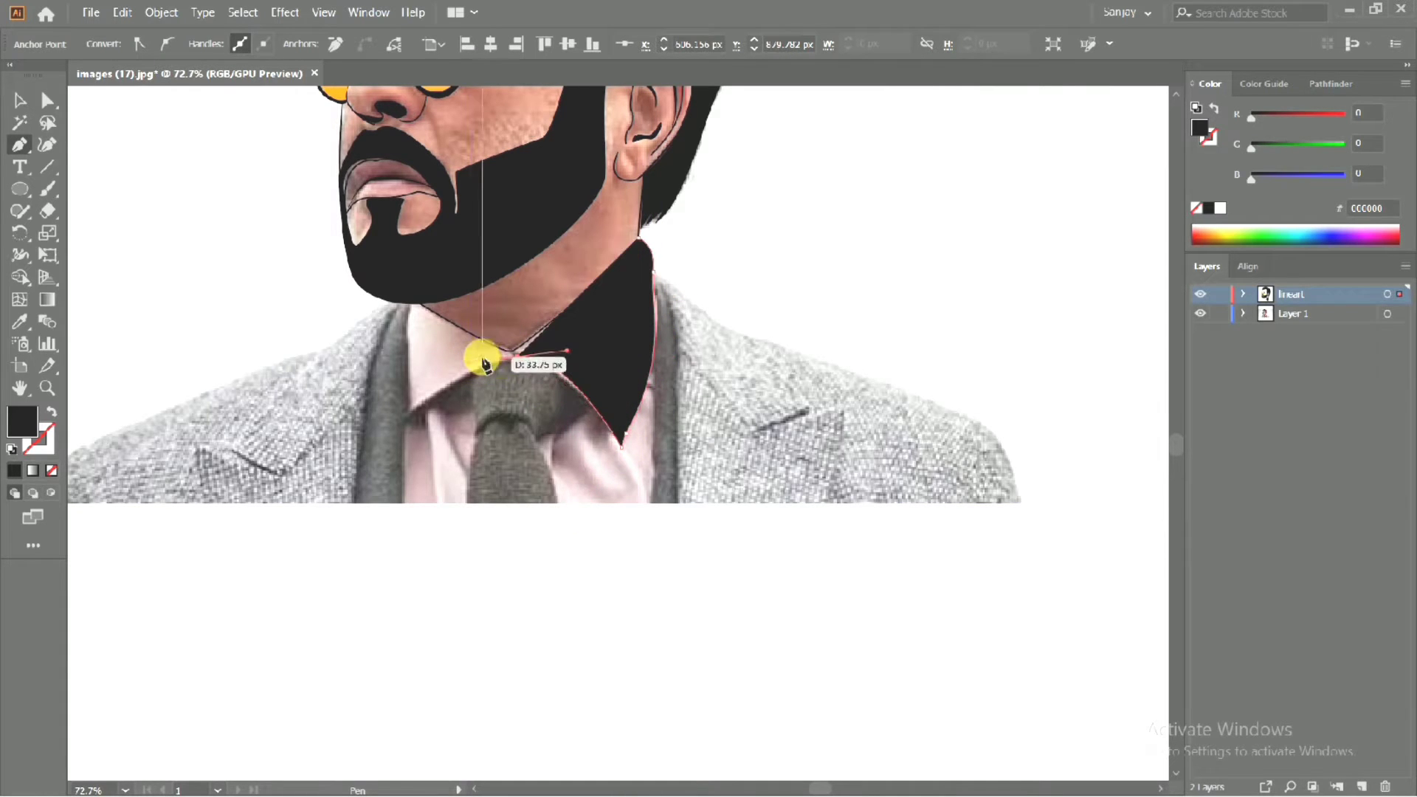
pyautogui.click(402, 423)
pyautogui.click(409, 297)
pyautogui.hotkey('shift', 'x')
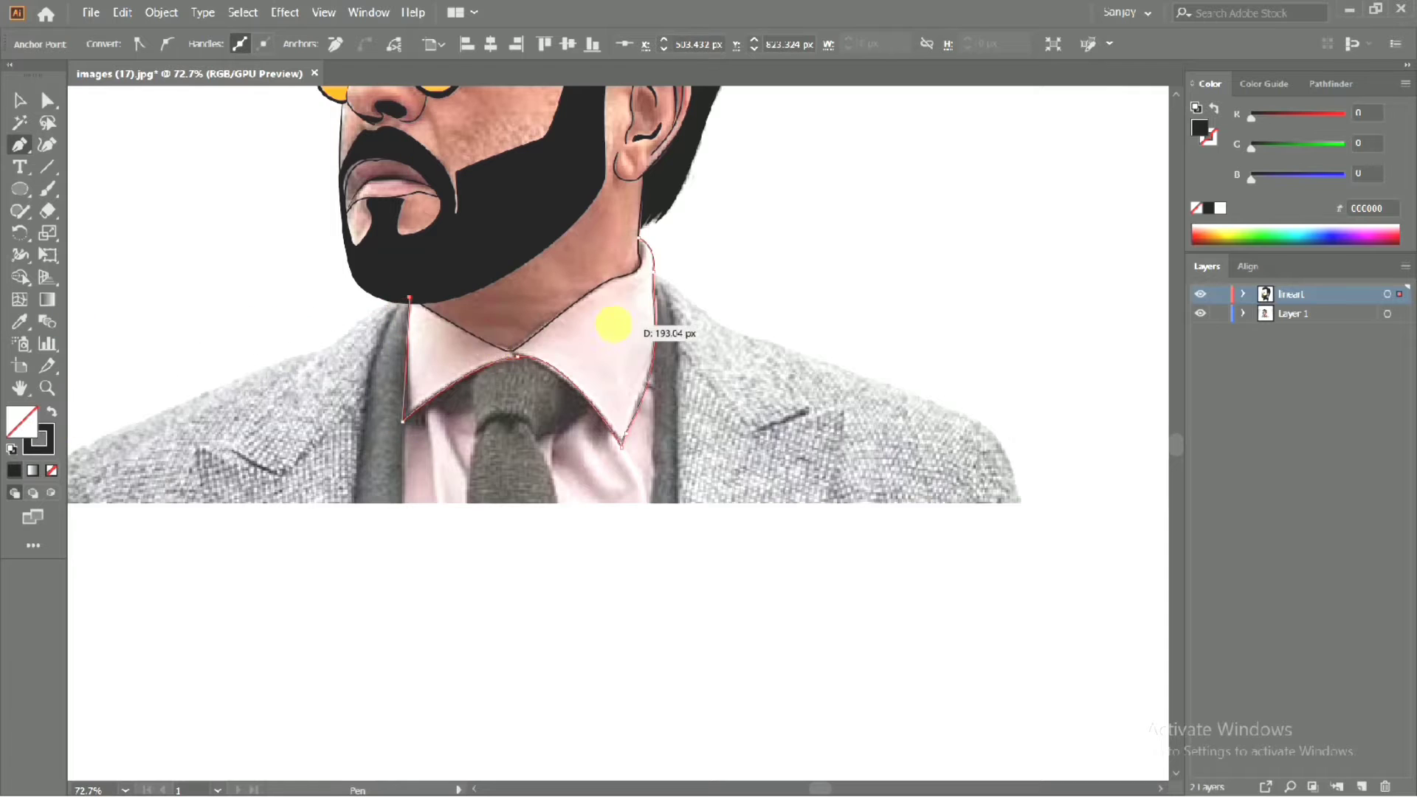
pyautogui.scroll(1, 522, 358)
pyautogui.click(505, 358)
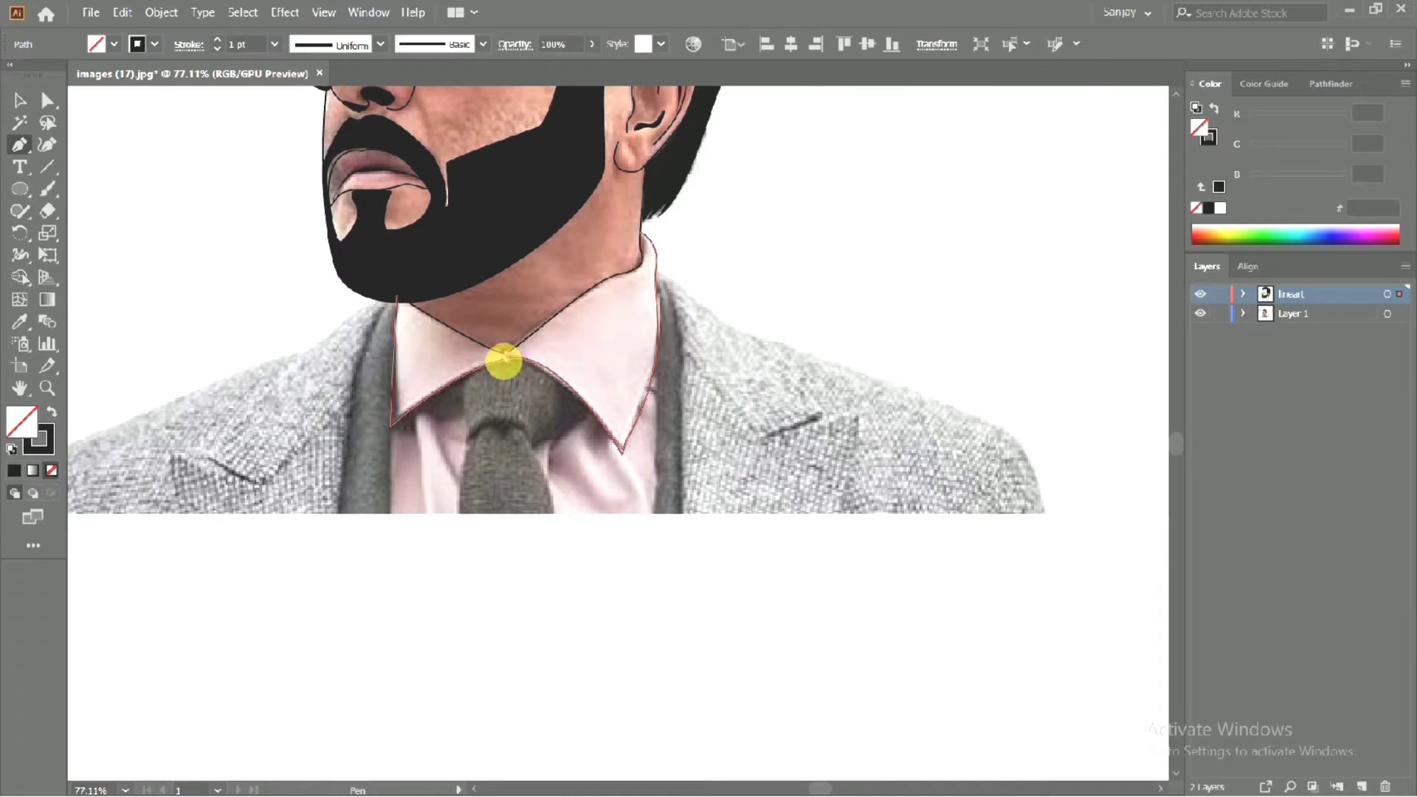
pyautogui.scroll(-1, 504, 357)
# - Trace anchors along the right shoulder, bottom edge and left shoulder toward the neck
pyautogui.click(712, 332)
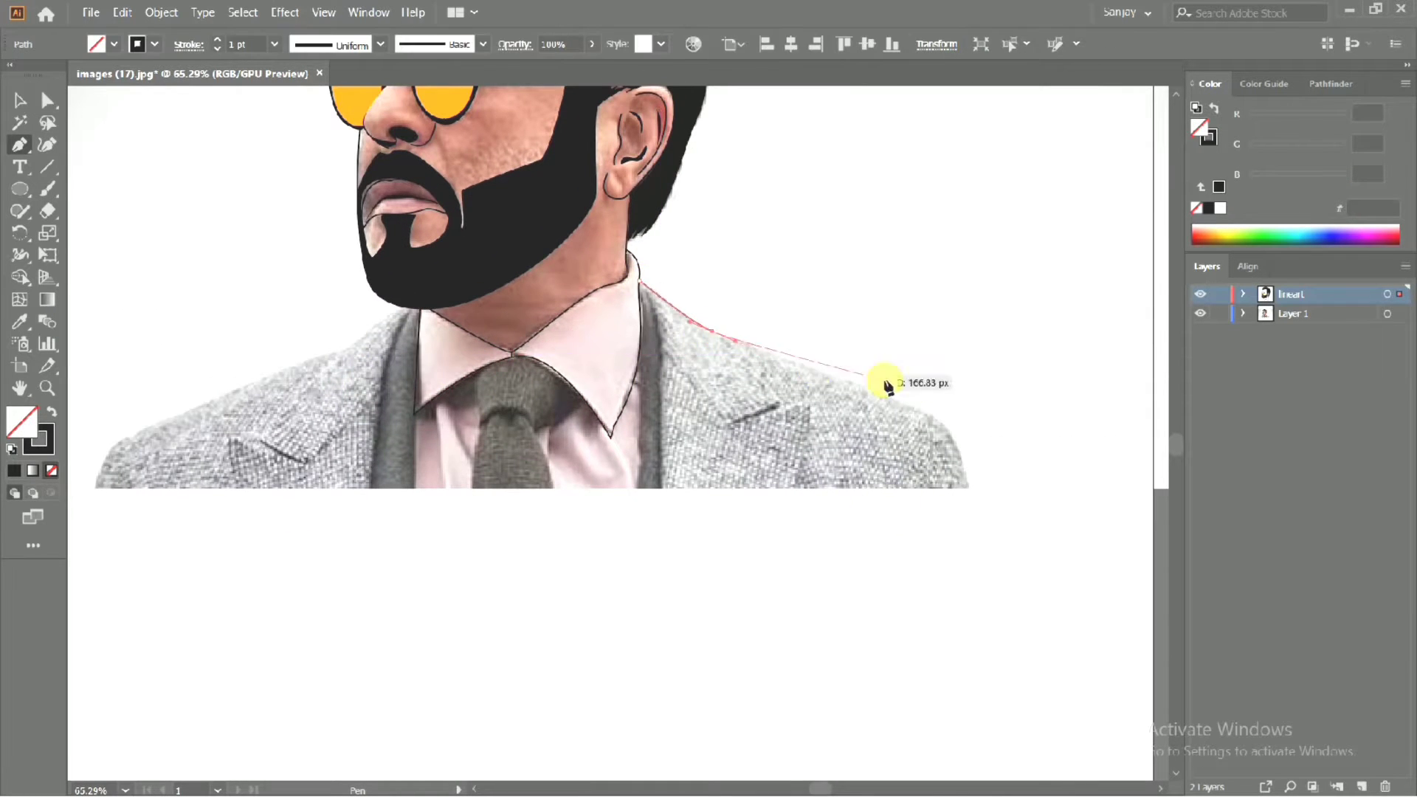
pyautogui.click(946, 418)
pyautogui.click(93, 487)
pyautogui.click(103, 443)
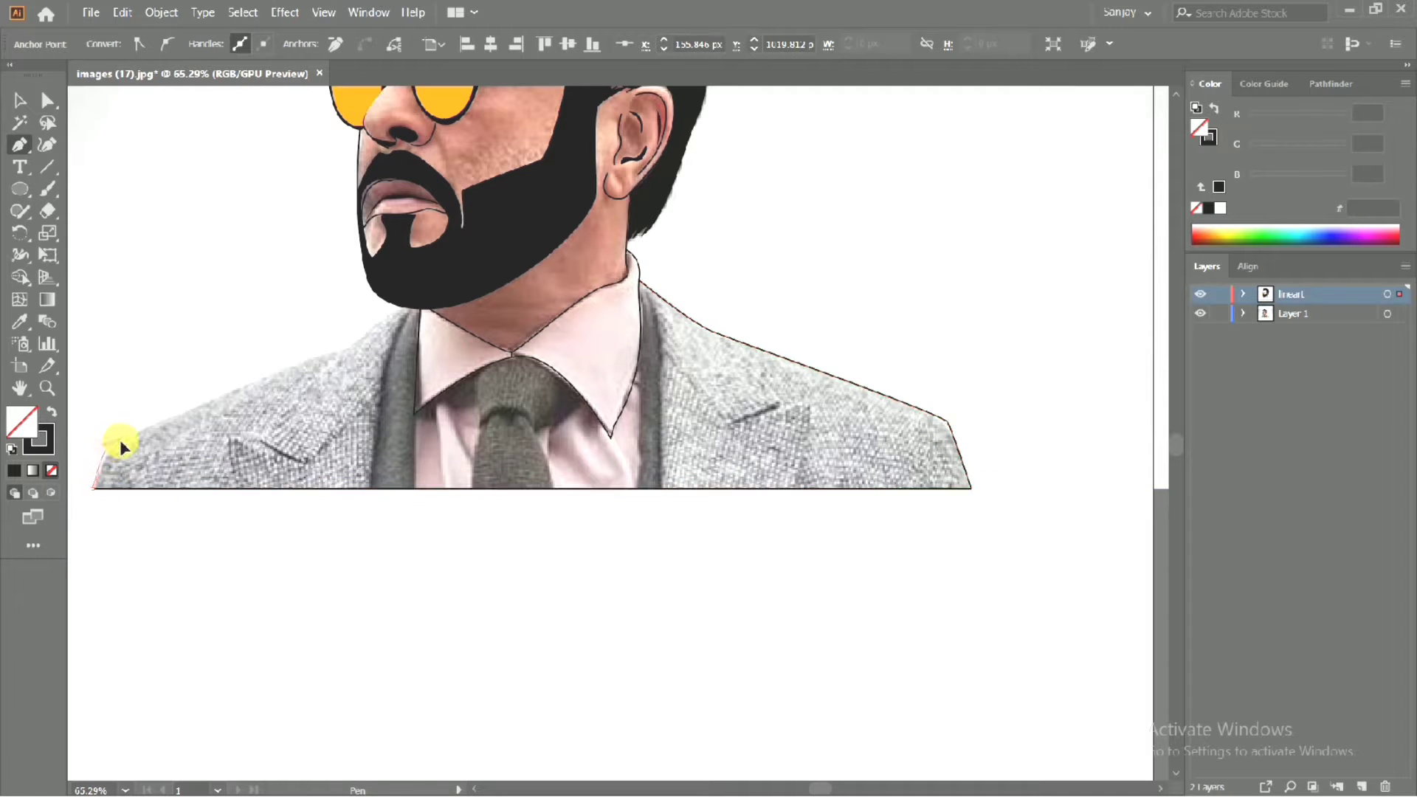
pyautogui.click(138, 433)
pyautogui.click(324, 348)
pyautogui.click(345, 343)
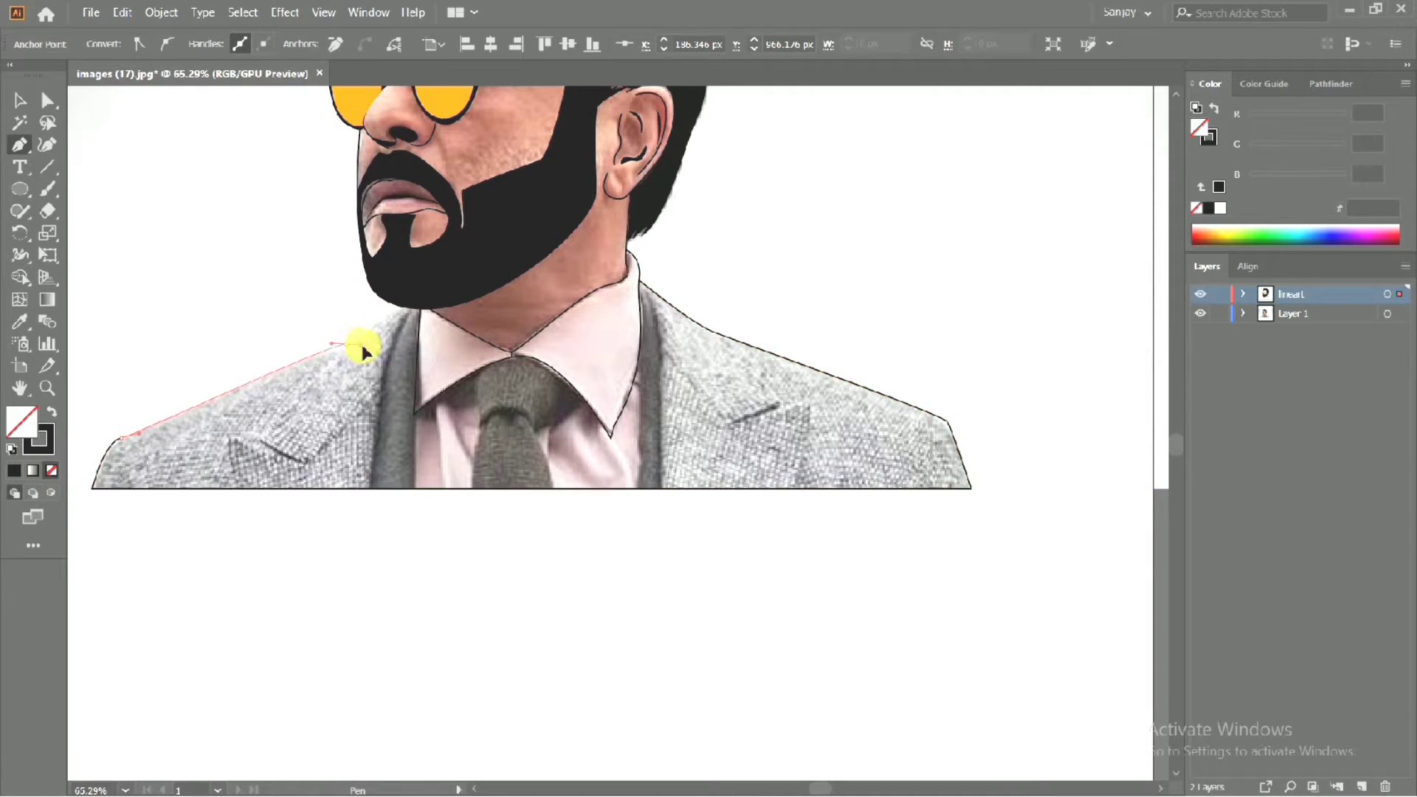
pyautogui.click(389, 305)
pyautogui.click(417, 298)
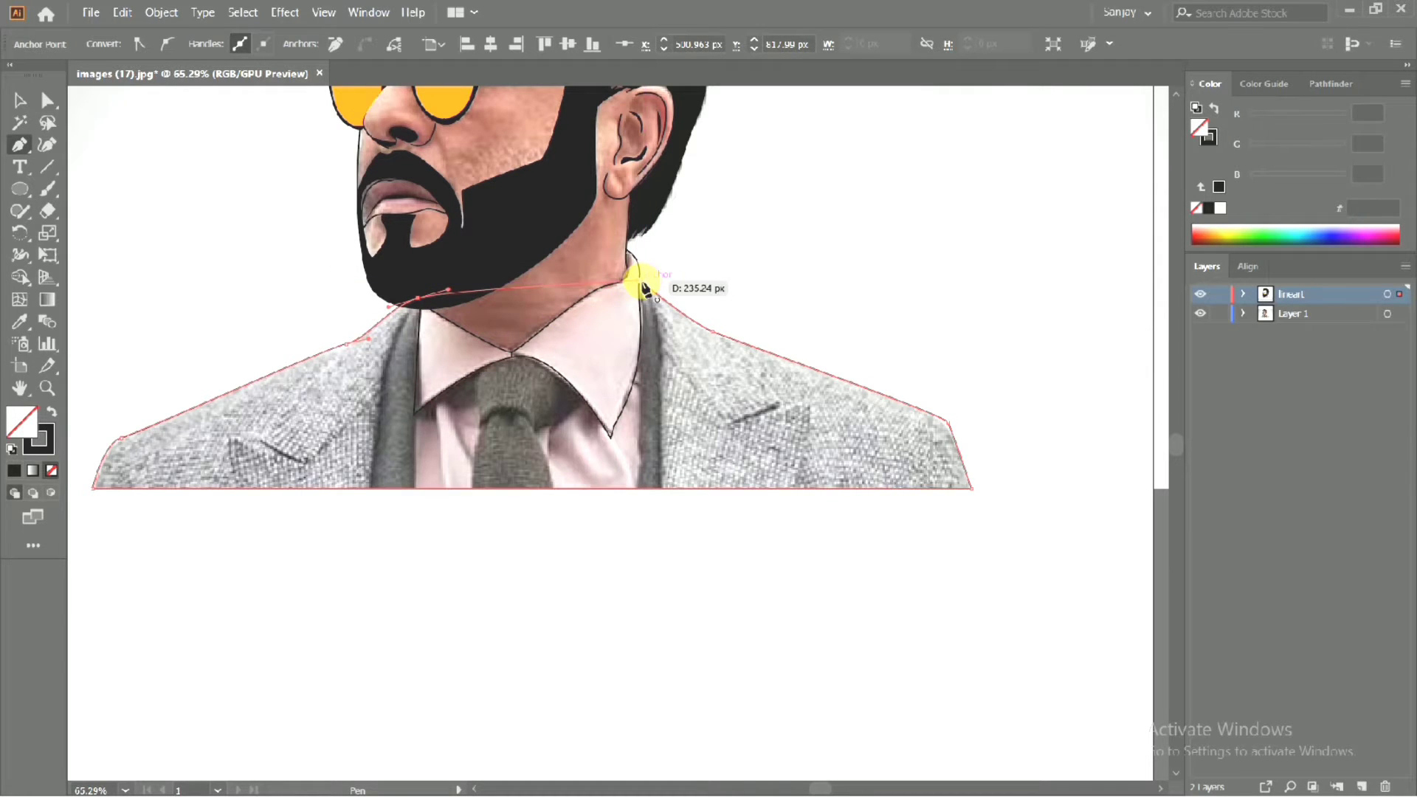
# - Remove a stray anchor and close the shoulder outline via the jacket's bottom edge
pyautogui.hotkey('ctrl', 'z')
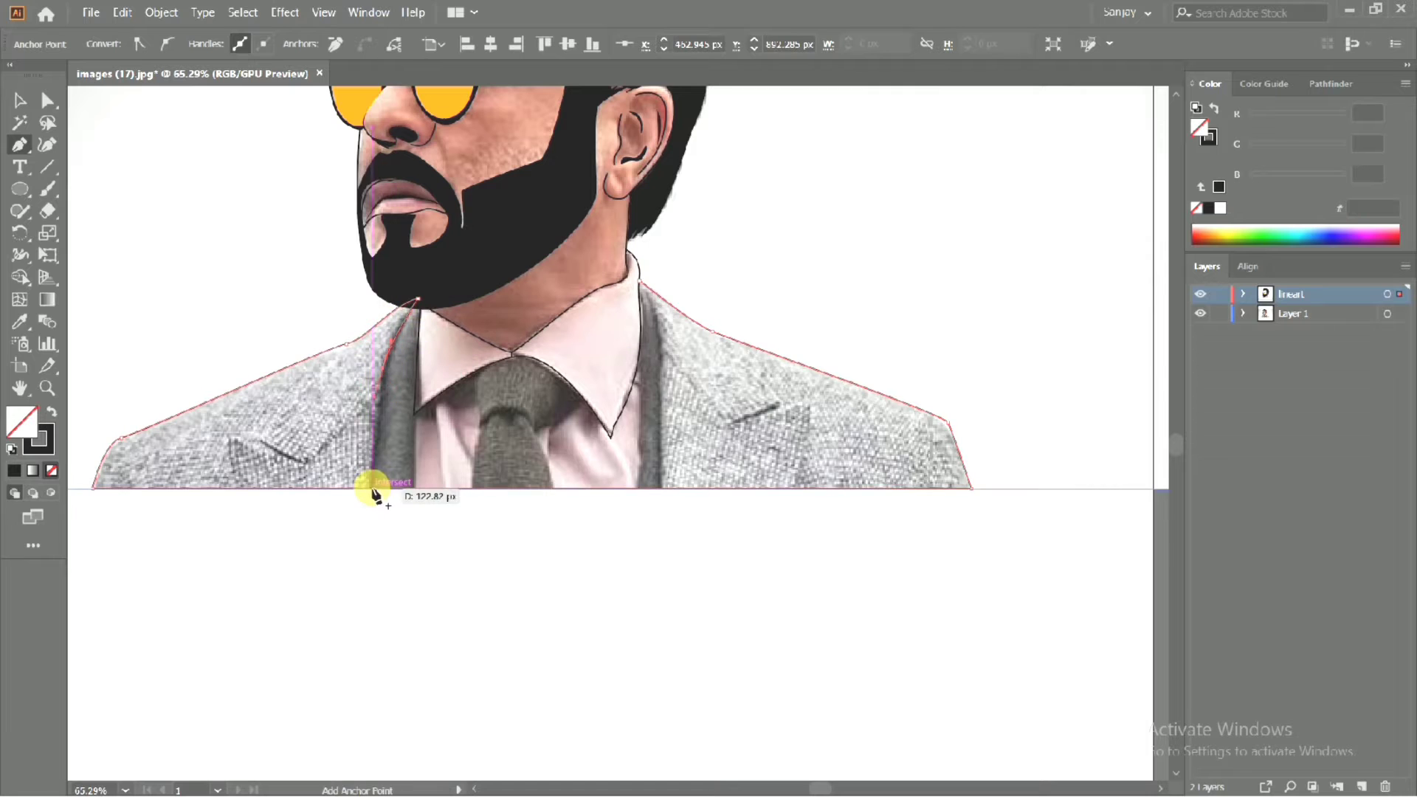
pyautogui.scroll(3, 376, 496)
pyautogui.moveTo(361, 501); pyautogui.dragTo(371, 532)
pyautogui.scroll(-1, 347, 531)
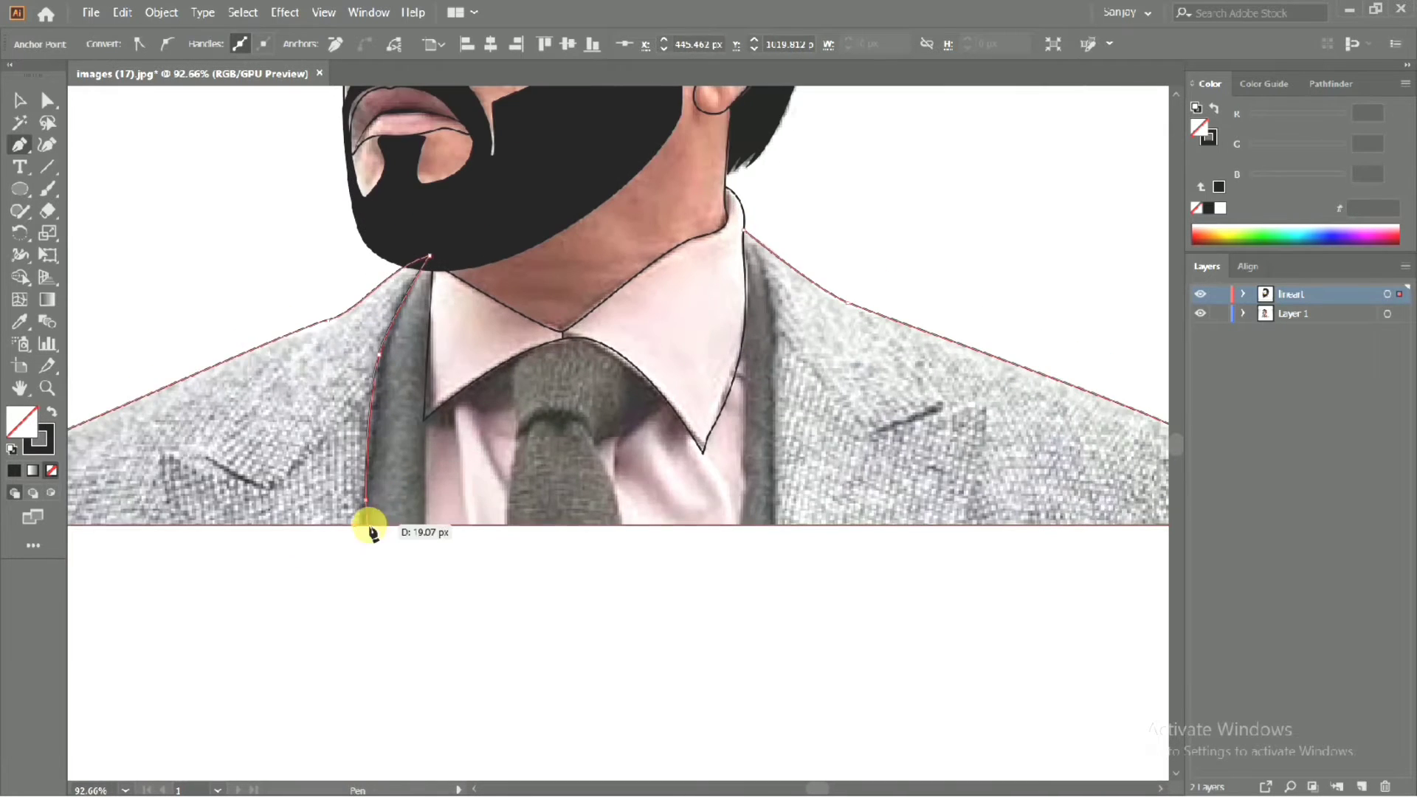
pyautogui.scroll(-1, 368, 533)
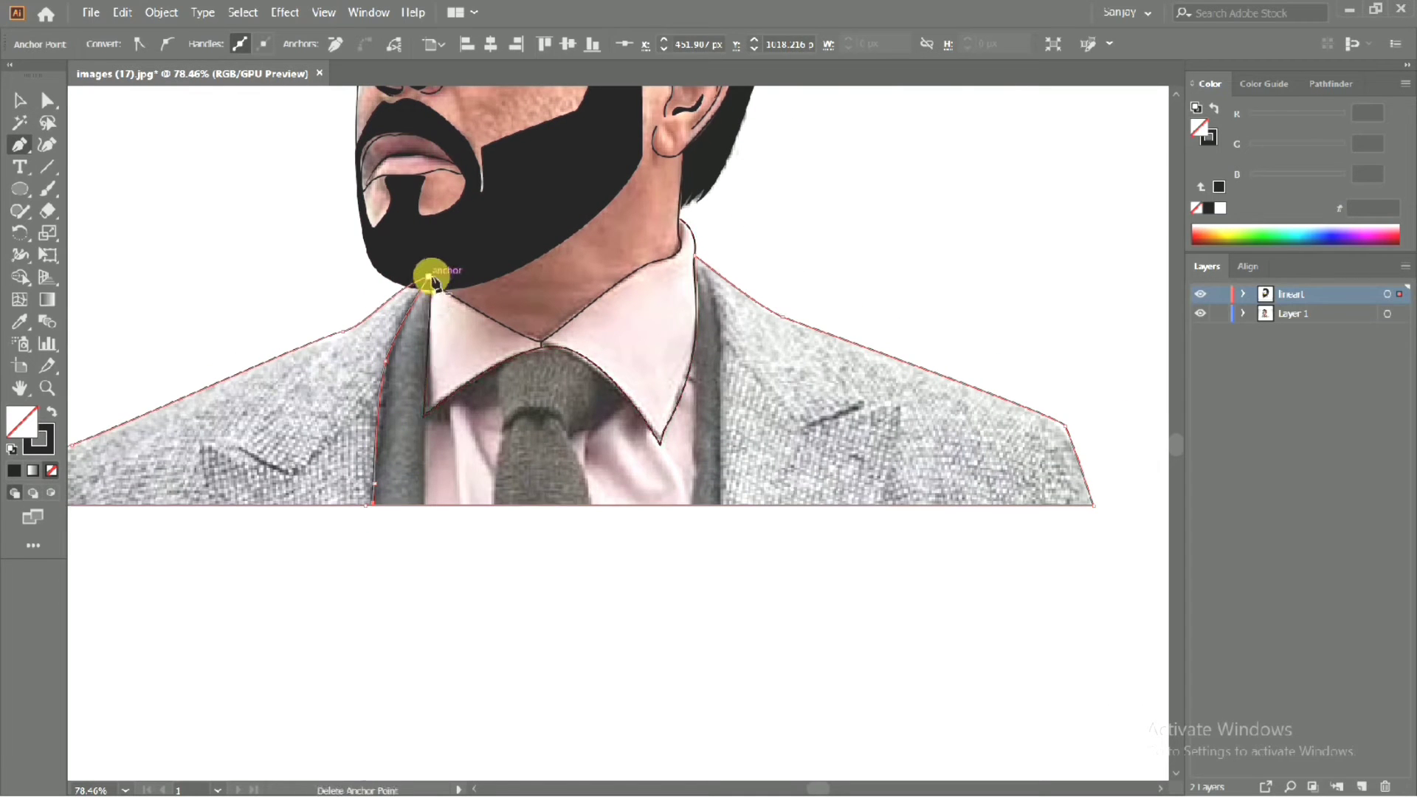
pyautogui.click(425, 419)
# - Draw a closed outline along the shirt side beside the lapel
pyautogui.click(426, 507)
pyautogui.scroll(-1, 442, 480)
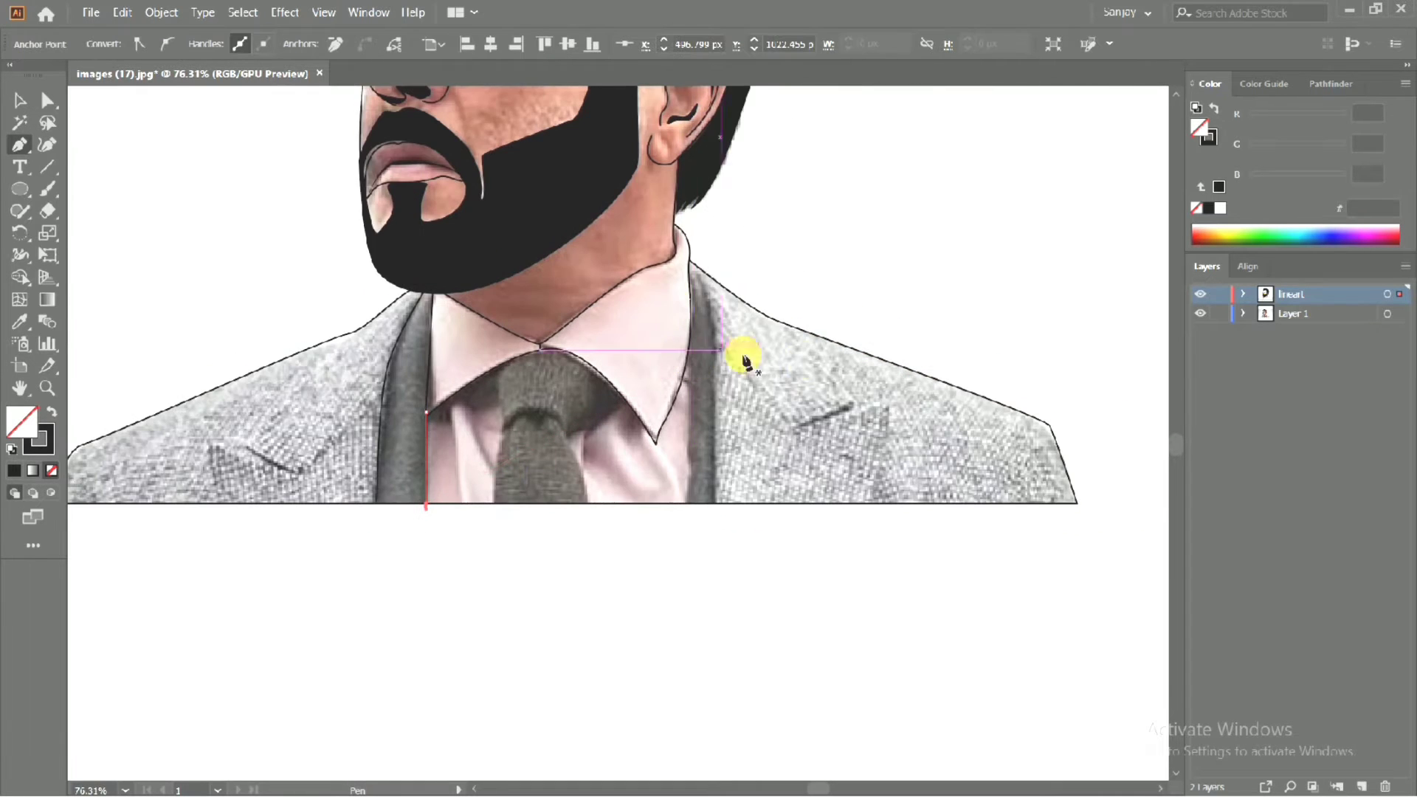
pyautogui.click(714, 388)
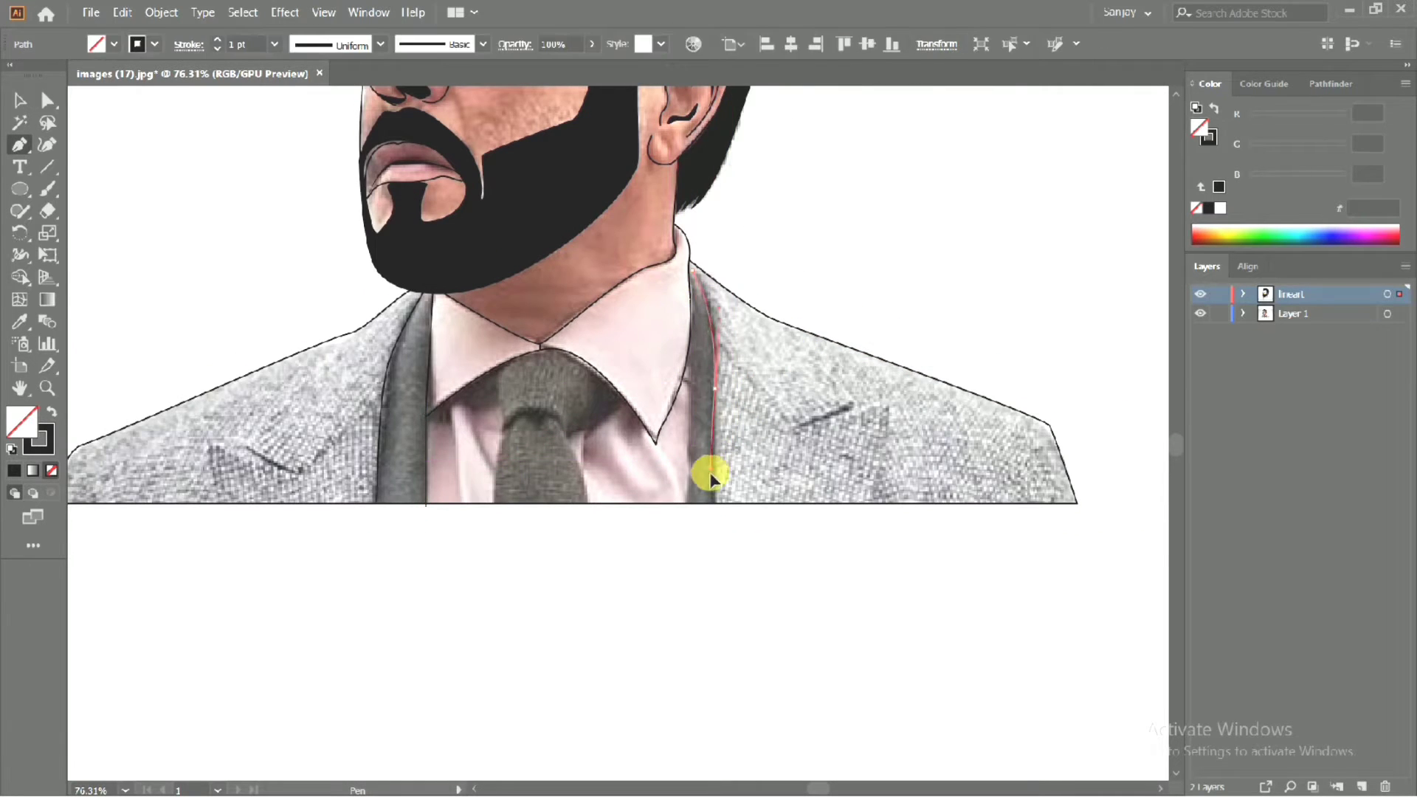
pyautogui.click(686, 508)
pyautogui.scroll(-1, 808, 402)
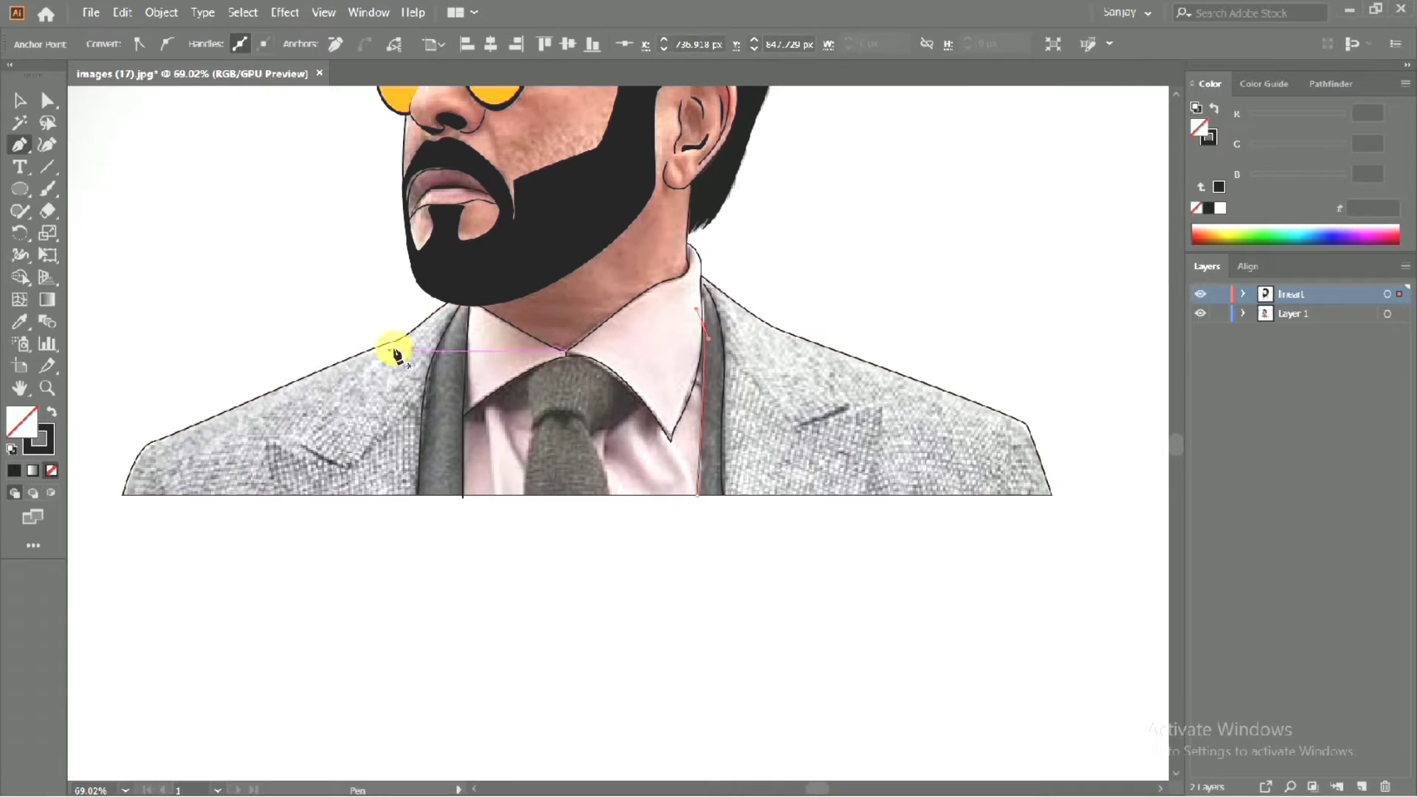
pyautogui.click(399, 341)
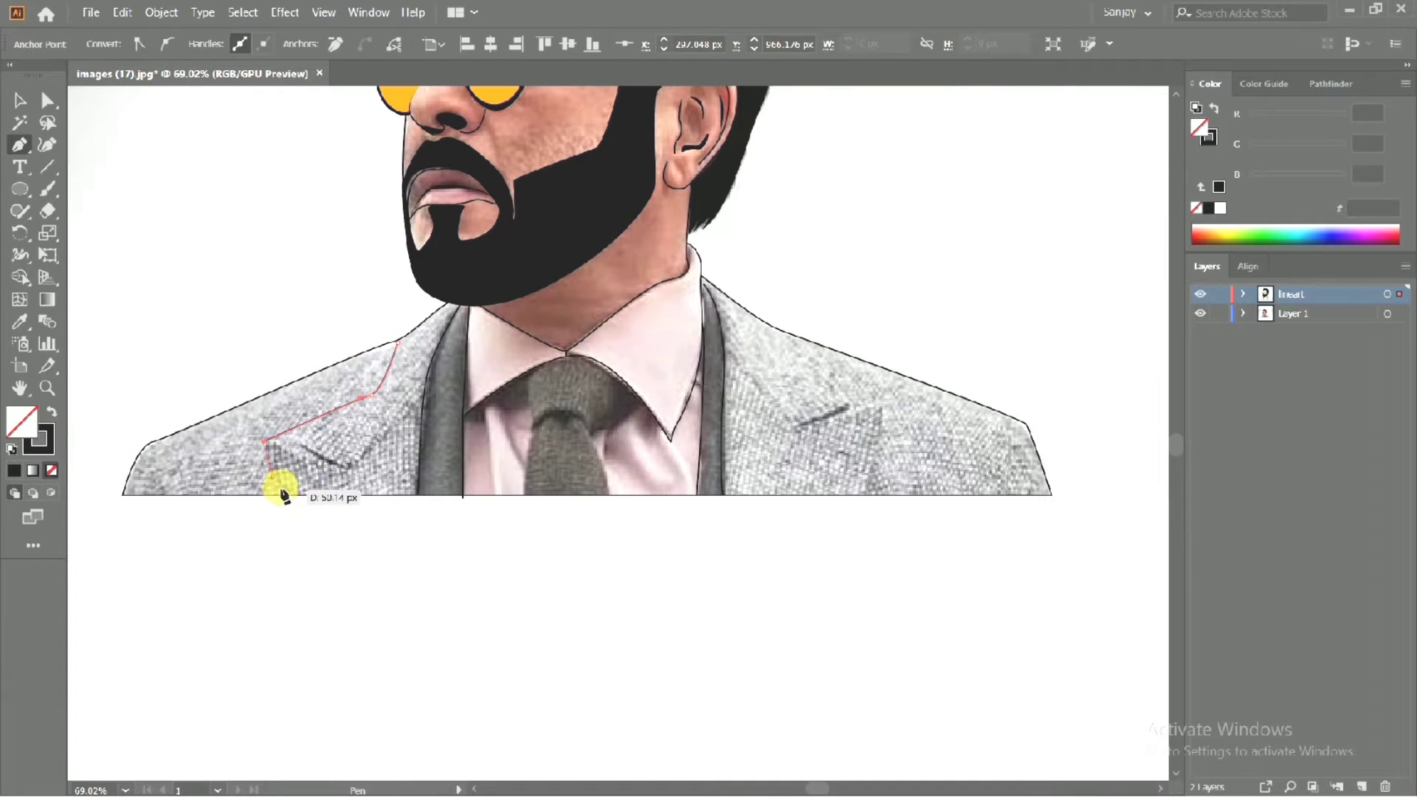
pyautogui.scroll(-3, 483, 443)
# - Trace the right lapel edge down to the jacket's bottom
pyautogui.click(707, 358)
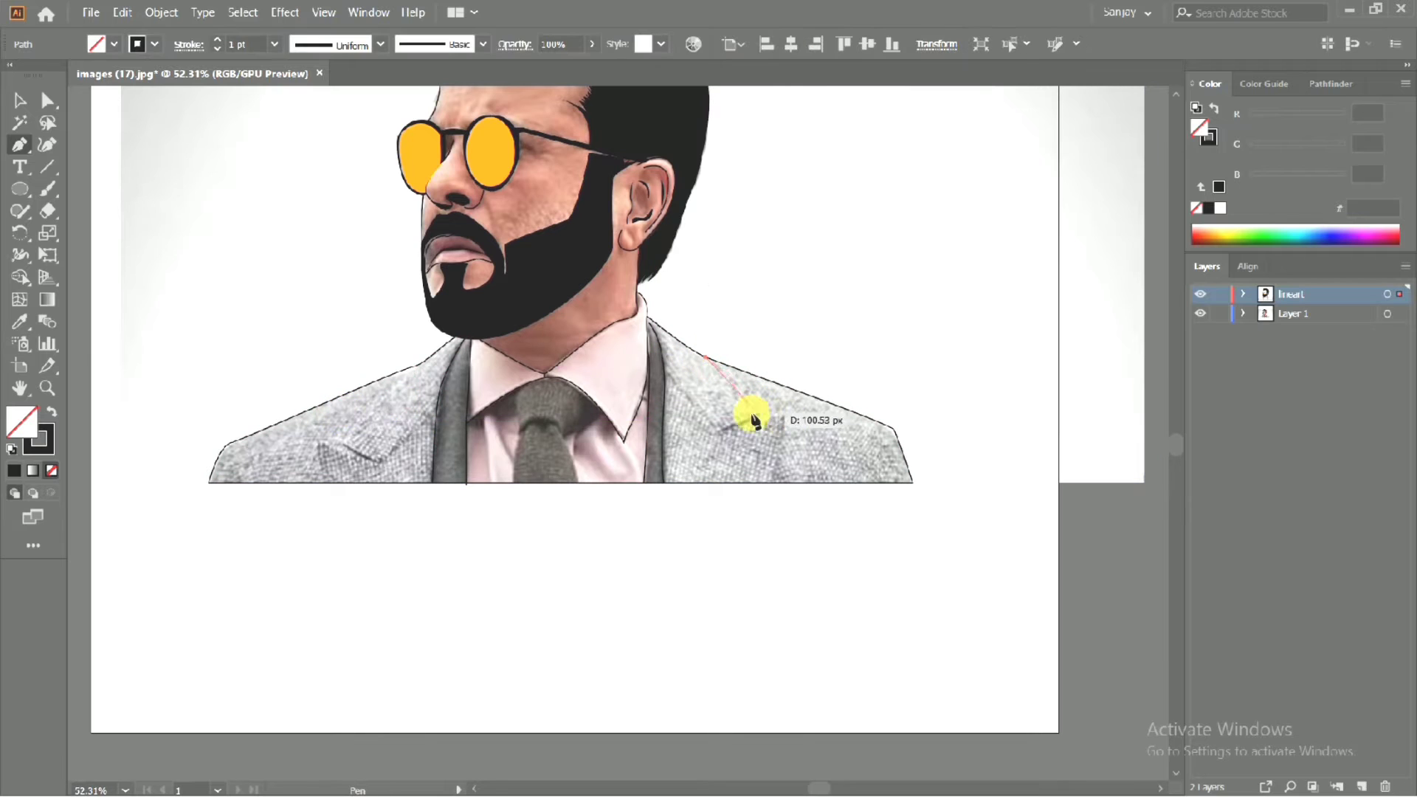
pyautogui.moveTo(756, 417); pyautogui.dragTo(719, 440)
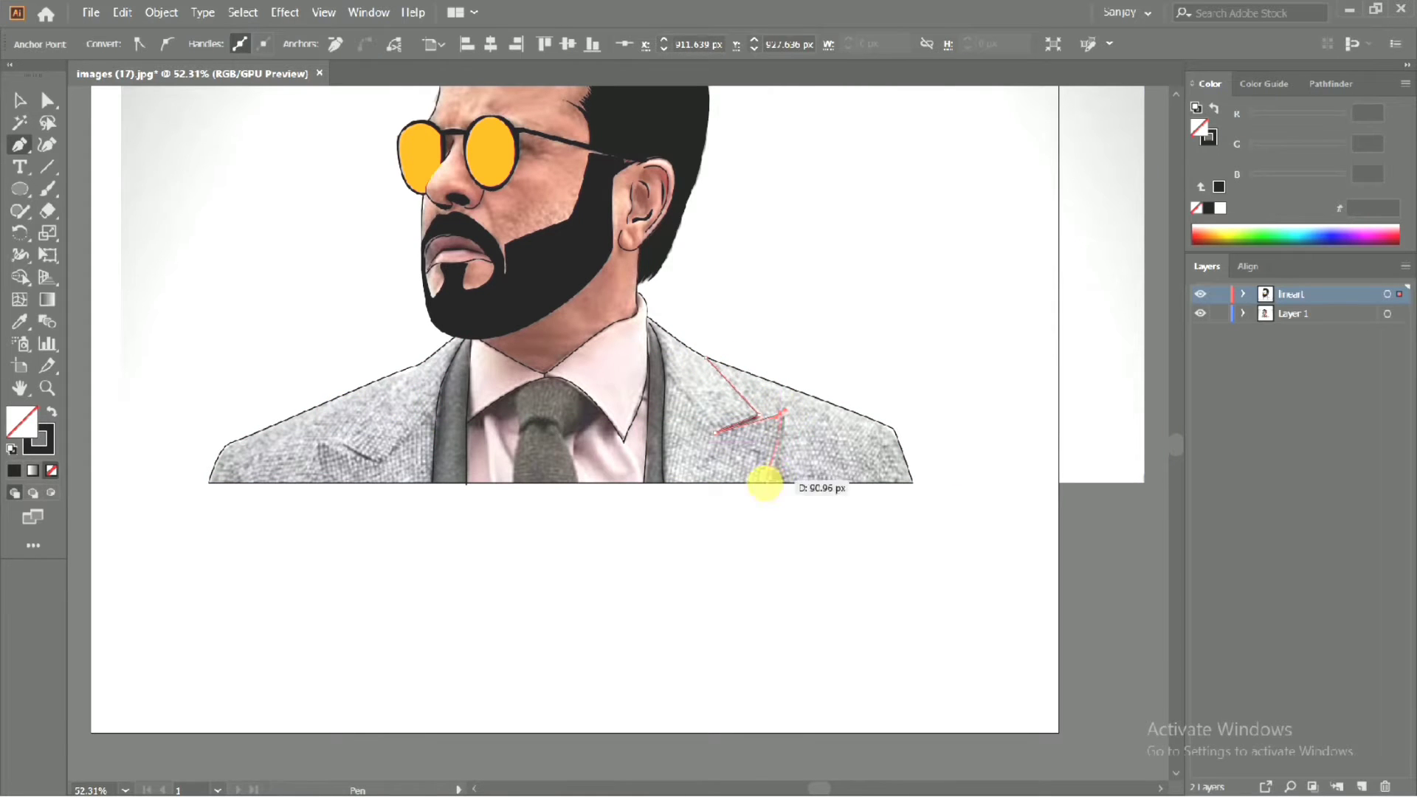
pyautogui.scroll(2, 769, 477)
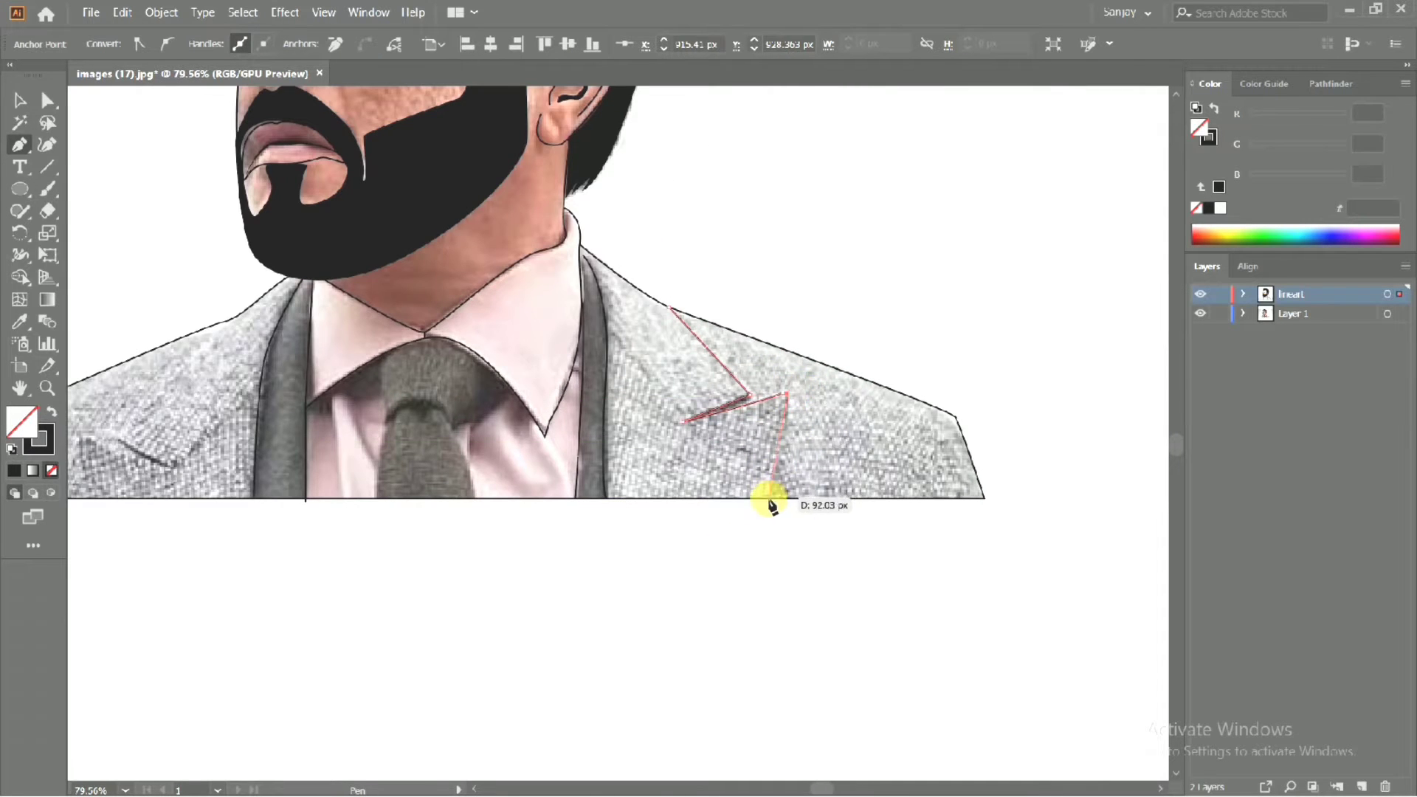
pyautogui.scroll(-3, 769, 505)
pyautogui.scroll(2, 683, 468)
pyautogui.click(627, 339)
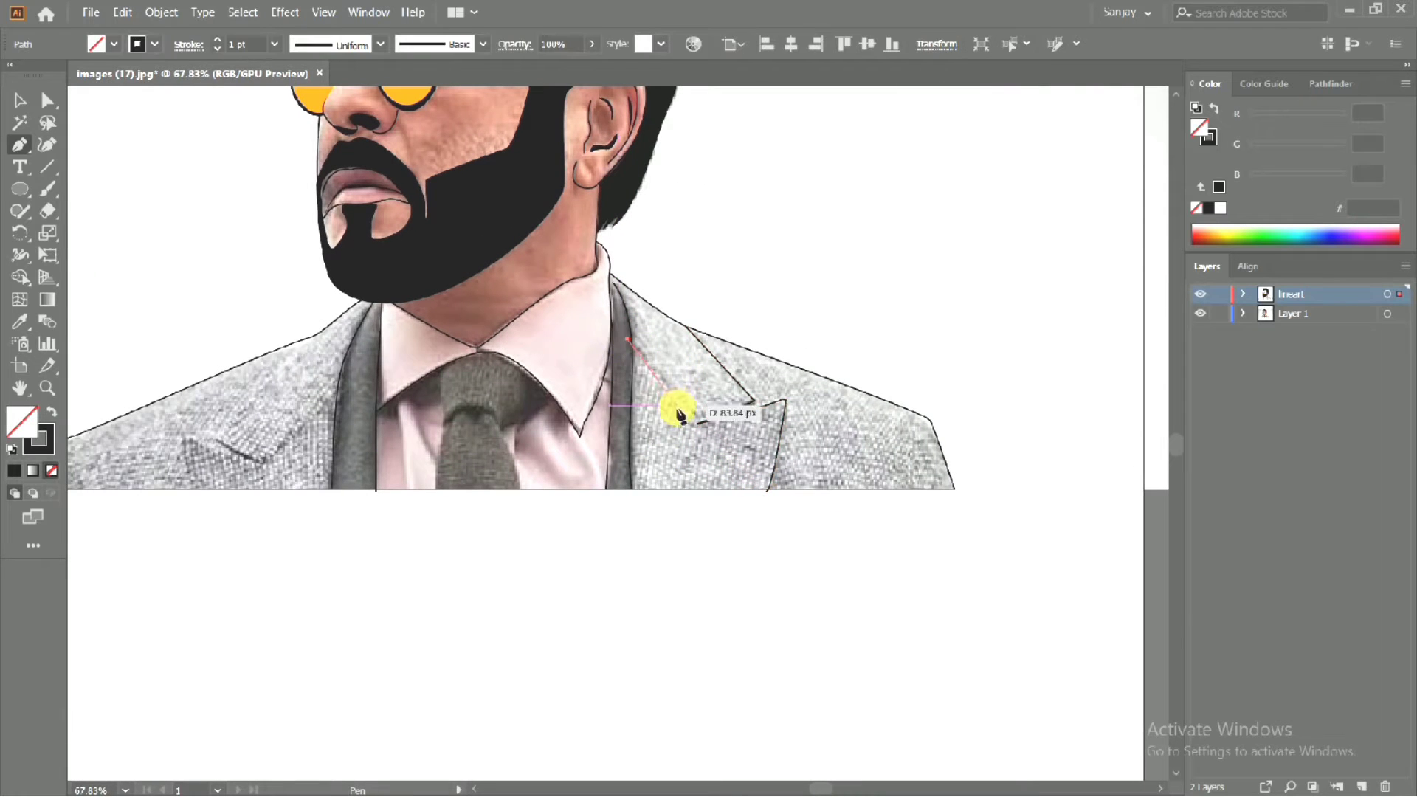
pyautogui.click(705, 427)
pyautogui.scroll(-3, 705, 426)
pyautogui.scroll(2, 733, 465)
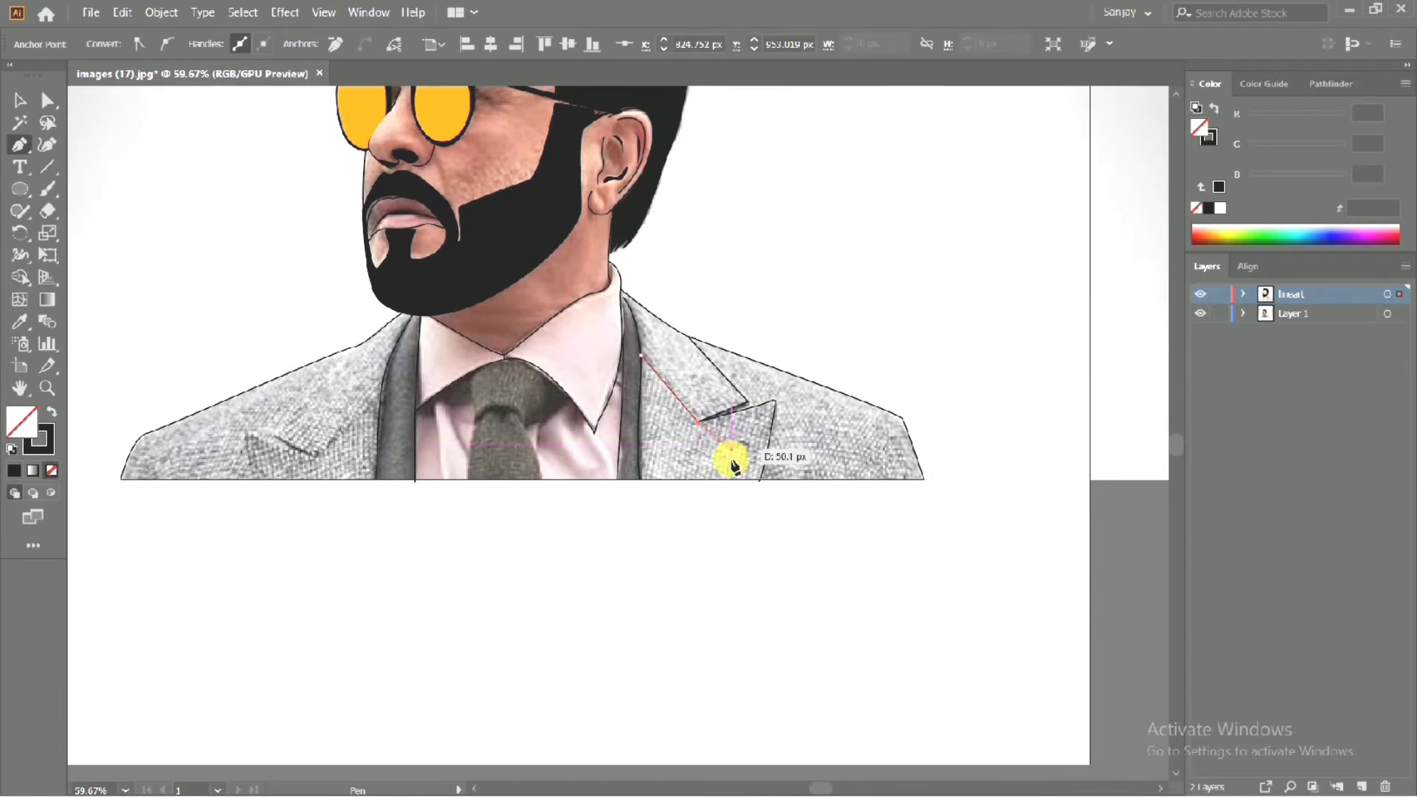
pyautogui.click(727, 480)
pyautogui.scroll(-3, 709, 487)
pyautogui.scroll(2, 701, 490)
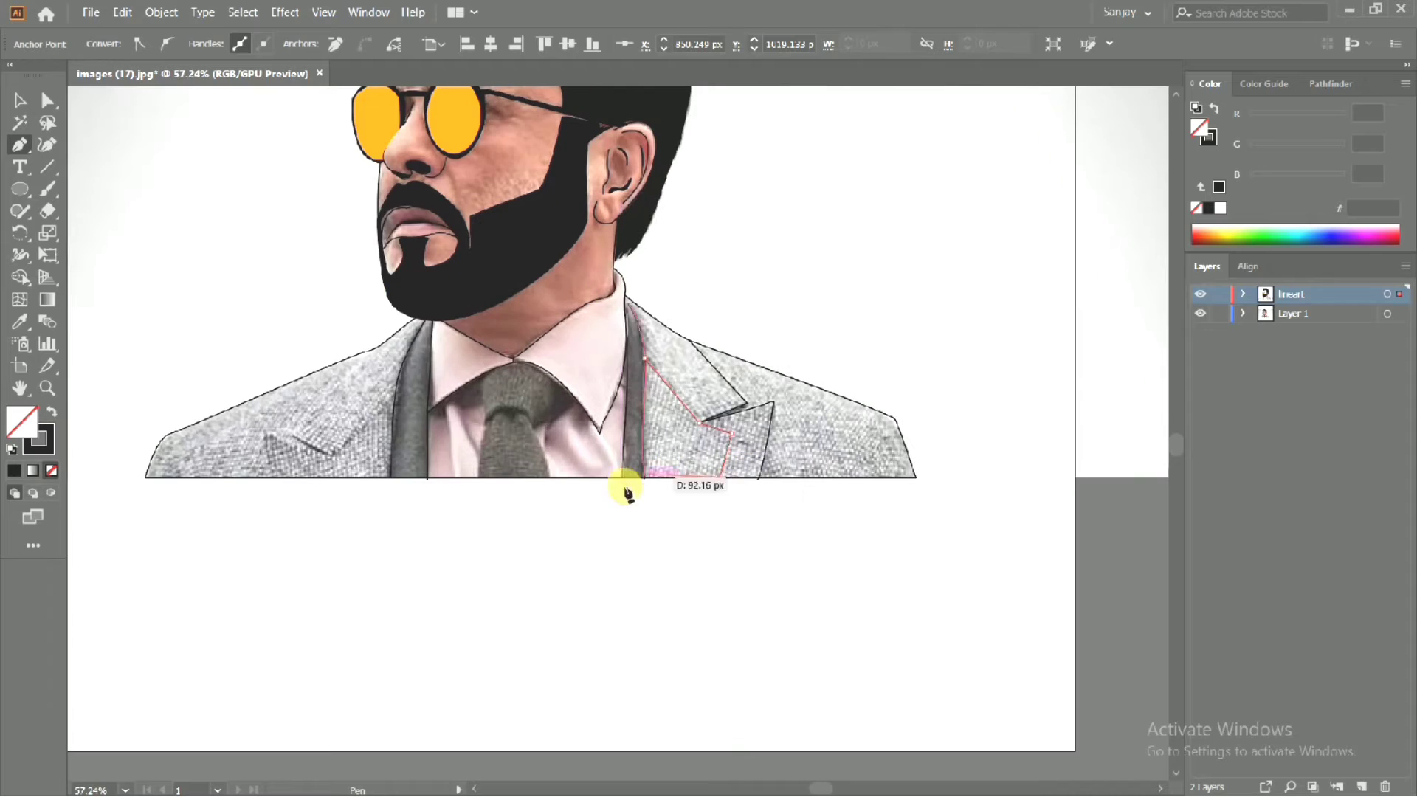
# - Trace the left lapel with curved anchors down to its lower corner
pyautogui.click(377, 350)
pyautogui.click(327, 410)
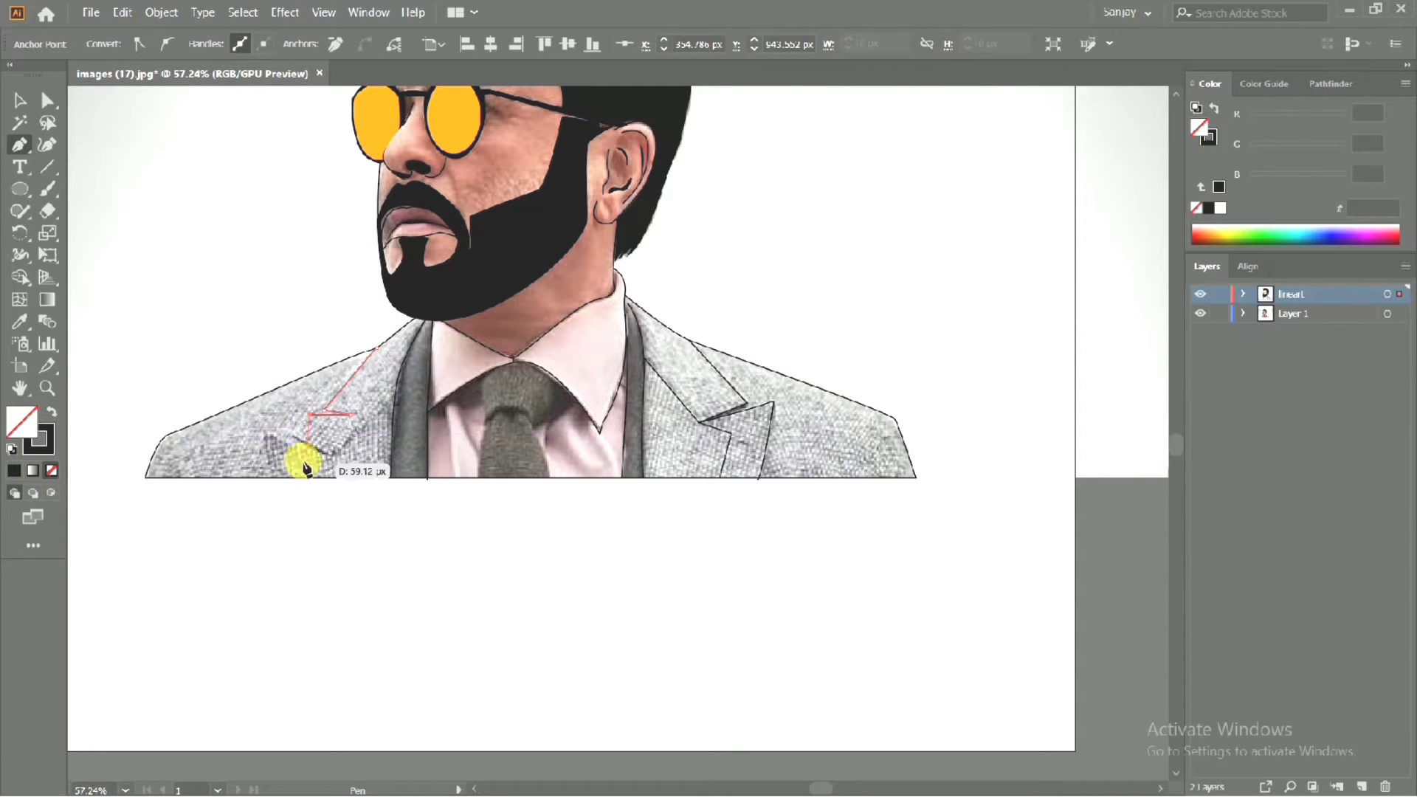
pyautogui.scroll(1, 271, 477)
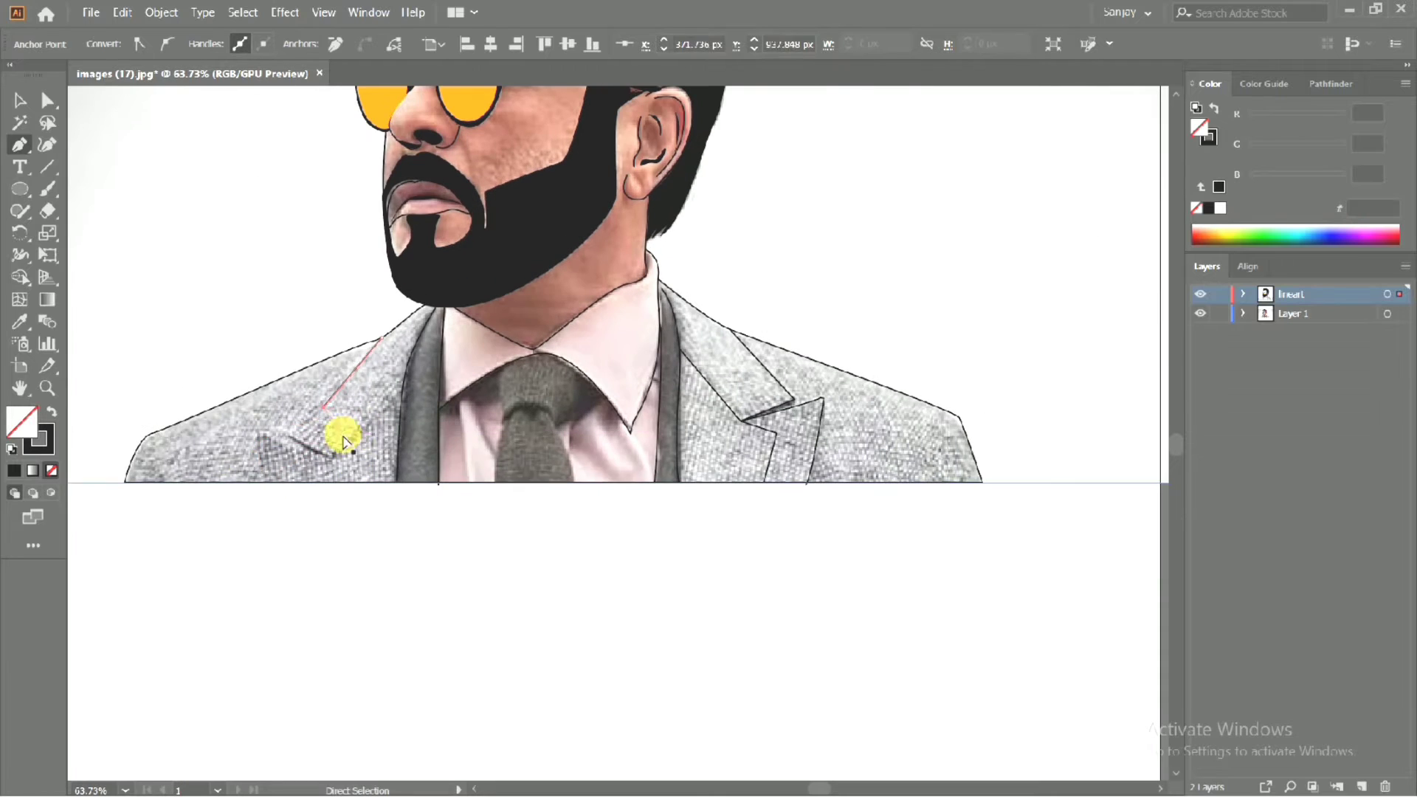
pyautogui.moveTo(299, 446); pyautogui.dragTo(267, 439)
pyautogui.scroll(-2, 270, 485)
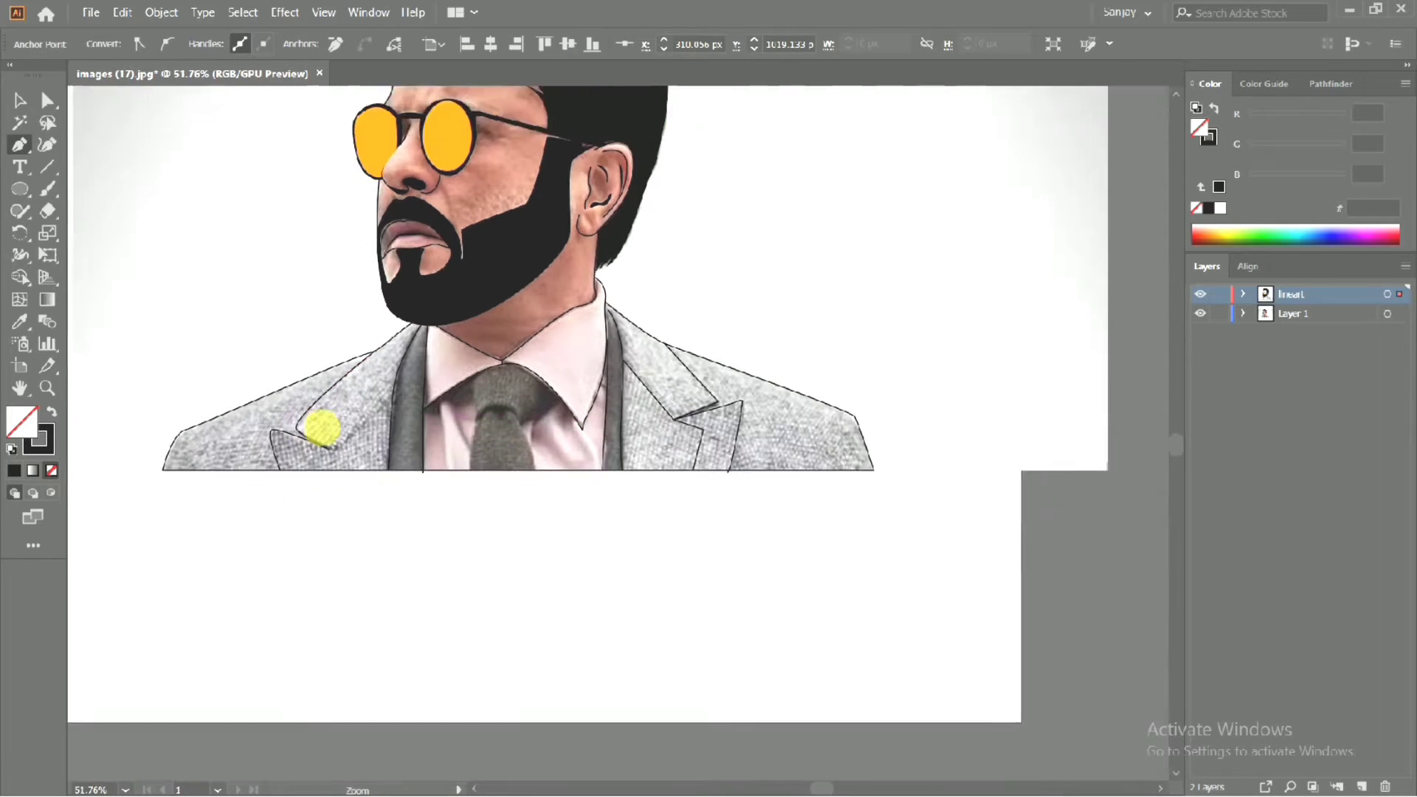
pyautogui.scroll(3, 270, 486)
pyautogui.moveTo(404, 385); pyautogui.dragTo(284, 502)
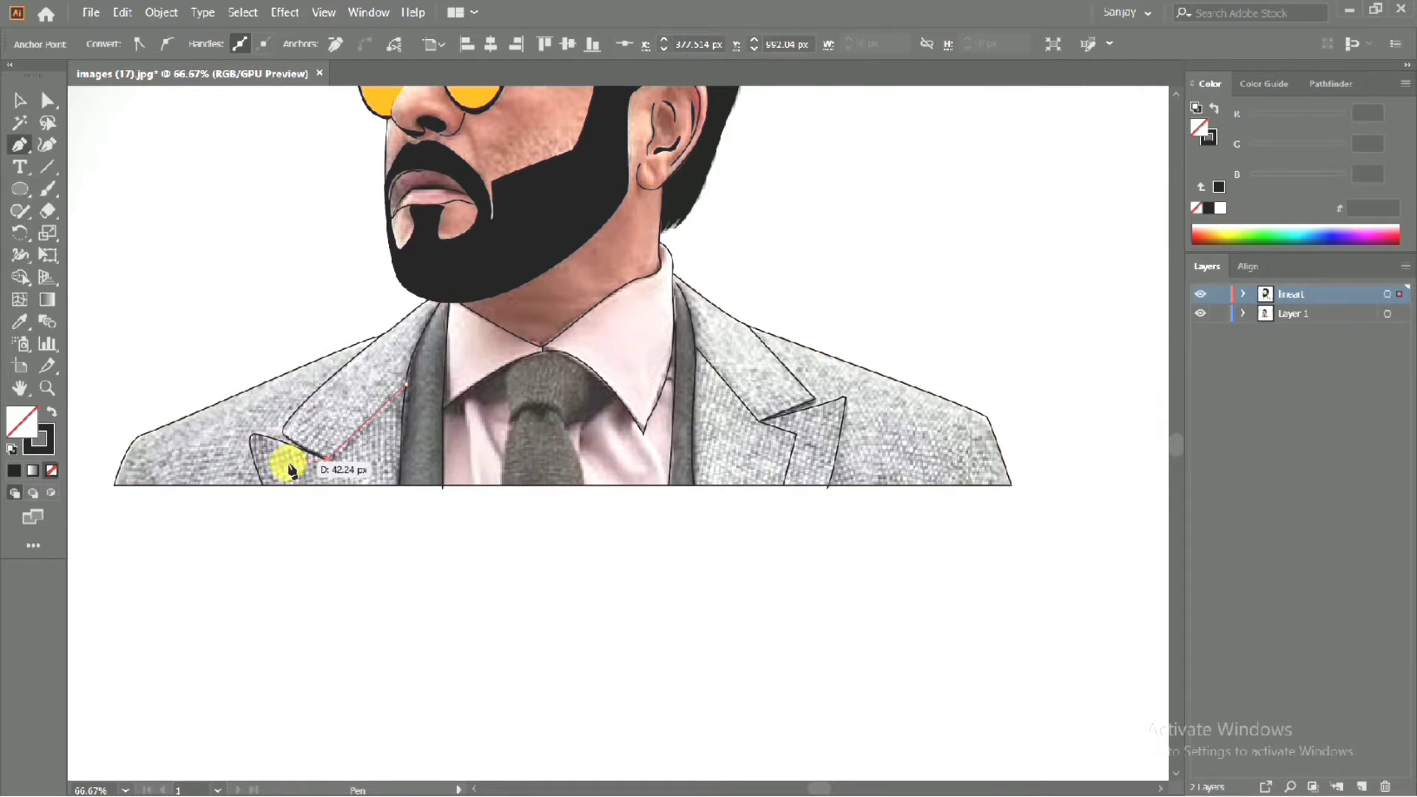
pyautogui.click(308, 487)
pyautogui.scroll(-3, 308, 487)
pyautogui.scroll(4, 557, 392)
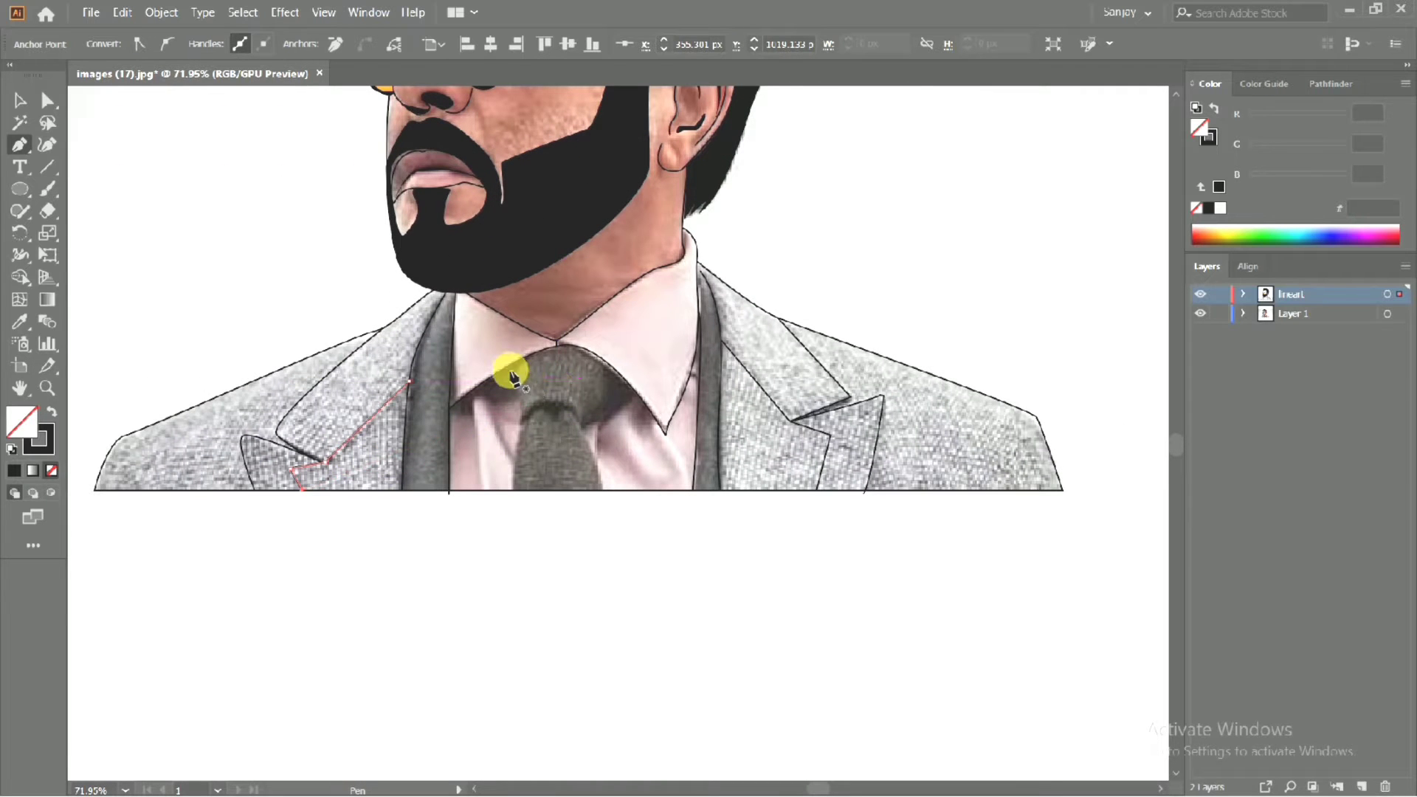
# - End the lapel path and toggle Layer 1 to check the outlines
pyautogui.press('ctrl')
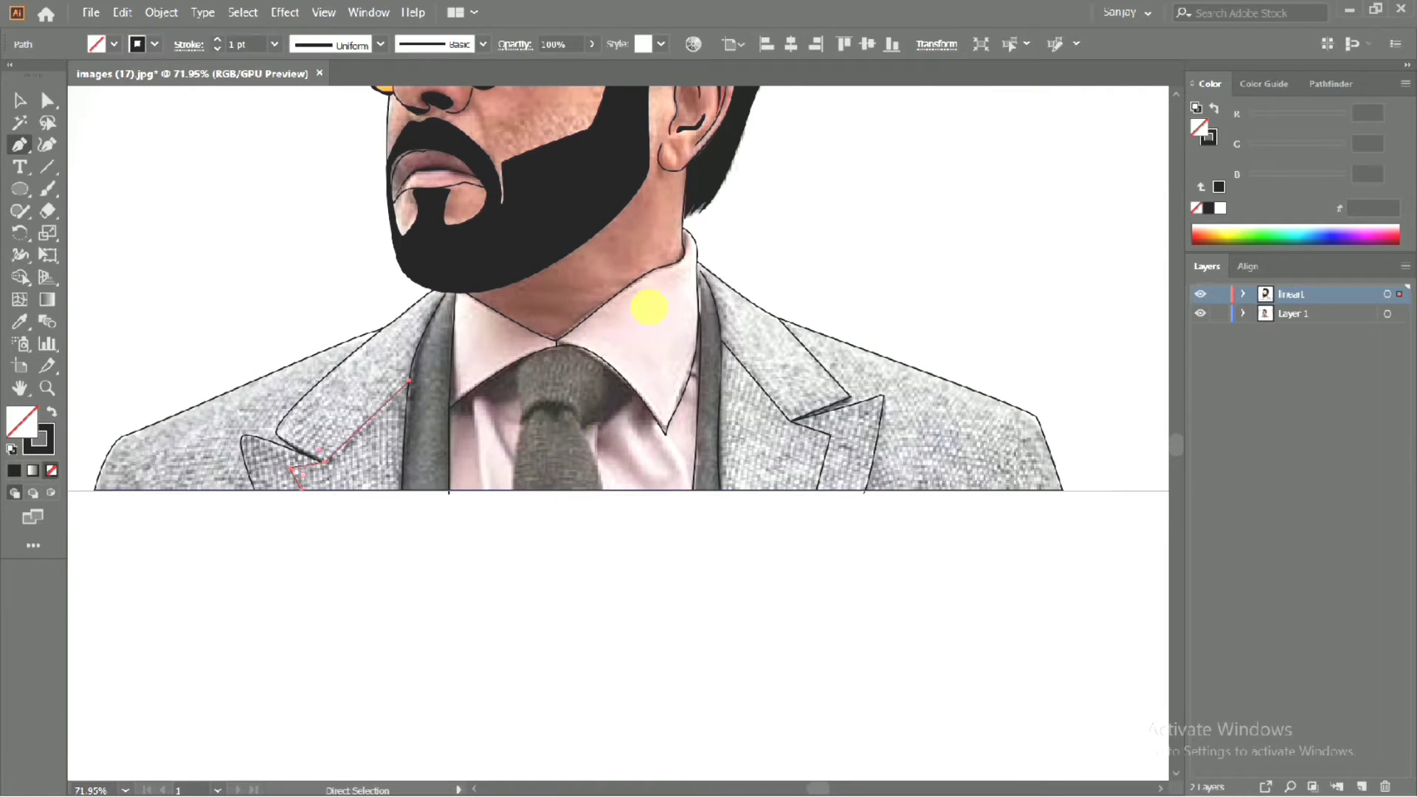
pyautogui.scroll(-3, 650, 307)
pyautogui.scroll(3, 671, 474)
pyautogui.scroll(-1, 600, 401)
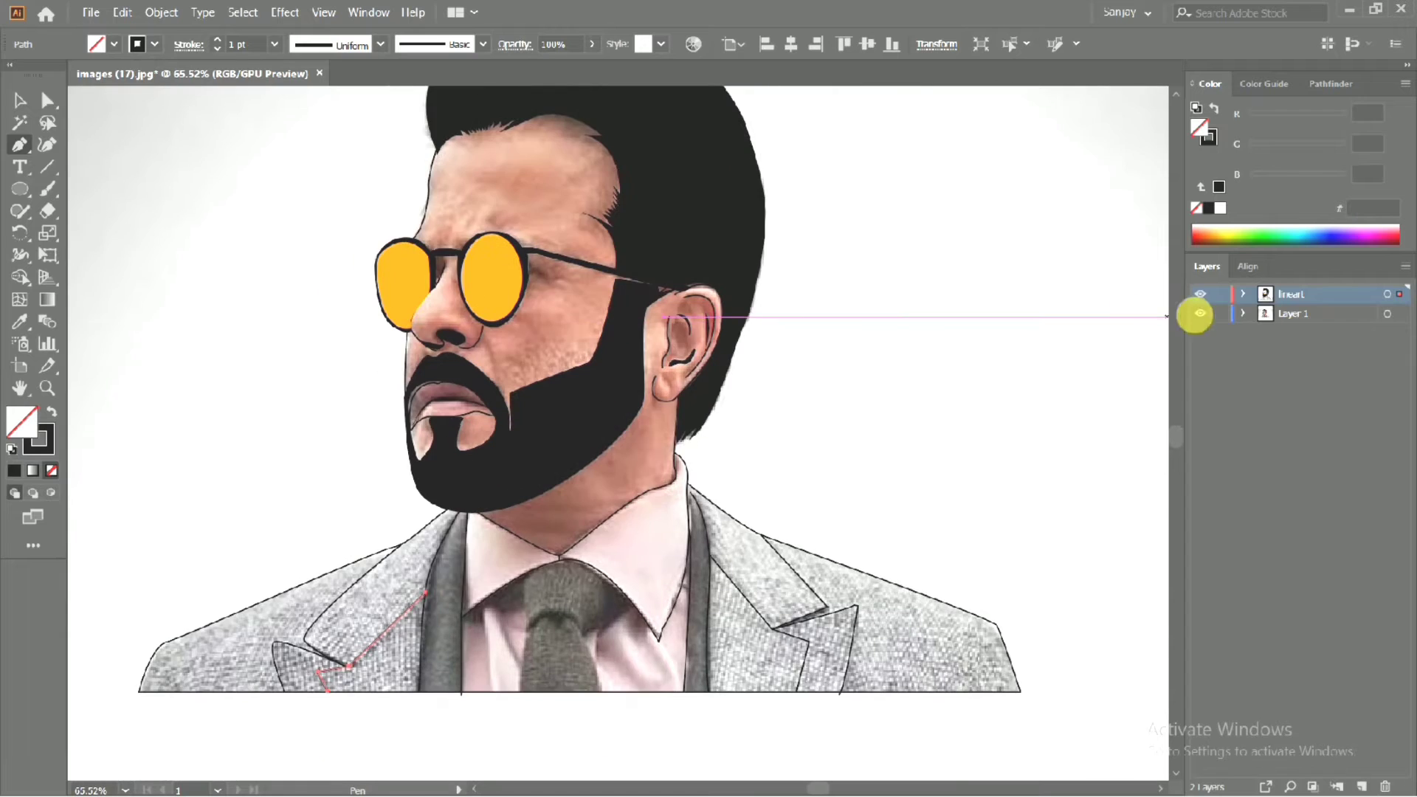
pyautogui.click(1200, 313)
pyautogui.scroll(-3, 642, 347)
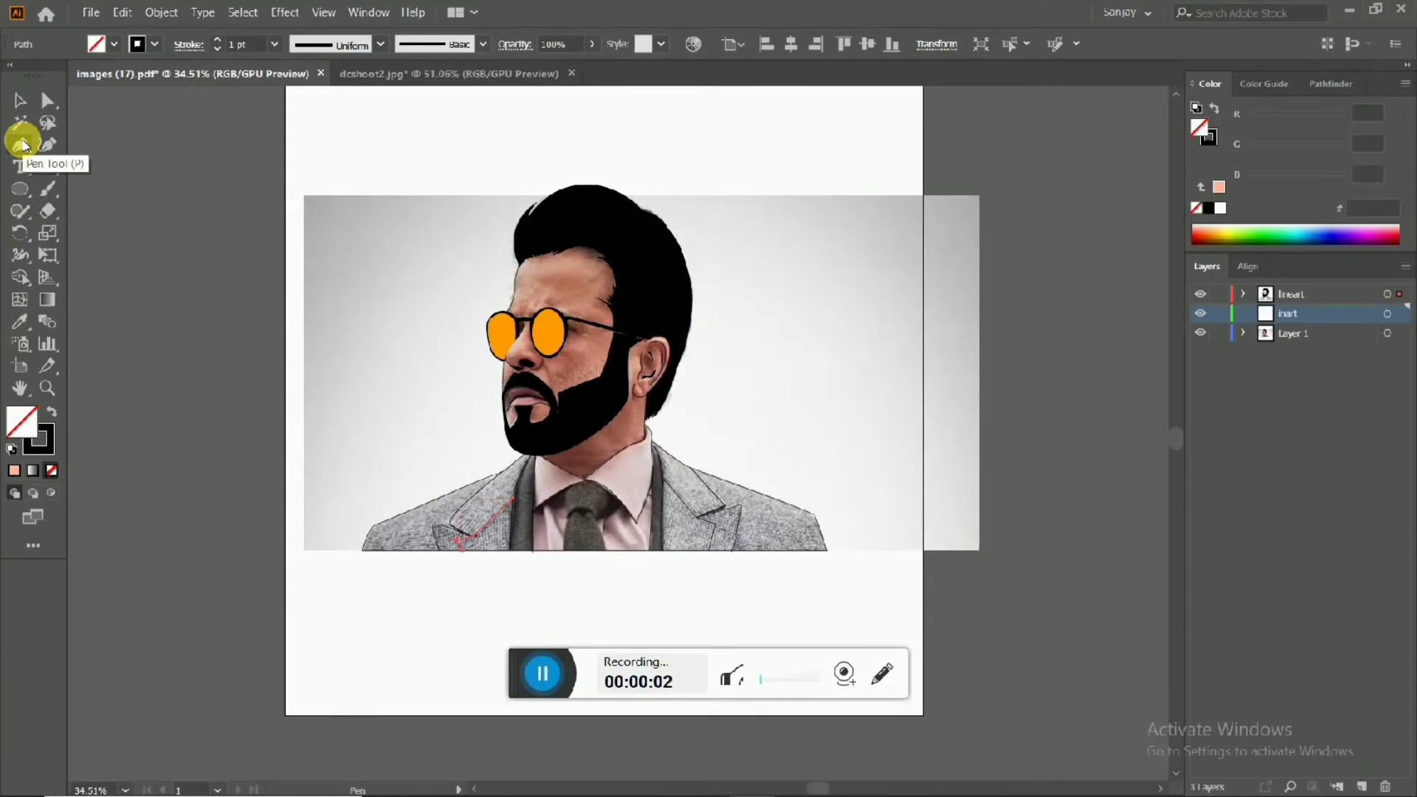
# - Trace the Pen path along the hair edge behind the ear
pyautogui.click(22, 145)
pyautogui.scroll(2, 627, 370)
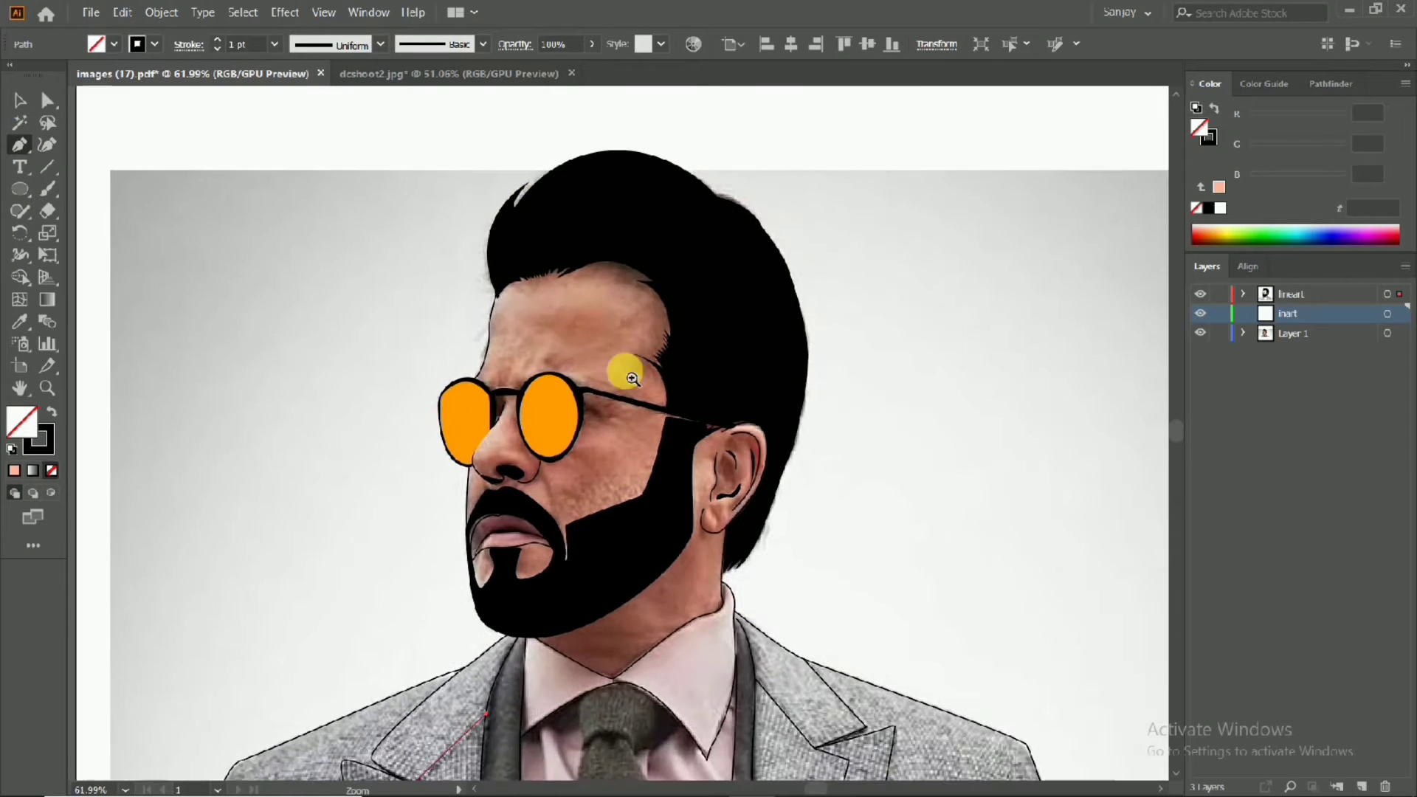
pyautogui.scroll(2, 667, 189)
pyautogui.click(736, 126)
pyautogui.click(843, 371)
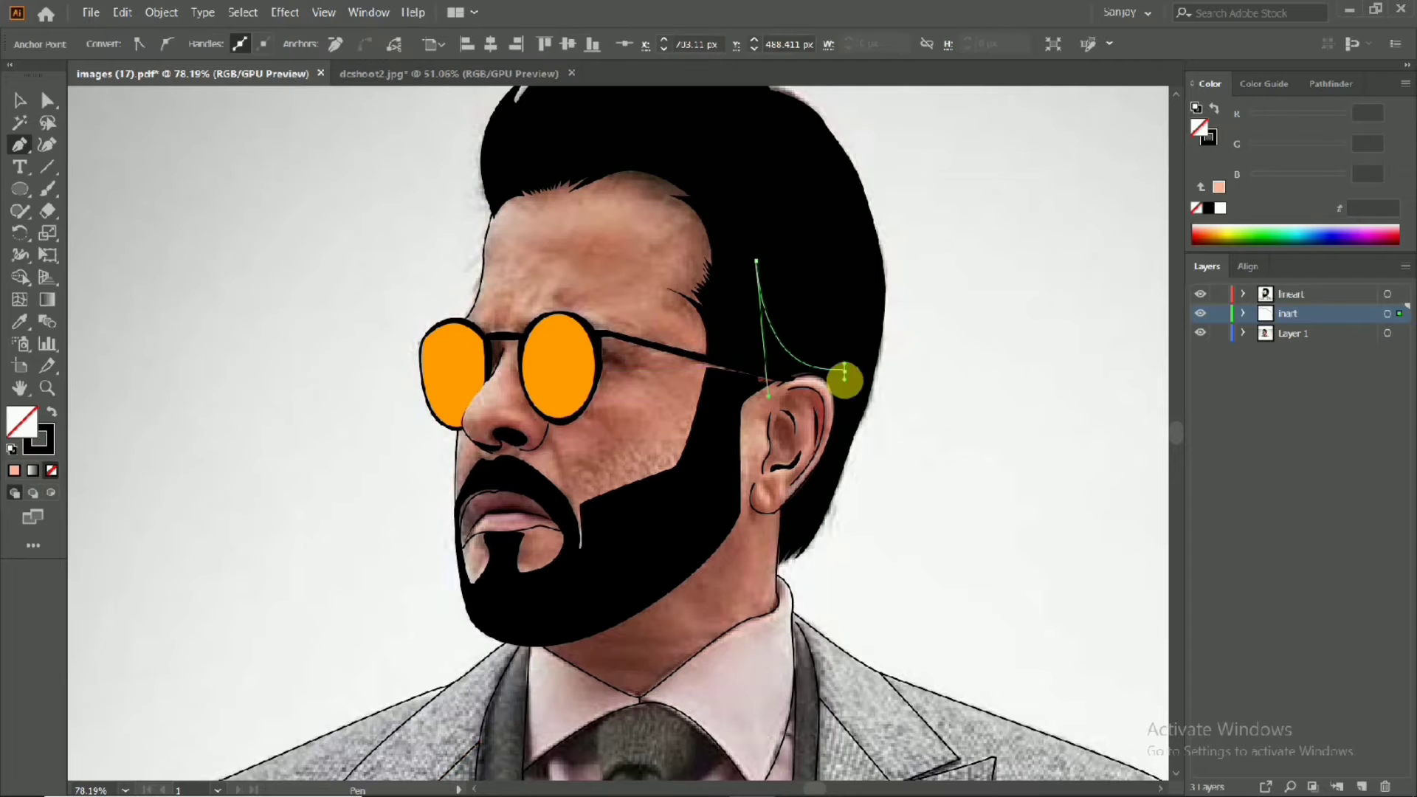
pyautogui.click(830, 492)
pyautogui.click(797, 544)
# - Curve the path down past the ear and neck, and fill it peach ffb89c
pyautogui.scroll(2, 874, 477)
pyautogui.moveTo(820, 464); pyautogui.dragTo(826, 408)
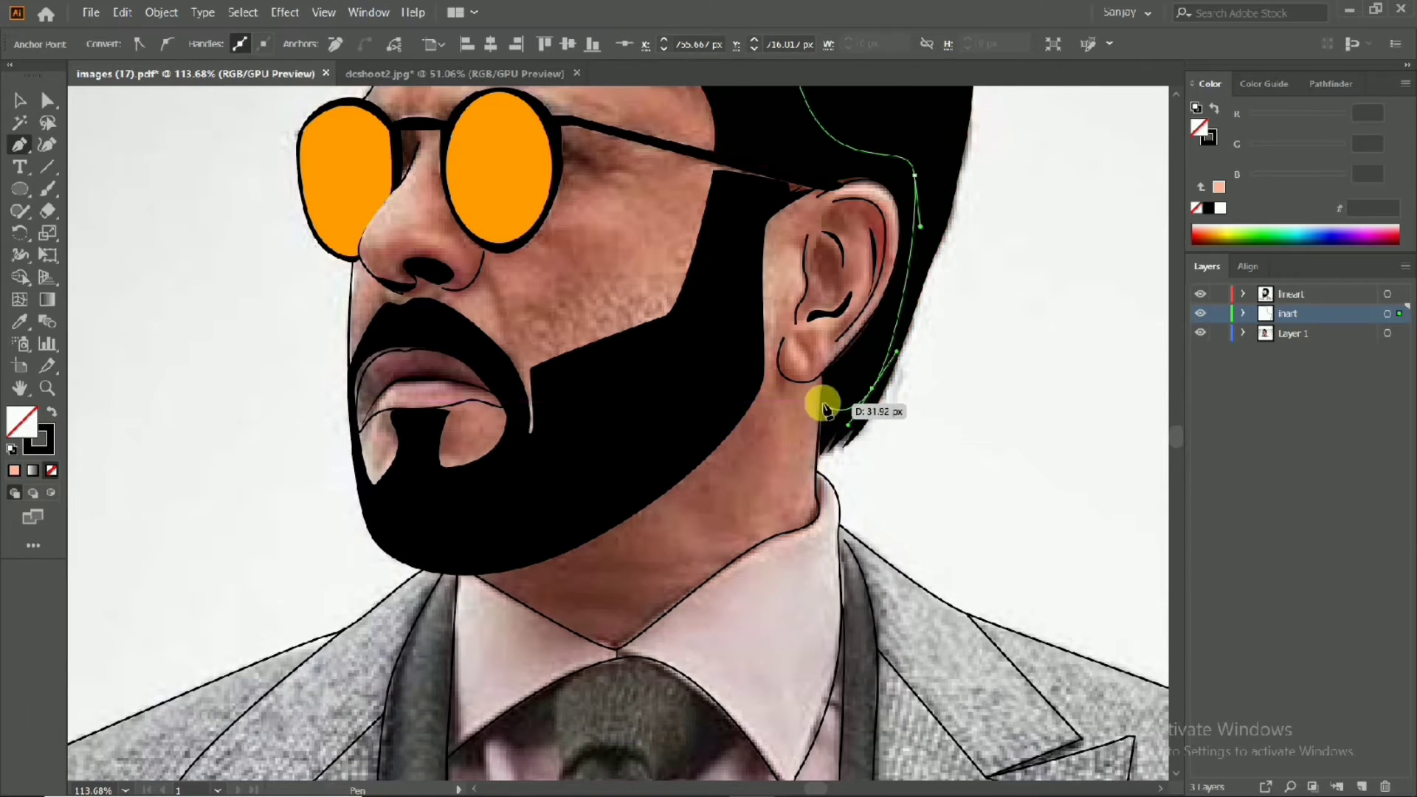
pyautogui.scroll(2, 818, 516)
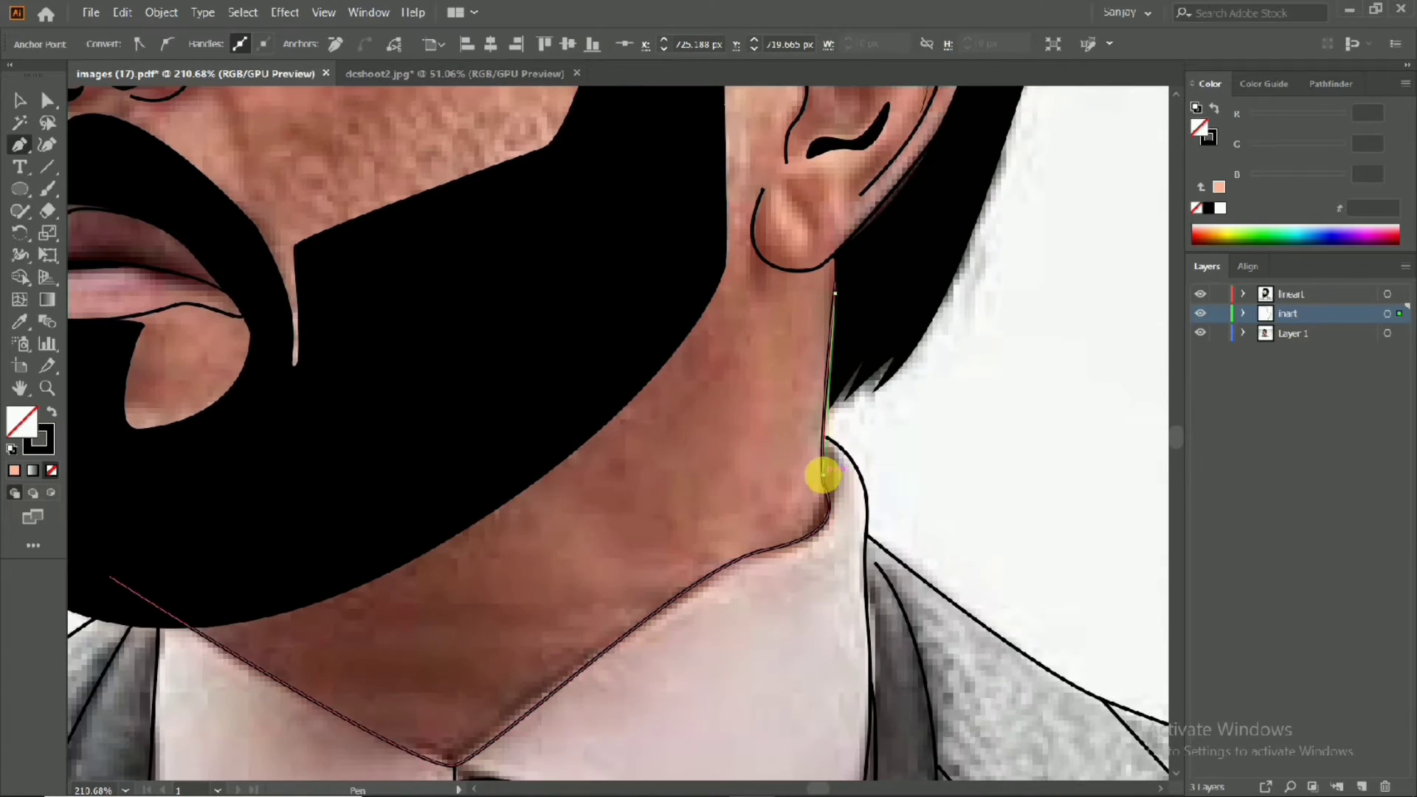
pyautogui.moveTo(794, 550); pyautogui.dragTo(733, 576)
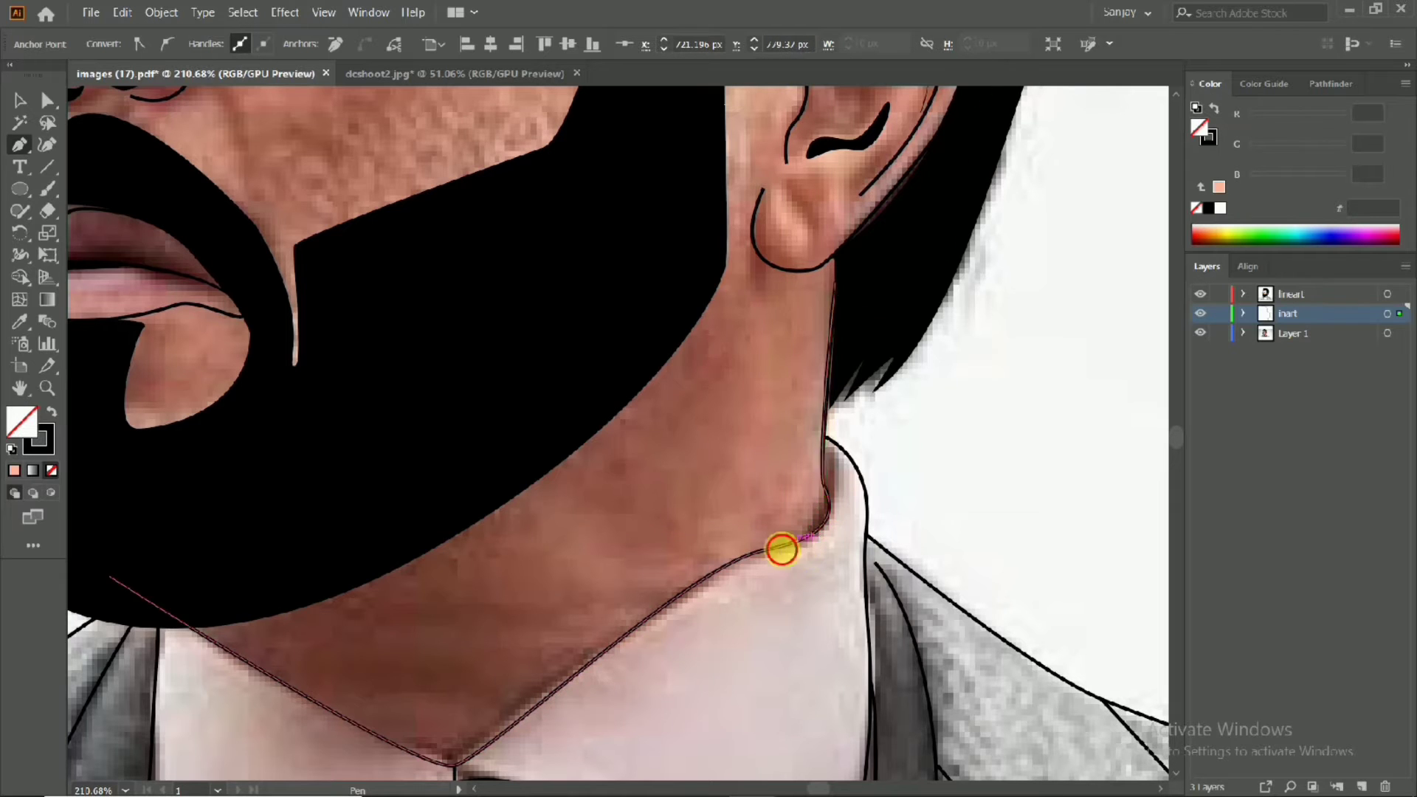
pyautogui.moveTo(811, 538); pyautogui.dragTo(734, 563)
pyautogui.click(720, 574)
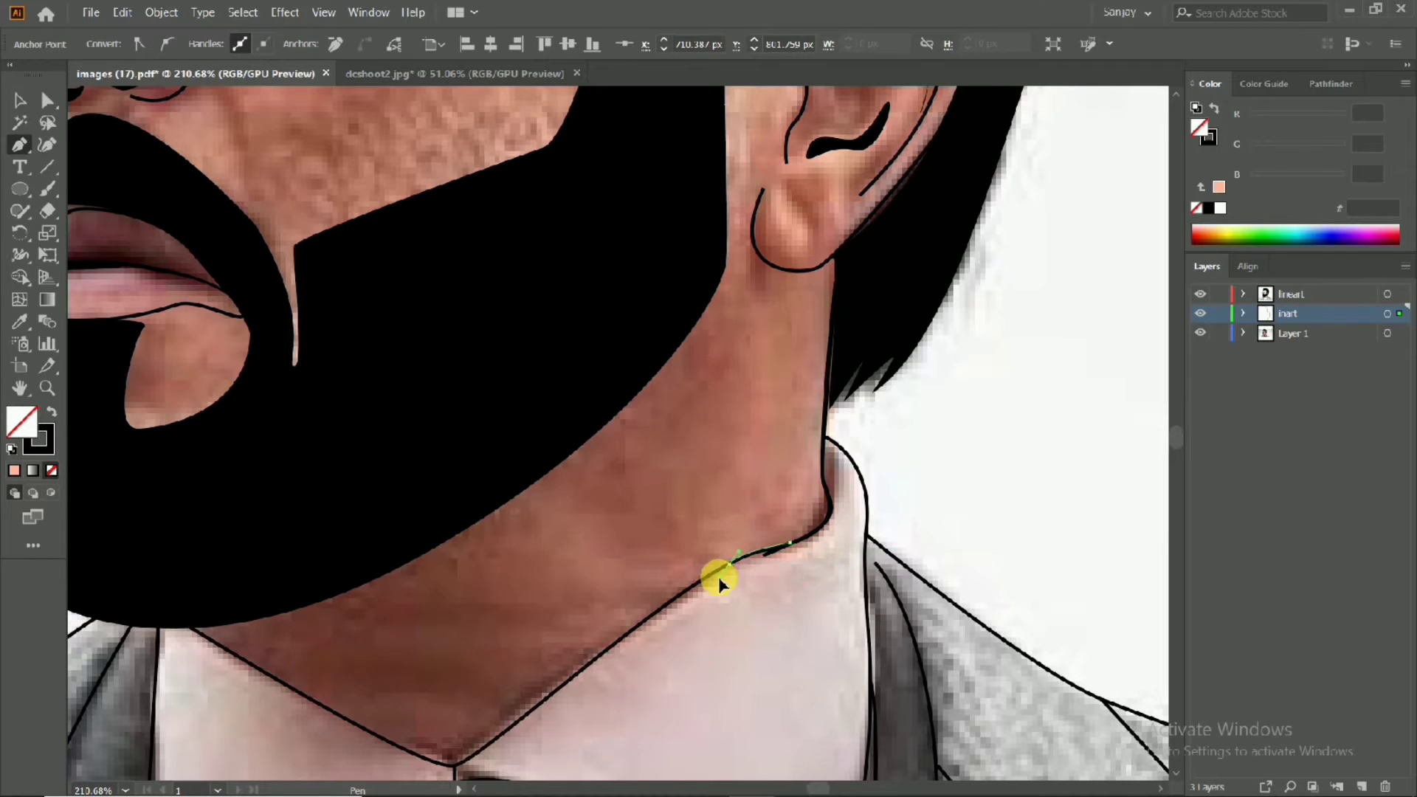
pyautogui.click(48, 413)
pyautogui.write('ff8b6d')
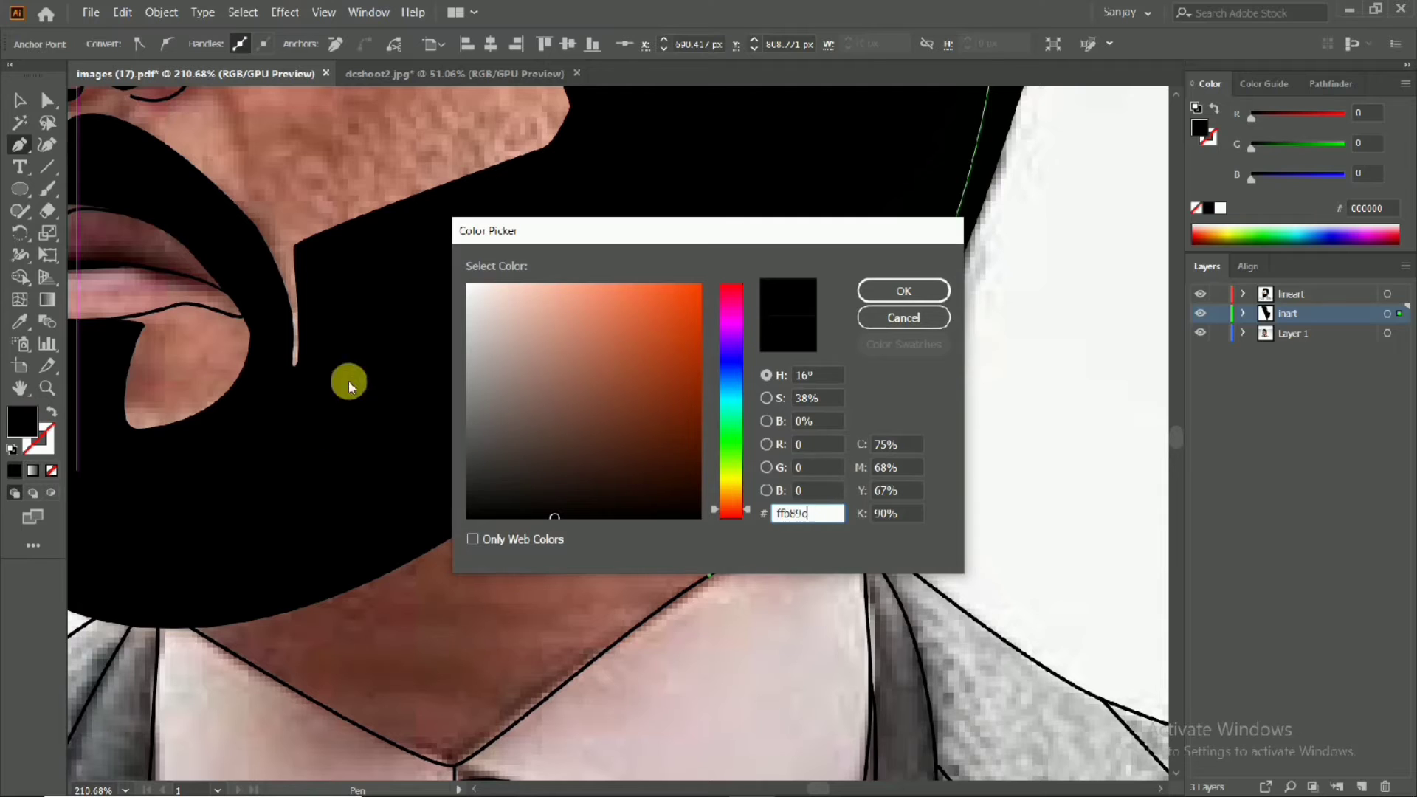
pyautogui.press('Return')
# - Extend the skin outline along the collar to the chin
pyautogui.scroll(-5, 721, 326)
pyautogui.scroll(4, 491, 459)
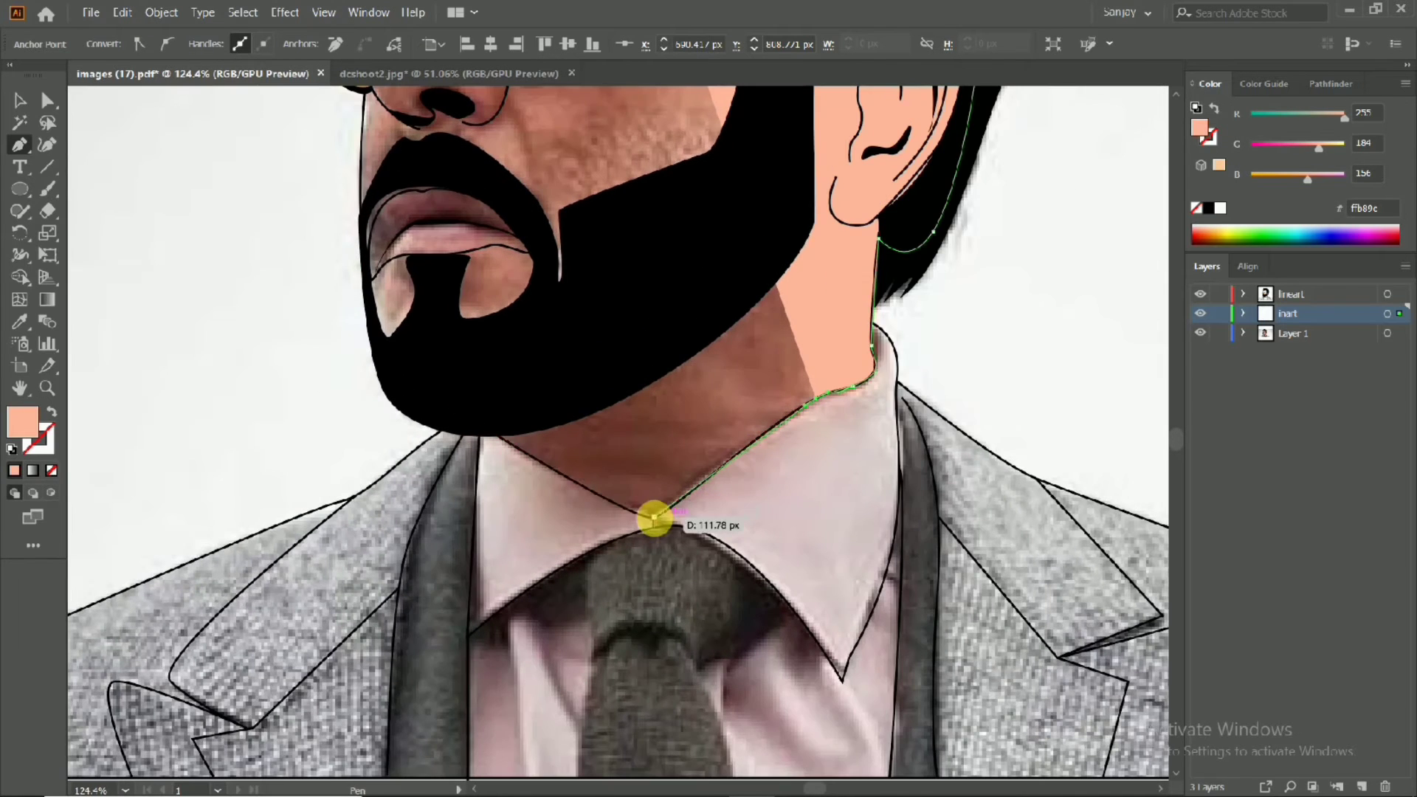
pyautogui.click(653, 519)
pyautogui.click(619, 505)
pyautogui.click(583, 487)
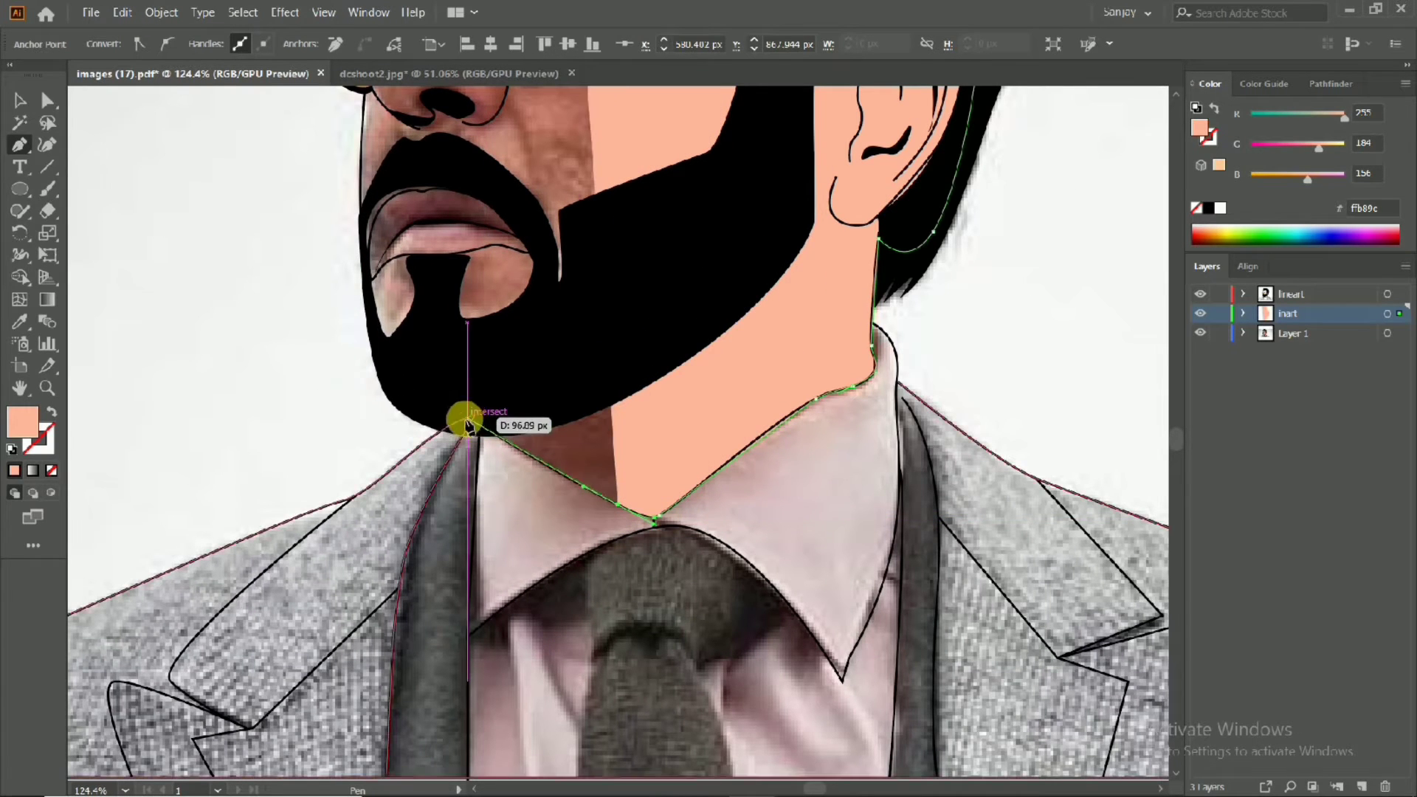
pyautogui.click(458, 413)
# - Curve the skin outline up the face edge to the glasses
pyautogui.scroll(5, 531, 537)
pyautogui.scroll(2, 563, 553)
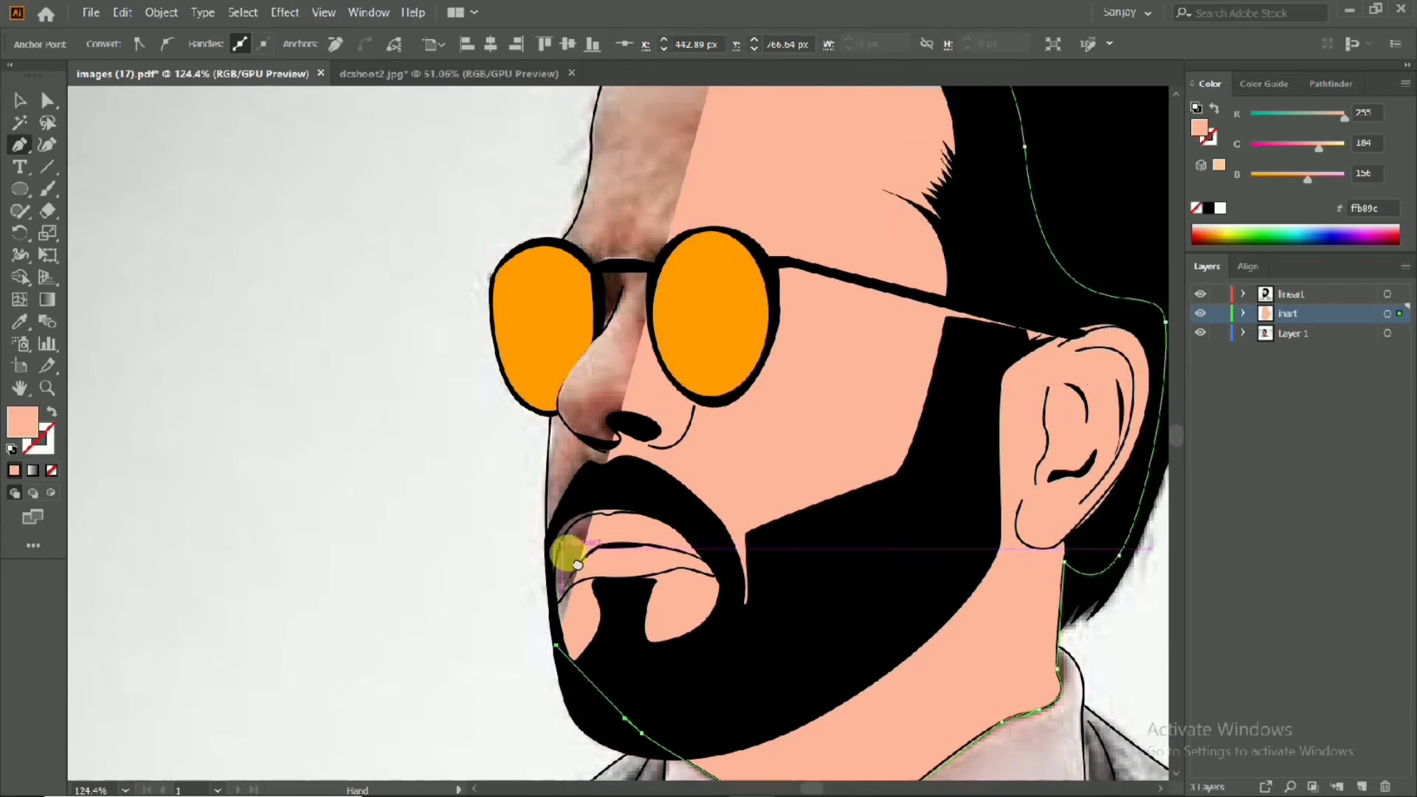
pyautogui.scroll(2, 566, 483)
pyautogui.scroll(2, 627, 544)
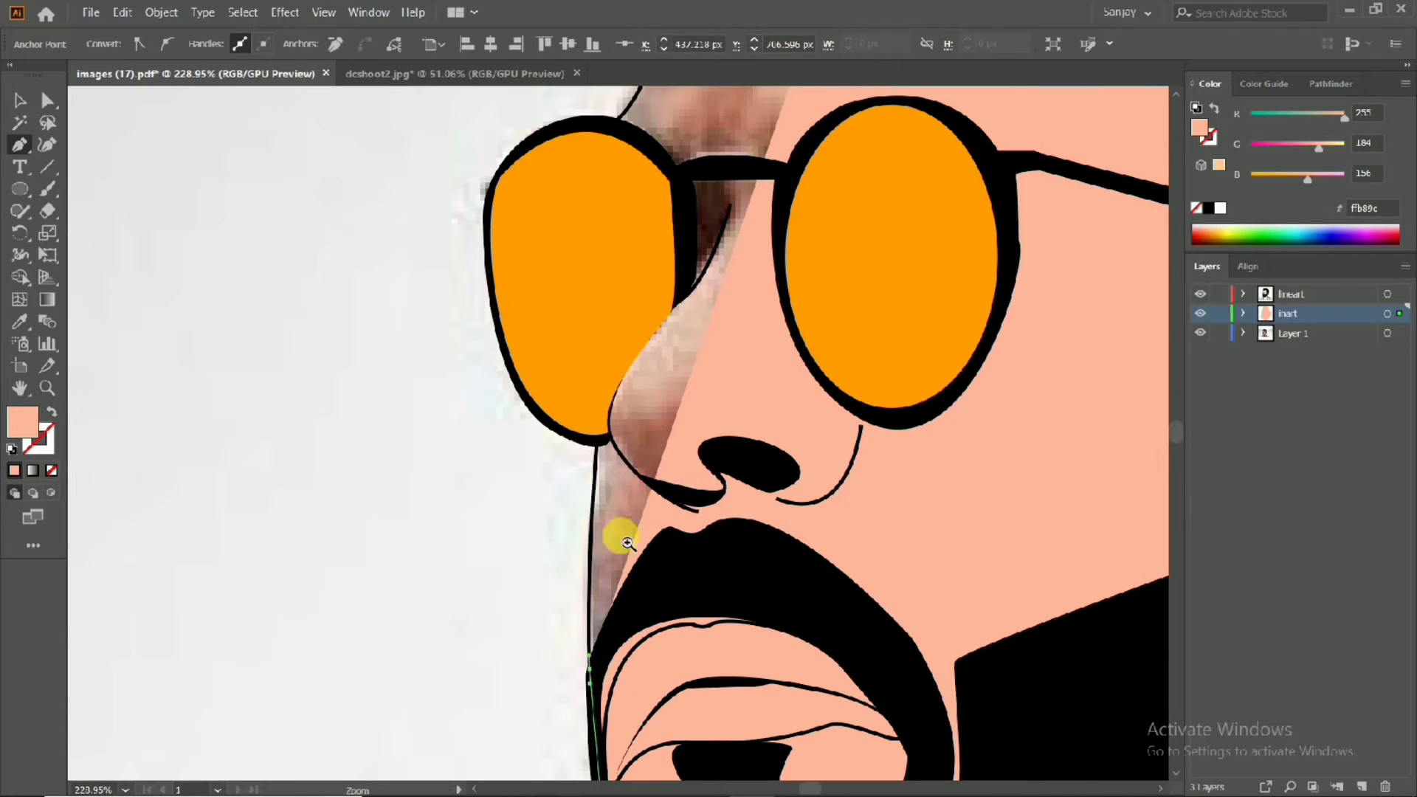
pyautogui.moveTo(617, 318); pyautogui.dragTo(609, 340)
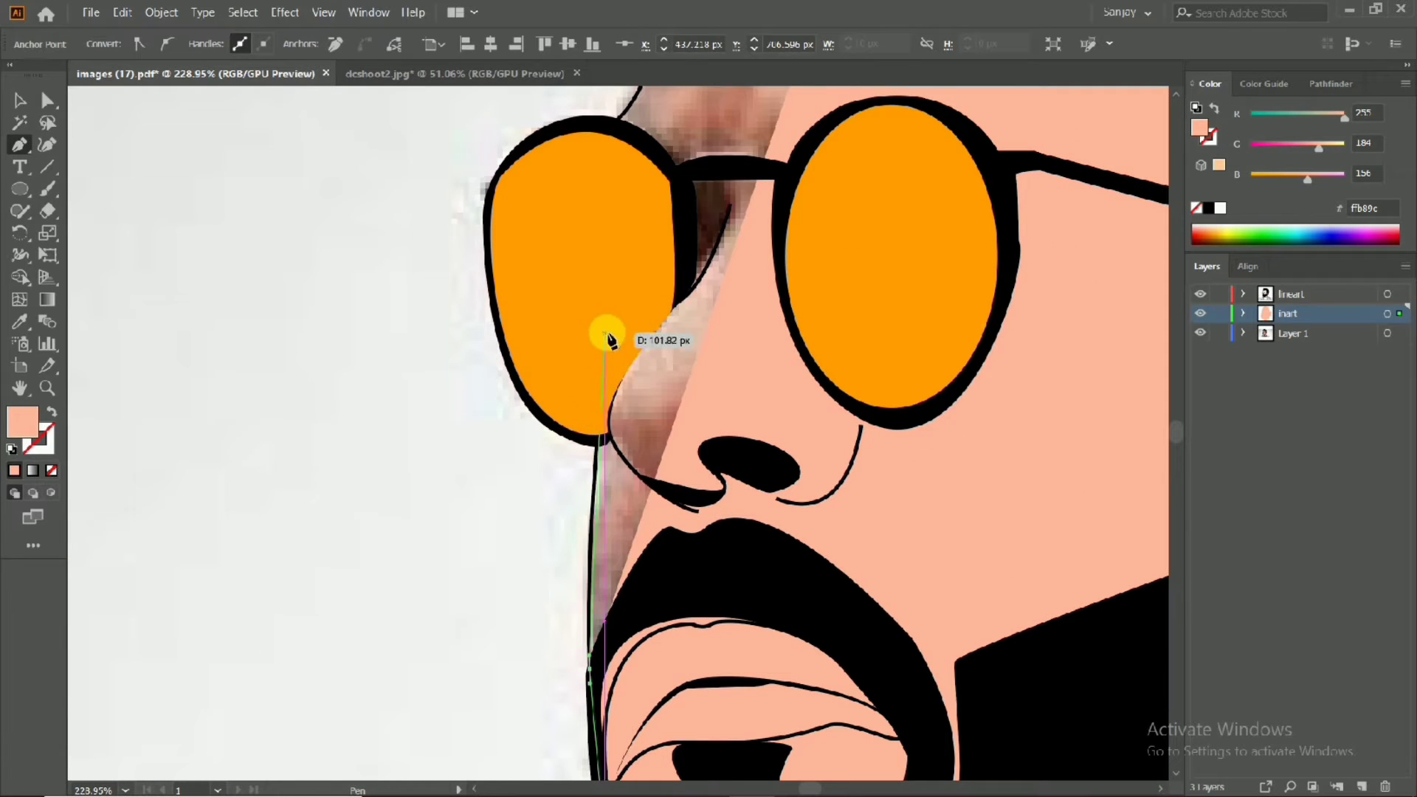
pyautogui.scroll(2, 638, 253)
pyautogui.scroll(4, 547, 291)
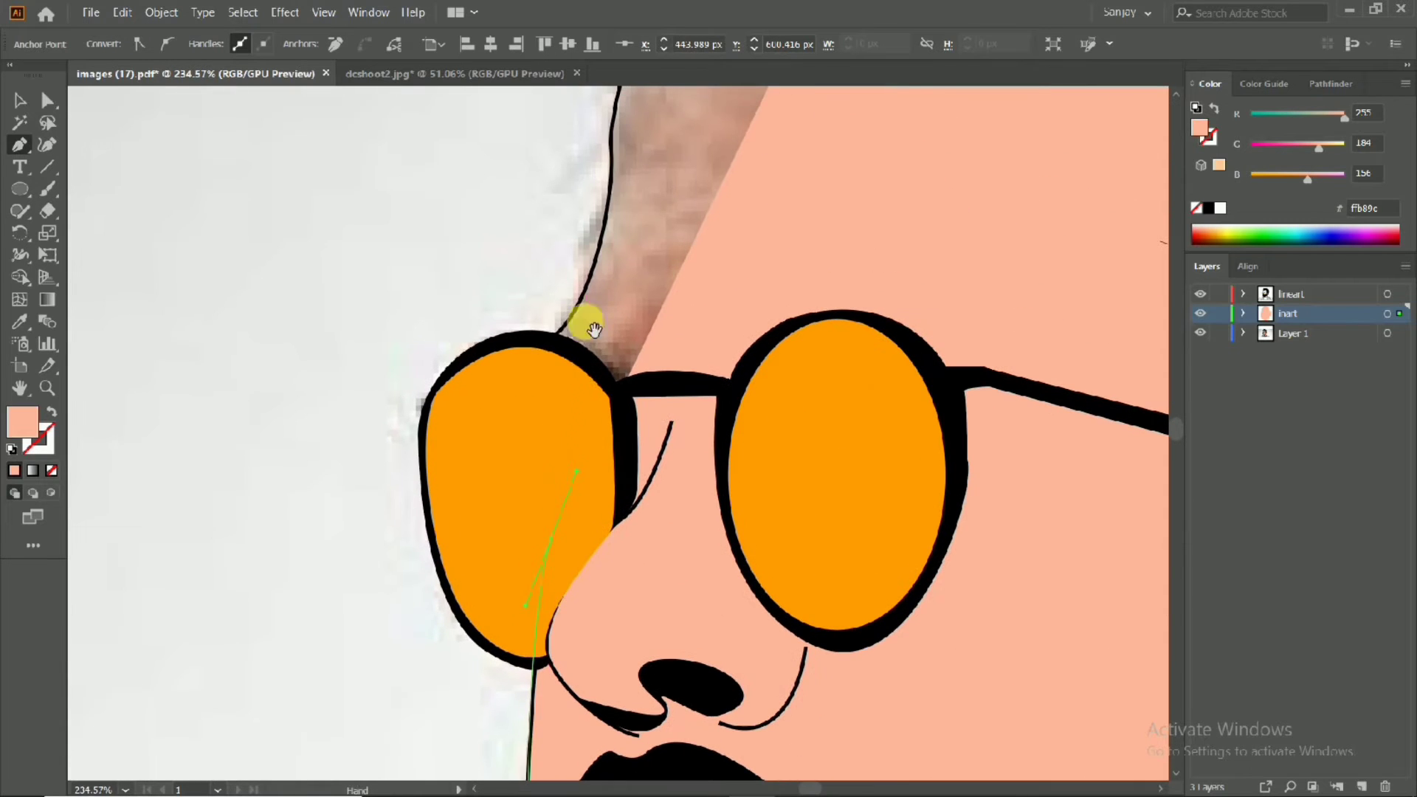
pyautogui.moveTo(547, 337)
pyautogui.mouseDown()
pyautogui.moveTo(598, 299)
pyautogui.moveTo(574, 322)
pyautogui.mouseUp()
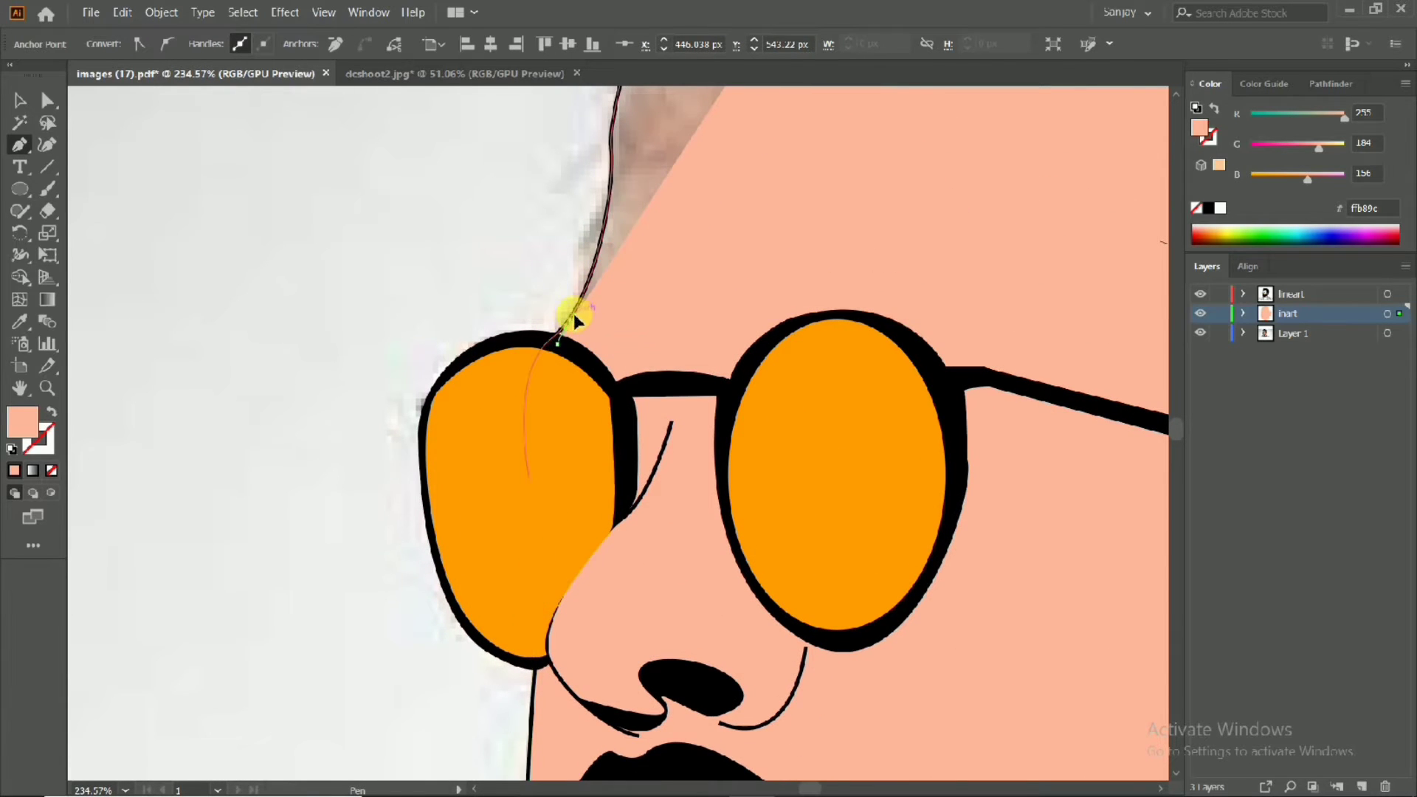
pyautogui.scroll(3, 603, 295)
pyautogui.moveTo(632, 472)
pyautogui.mouseDown()
pyautogui.moveTo(634, 391)
pyautogui.moveTo(673, 229)
pyautogui.mouseUp()
pyautogui.scroll(-8, 664, 295)
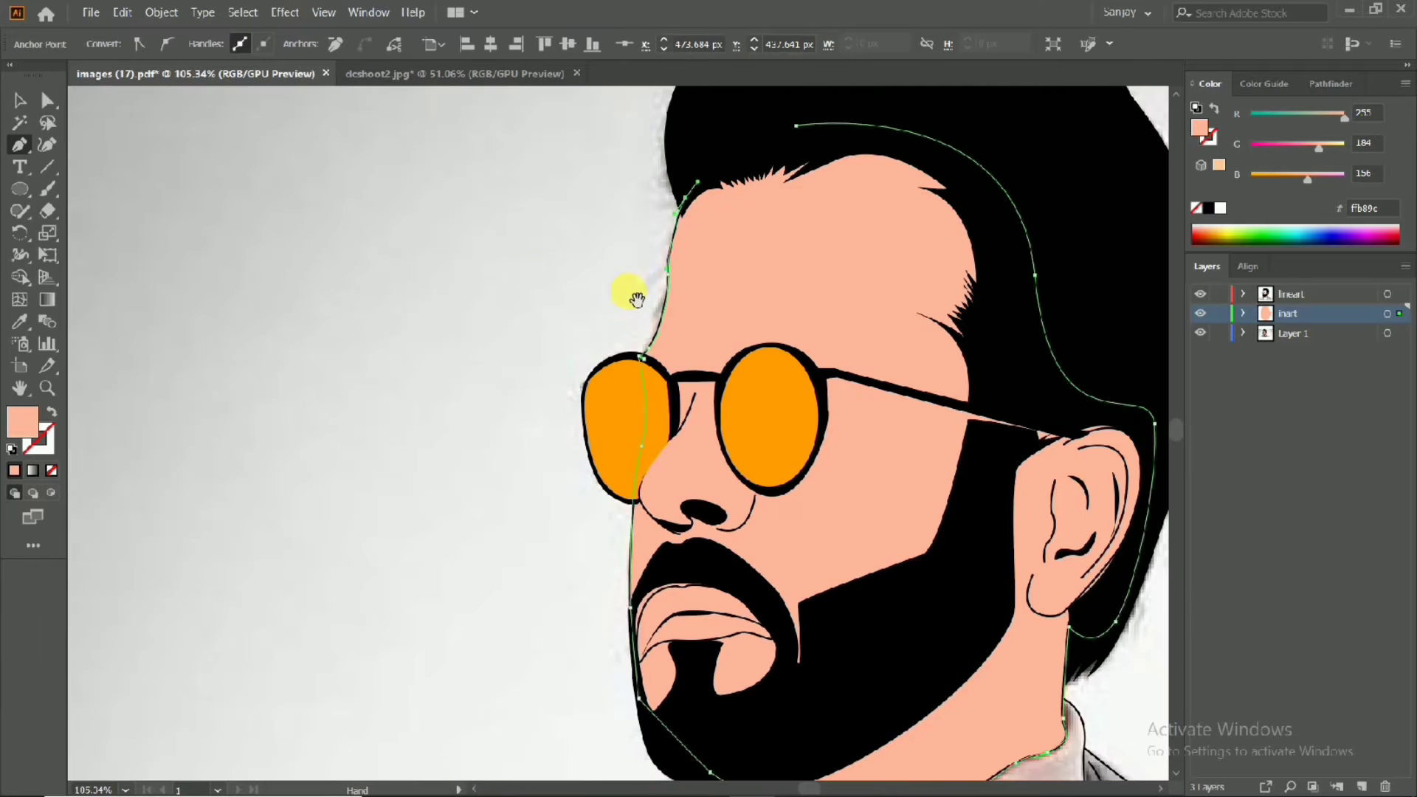
# - Carry the skin outline over the top of the head and finish the path
pyautogui.moveTo(630, 357); pyautogui.dragTo(627, 367)
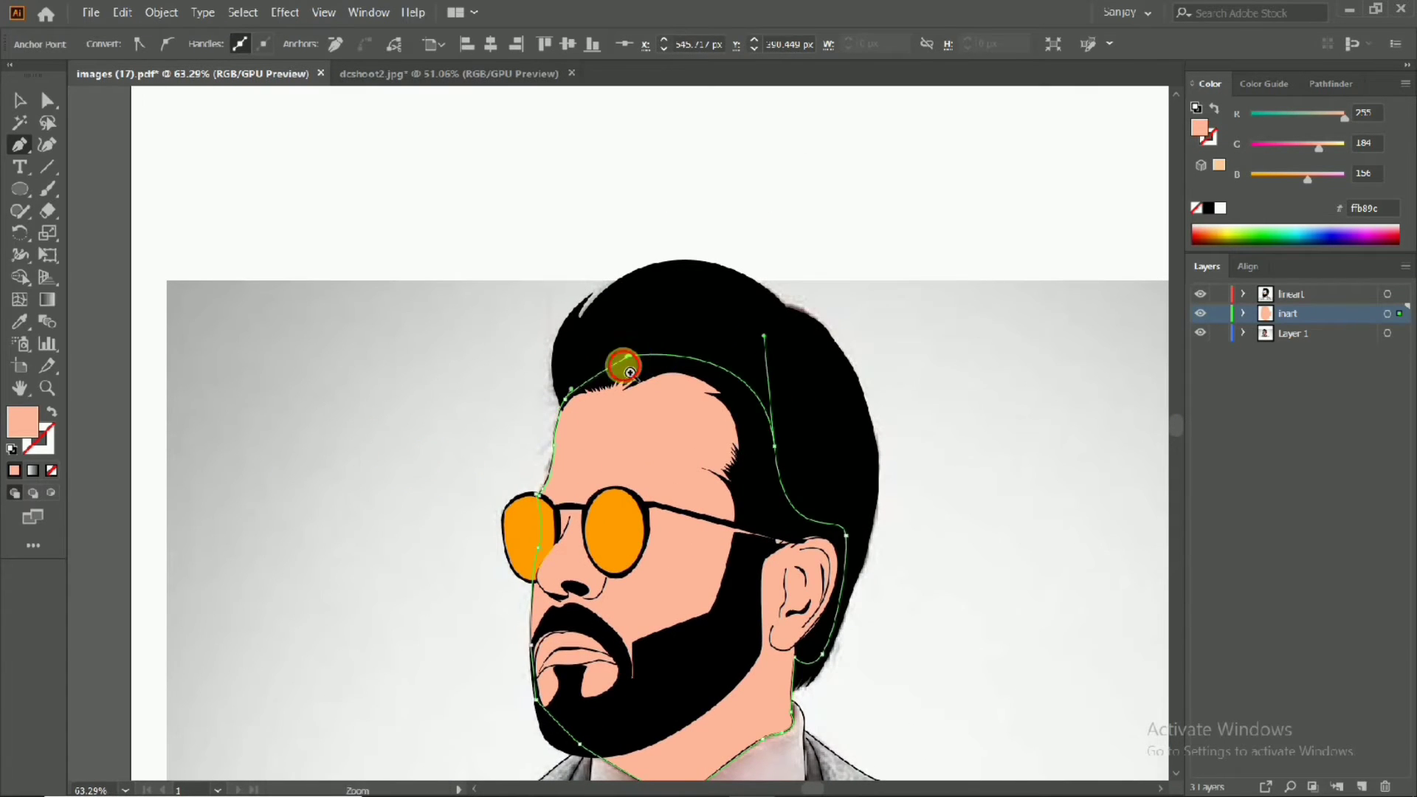
pyautogui.scroll(-5, 629, 367)
pyautogui.scroll(4, 733, 499)
pyautogui.scroll(1, 505, 270)
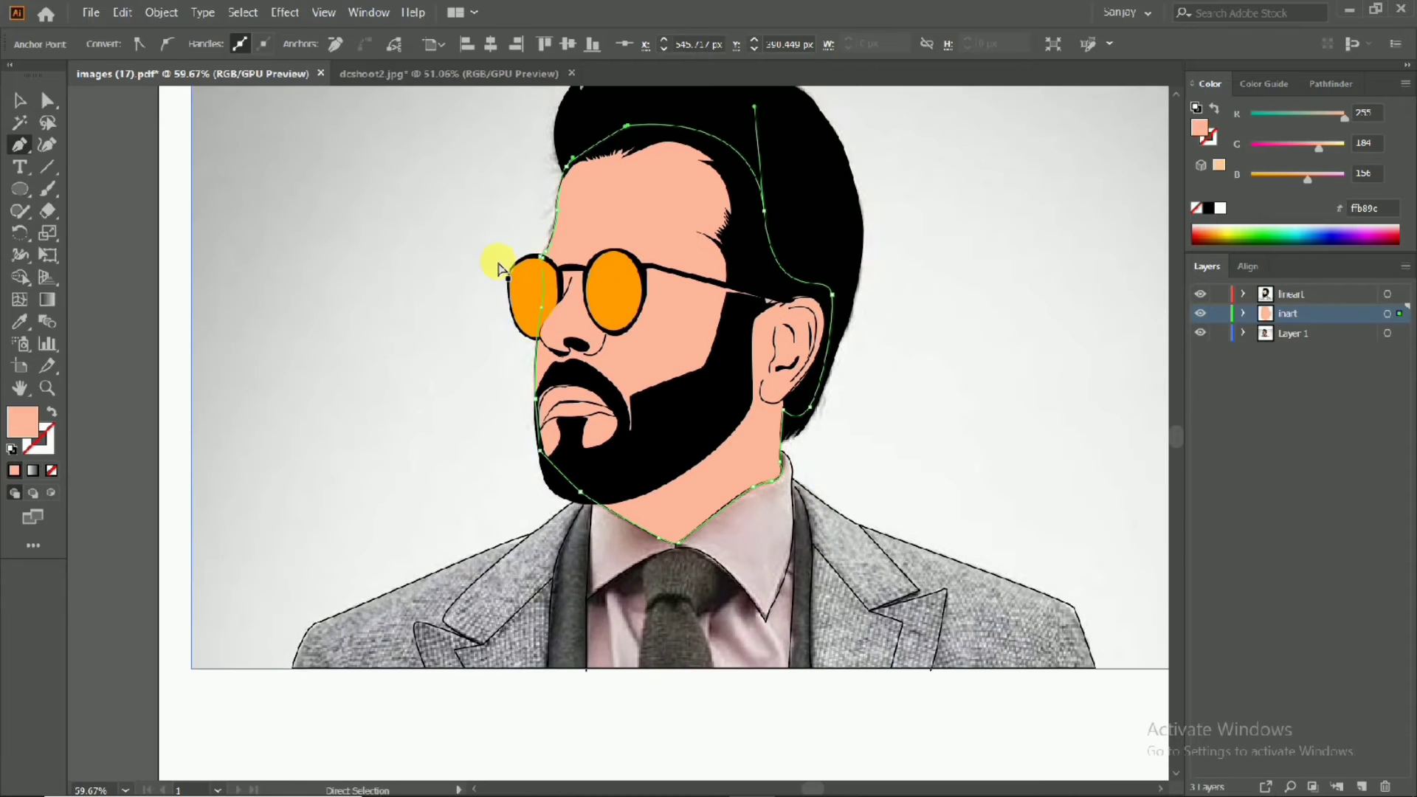
pyautogui.press('v')
pyautogui.click(284, 516)
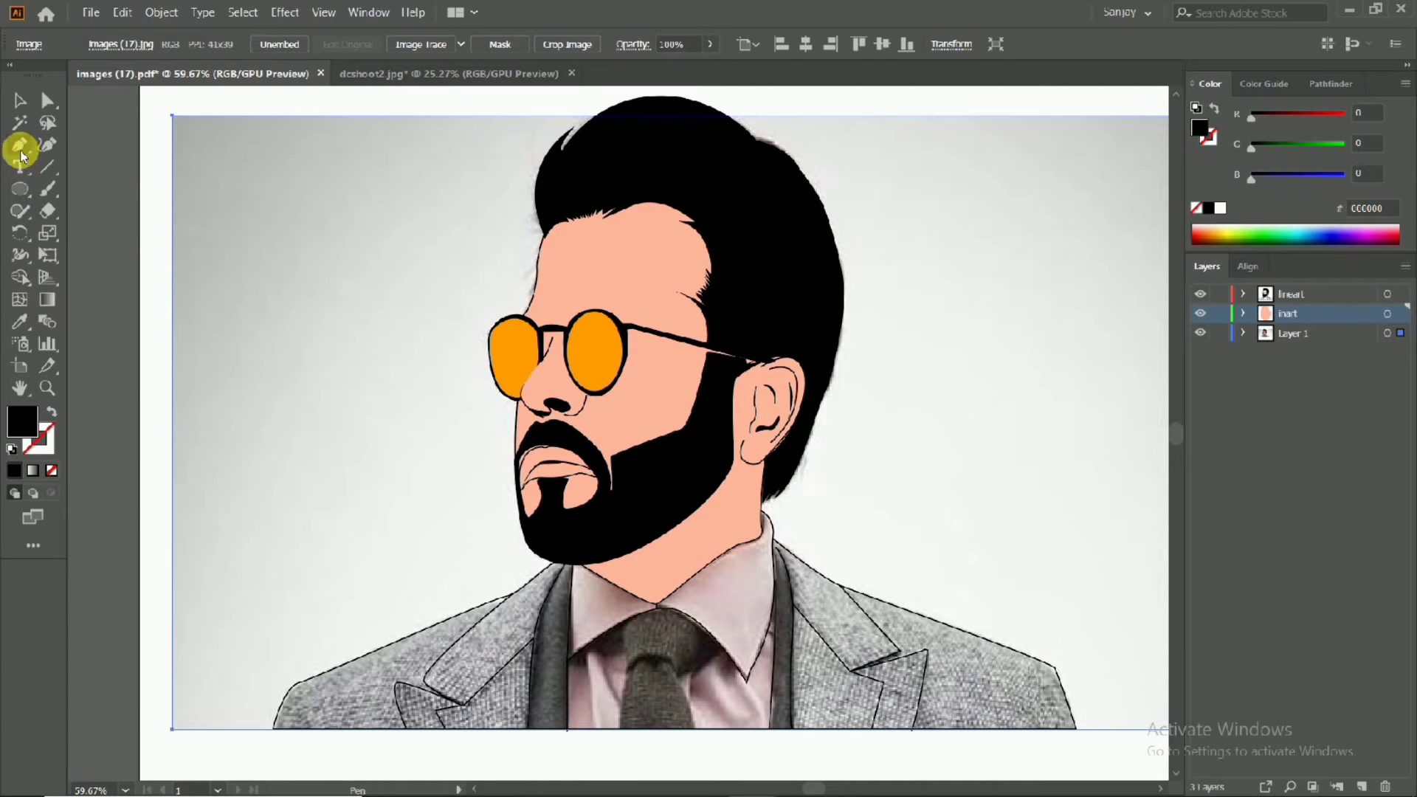
# - Trace the upper lip outline to its right corner
pyautogui.scroll(4, 411, 522)
pyautogui.scroll(3, 607, 445)
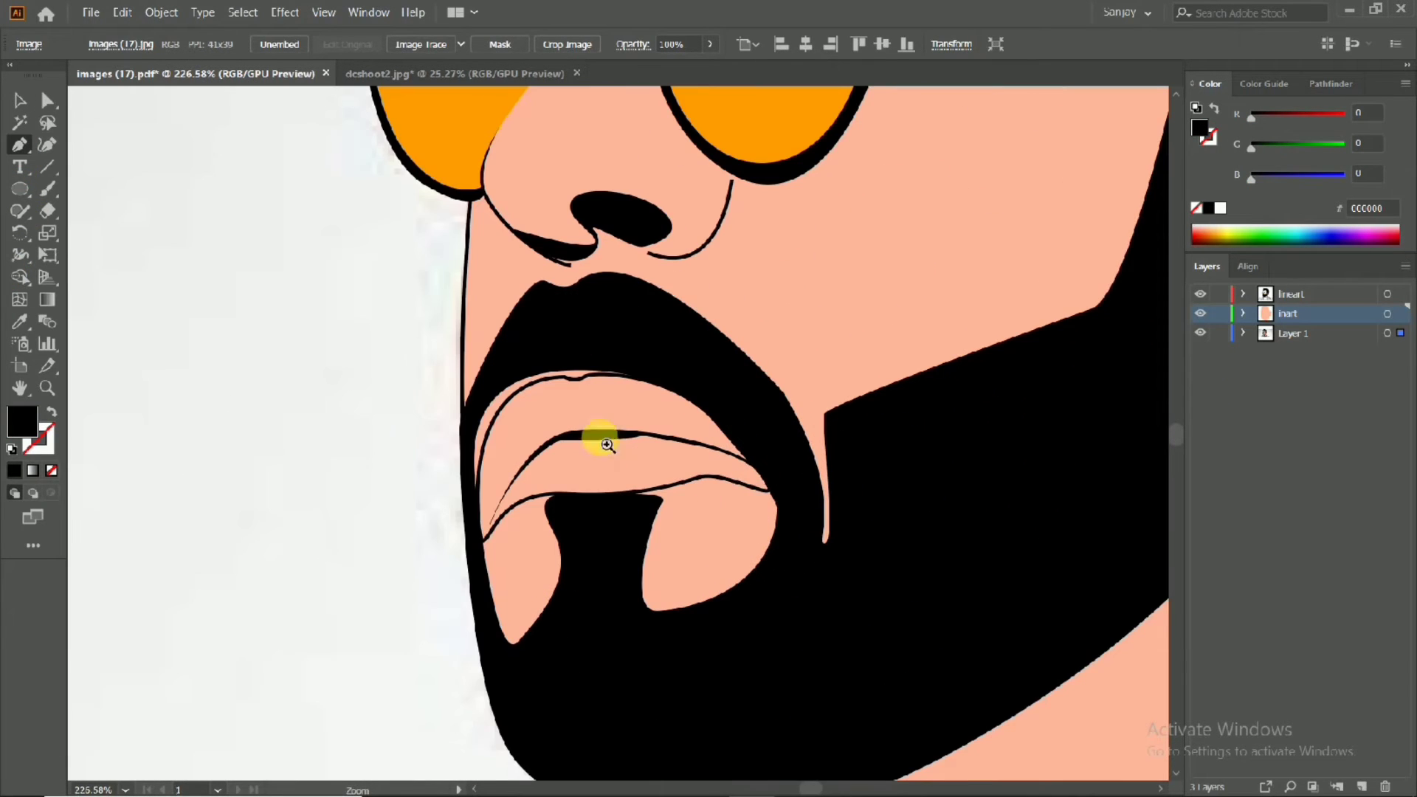
pyautogui.click(760, 468)
pyautogui.moveTo(611, 375)
pyautogui.mouseDown()
pyautogui.moveTo(555, 380)
pyautogui.moveTo(598, 406)
pyautogui.mouseUp()
pyautogui.scroll(5, 617, 377)
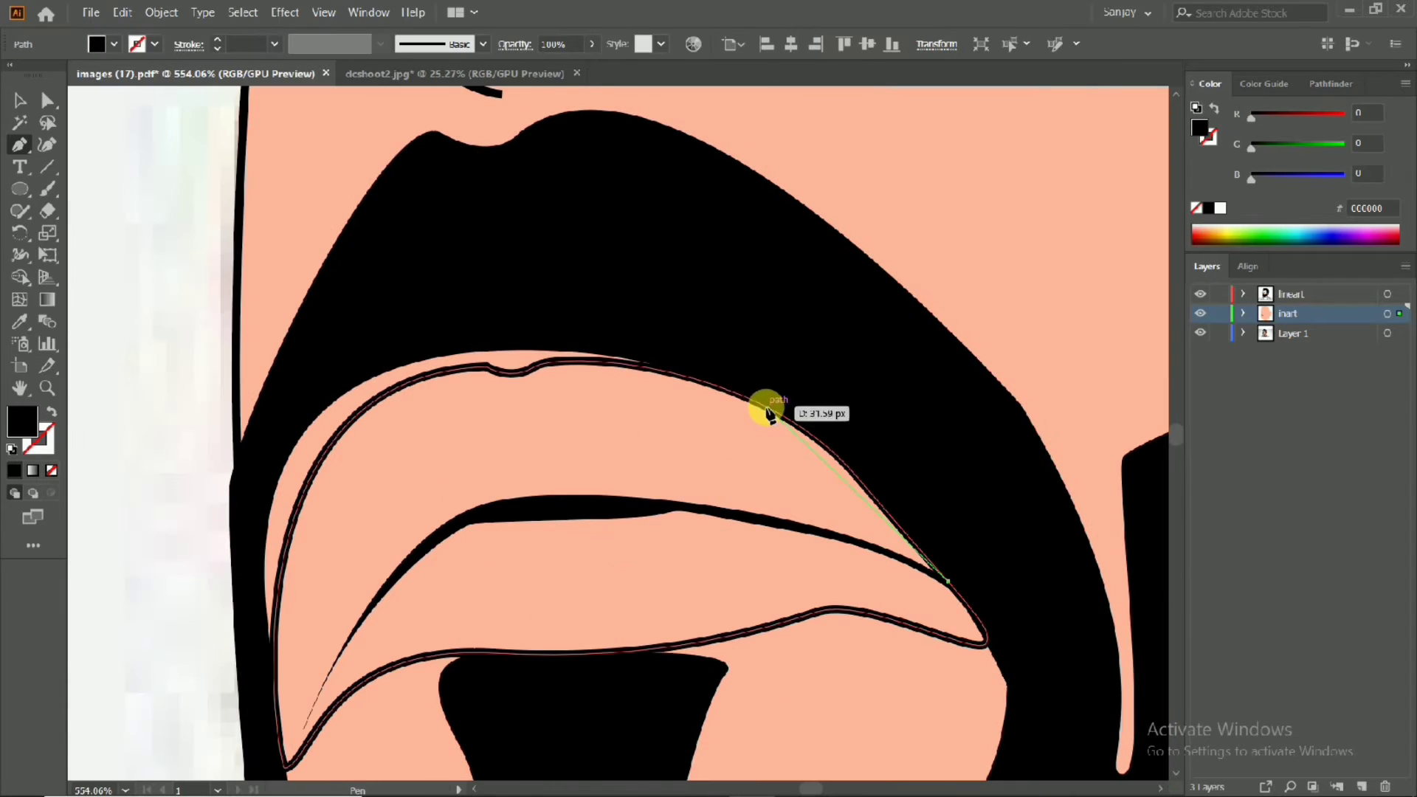
pyautogui.moveTo(766, 405); pyautogui.dragTo(688, 378)
pyautogui.moveTo(509, 373)
pyautogui.mouseDown()
pyautogui.moveTo(437, 341)
pyautogui.moveTo(302, 500)
pyautogui.mouseUp()
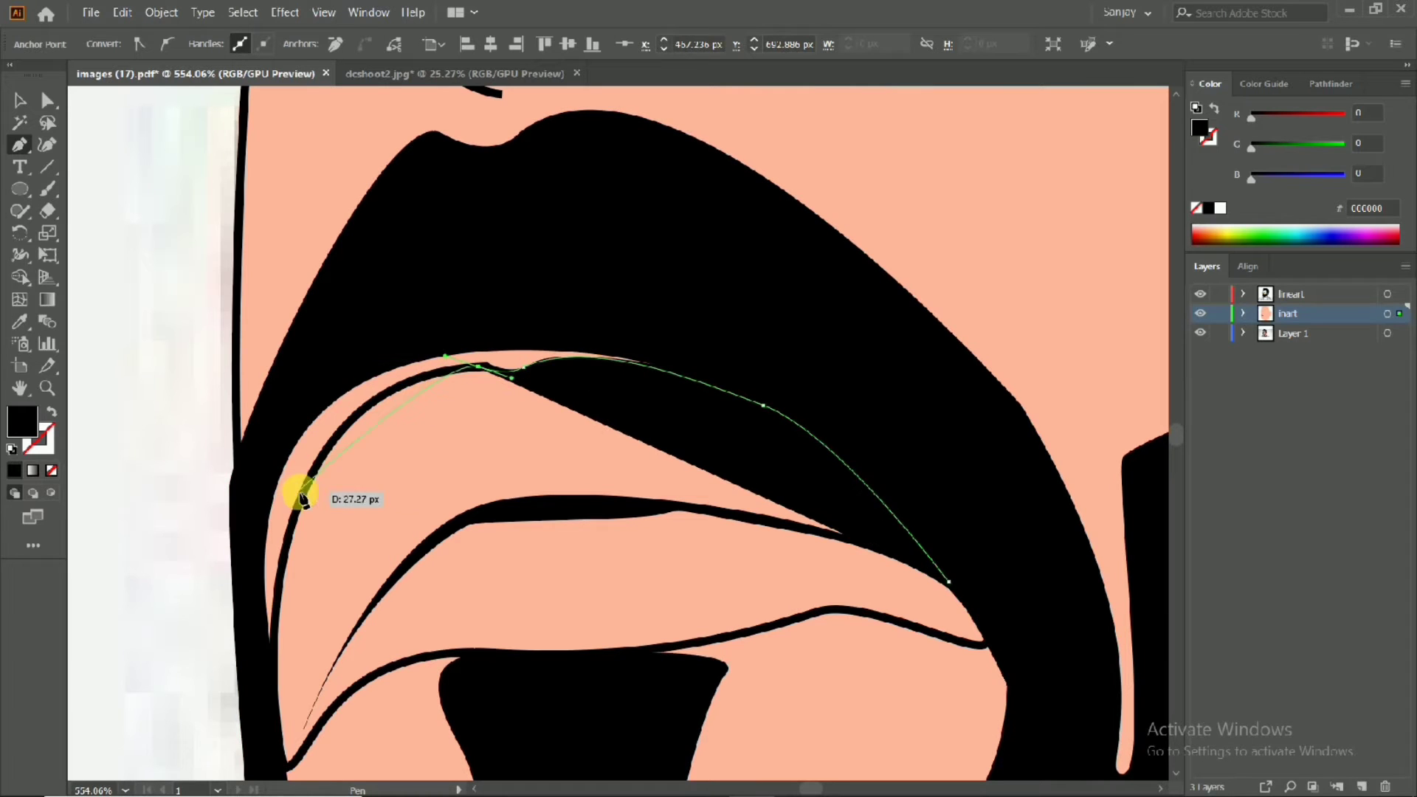
# - Trace the left corner and lower lip edge, closing the lip shape
pyautogui.scroll(-3, 260, 594)
pyautogui.moveTo(266, 398); pyautogui.dragTo(270, 458)
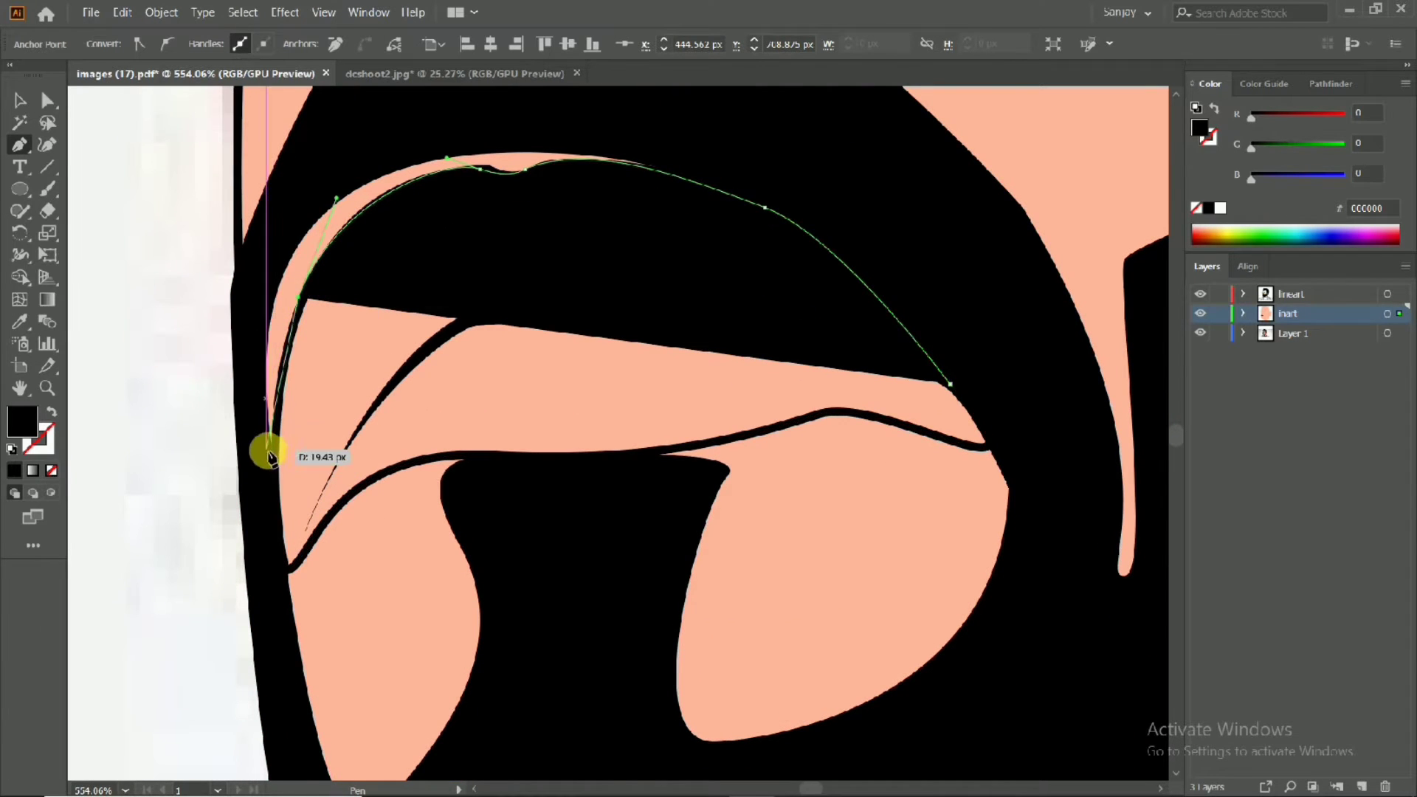
pyautogui.moveTo(272, 508)
pyautogui.mouseDown()
pyautogui.moveTo(296, 565)
pyautogui.moveTo(468, 459)
pyautogui.moveTo(588, 465)
pyautogui.mouseUp()
pyautogui.moveTo(786, 420); pyautogui.dragTo(839, 396)
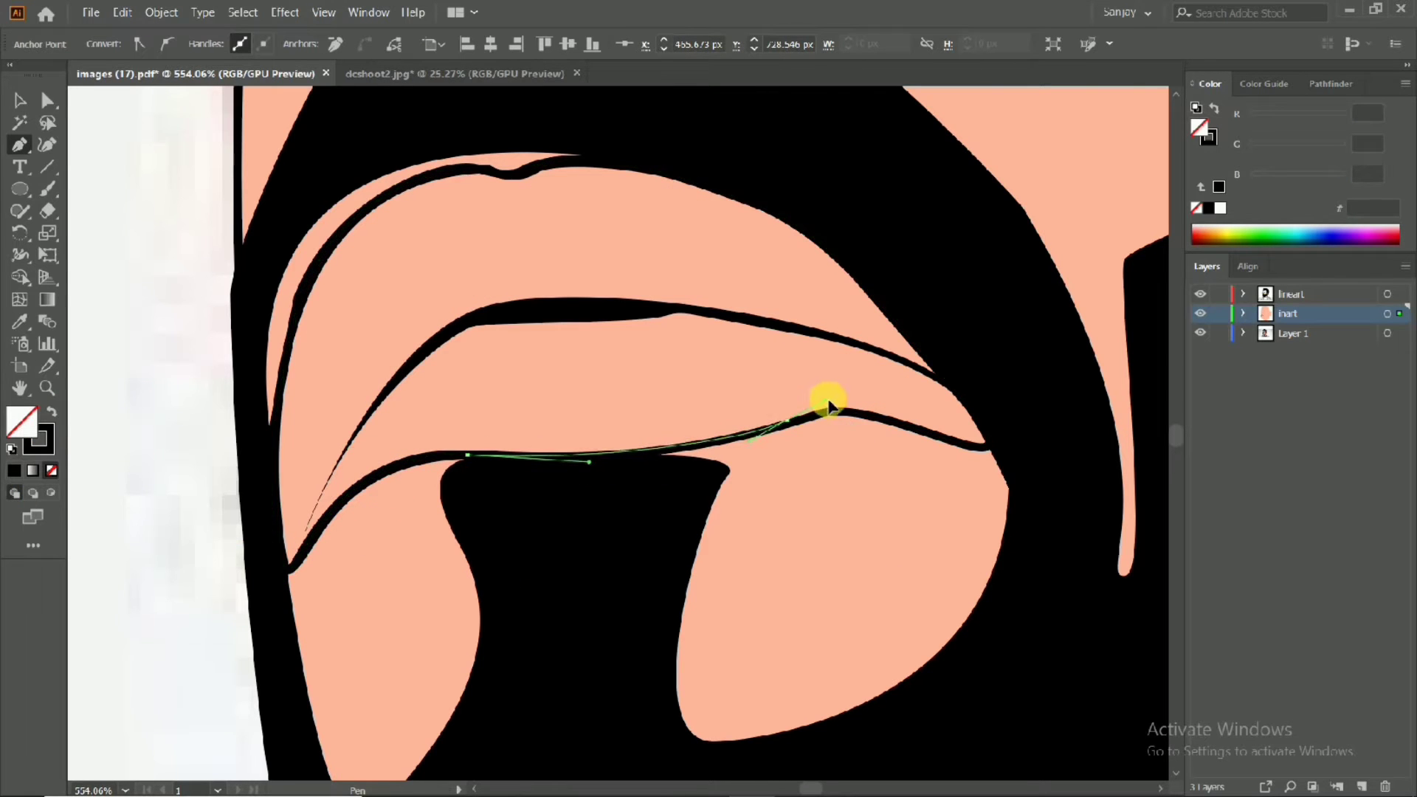
pyautogui.moveTo(954, 445); pyautogui.dragTo(951, 449)
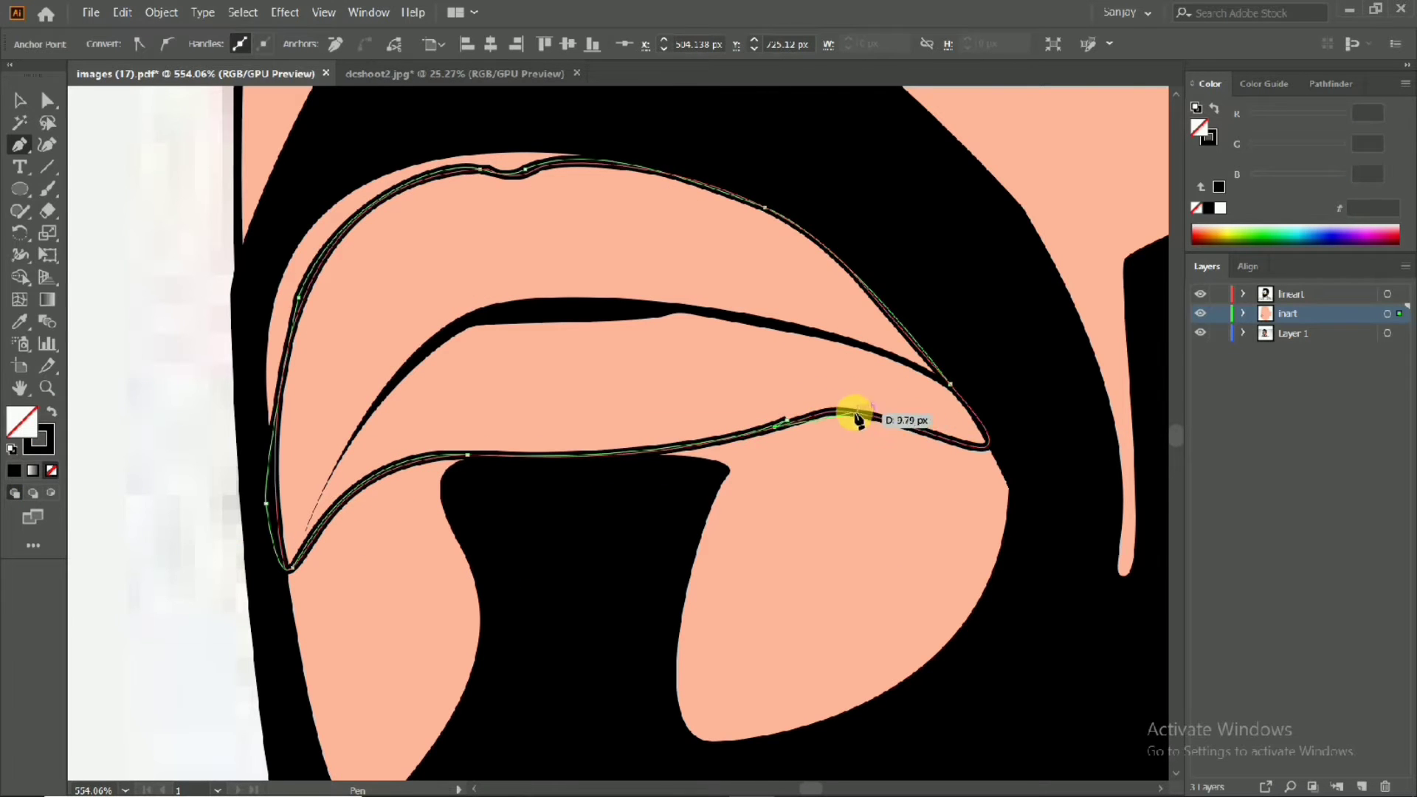
pyautogui.click(986, 445)
pyautogui.moveTo(950, 383); pyautogui.dragTo(891, 341)
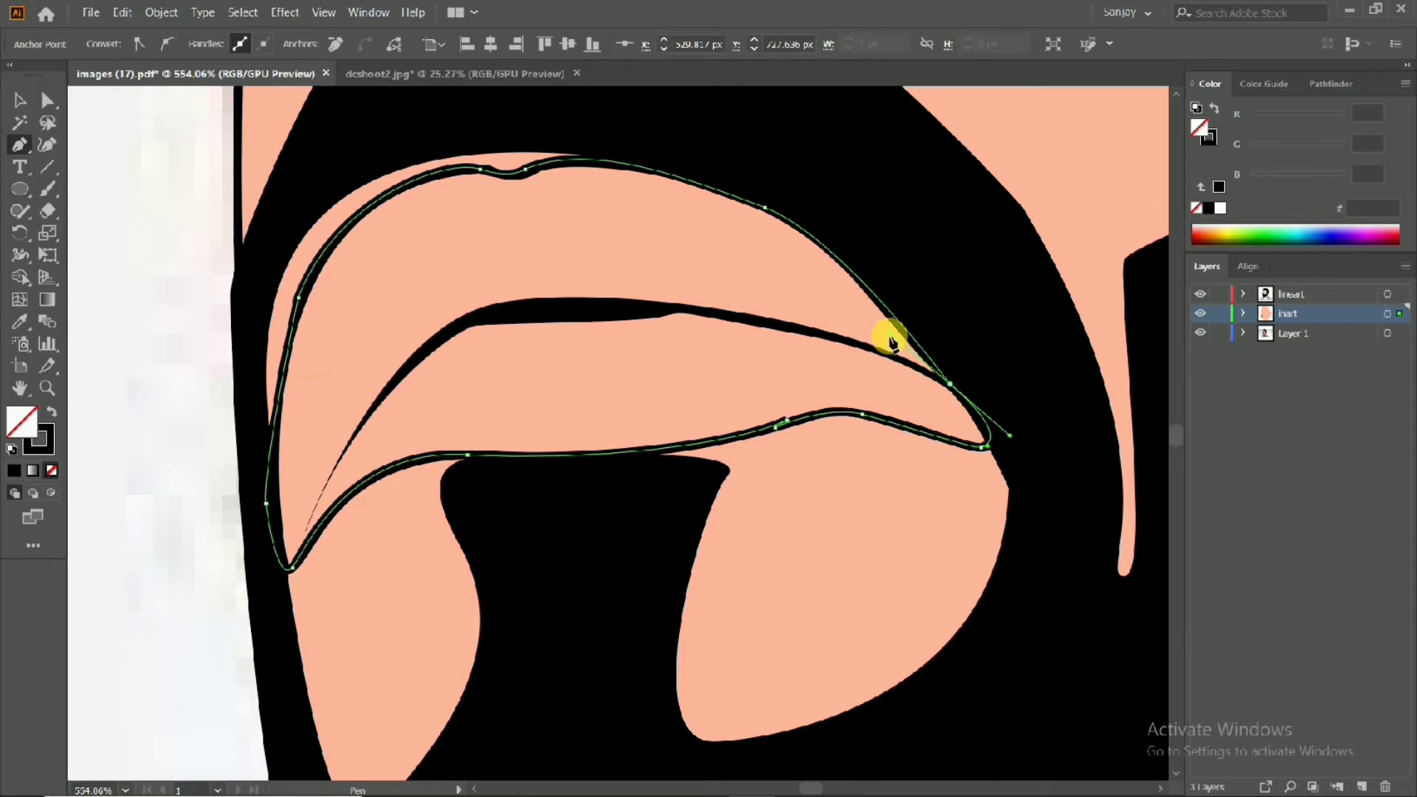
# - Fill the lip shape with red-orange c15845
pyautogui.doubleClick(22, 423)
pyautogui.write('c15845')
pyautogui.click(906, 288)
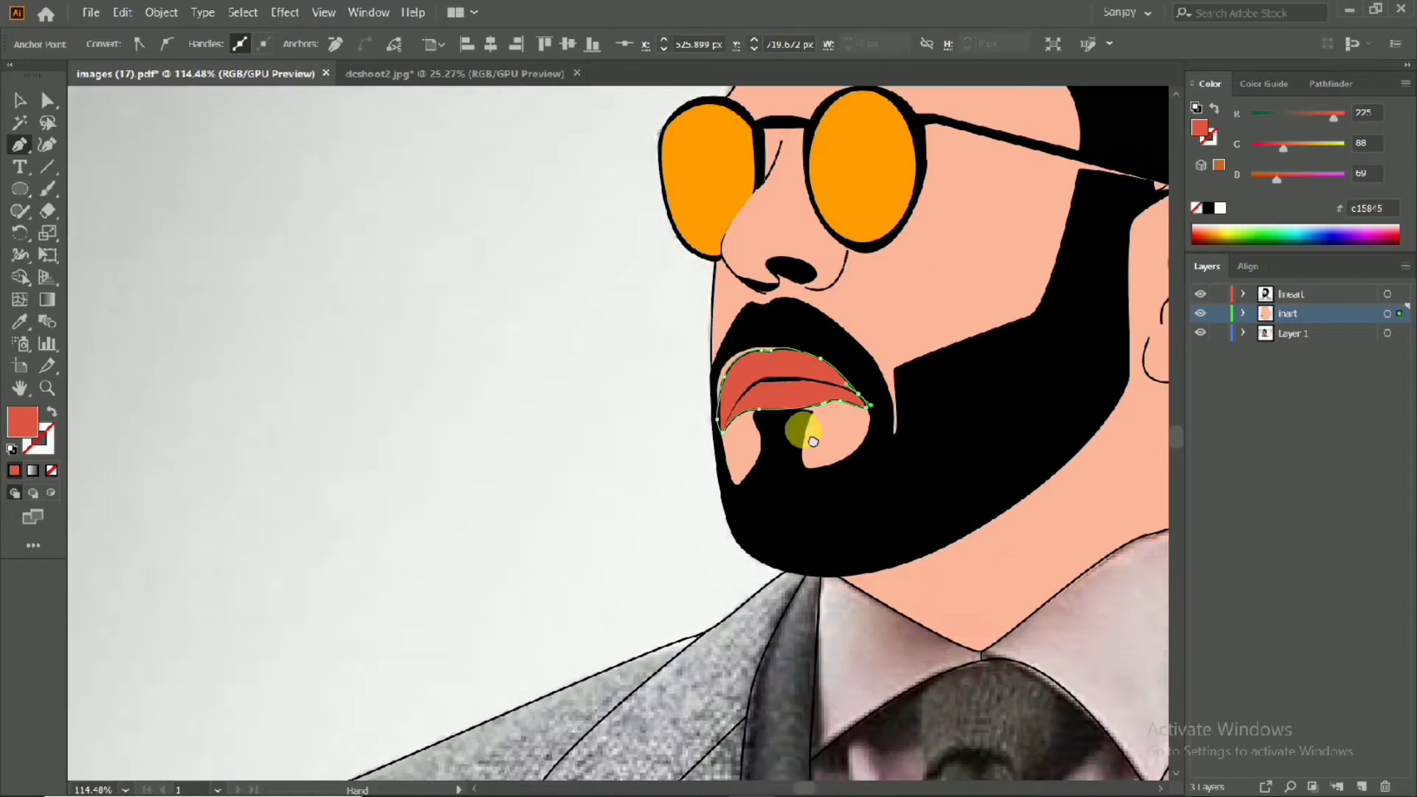
pyautogui.moveTo(816, 417)
pyautogui.mouseDown()
pyautogui.moveTo(696, 430)
pyautogui.moveTo(972, 561)
pyautogui.moveTo(702, 542)
pyautogui.moveTo(738, 506)
pyautogui.moveTo(869, 516)
pyautogui.mouseUp()
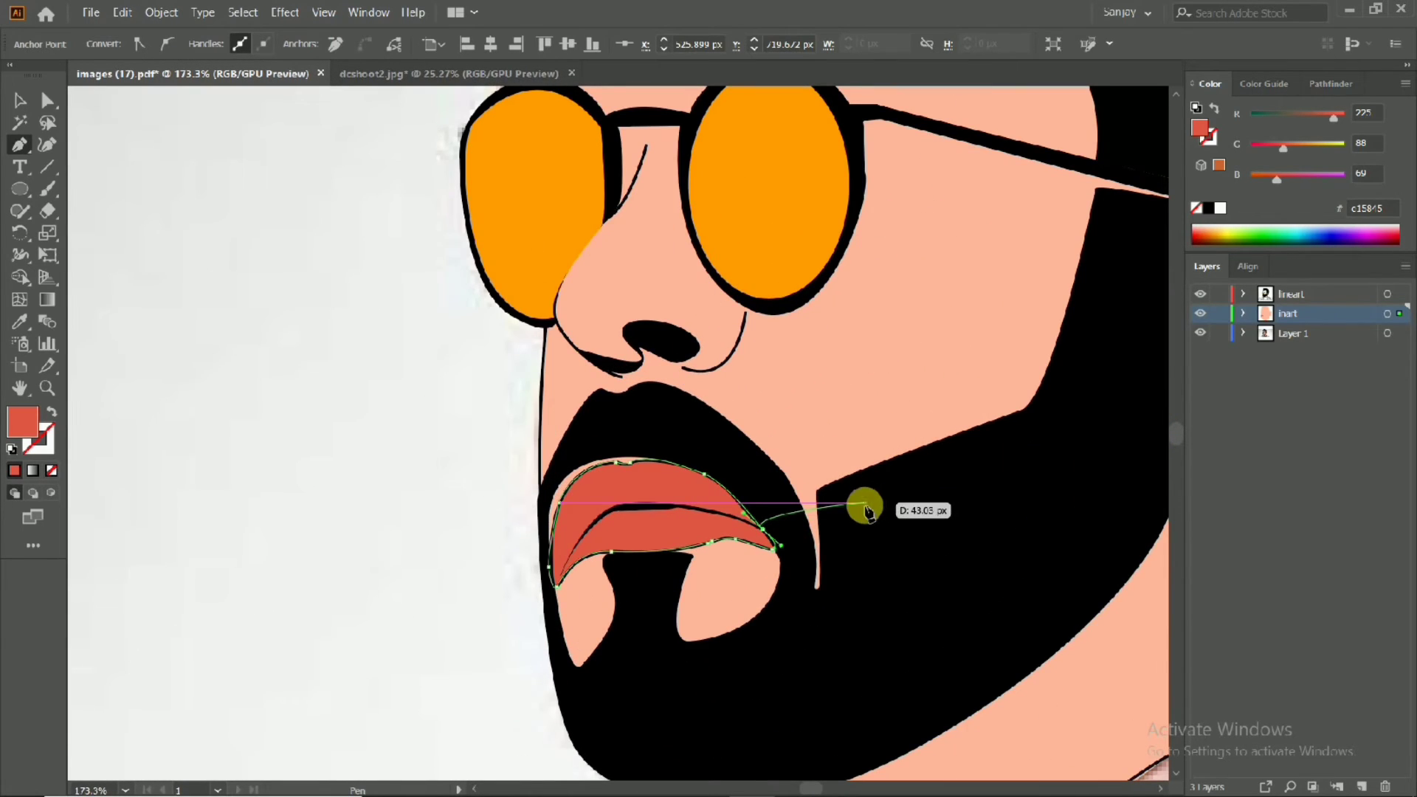
pyautogui.click(22, 102)
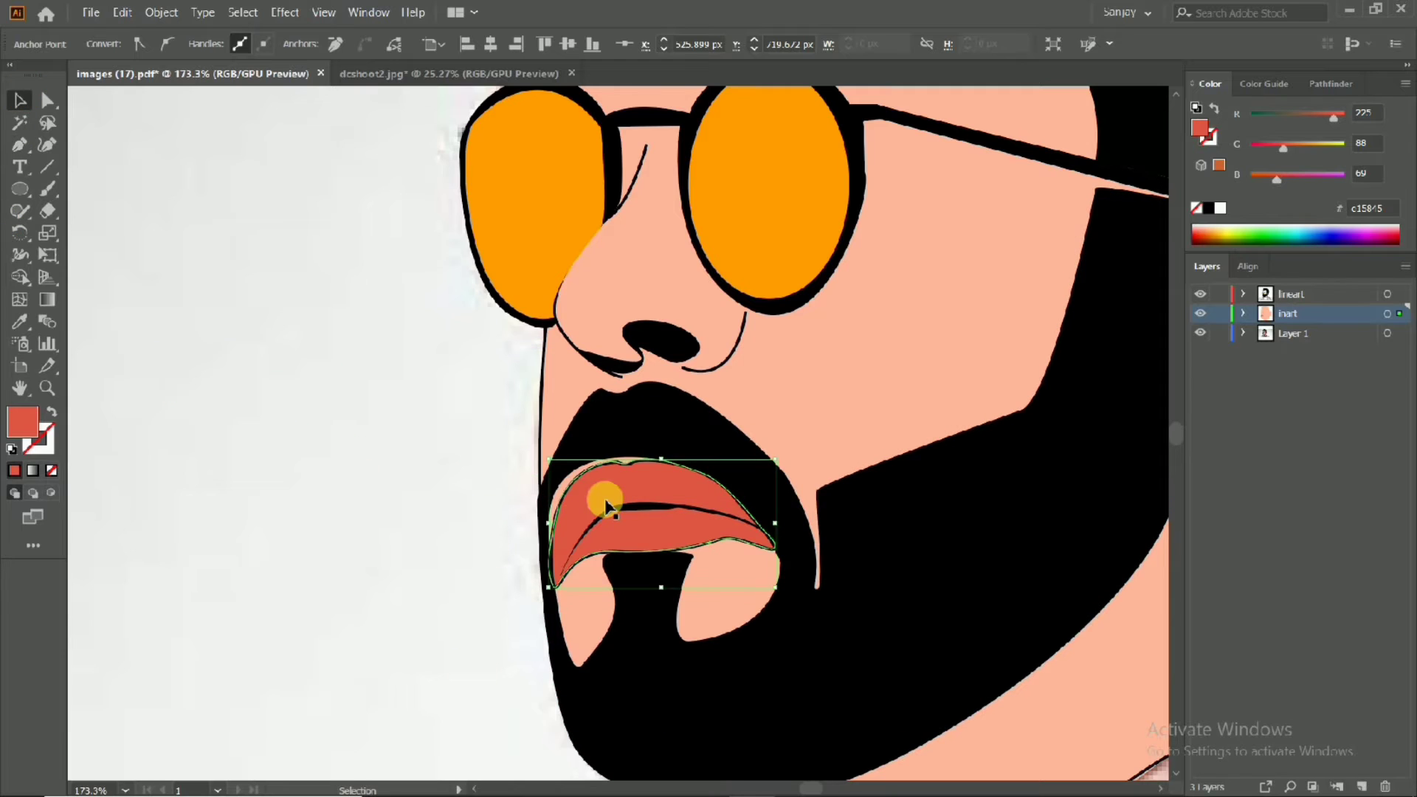
# - Delete the red lip shape, then draw a no-fill, black-stroke upper-lip curve on lineart
pyautogui.press('Delete')
pyautogui.click(1269, 293)
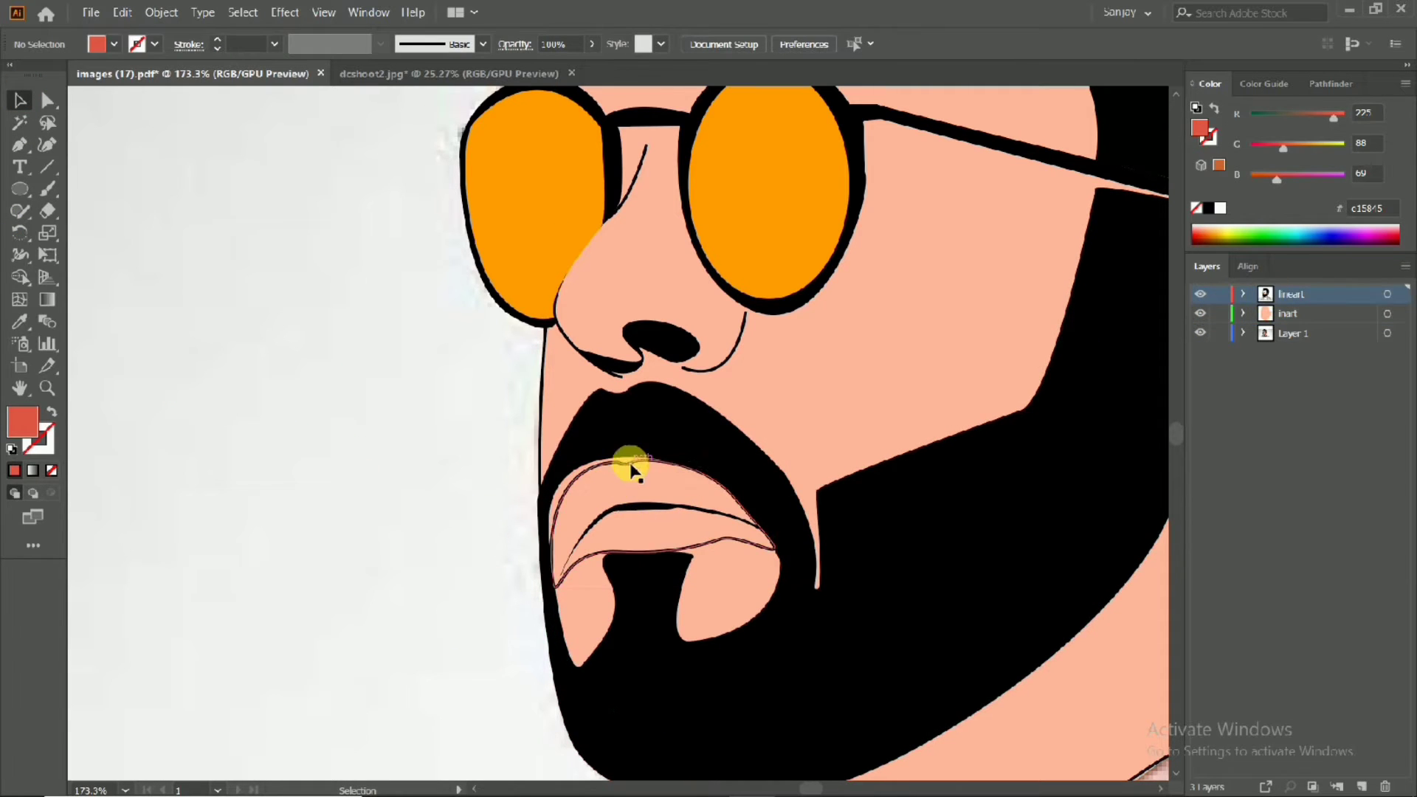
pyautogui.click(632, 469)
pyautogui.click(340, 476)
pyautogui.click(555, 569)
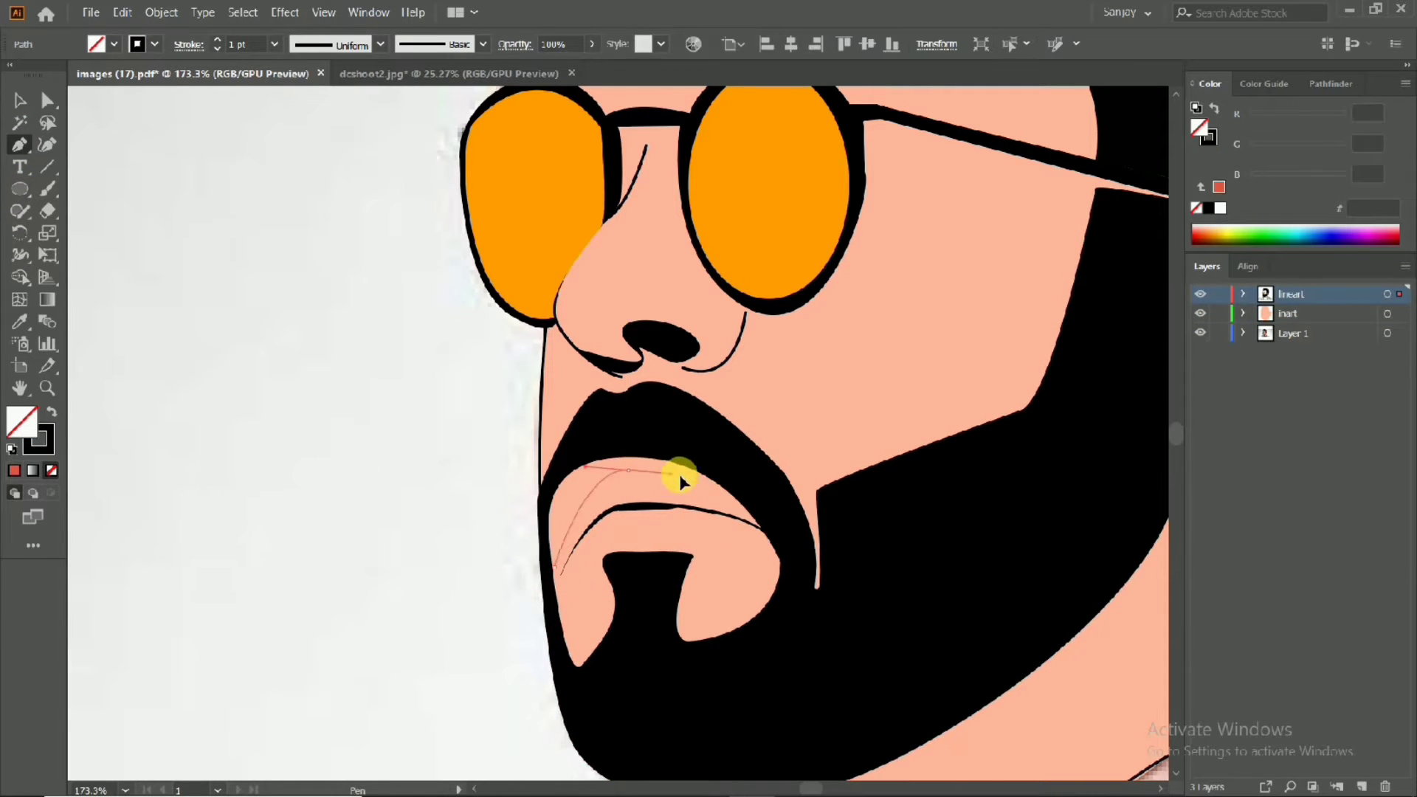
pyautogui.moveTo(582, 473)
pyautogui.mouseDown()
pyautogui.moveTo(648, 462)
pyautogui.moveTo(743, 514)
pyautogui.mouseUp()
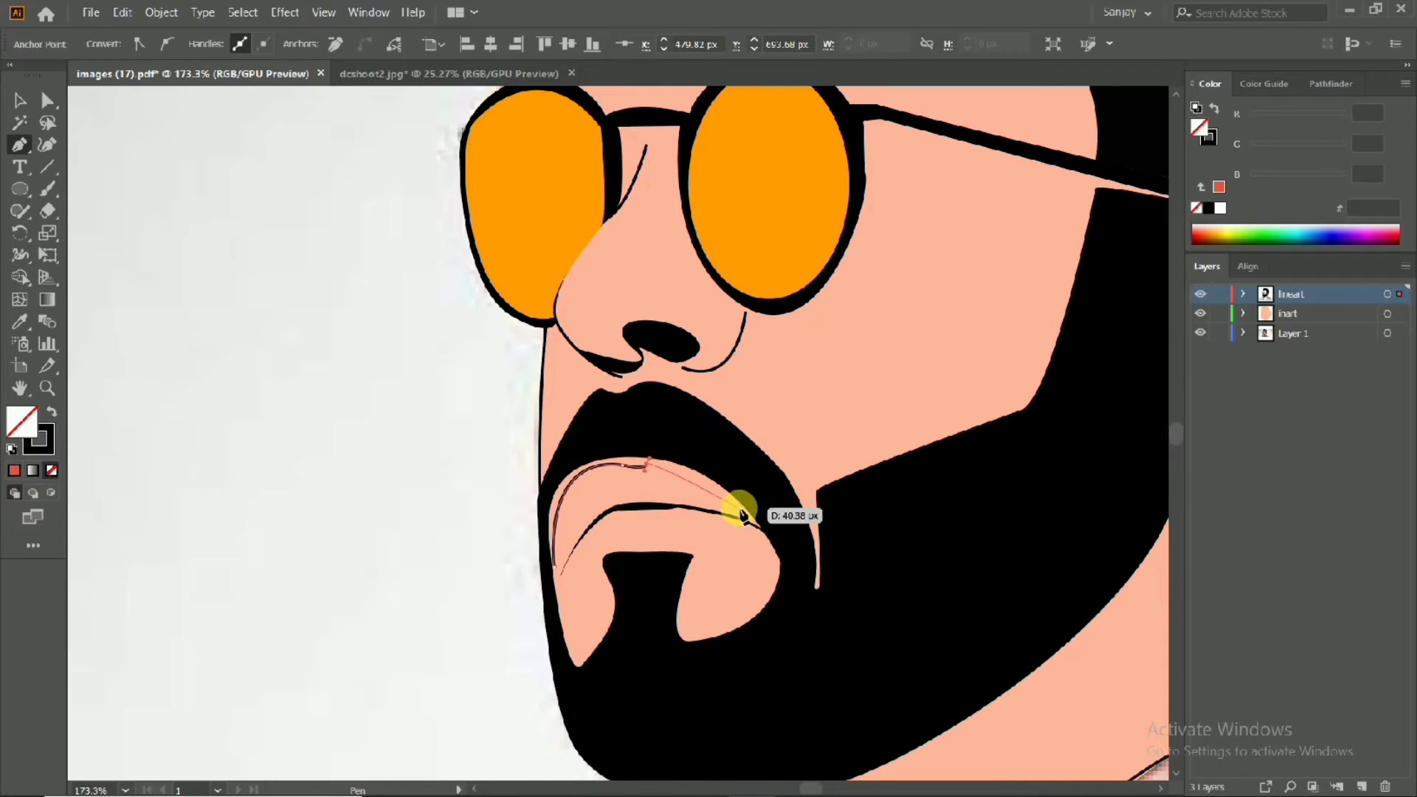
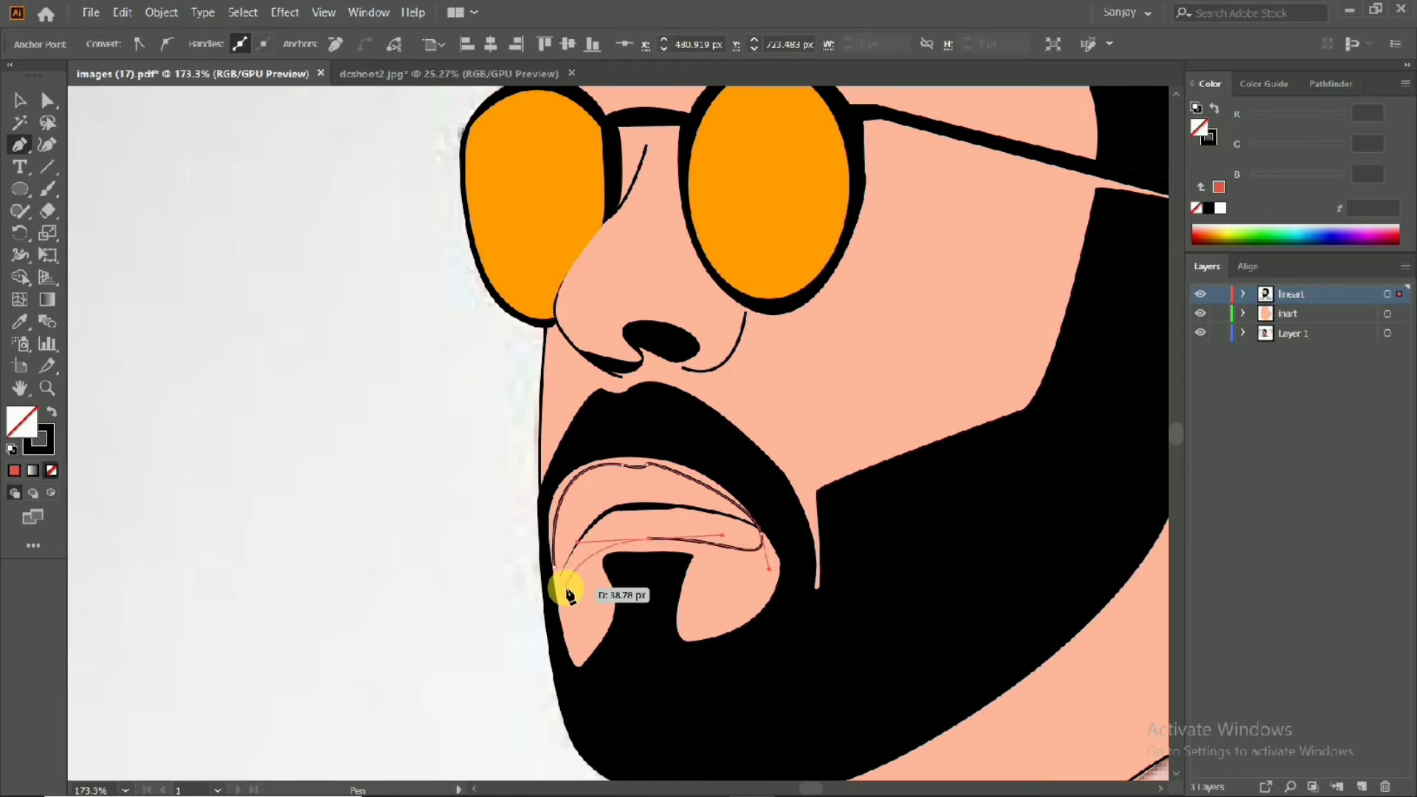
# - Finish the lip path inside the beard, reshaping its corner and lower curve
pyautogui.moveTo(568, 594); pyautogui.dragTo(541, 578)
pyautogui.scroll(-3, 543, 578)
pyautogui.scroll(5, 515, 560)
pyautogui.scroll(1, 590, 576)
pyautogui.moveTo(668, 555); pyautogui.dragTo(665, 553)
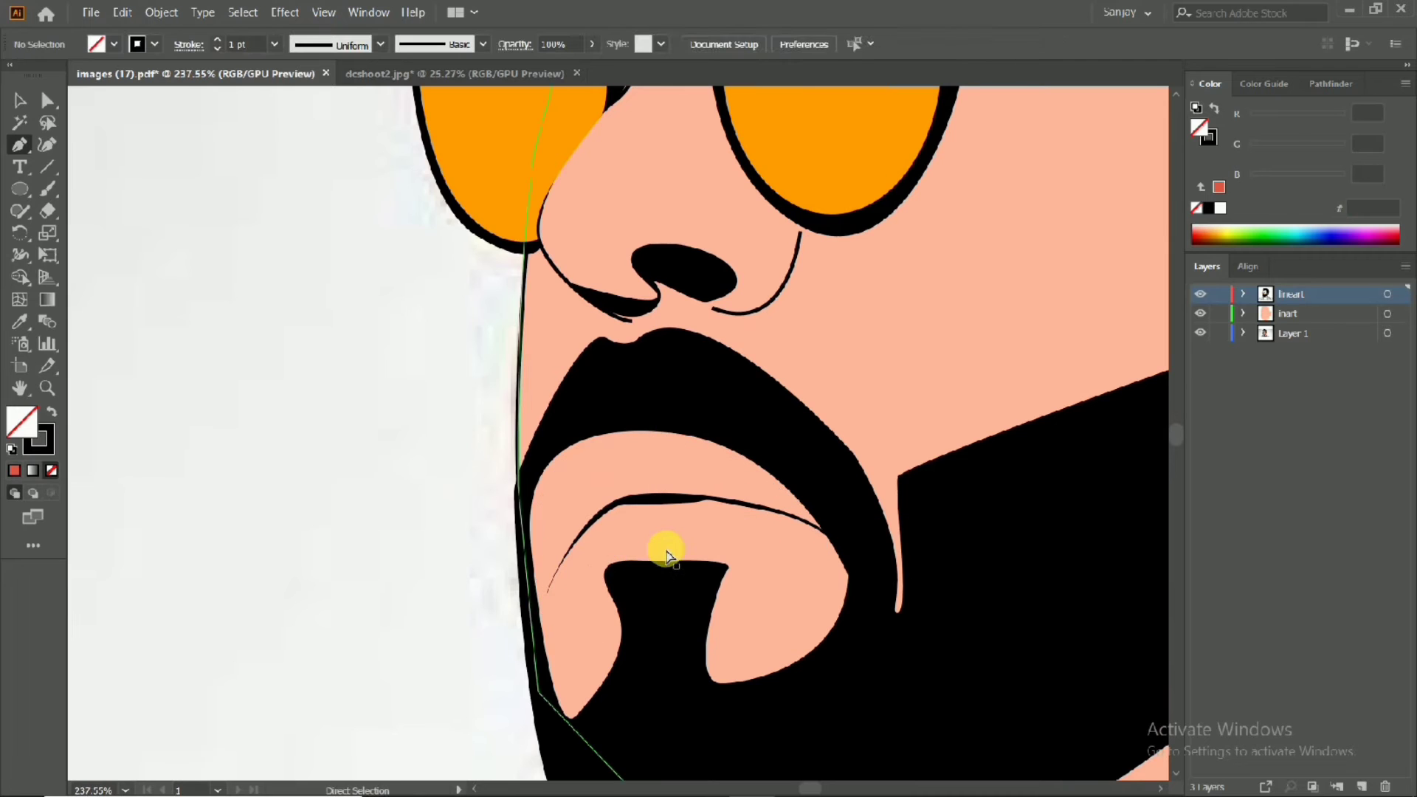
# - Give the lip a solid red c15845 fill with no outline
pyautogui.click(51, 411)
pyautogui.doubleClick(22, 421)
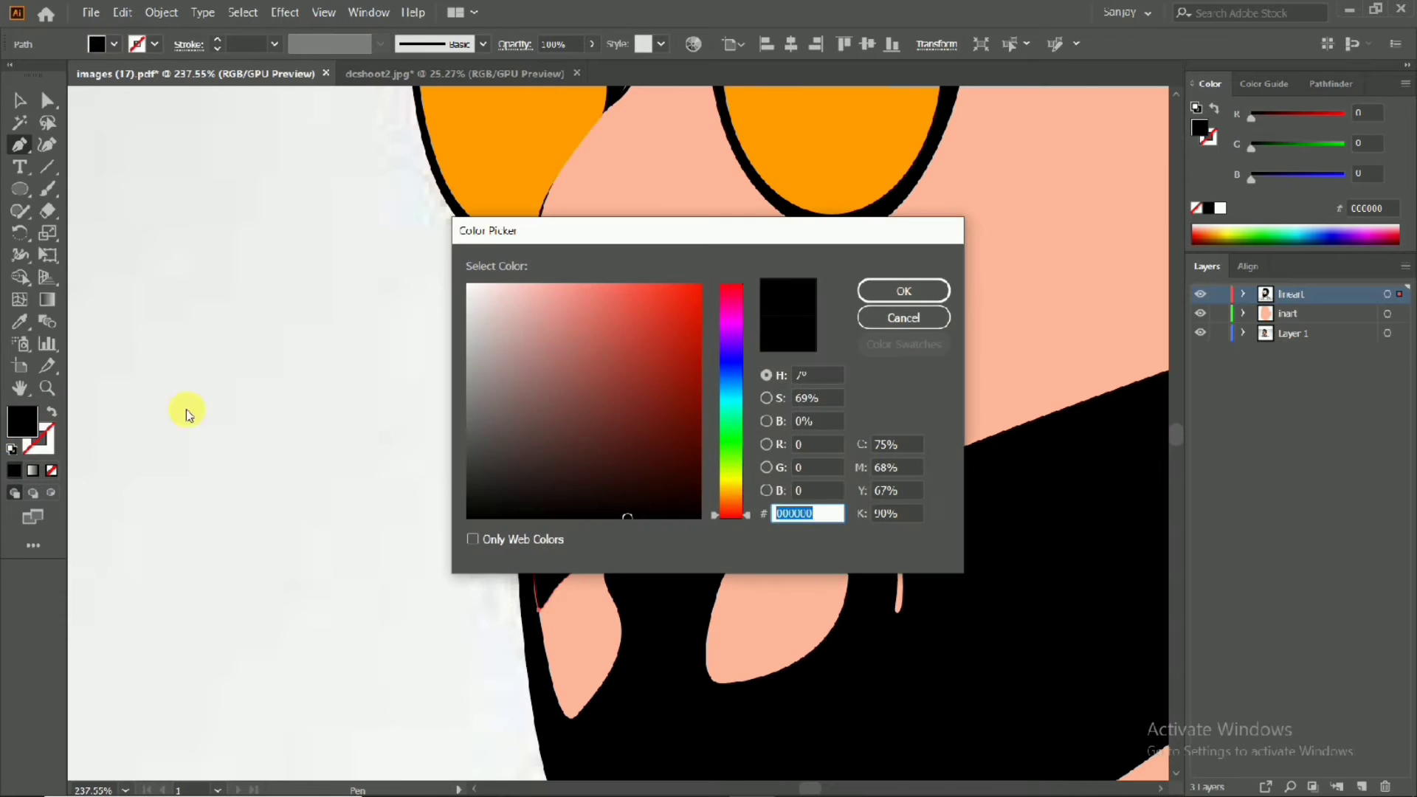
pyautogui.click(880, 290)
pyautogui.scroll(-2, 680, 373)
pyautogui.scroll(2, 690, 474)
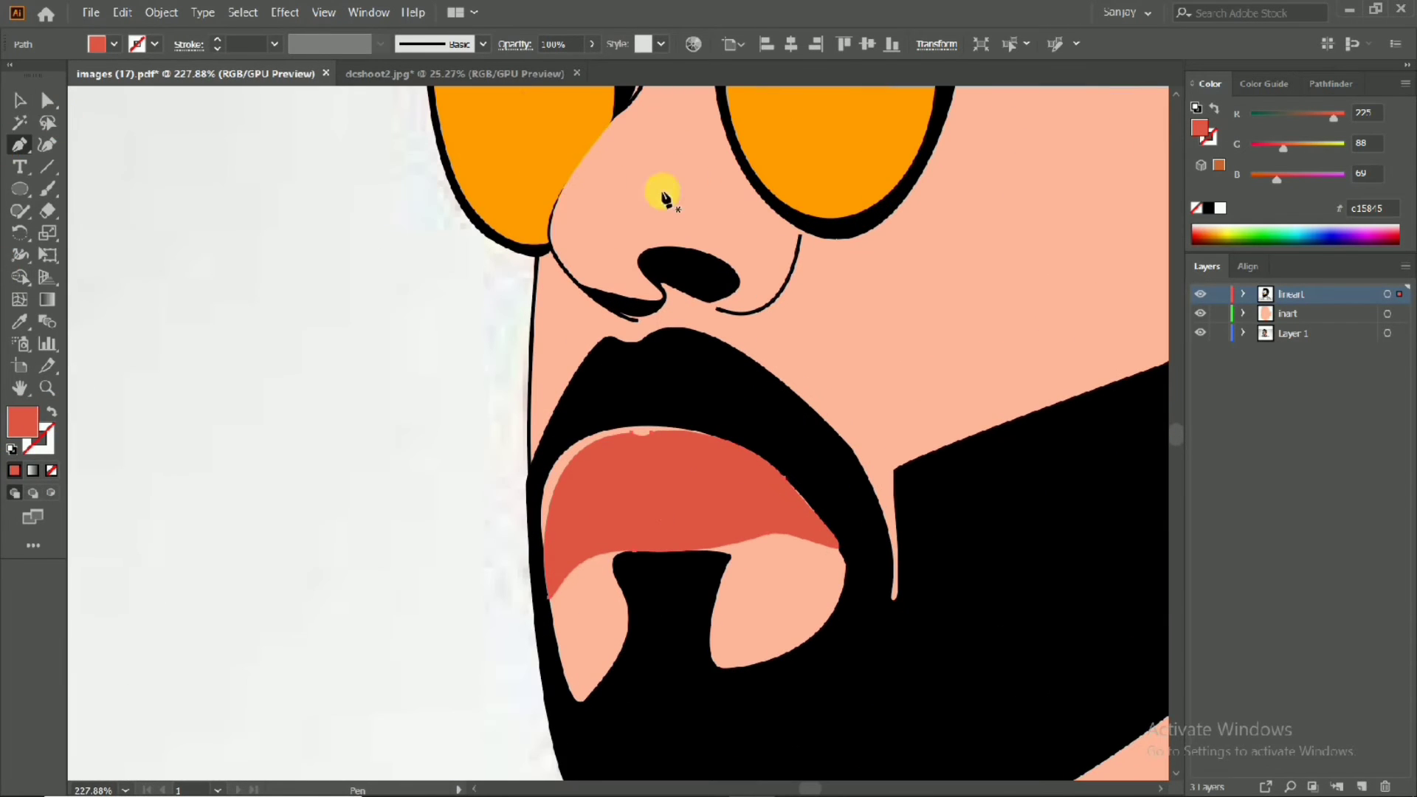
# - Undo the fill, reselect the lip and reapply red c15845 to its fill
pyautogui.hotkey('ctrl', 'z')
pyautogui.click(1265, 325)
pyautogui.click(20, 424)
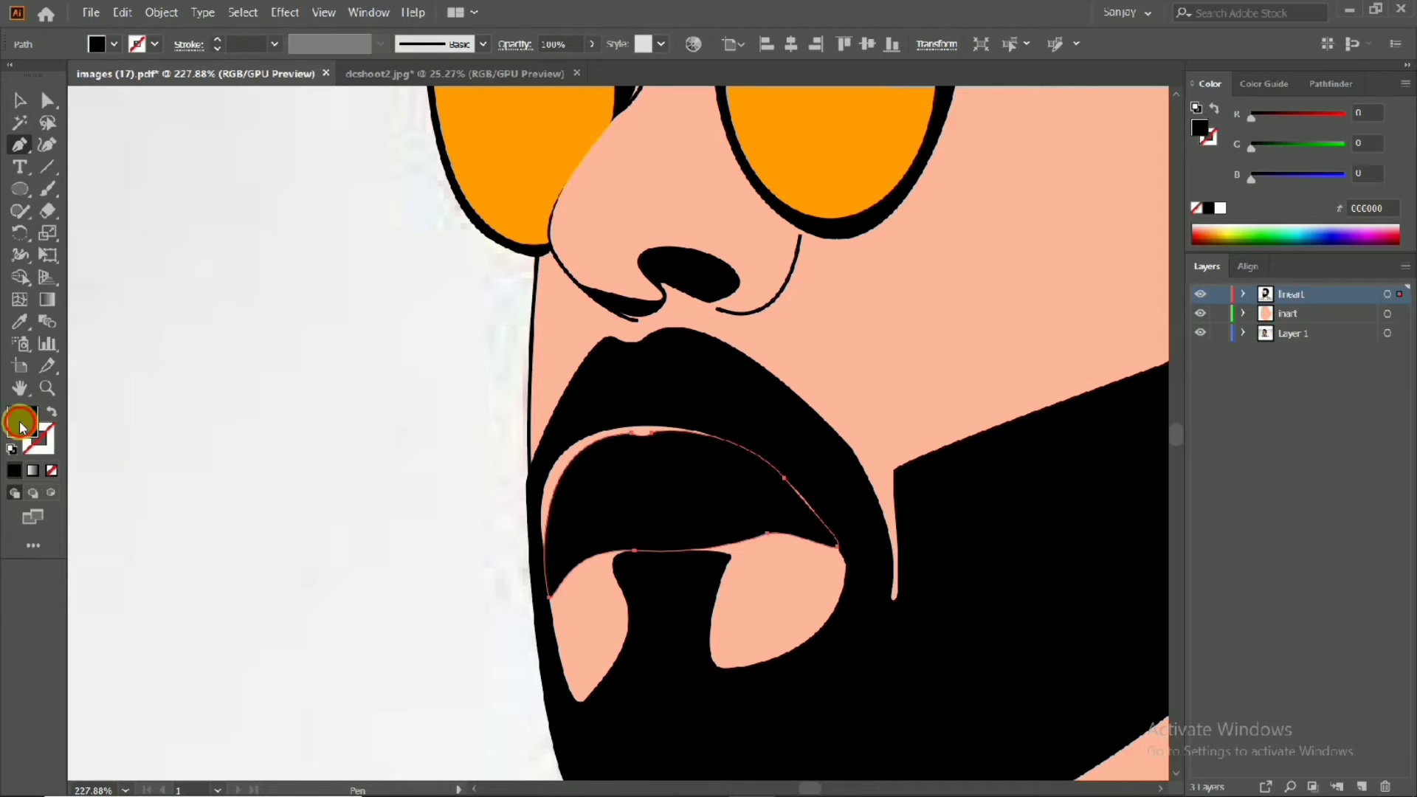
pyautogui.doubleClick(20, 424)
pyautogui.click(907, 290)
pyautogui.scroll(-2, 649, 465)
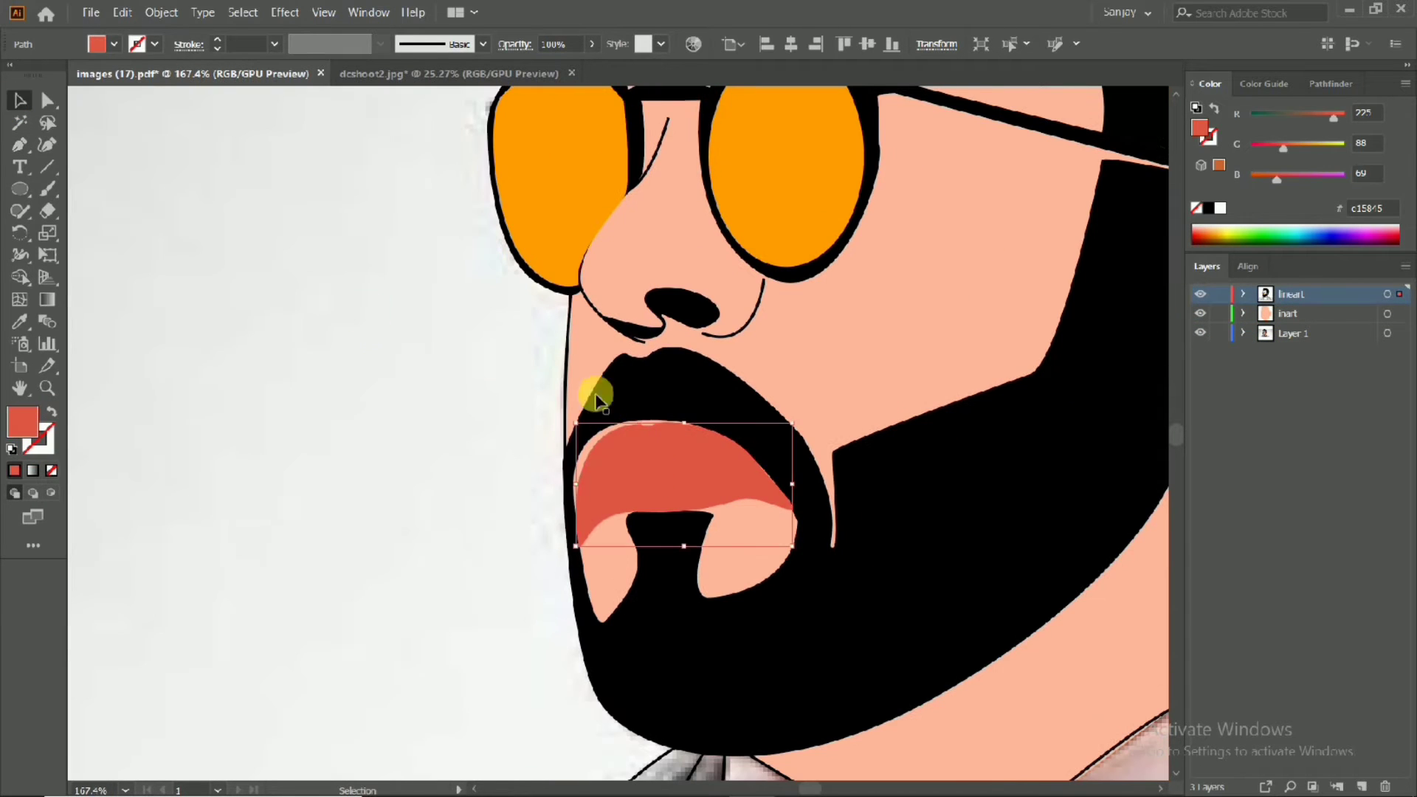
# - Select the reference photo underneath through the canvas context menu
pyautogui.rightClick(657, 457)
pyautogui.click(620, 475)
pyautogui.click(665, 459)
# - Select the red lip shape and stretch it leftward to about 88×29 px
pyautogui.scroll(-3, 445, 468)
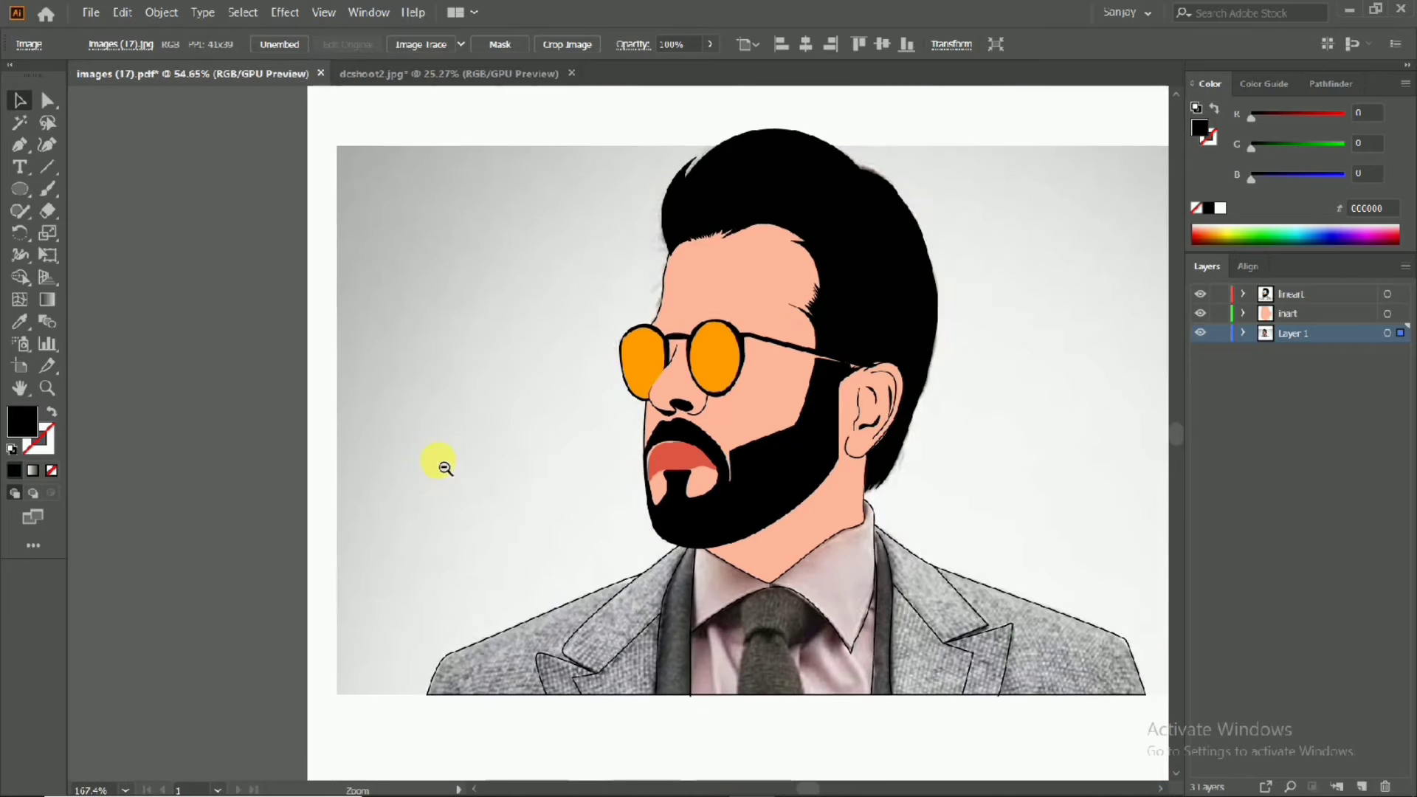
pyautogui.scroll(3, 975, 420)
pyautogui.scroll(2, 474, 474)
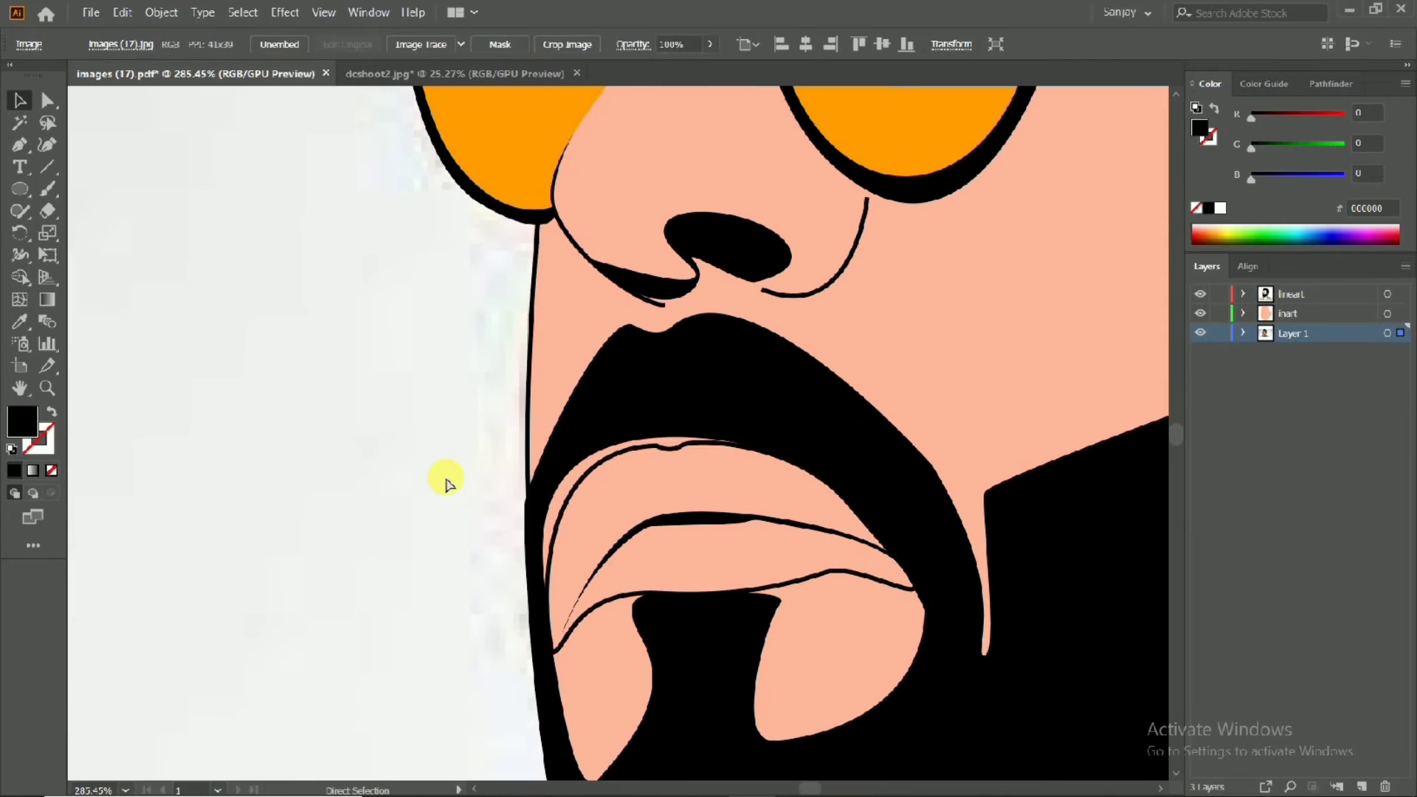
pyautogui.scroll(-2, 445, 483)
pyautogui.scroll(-2, 585, 468)
pyautogui.click(688, 499)
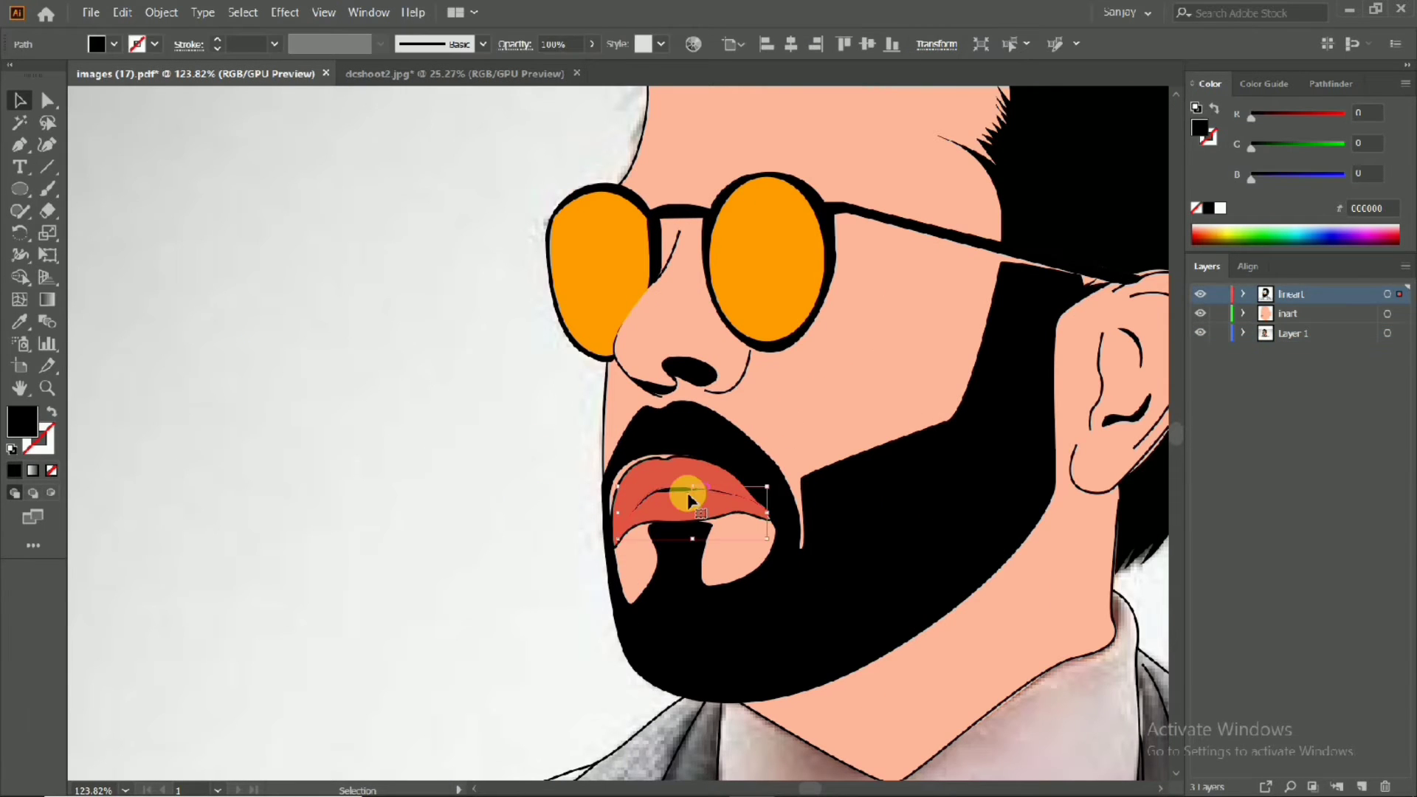
pyautogui.scroll(-2, 682, 495)
pyautogui.scroll(3, 600, 522)
pyautogui.click(689, 512)
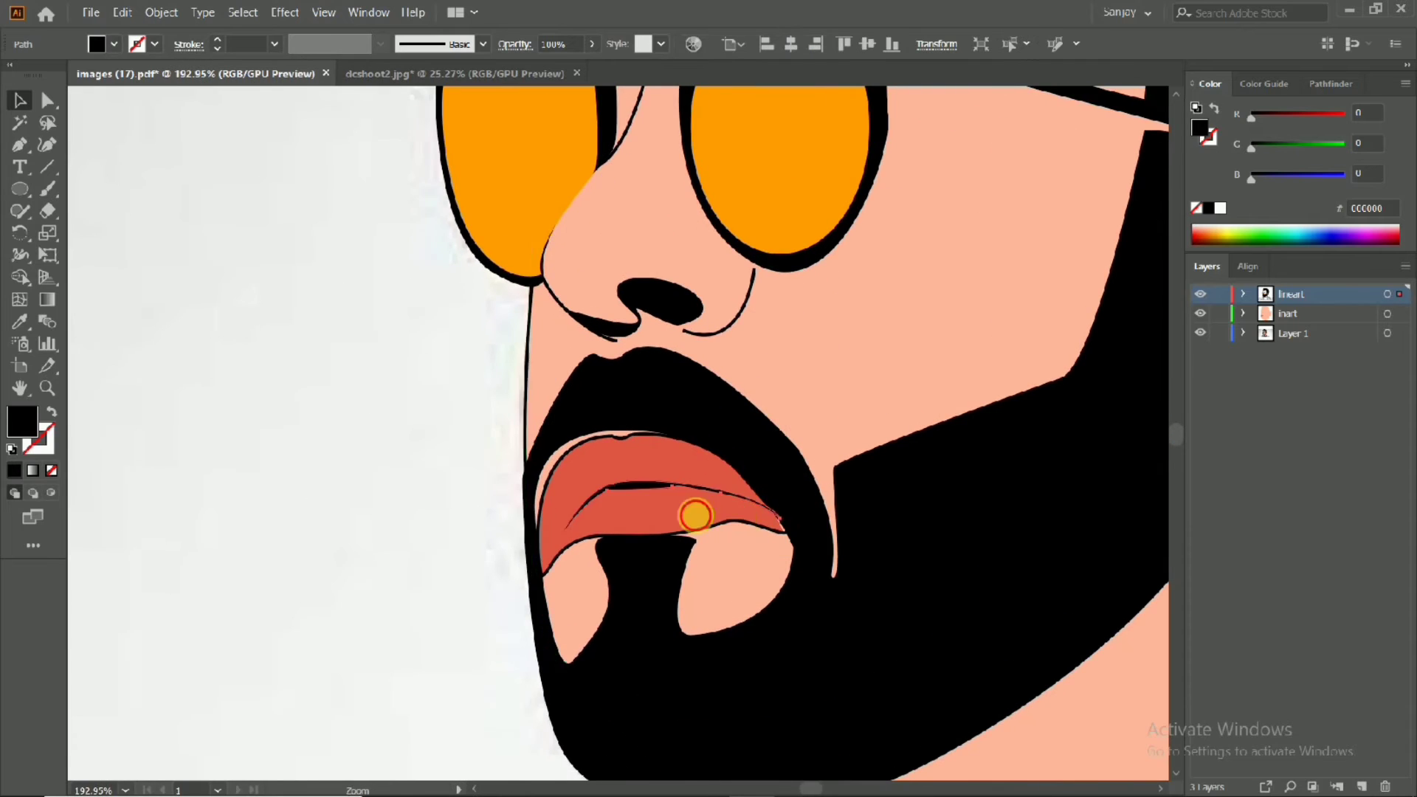
pyautogui.scroll(1, 683, 547)
pyautogui.moveTo(633, 576); pyautogui.dragTo(464, 583)
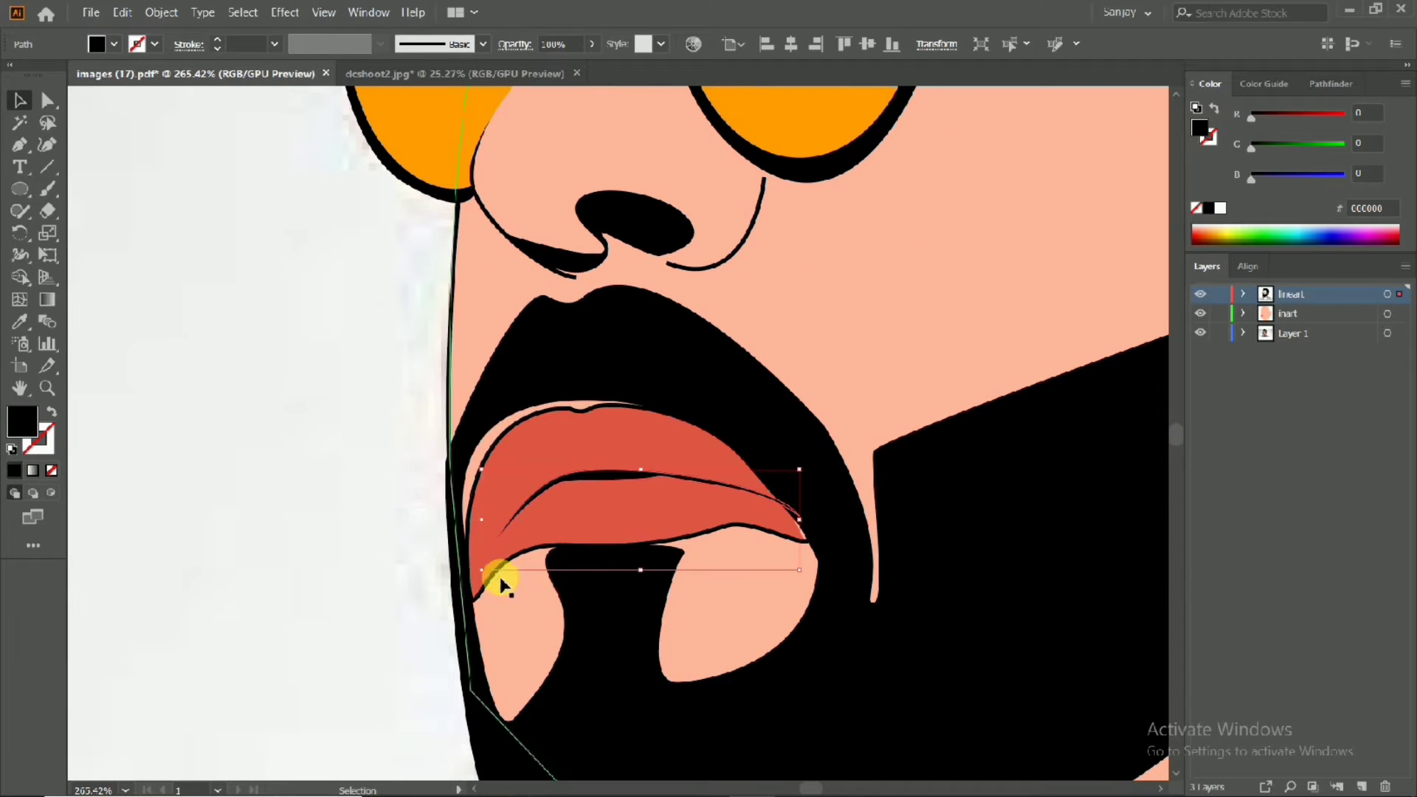
# - Switch to the dcshoot2.jpg reference document
pyautogui.scroll(-5, 285, 586)
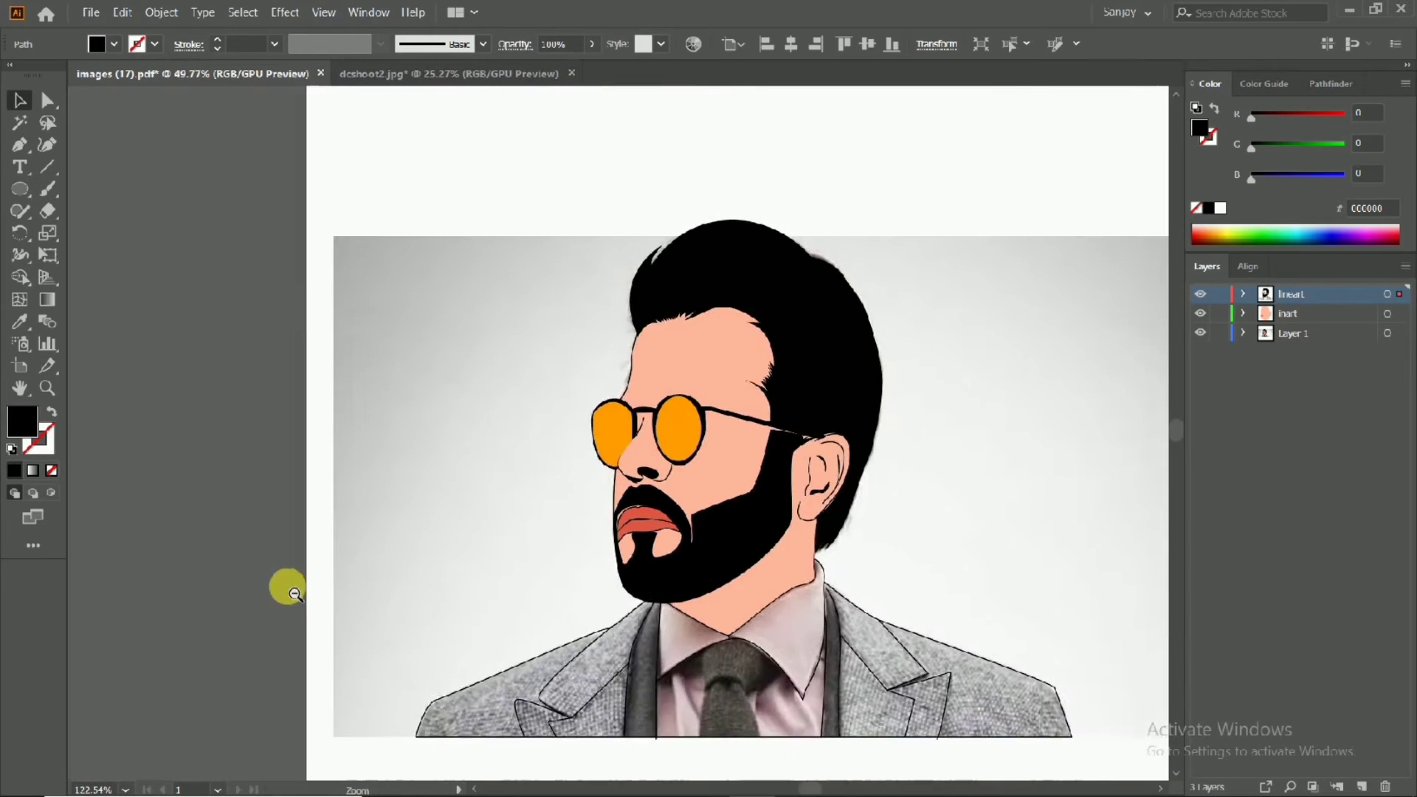
pyautogui.scroll(2, 754, 599)
pyautogui.scroll(2, 754, 599)
pyautogui.scroll(1, 709, 569)
pyautogui.scroll(1, 603, 497)
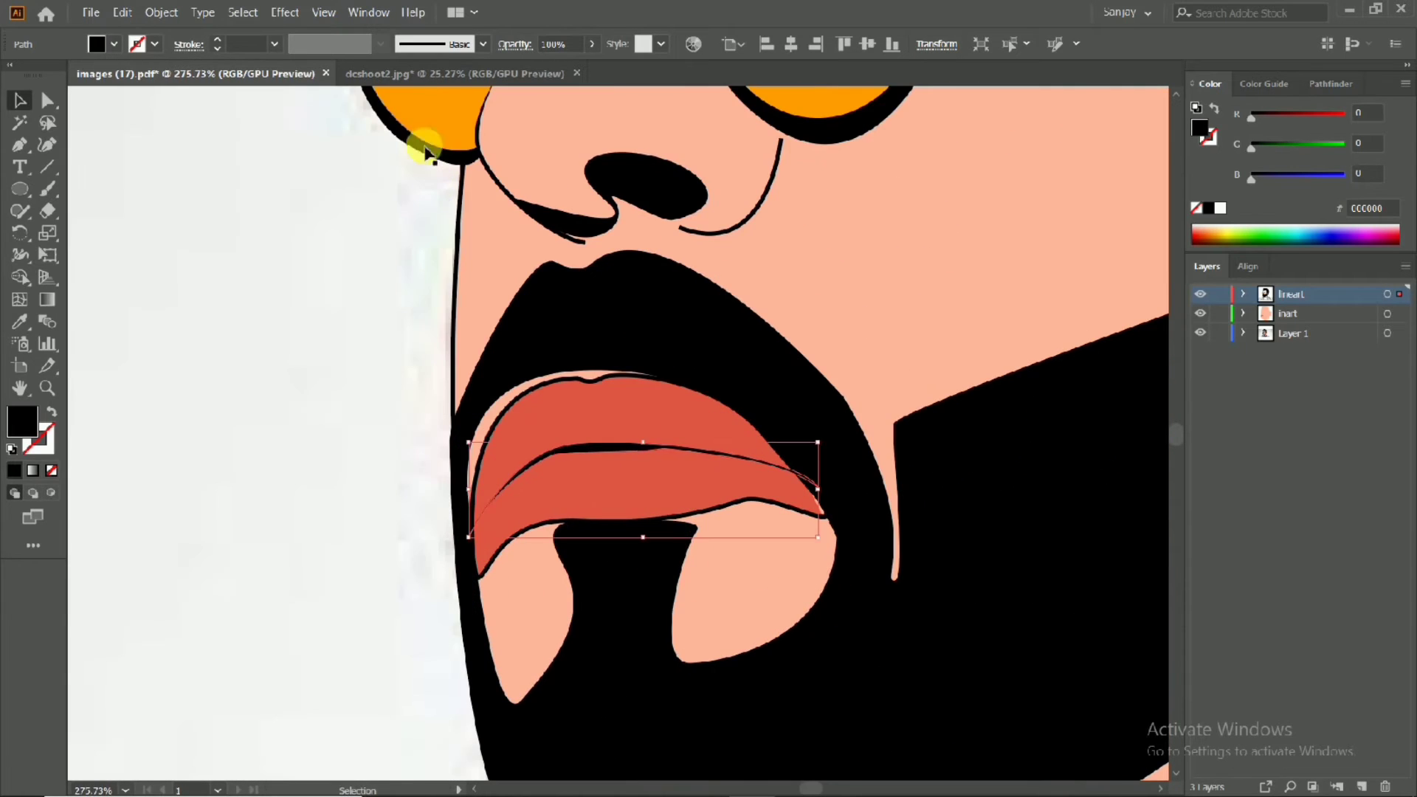
pyautogui.click(341, 81)
pyautogui.scroll(3, 712, 308)
# - Sample the darker lip red from the dcshoot2 artwork and check its value, b83535
pyautogui.click(19, 322)
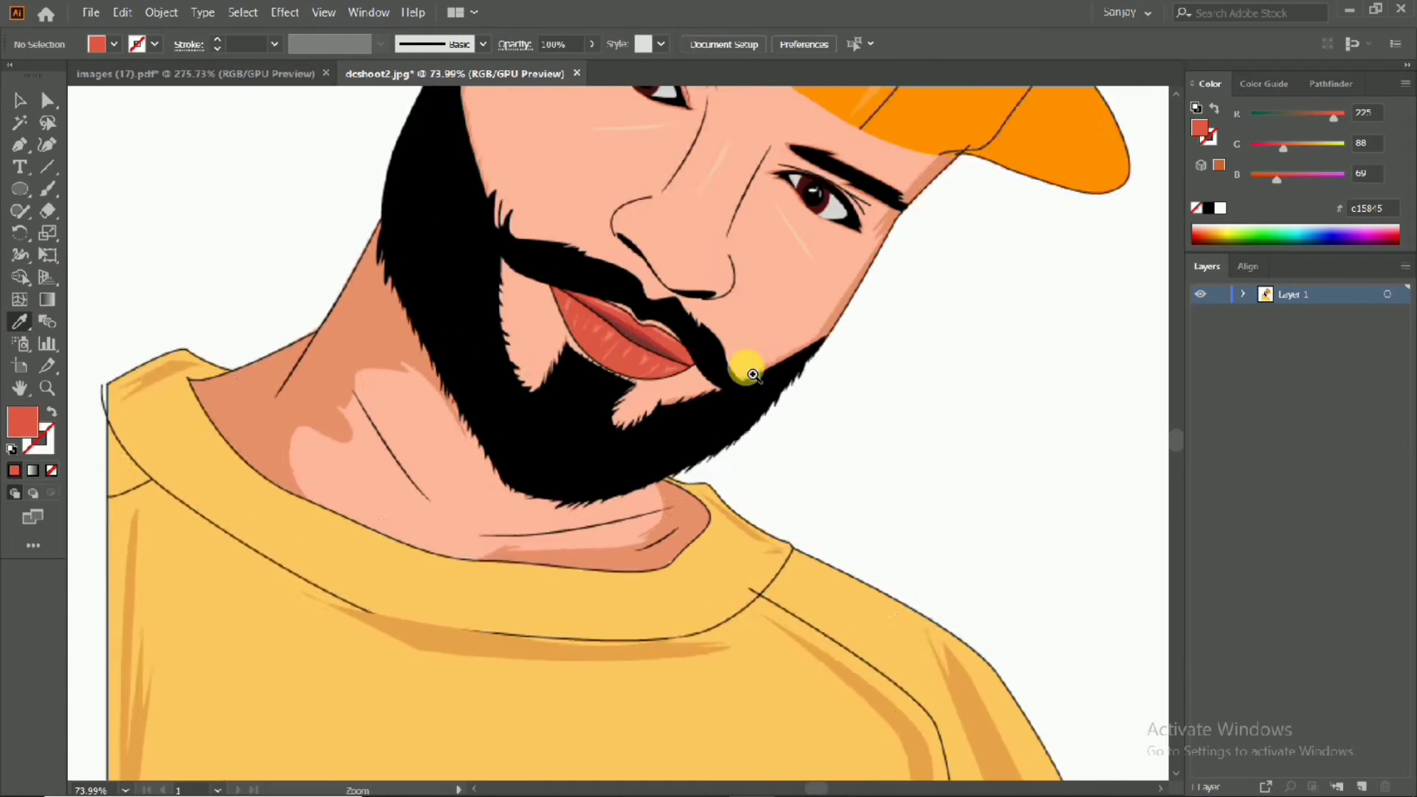
pyautogui.scroll(2, 741, 362)
pyautogui.doubleClick(13, 428)
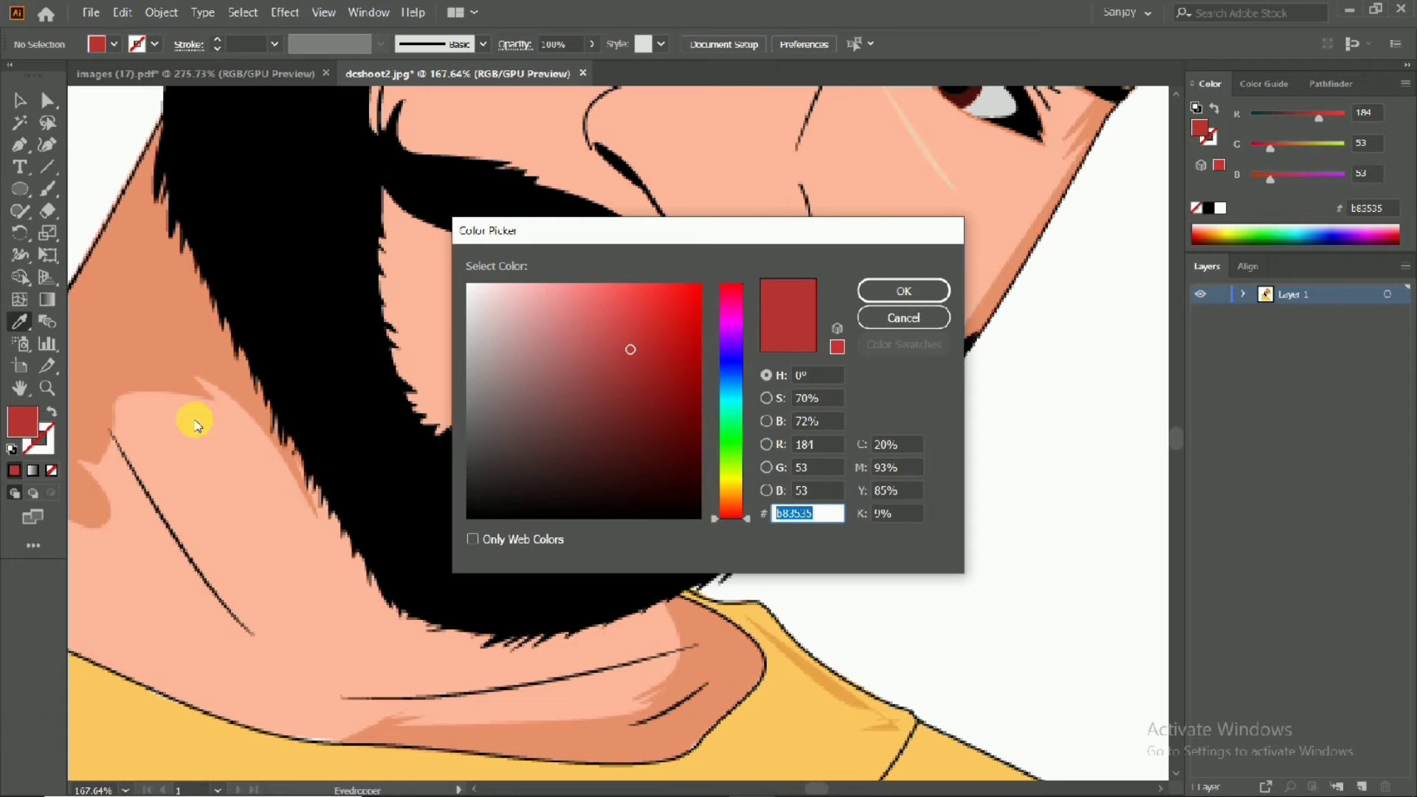
pyautogui.click(907, 318)
pyautogui.hotkey('ctrl', '0')
# - Back in the portrait, set the fill to darker red b83535 in the Color Picker
pyautogui.hotkey('ctrl', 'Tab')
pyautogui.scroll(2, 572, 471)
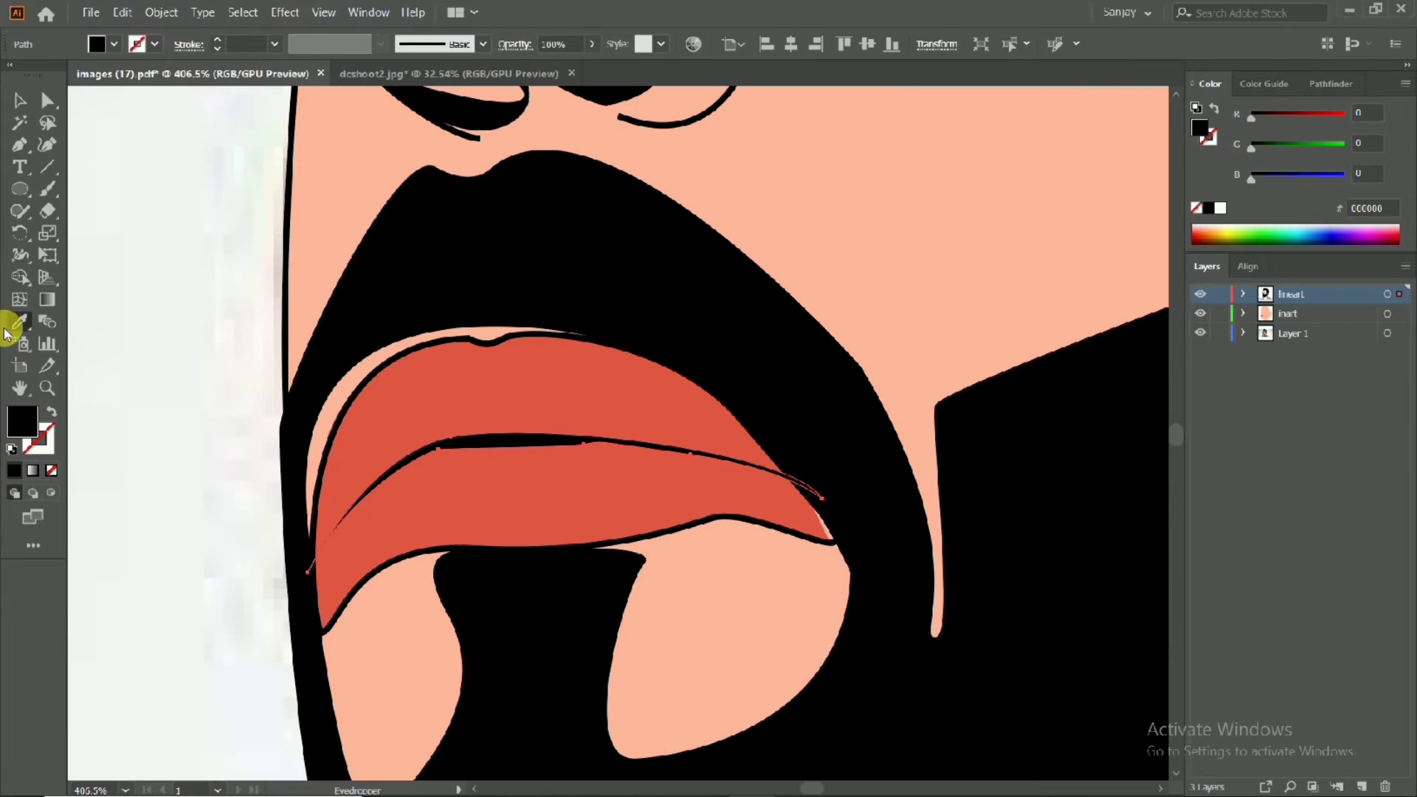
pyautogui.doubleClick(22, 427)
pyautogui.write('b83535')
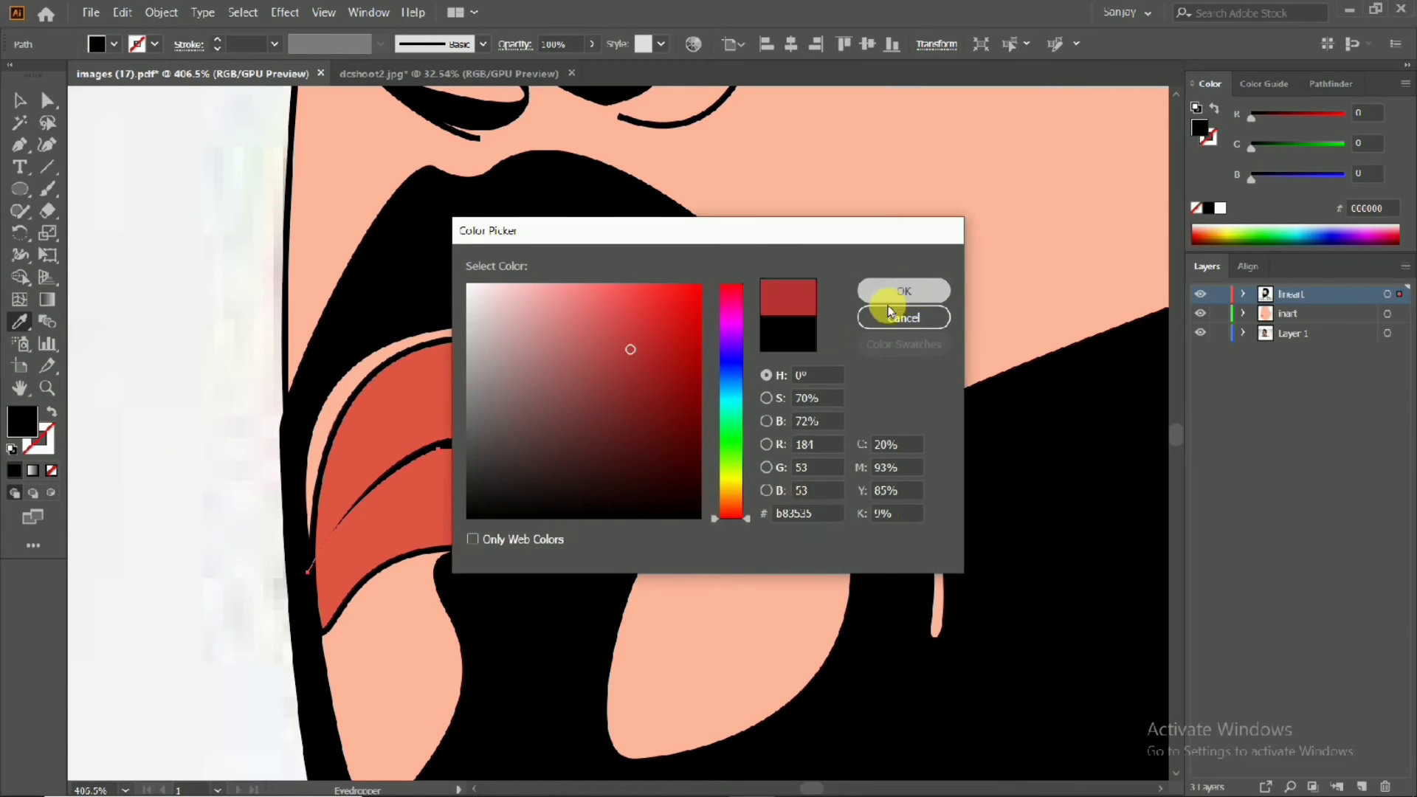
pyautogui.click(902, 308)
# - Select and deselect the black line across the lip, then target the inart layer
pyautogui.hotkey('ctrl', '0')
pyautogui.scroll(3, 616, 504)
pyautogui.click(616, 504)
pyautogui.scroll(1, 616, 504)
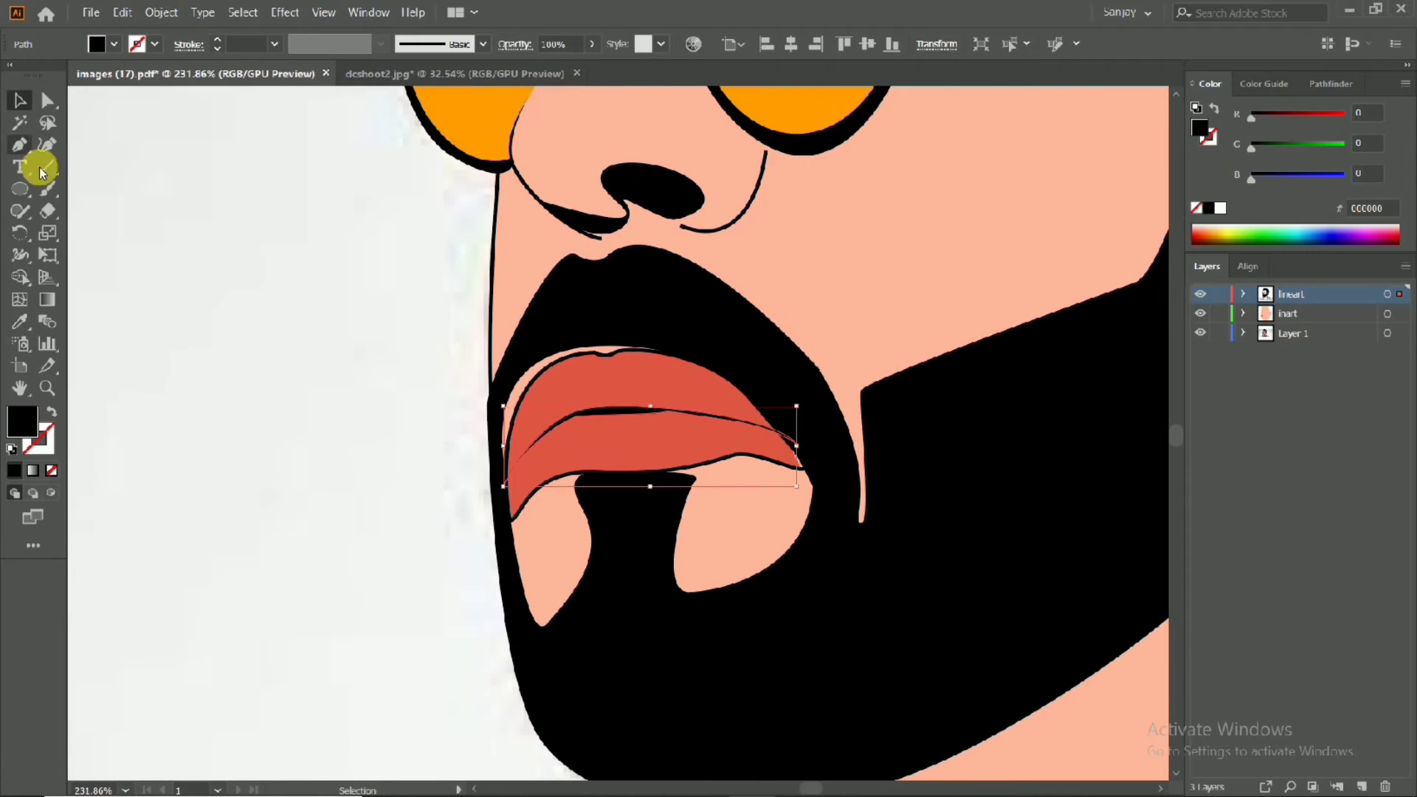
pyautogui.click(398, 515)
pyautogui.click(1299, 313)
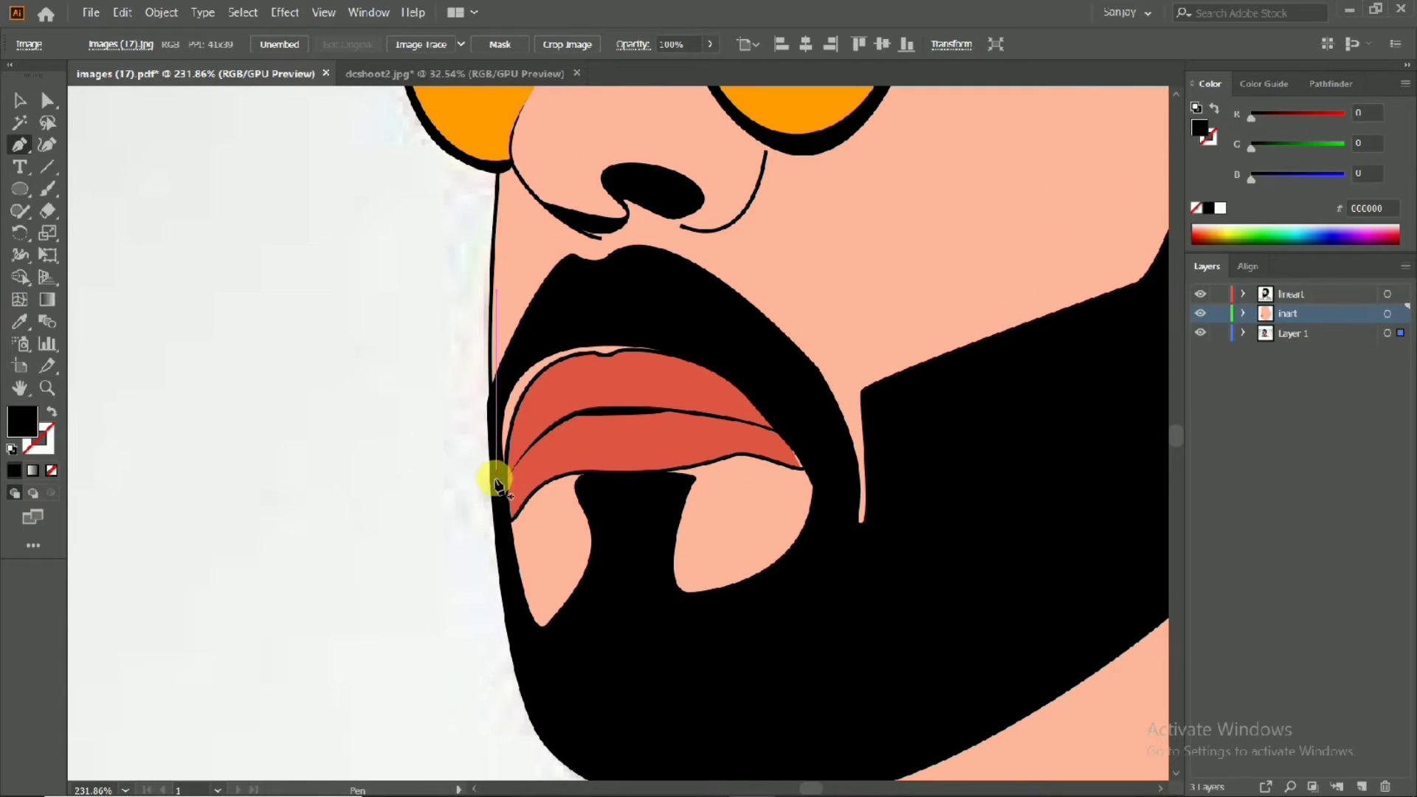
# - Trace a curved shadow shape along the lip and fill it darker red b83535
pyautogui.moveTo(591, 420); pyautogui.dragTo(626, 421)
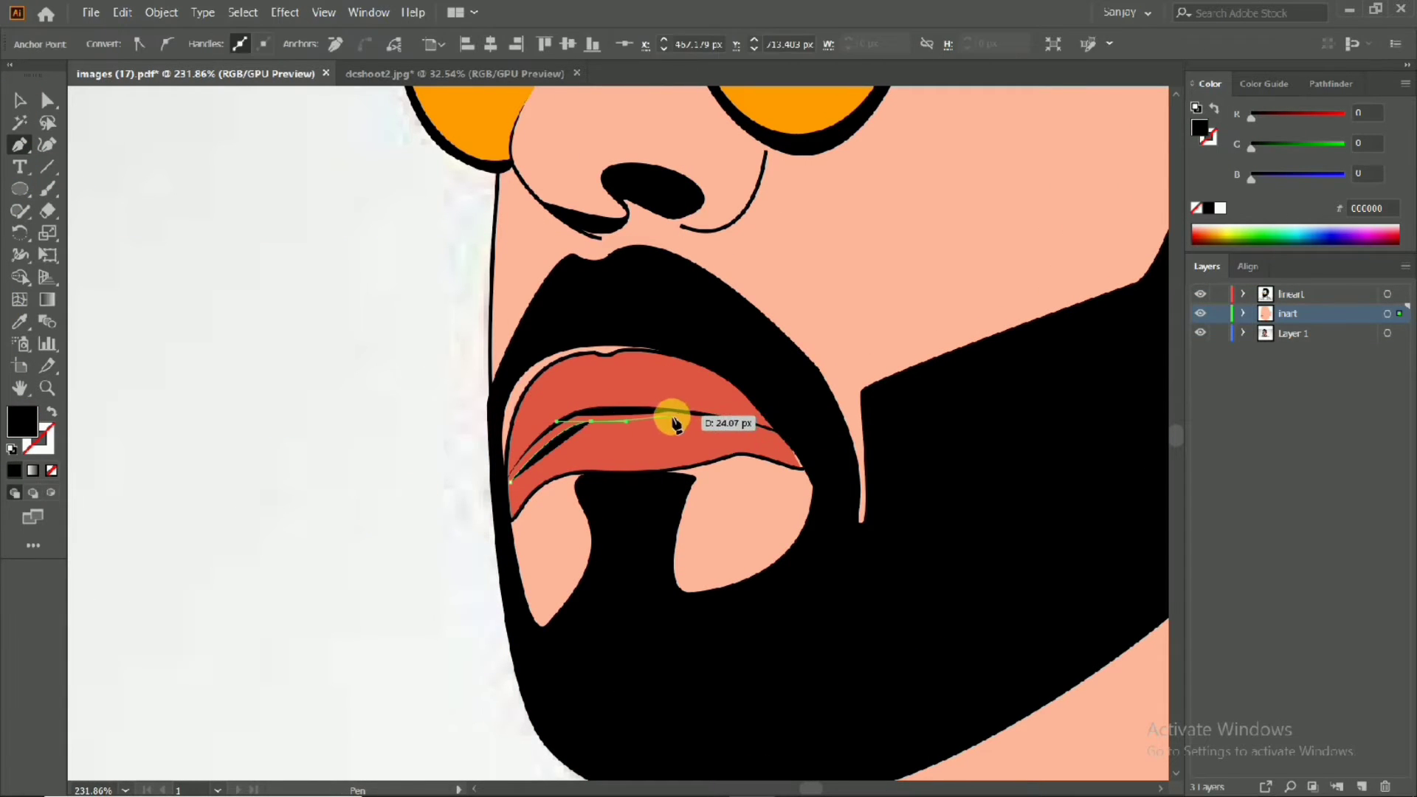
pyautogui.moveTo(786, 443); pyautogui.dragTo(681, 414)
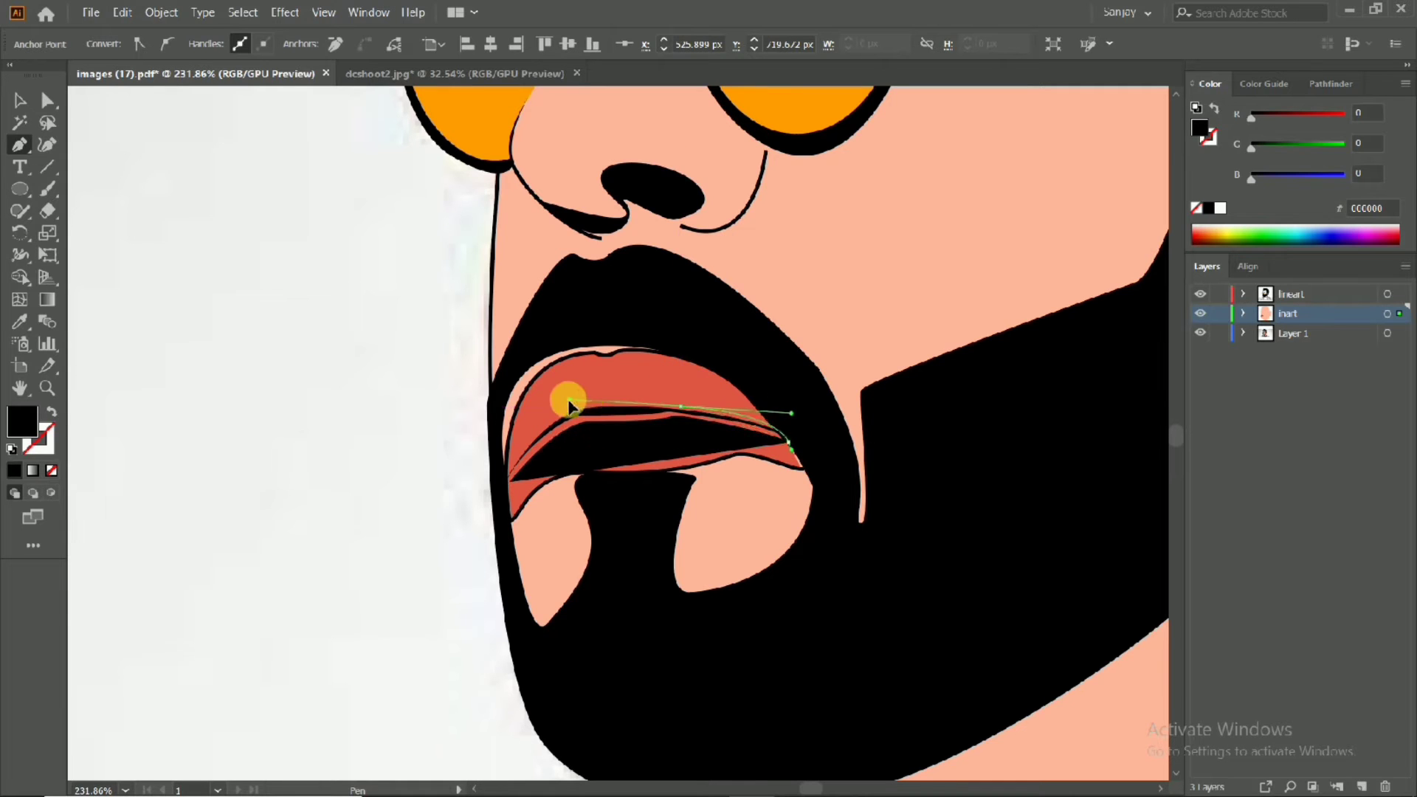
pyautogui.moveTo(569, 405)
pyautogui.mouseDown()
pyautogui.moveTo(544, 428)
pyautogui.moveTo(578, 415)
pyautogui.mouseUp()
pyautogui.moveTo(503, 484); pyautogui.dragTo(503, 493)
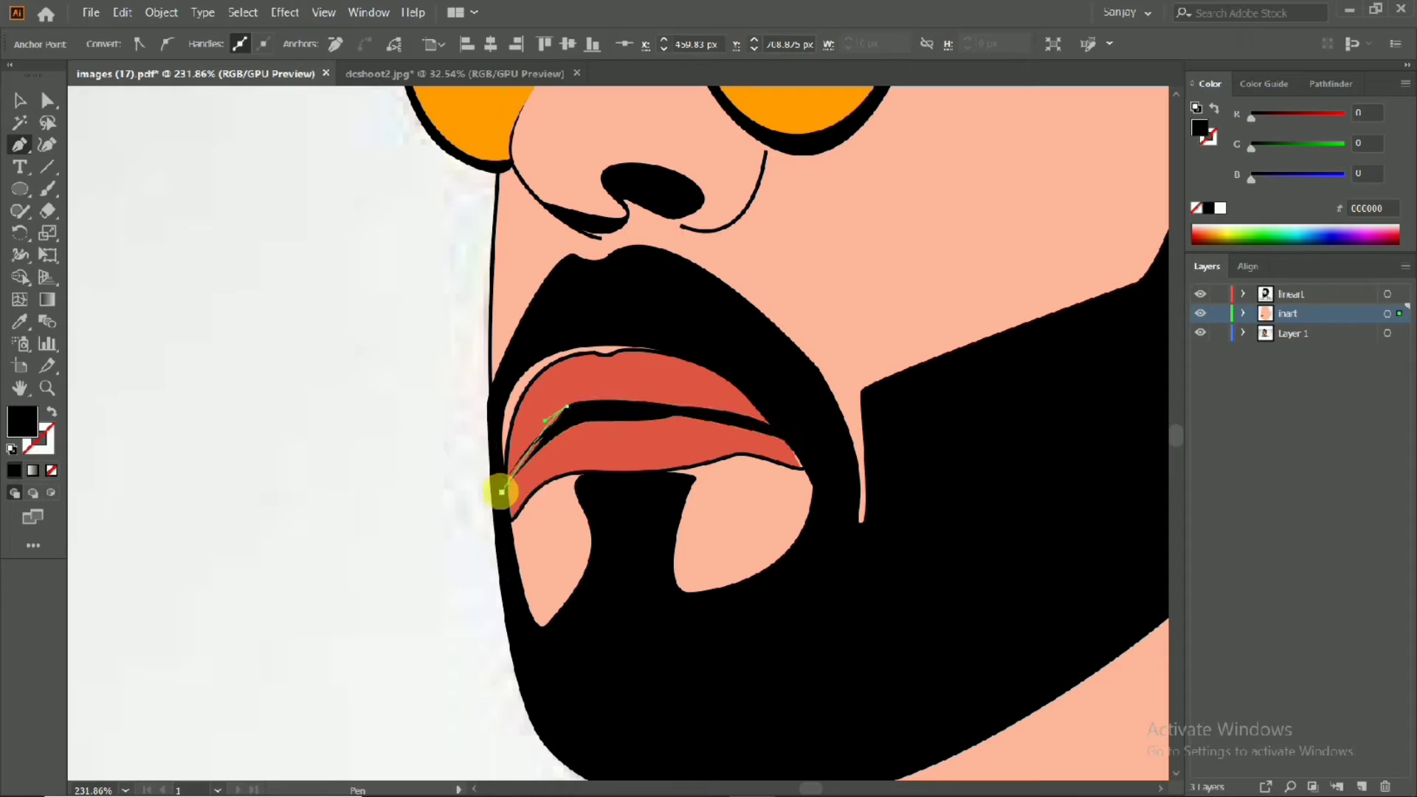
pyautogui.doubleClick(22, 422)
pyautogui.click(879, 291)
pyautogui.scroll(-3, 465, 459)
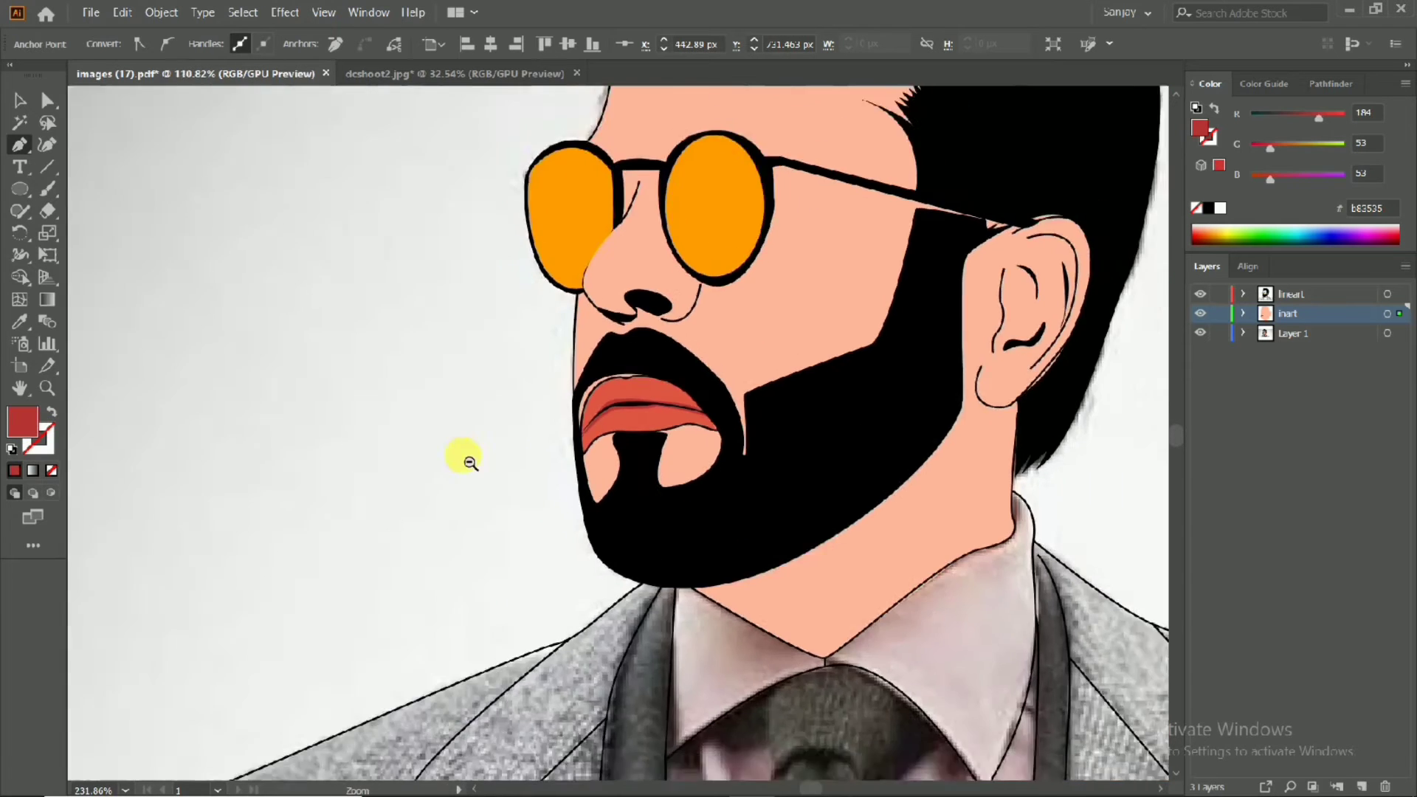
pyautogui.scroll(5, 465, 459)
# - Draw a second shape along the lower lip from the left corner to the right and back
pyautogui.click(358, 575)
pyautogui.moveTo(512, 462); pyautogui.dragTo(533, 467)
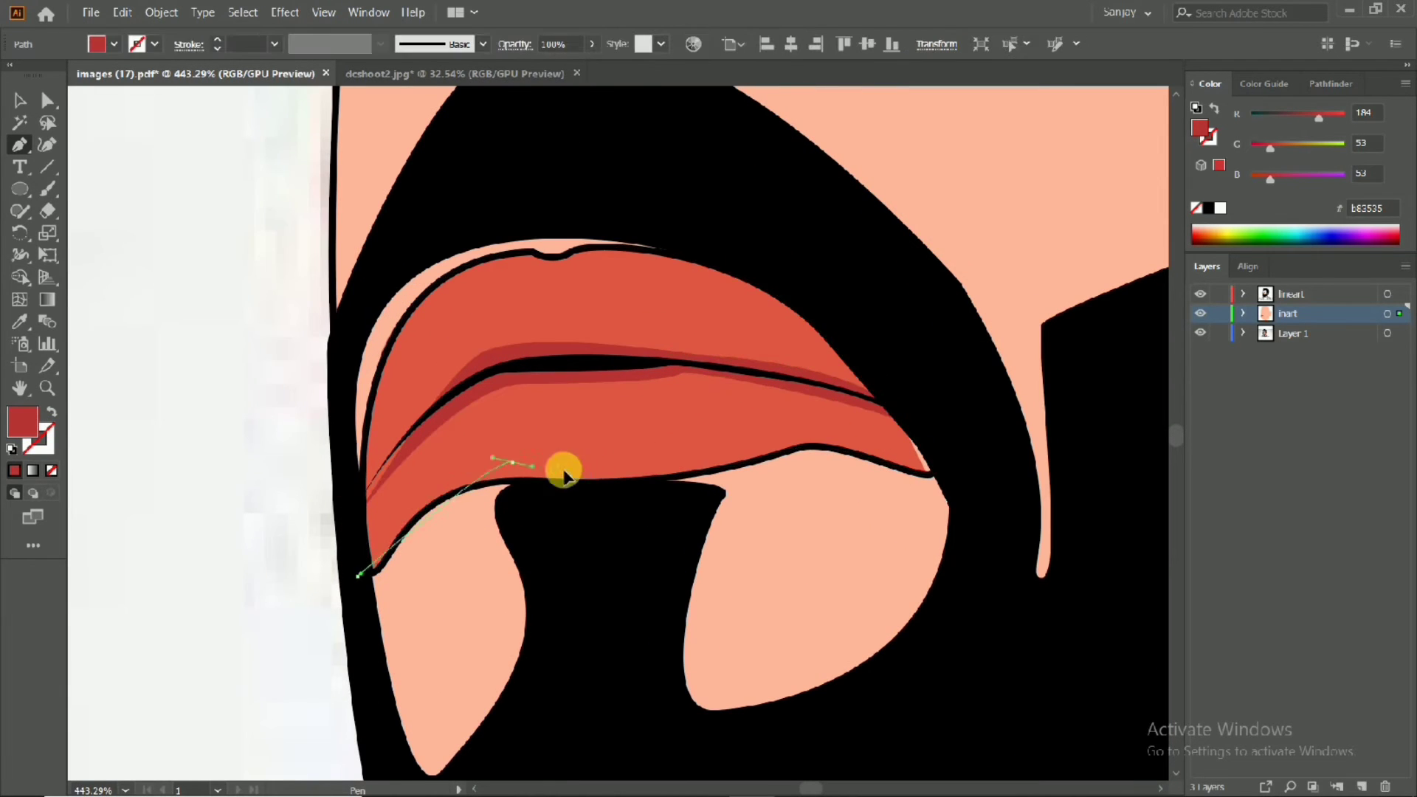
pyautogui.moveTo(951, 476); pyautogui.dragTo(869, 459)
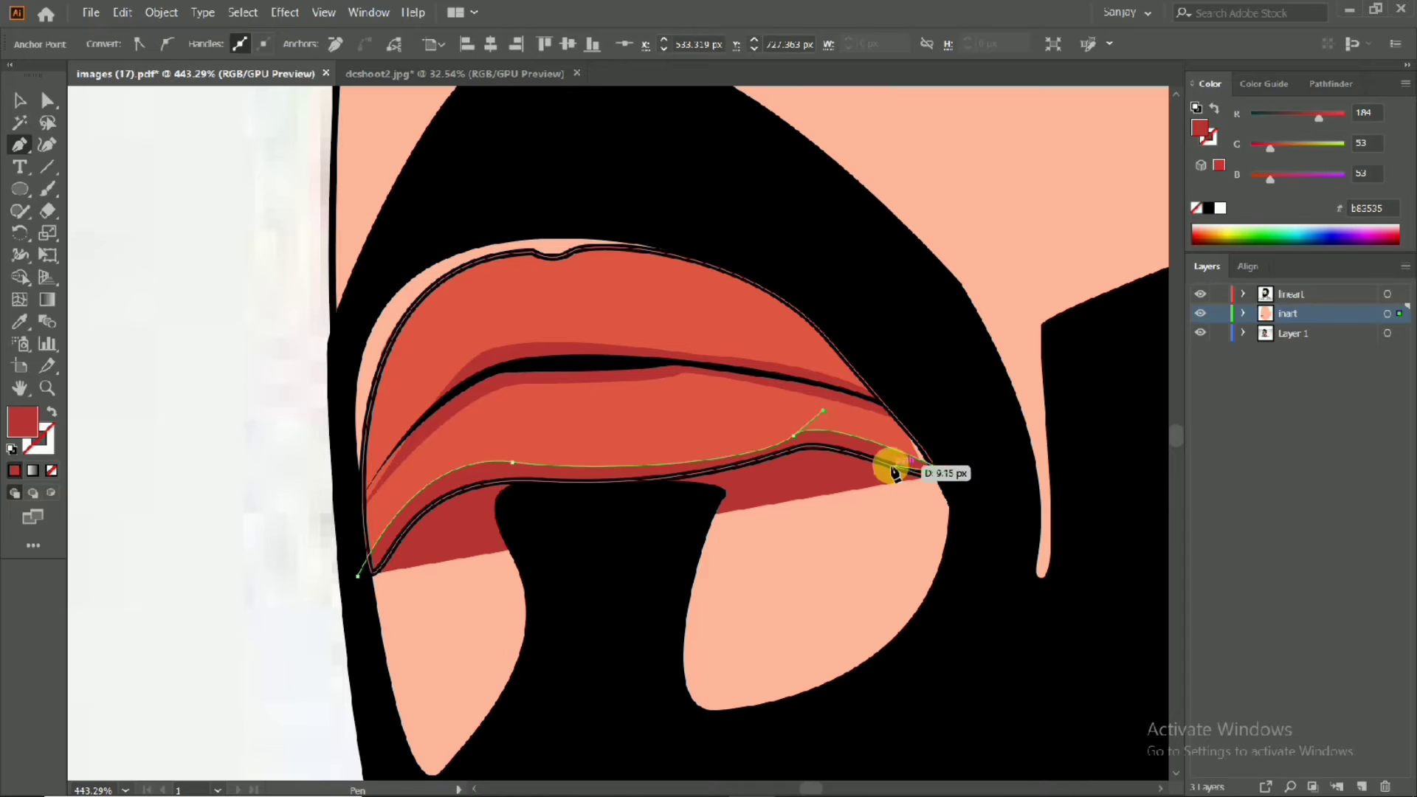
pyautogui.moveTo(794, 436); pyautogui.dragTo(871, 462)
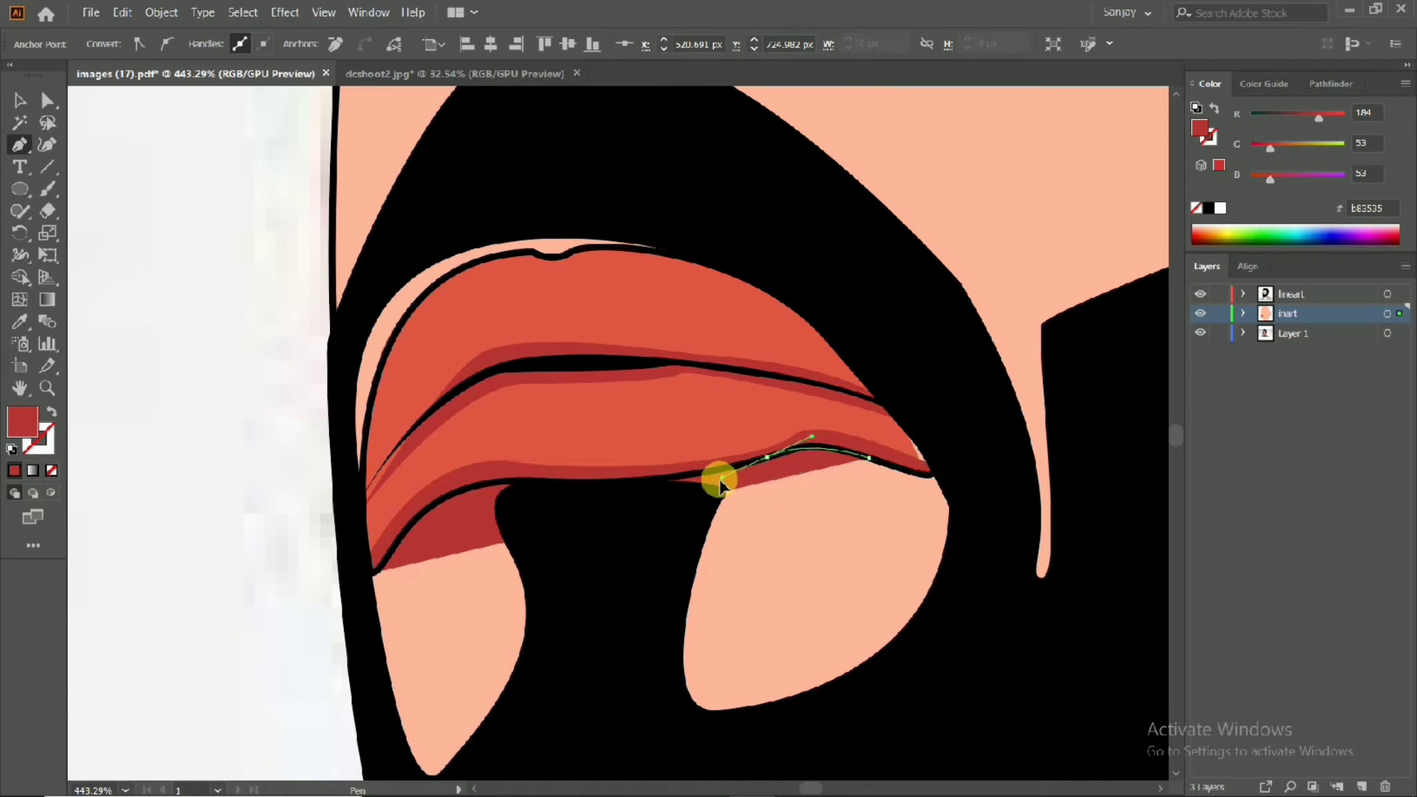
pyautogui.moveTo(500, 487); pyautogui.dragTo(454, 492)
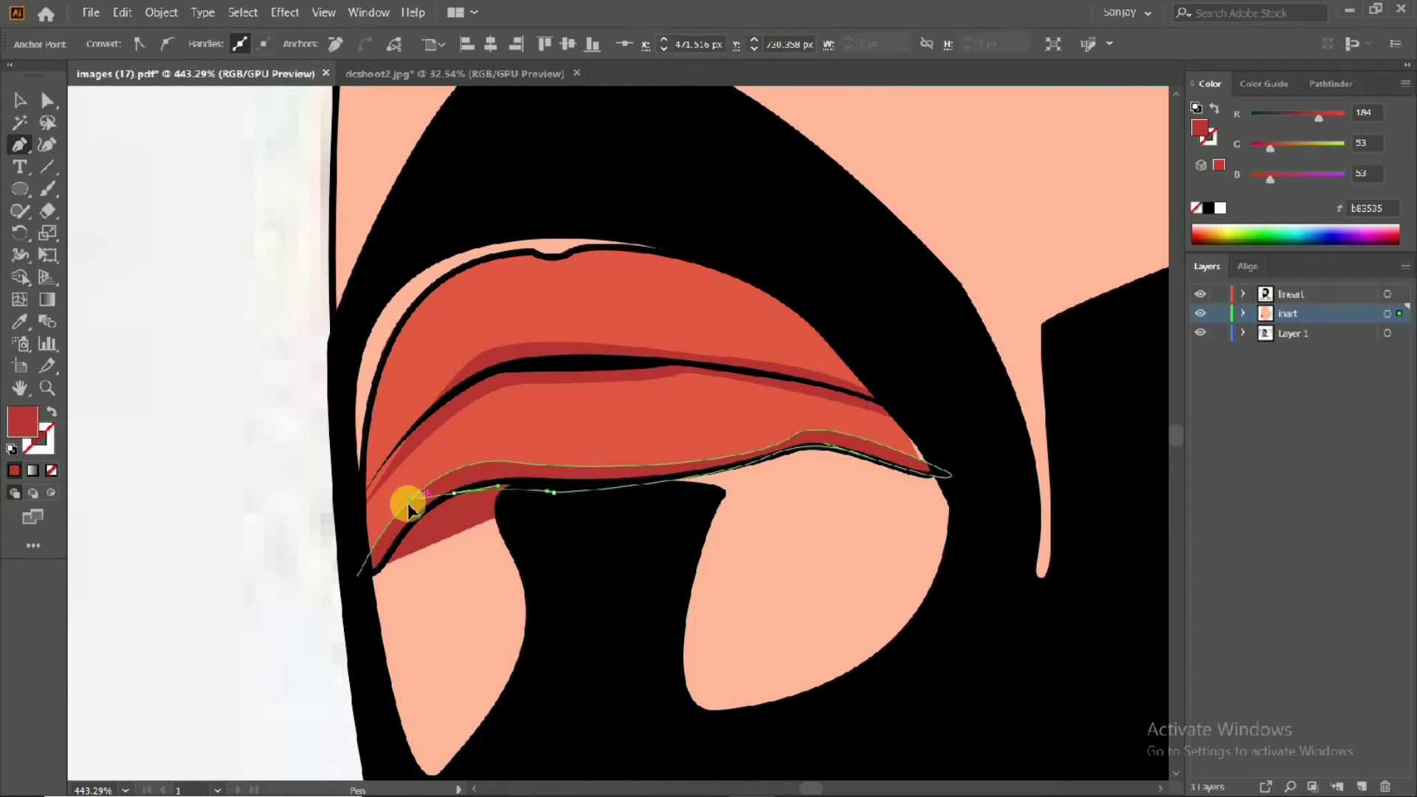
pyautogui.moveTo(358, 575); pyautogui.dragTo(347, 697)
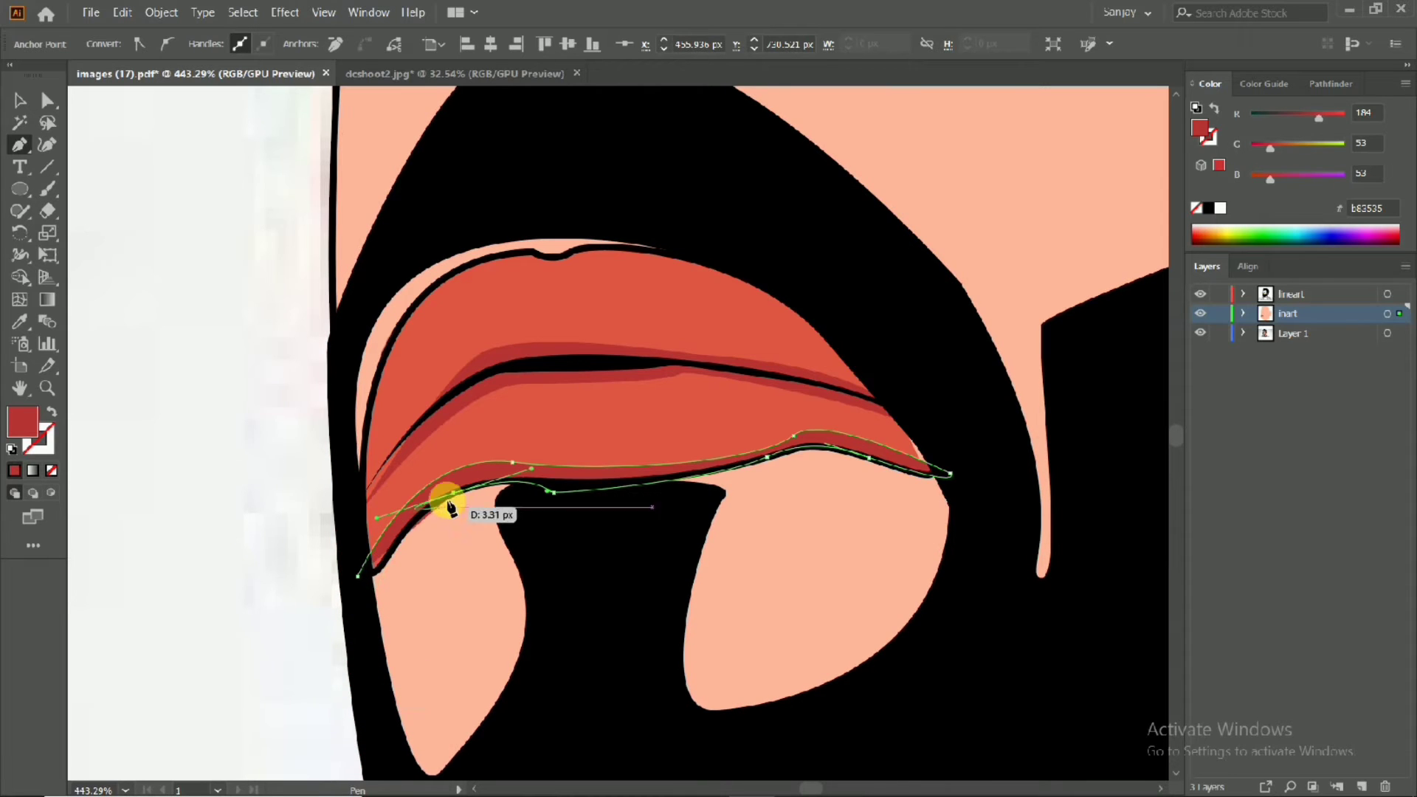
# - Trace another path at the lip's left corner and fill it dark red af2f2f
pyautogui.click(372, 566)
pyautogui.moveTo(378, 576); pyautogui.dragTo(333, 657)
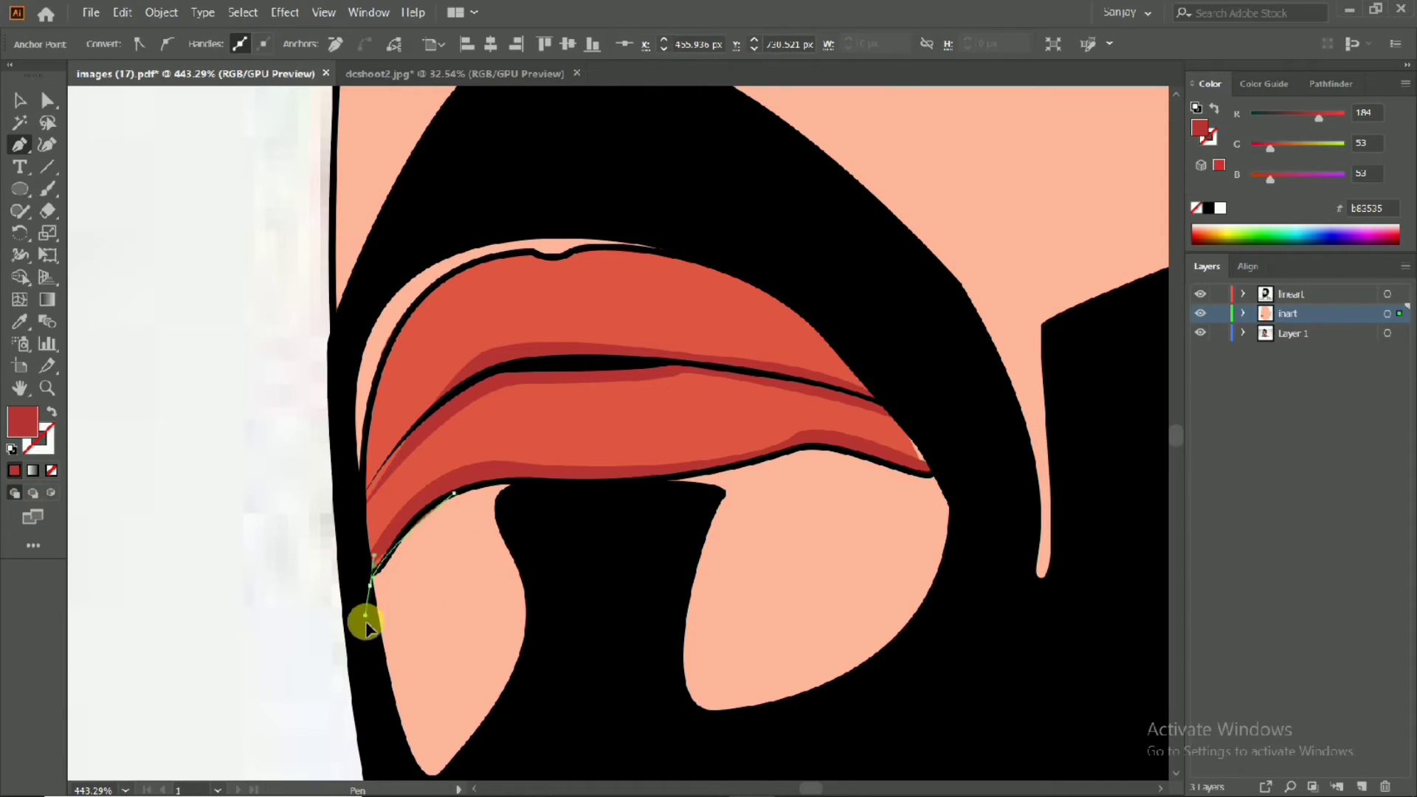
pyautogui.scroll(-5, 360, 580)
pyautogui.scroll(2, 196, 601)
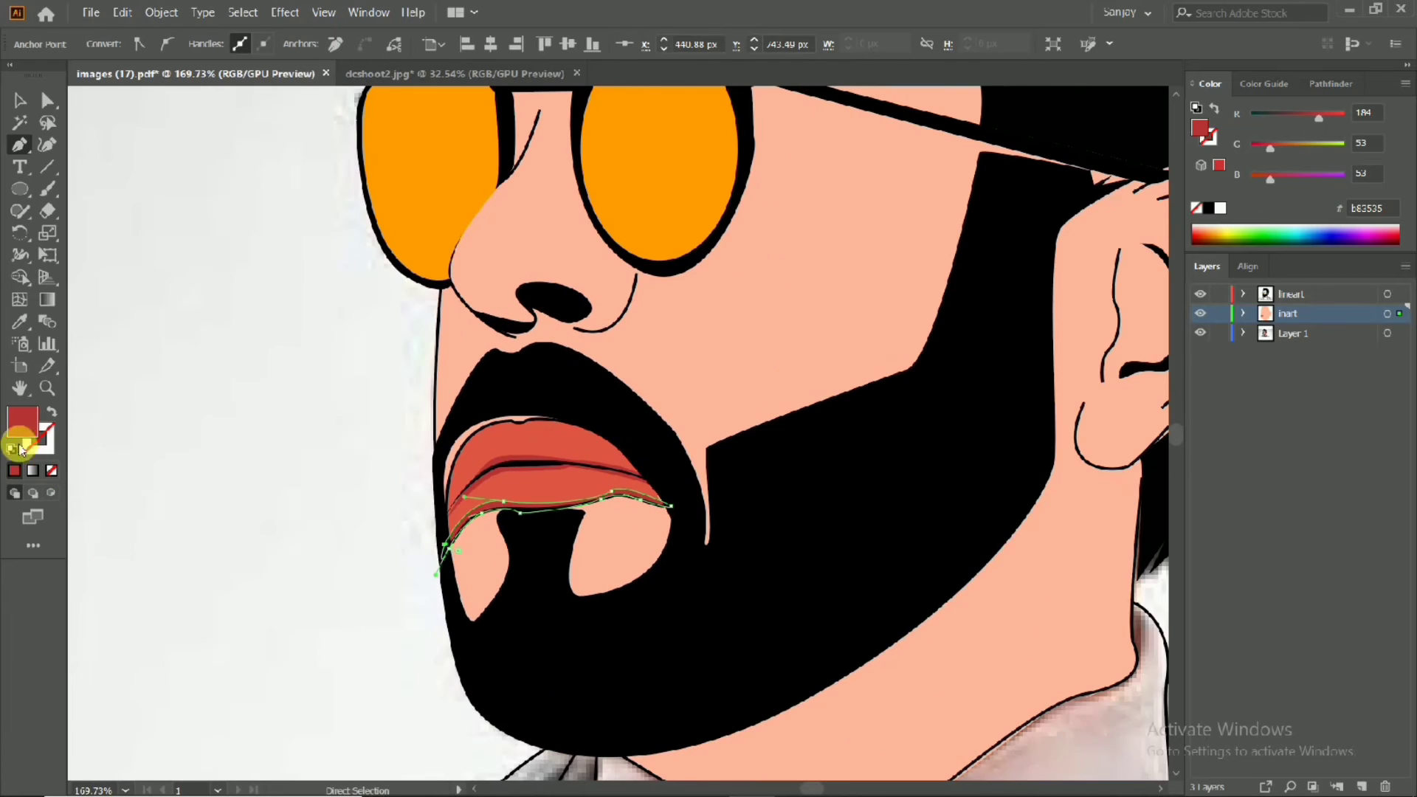
pyautogui.doubleClick(31, 428)
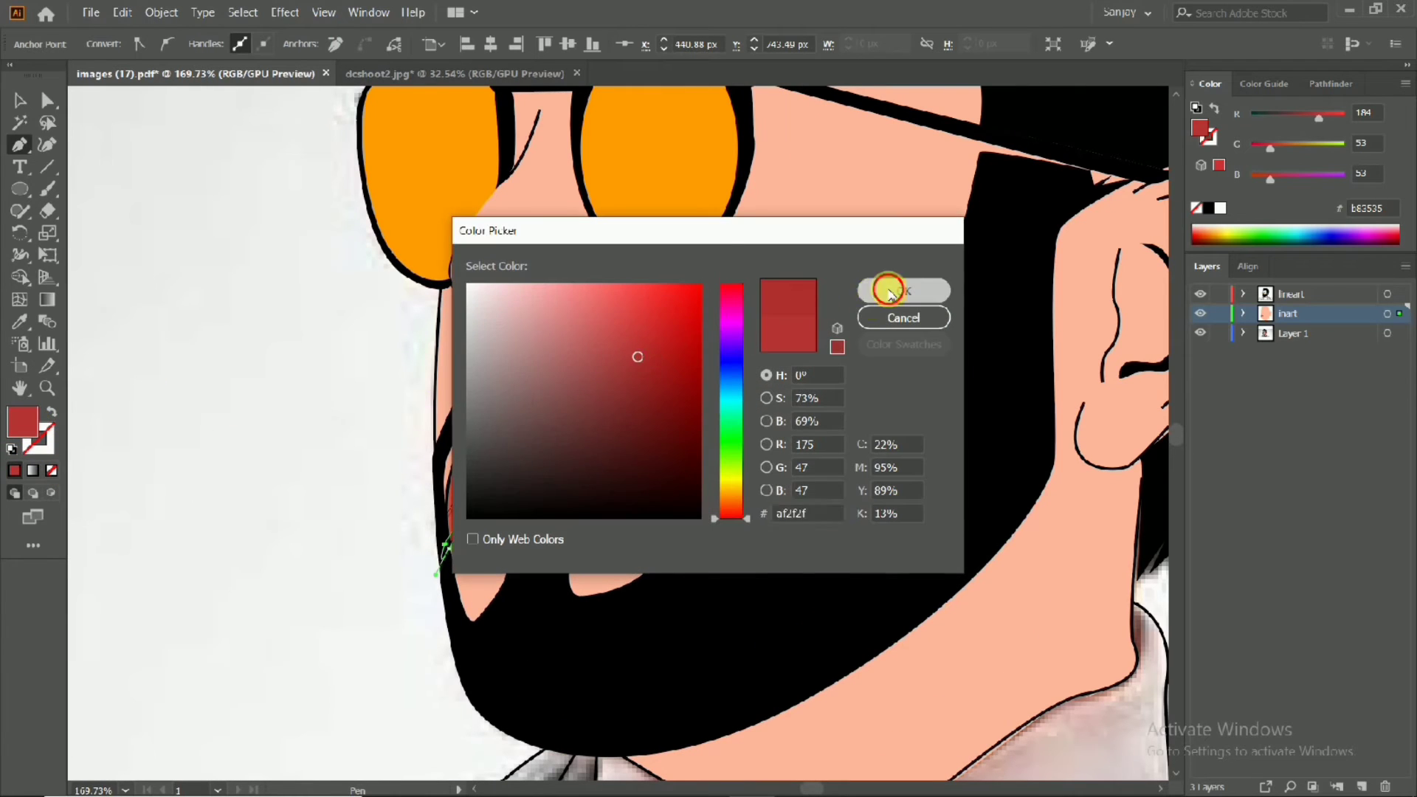
pyautogui.click(892, 291)
pyautogui.click(20, 100)
pyautogui.click(262, 464)
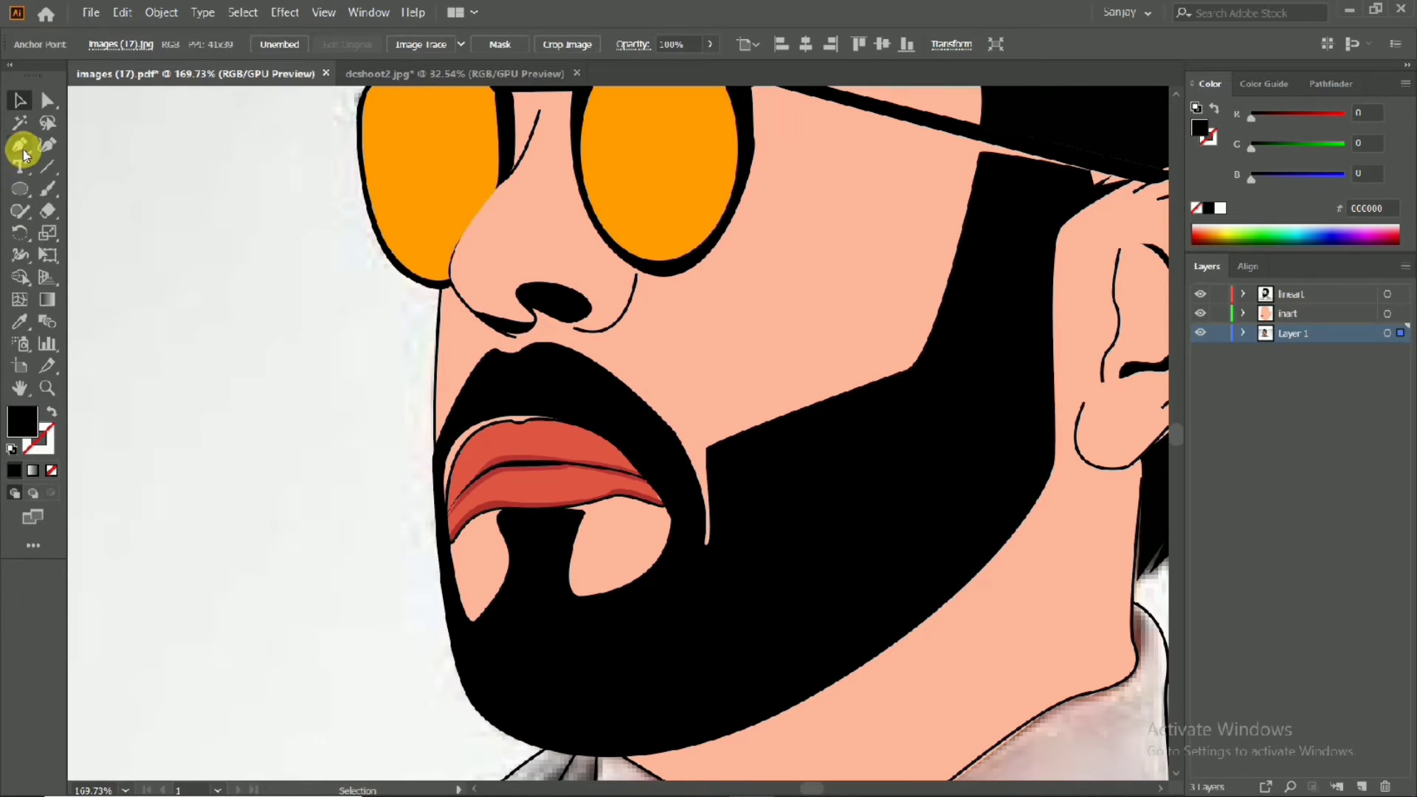
# - On the inart layer, pen-trace the upper lip from its corner along the top curve
pyautogui.click(577, 379)
pyautogui.click(1321, 313)
pyautogui.click(344, 622)
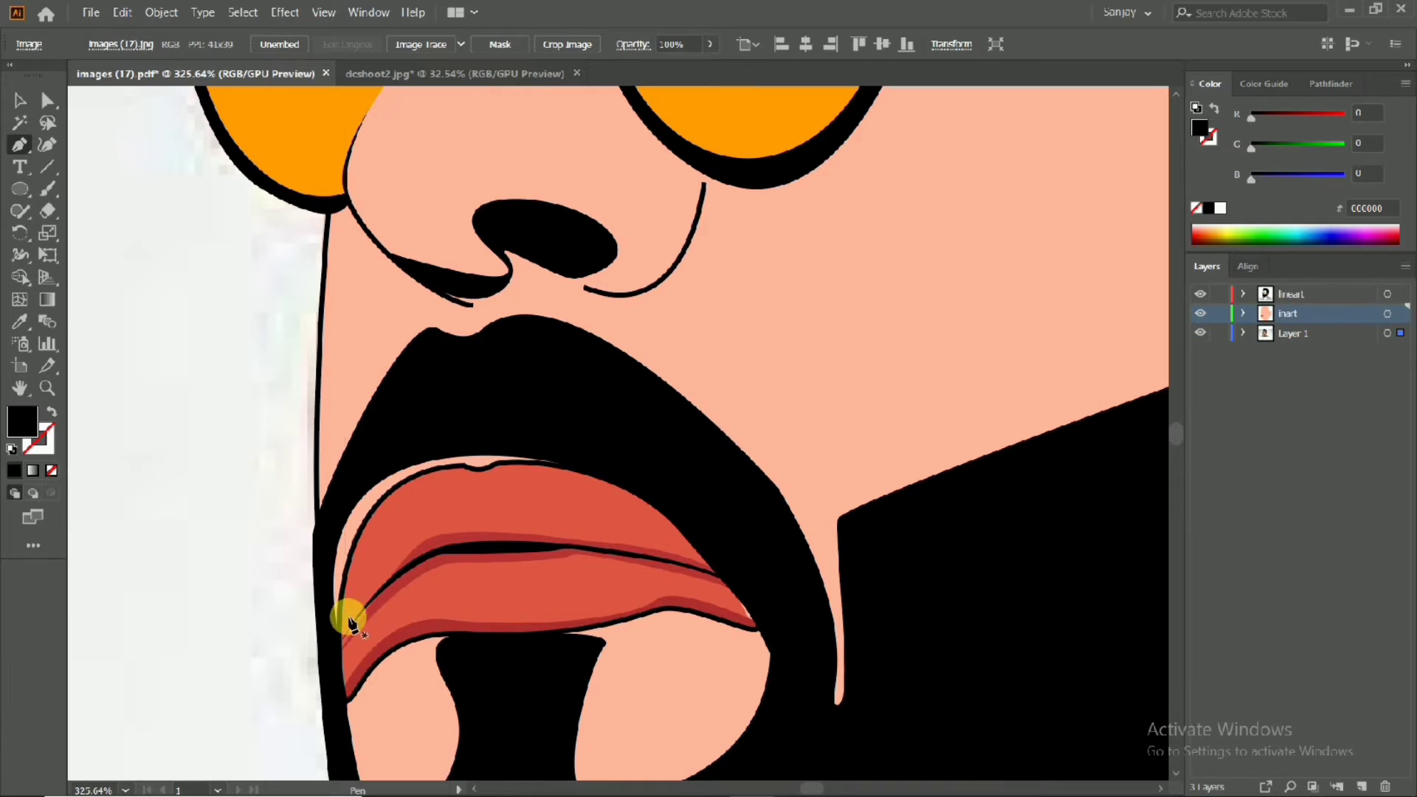
pyautogui.moveTo(559, 489); pyautogui.dragTo(561, 483)
pyautogui.click(474, 479)
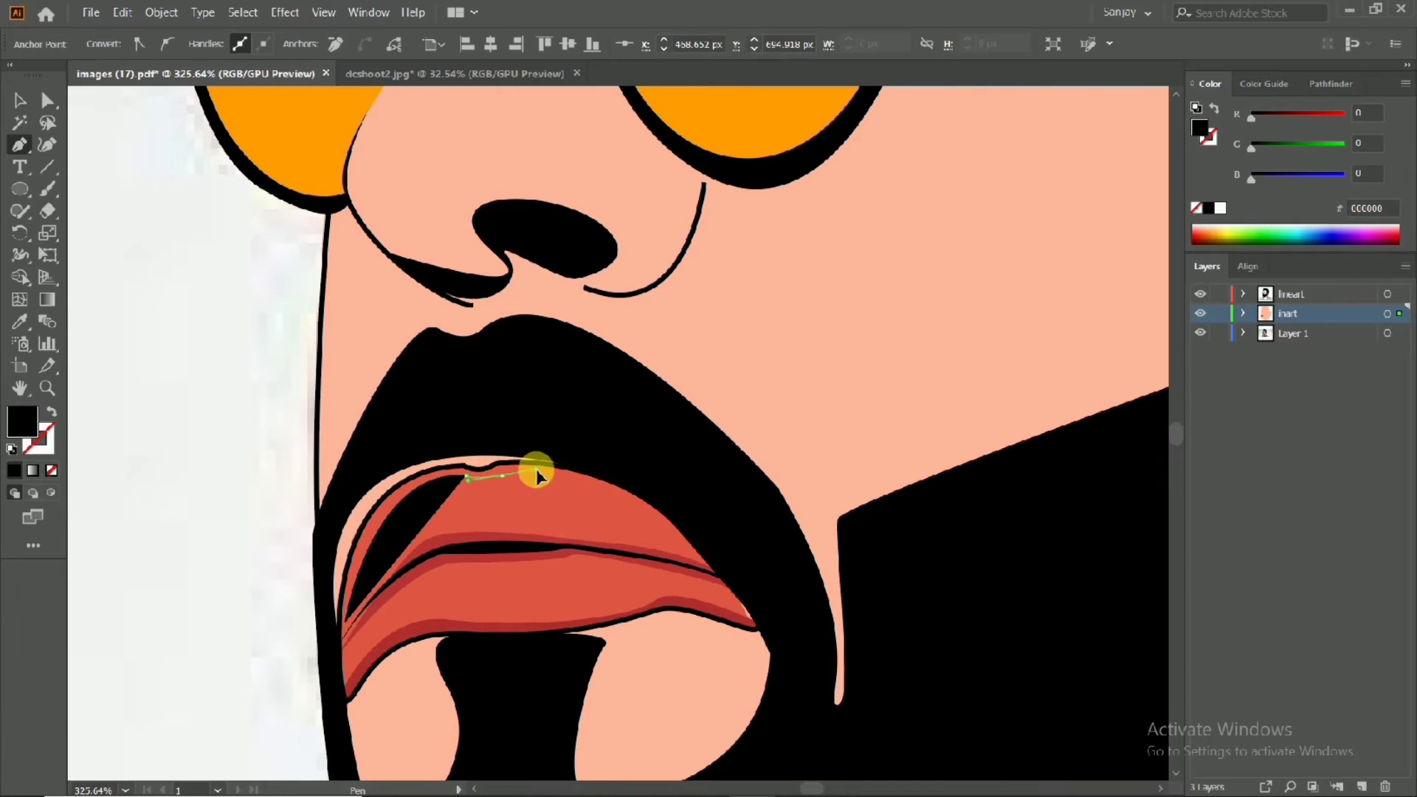
pyautogui.moveTo(515, 481); pyautogui.dragTo(529, 470)
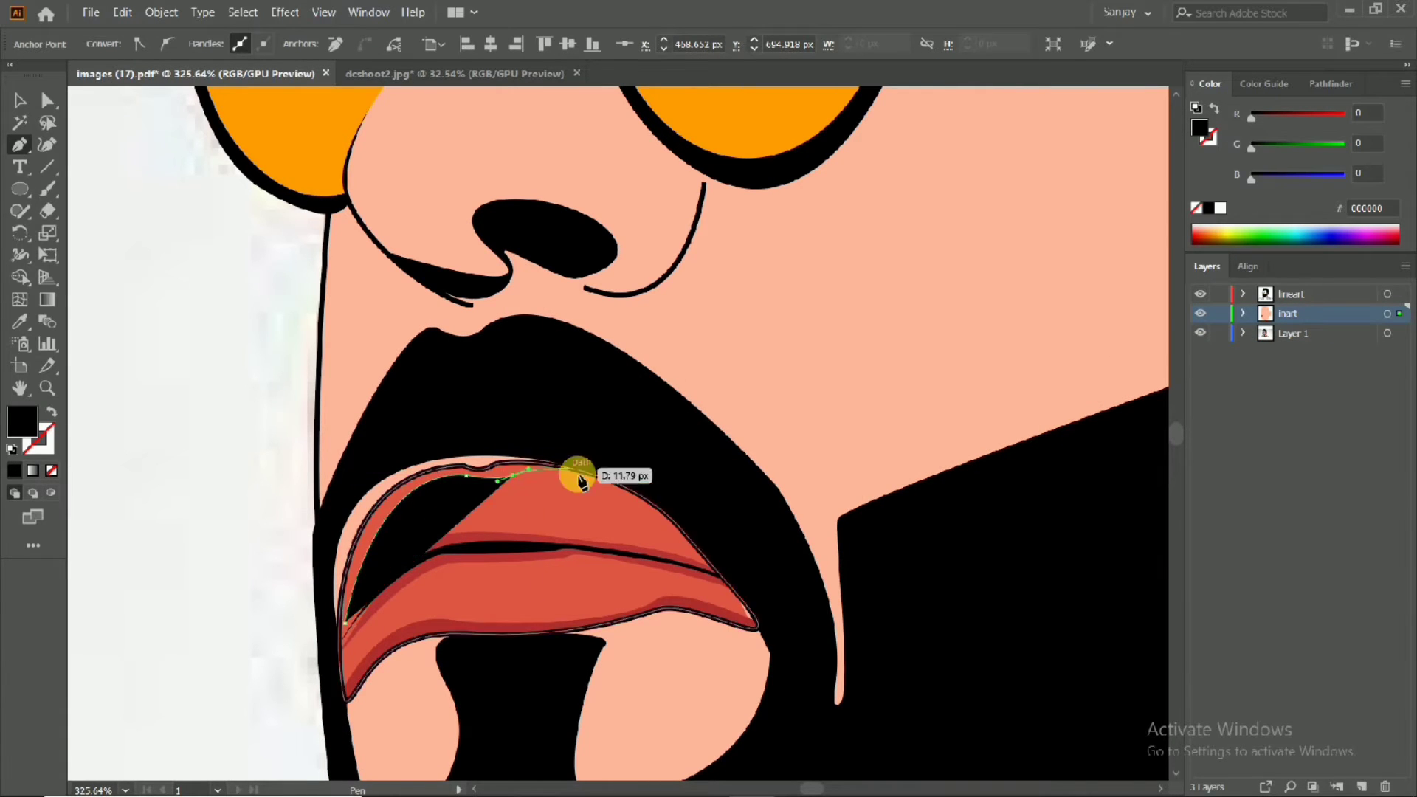
pyautogui.moveTo(693, 549); pyautogui.dragTo(710, 559)
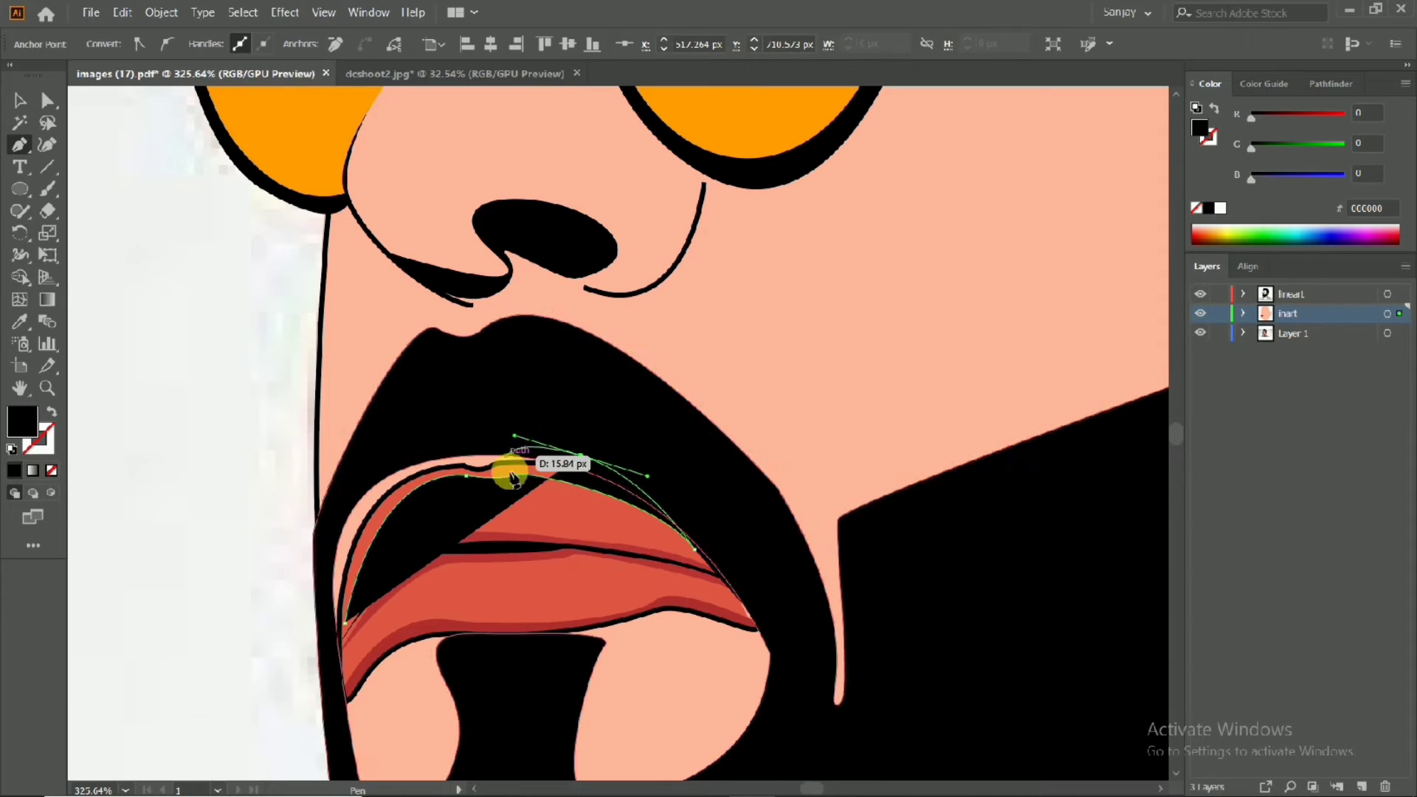
pyautogui.moveTo(580, 454); pyautogui.dragTo(434, 462)
# - Close the upper-lip outline and smooth its bottom-left curve
pyautogui.scroll(3, 508, 468)
pyautogui.scroll(-3, 333, 583)
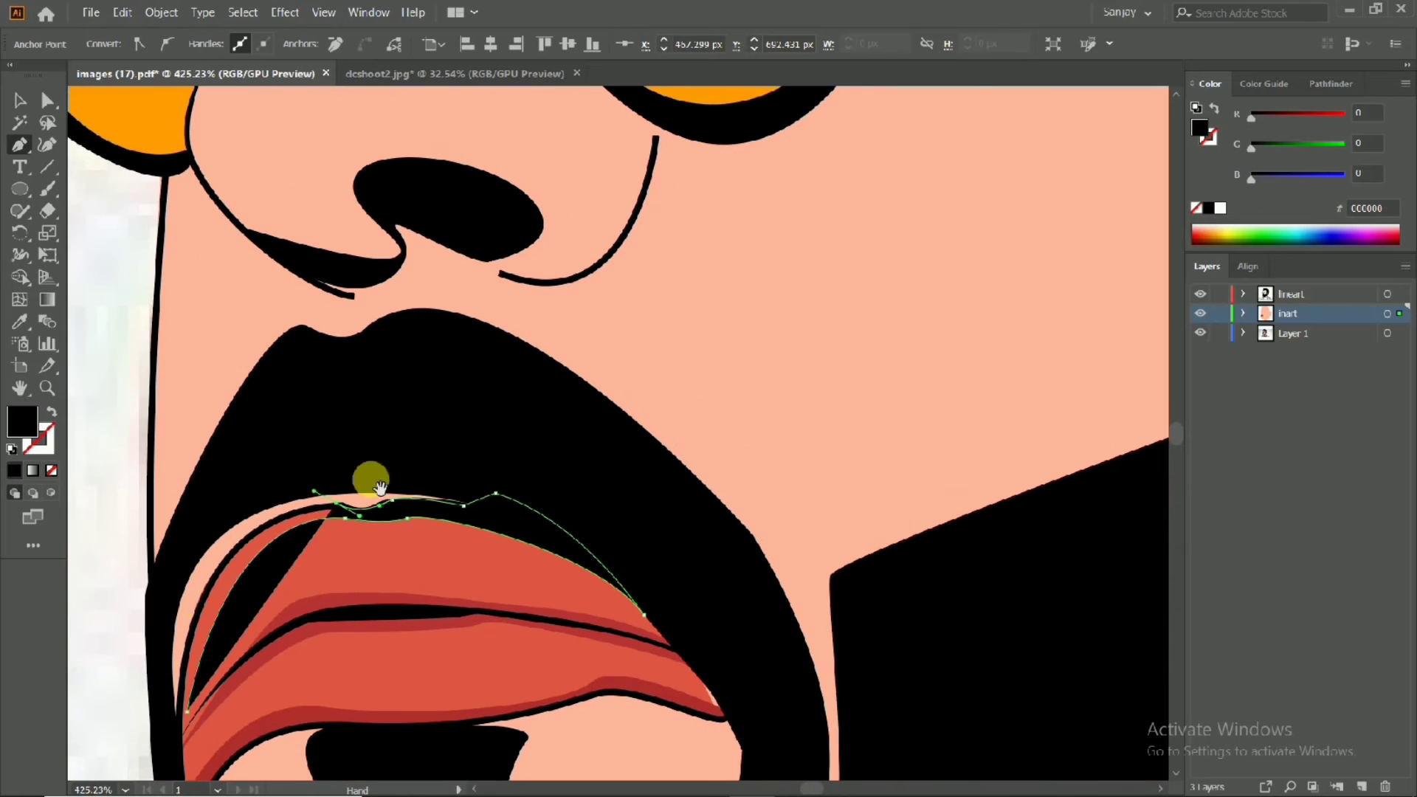
pyautogui.moveTo(184, 648); pyautogui.dragTo(180, 756)
pyautogui.moveTo(206, 569); pyautogui.dragTo(209, 602)
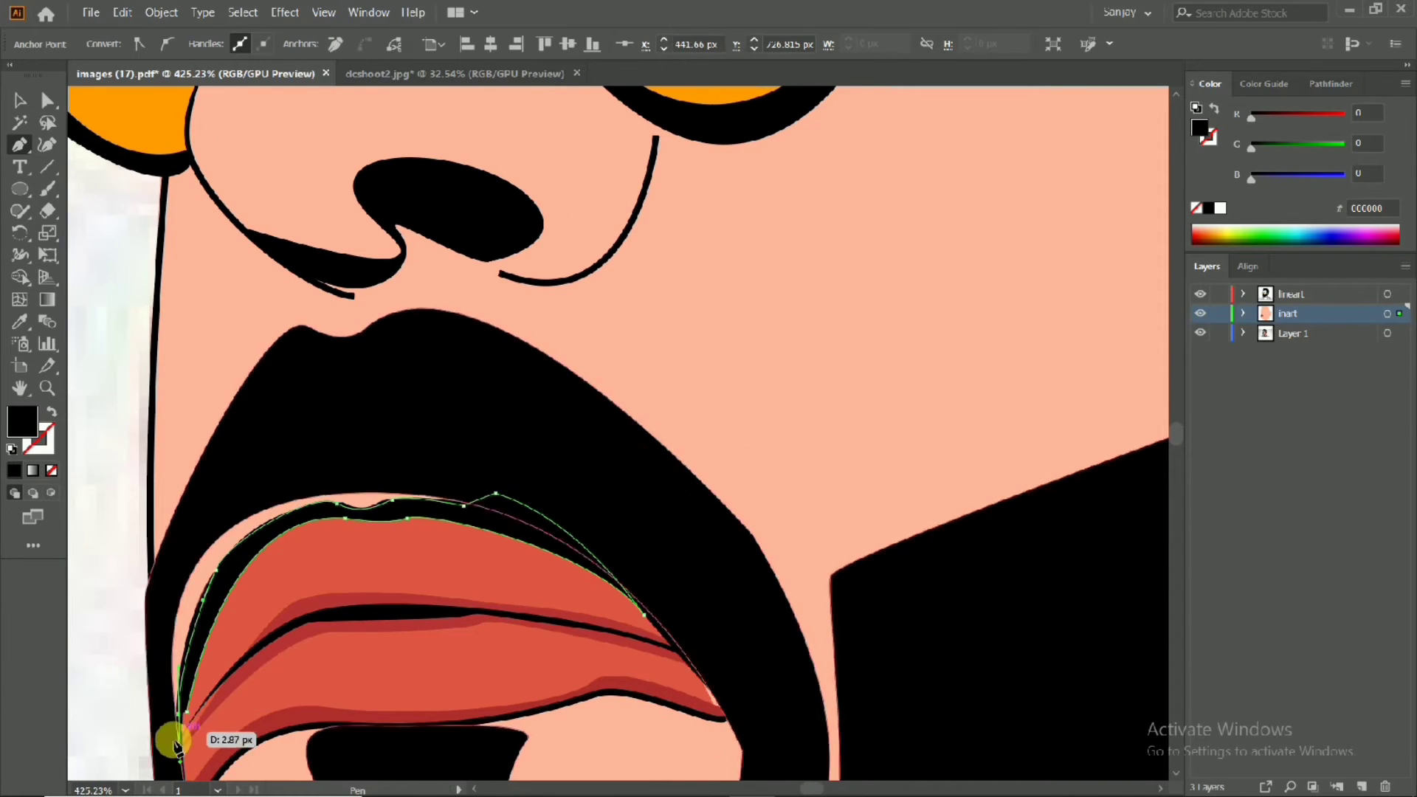
pyautogui.moveTo(174, 743); pyautogui.dragTo(186, 708)
# - Sample the dark lip red into the upper-lip shape and confirm it
pyautogui.press('i')
pyautogui.click(275, 698)
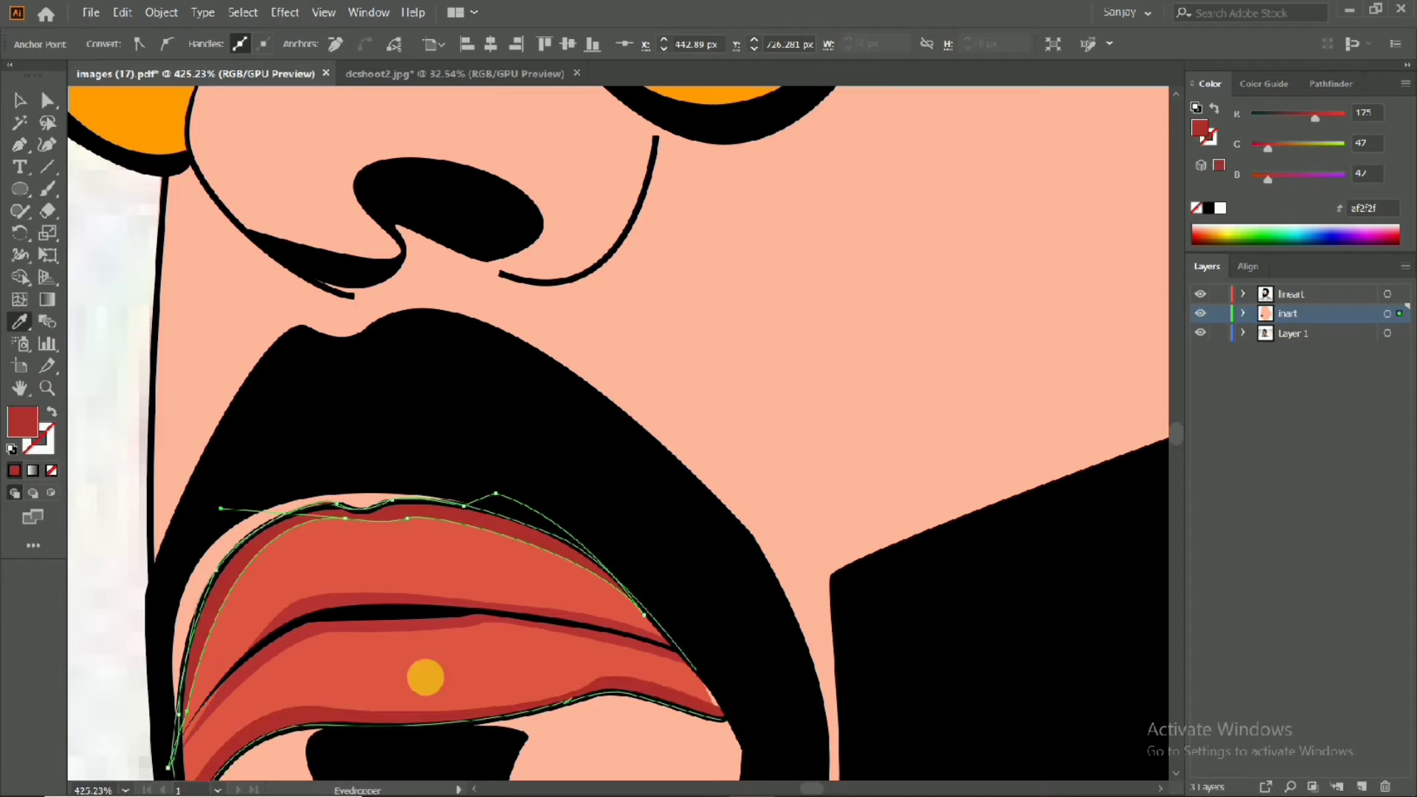
pyautogui.scroll(-5, 206, 591)
pyautogui.scroll(1, 726, 448)
pyautogui.scroll(2, 725, 449)
pyautogui.doubleClick(22, 422)
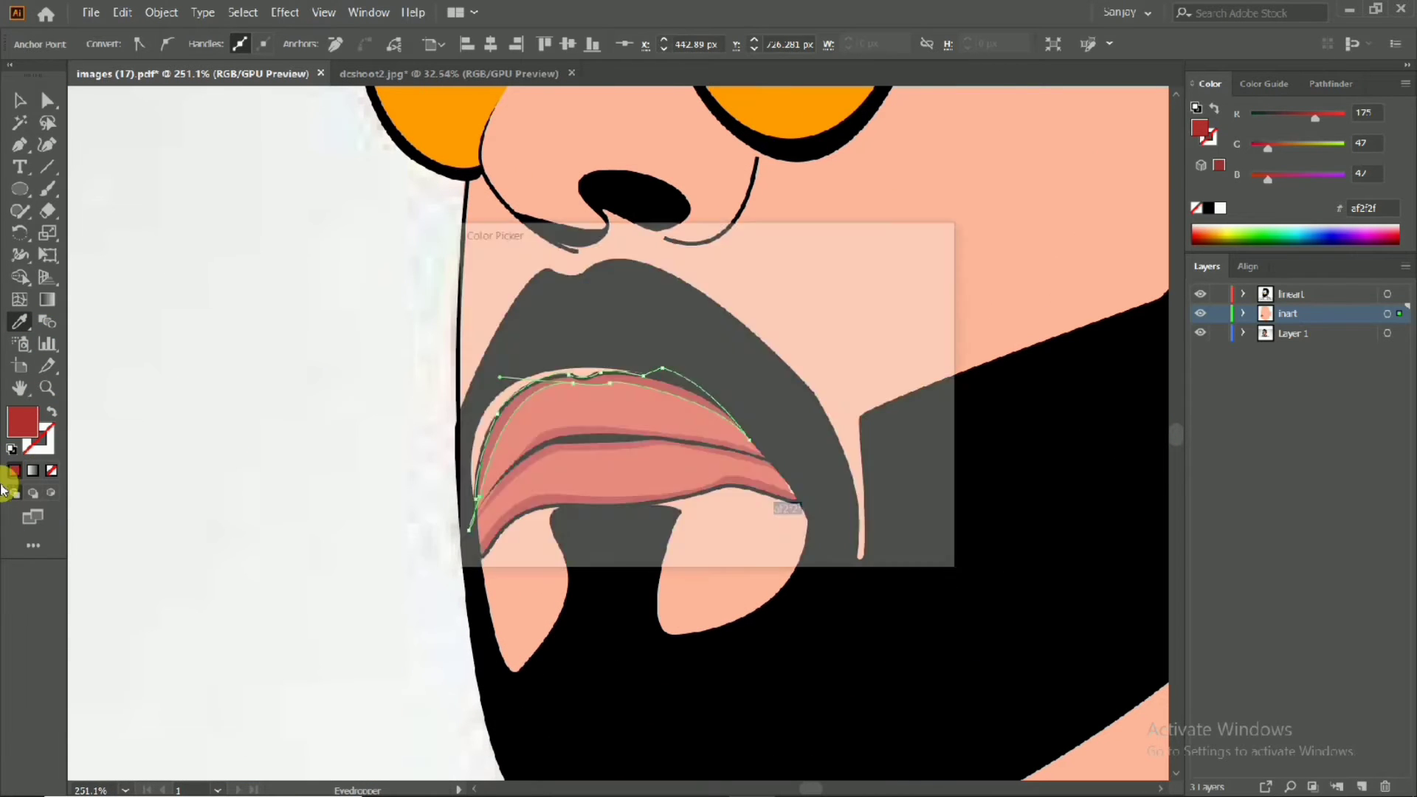
pyautogui.press('Return')
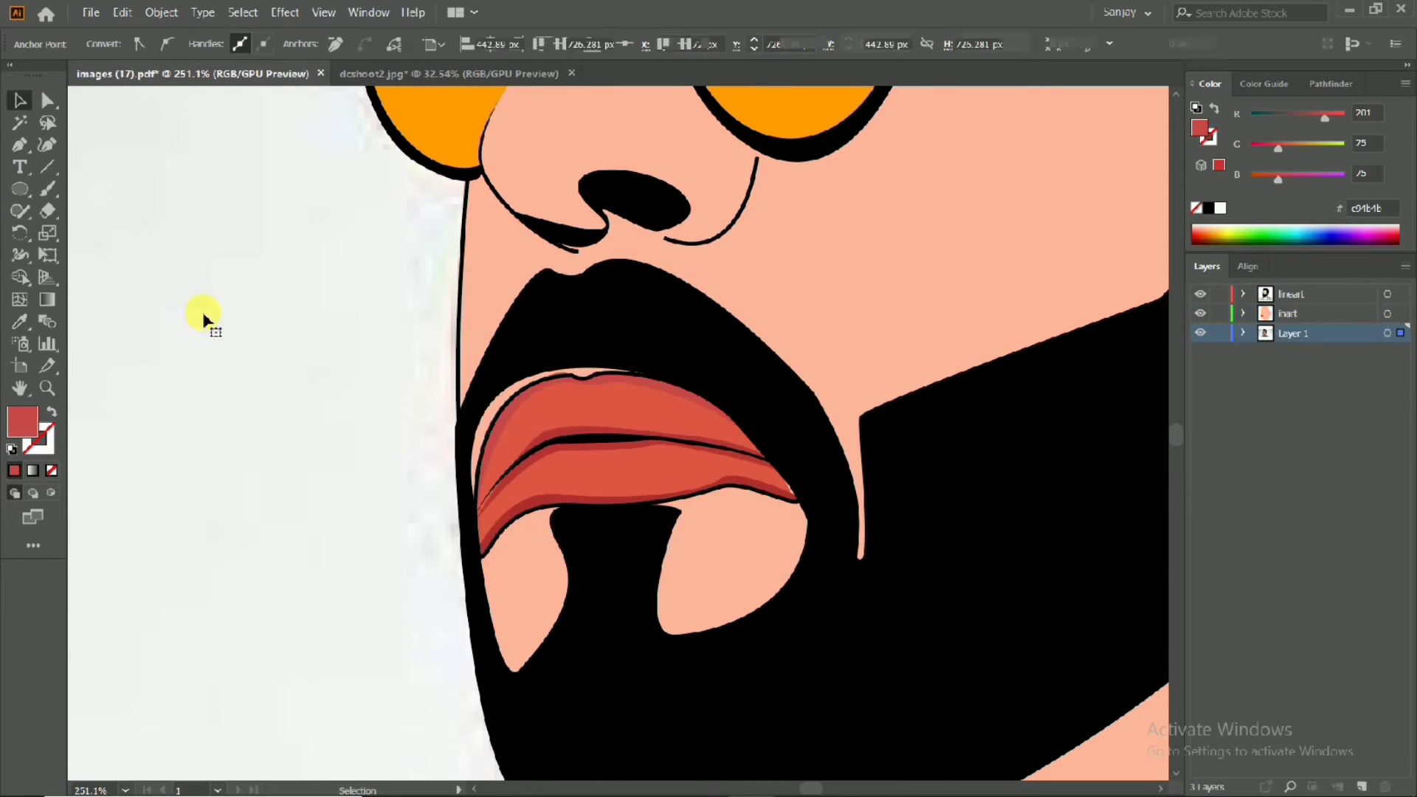
# - Resample a brighter coral red from the lips and fine-tune it in the Color Picker
pyautogui.press('v')
pyautogui.click(623, 414)
pyautogui.doubleClick(22, 422)
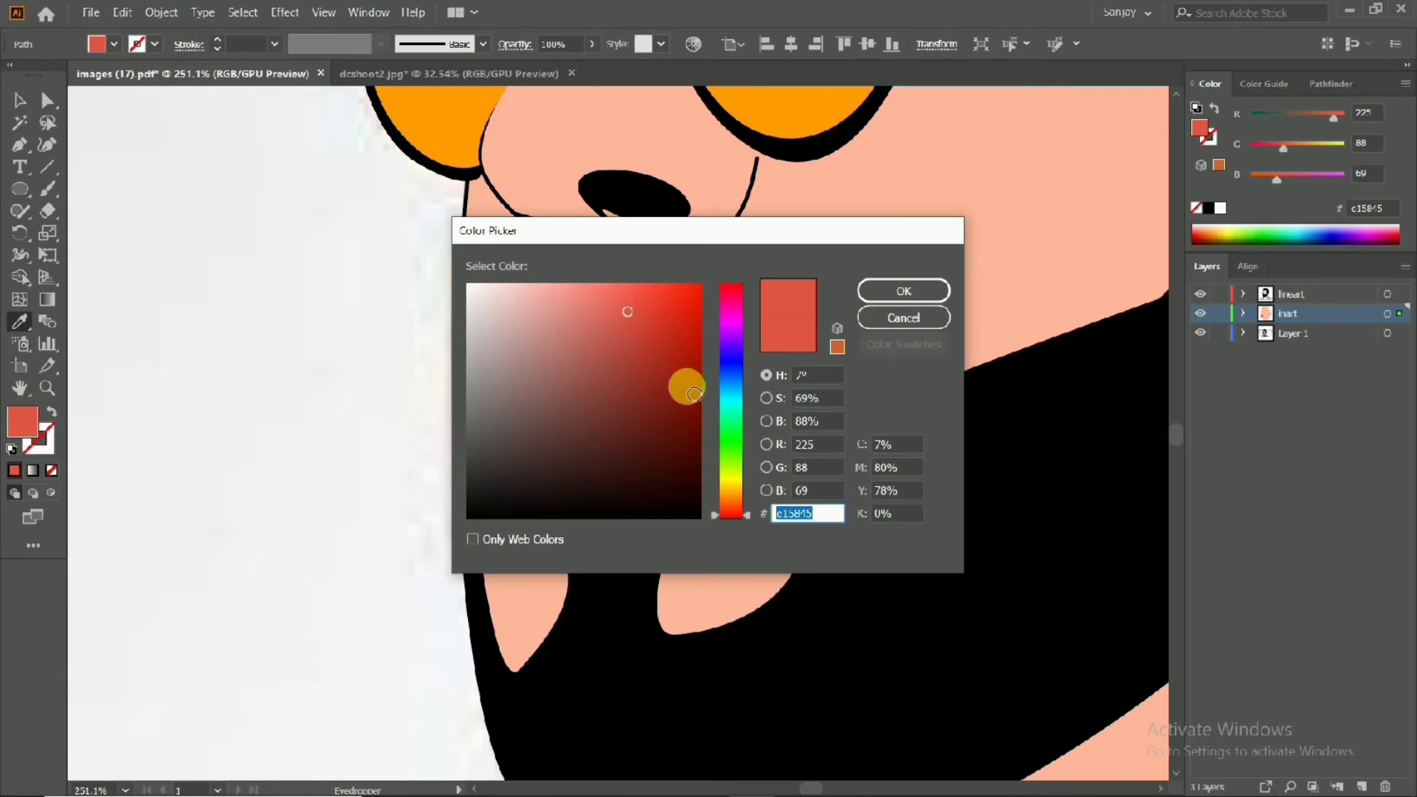
pyautogui.click(878, 298)
pyautogui.press('v')
pyautogui.click(267, 244)
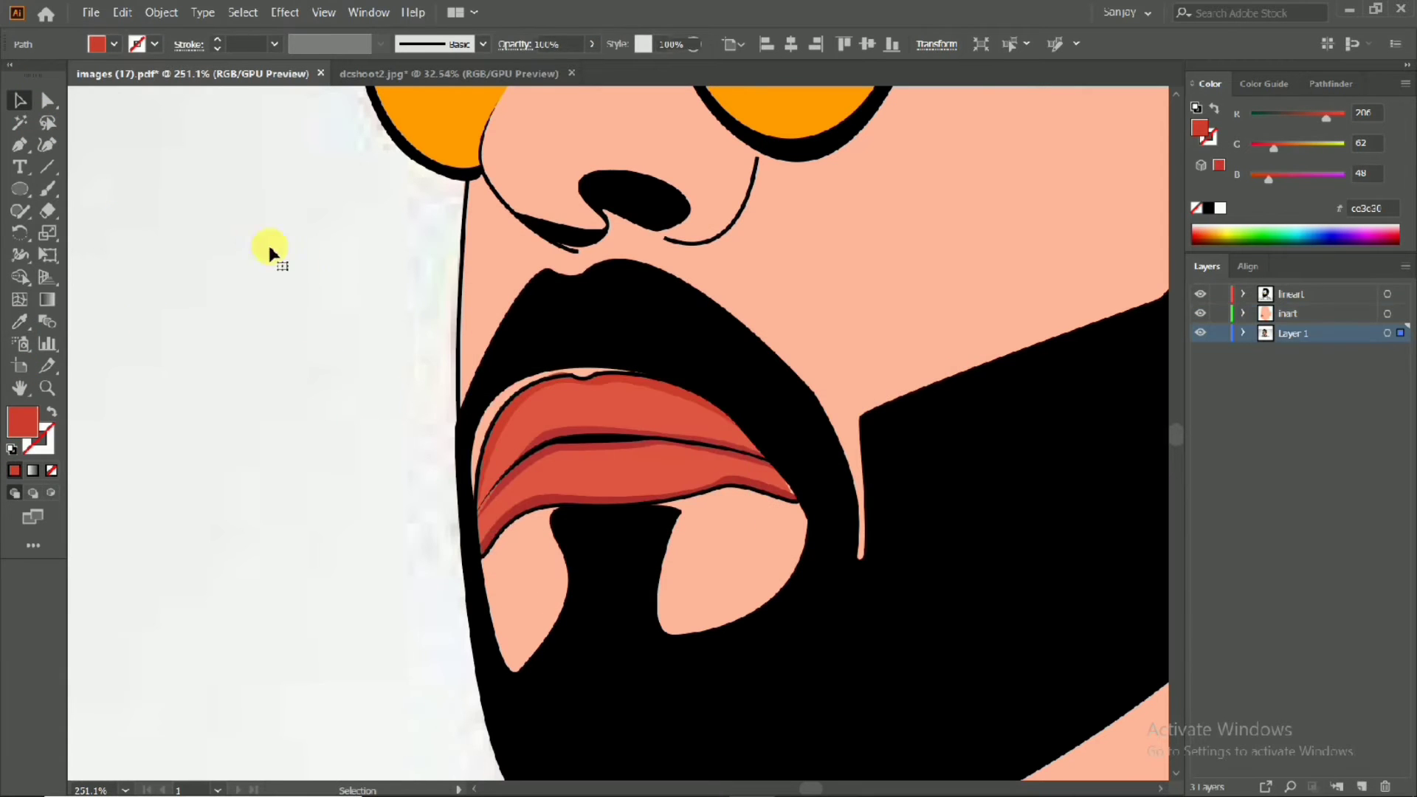
pyautogui.scroll(-6, 480, 317)
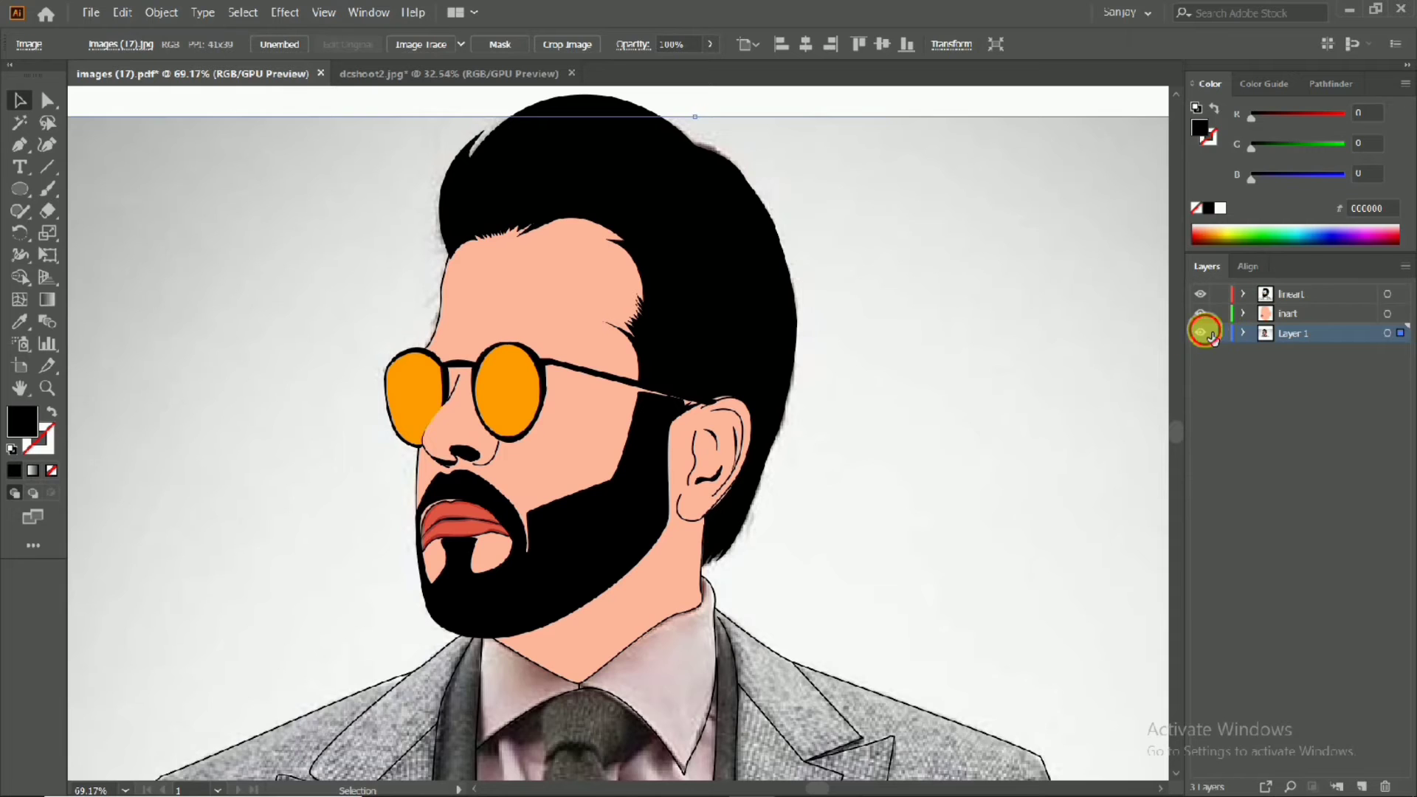
# - Briefly hide the photo layer to check the artwork, then return to the inart layer
pyautogui.click(1201, 332)
pyautogui.scroll(-5, 685, 428)
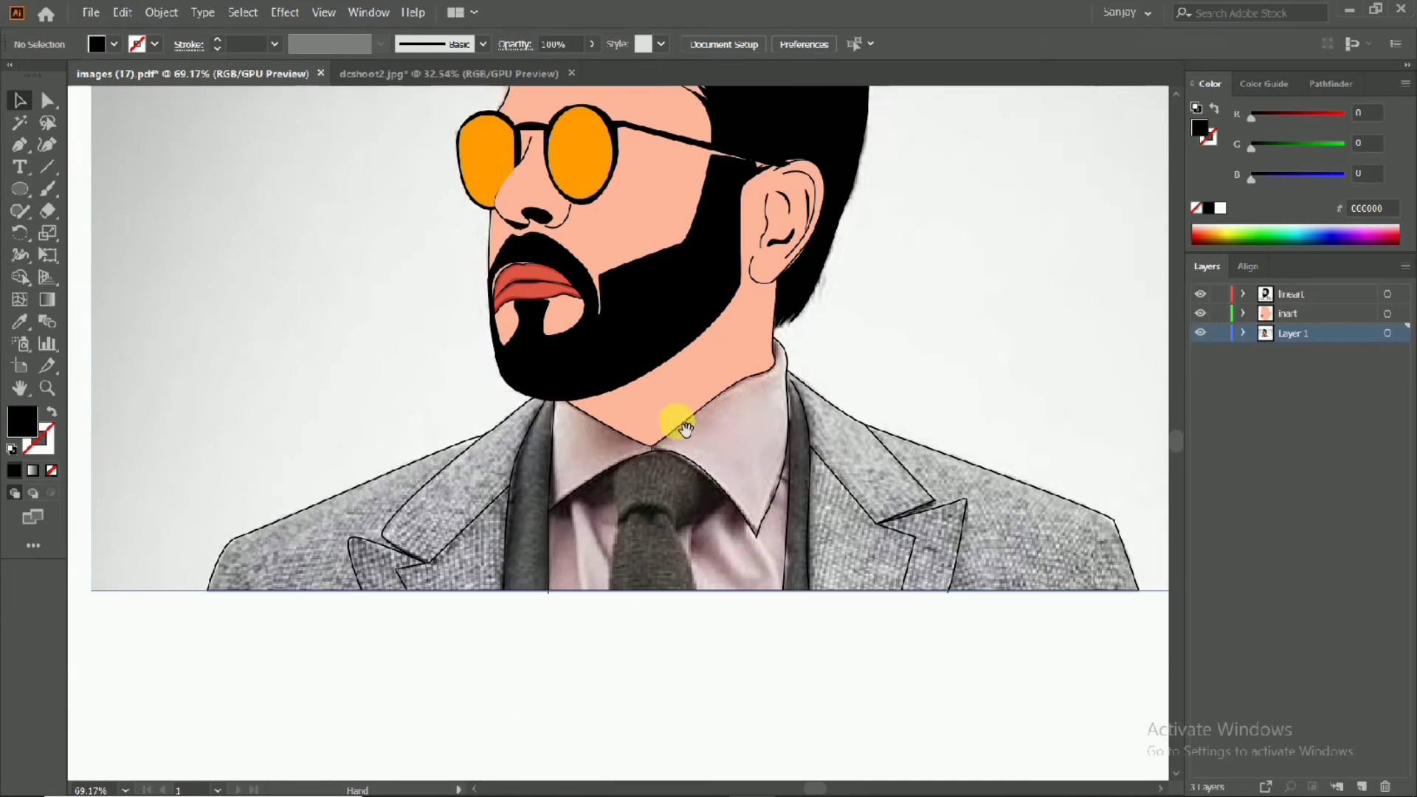
pyautogui.scroll(-3, 853, 443)
pyautogui.keyDown('alt'); pyautogui.scroll(1, 853, 443); pyautogui.keyUp('alt')
pyautogui.click(1267, 320)
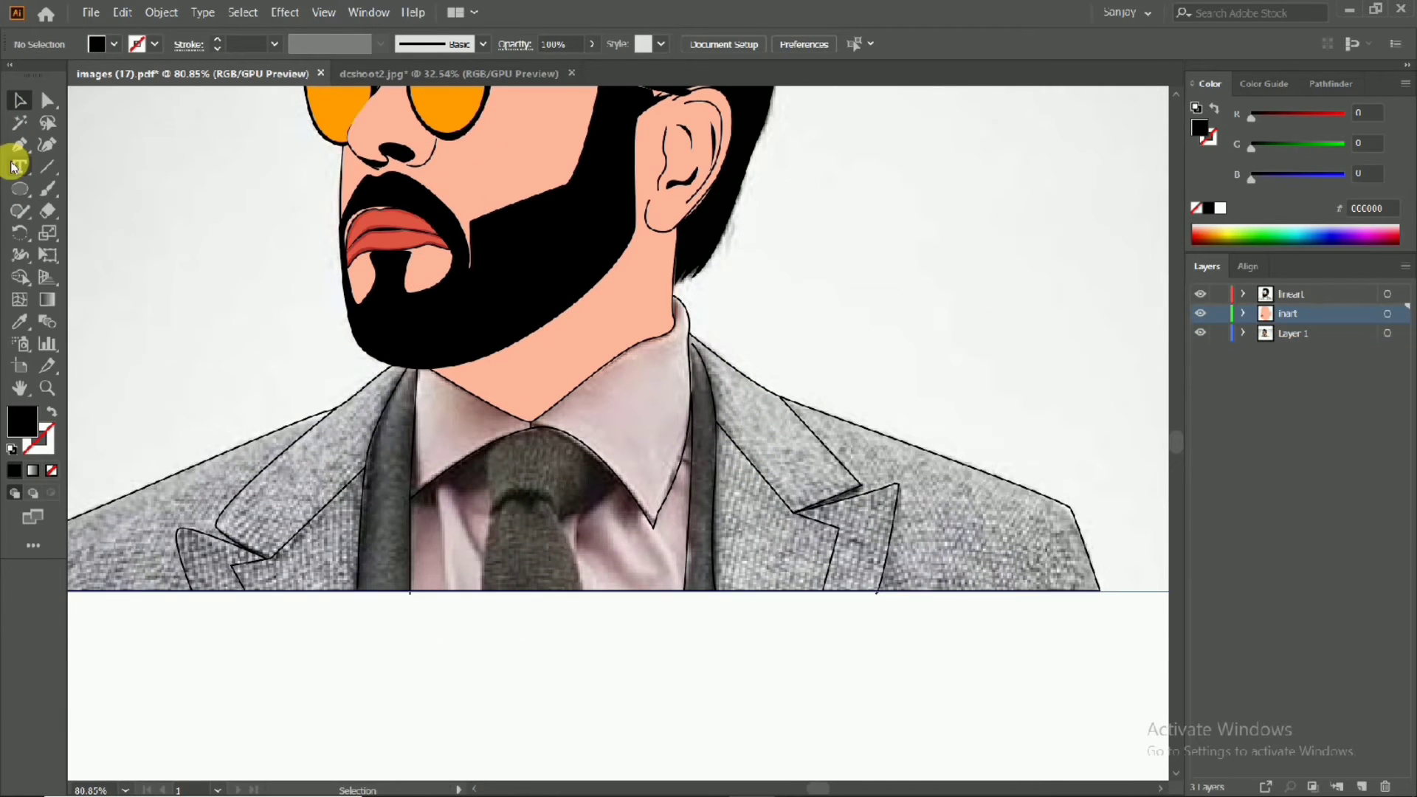
# - Continue the collar path up toward the neck with the Pen tool
pyautogui.keyDown('alt'); pyautogui.scroll(1, 554, 369); pyautogui.keyUp('alt')
pyautogui.keyDown('ctrl'); pyautogui.click(552, 317); pyautogui.keyUp('ctrl')
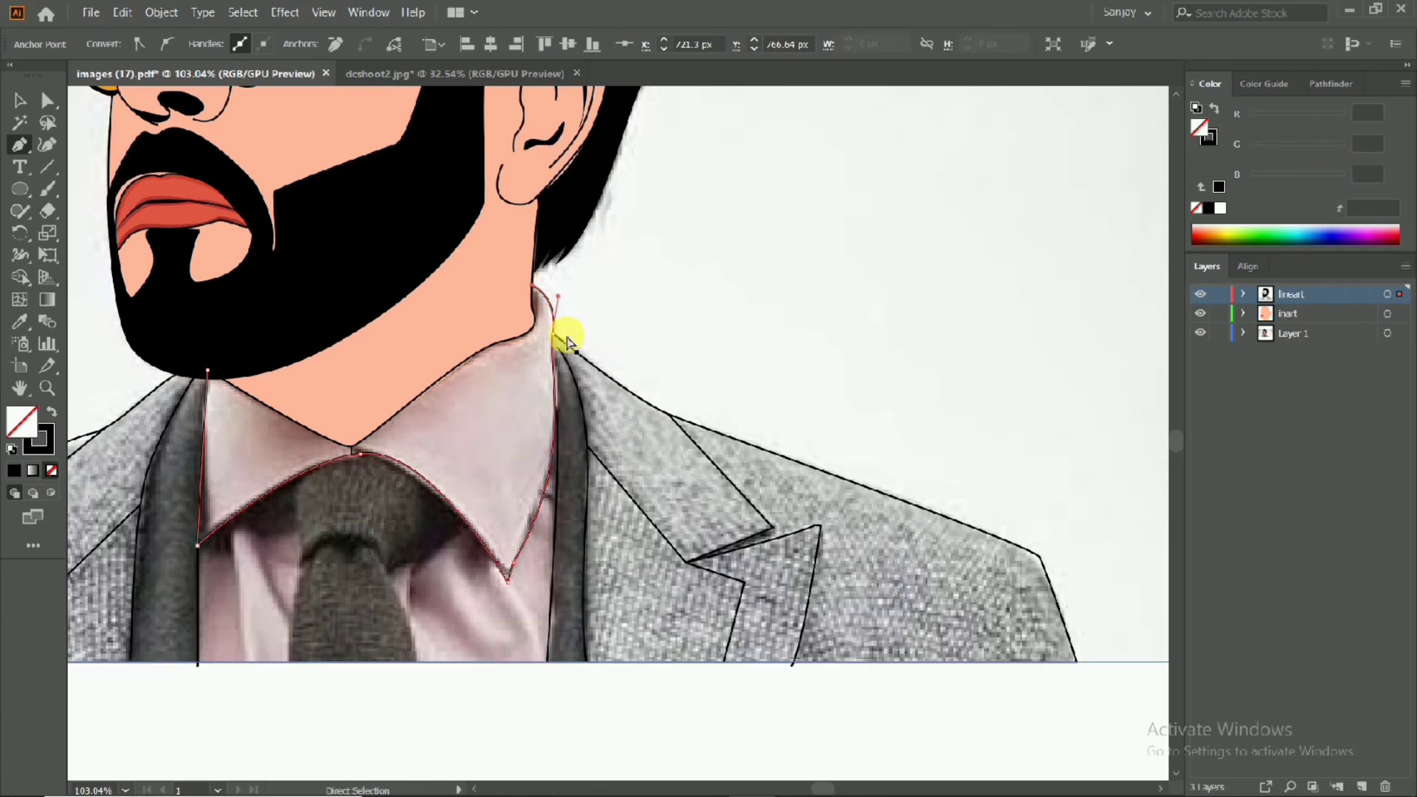
pyautogui.click(652, 227)
pyautogui.press('p')
pyautogui.keyDown('alt'); pyautogui.scroll(1, 577, 326); pyautogui.keyUp('alt')
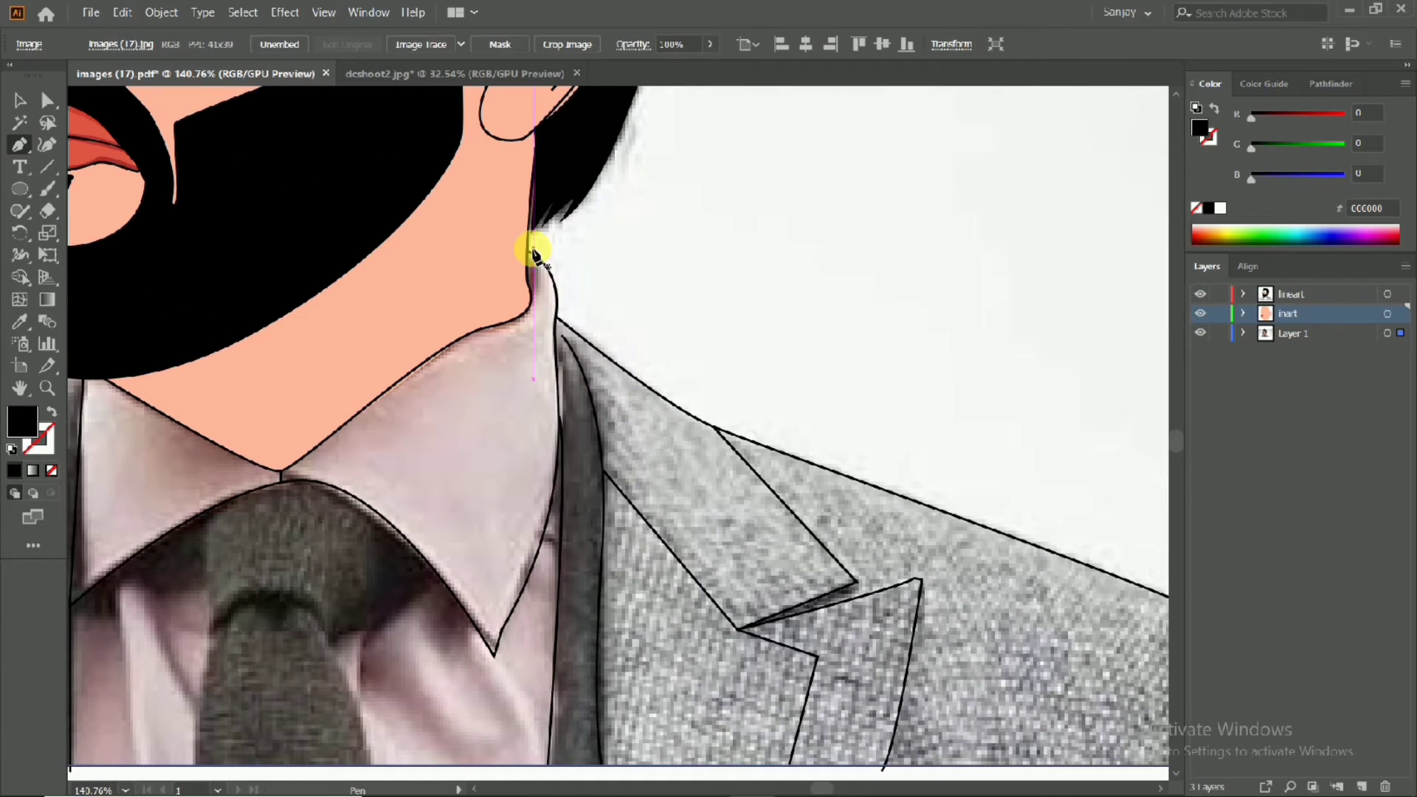
pyautogui.moveTo(533, 254); pyautogui.dragTo(554, 306)
# - Try a white fill on the collar outline, then undo it
pyautogui.click(20, 100)
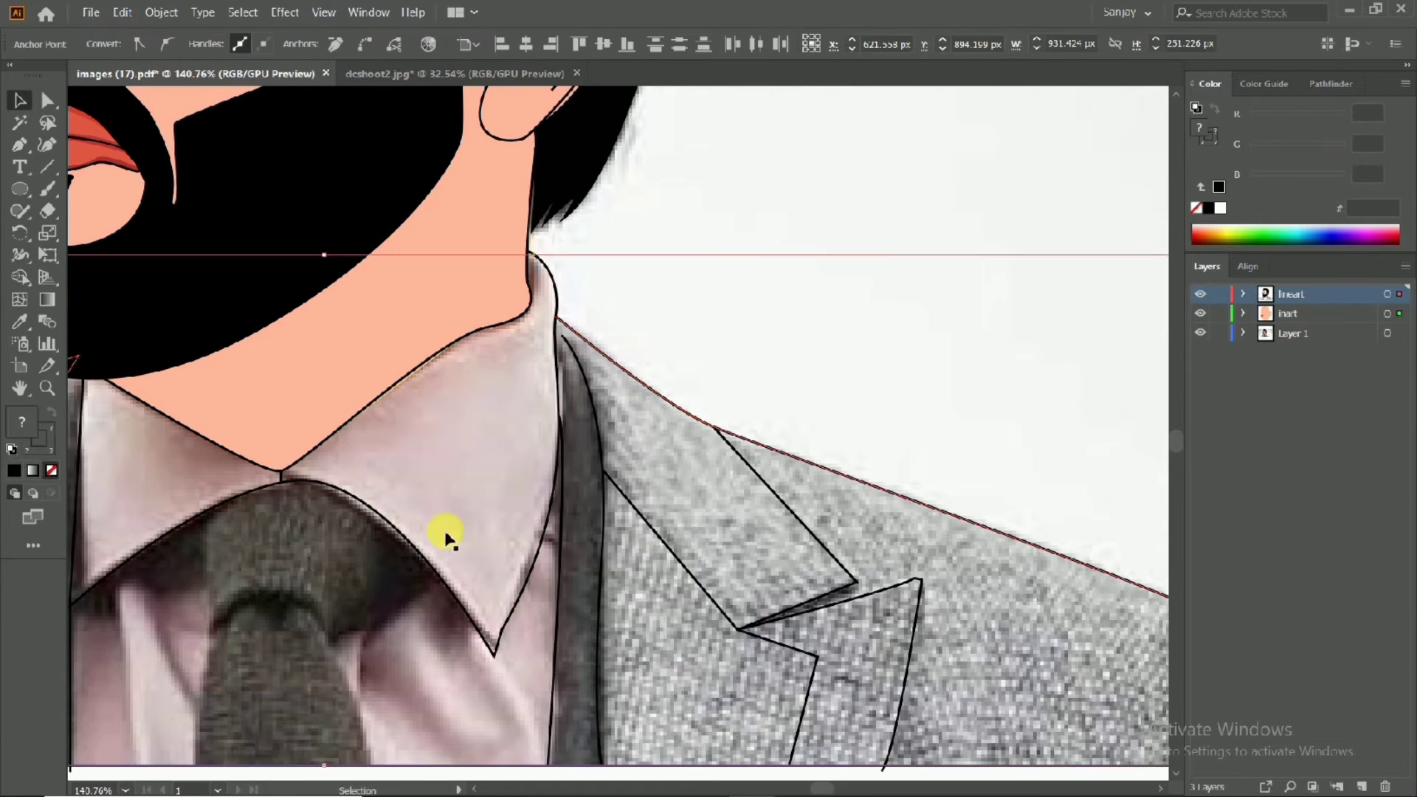
pyautogui.click(445, 538)
pyautogui.keyDown('alt'); pyautogui.scroll(-2, 481, 515); pyautogui.keyUp('alt')
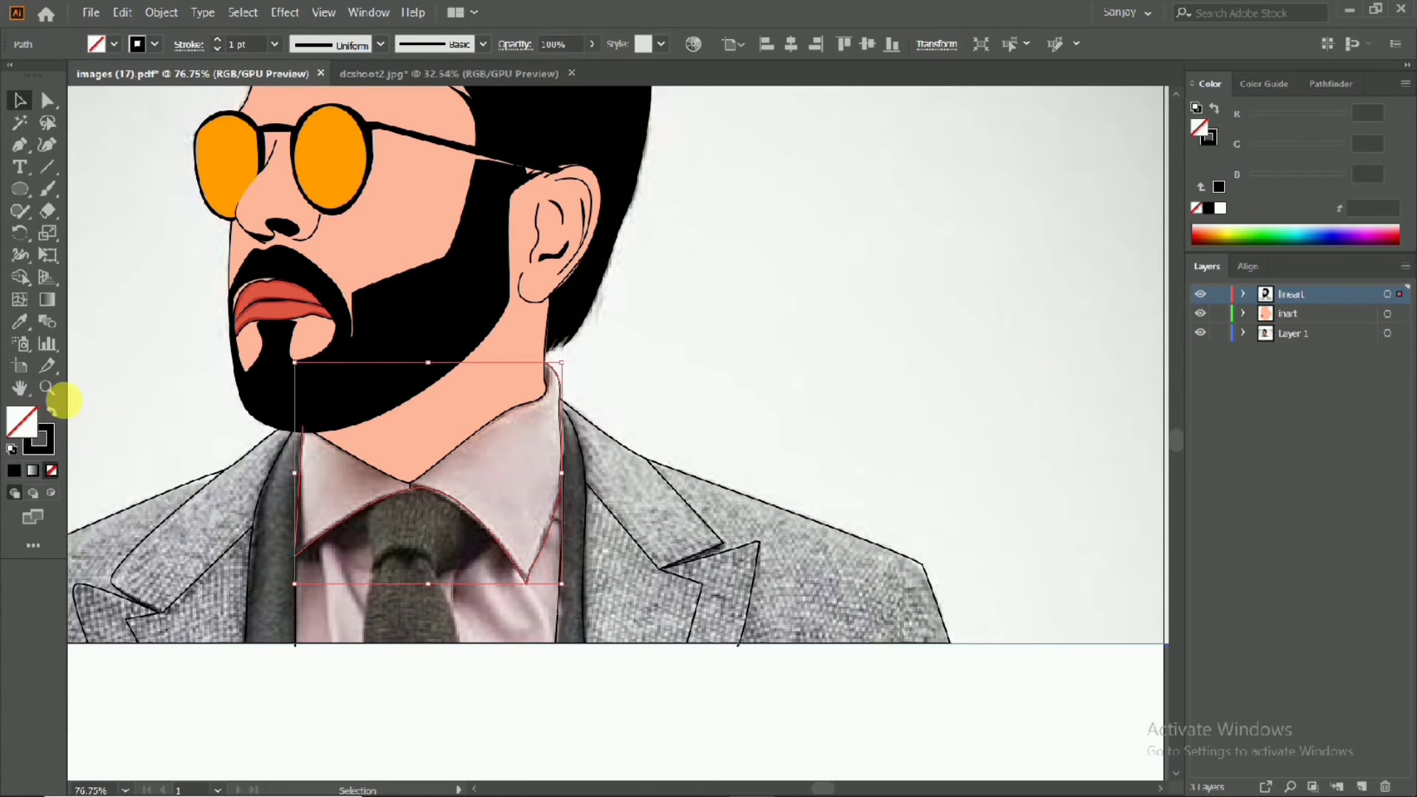
pyautogui.click(53, 410)
pyautogui.doubleClick(22, 422)
pyautogui.click(465, 280)
pyautogui.click(901, 285)
pyautogui.keyDown('alt'); pyautogui.scroll(-2, 764, 350); pyautogui.keyUp('alt')
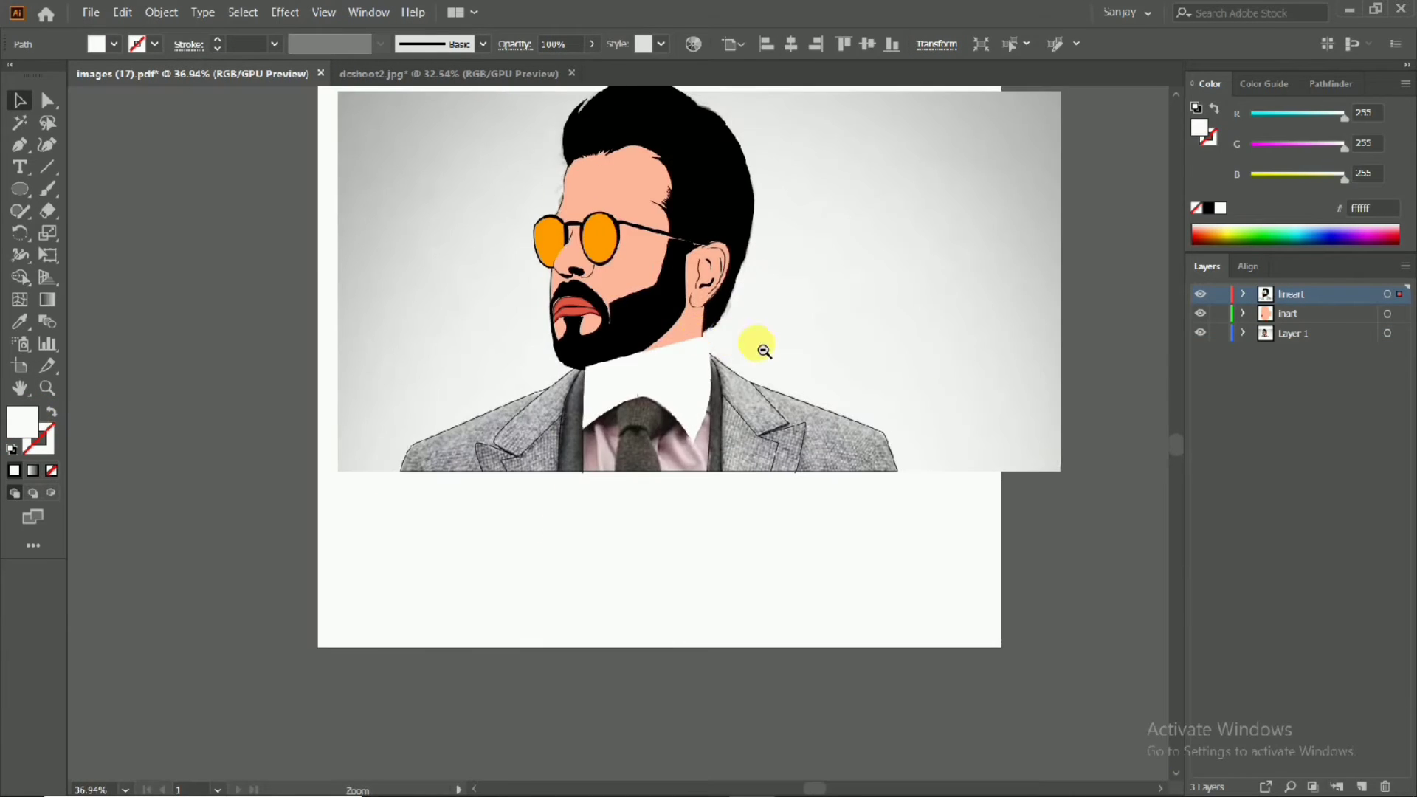
pyautogui.keyDown('alt'); pyautogui.scroll(3, 764, 350); pyautogui.keyUp('alt')
pyautogui.hotkey('ctrl', 'z')
pyautogui.hotkey('ctrl', 'z')
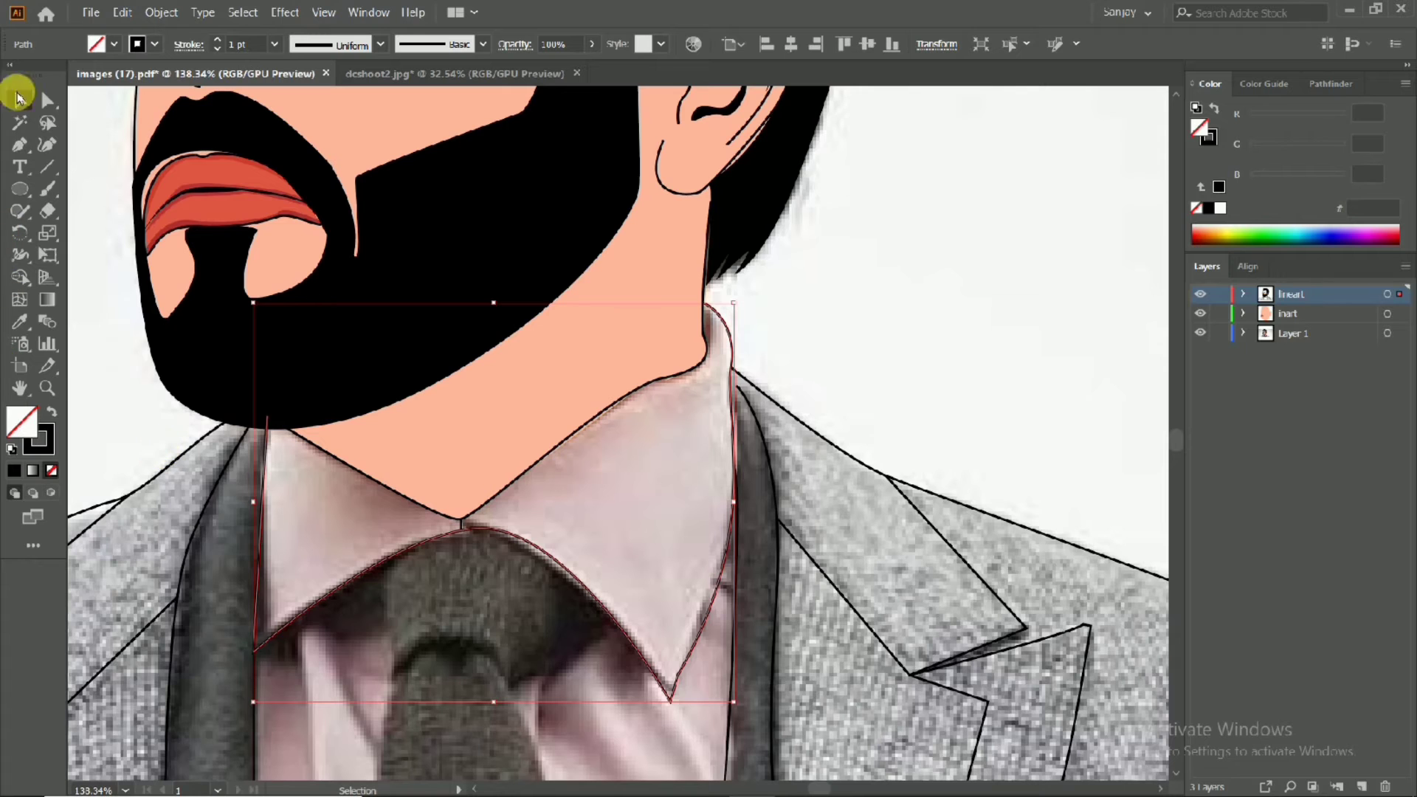
# - Resume the path at the chin corner, removing a wrong chin-to-collar segment
pyautogui.press('p')
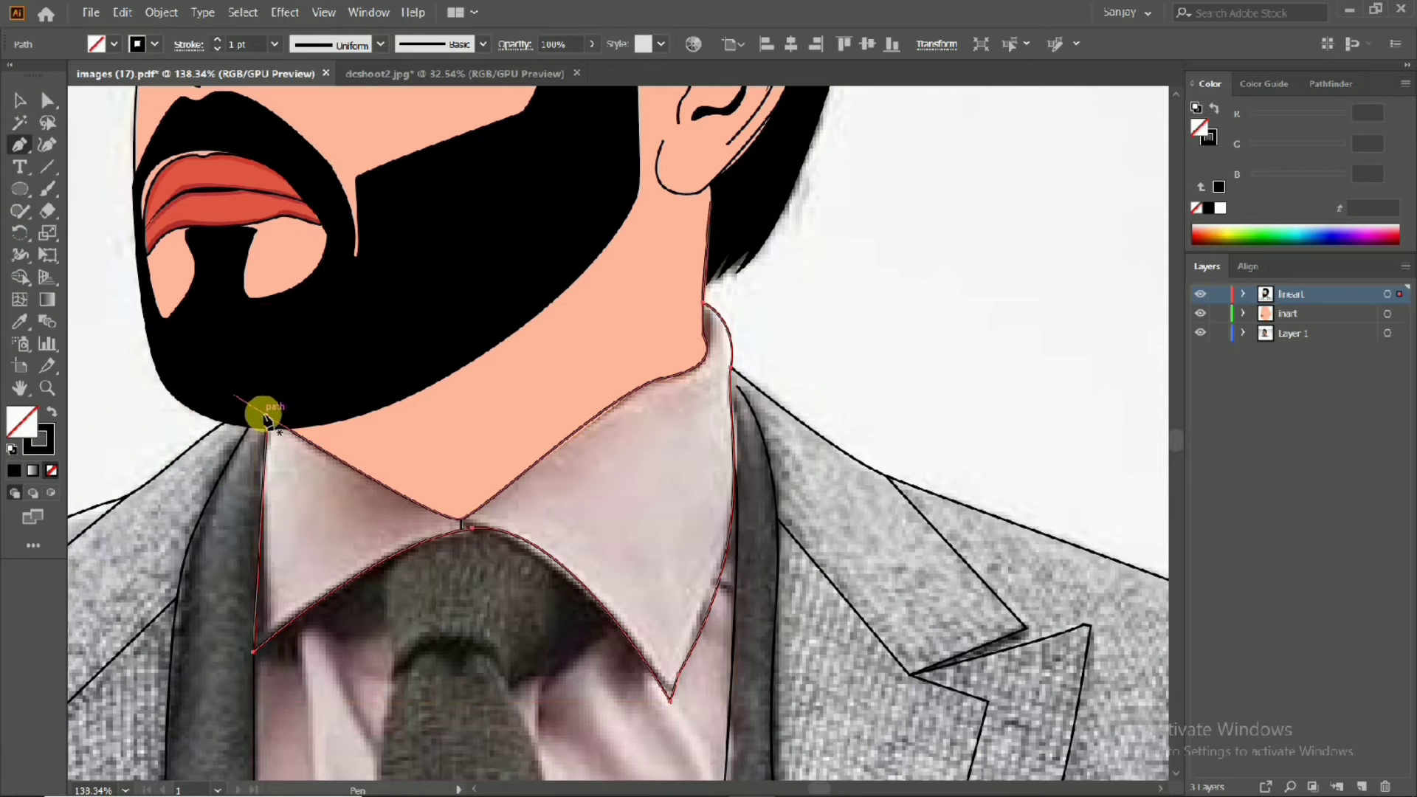
pyautogui.click(461, 520)
pyautogui.click(616, 404)
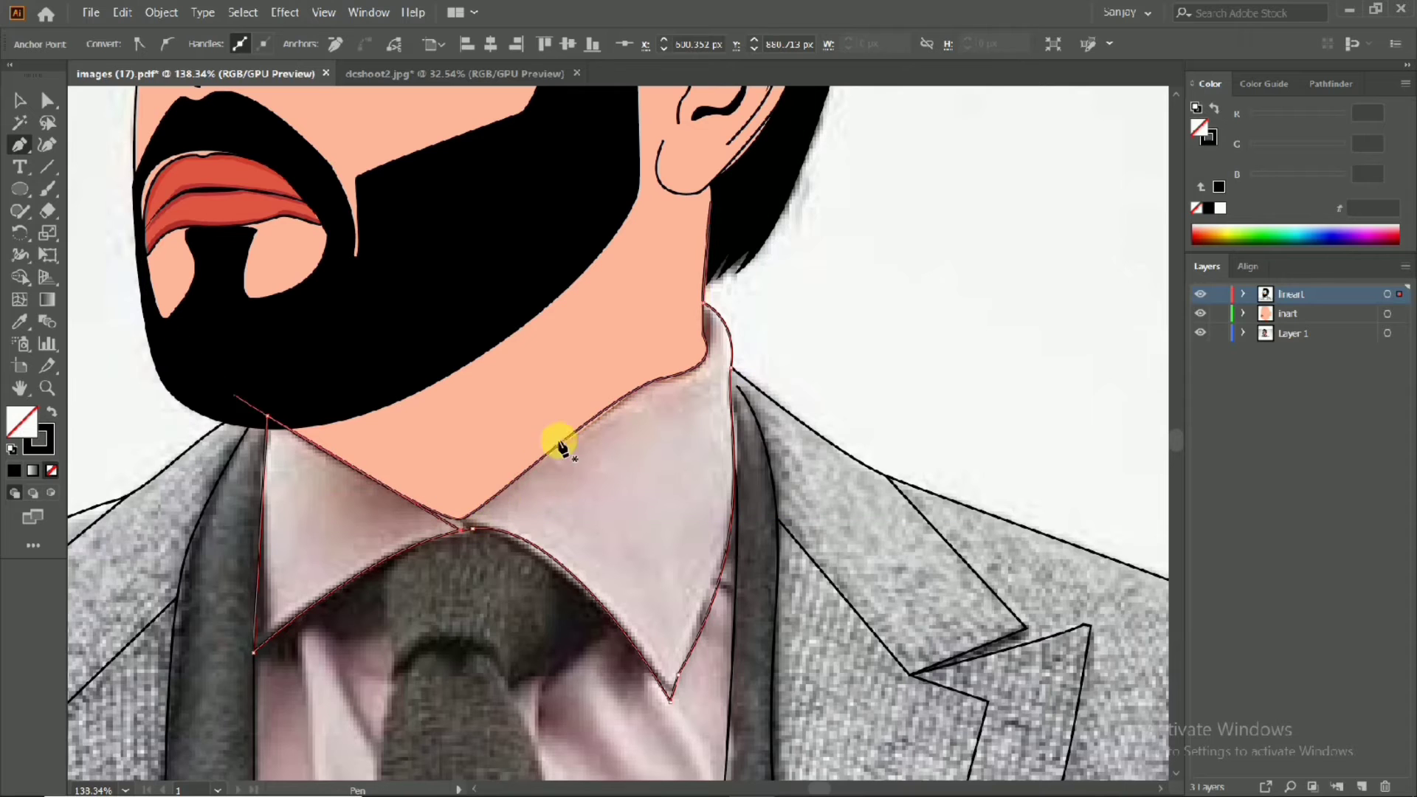
pyautogui.hotkey('ctrl', 'z')
pyautogui.press('z')
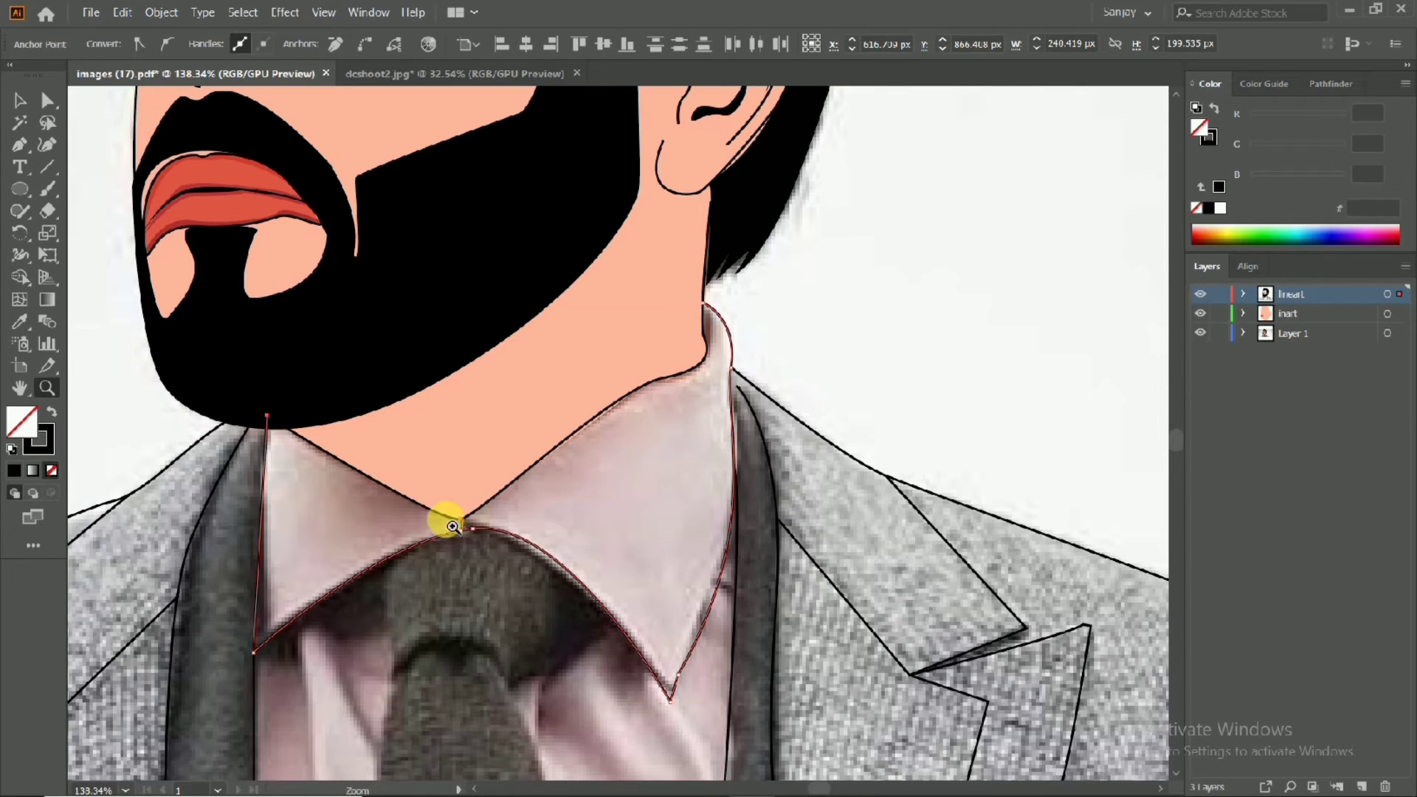
# - Add curved collar anchors past the chin's V up to the neck corner
pyautogui.click(267, 419)
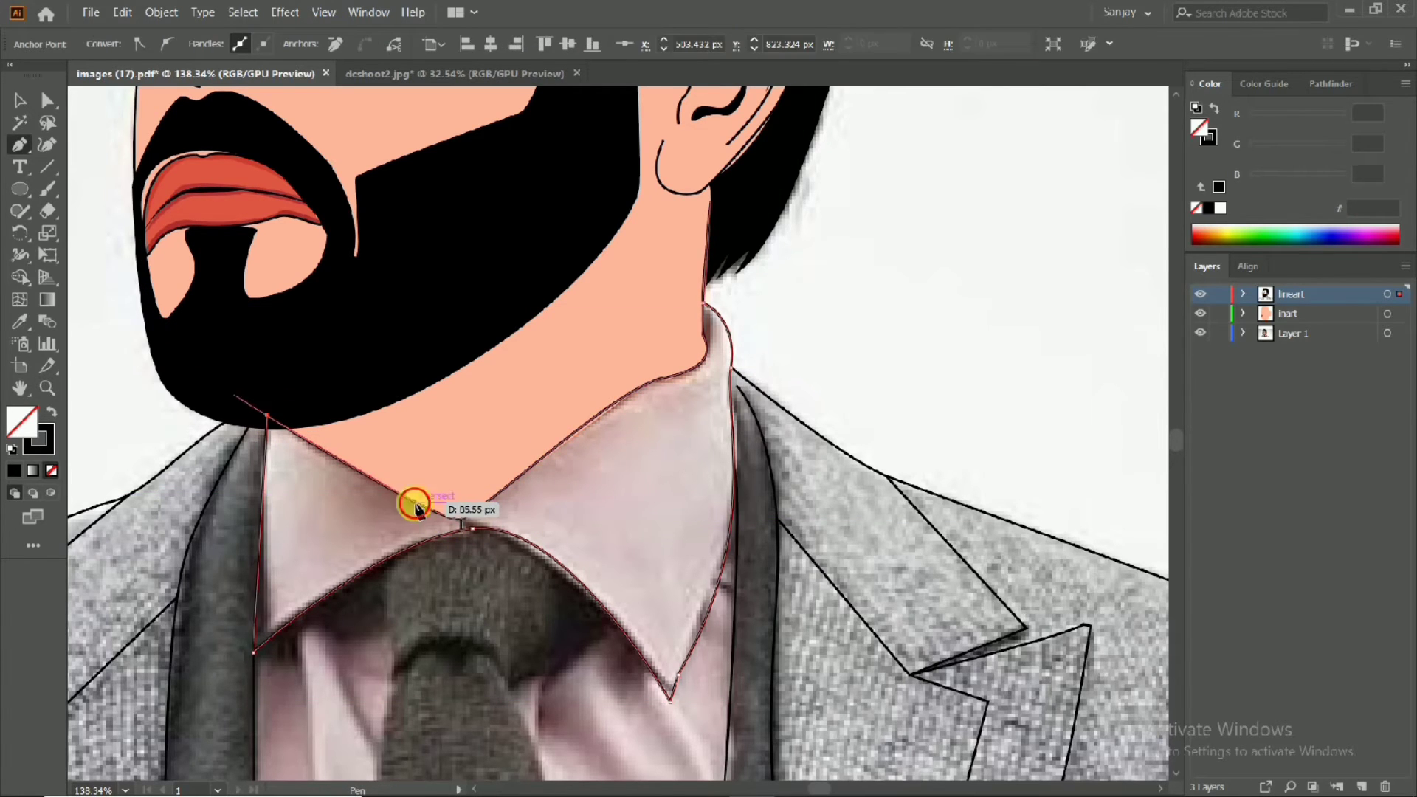
pyautogui.scroll(3, 467, 482)
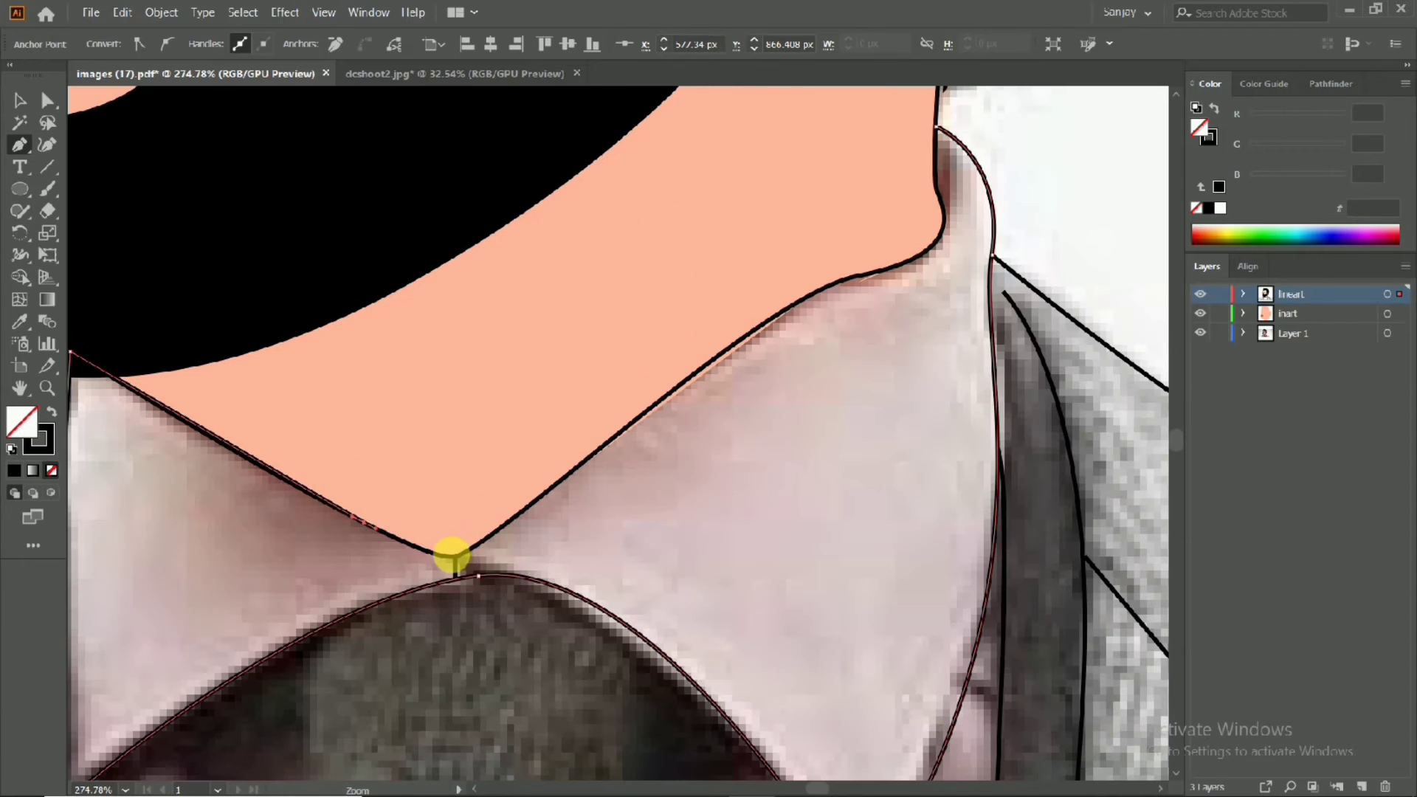
pyautogui.click(452, 555)
pyautogui.moveTo(858, 279)
pyautogui.mouseDown()
pyautogui.moveTo(888, 275)
pyautogui.moveTo(735, 425)
pyautogui.mouseUp()
pyautogui.moveTo(790, 364); pyautogui.dragTo(785, 231)
pyautogui.scroll(-5, 747, 342)
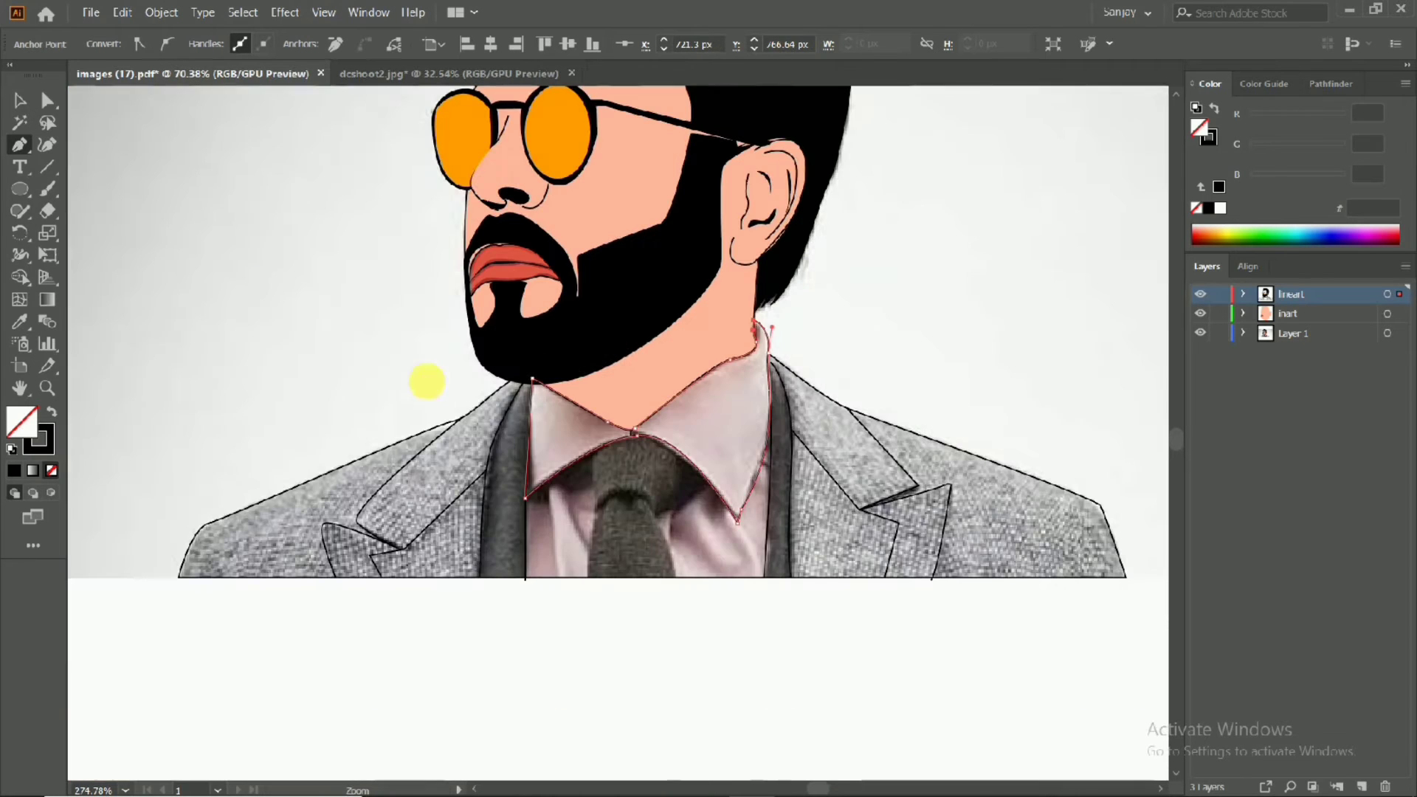
# - Set the fill colour to near-white #F9F9F9 in the Color Picker
pyautogui.doubleClick(22, 421)
pyautogui.moveTo(478, 296); pyautogui.dragTo(468, 287)
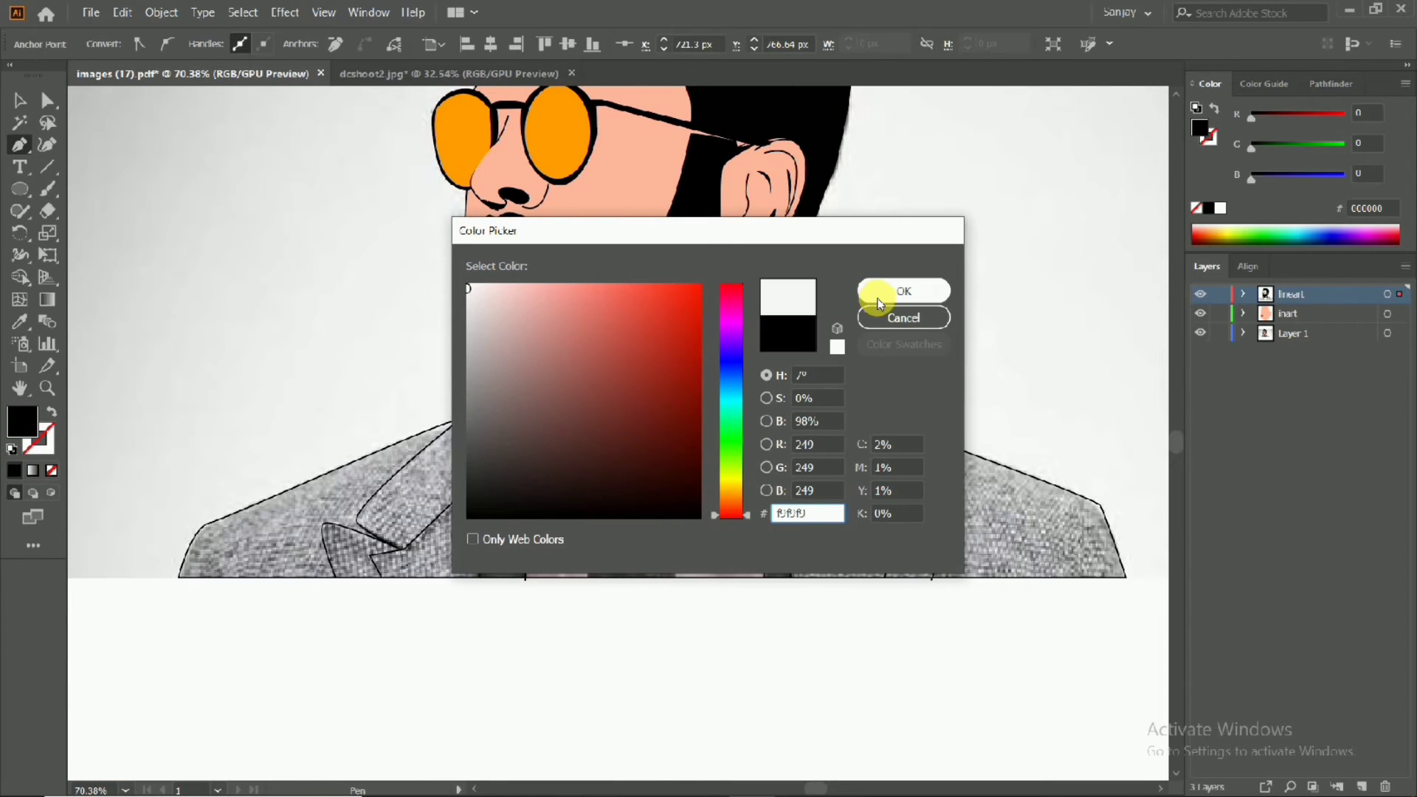
pyautogui.click(878, 302)
pyautogui.scroll(3, 775, 522)
pyautogui.scroll(-3, 702, 489)
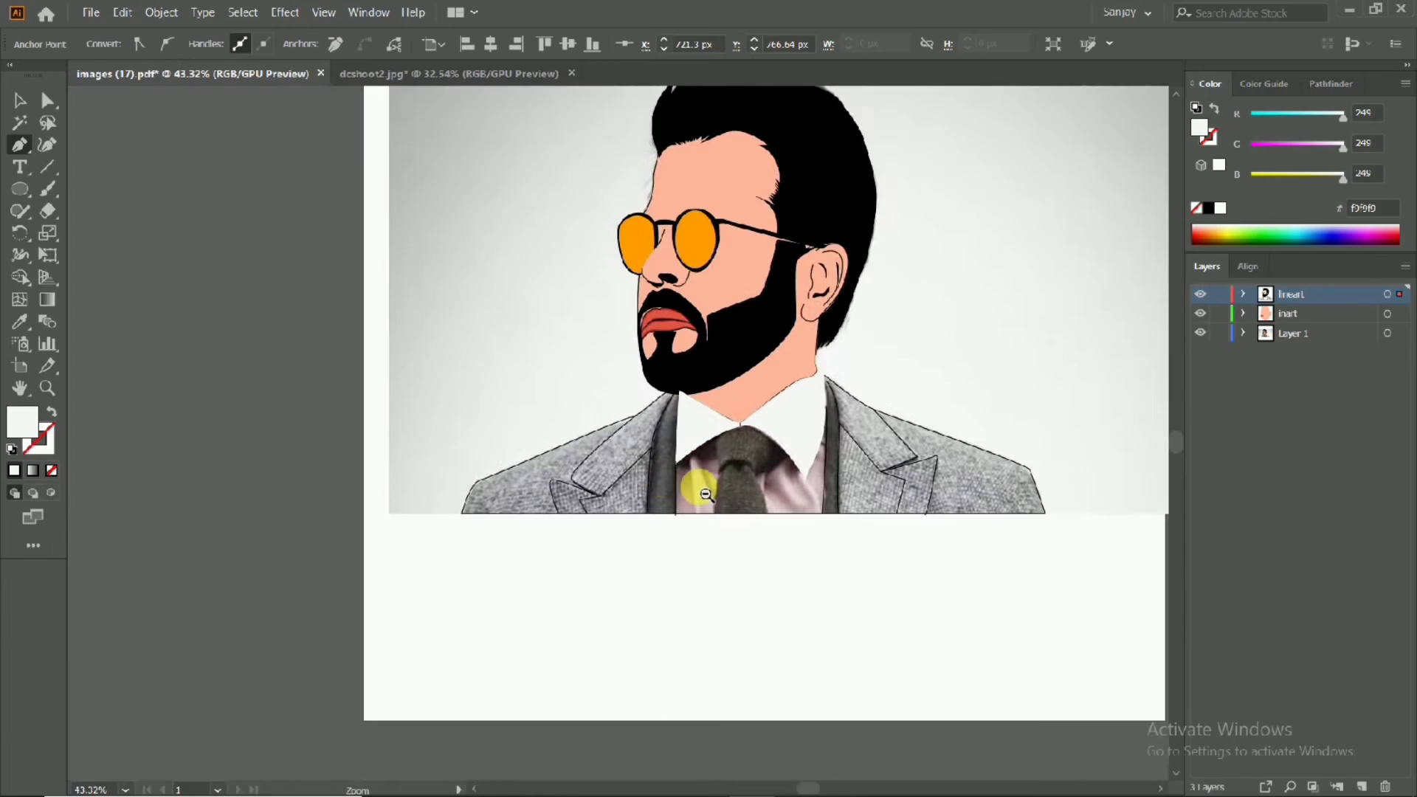
pyautogui.scroll(1, 649, 502)
pyautogui.scroll(1, 649, 501)
# - Select the traced collar and swap fill and stroke so it fills near-white
pyautogui.click(20, 100)
pyautogui.click(933, 379)
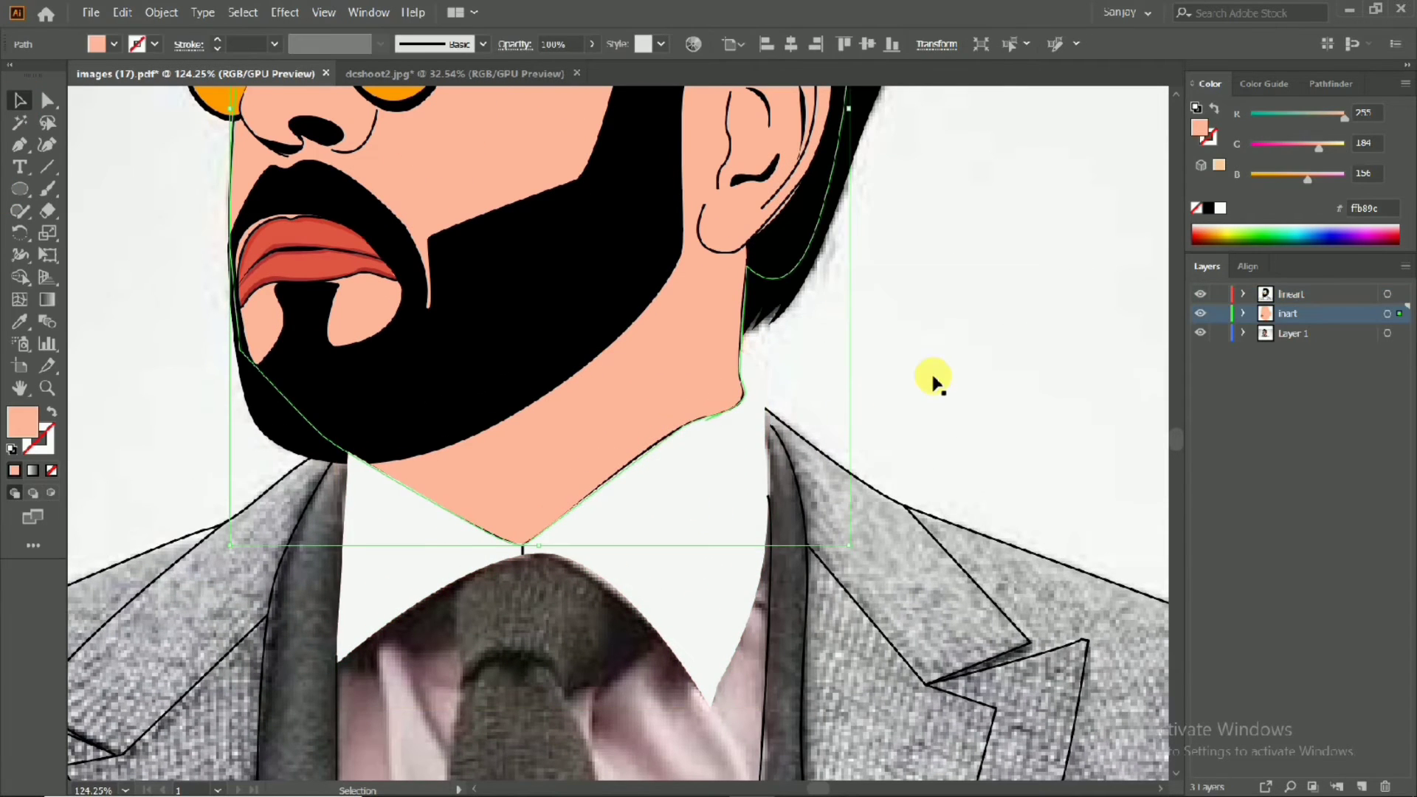
pyautogui.click(635, 459)
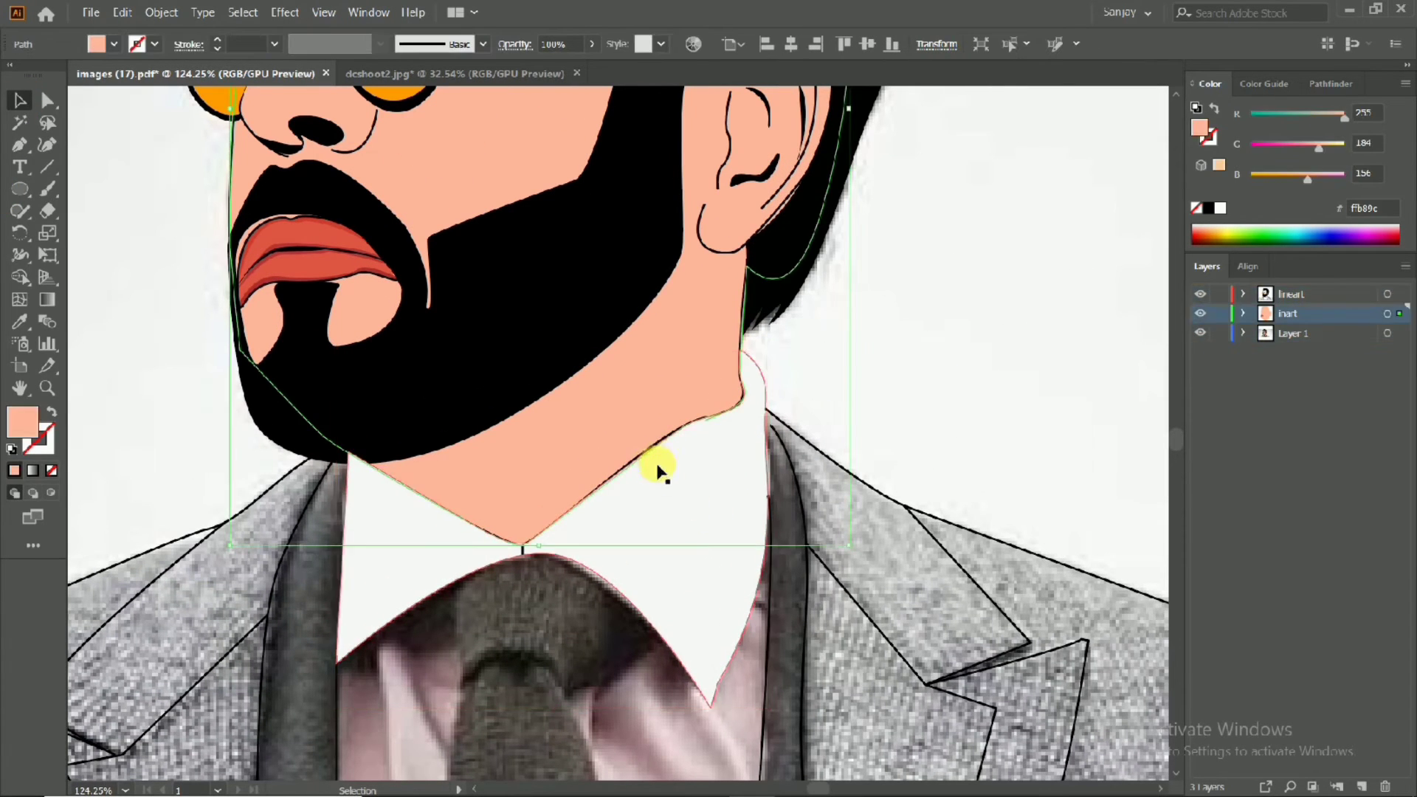
pyautogui.click(687, 604)
pyautogui.click(50, 415)
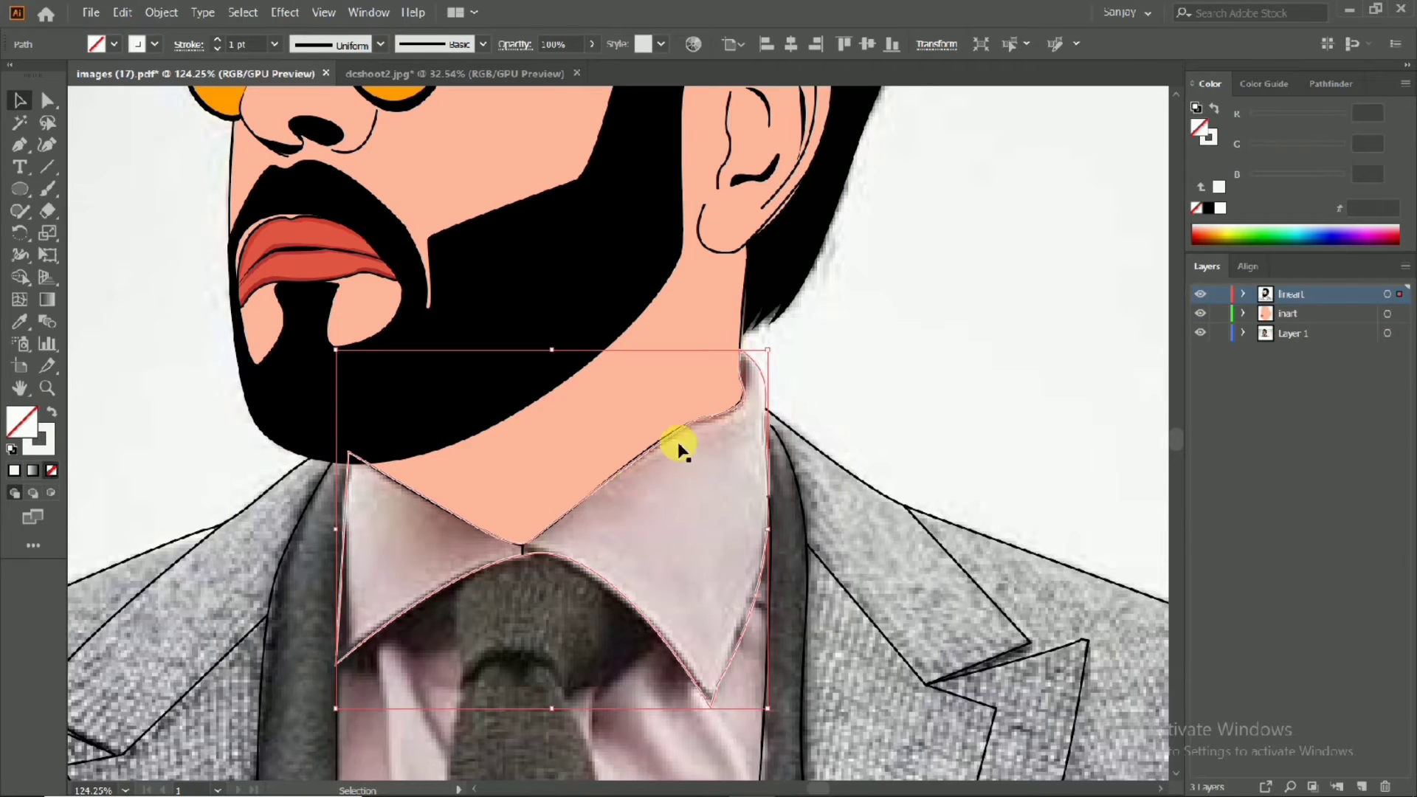
pyautogui.click(646, 452)
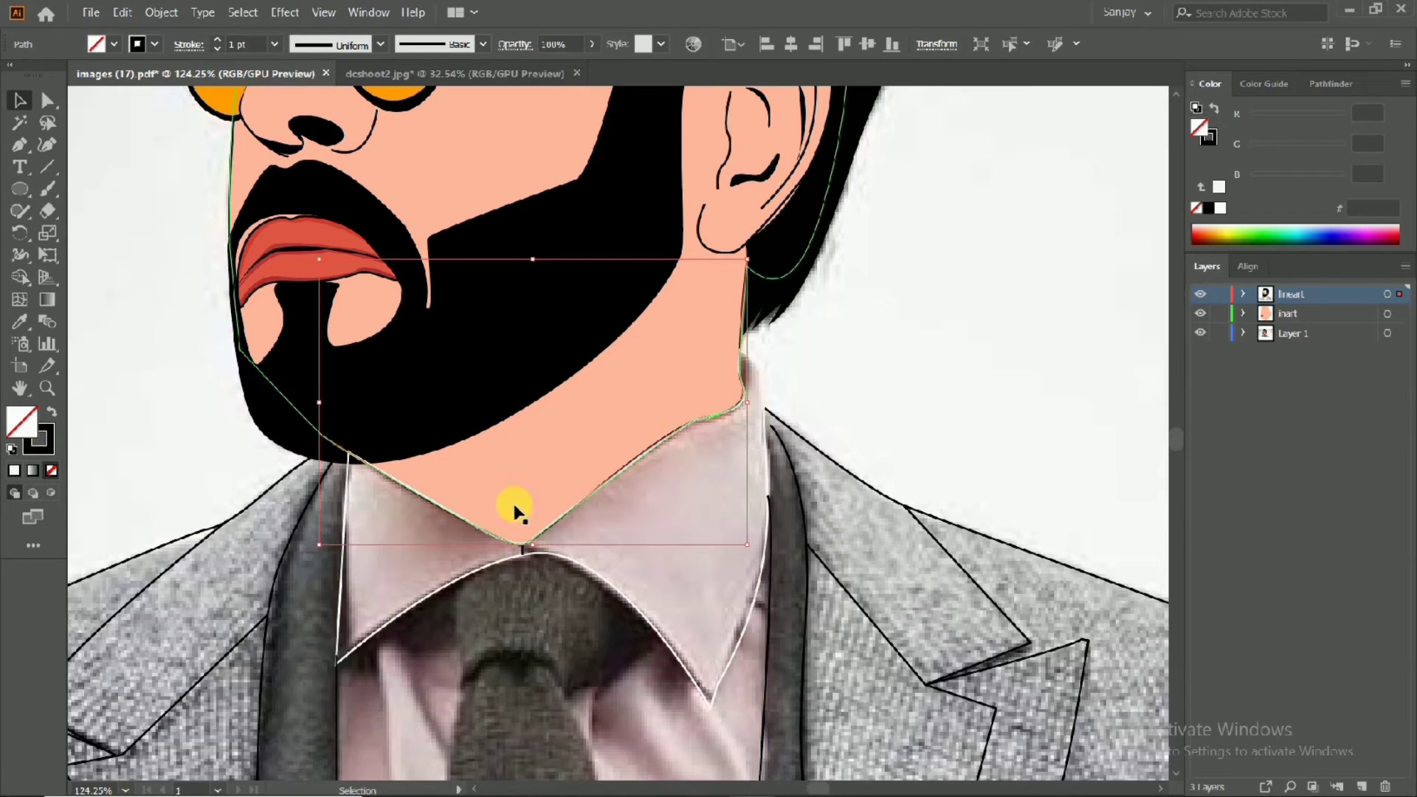
pyautogui.click(460, 361)
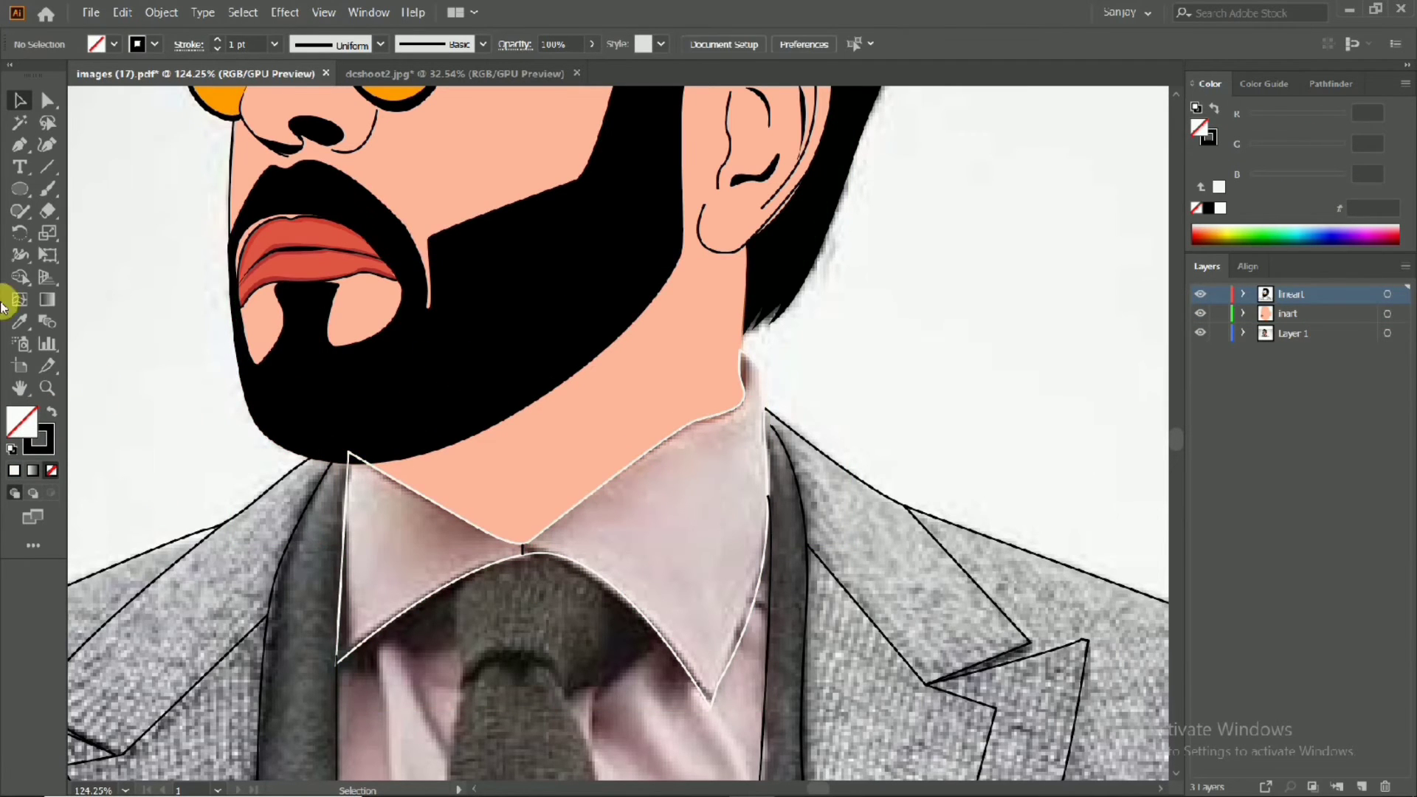
pyautogui.click(468, 522)
pyautogui.click(49, 412)
pyautogui.scroll(-3, 782, 517)
# - Pen-trace a closed outline up the dark lapel strip from the bottom edge
pyautogui.scroll(2, 790, 539)
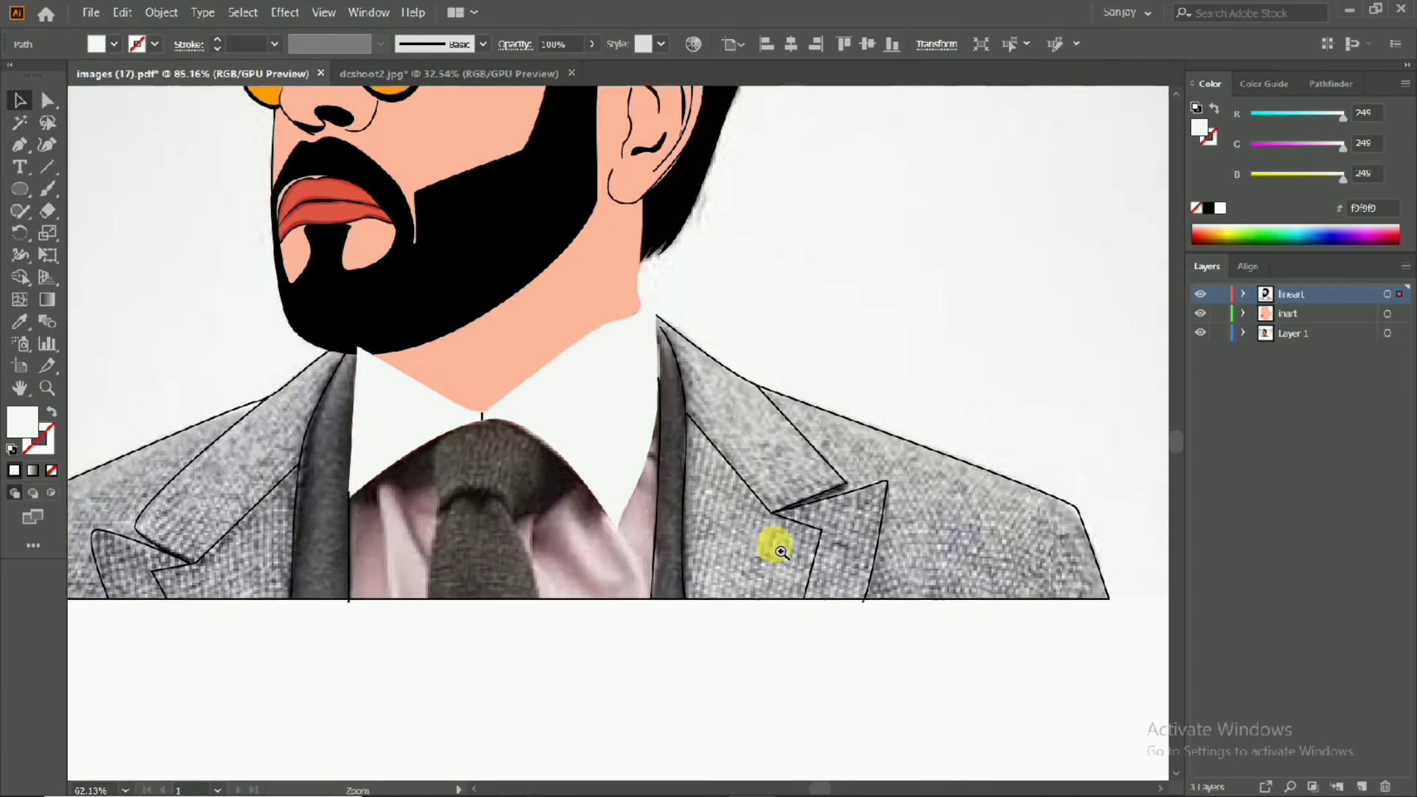
pyautogui.press('p')
pyautogui.scroll(2, 721, 386)
pyautogui.click(633, 659)
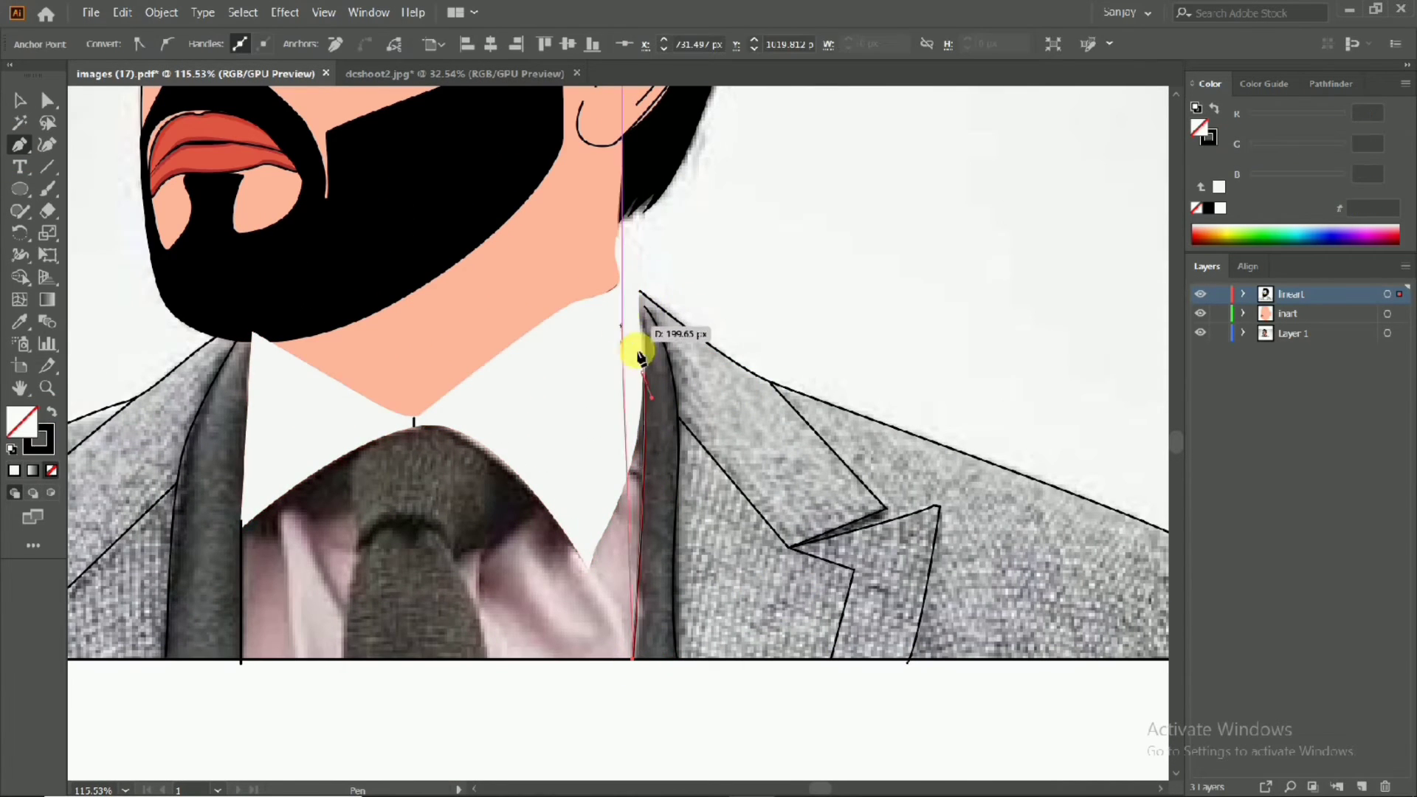
pyautogui.click(639, 302)
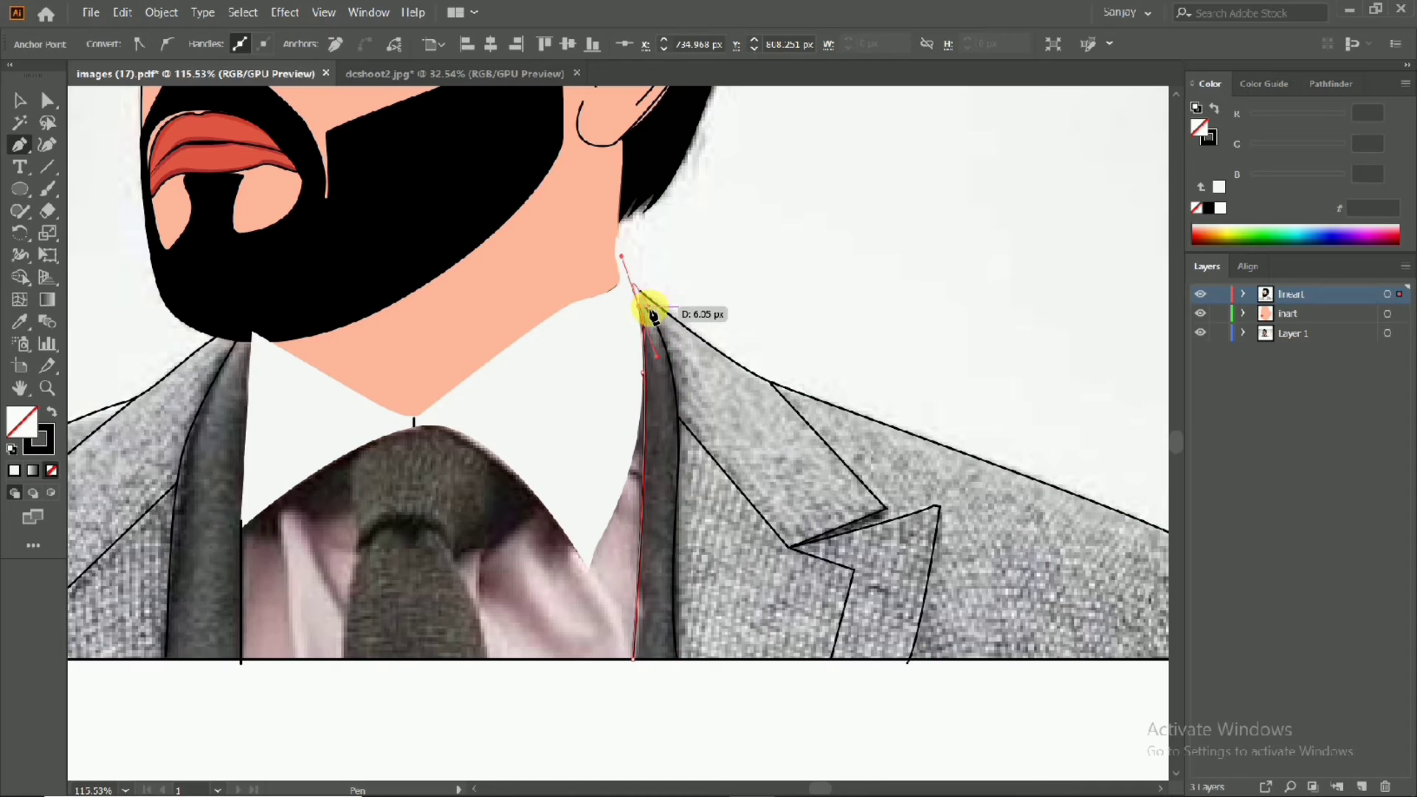
pyautogui.click(633, 659)
pyautogui.scroll(1, 721, 610)
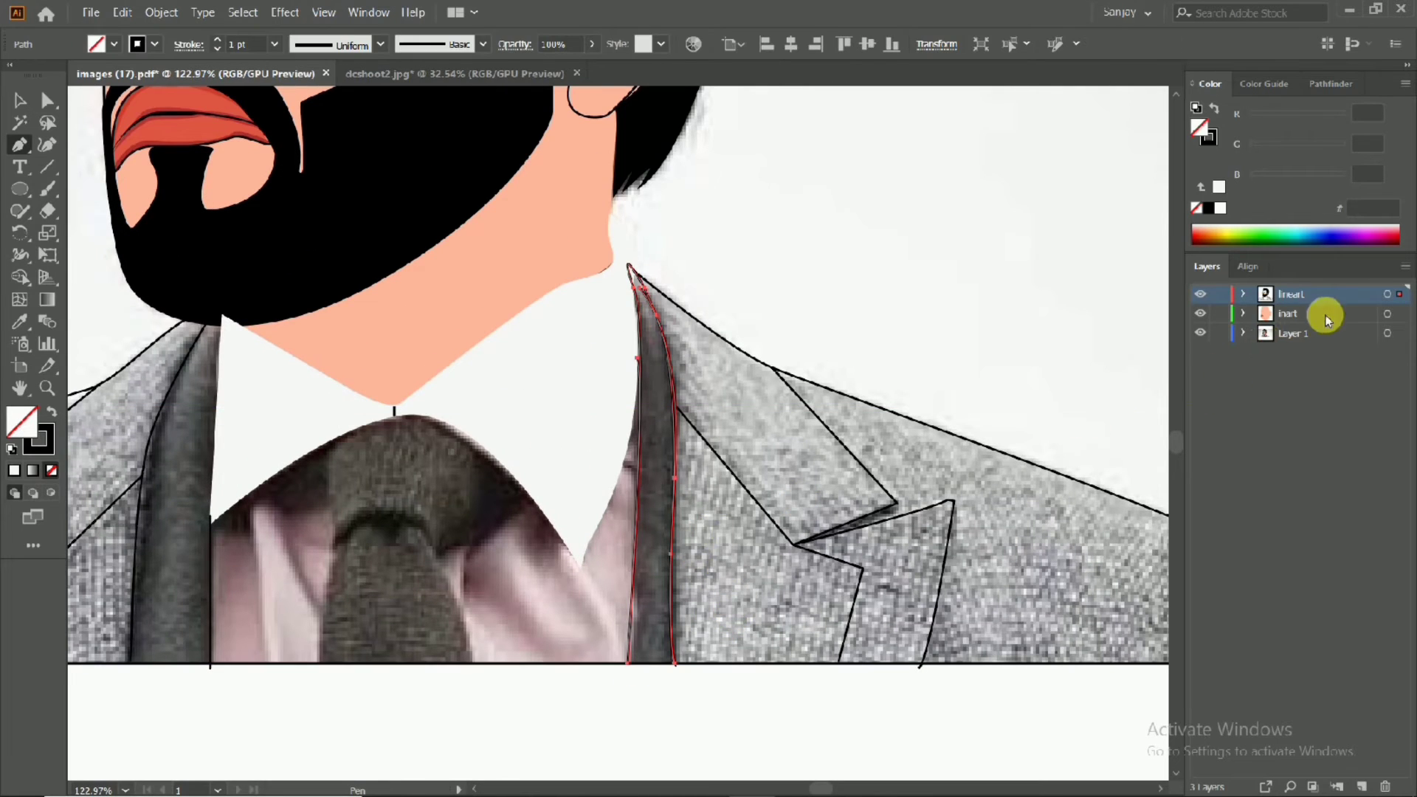
# - Make the collar white on the lineart layer, then start a new lapel outline on the inart layer
pyautogui.keyDown('ctrl'); pyautogui.click(727, 457); pyautogui.keyUp('ctrl')
pyautogui.keyDown('ctrl'); pyautogui.click(307, 411); pyautogui.keyUp('ctrl')
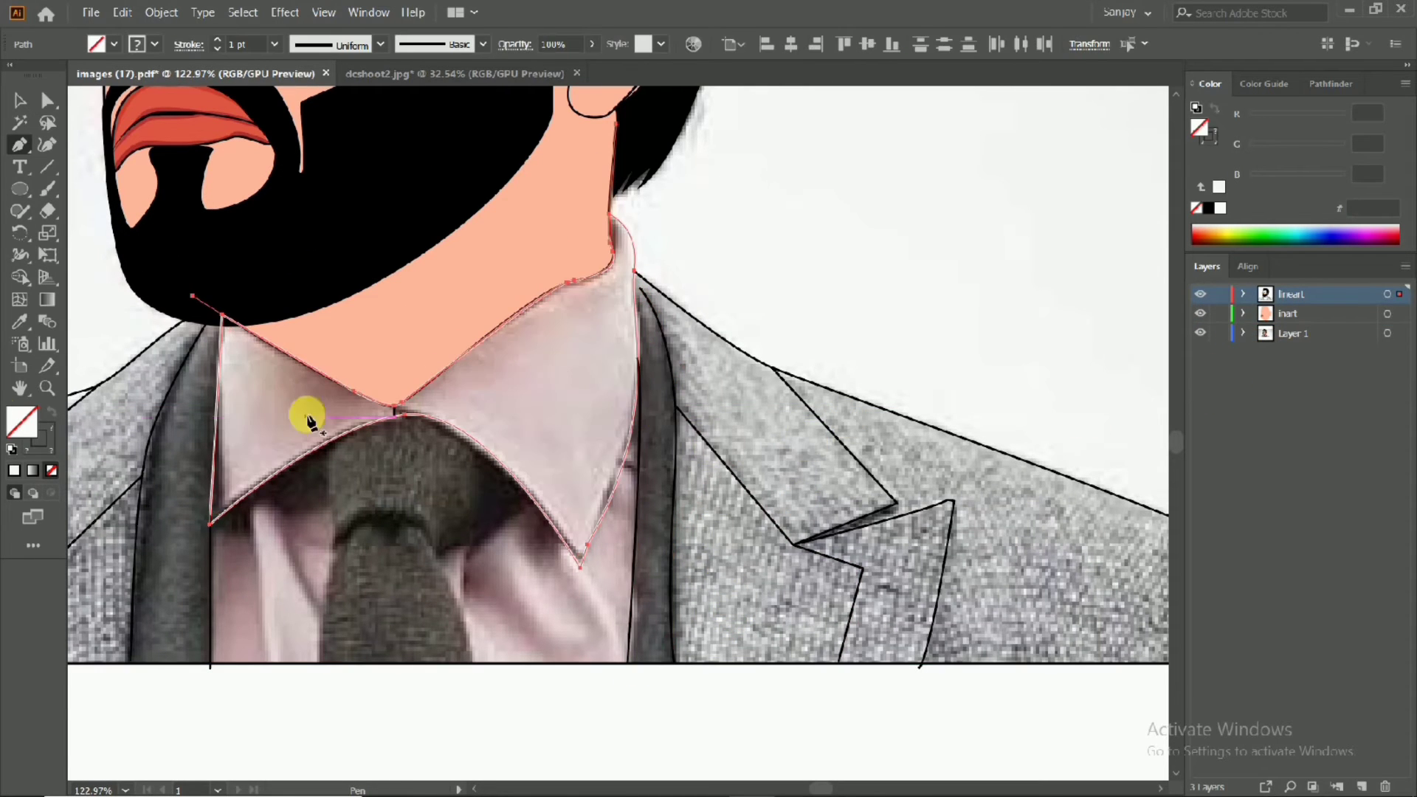
pyautogui.click(48, 408)
pyautogui.keyDown('ctrl'); pyautogui.click(542, 332); pyautogui.keyUp('ctrl')
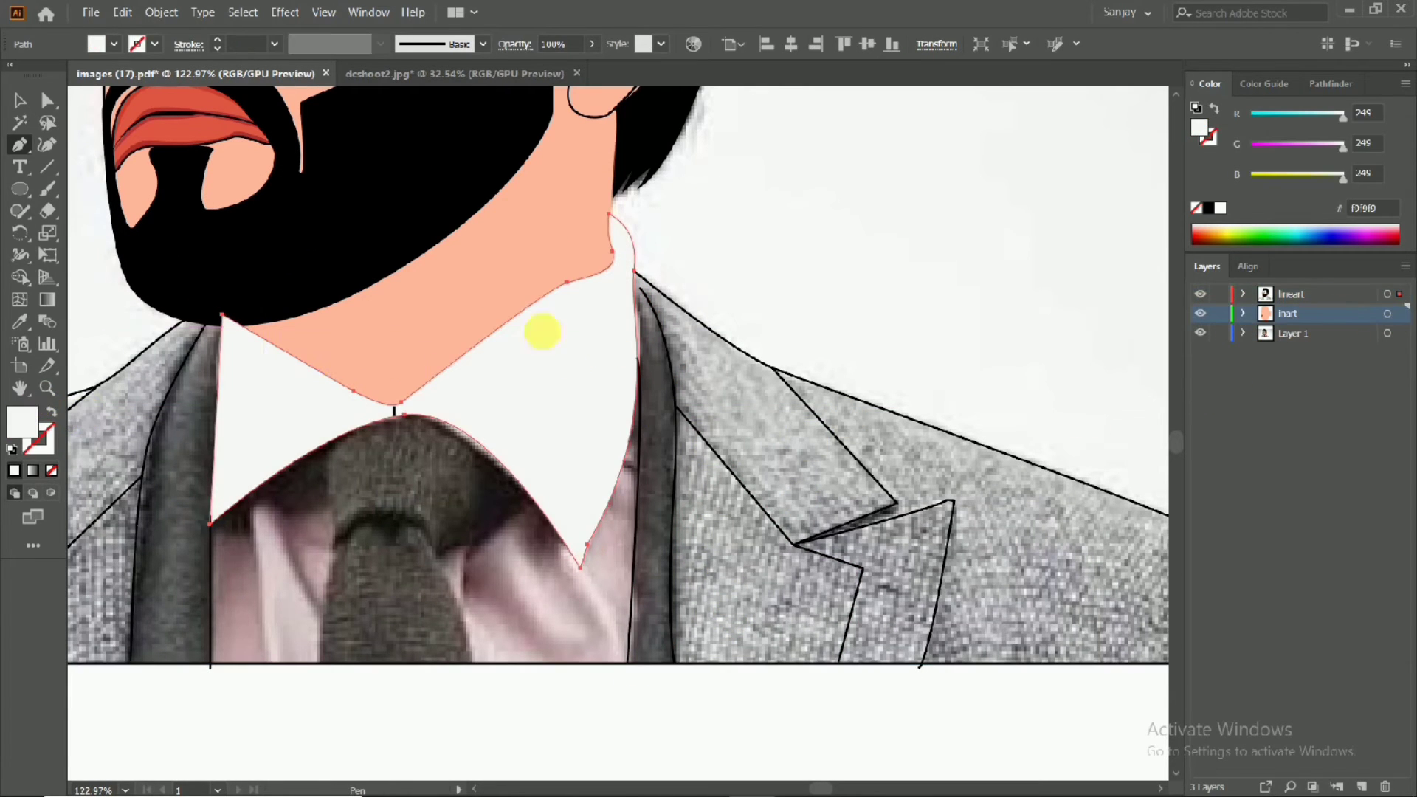
pyautogui.click(630, 663)
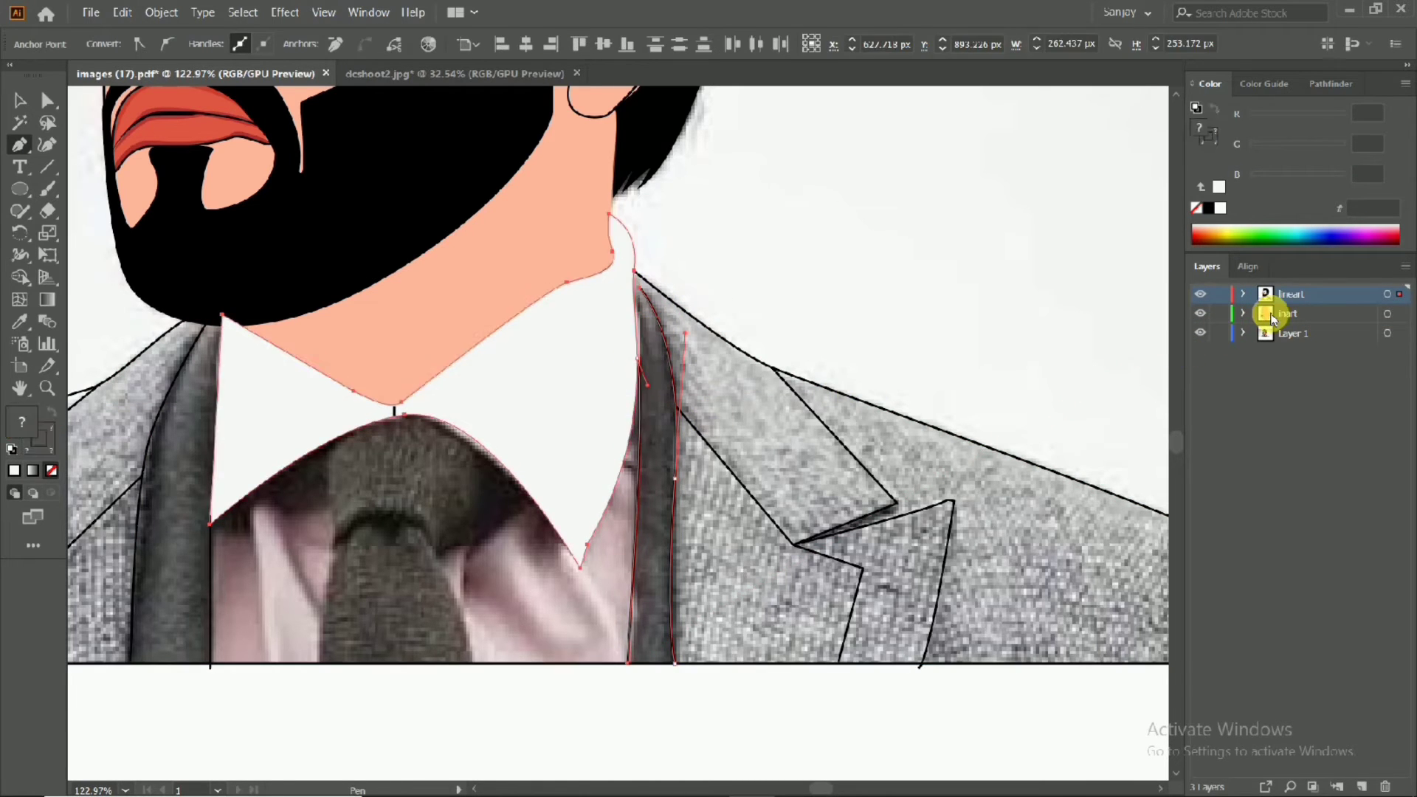
pyautogui.click(1265, 313)
pyautogui.click(629, 662)
pyautogui.click(19, 100)
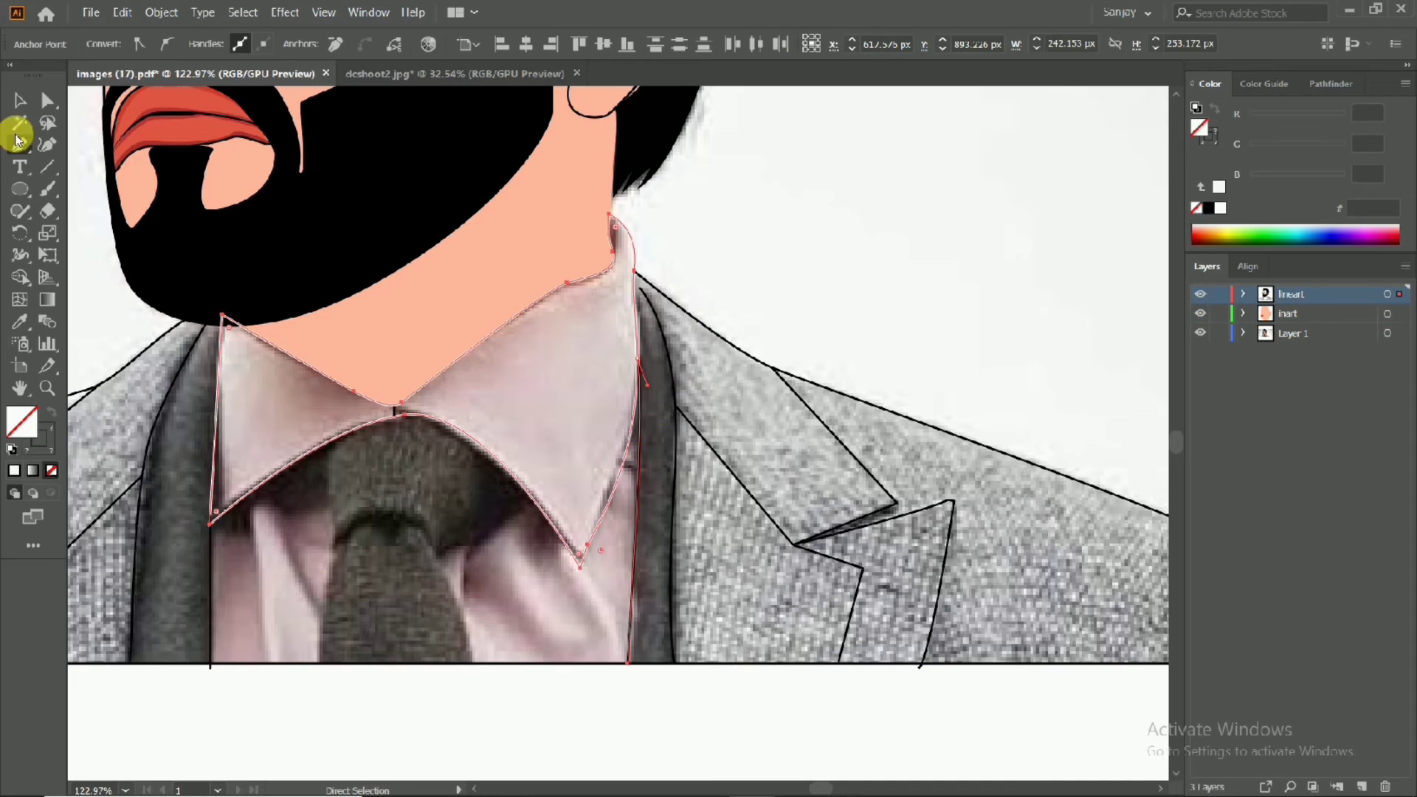
pyautogui.click(815, 266)
pyautogui.scroll(-3, 635, 398)
pyautogui.scroll(3, 634, 398)
# - Select the collar on the inart layer and swap its fill to solid white
pyautogui.click(1297, 317)
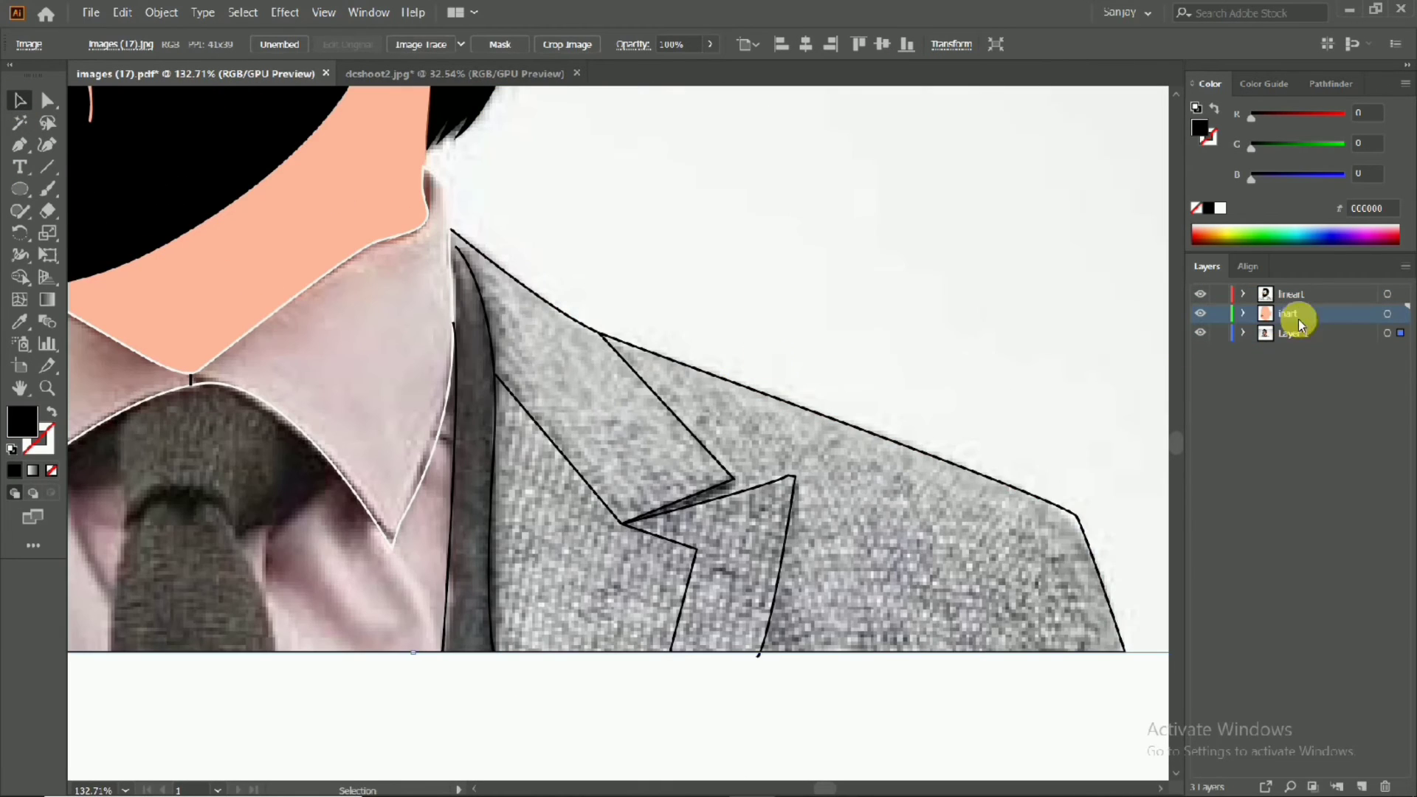
pyautogui.click(722, 391)
pyautogui.scroll(-4, 734, 379)
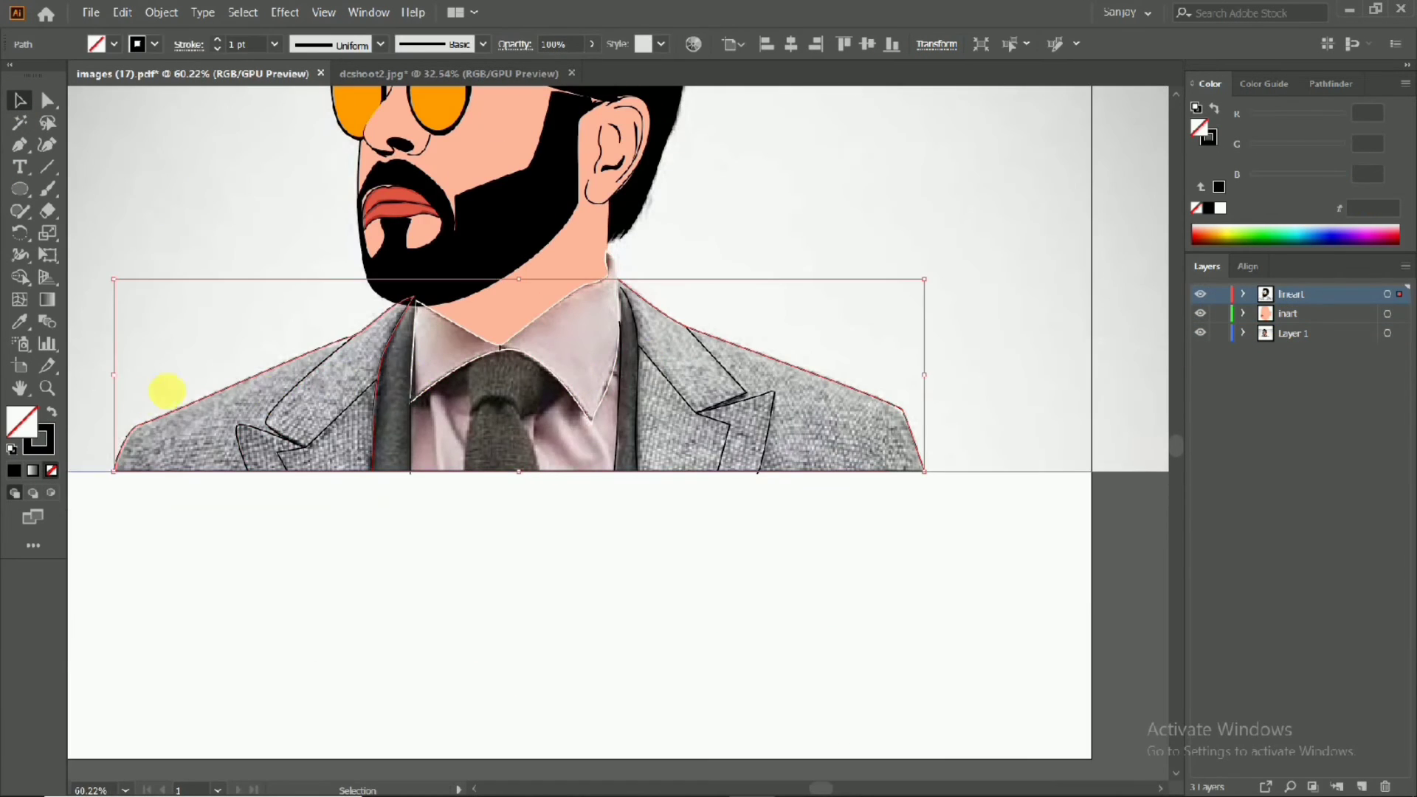
pyautogui.click(52, 415)
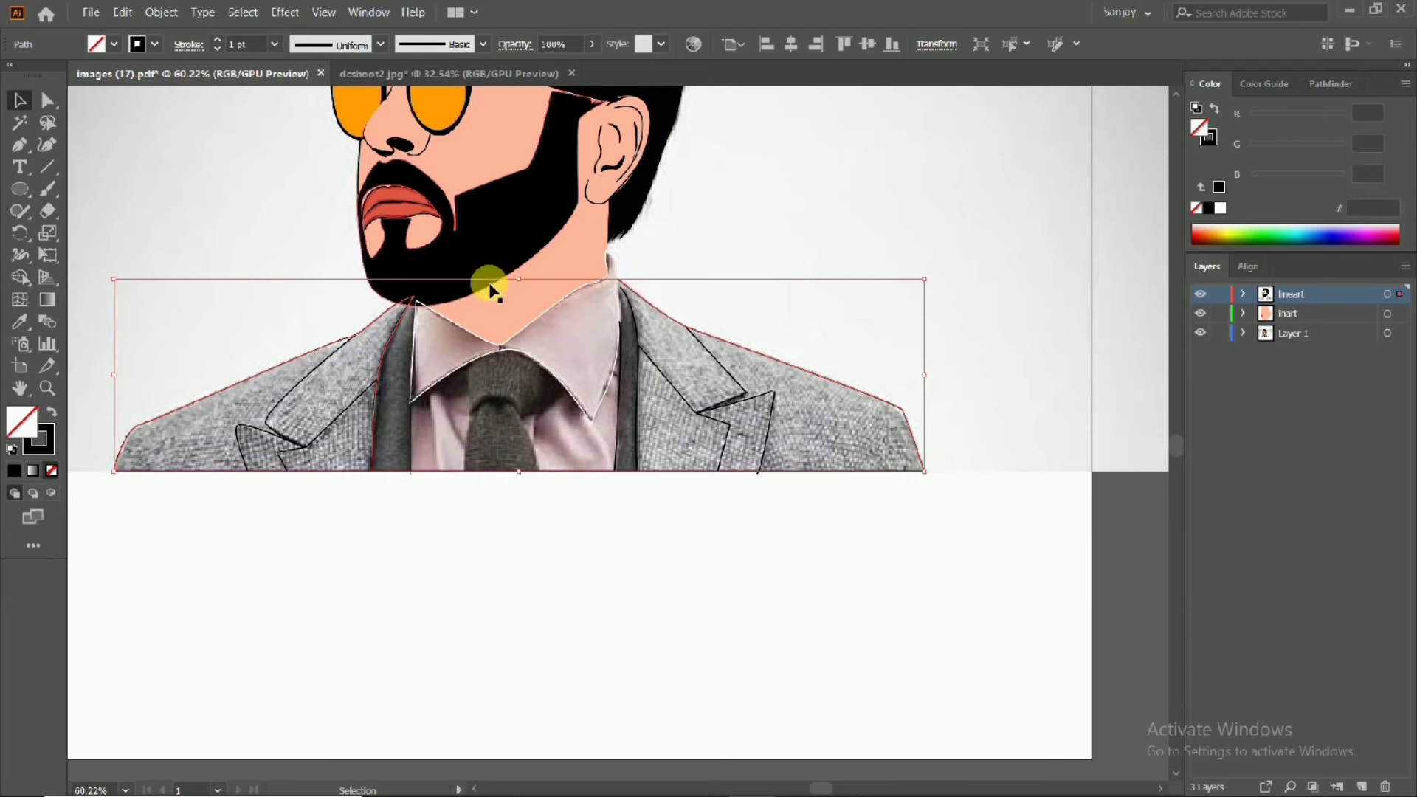
pyautogui.click(489, 288)
pyautogui.click(52, 411)
pyautogui.scroll(-1, 516, 369)
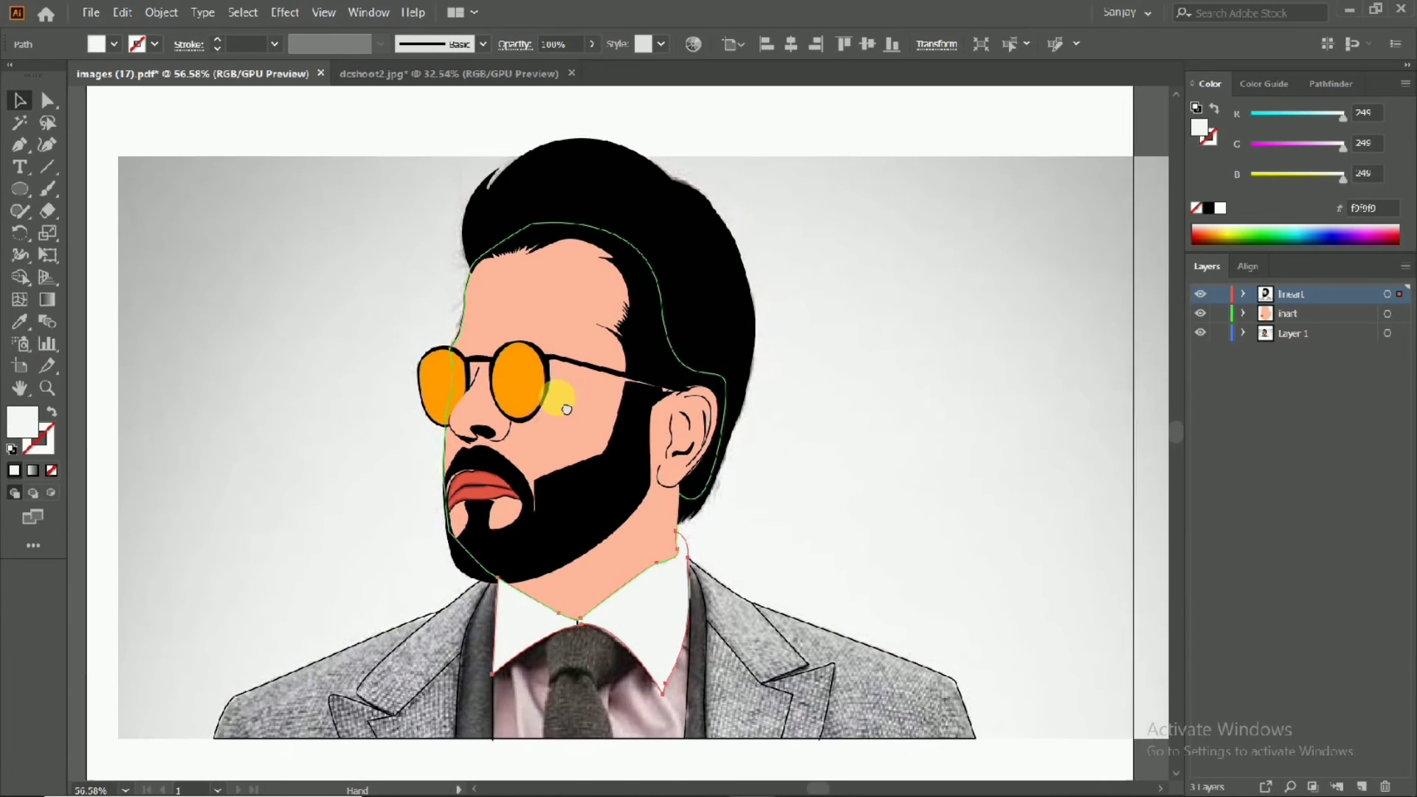
# - Toggle the reference photo layer off and on to check the line art
pyautogui.moveTo(664, 561); pyautogui.dragTo(574, 336)
pyautogui.click(1201, 333)
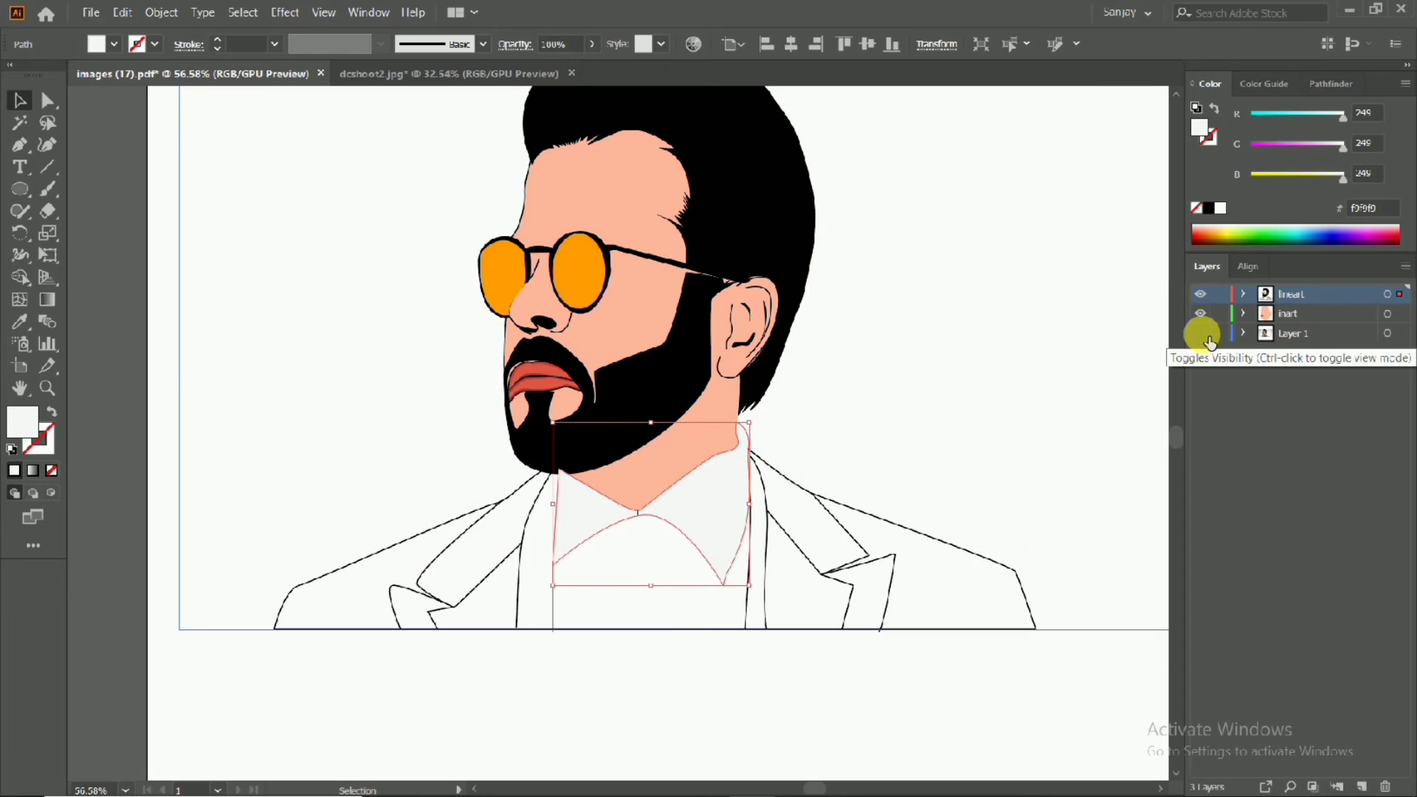
pyautogui.scroll(3, 531, 585)
pyautogui.click(20, 145)
# - Draw a lapel line from the chin down the jacket and select its anchors
pyautogui.click(554, 380)
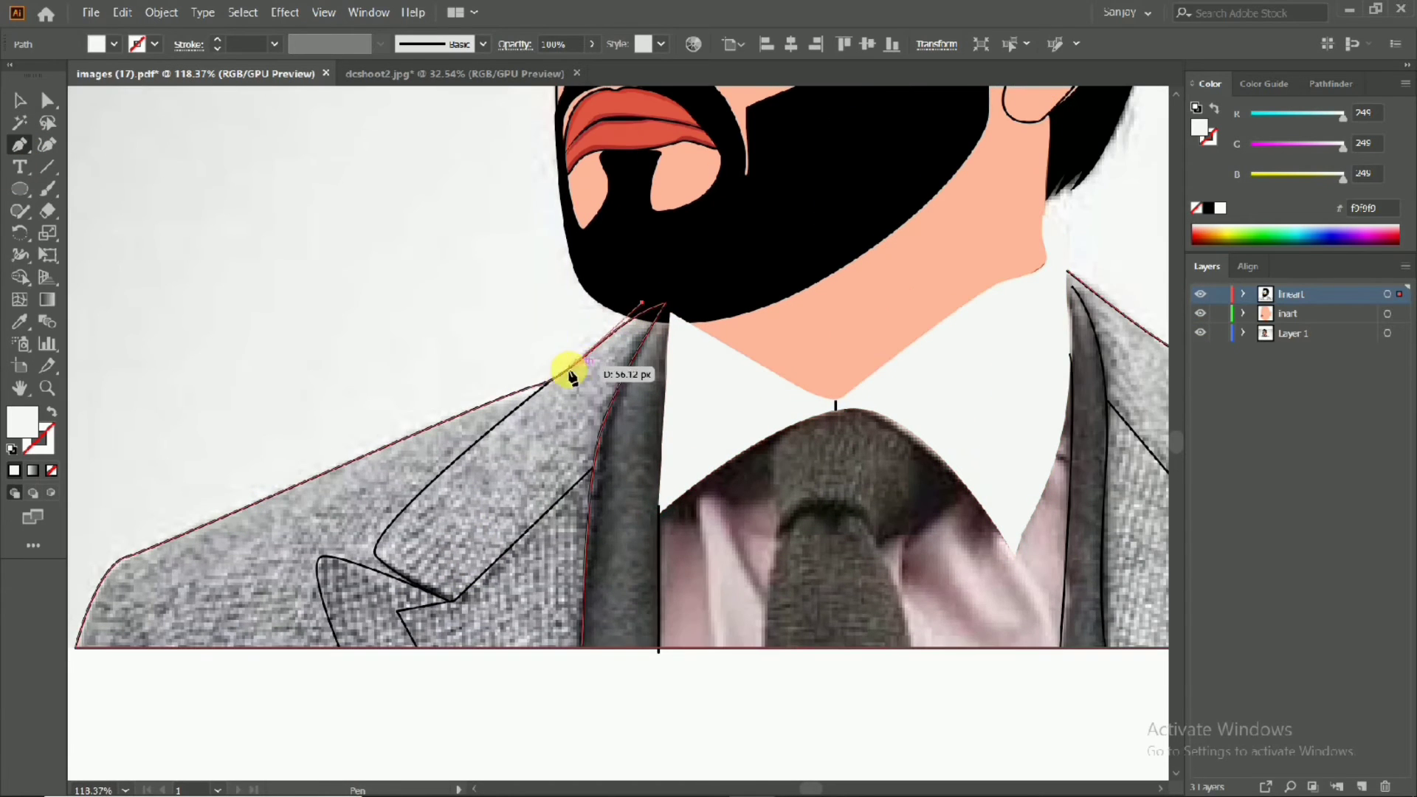
pyautogui.click(354, 535)
pyautogui.click(448, 599)
pyautogui.click(668, 313)
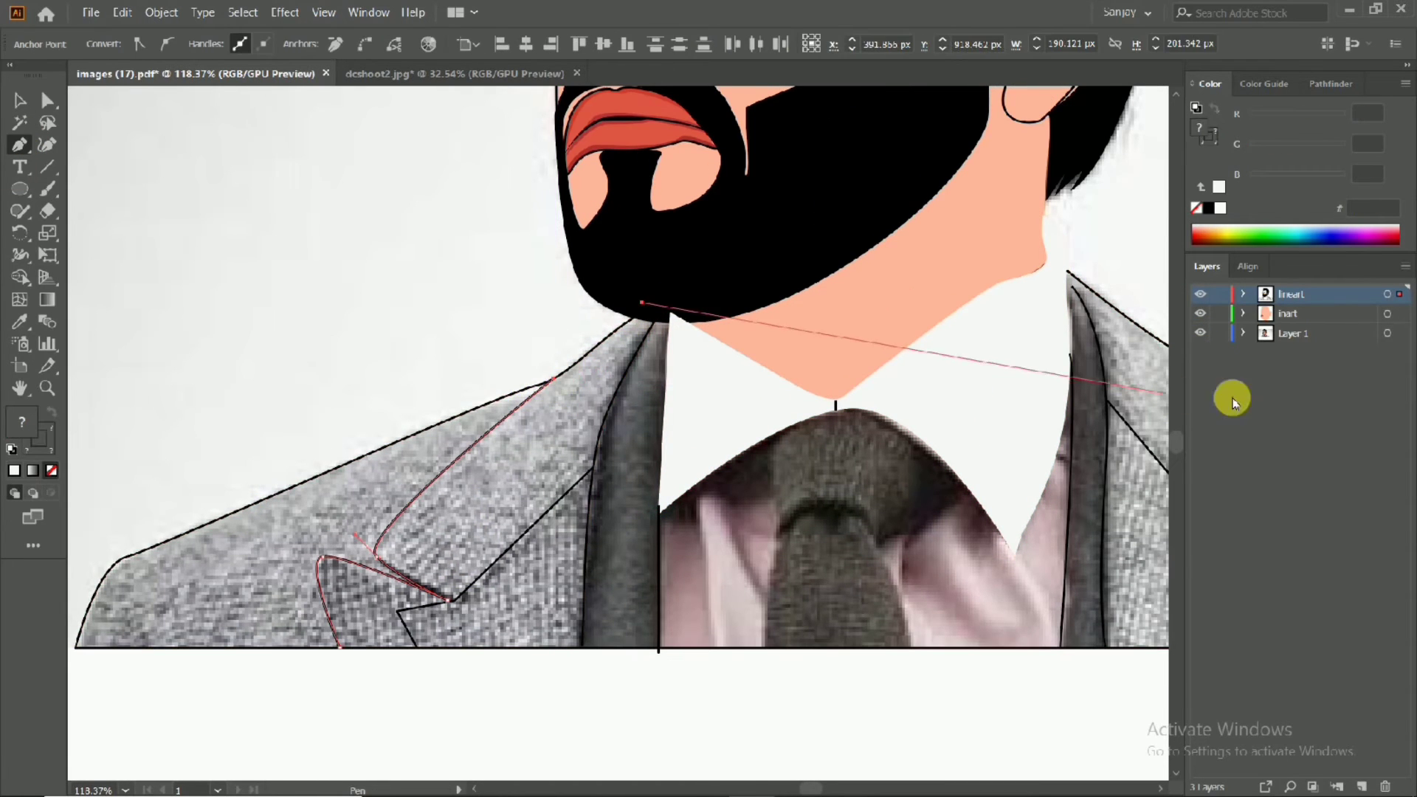
pyautogui.keyDown('ctrl'); pyautogui.click(591, 358); pyautogui.keyUp('ctrl')
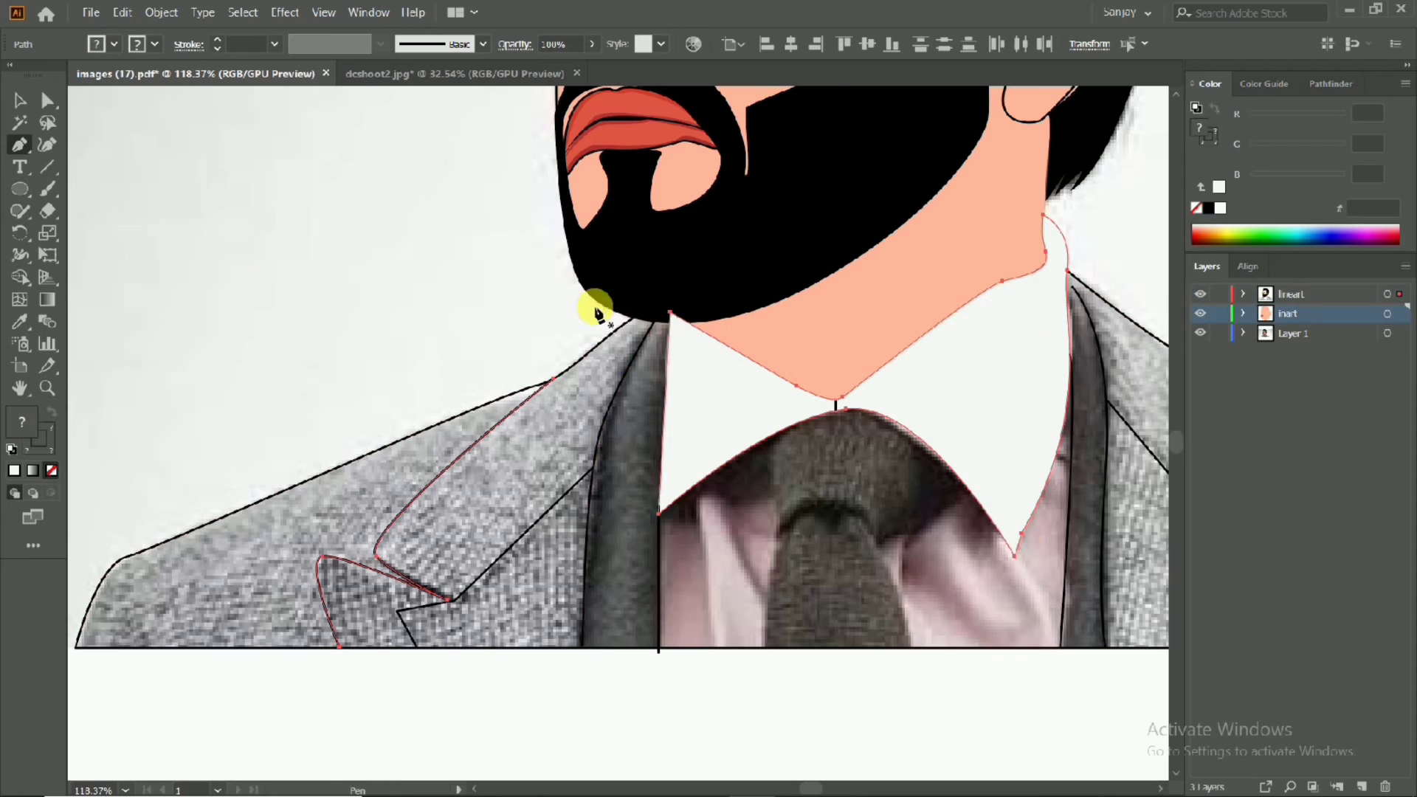
pyautogui.keyDown('ctrl'); pyautogui.click(565, 353); pyautogui.keyUp('ctrl')
pyautogui.keyDown('ctrl'); pyautogui.click(554, 380); pyautogui.keyUp('ctrl')
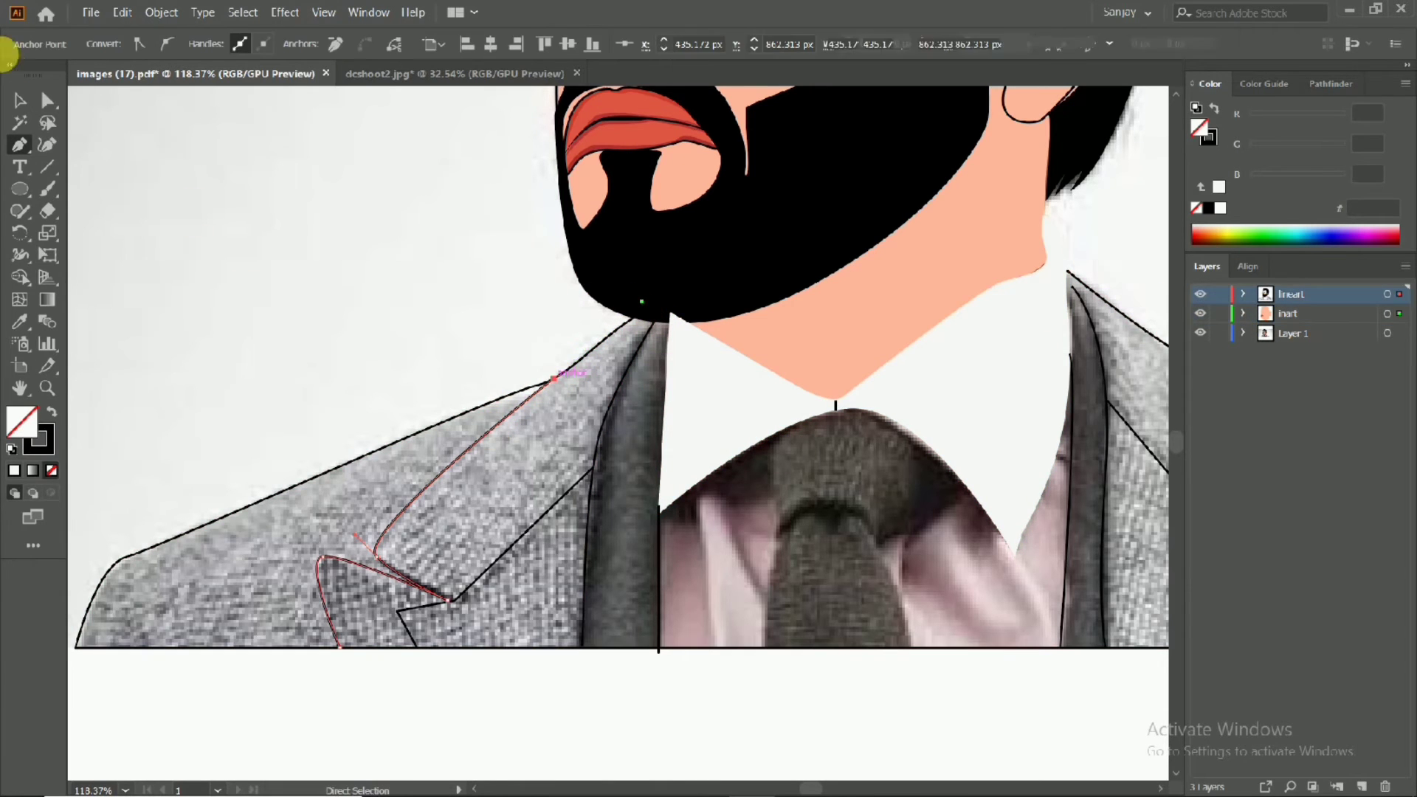
pyautogui.click(20, 100)
pyautogui.click(1217, 318)
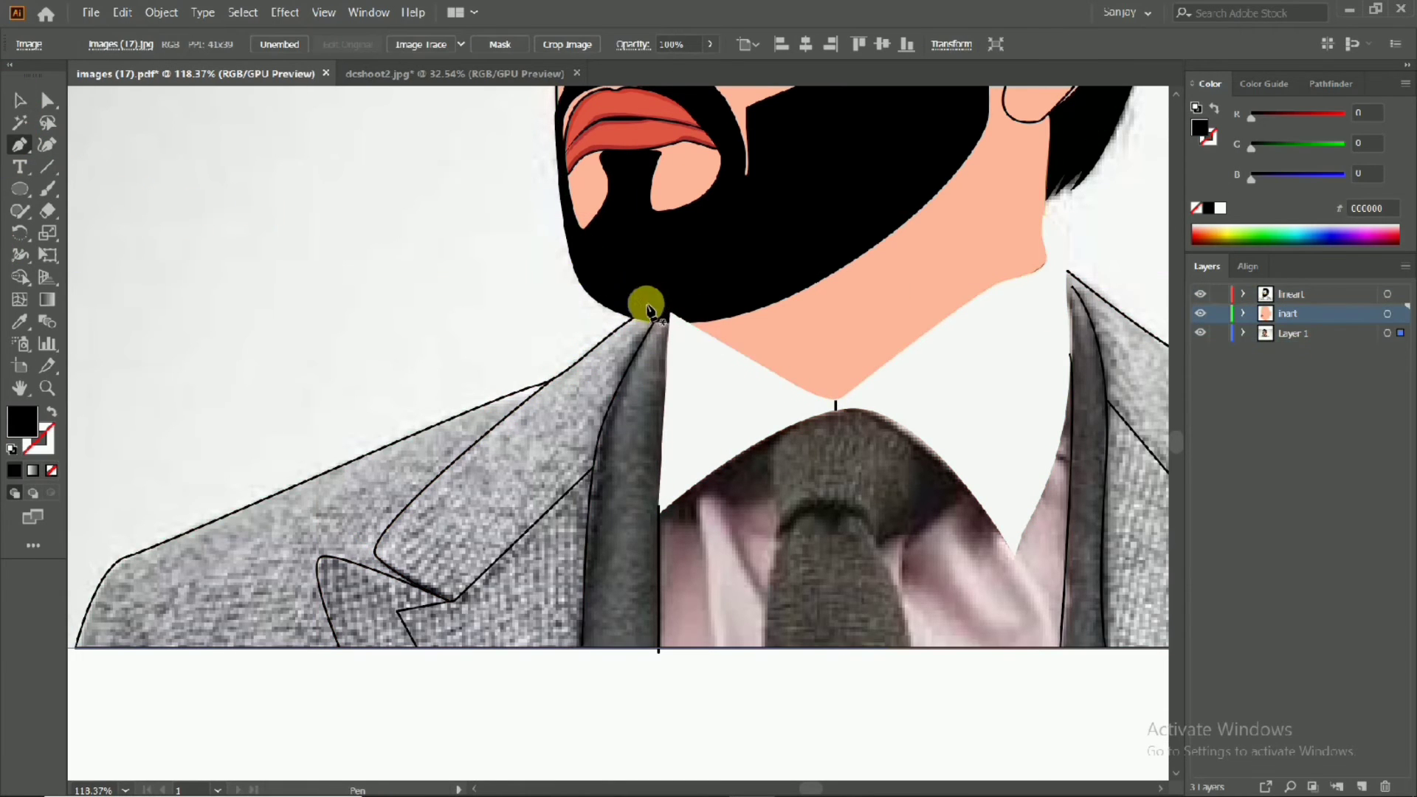
# - Trace the left jacket shoulder as a closed curved shape, adding the inner lapel path
pyautogui.moveTo(647, 310)
pyautogui.mouseDown()
pyautogui.moveTo(581, 373)
pyautogui.moveTo(550, 377)
pyautogui.mouseUp()
pyautogui.moveTo(319, 481); pyautogui.dragTo(285, 484)
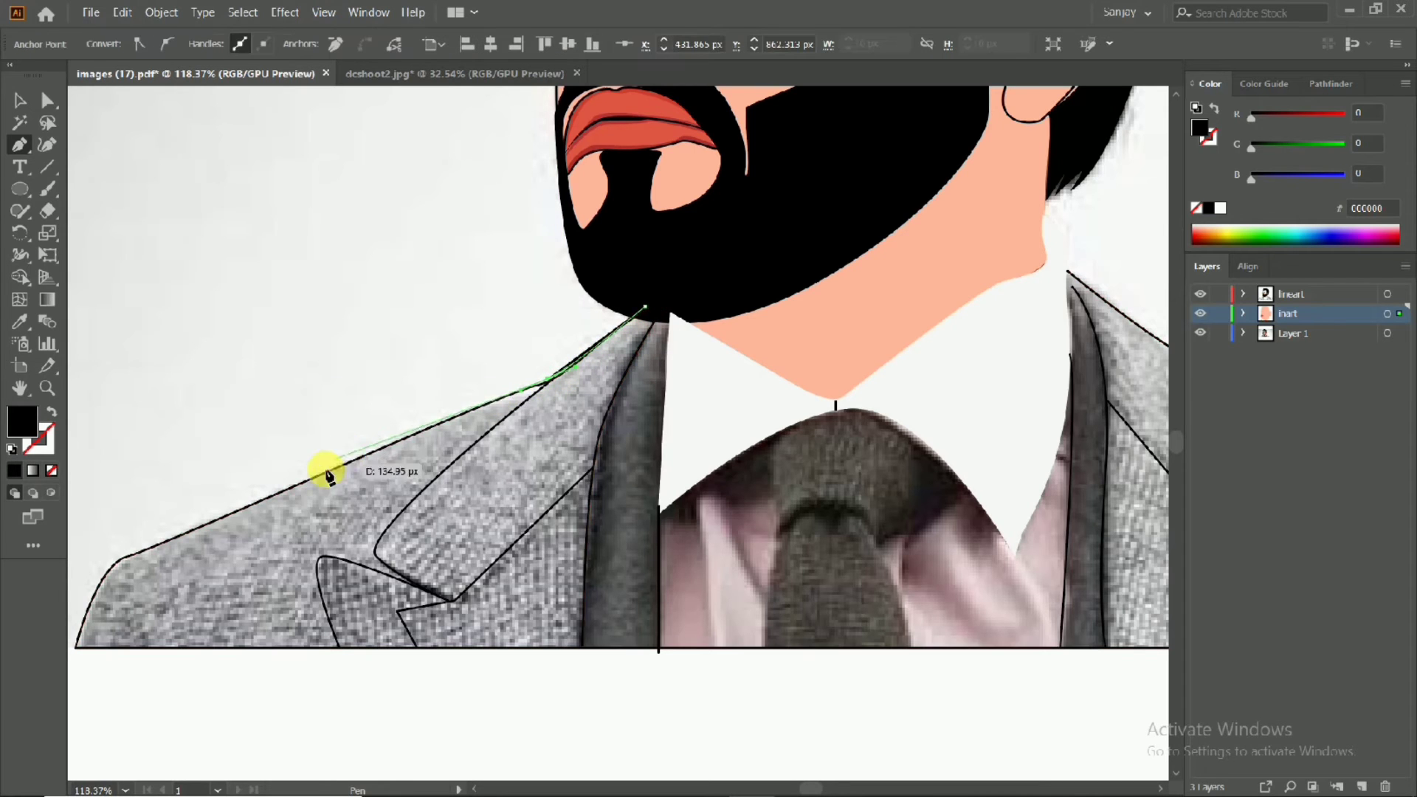
pyautogui.moveTo(382, 436)
pyautogui.mouseDown()
pyautogui.moveTo(375, 455)
pyautogui.moveTo(357, 452)
pyautogui.mouseUp()
pyautogui.moveTo(330, 522)
pyautogui.mouseDown()
pyautogui.moveTo(493, 540)
pyautogui.moveTo(686, 499)
pyautogui.mouseUp()
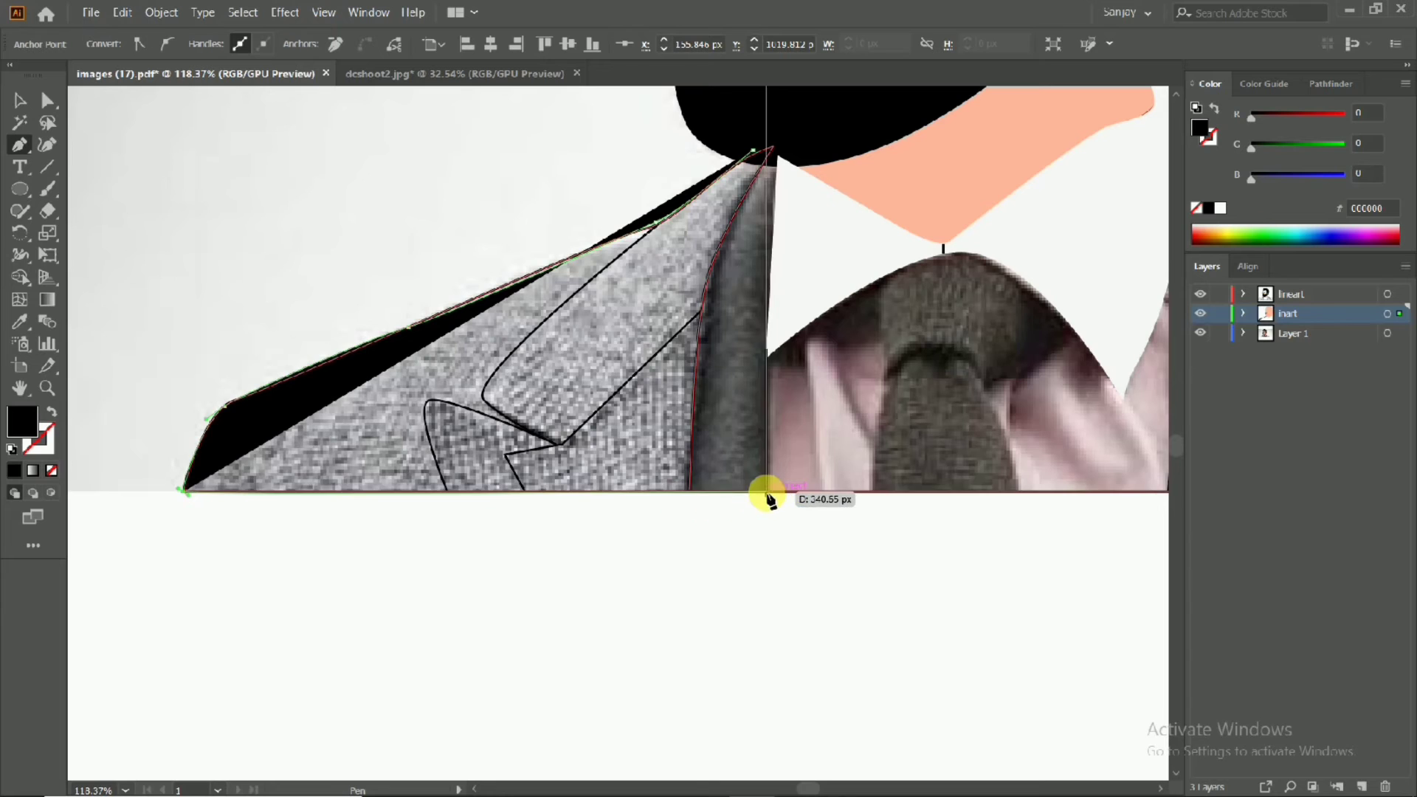
pyautogui.moveTo(753, 151); pyautogui.dragTo(771, 188)
pyautogui.scroll(3, 839, 89)
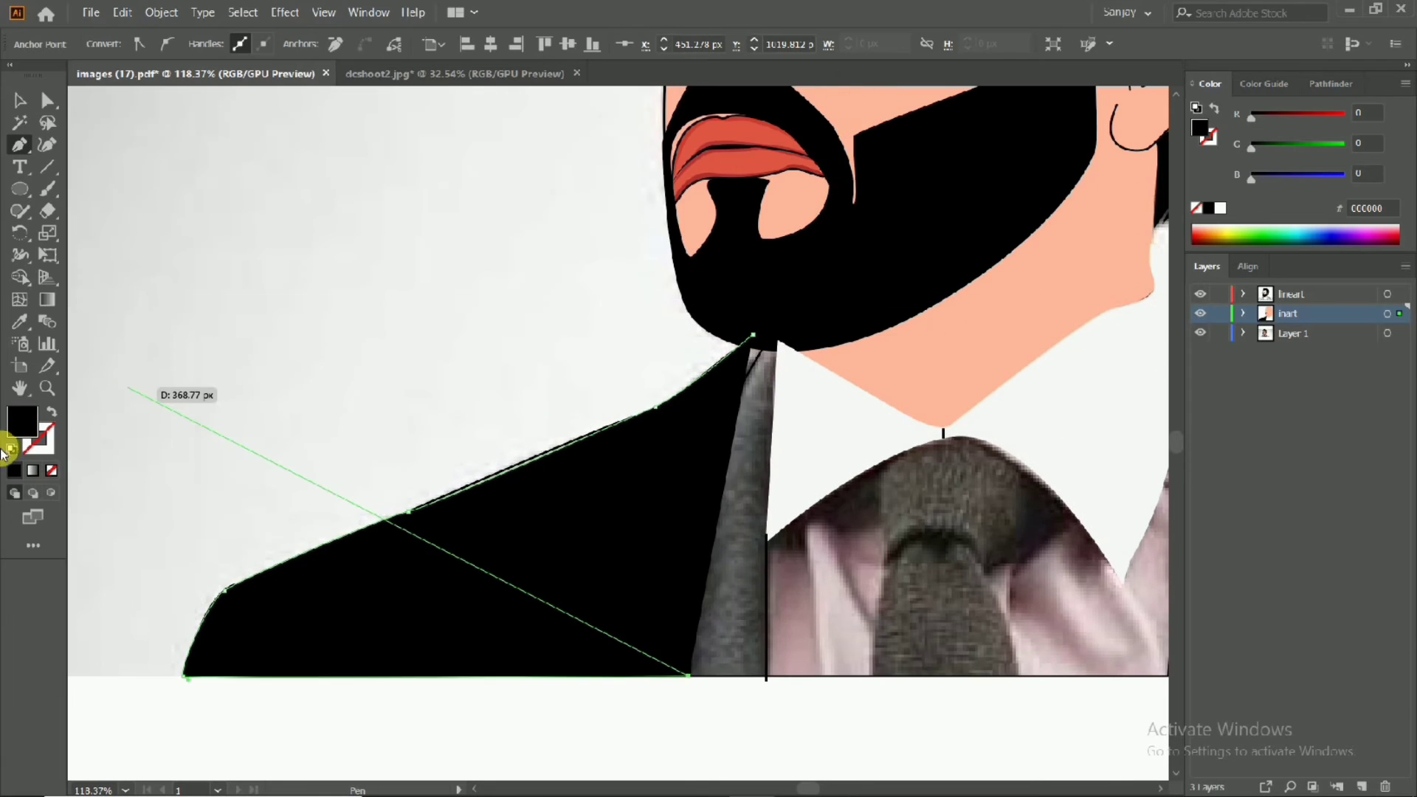
pyautogui.hotkey('shift', 'x')
pyautogui.click(772, 334)
pyautogui.click(716, 442)
pyautogui.click(781, 316)
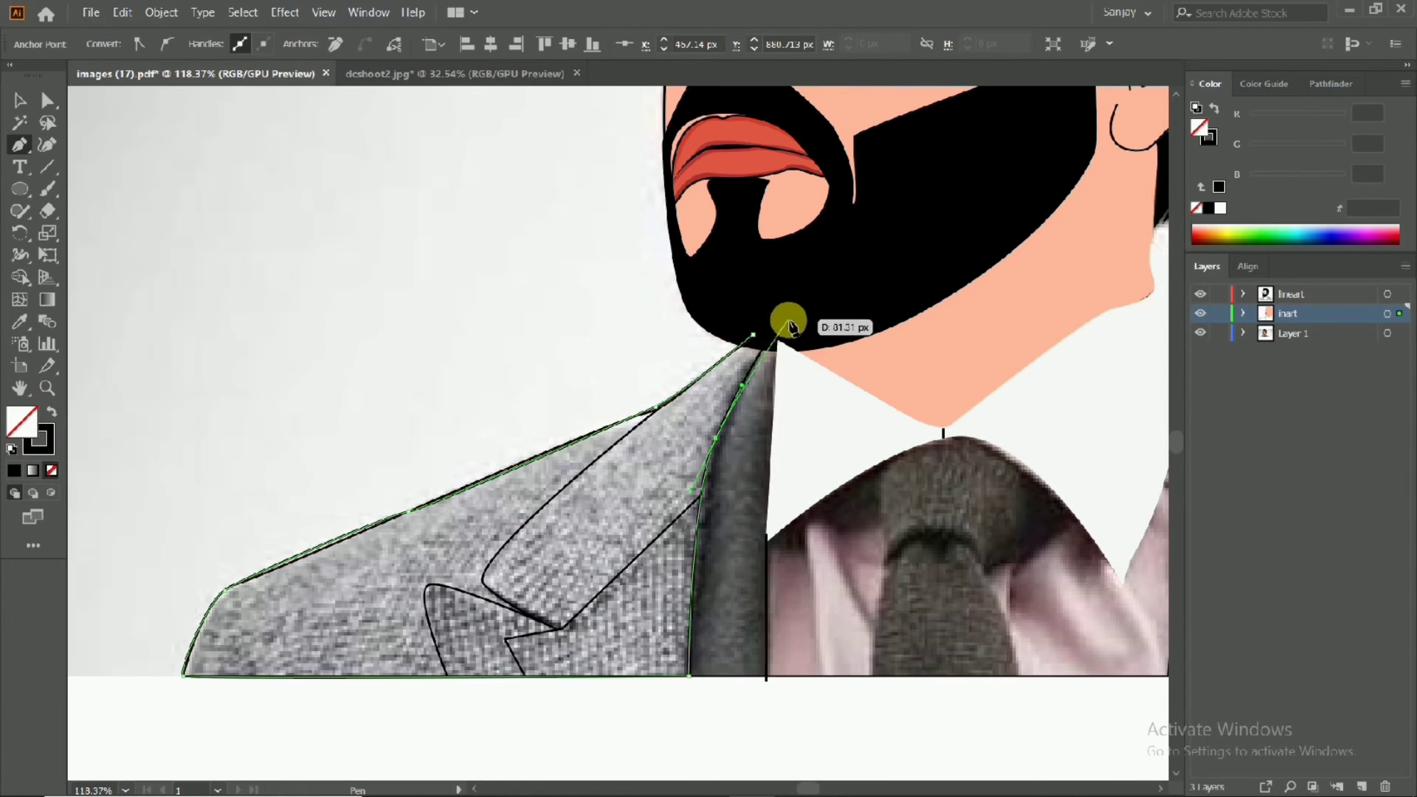
# - Fill the left shoulder shape with dark navy blue 003051
pyautogui.click(50, 411)
pyautogui.click(51, 411)
pyautogui.doubleClick(22, 420)
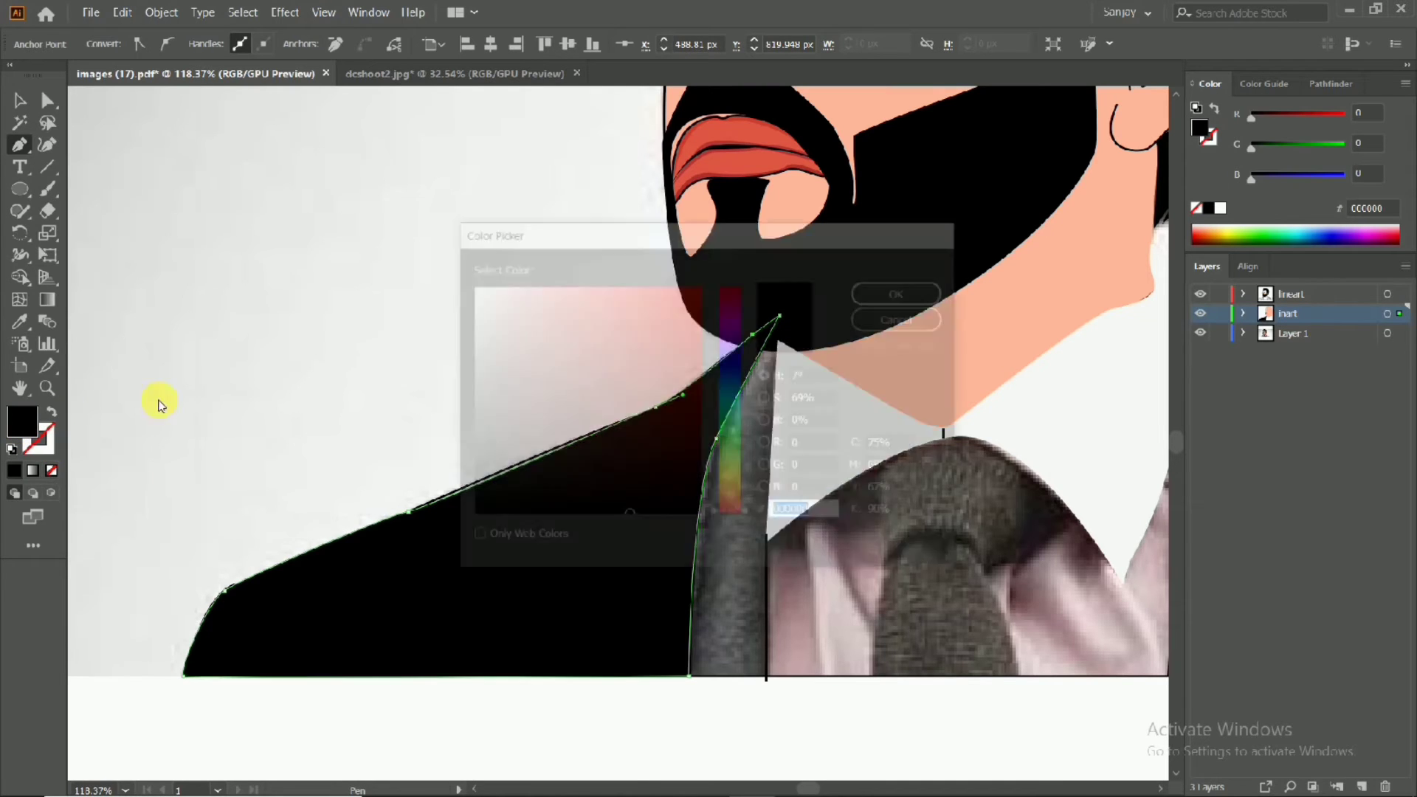
pyautogui.moveTo(747, 417); pyautogui.dragTo(743, 357)
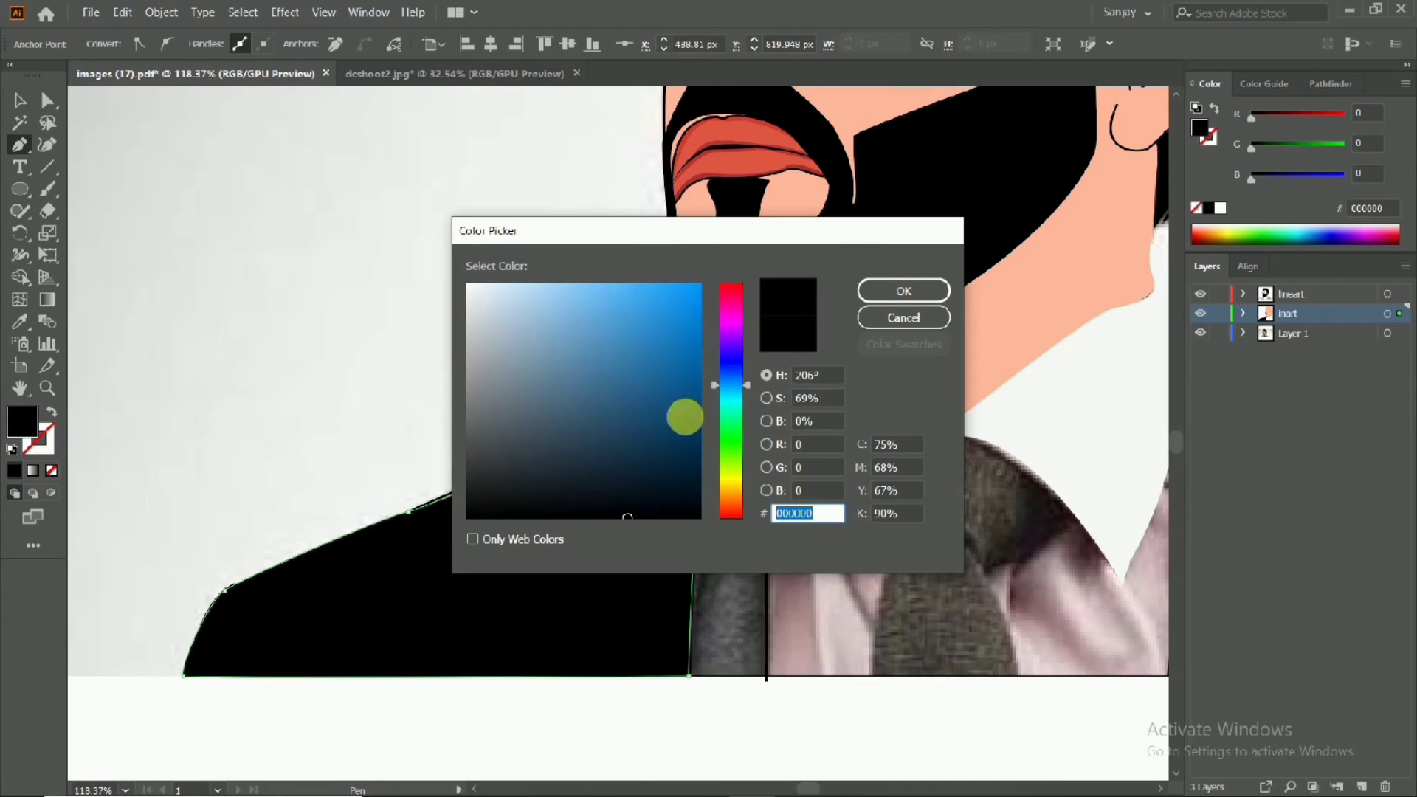
pyautogui.click(699, 443)
pyautogui.click(886, 291)
pyautogui.click(20, 99)
pyautogui.click(591, 380)
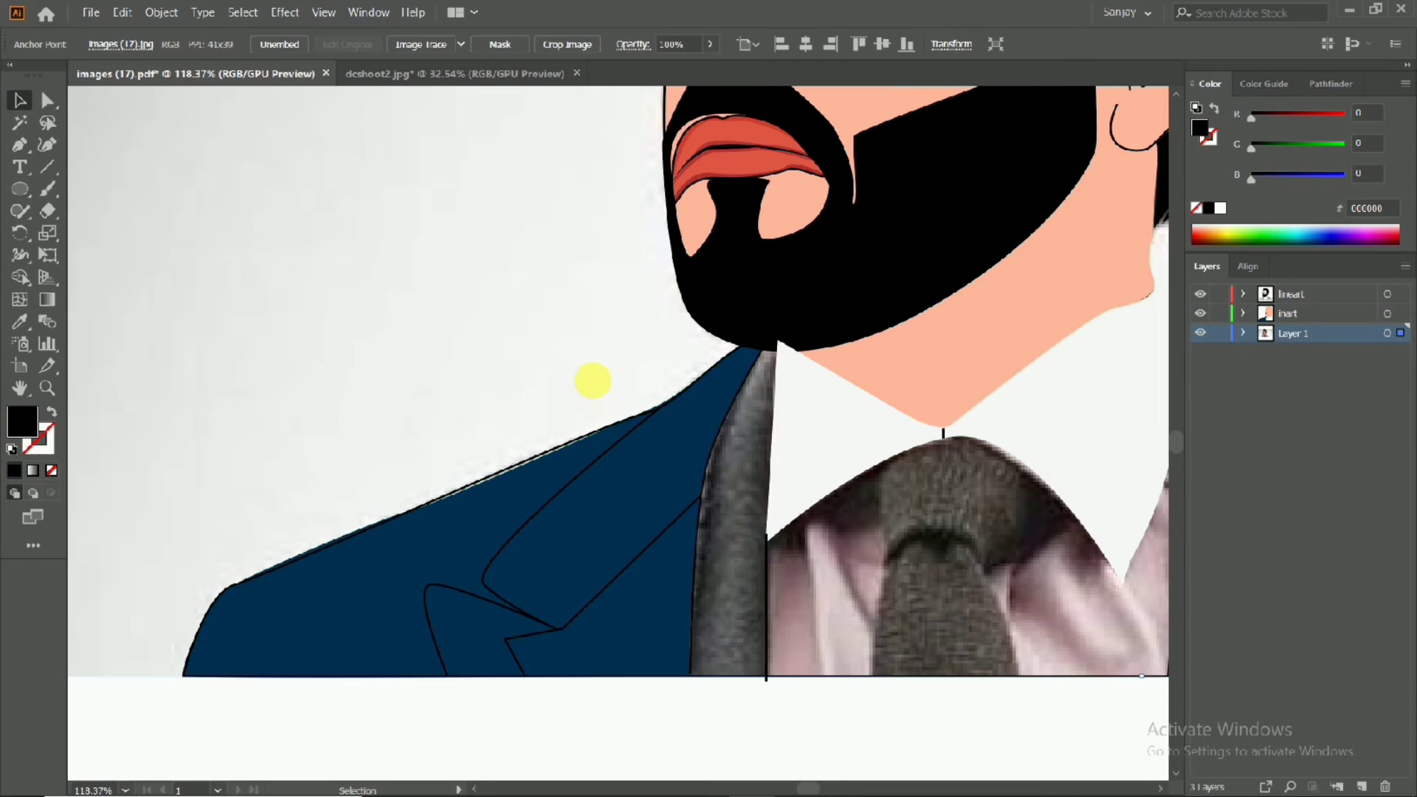
pyautogui.scroll(-5, 592, 380)
# - On the inart layer, Pen-trace a narrow lapel strip running down from the chin
pyautogui.scroll(5, 442, 459)
pyautogui.click(19, 144)
pyautogui.scroll(1, 468, 433)
pyautogui.click(1255, 314)
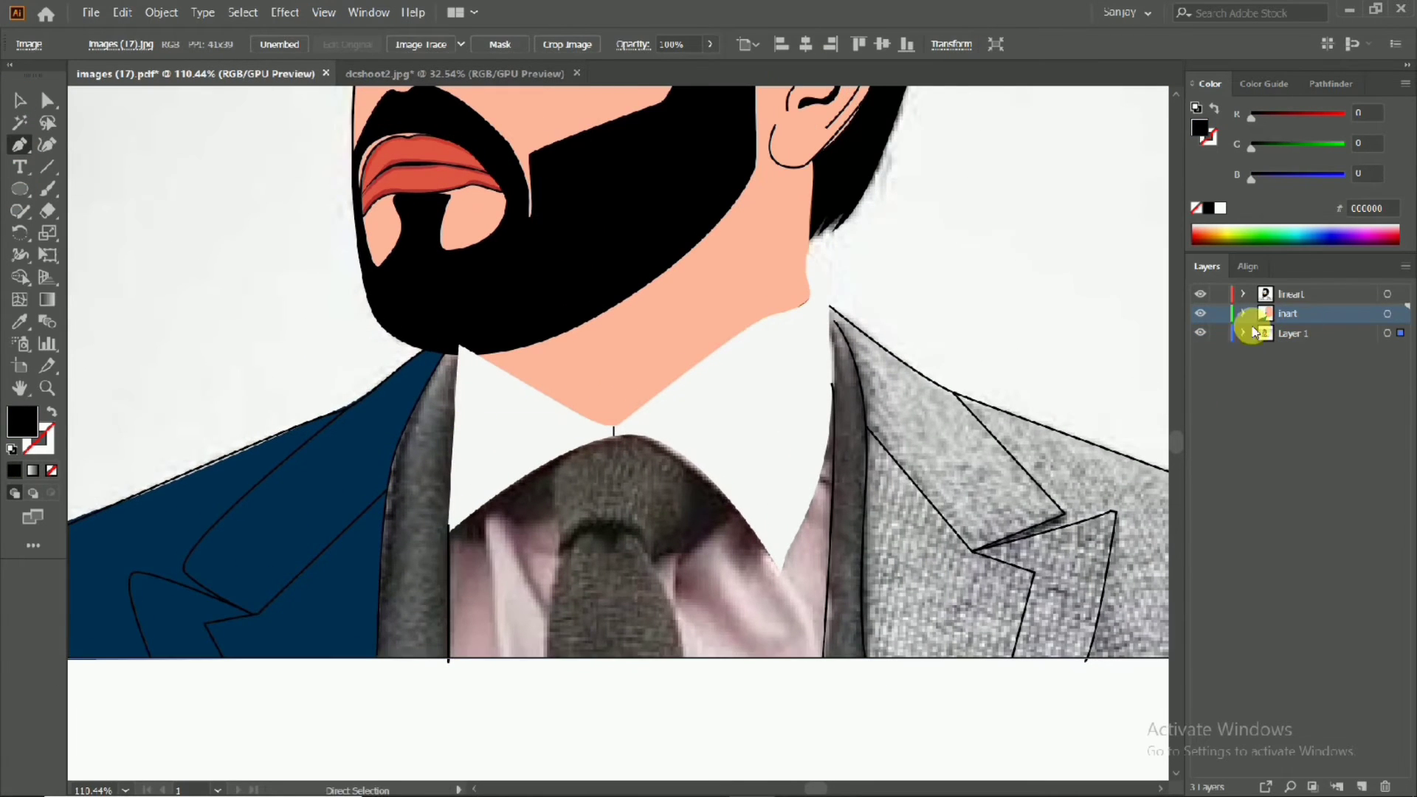
pyautogui.click(461, 331)
pyautogui.moveTo(448, 670); pyautogui.dragTo(451, 679)
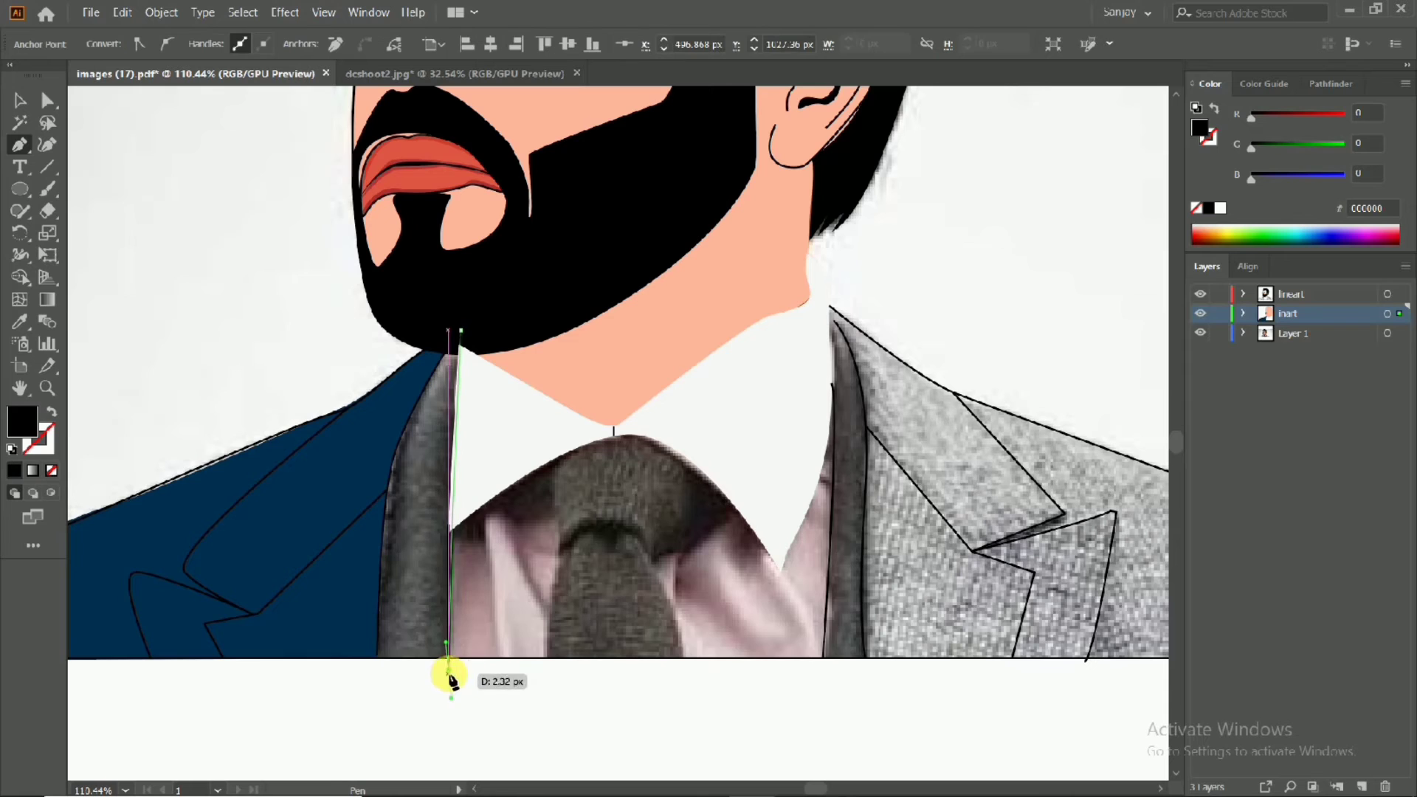
pyautogui.click(376, 657)
pyautogui.moveTo(398, 439); pyautogui.dragTo(414, 412)
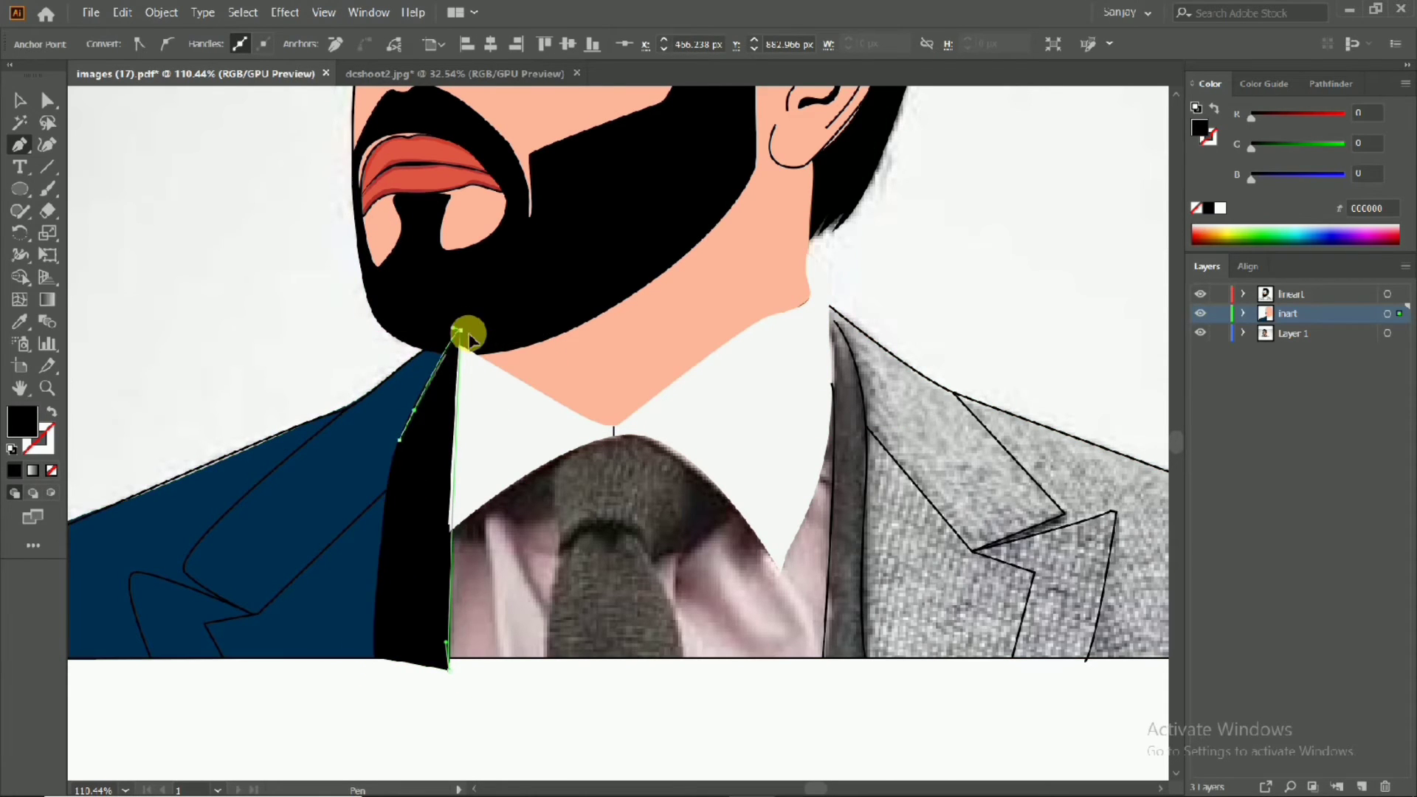
# - Sample the jacket's dark blue with the Eyedropper and lighten it for the strip
pyautogui.doubleClick(22, 421)
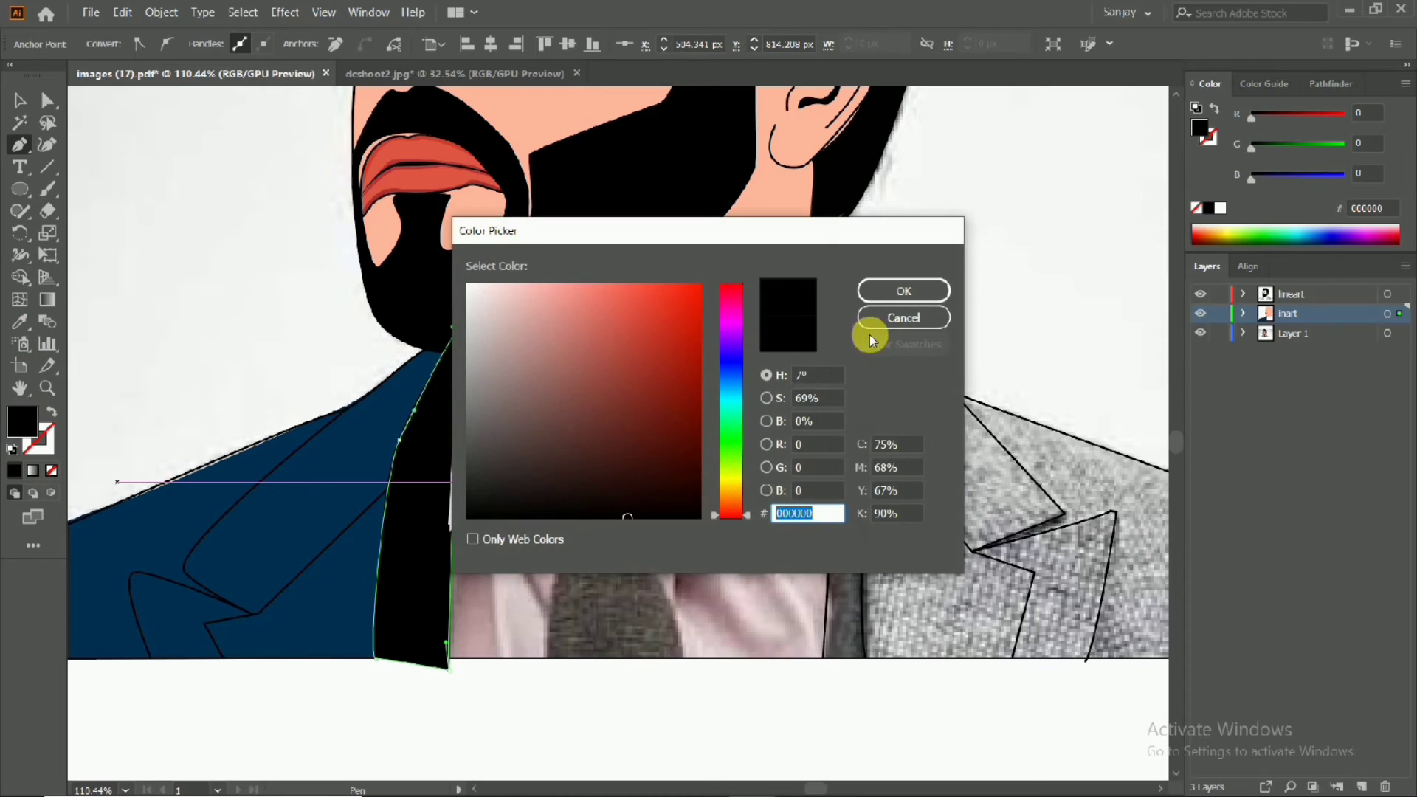
pyautogui.click(905, 317)
pyautogui.click(20, 322)
pyautogui.click(517, 384)
pyautogui.doubleClick(25, 428)
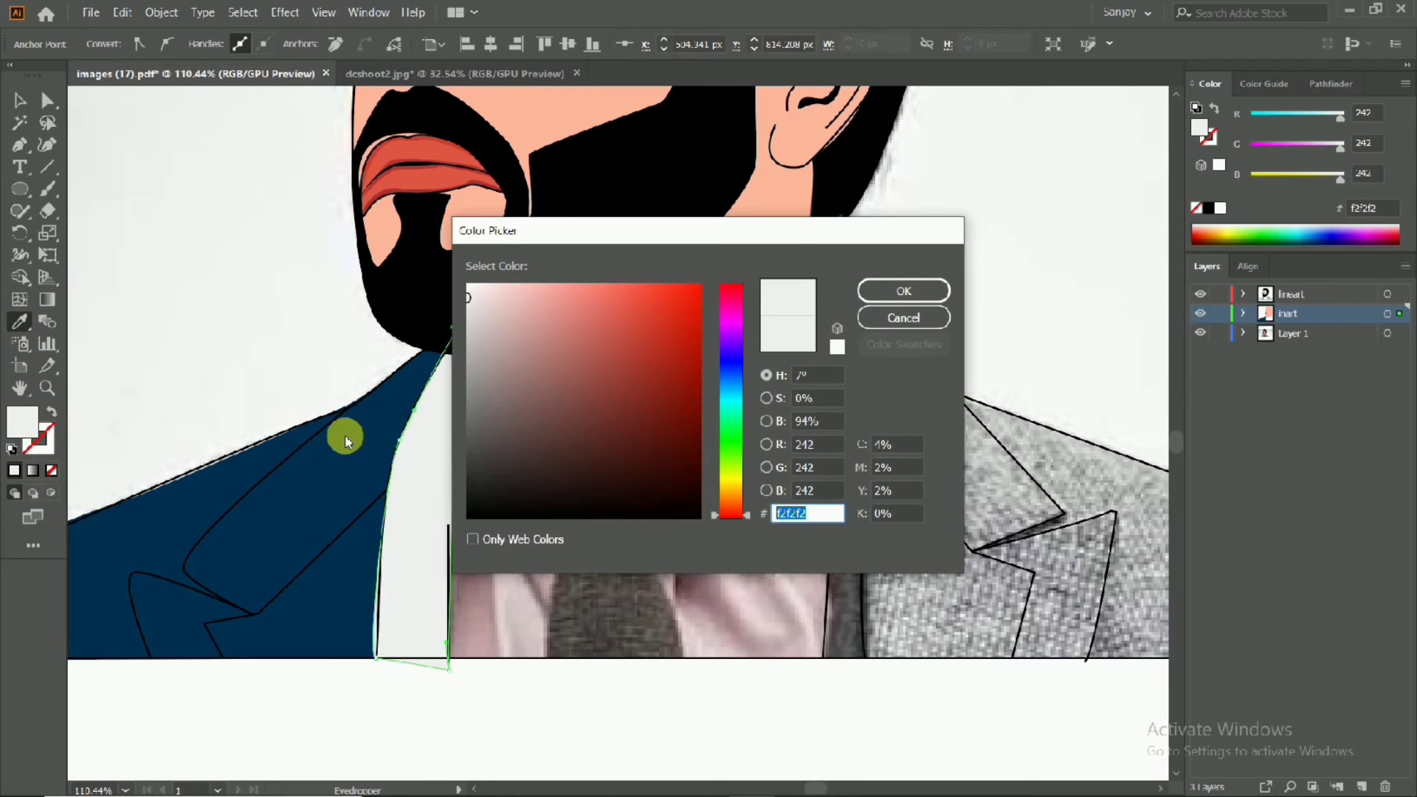
pyautogui.click(865, 332)
pyautogui.click(158, 430)
pyautogui.doubleClick(22, 421)
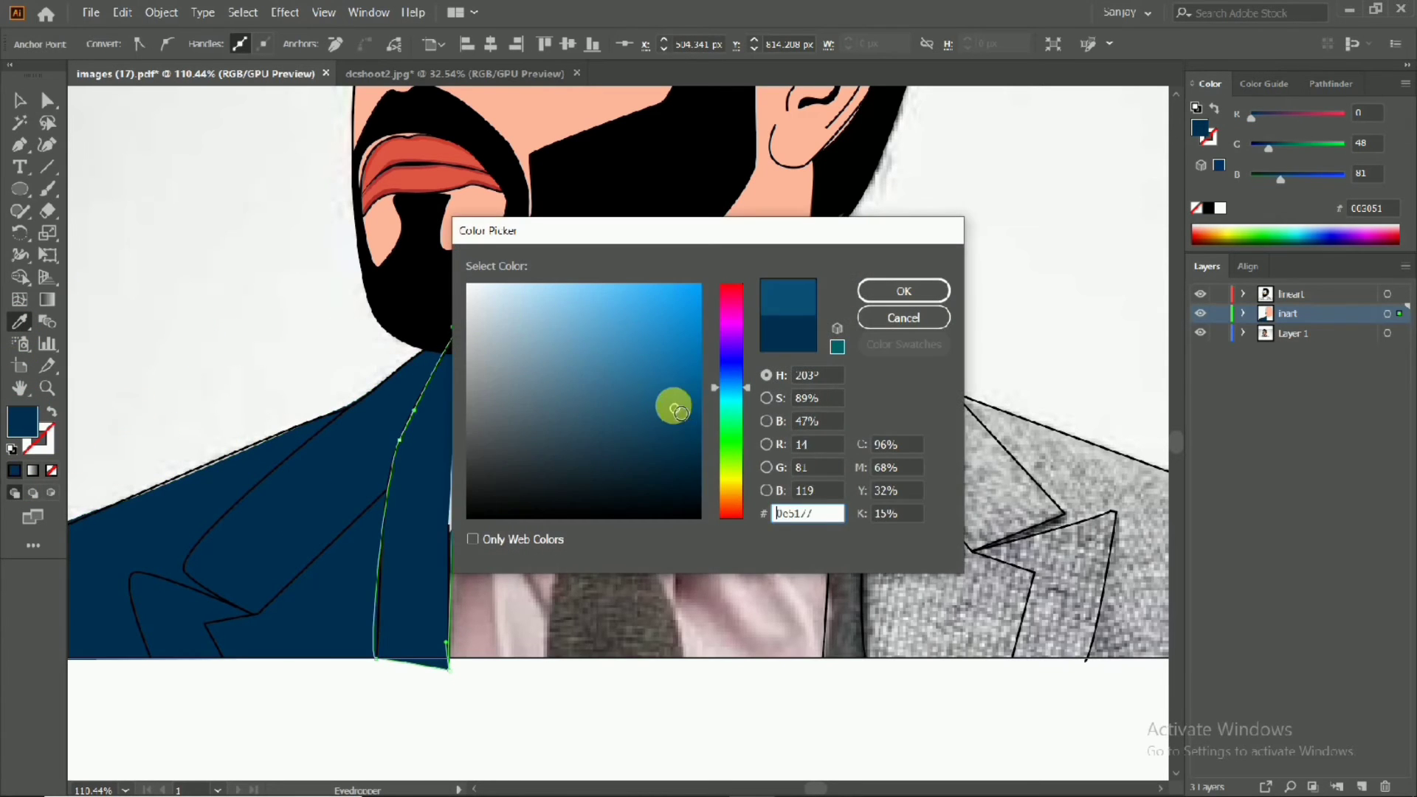
pyautogui.click(880, 293)
# - Bring the lighter-blue lapel strip to the front of the artwork
pyautogui.rightClick(375, 222)
pyautogui.click(111, 280)
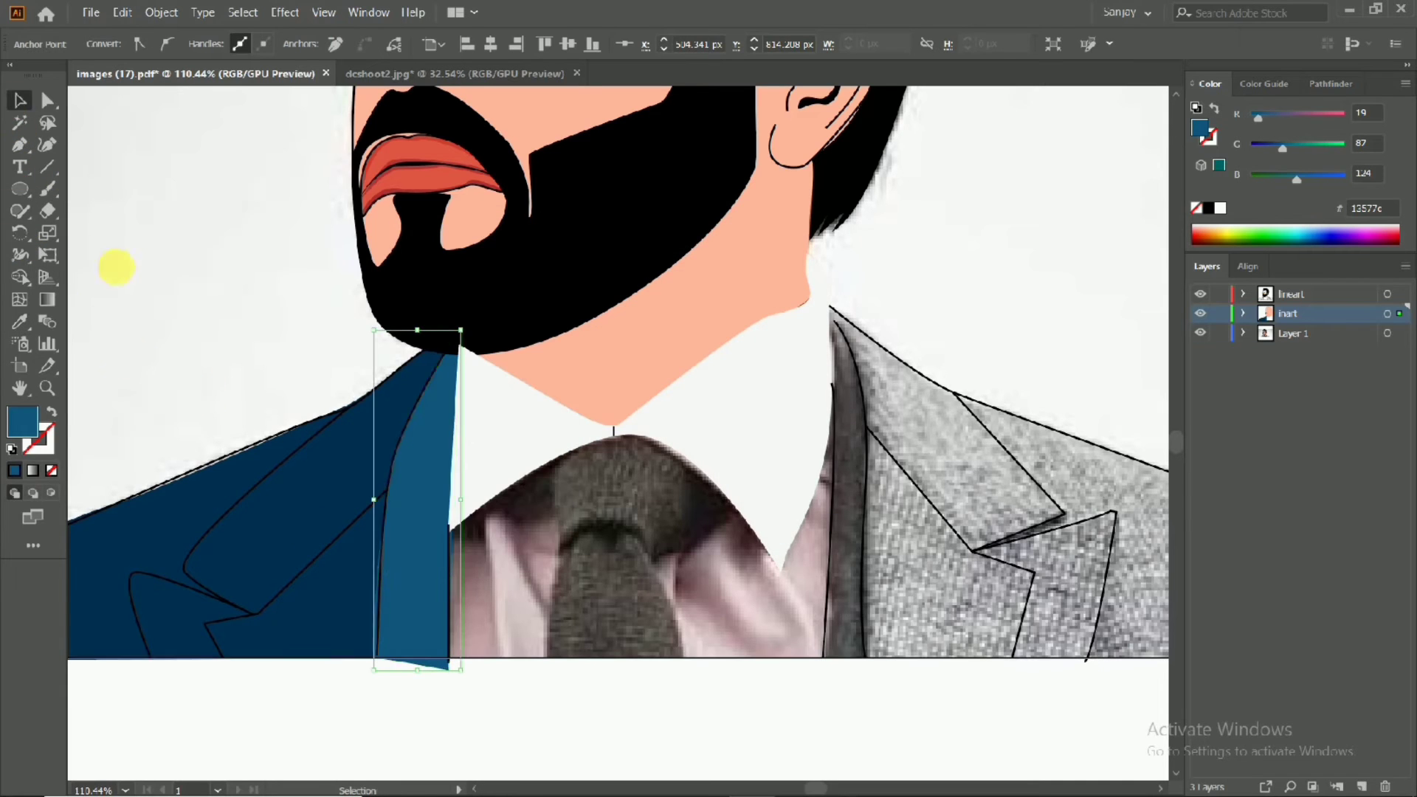
pyautogui.click(245, 527)
pyautogui.rightClick(245, 528)
pyautogui.click(475, 440)
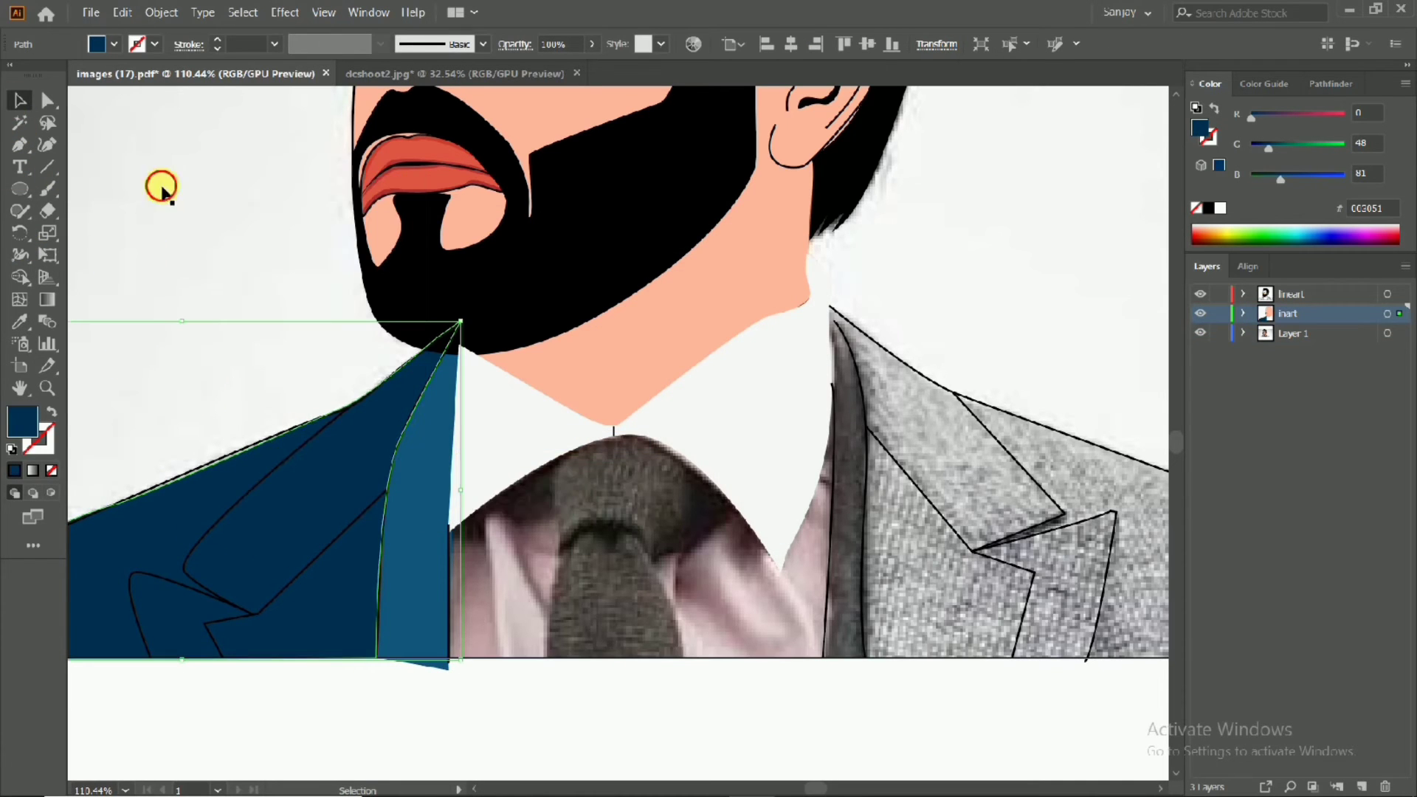
pyautogui.scroll(-3, 376, 496)
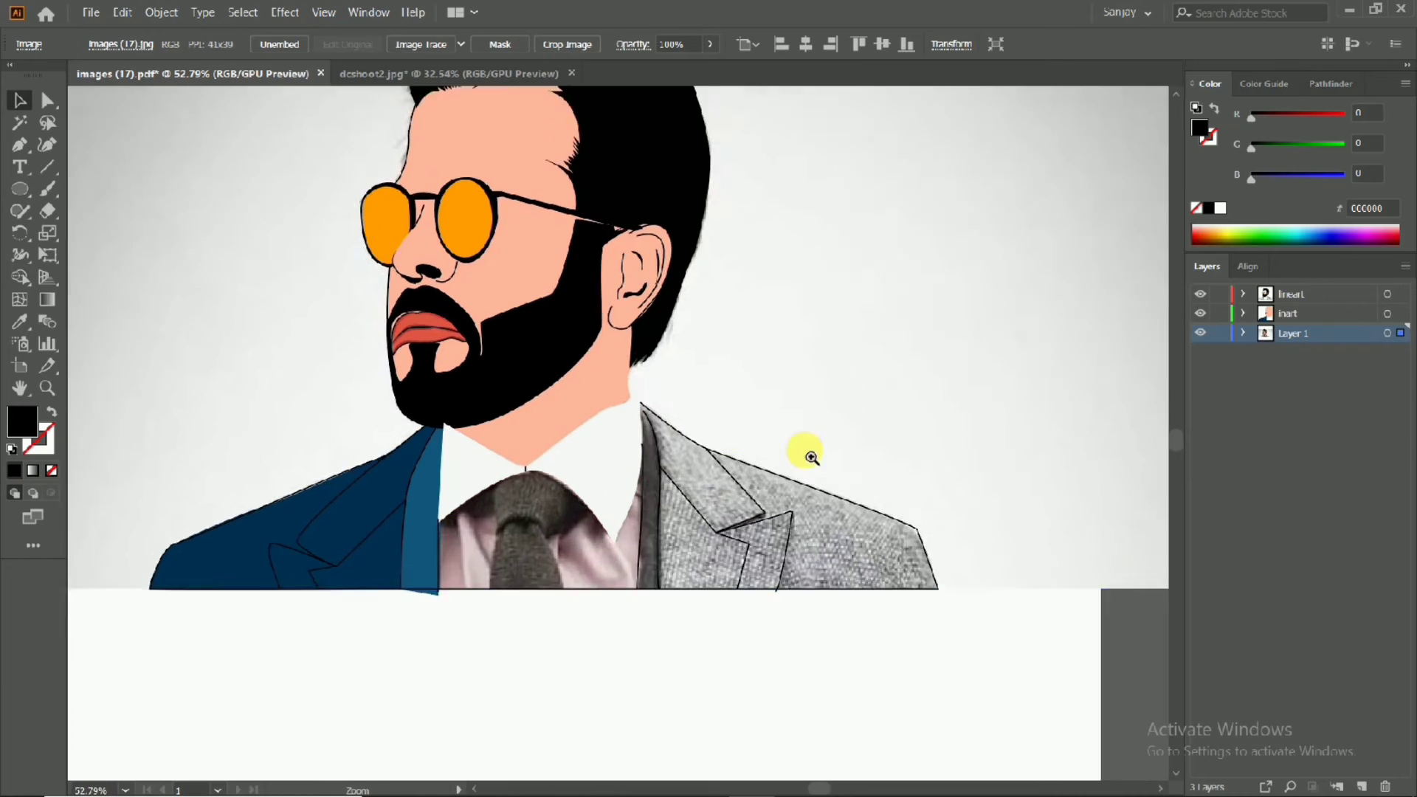
# - On the inart layer, trace the right shoulder outline from the collar around its lower corner
pyautogui.scroll(1, 807, 453)
pyautogui.scroll(1, 572, 434)
pyautogui.click(1200, 333)
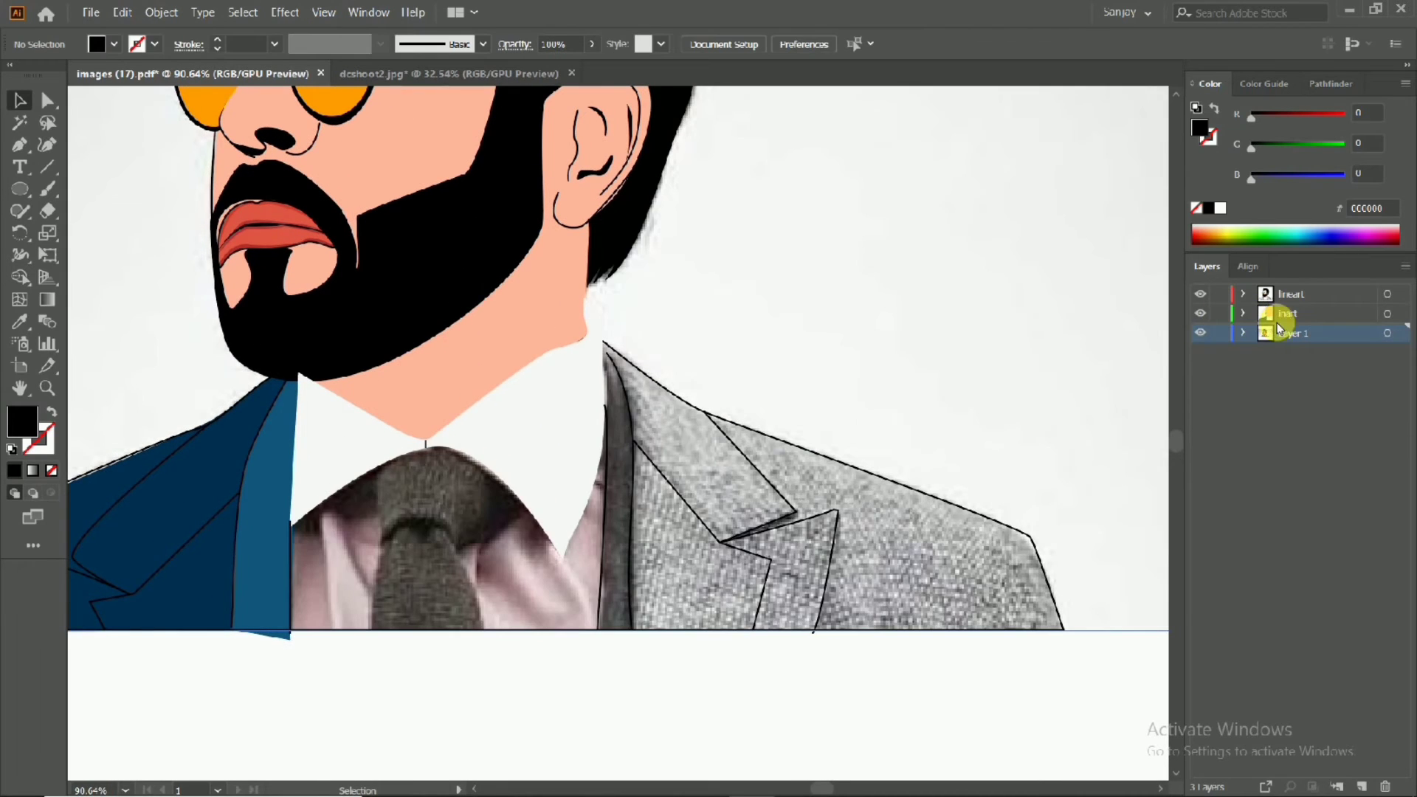
pyautogui.click(1284, 313)
pyautogui.scroll(1, 1007, 435)
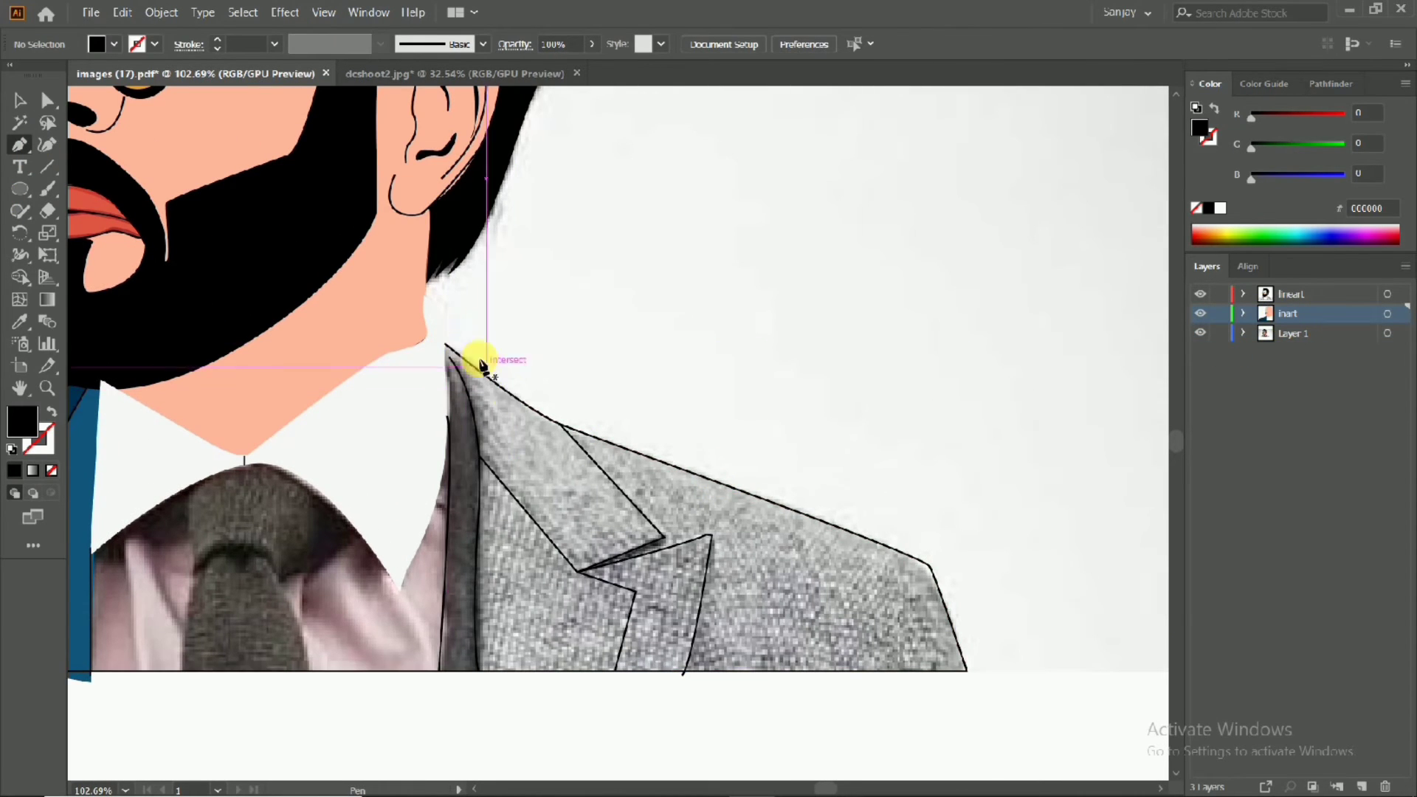
pyautogui.click(441, 340)
pyautogui.moveTo(620, 442); pyautogui.dragTo(621, 444)
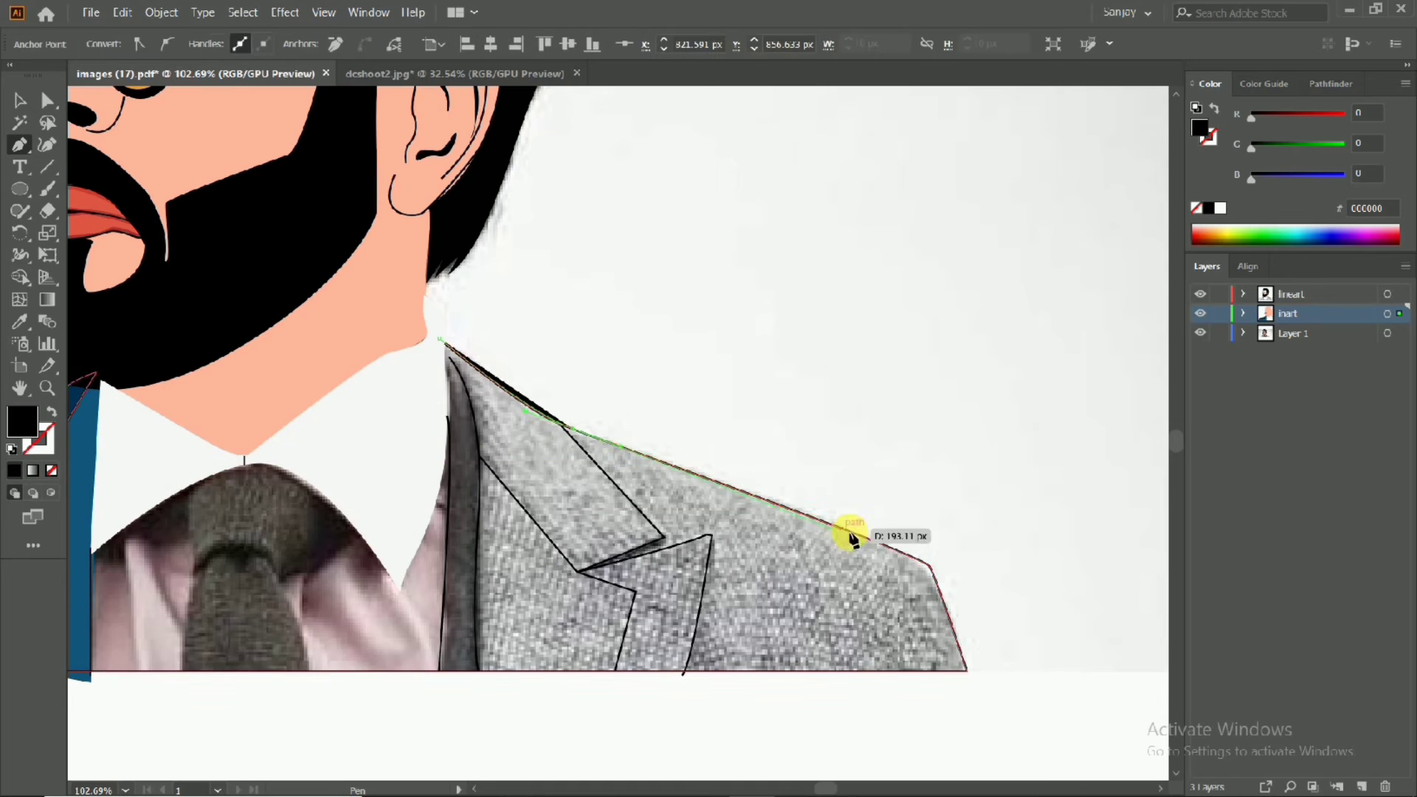
pyautogui.scroll(3, 942, 587)
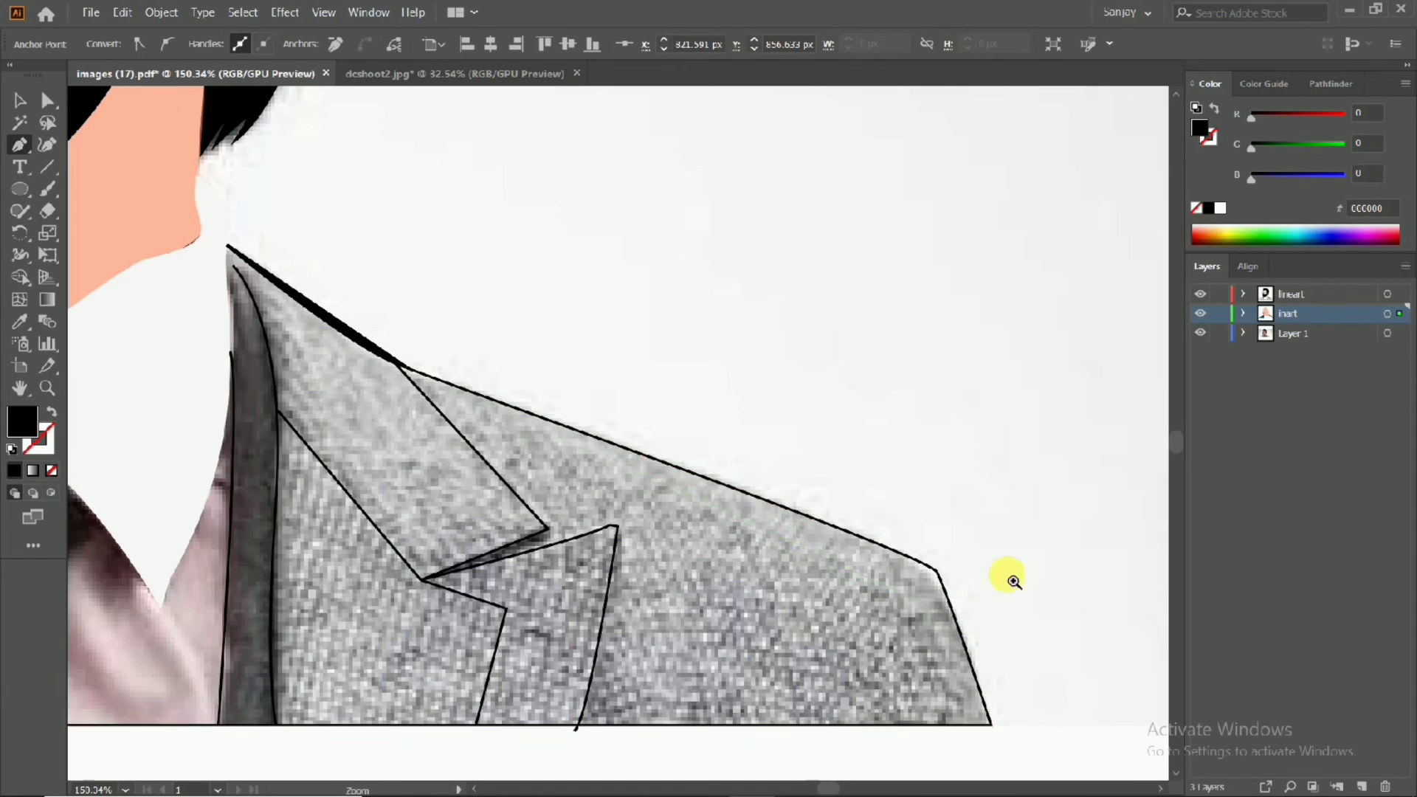
pyautogui.moveTo(955, 622); pyautogui.dragTo(894, 527)
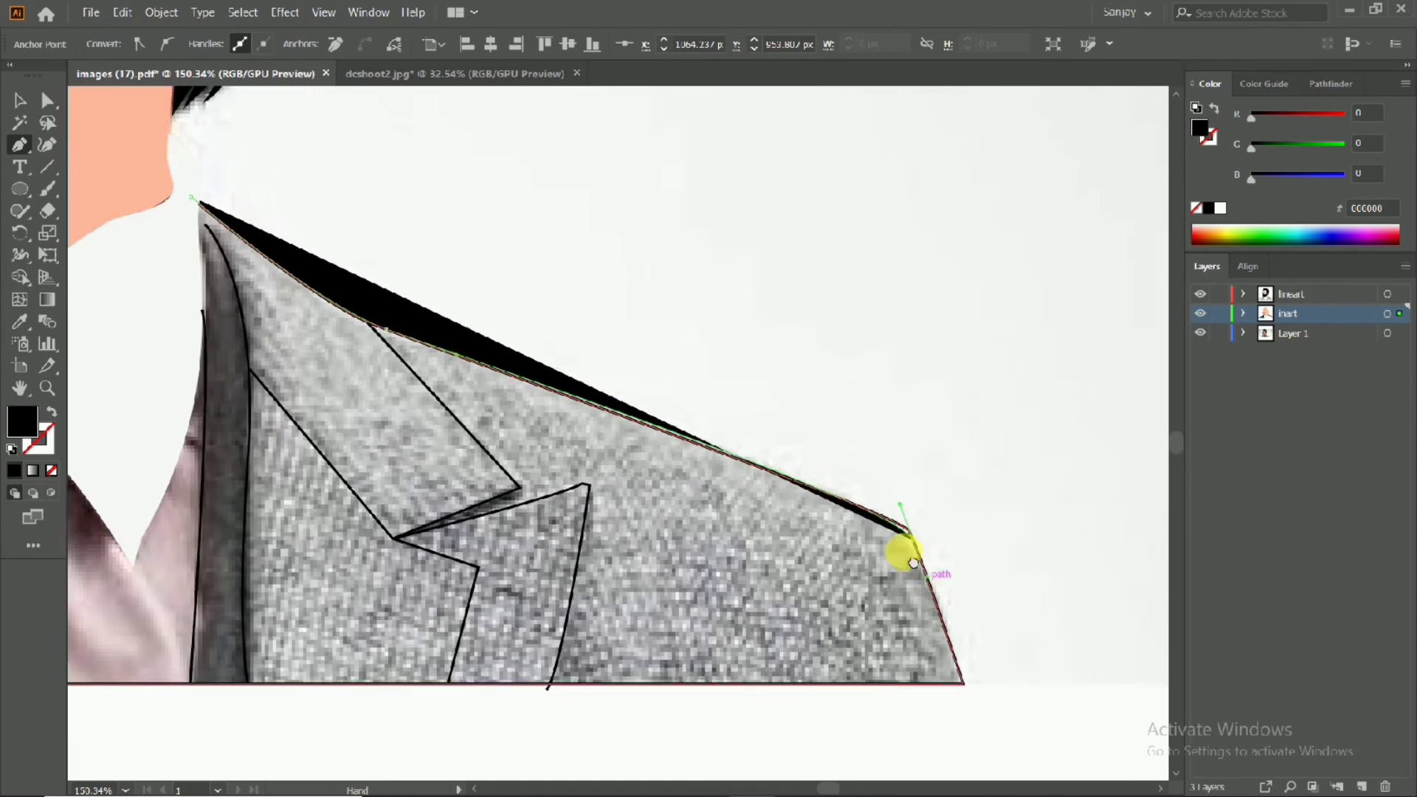
pyautogui.click(926, 628)
# - Continue the outline up the inner lapel edge and close it along the bottom
pyautogui.hscroll(-5, 394, 642)
pyautogui.click(400, 546)
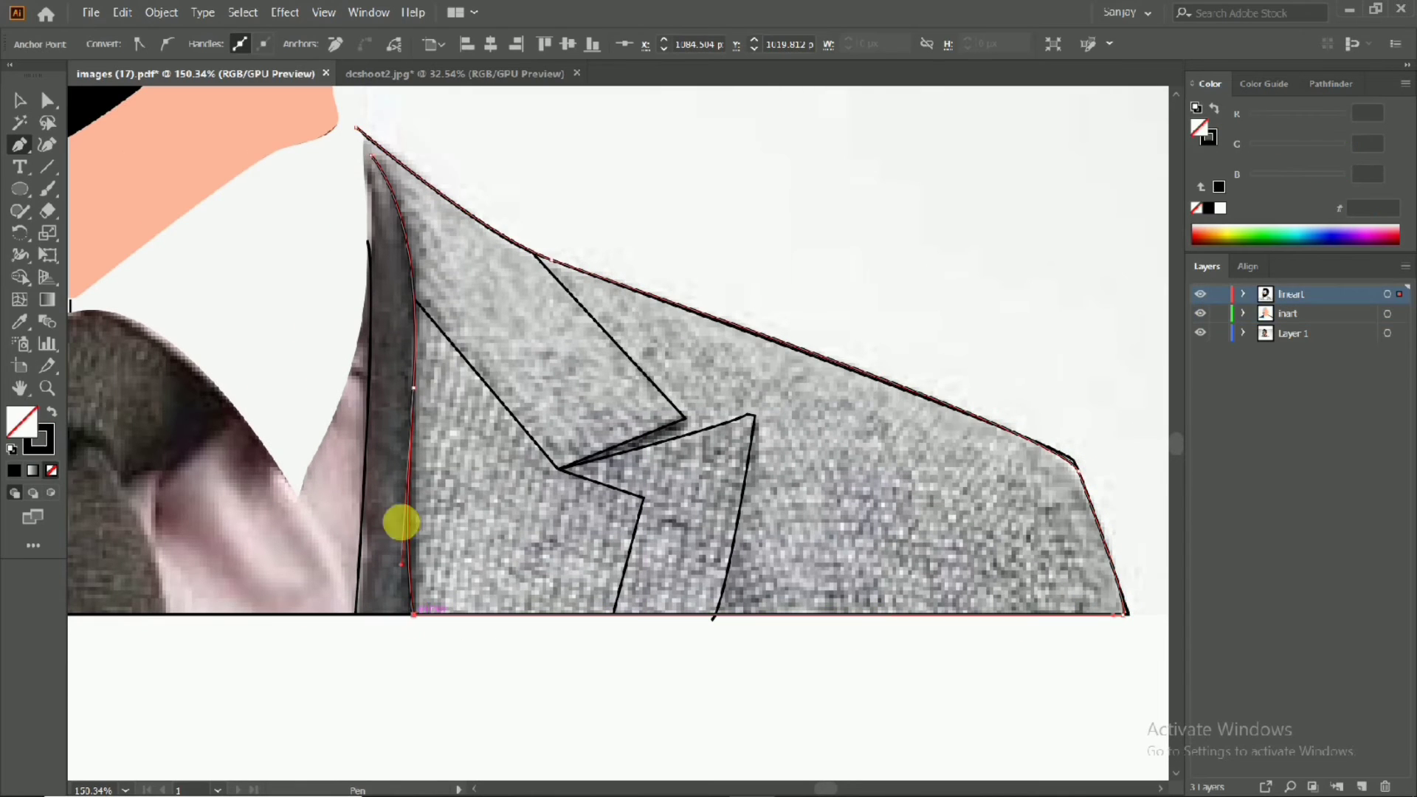
pyautogui.click(425, 613)
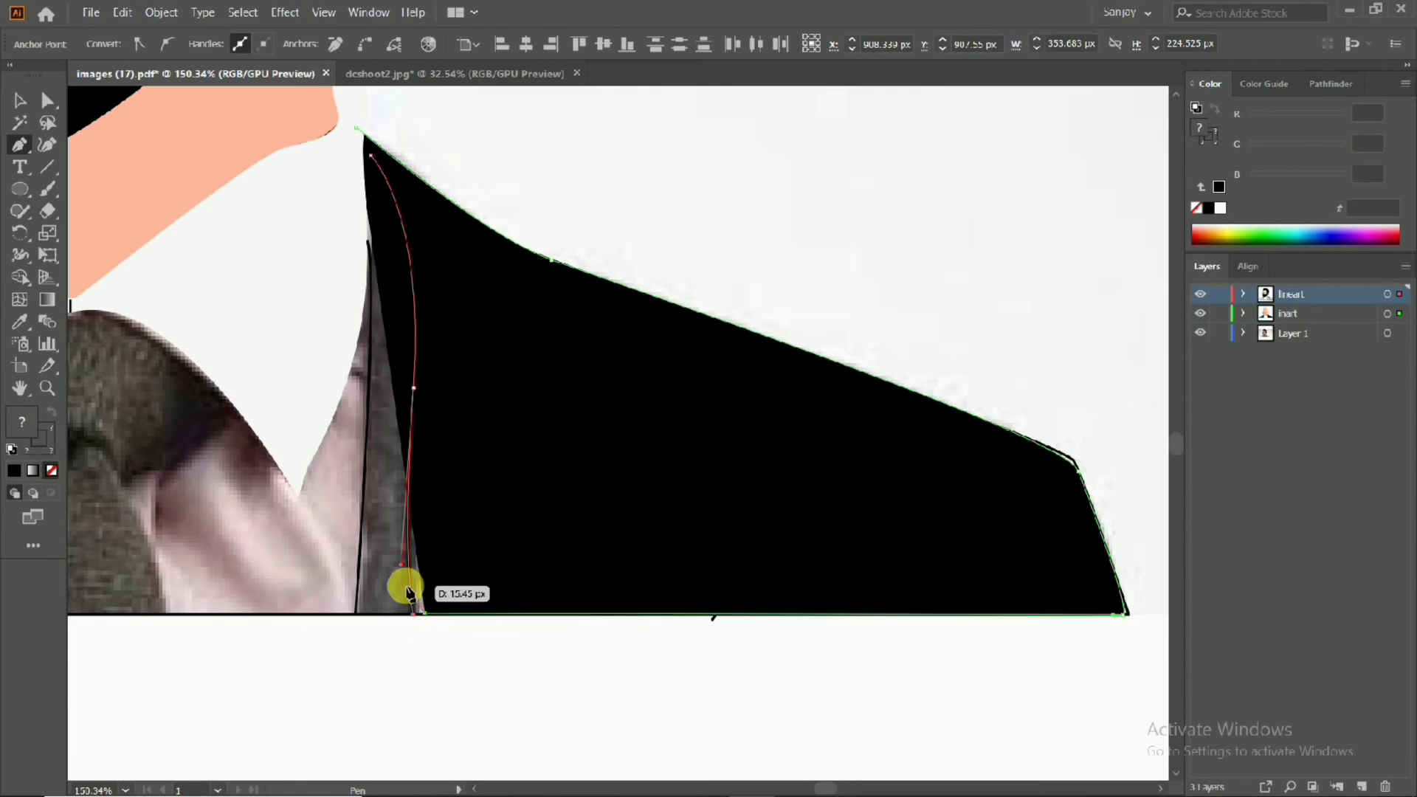
pyautogui.moveTo(407, 584); pyautogui.dragTo(412, 545)
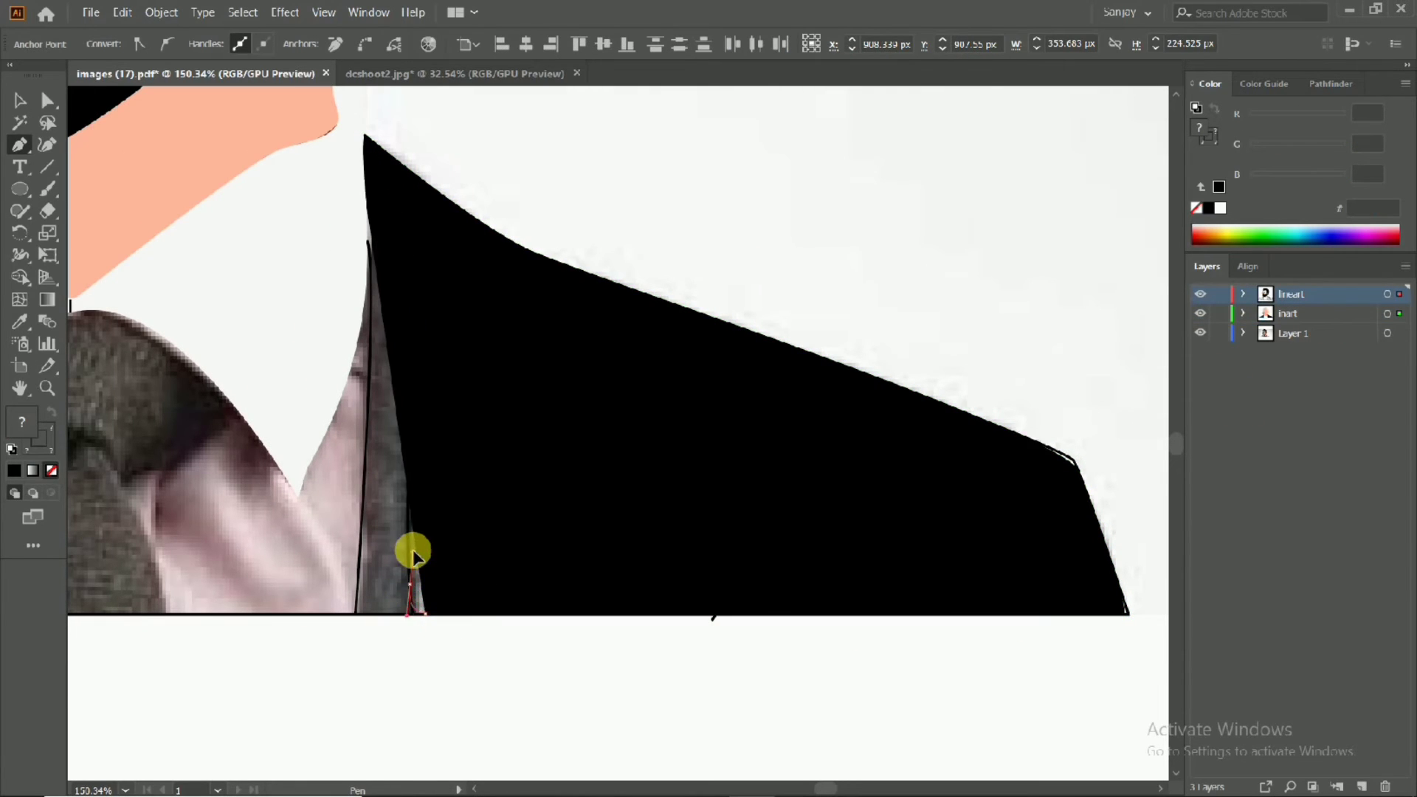
pyautogui.click(49, 473)
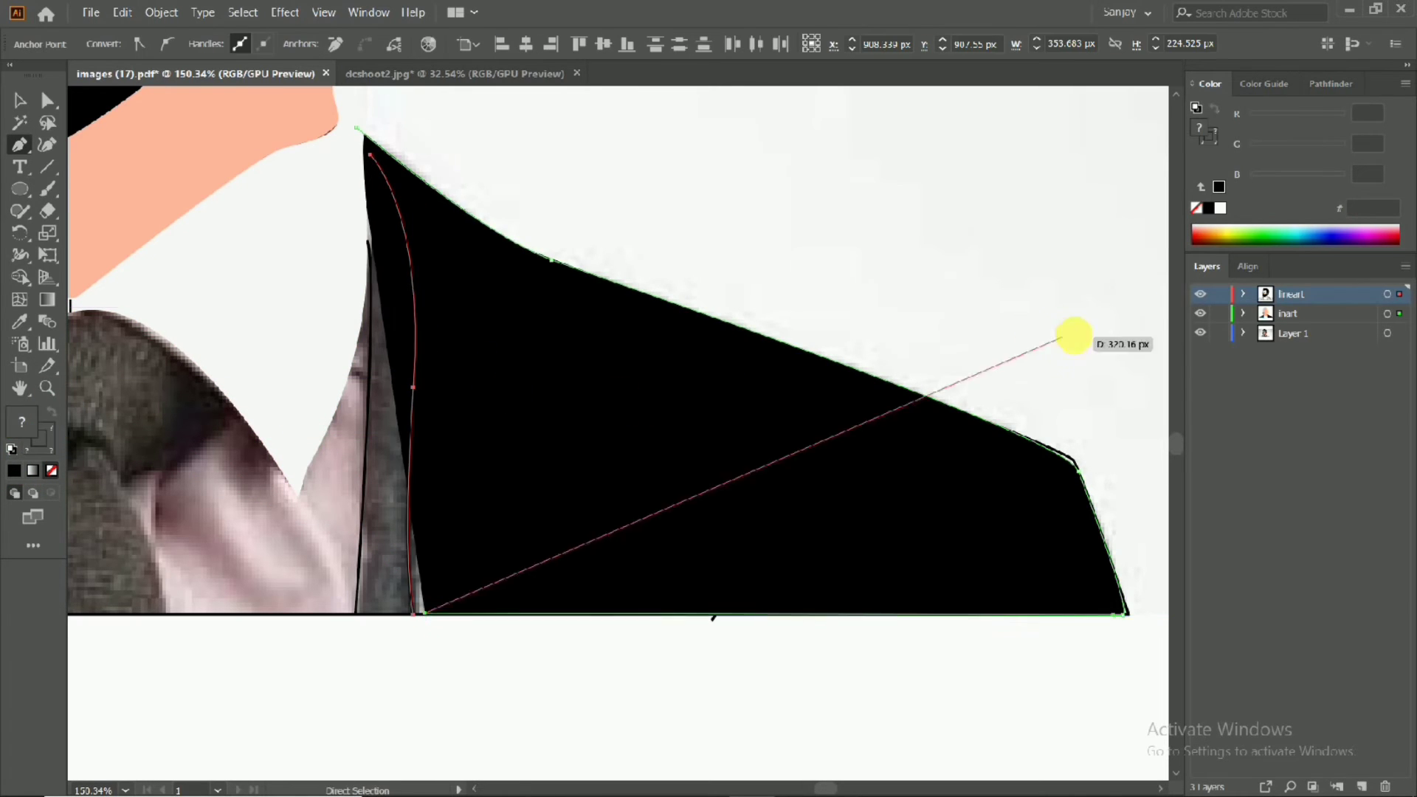
pyautogui.click(1282, 314)
pyautogui.click(402, 614)
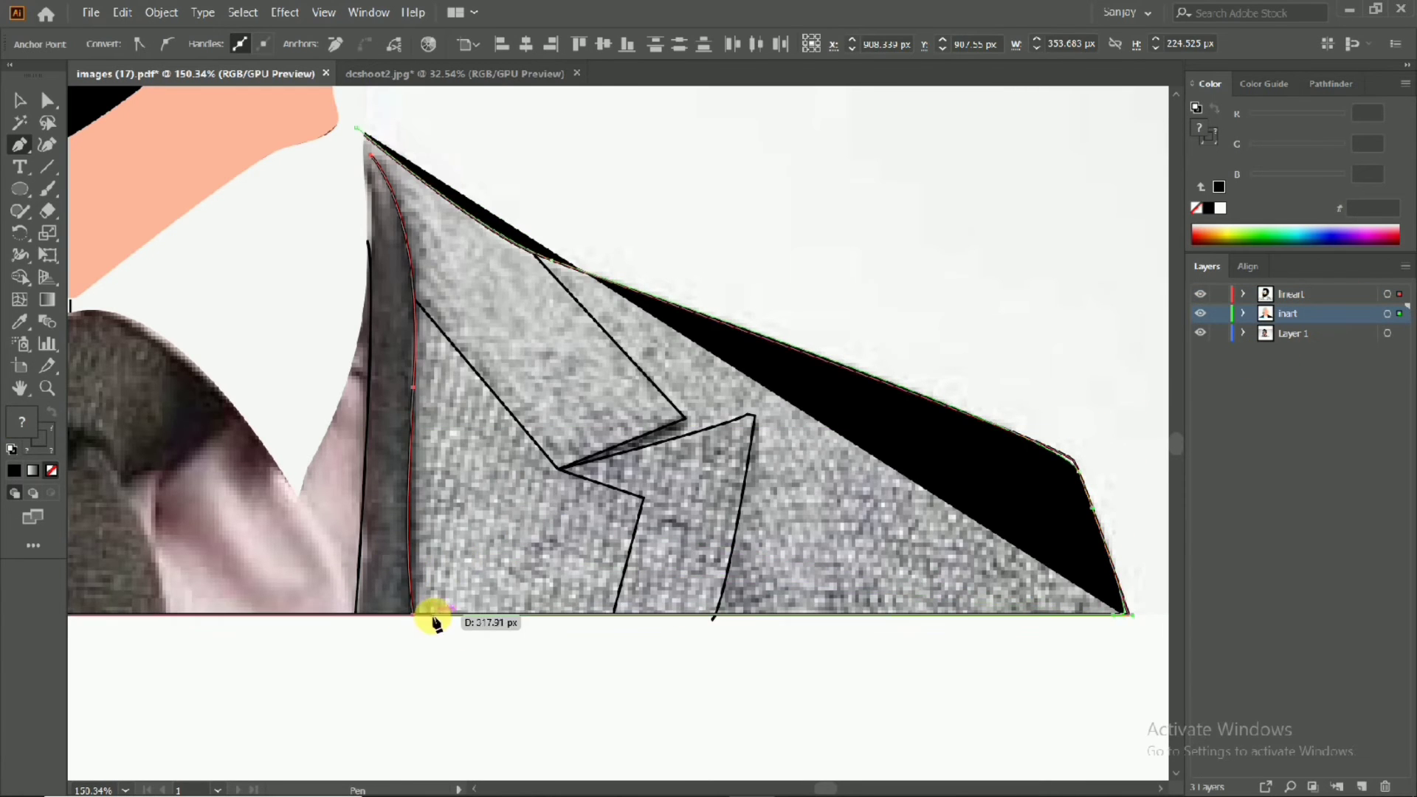
pyautogui.click(430, 615)
# - Retrace the right jacket's inner edge with a Pen path from the bottom up to the collar
pyautogui.click(794, 161)
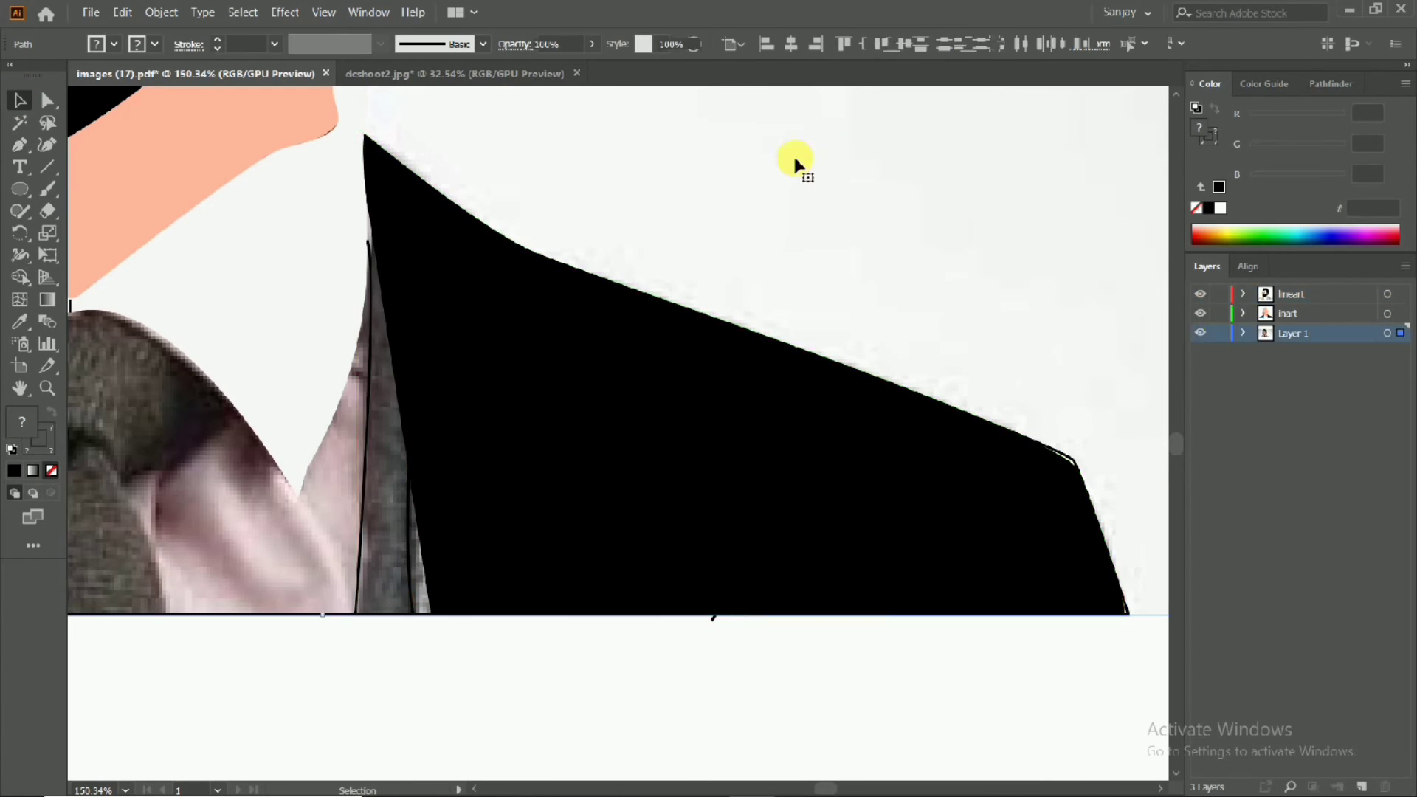
pyautogui.click(1288, 313)
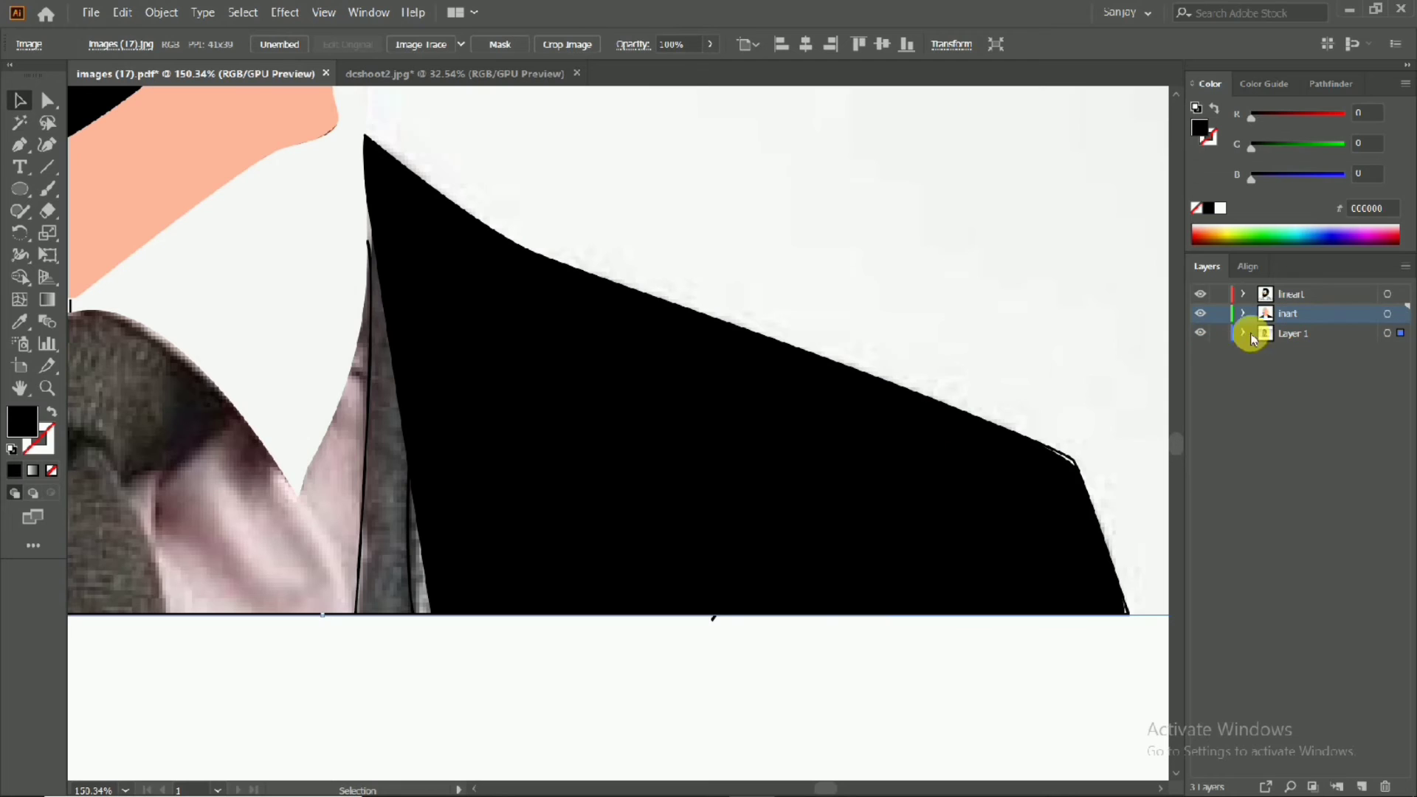
pyautogui.keyDown('ctrl'); pyautogui.keyDown('shift'); pyautogui.click(448, 620); pyautogui.keyUp('shift'); pyautogui.keyUp('ctrl')
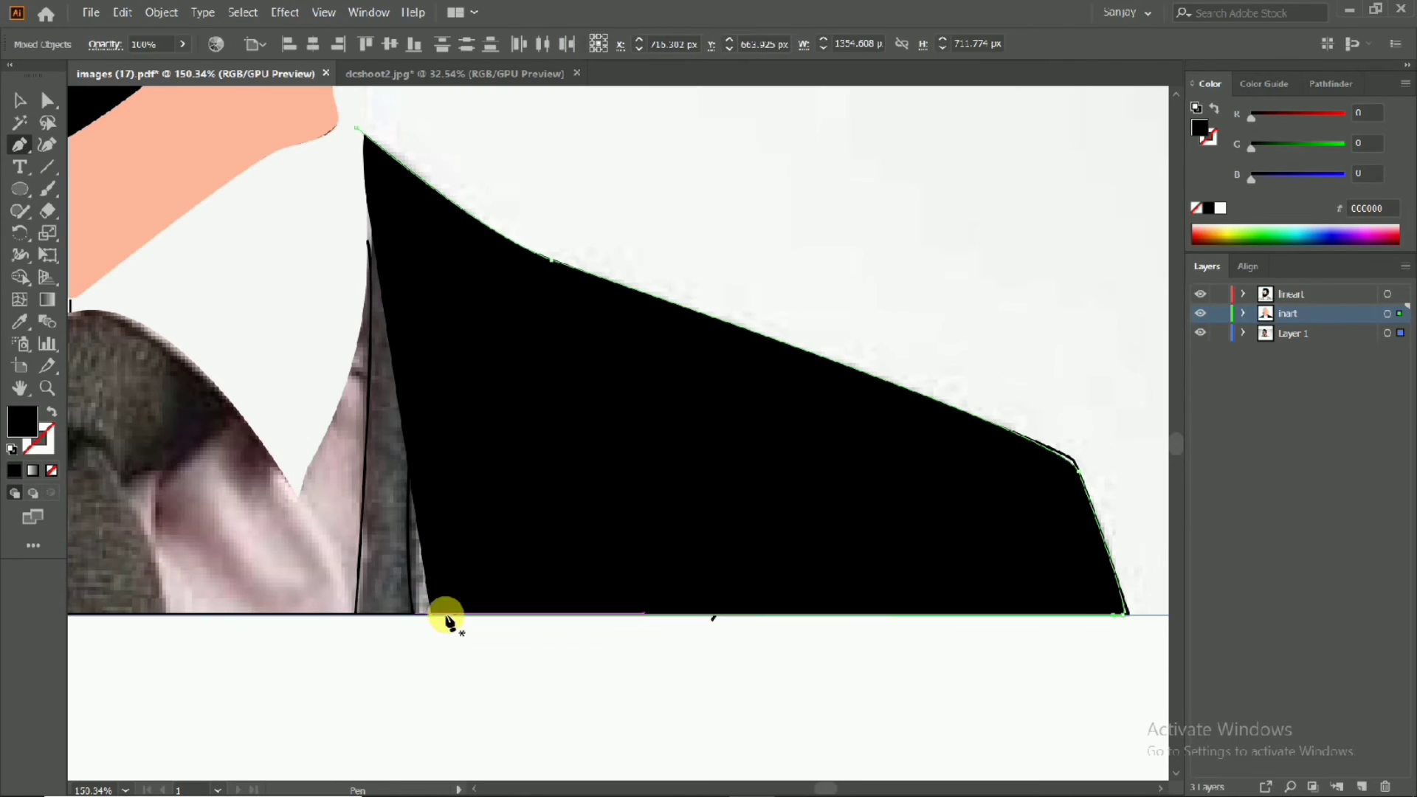
pyautogui.hotkey('ctrl', '7')
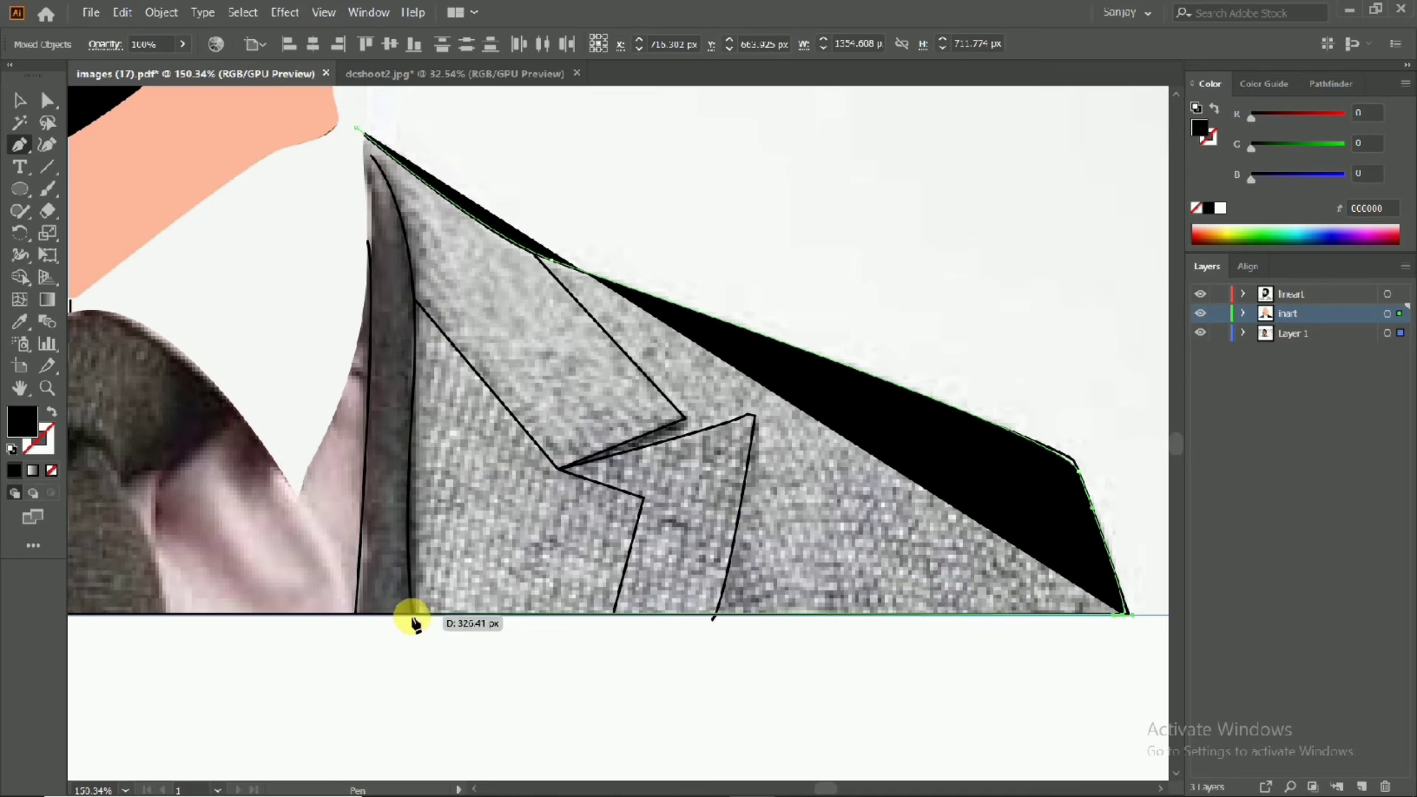
pyautogui.hotkey('ctrl', 'z')
pyautogui.click(427, 615)
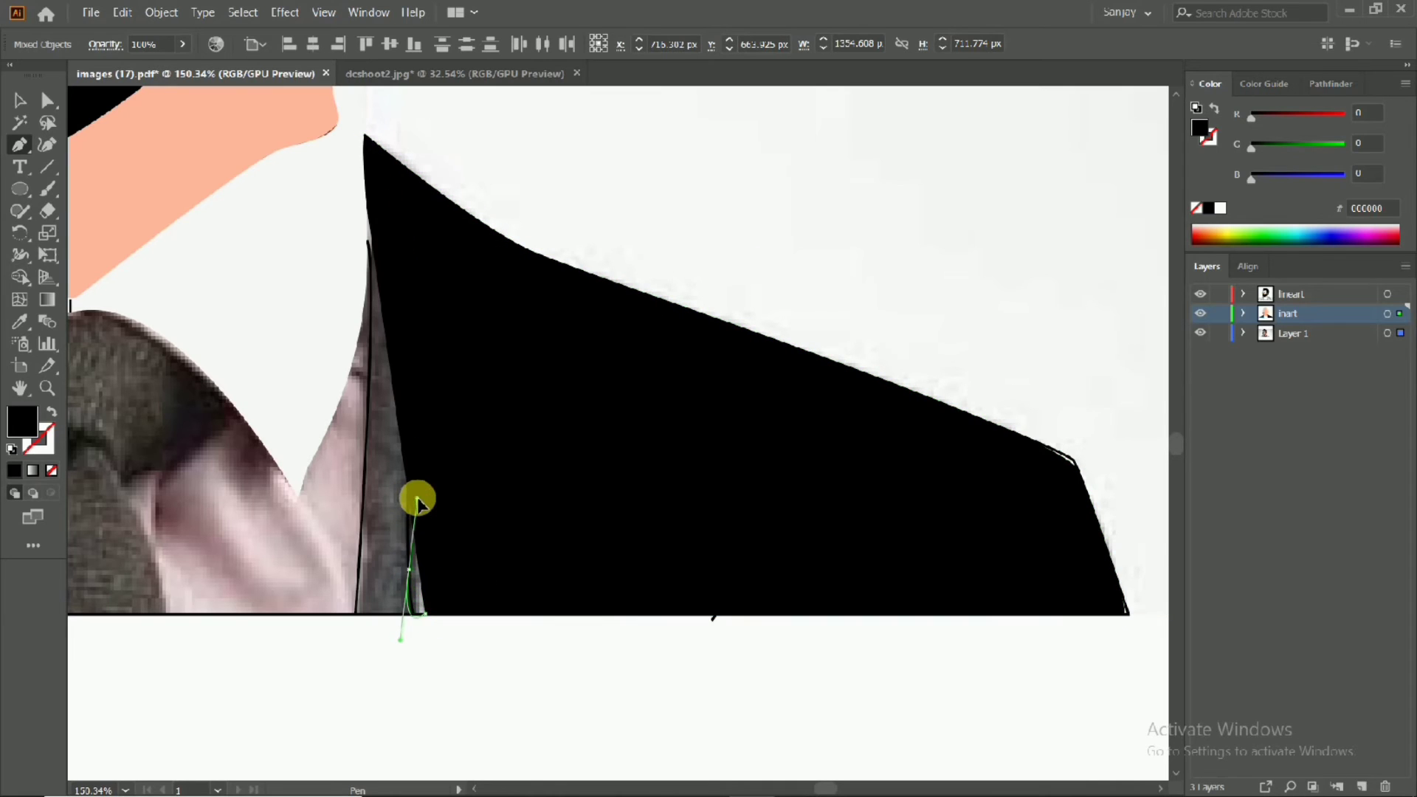
pyautogui.moveTo(417, 502); pyautogui.dragTo(413, 493)
pyautogui.click(412, 402)
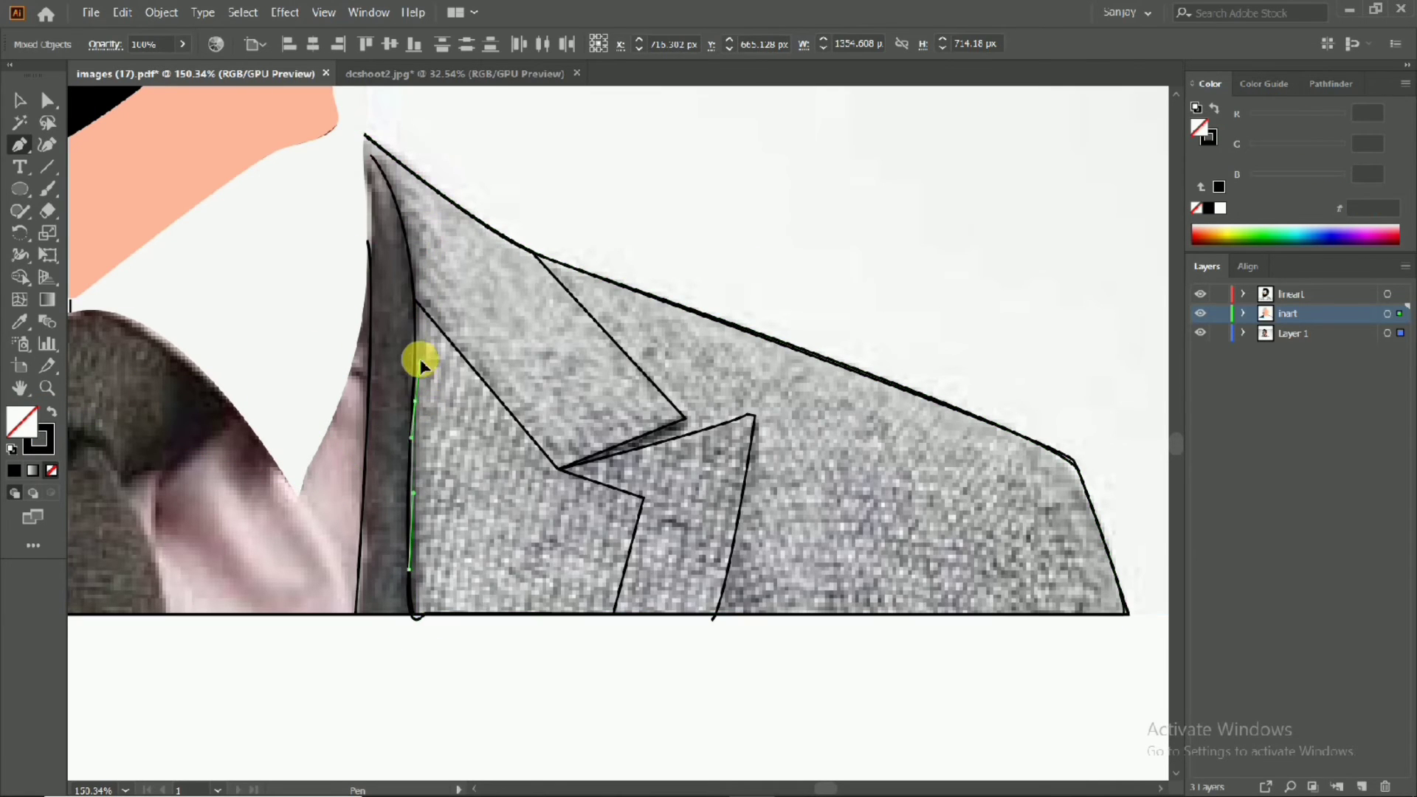
pyautogui.click(364, 134)
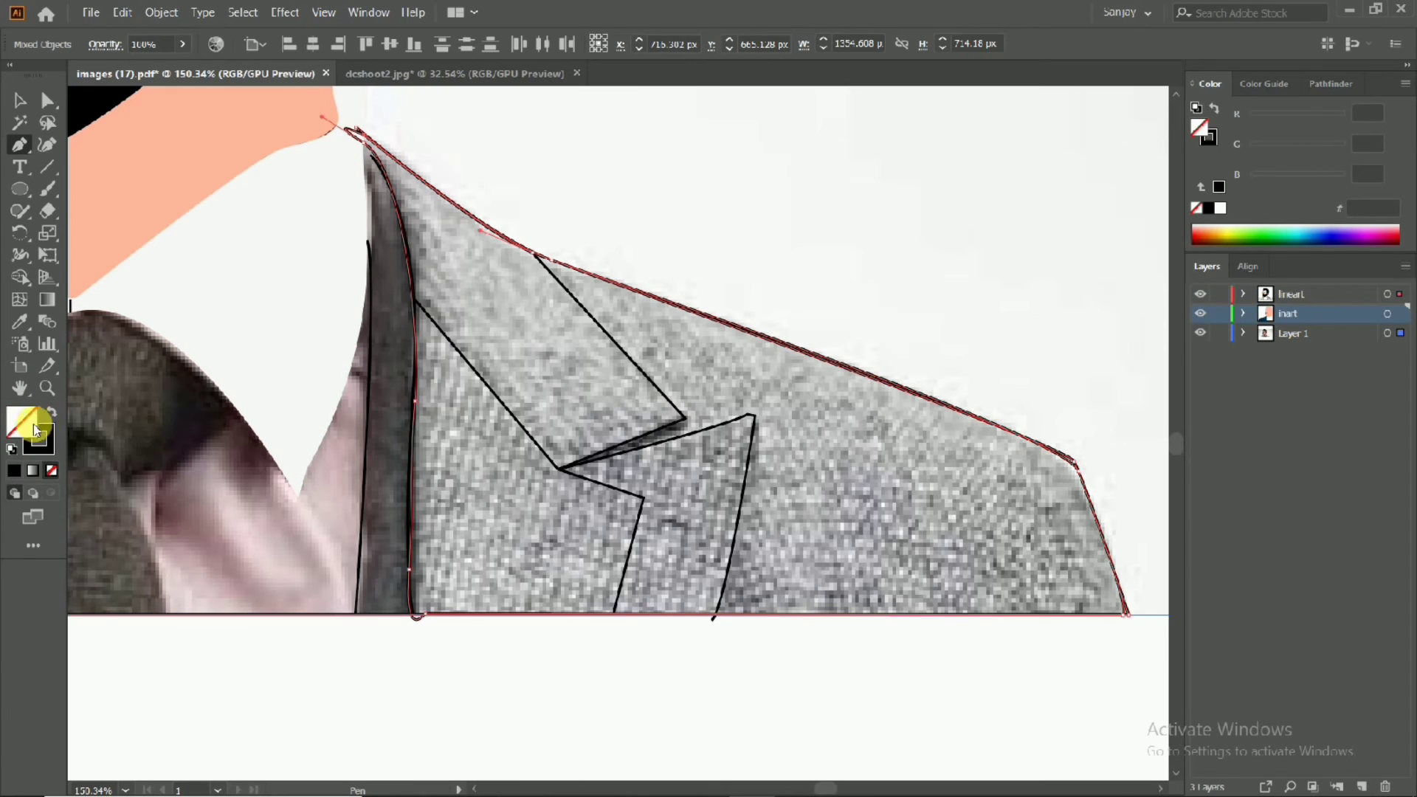
# - Try sampling the left jacket's navy, undo it, and reselect the traced right jacket path
pyautogui.moveTo(328, 514); pyautogui.dragTo(730, 465)
pyautogui.press('i')
pyautogui.click(126, 322)
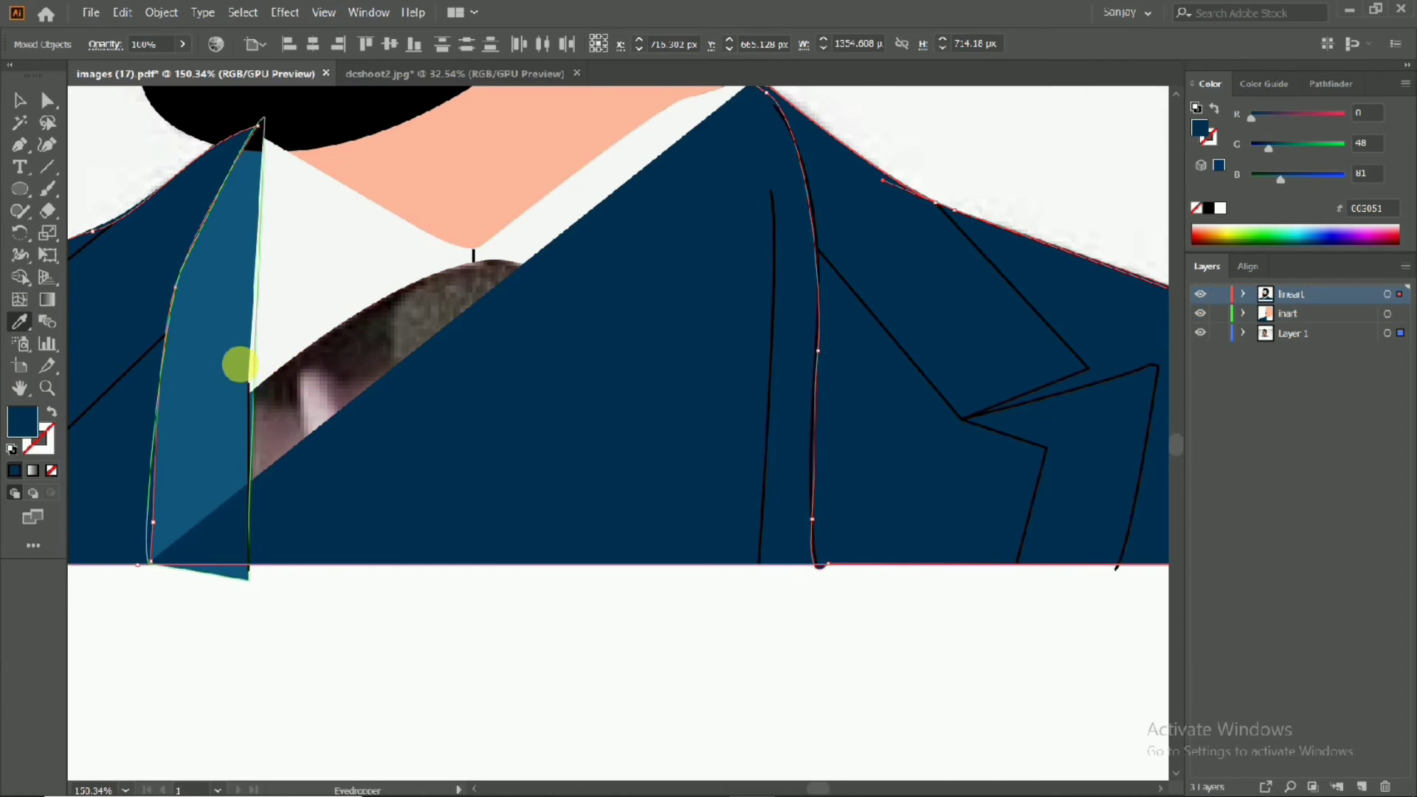
pyautogui.hotkey('ctrl', 'z')
pyautogui.click(471, 622)
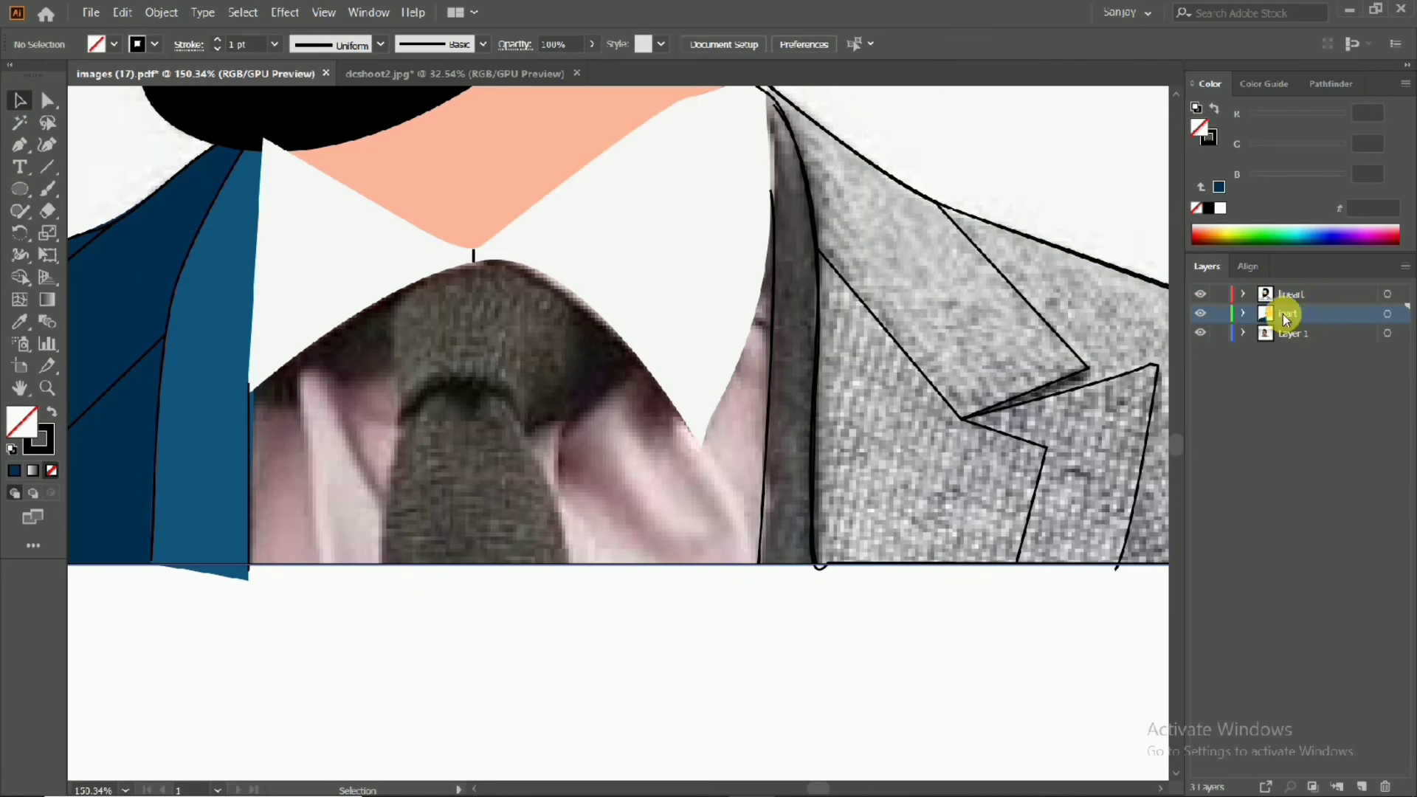
pyautogui.click(1113, 266)
pyautogui.moveTo(945, 383); pyautogui.dragTo(730, 502)
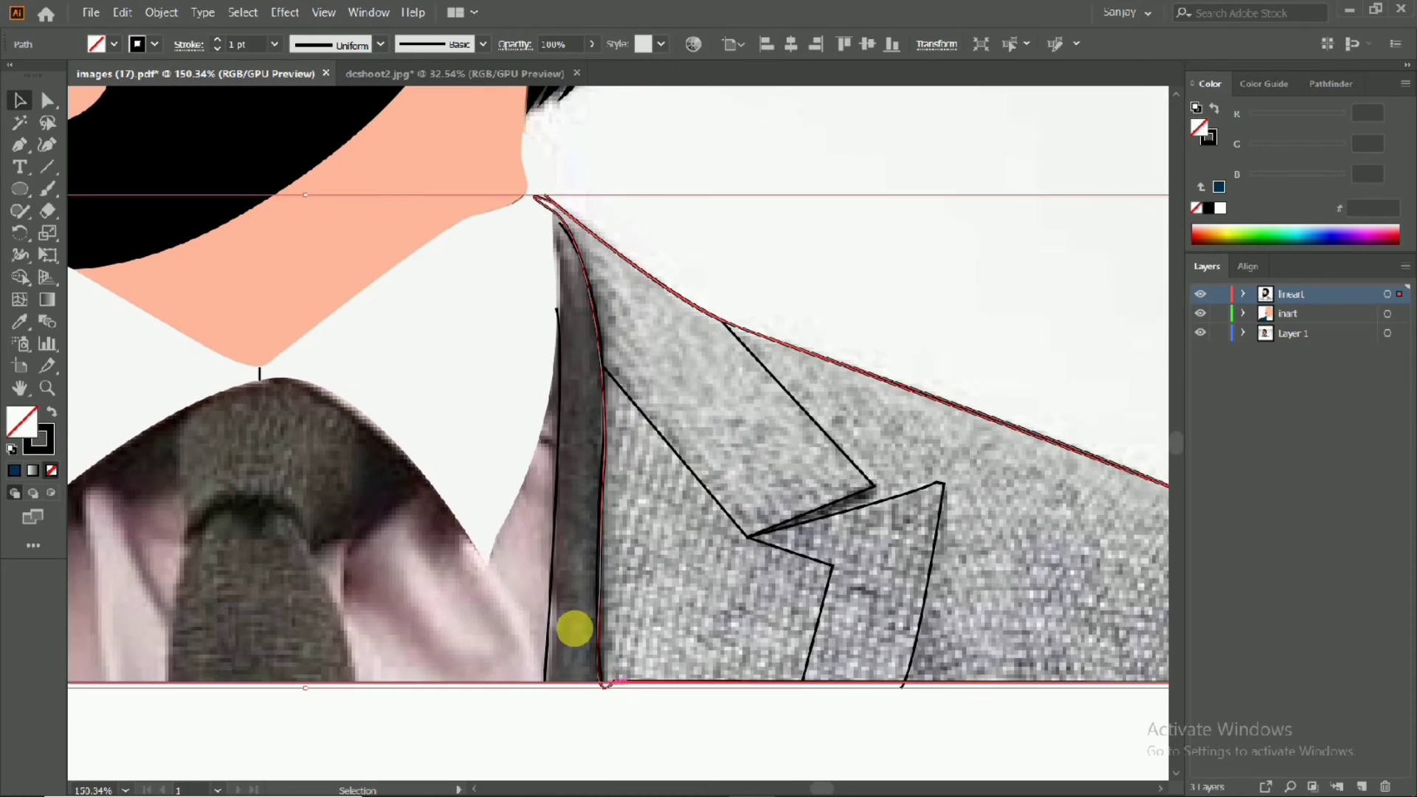
pyautogui.scroll(-3, 583, 623)
# - Select the black right jacket shape on the inart layer and curve its inner lapel edge
pyautogui.click(566, 692)
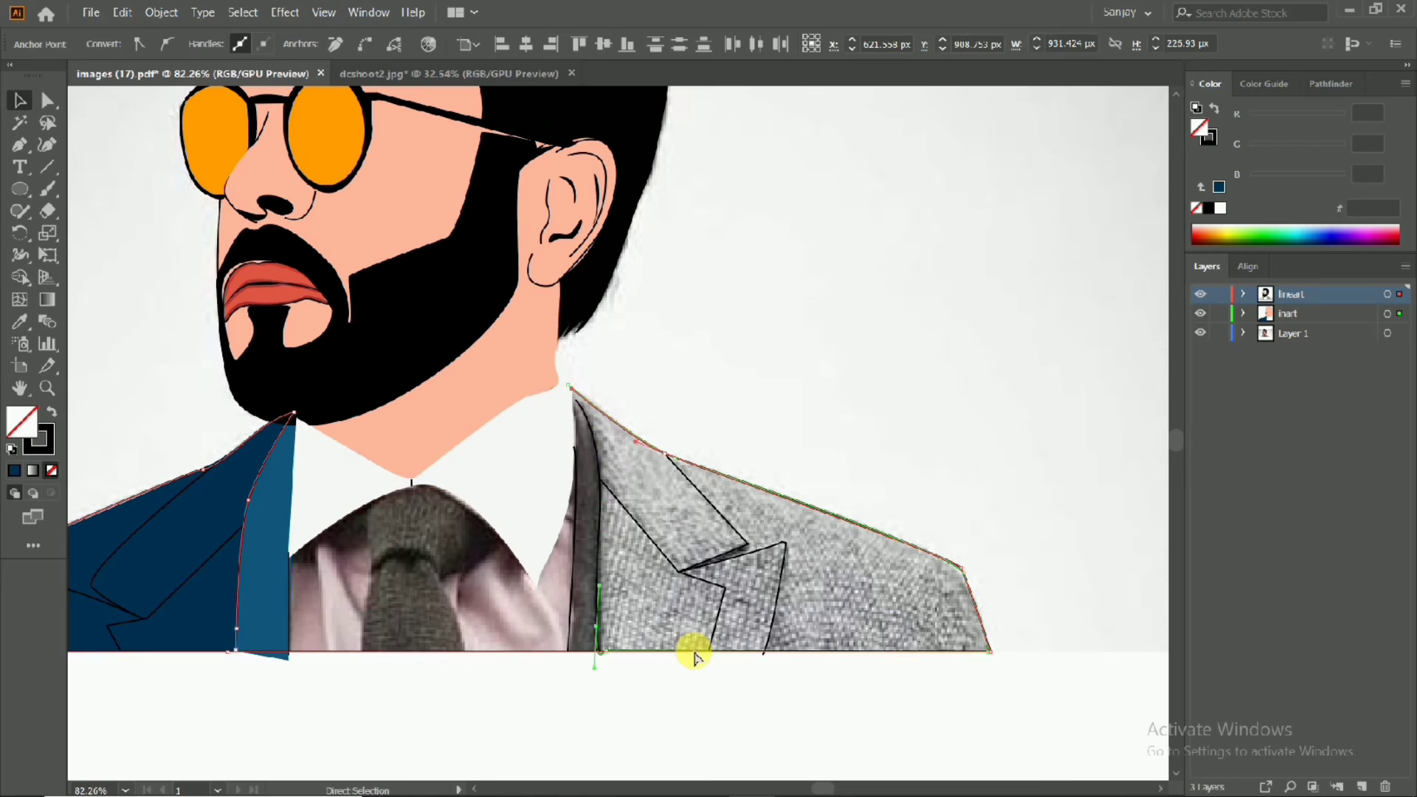
pyautogui.click(798, 273)
pyautogui.click(1237, 328)
pyautogui.scroll(2, 768, 591)
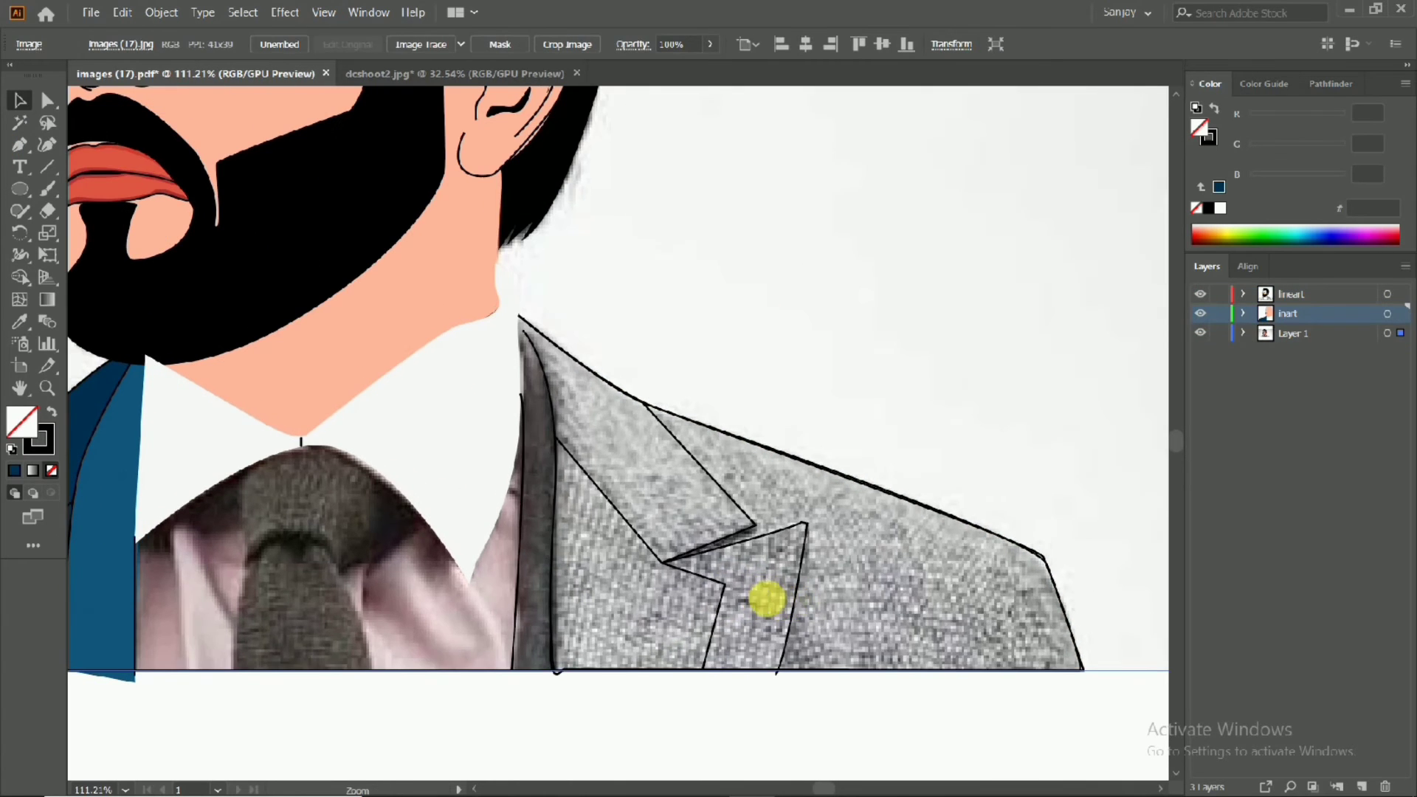
pyautogui.click(639, 595)
pyautogui.scroll(2, 586, 645)
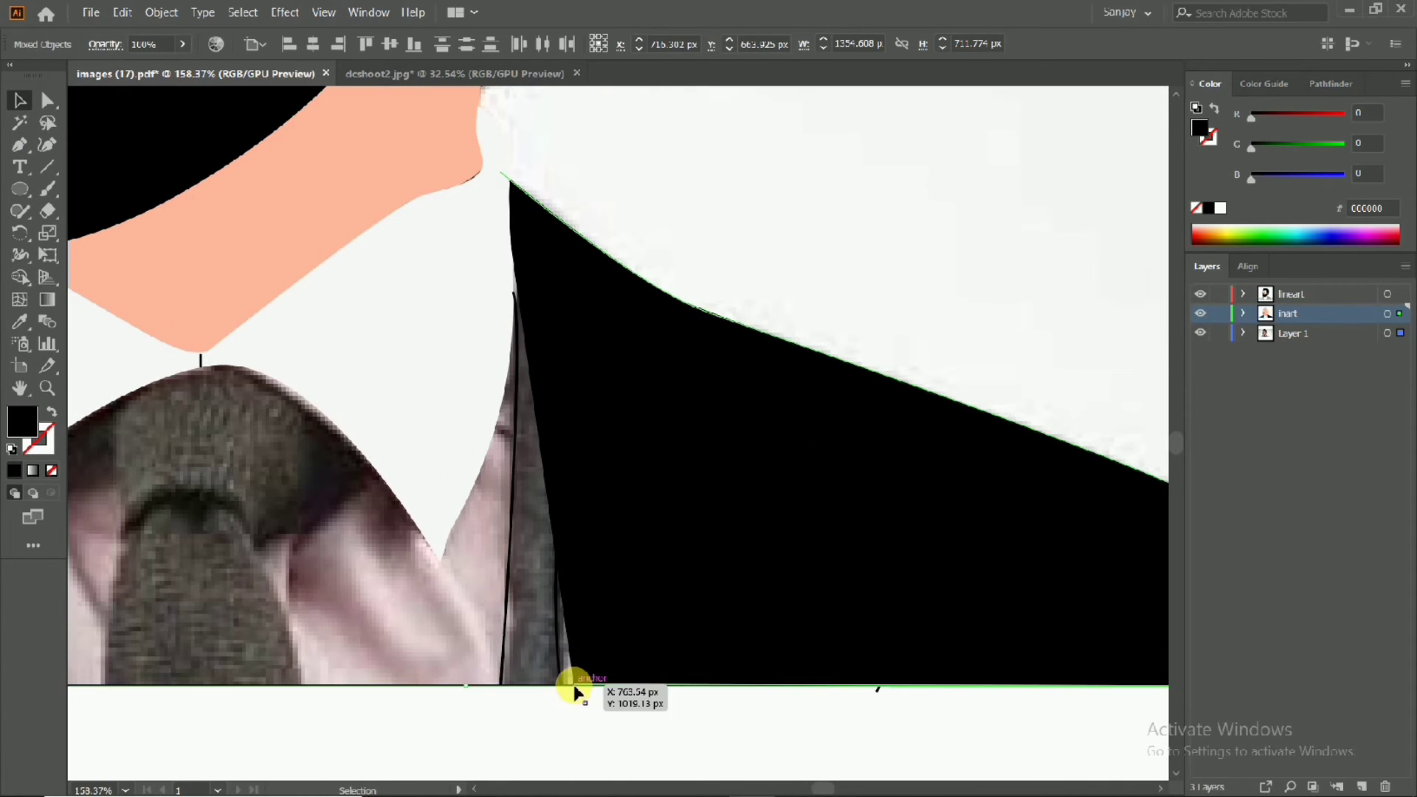
pyautogui.press('p')
pyautogui.moveTo(572, 685)
pyautogui.mouseDown()
pyautogui.moveTo(554, 275)
pyautogui.moveTo(519, 194)
pyautogui.mouseUp()
# - Fill the right jacket with navy 003051 sampled from the left jacket
pyautogui.click(49, 412)
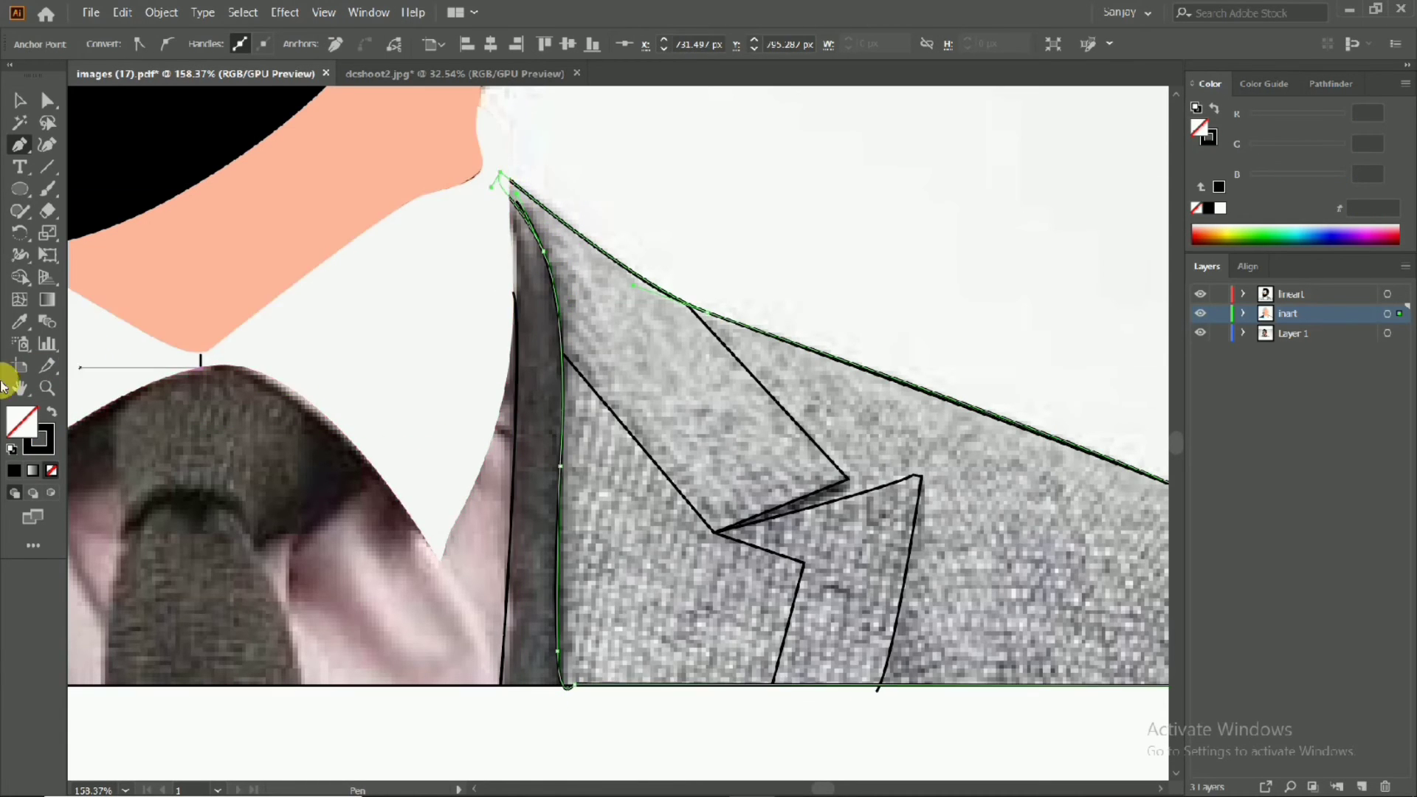
pyautogui.moveTo(89, 515); pyautogui.dragTo(386, 417)
pyautogui.click(132, 327)
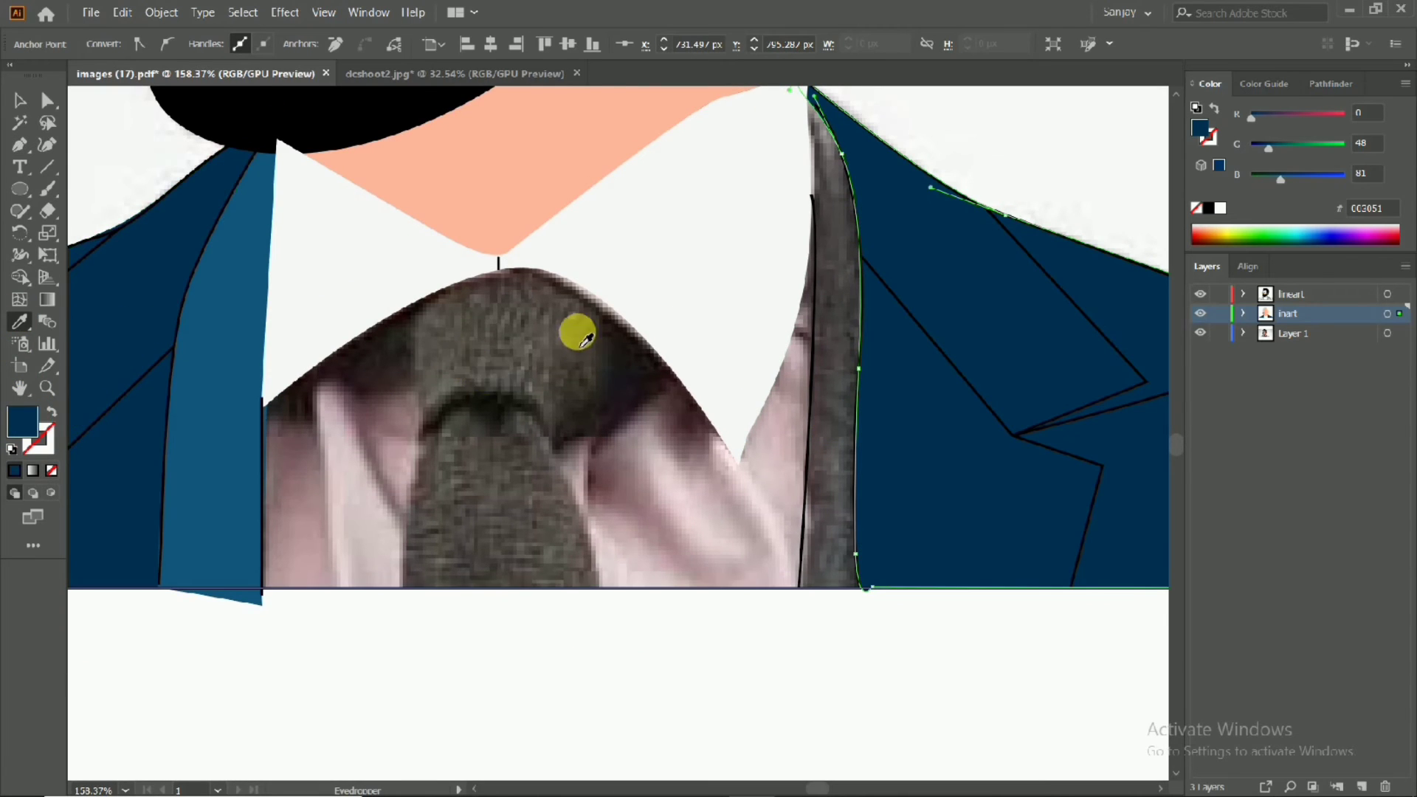
pyautogui.scroll(-2, 702, 347)
pyautogui.scroll(1, 716, 395)
# - Draw a closed lapel strip shape along the right jacket's inner edge beside the collar
pyautogui.press('p')
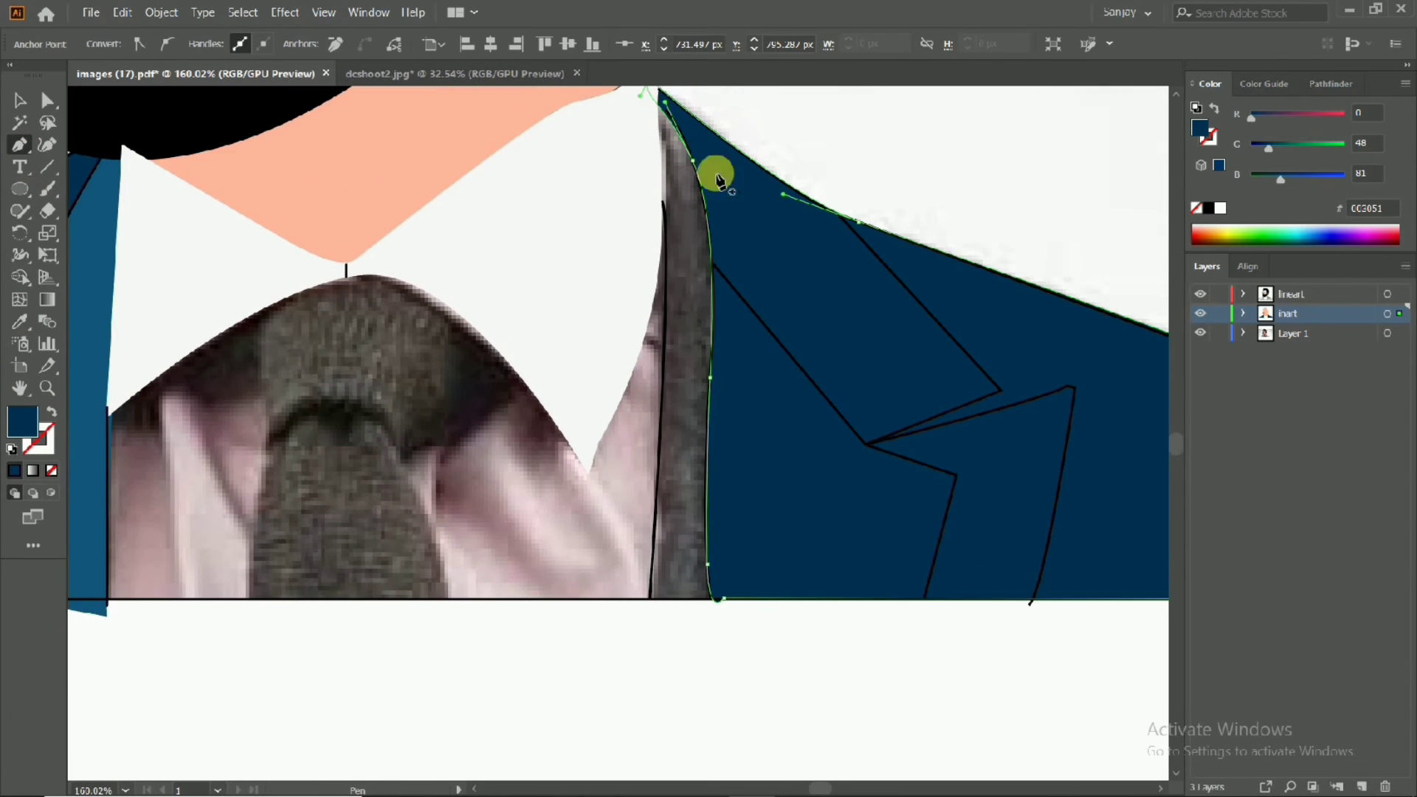
pyautogui.click(662, 205)
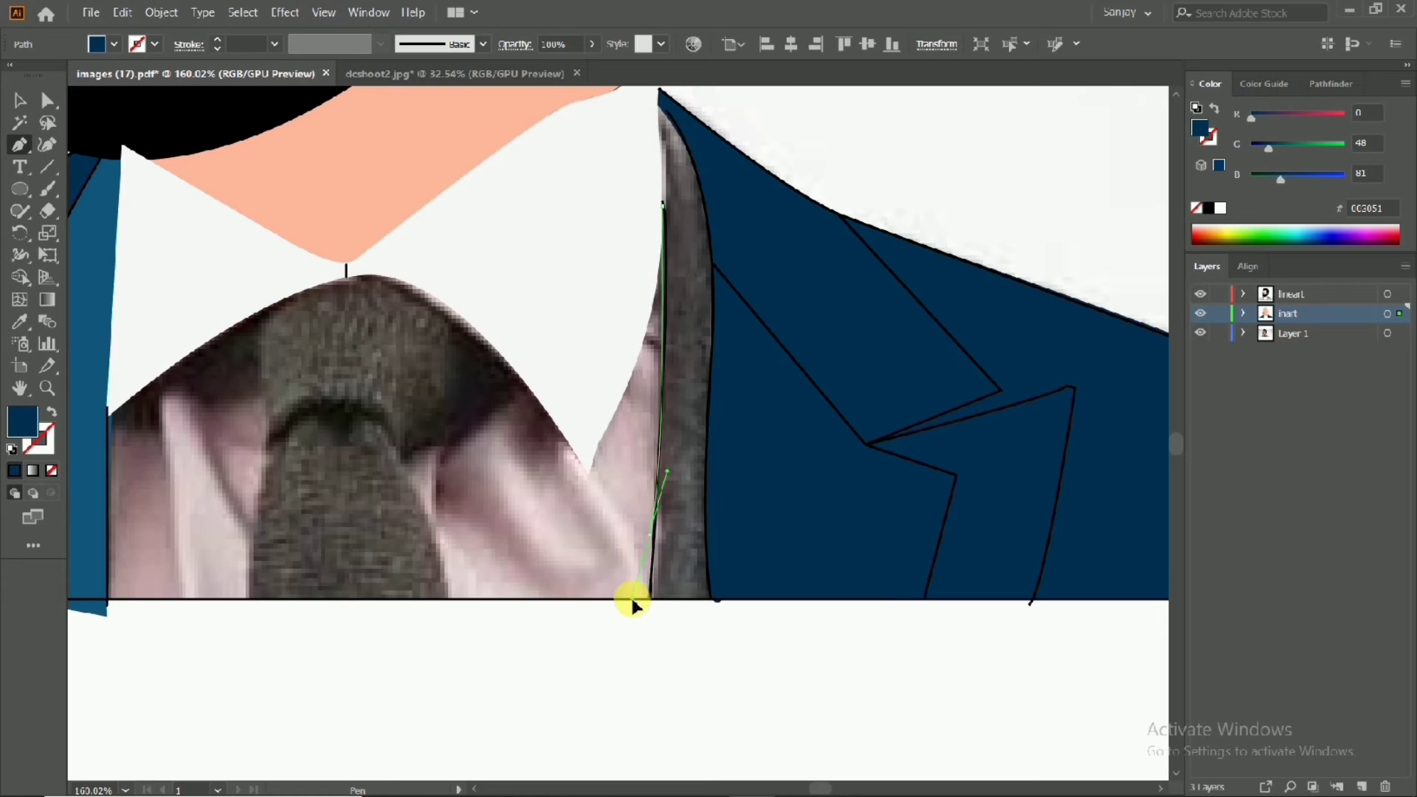
pyautogui.moveTo(632, 604); pyautogui.dragTo(649, 588)
pyautogui.moveTo(634, 650); pyautogui.dragTo(634, 647)
pyautogui.moveTo(647, 608); pyautogui.dragTo(647, 612)
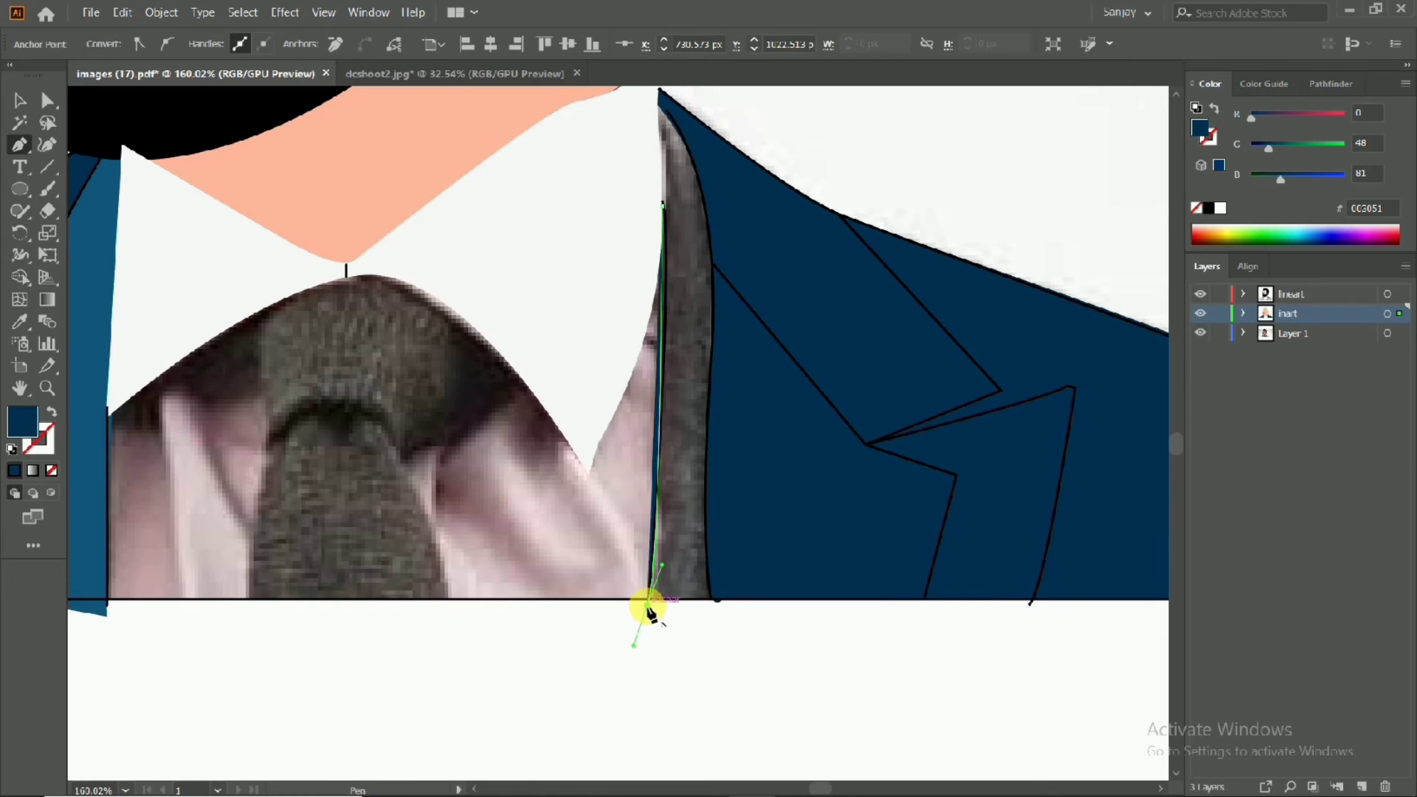
pyautogui.click(847, 587)
pyautogui.click(659, 96)
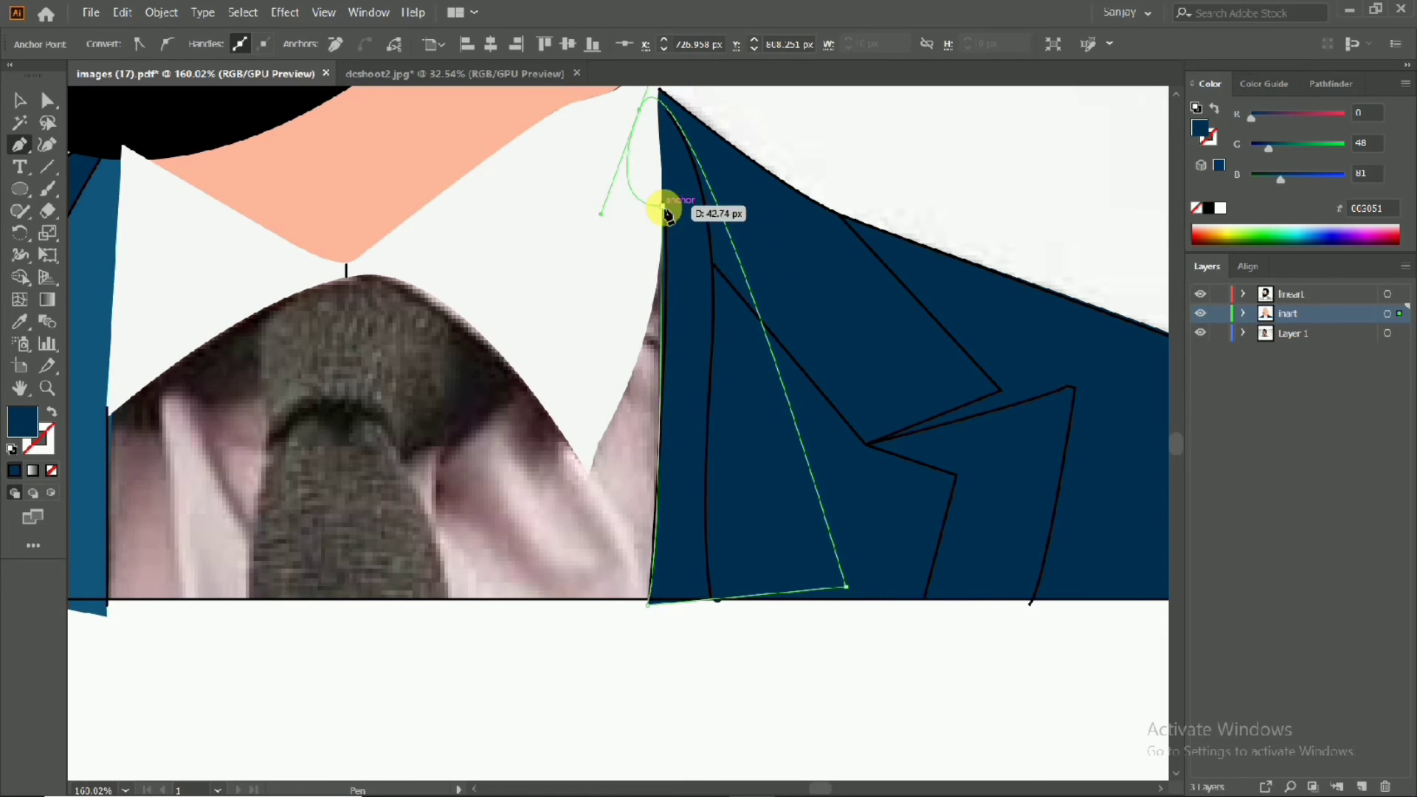
pyautogui.moveTo(662, 206); pyautogui.dragTo(37, 443)
pyautogui.scroll(-2, 528, 373)
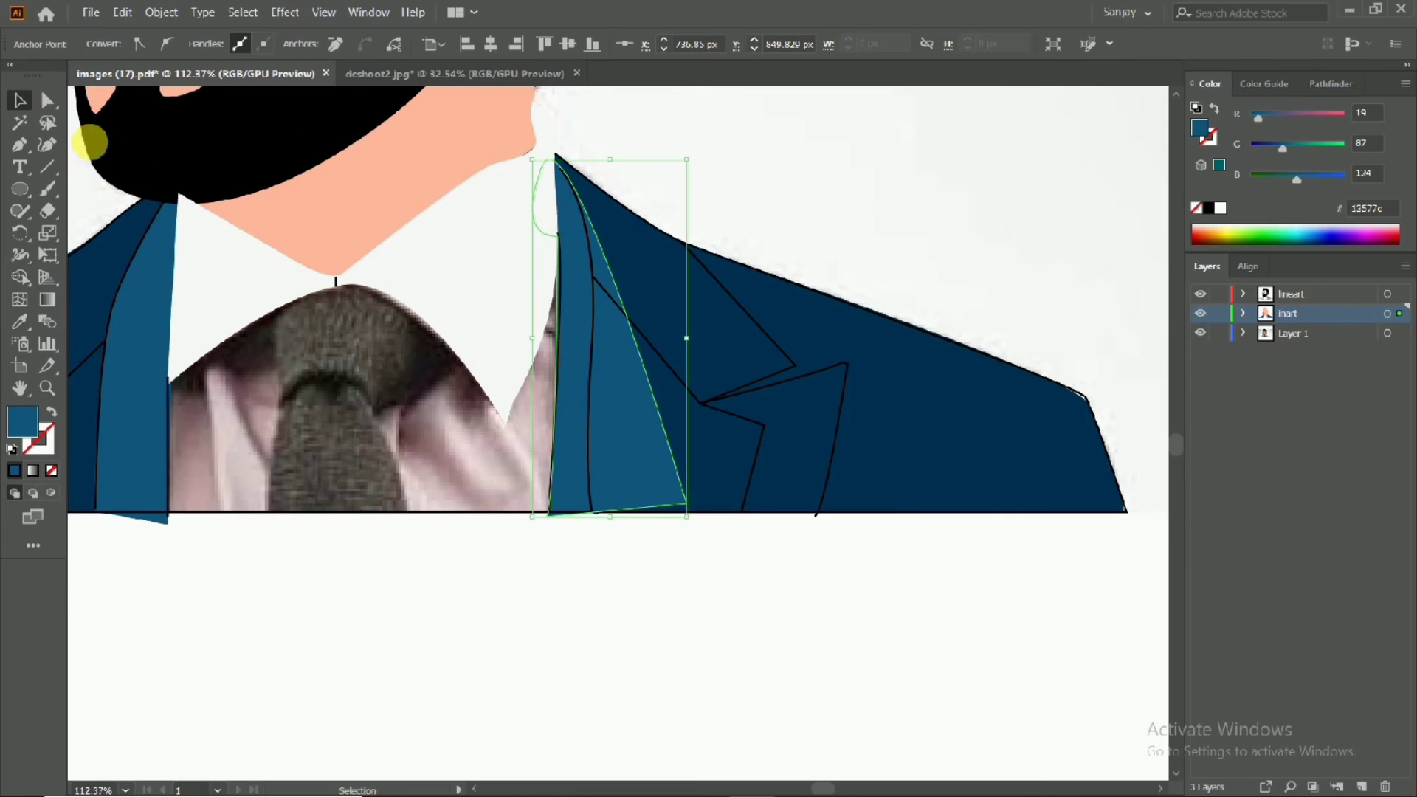
# - Zoom out to the whole portrait, deselect the strip and turn Layer 1 visibility back on
pyautogui.rightClick(846, 345)
pyautogui.keyDown('alt'); pyautogui.click(711, 419); pyautogui.keyUp('alt')
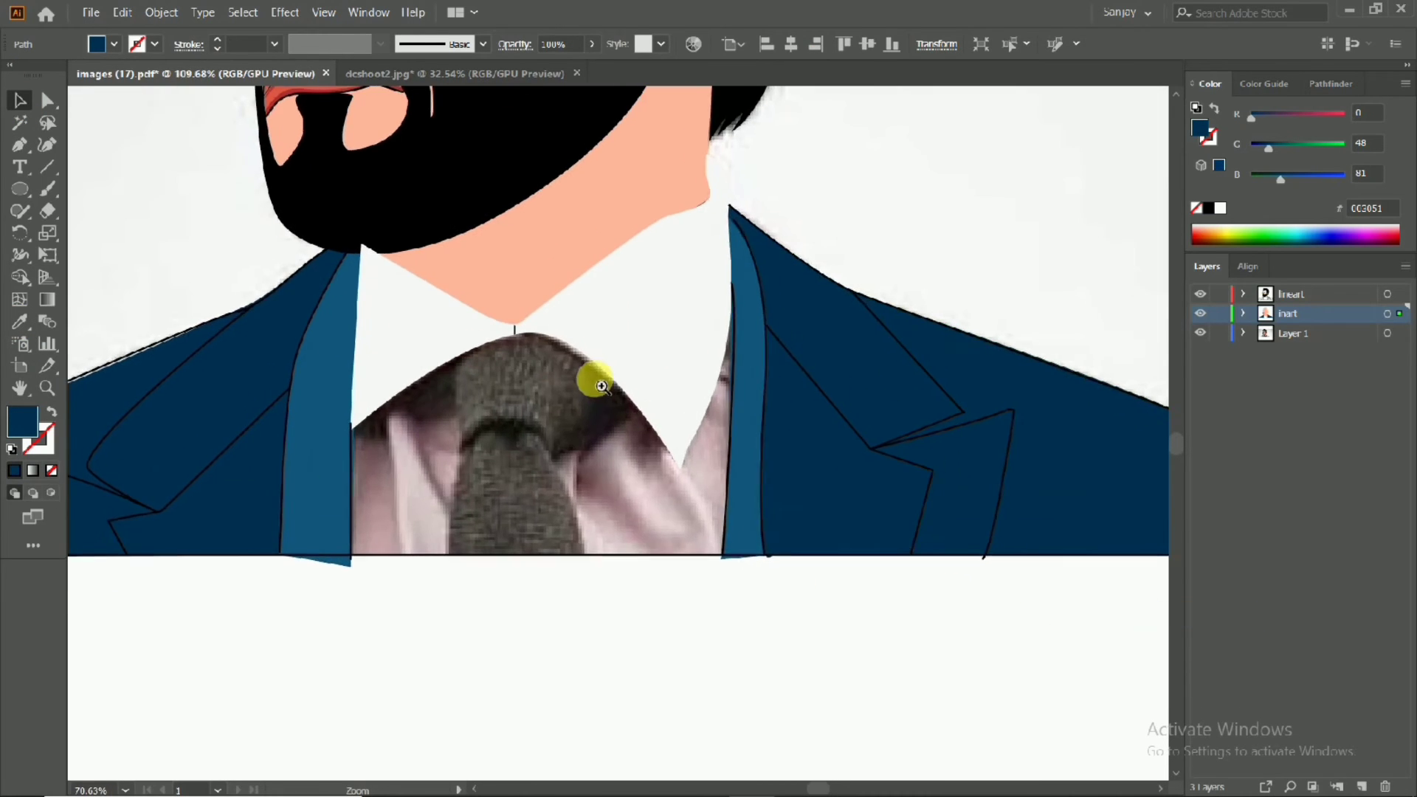
pyautogui.keyDown('alt'); pyautogui.click(592, 374); pyautogui.keyUp('alt')
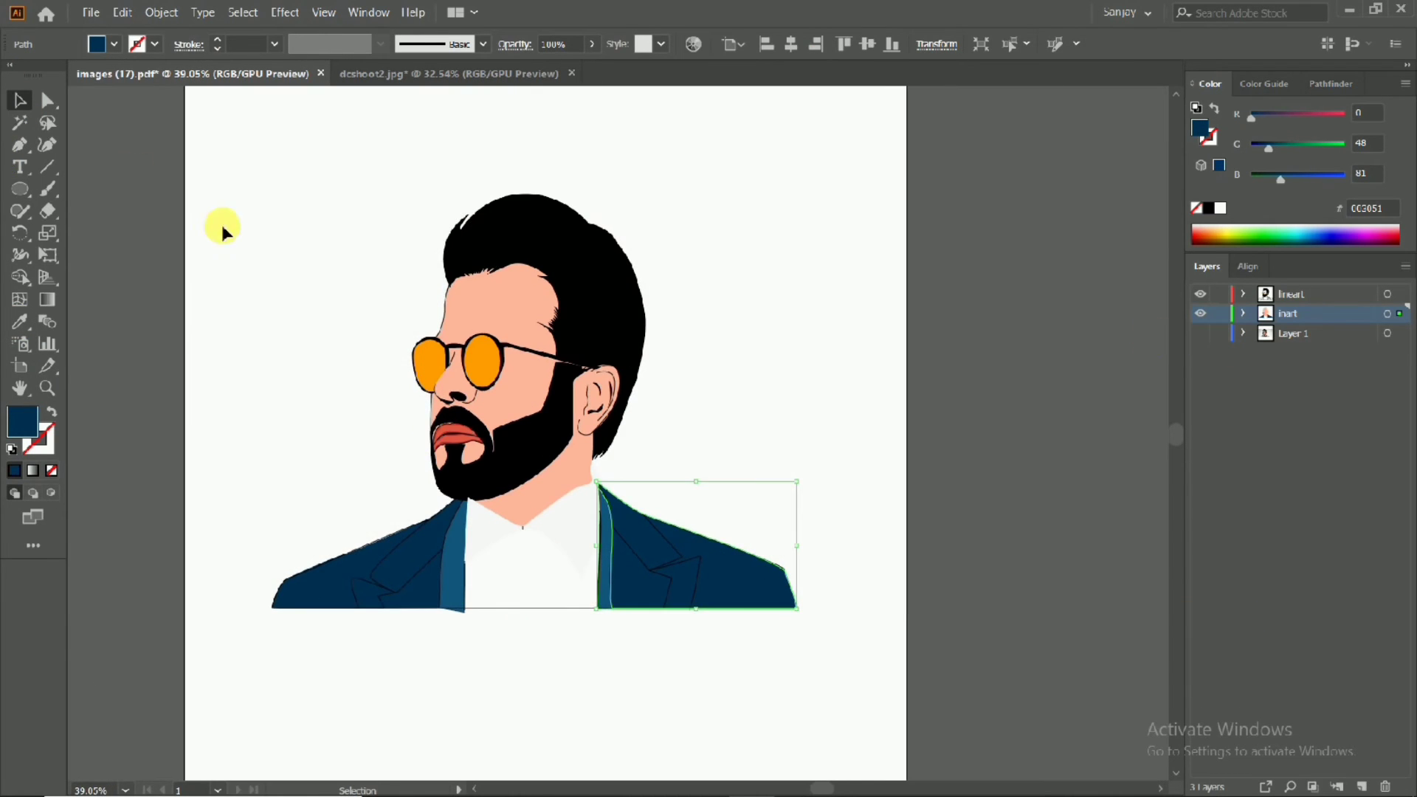
pyautogui.click(221, 231)
pyautogui.scroll(3, 479, 465)
pyautogui.click(1200, 333)
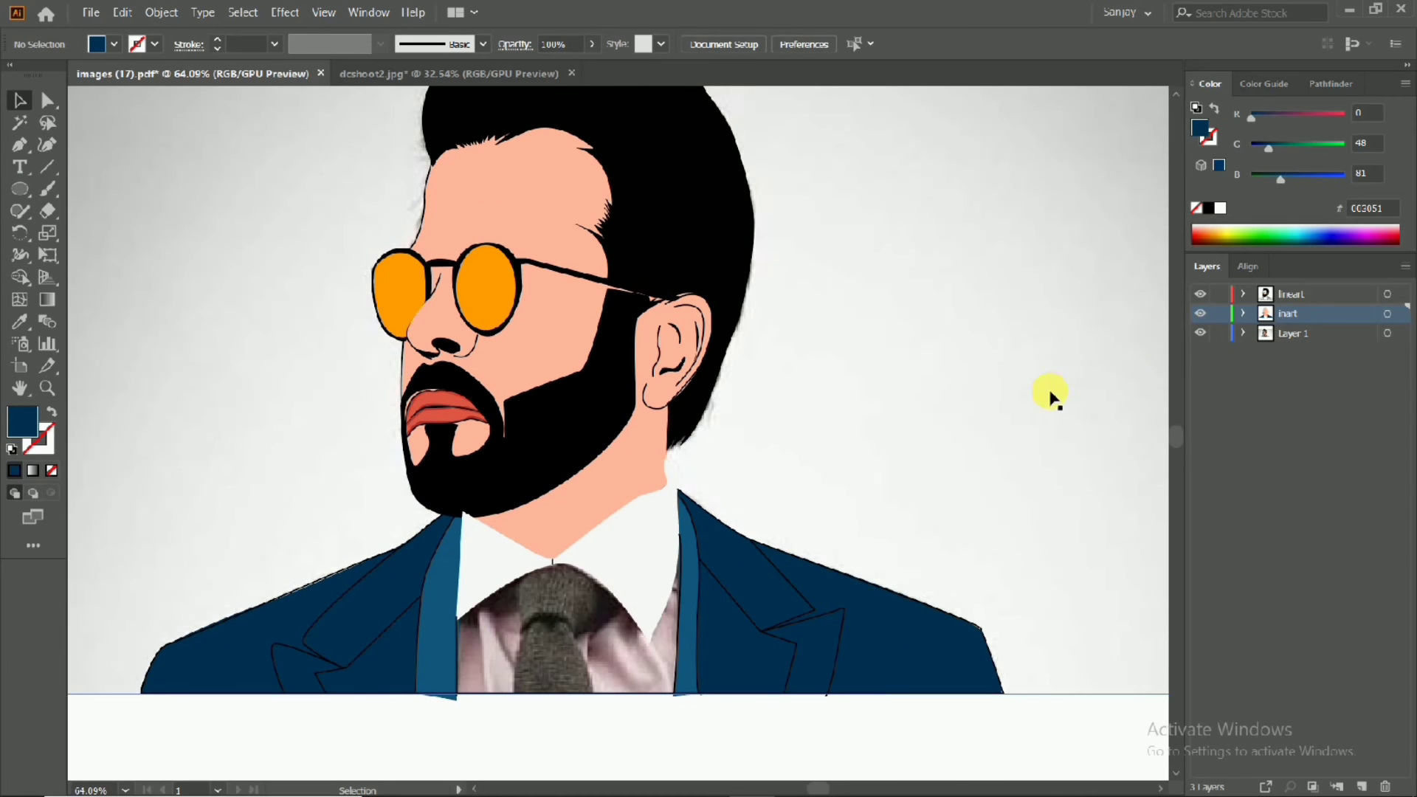
pyautogui.keyDown('alt'); pyautogui.scroll(3, 610, 648); pyautogui.keyUp('alt')
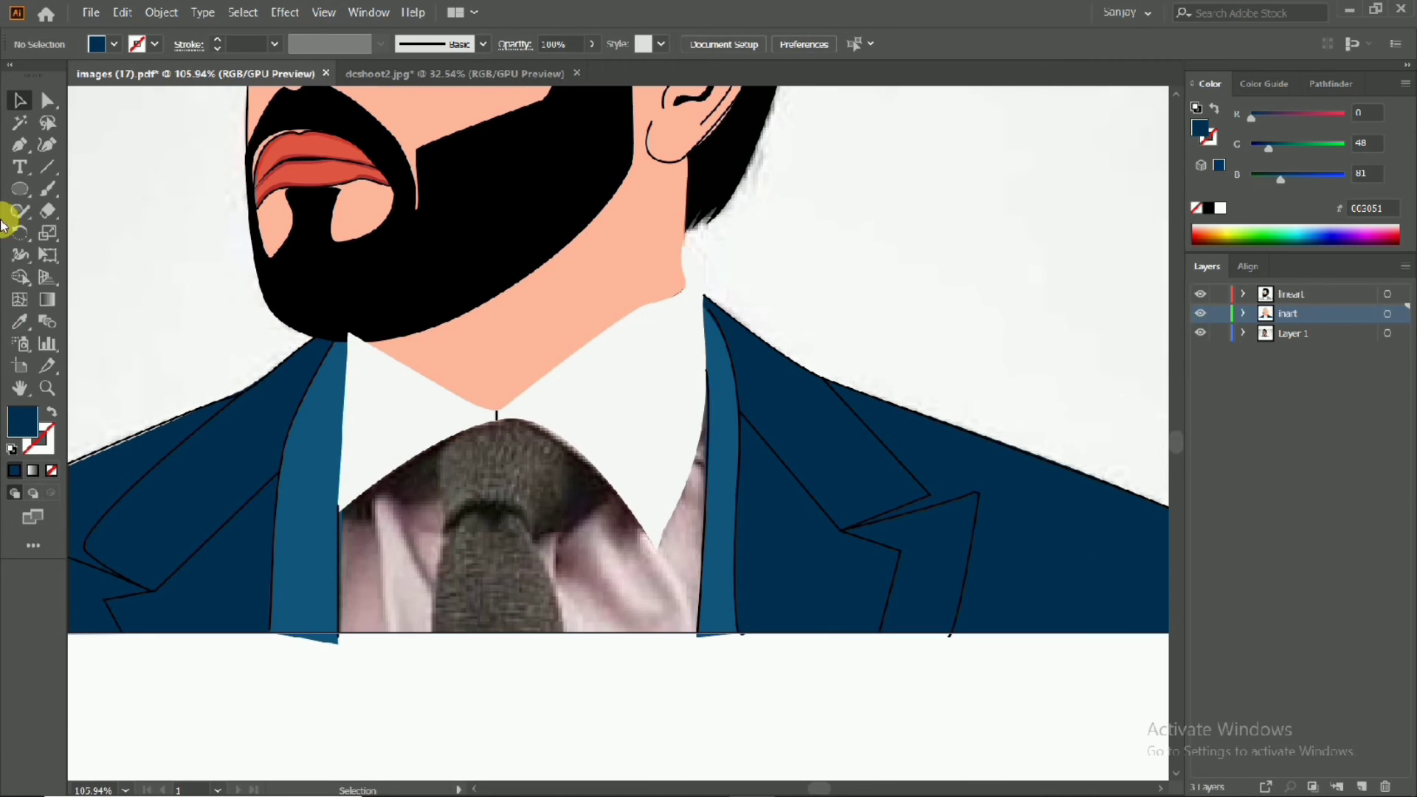
# - Place Pen anchors down the tie's left edge, across its bottom and up around the knot
pyautogui.click(12, 145)
pyautogui.click(440, 539)
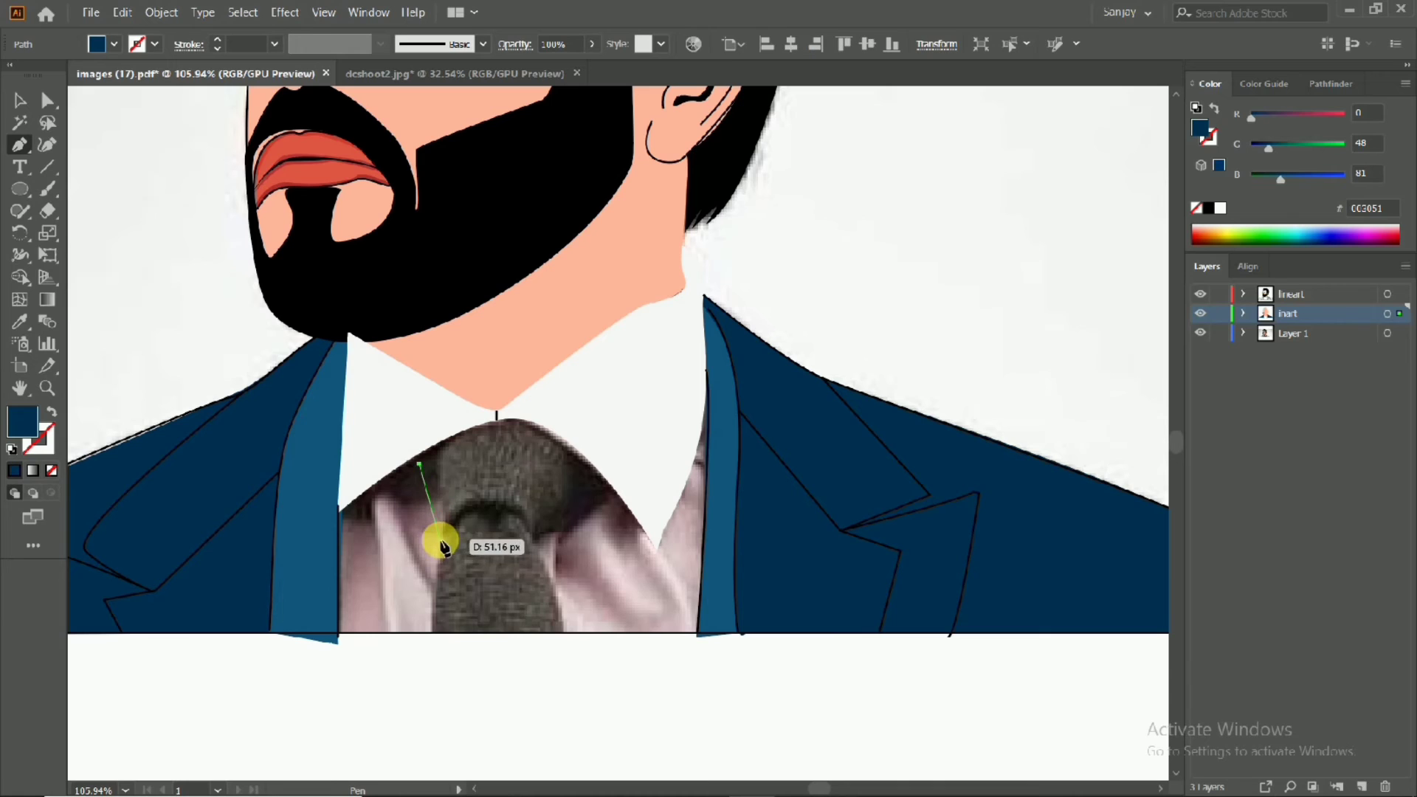
pyautogui.click(432, 583)
pyautogui.click(432, 633)
pyautogui.moveTo(467, 634); pyautogui.dragTo(486, 645)
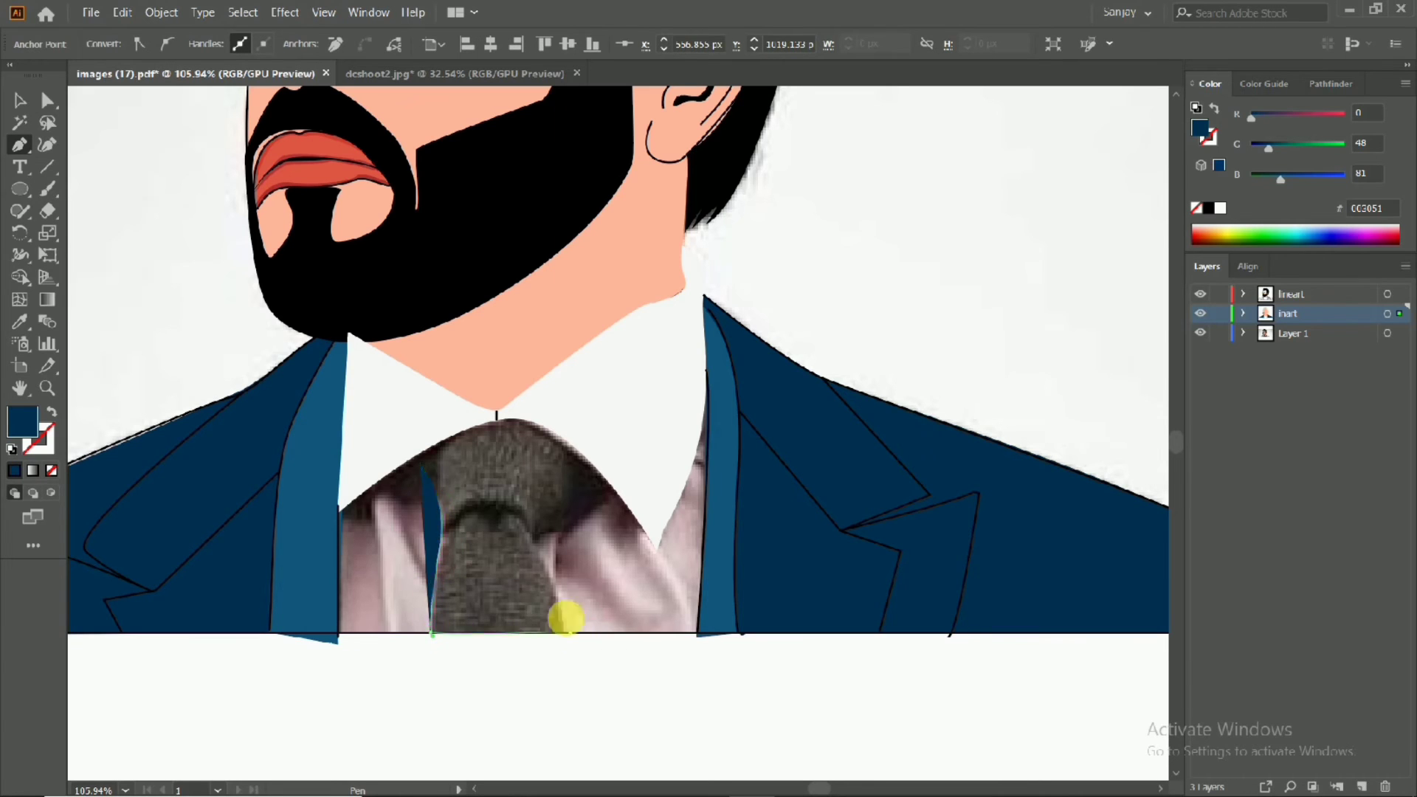
pyautogui.click(569, 633)
pyautogui.hotkey('ctrl', 'z')
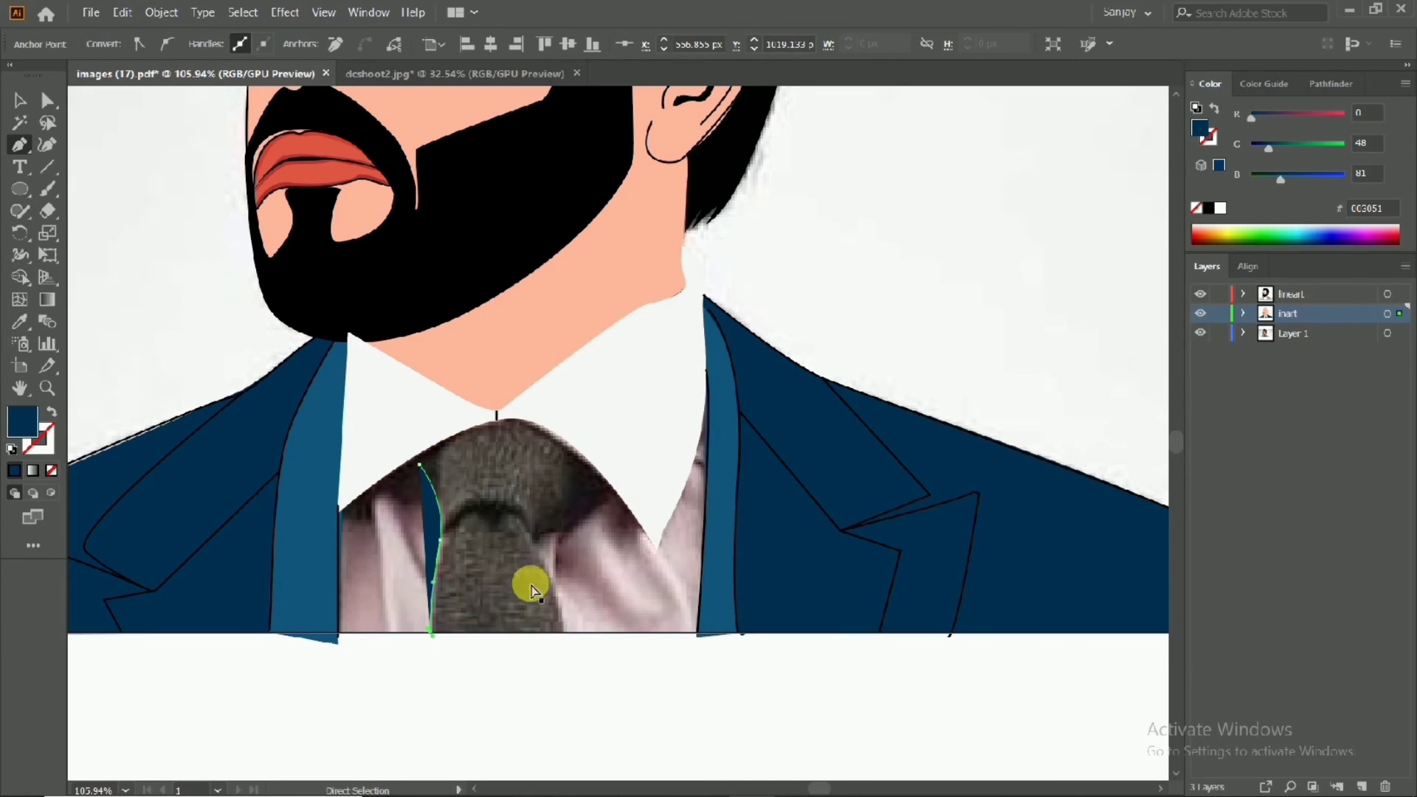
pyautogui.click(531, 533)
pyautogui.click(583, 530)
pyautogui.click(609, 464)
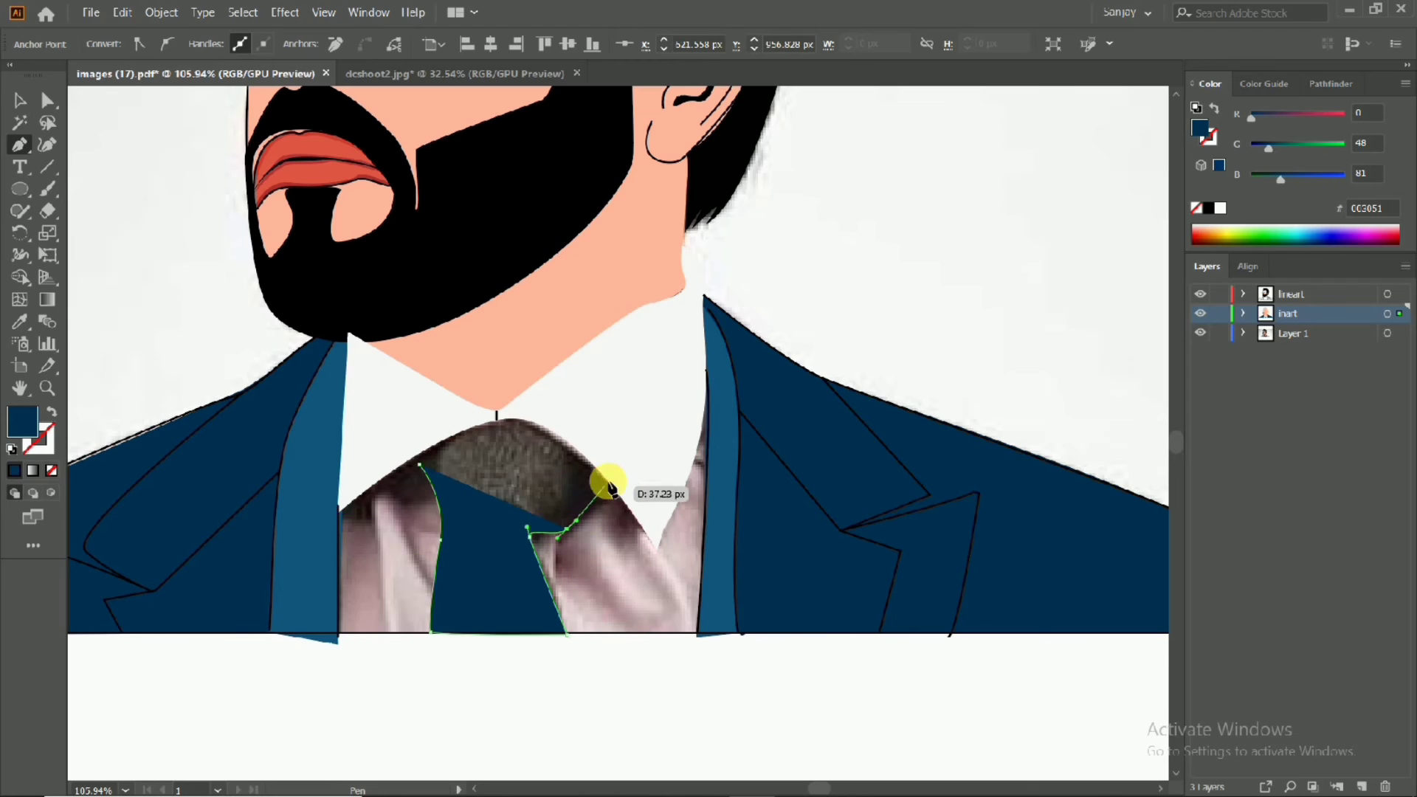
pyautogui.moveTo(487, 406); pyautogui.dragTo(452, 421)
pyautogui.scroll(-2, 411, 458)
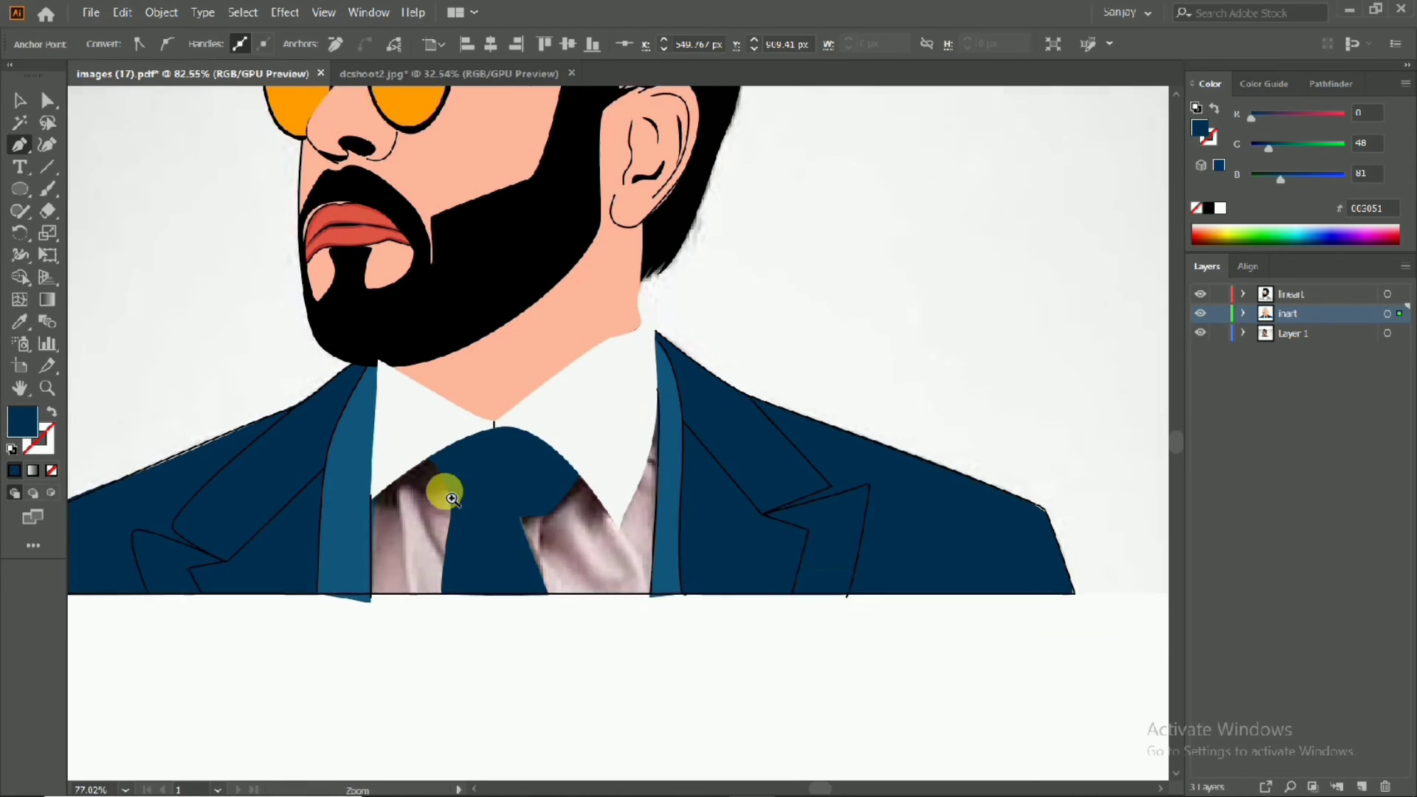
# - Retrace the tie's left edge and knot, close the outline, and swap fill and stroke
pyautogui.click(430, 464)
pyautogui.moveTo(441, 561)
pyautogui.mouseDown()
pyautogui.moveTo(450, 493)
pyautogui.moveTo(444, 613)
pyautogui.mouseUp()
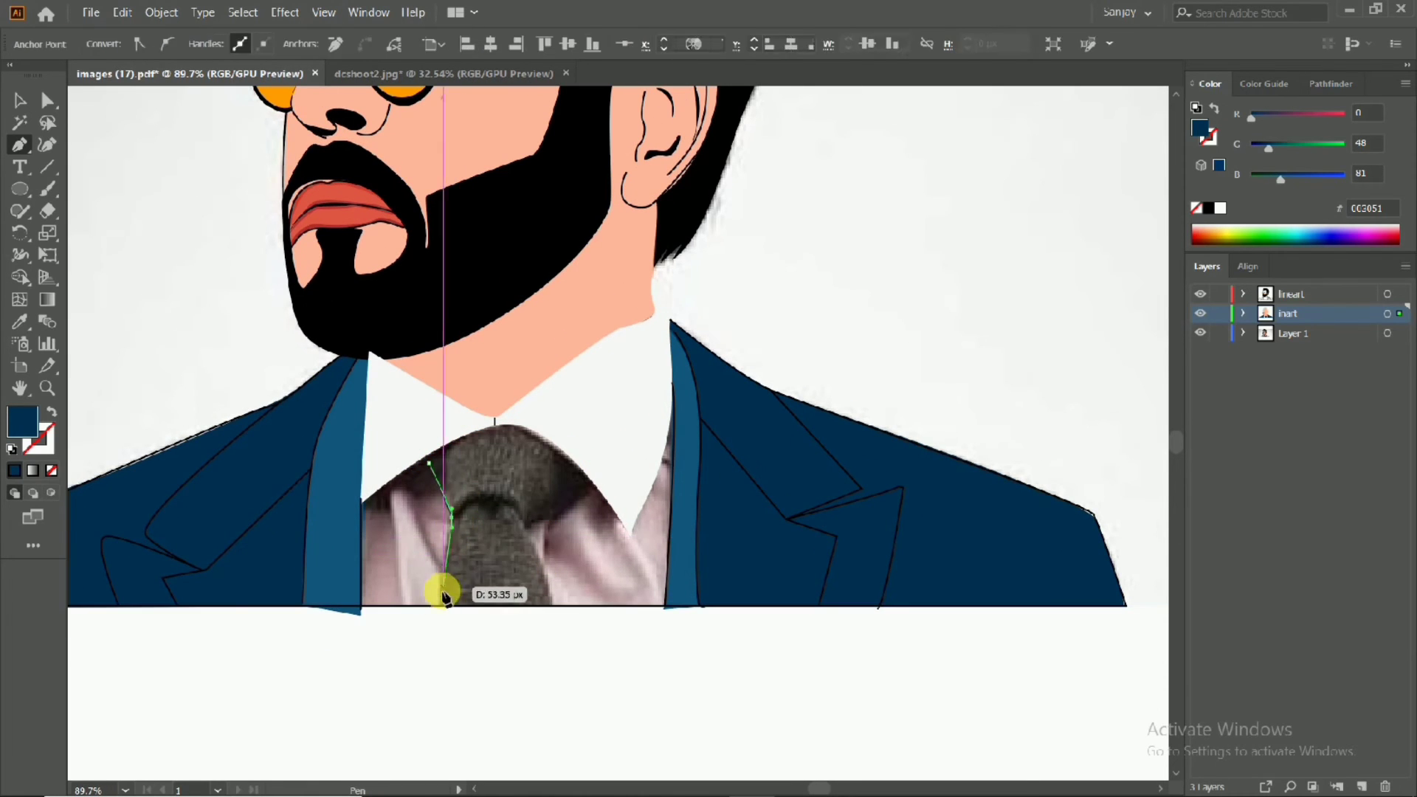
pyautogui.click(554, 608)
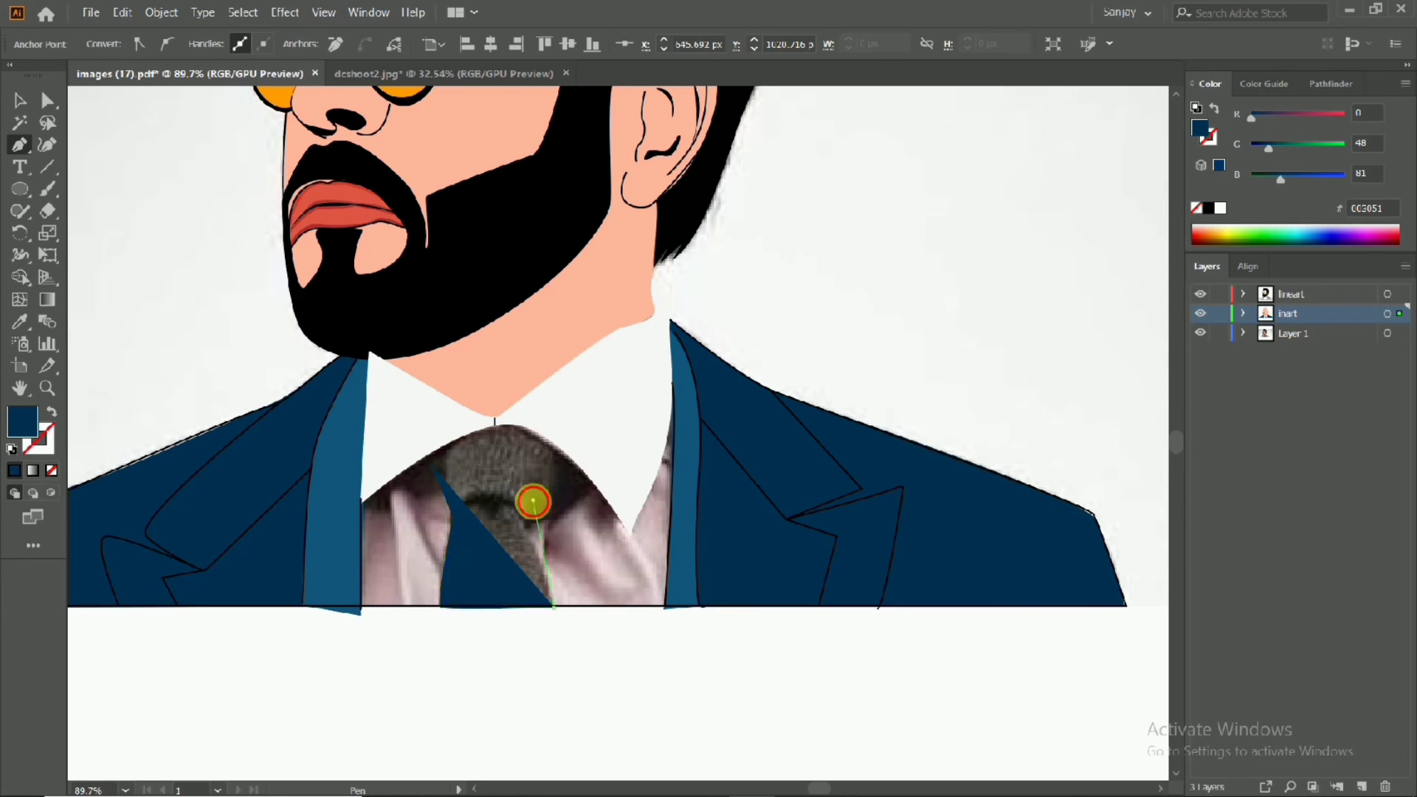
pyautogui.click(537, 507)
pyautogui.click(565, 450)
pyautogui.click(431, 463)
pyautogui.click(452, 517)
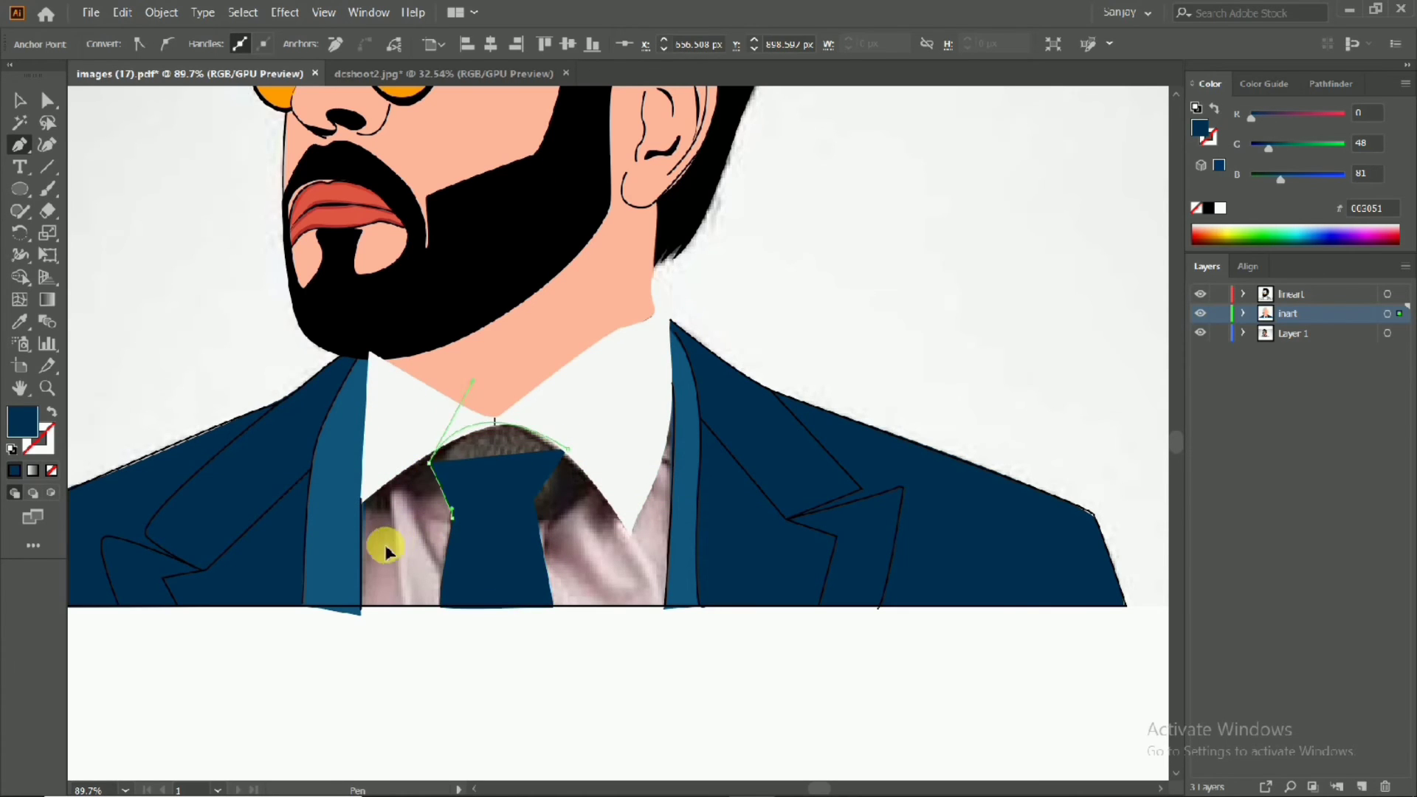
pyautogui.click(441, 607)
pyautogui.click(53, 411)
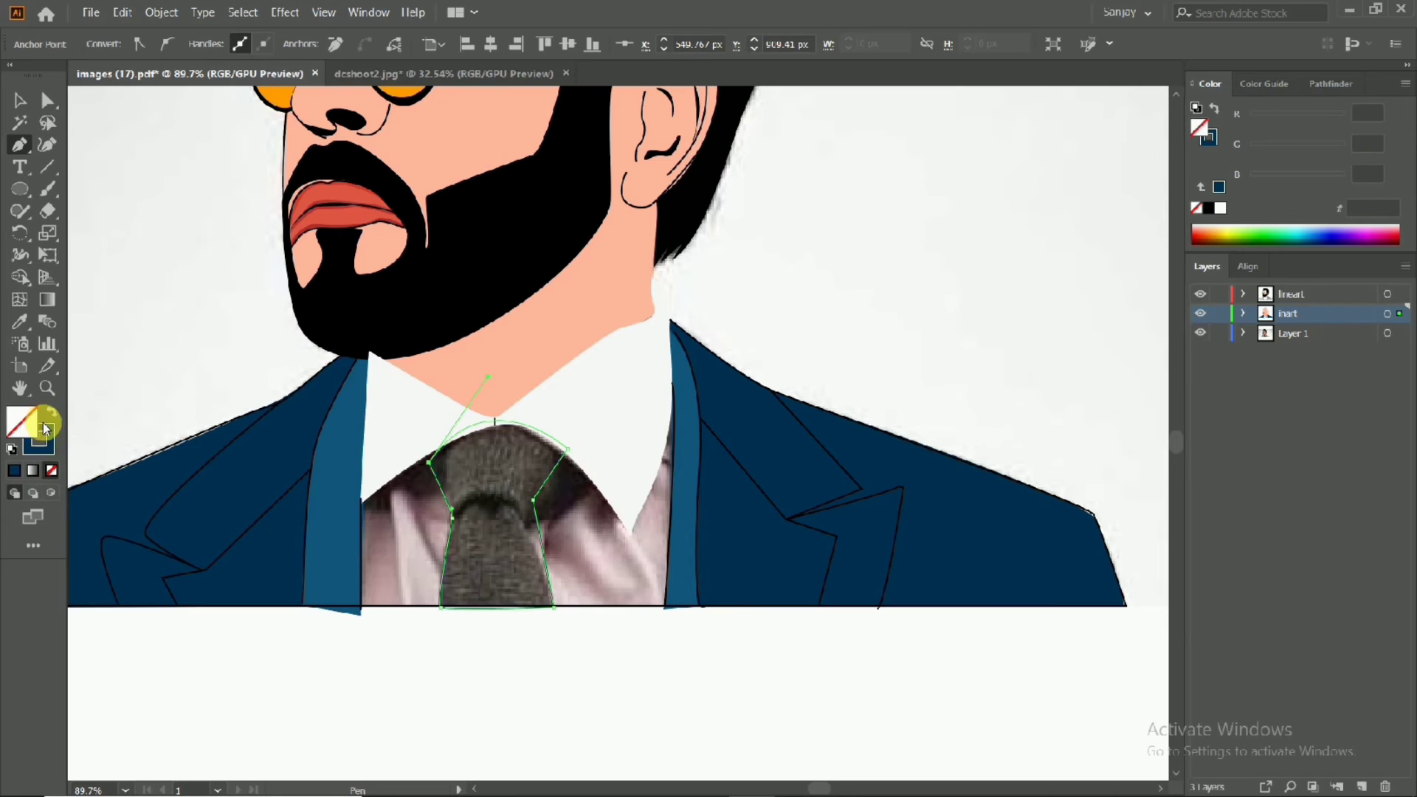
# - Try dark grey, then black, as the tie's fill colour
pyautogui.doubleClick(23, 420)
pyautogui.click(469, 476)
pyautogui.click(903, 291)
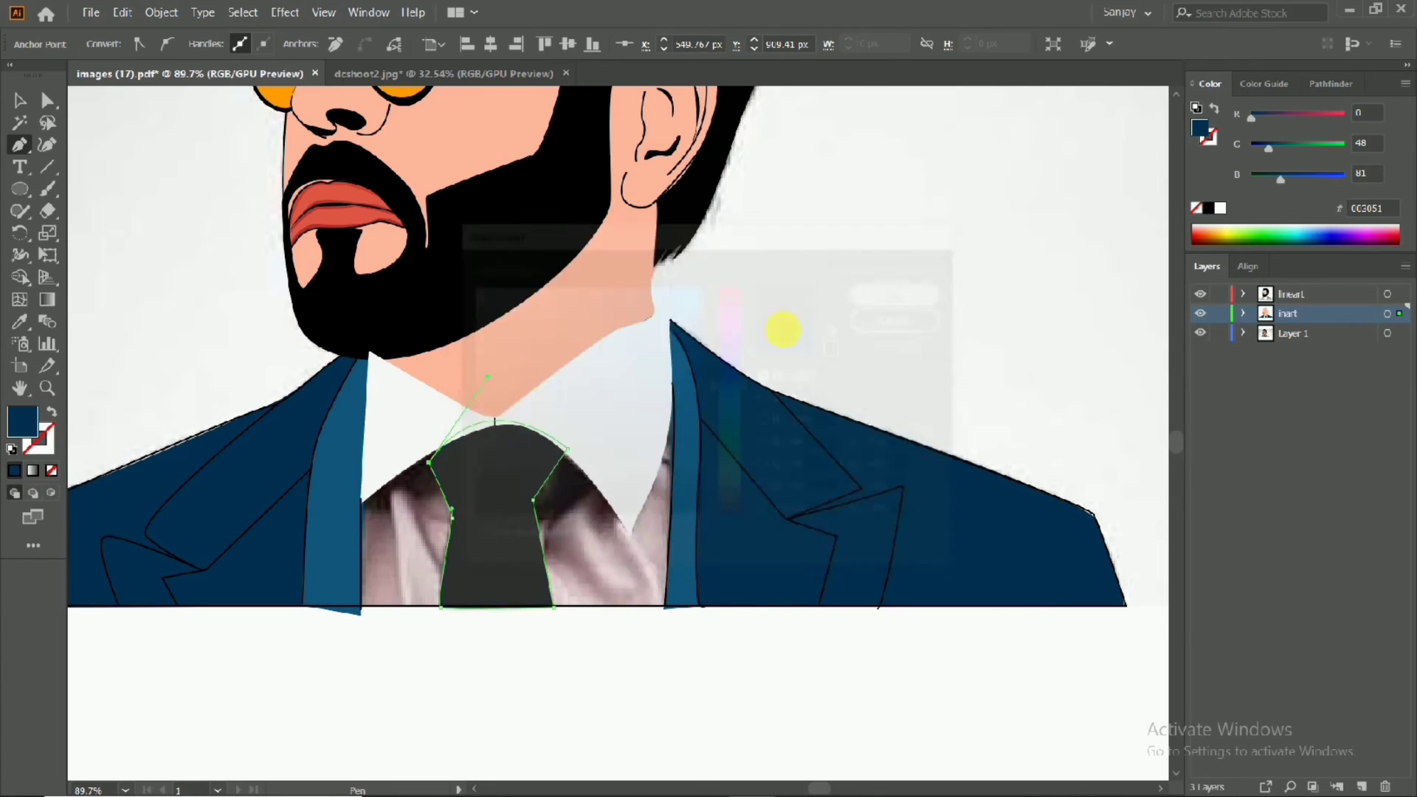
pyautogui.scroll(2, 578, 482)
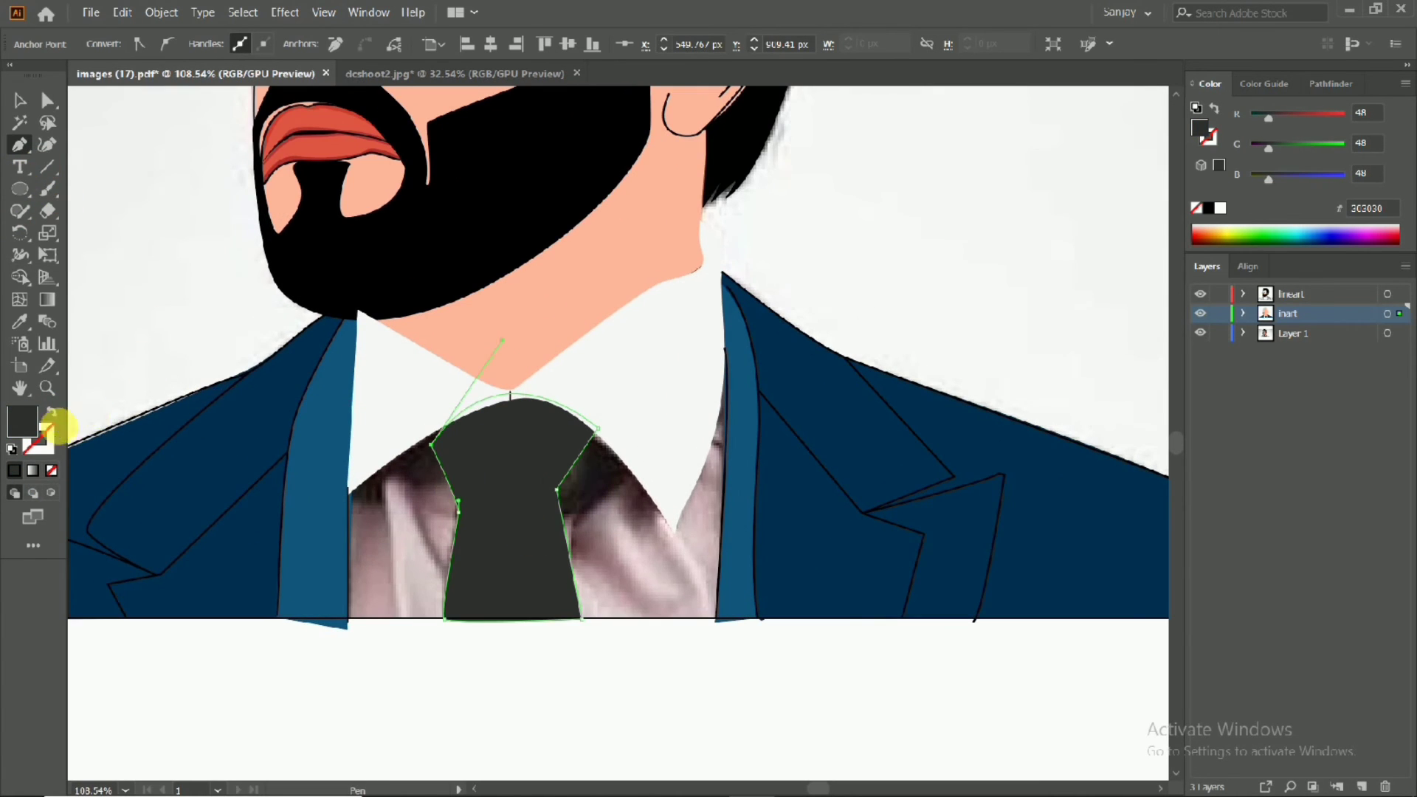
pyautogui.doubleClick(30, 422)
pyautogui.click(487, 517)
pyautogui.click(946, 303)
pyautogui.scroll(-2, 454, 422)
pyautogui.scroll(2, 454, 421)
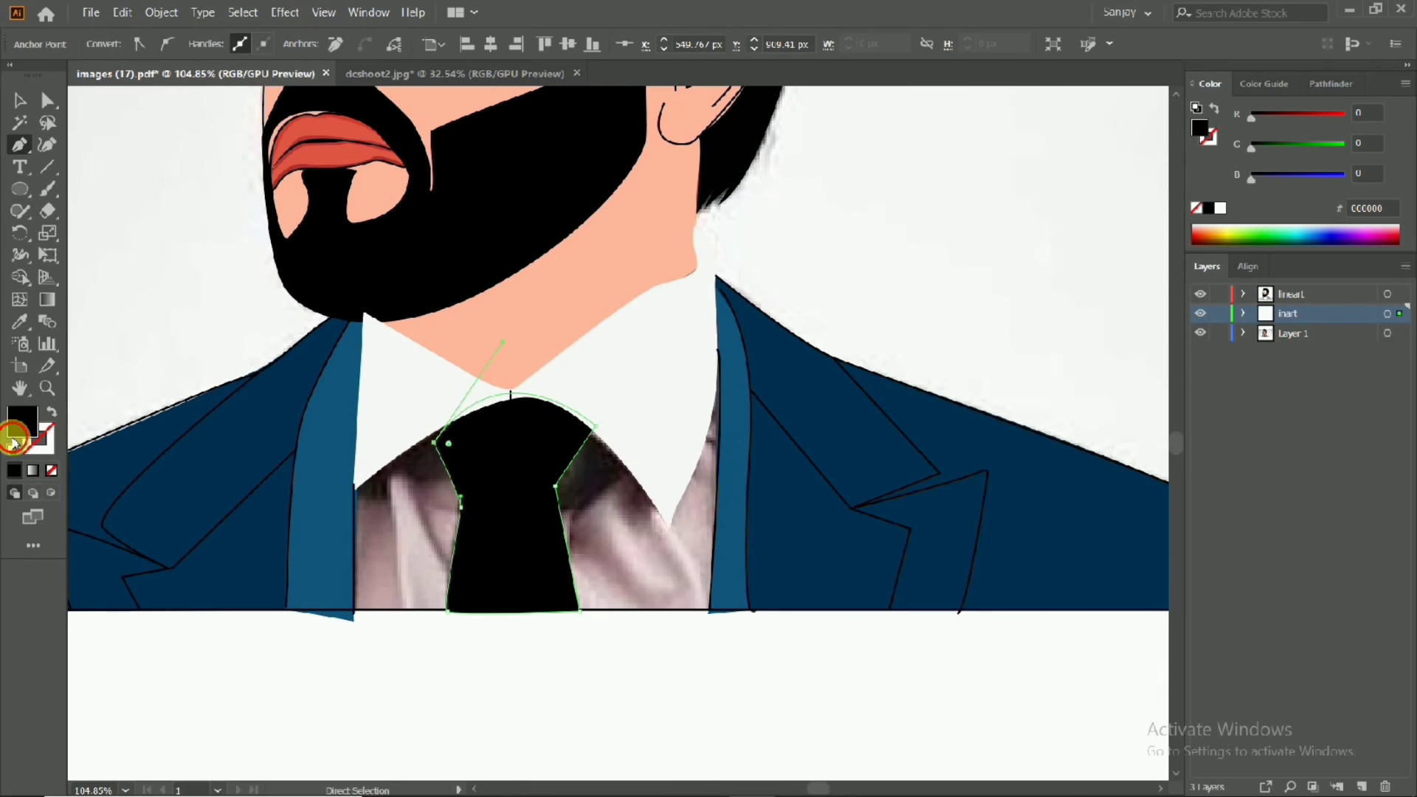
# - Try dark green, then settle on dark navy 1c1c3f for the tie fill
pyautogui.doubleClick(14, 440)
pyautogui.click(728, 436)
pyautogui.click(696, 467)
pyautogui.click(886, 293)
pyautogui.scroll(-3, 494, 459)
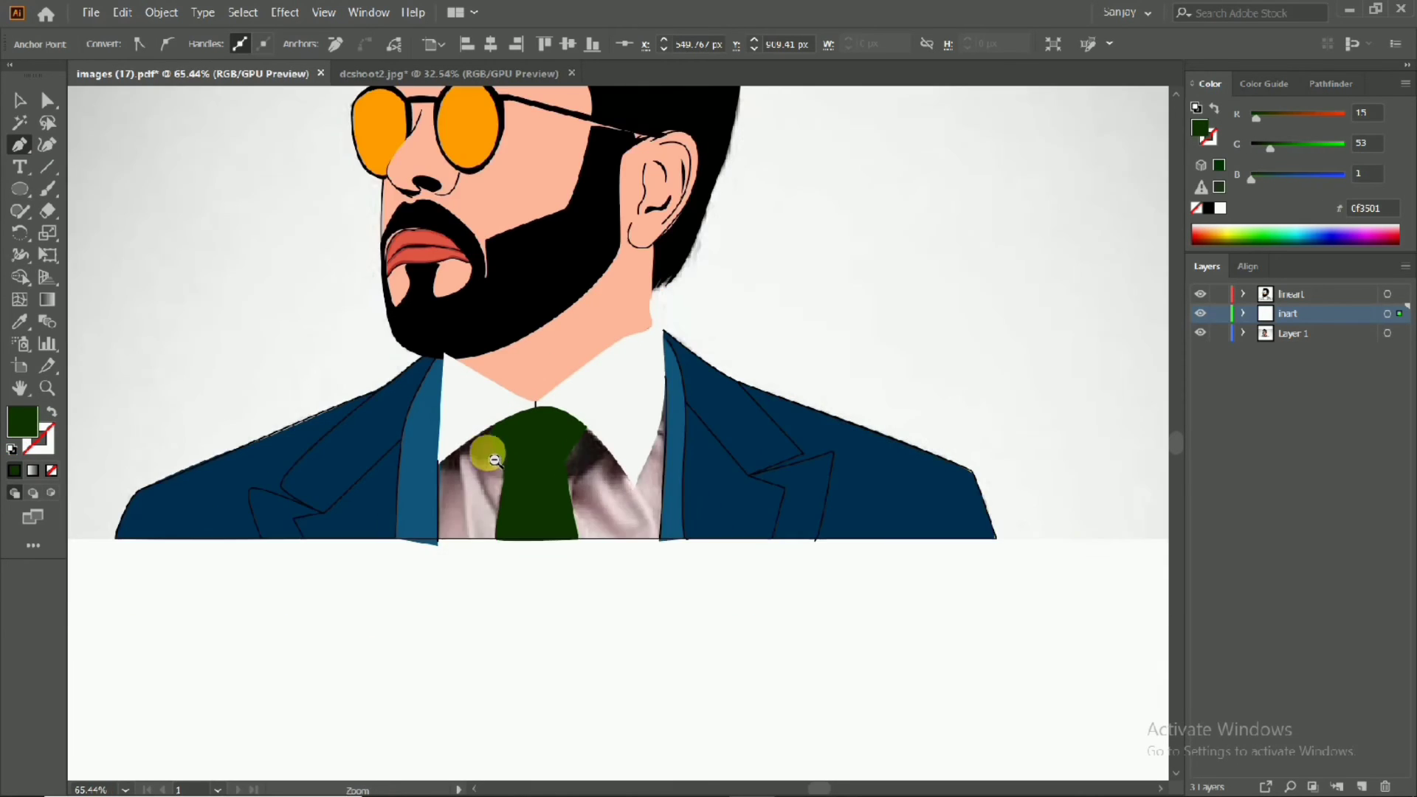
pyautogui.scroll(3, 494, 459)
pyautogui.doubleClick(22, 422)
pyautogui.click(626, 466)
pyautogui.click(537, 443)
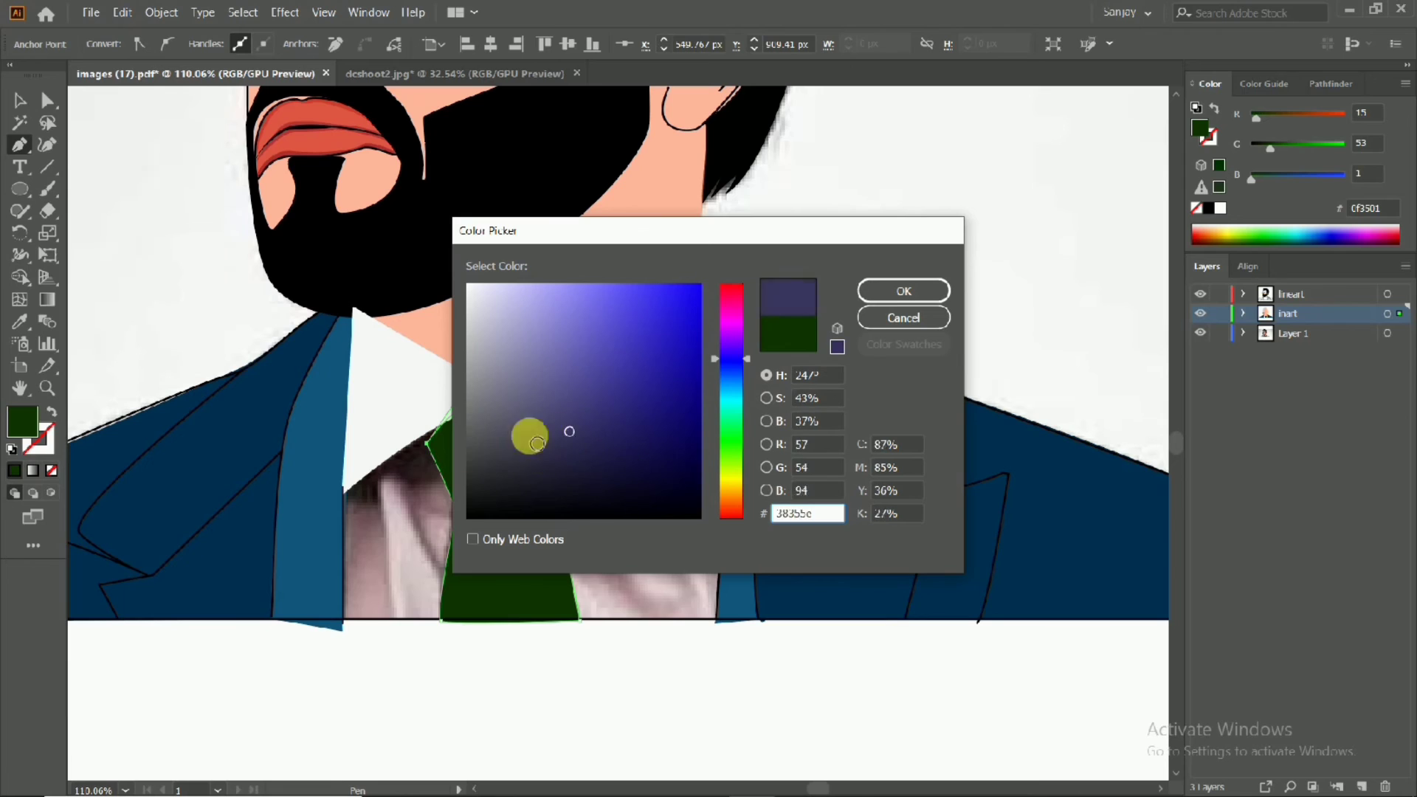
pyautogui.moveTo(537, 443); pyautogui.dragTo(557, 470)
pyautogui.press('Return')
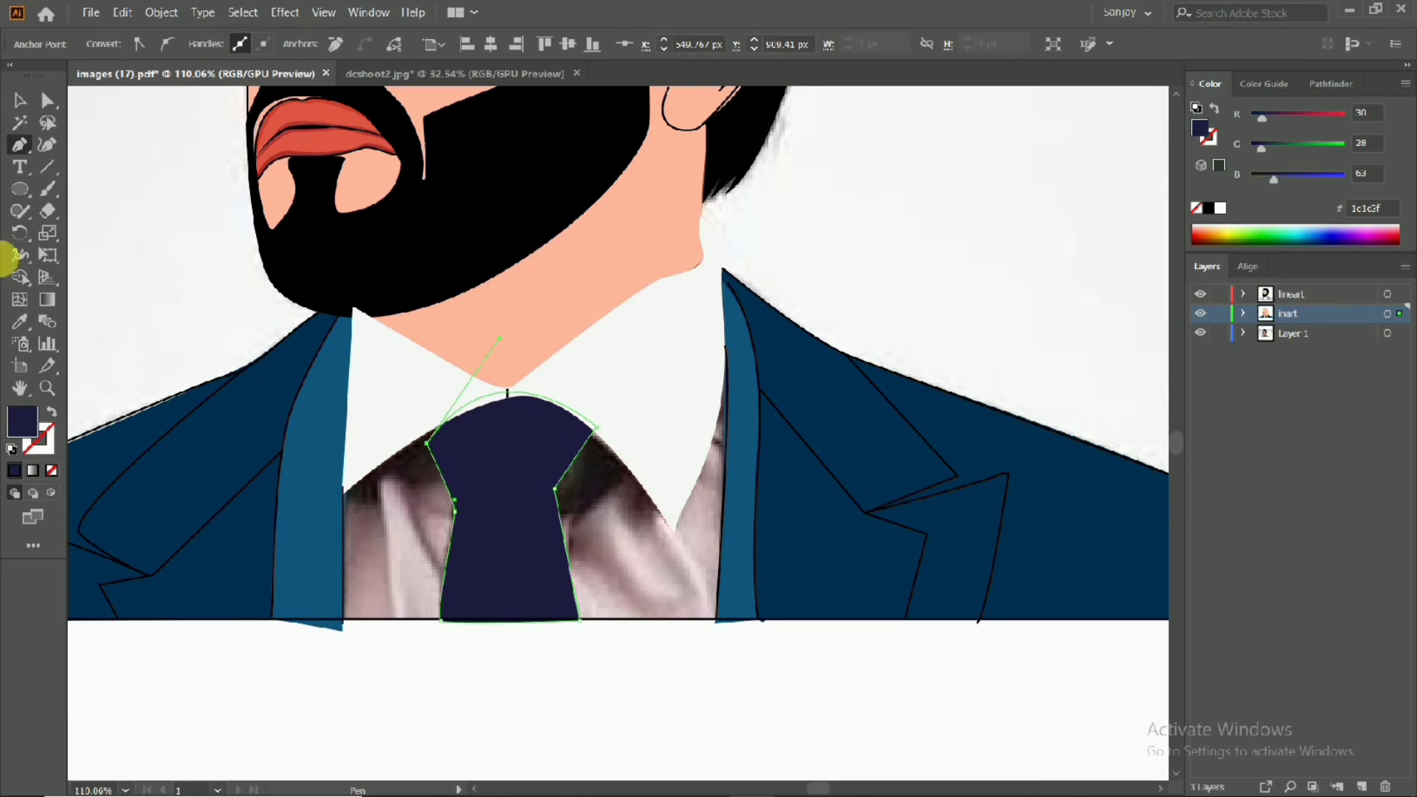
# - Begin outlining a fold highlight shape across the tie knot
pyautogui.click(462, 503)
pyautogui.moveTo(500, 477); pyautogui.dragTo(512, 448)
pyautogui.click(526, 461)
pyautogui.click(541, 487)
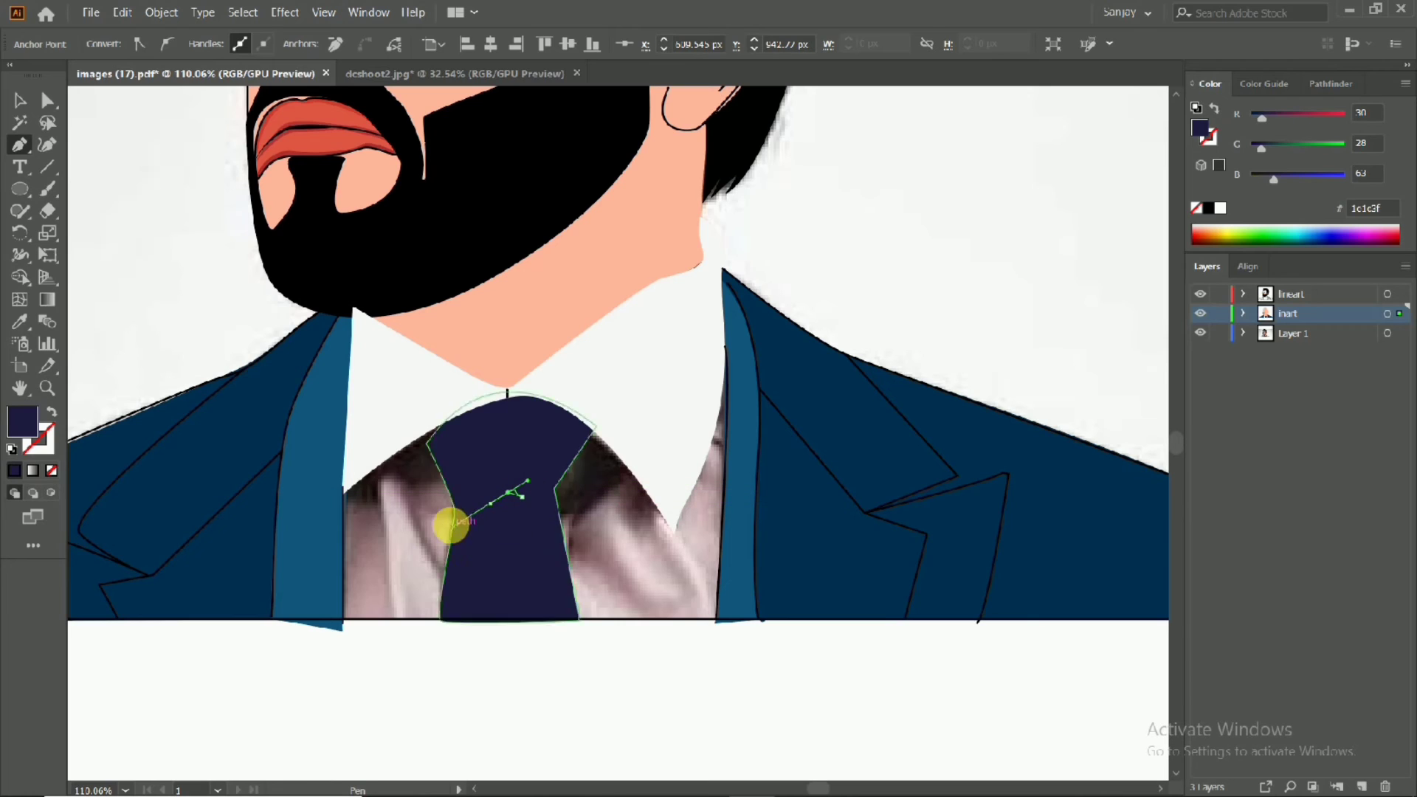
# - Fill the knot fold shape with lighter navy 333359
pyautogui.doubleClick(22, 421)
pyautogui.click(513, 436)
pyautogui.press('Return')
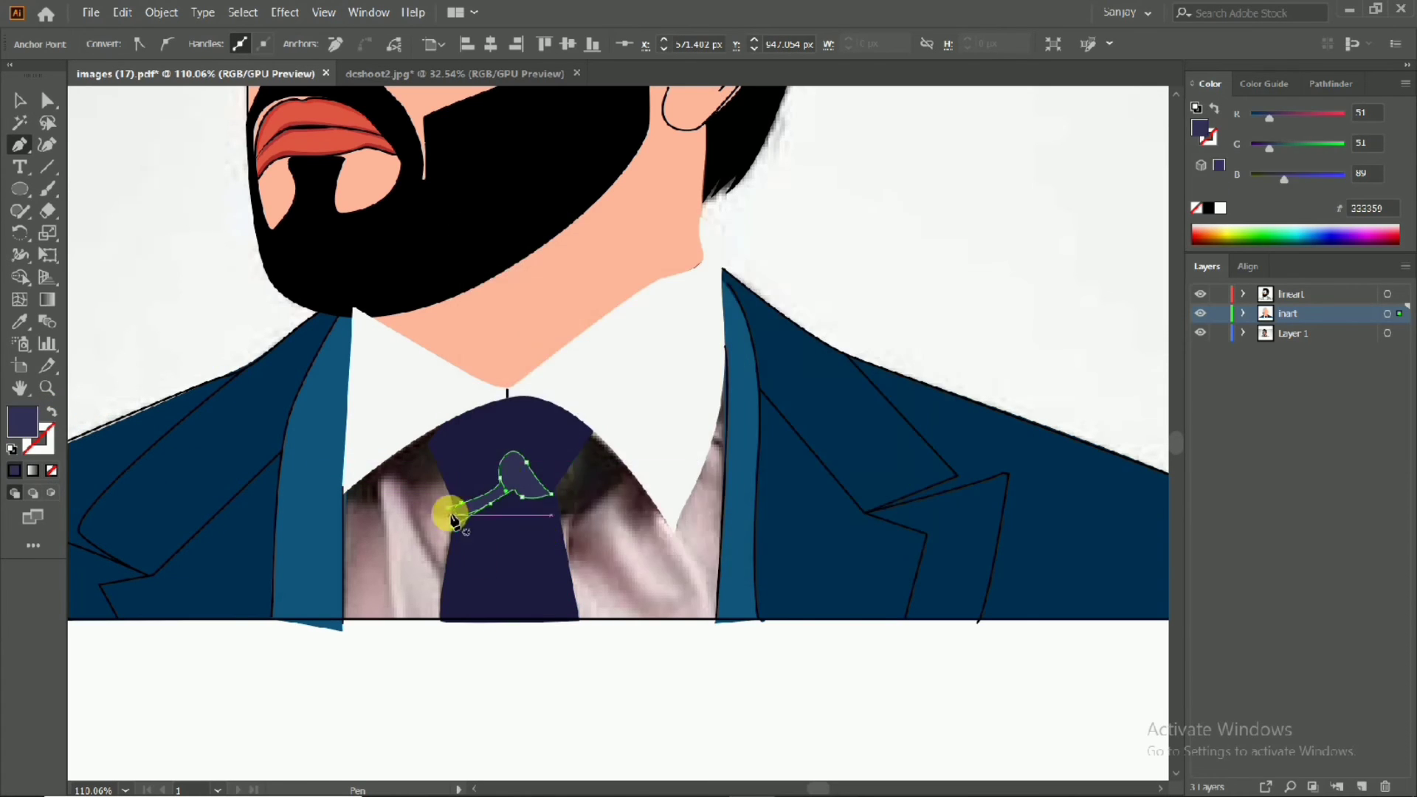
pyautogui.scroll(-2, 411, 475)
pyautogui.scroll(3, 563, 585)
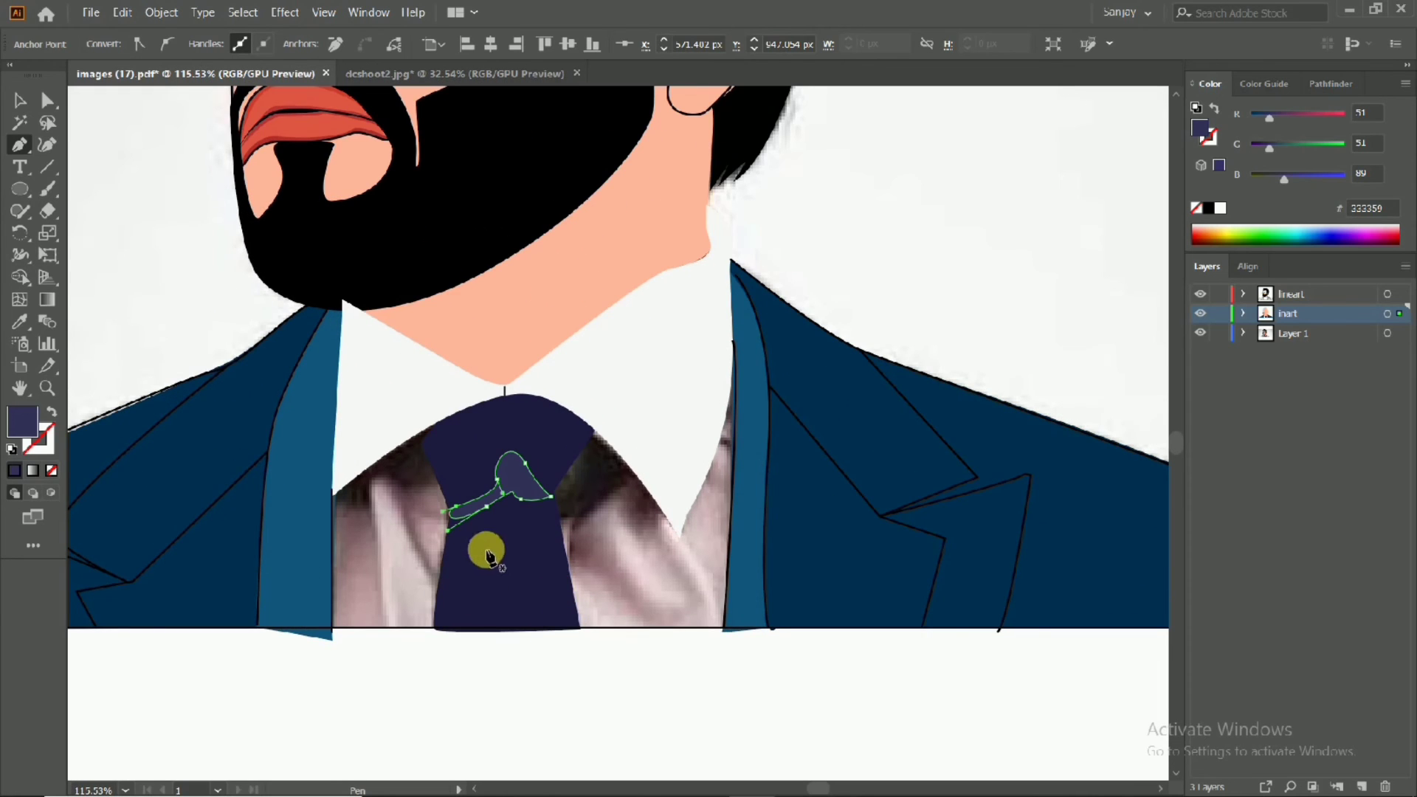
# - Draw a closed zigzag crease shape running down the tie
pyautogui.click(493, 520)
pyautogui.click(499, 626)
pyautogui.click(486, 551)
pyautogui.click(509, 600)
pyautogui.click(514, 532)
pyautogui.click(524, 603)
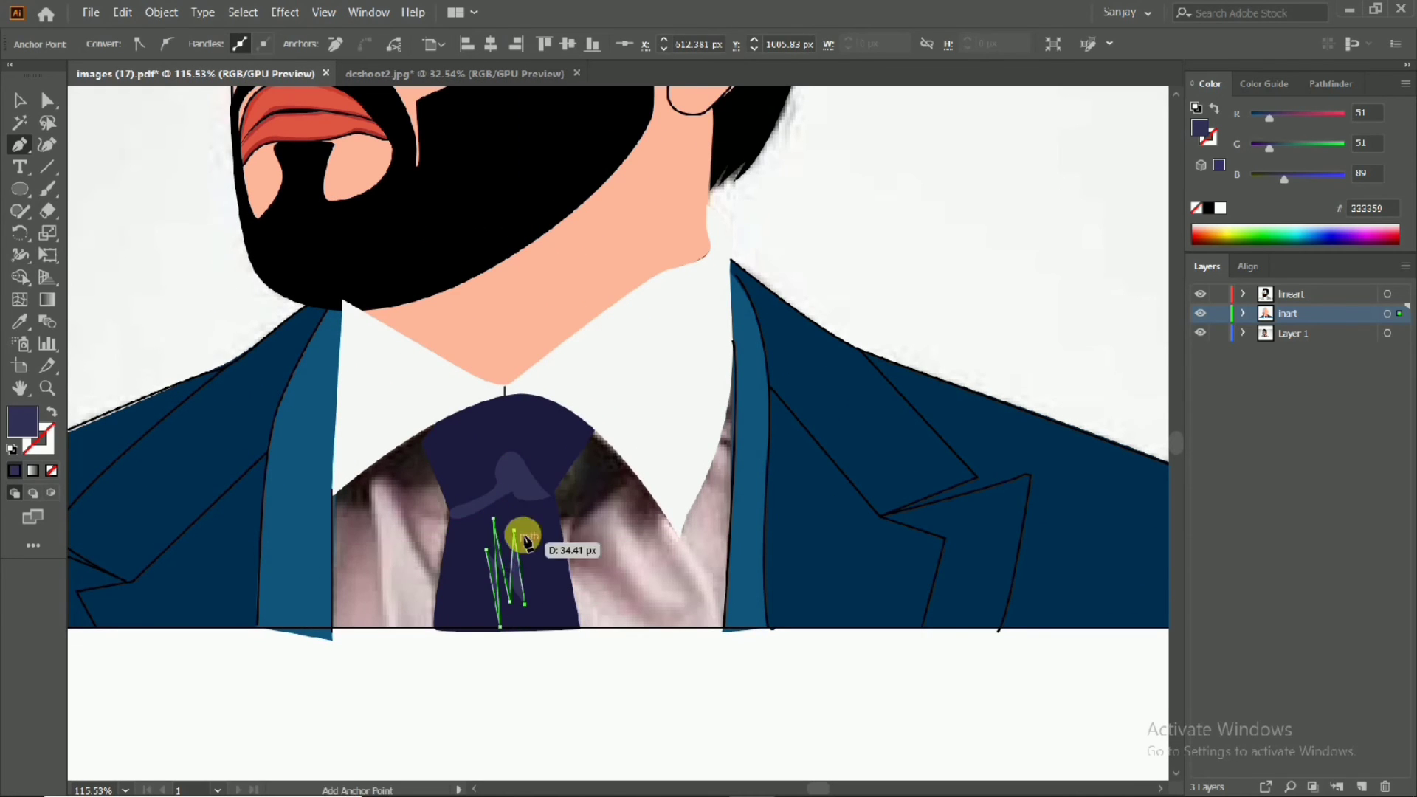
pyautogui.click(524, 537)
pyautogui.click(496, 515)
pyautogui.scroll(-3, 395, 585)
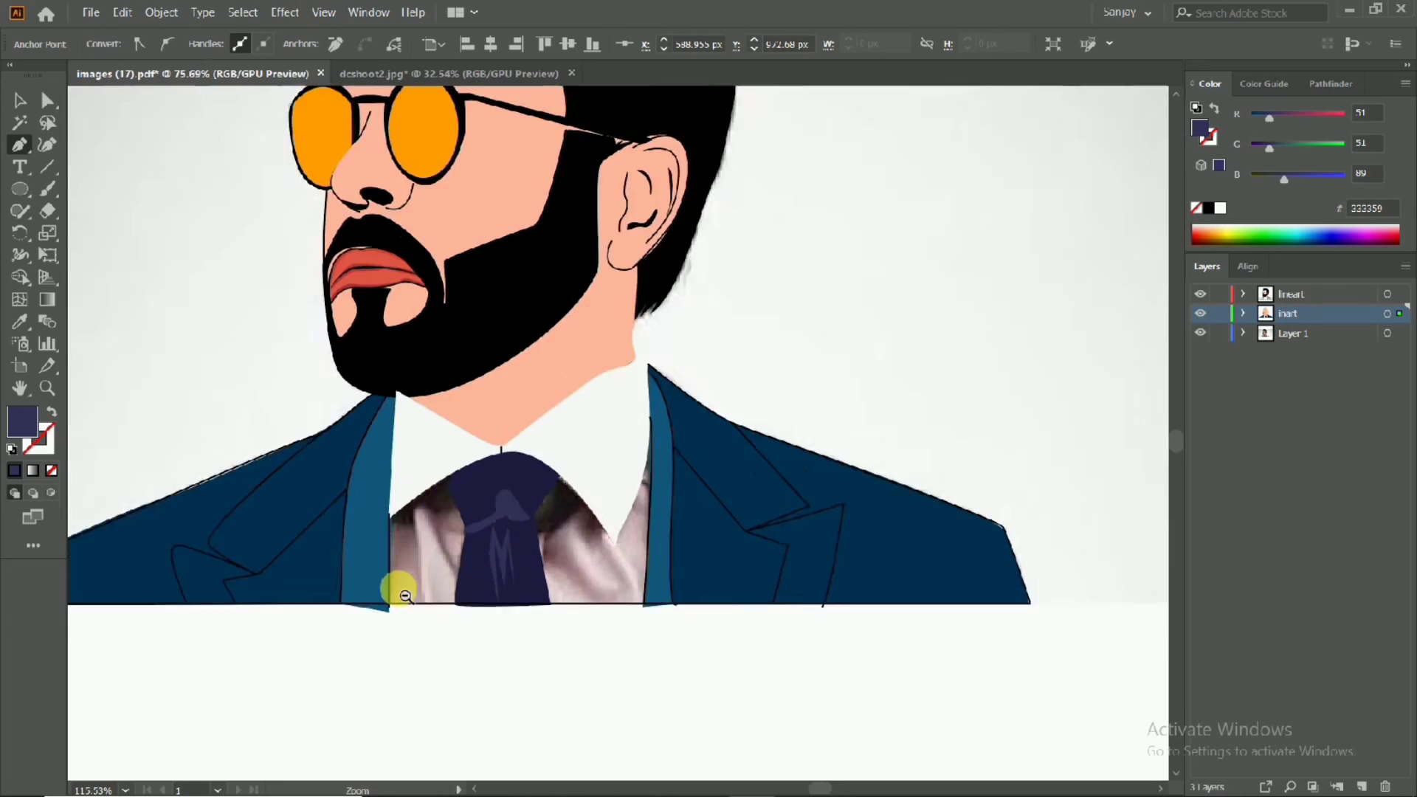
pyautogui.scroll(-2, 485, 547)
pyautogui.scroll(5, 484, 547)
# - Fill the zigzag crease with darker navy 272749
pyautogui.doubleClick(27, 422)
pyautogui.click(576, 448)
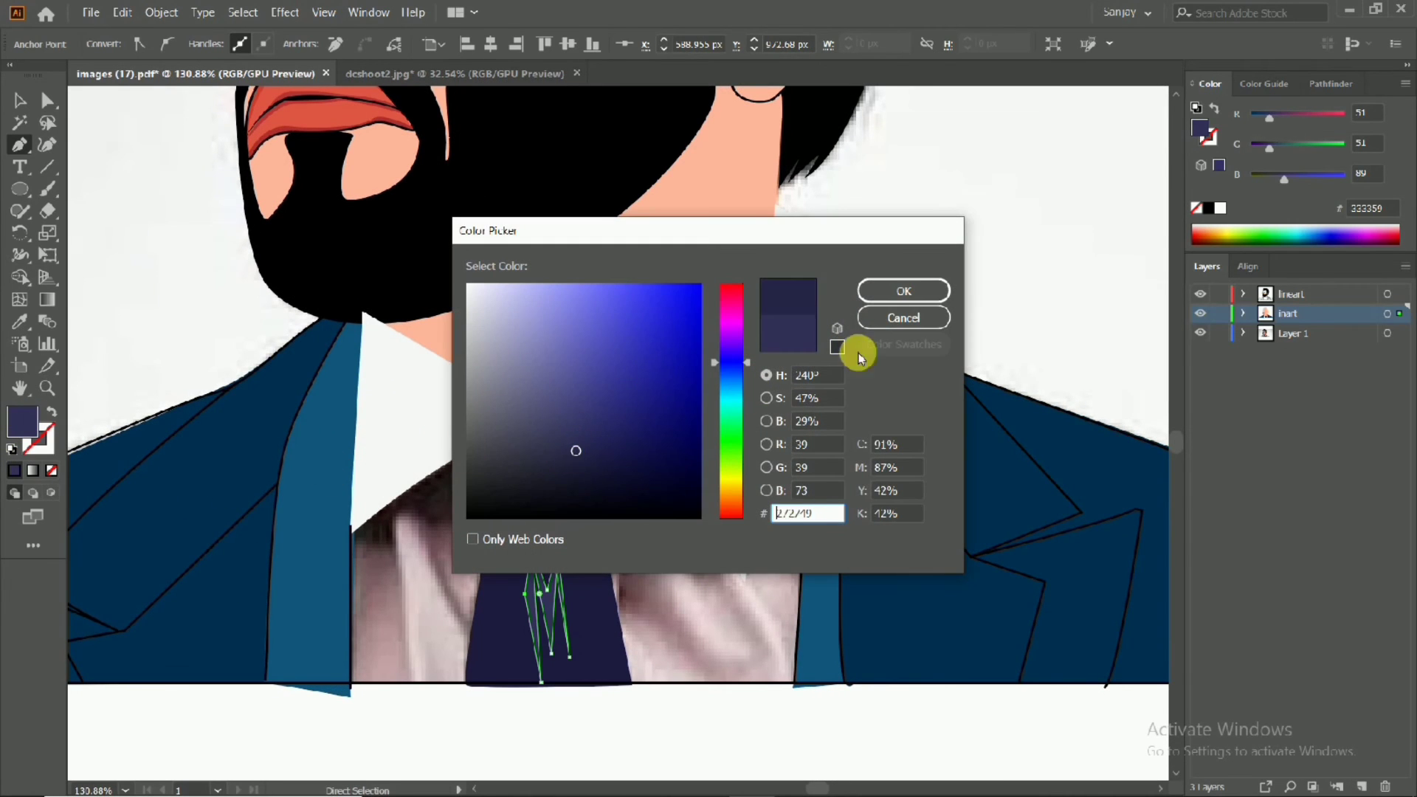
pyautogui.click(899, 291)
pyautogui.scroll(-2, 790, 432)
pyautogui.scroll(-3, 790, 431)
pyautogui.scroll(3, 831, 364)
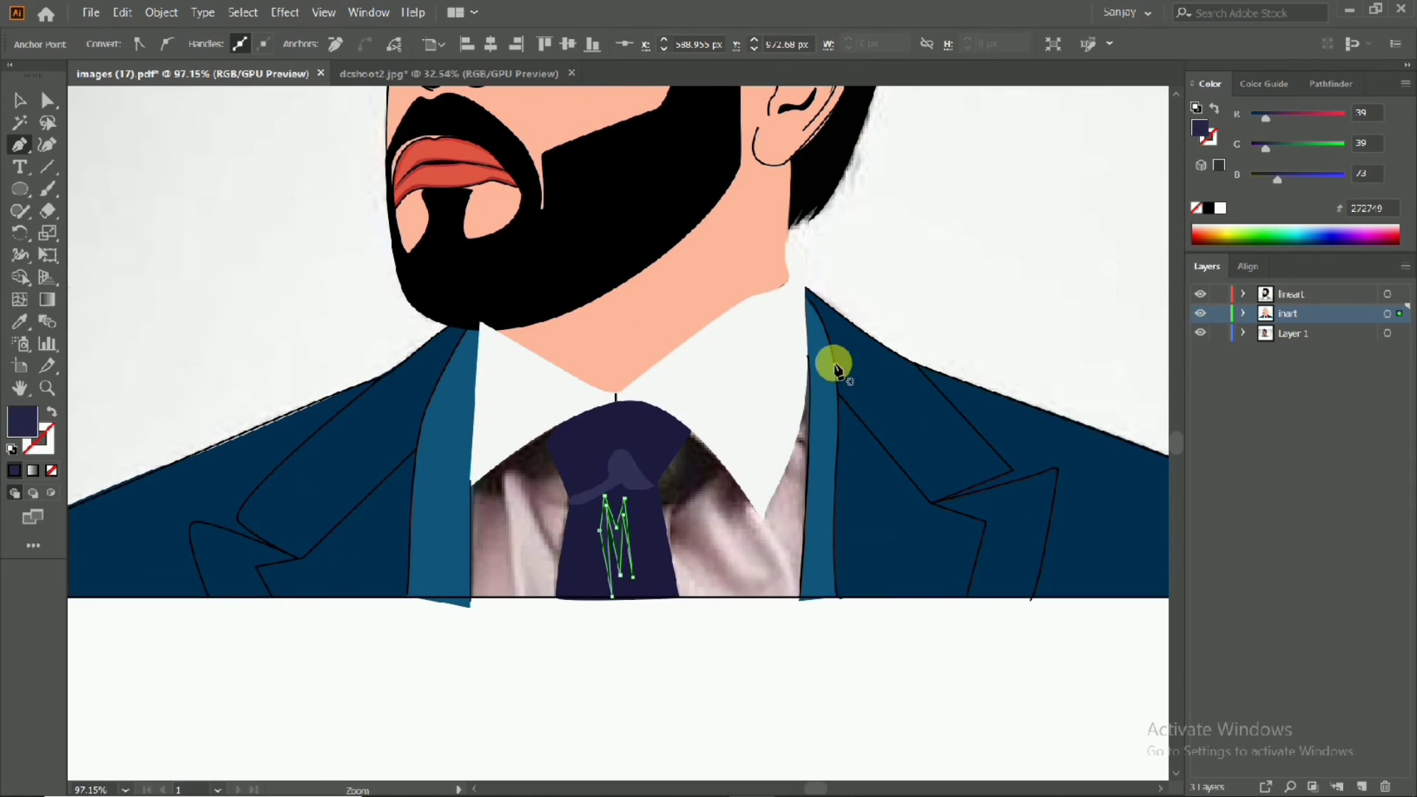
pyautogui.scroll(2, 539, 417)
# - Bring up the Arrange options for the artwork with the Selection tool
pyautogui.click(18, 99)
pyautogui.rightClick(578, 394)
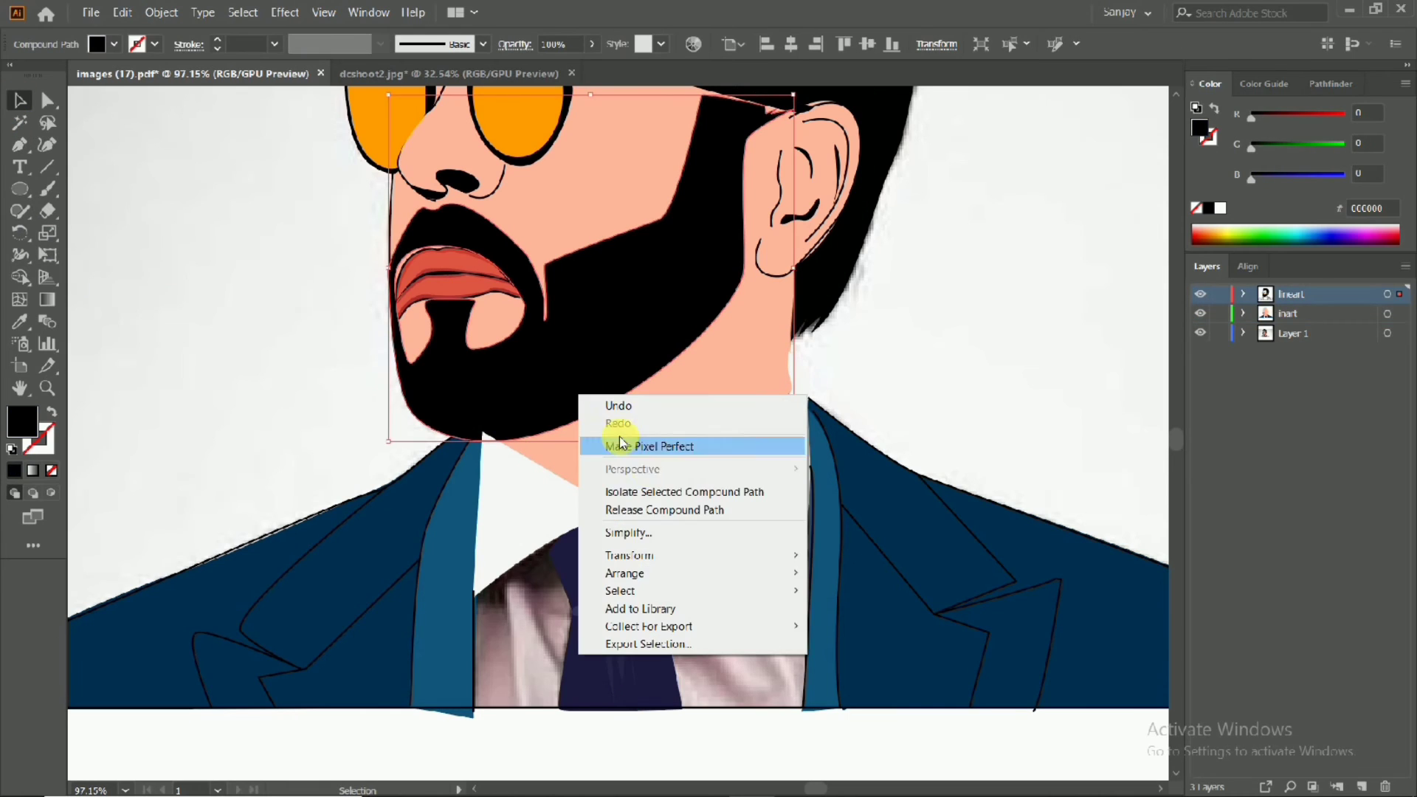
pyautogui.click(868, 629)
# - Change the face skin shape's stacking order through Arrange
pyautogui.click(949, 339)
pyautogui.scroll(-2, 908, 347)
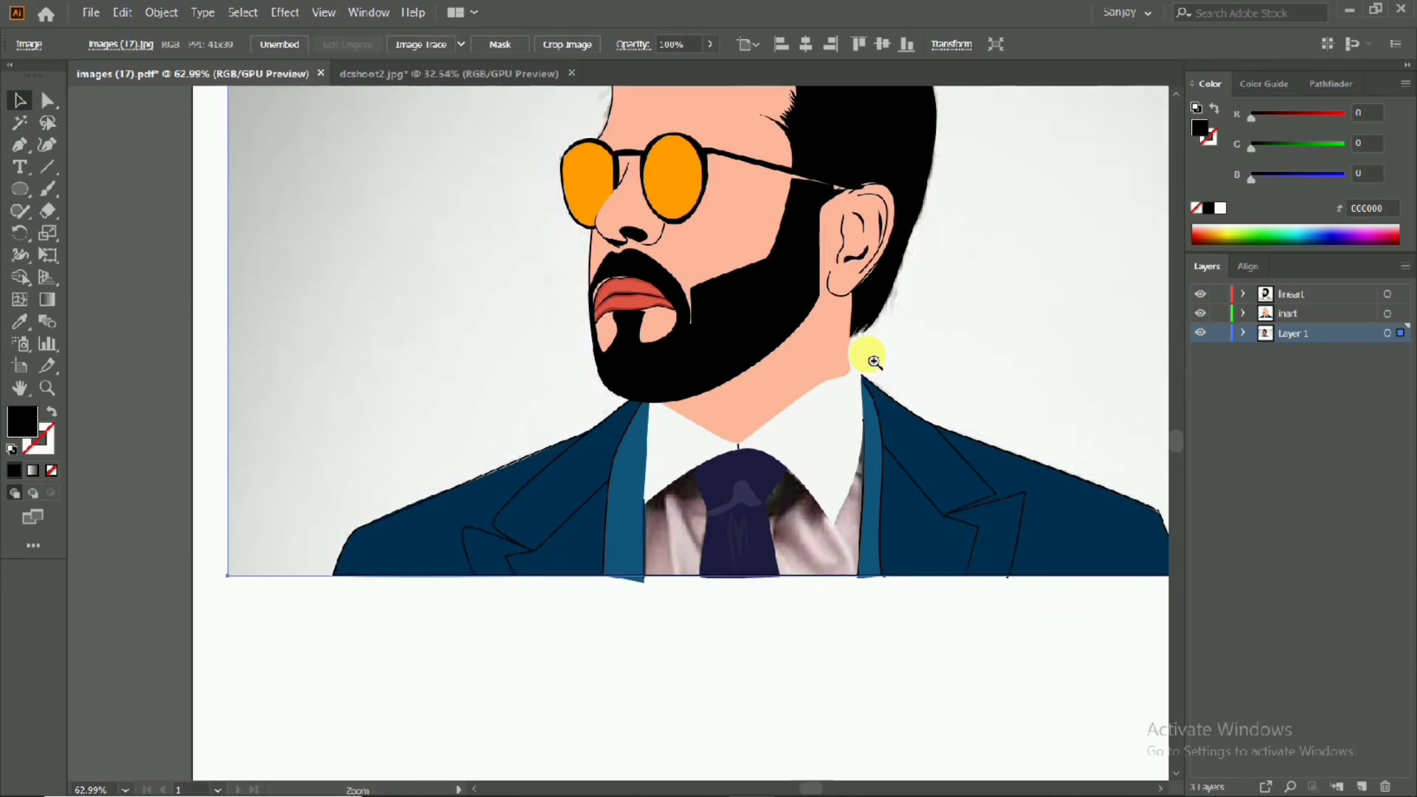
pyautogui.scroll(3, 870, 358)
pyautogui.rightClick(815, 364)
pyautogui.click(1033, 692)
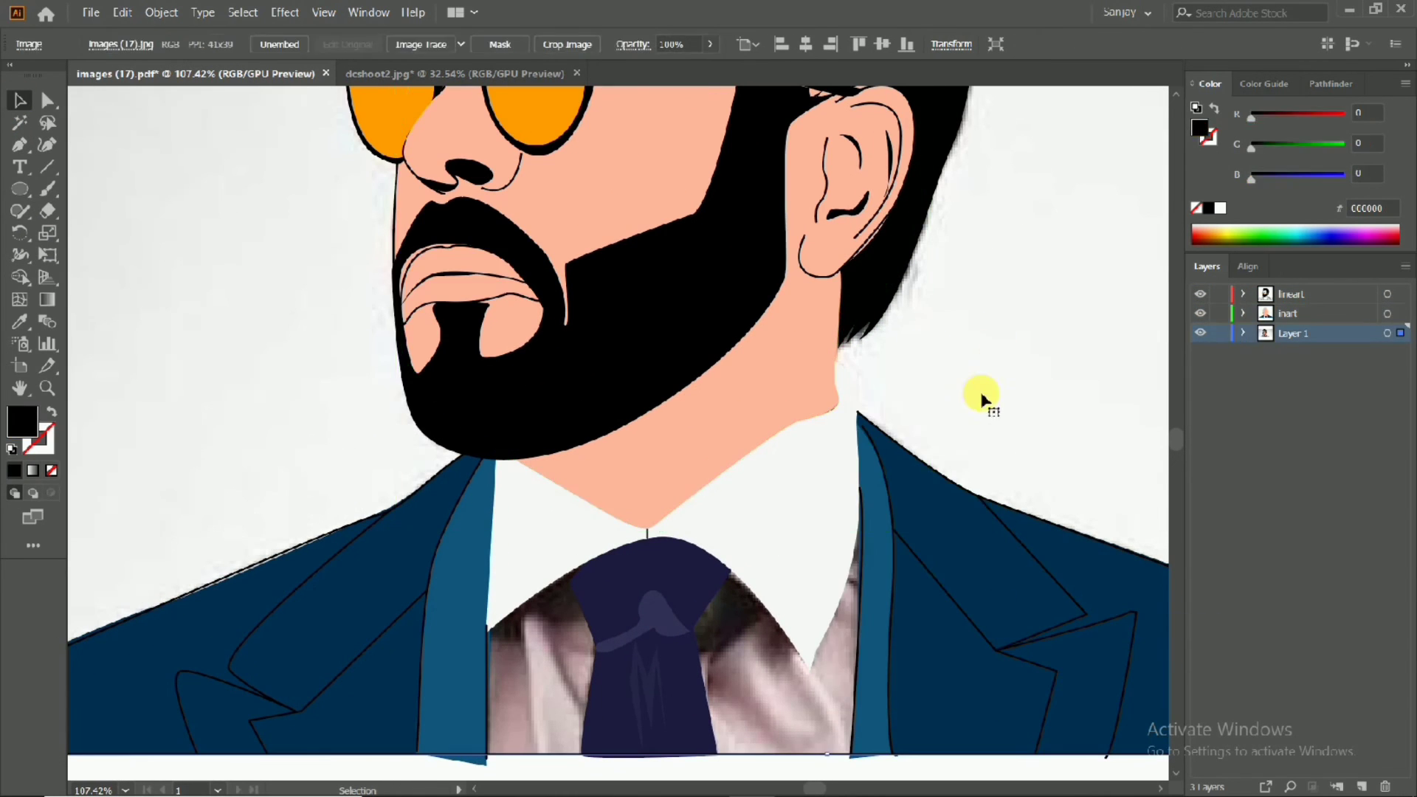
pyautogui.click(1266, 311)
pyautogui.scroll(-2, 1087, 314)
# - Preview the drawing without the photo, then restore it and hide the inart colour layer
pyautogui.click(1200, 333)
pyautogui.scroll(2, 942, 411)
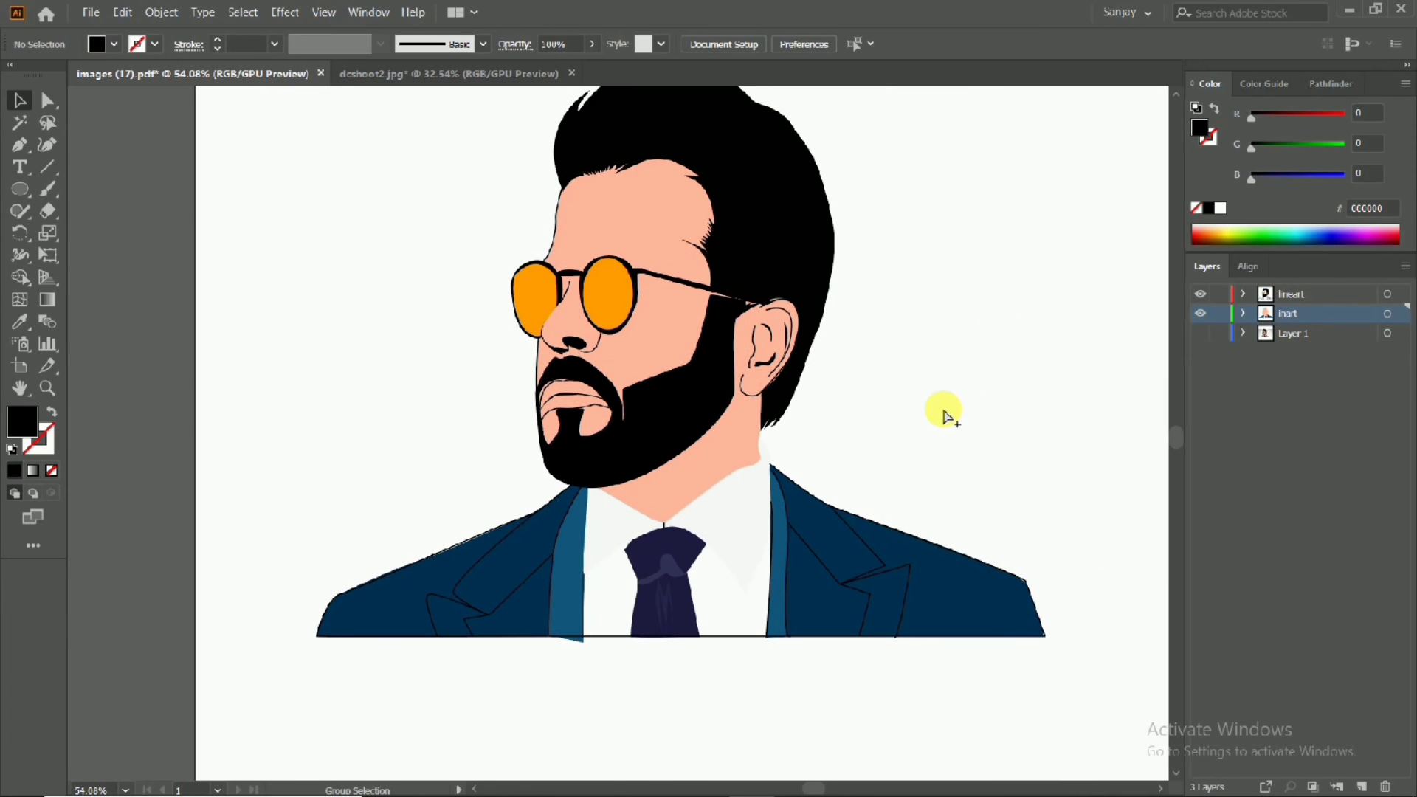
pyautogui.moveTo(780, 279); pyautogui.dragTo(738, 409)
pyautogui.click(1200, 333)
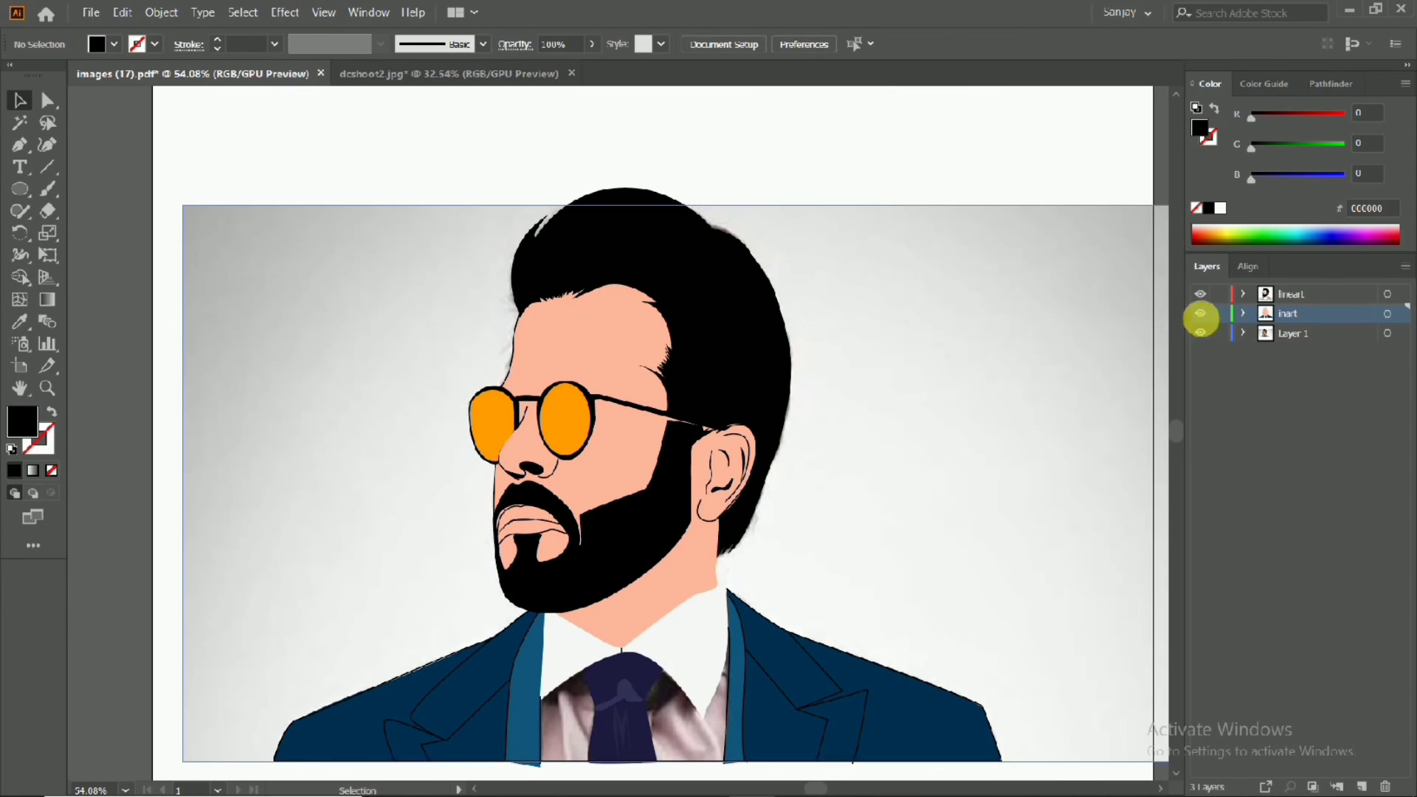
pyautogui.moveTo(1200, 312); pyautogui.dragTo(1200, 294)
pyautogui.click(1200, 293)
pyautogui.scroll(3, 616, 428)
pyautogui.moveTo(612, 462); pyautogui.dragTo(672, 425)
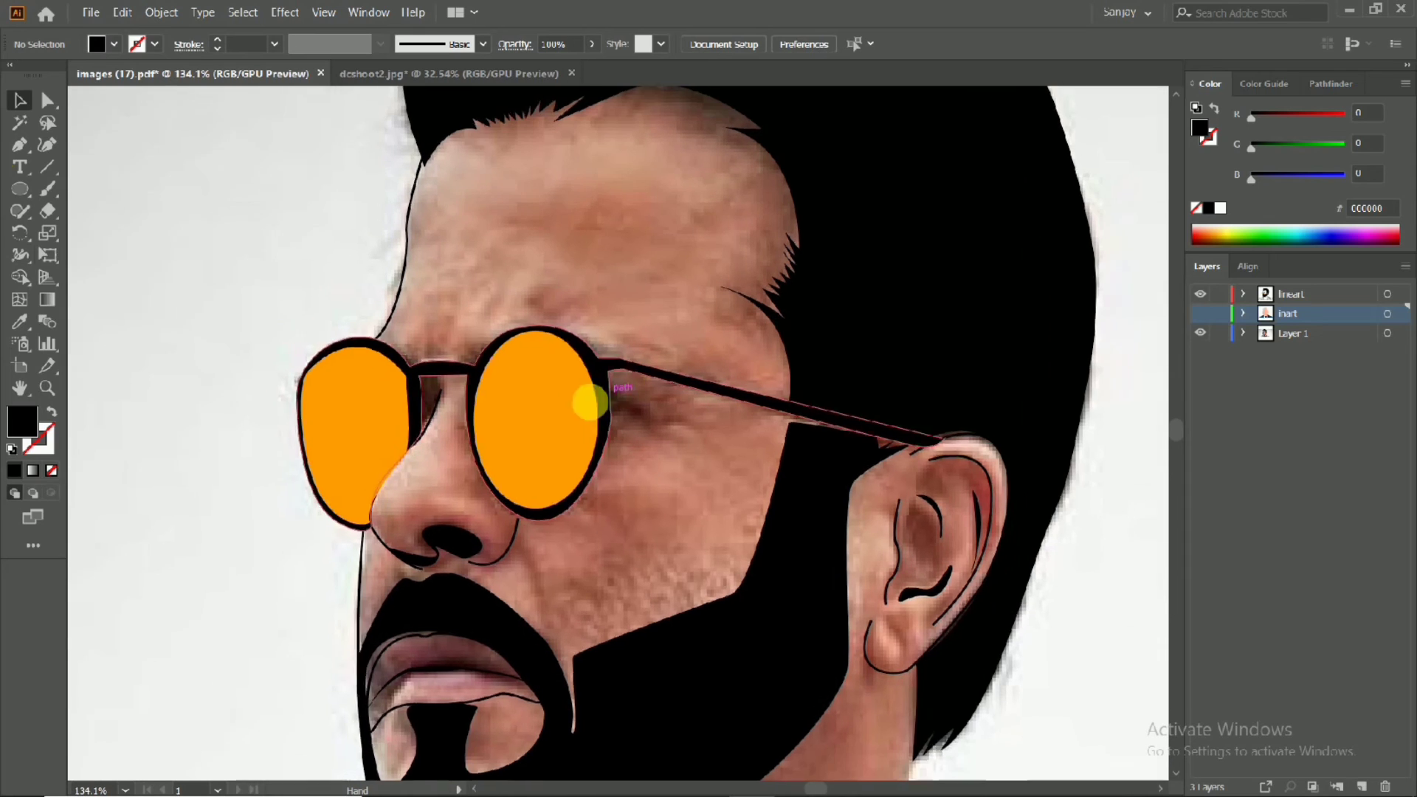
# - Pen-draw a curved spiky strand rising from the right lens rim
pyautogui.press('p')
pyautogui.click(1291, 294)
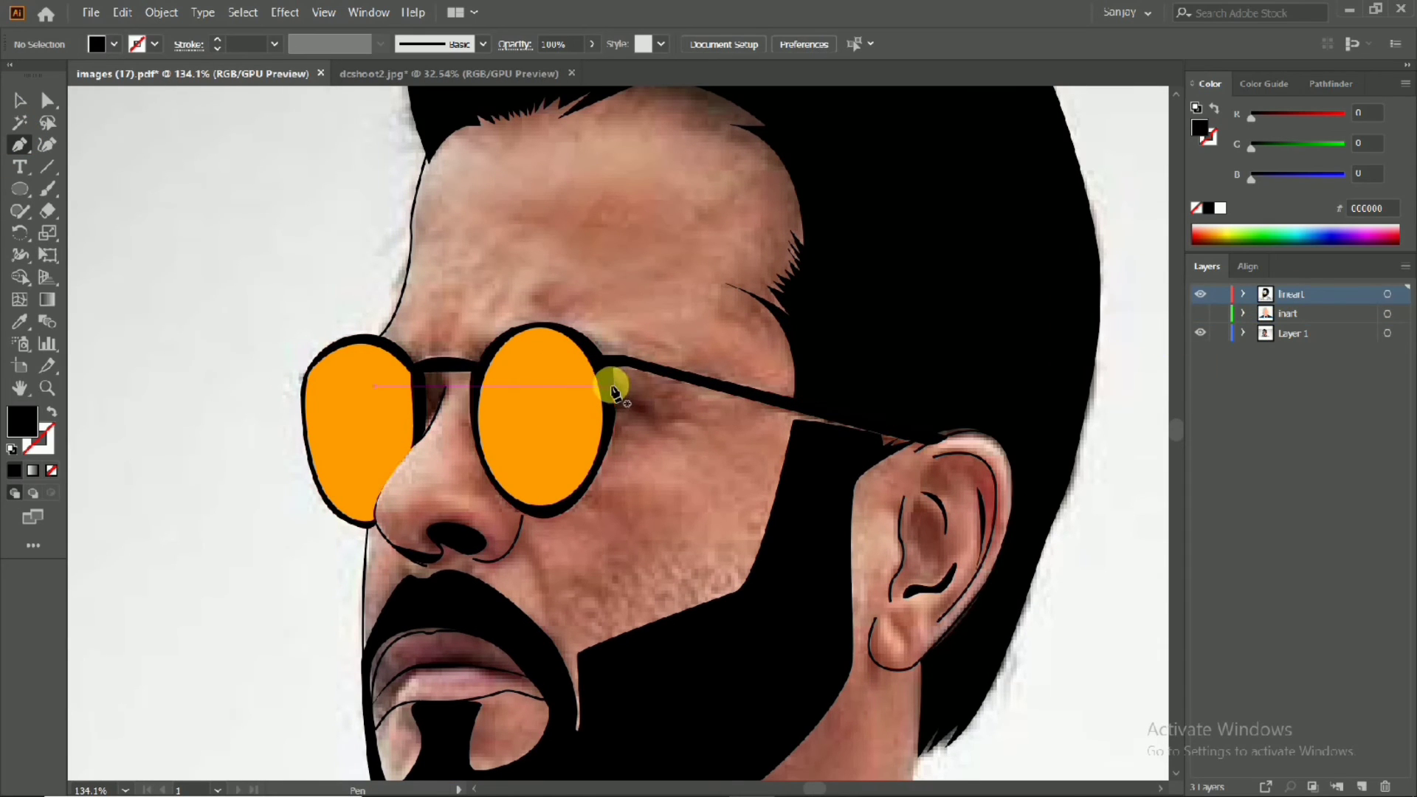
pyautogui.moveTo(607, 383)
pyautogui.mouseDown()
pyautogui.moveTo(662, 427)
pyautogui.moveTo(609, 383)
pyautogui.mouseUp()
pyautogui.scroll(-1, 610, 370)
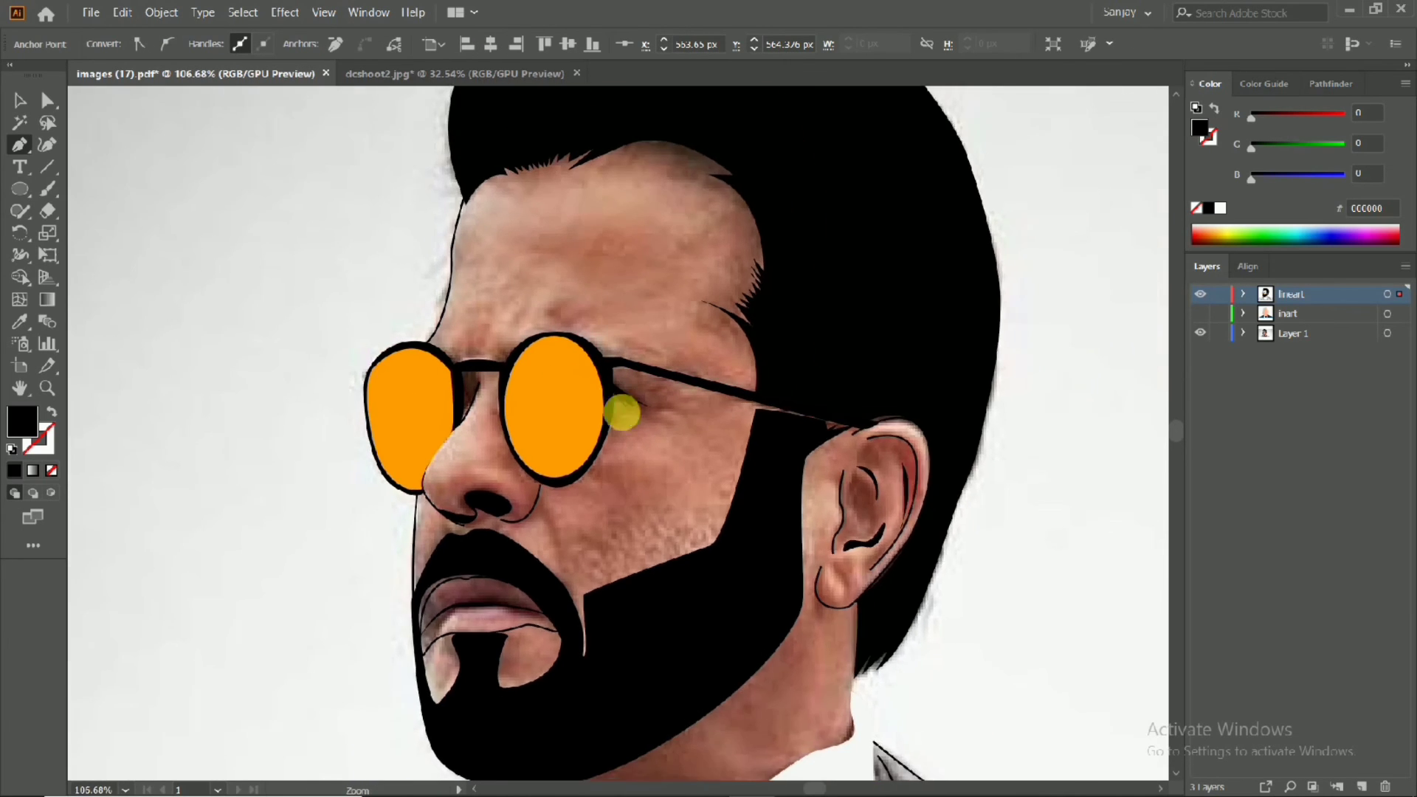
pyautogui.scroll(3, 623, 411)
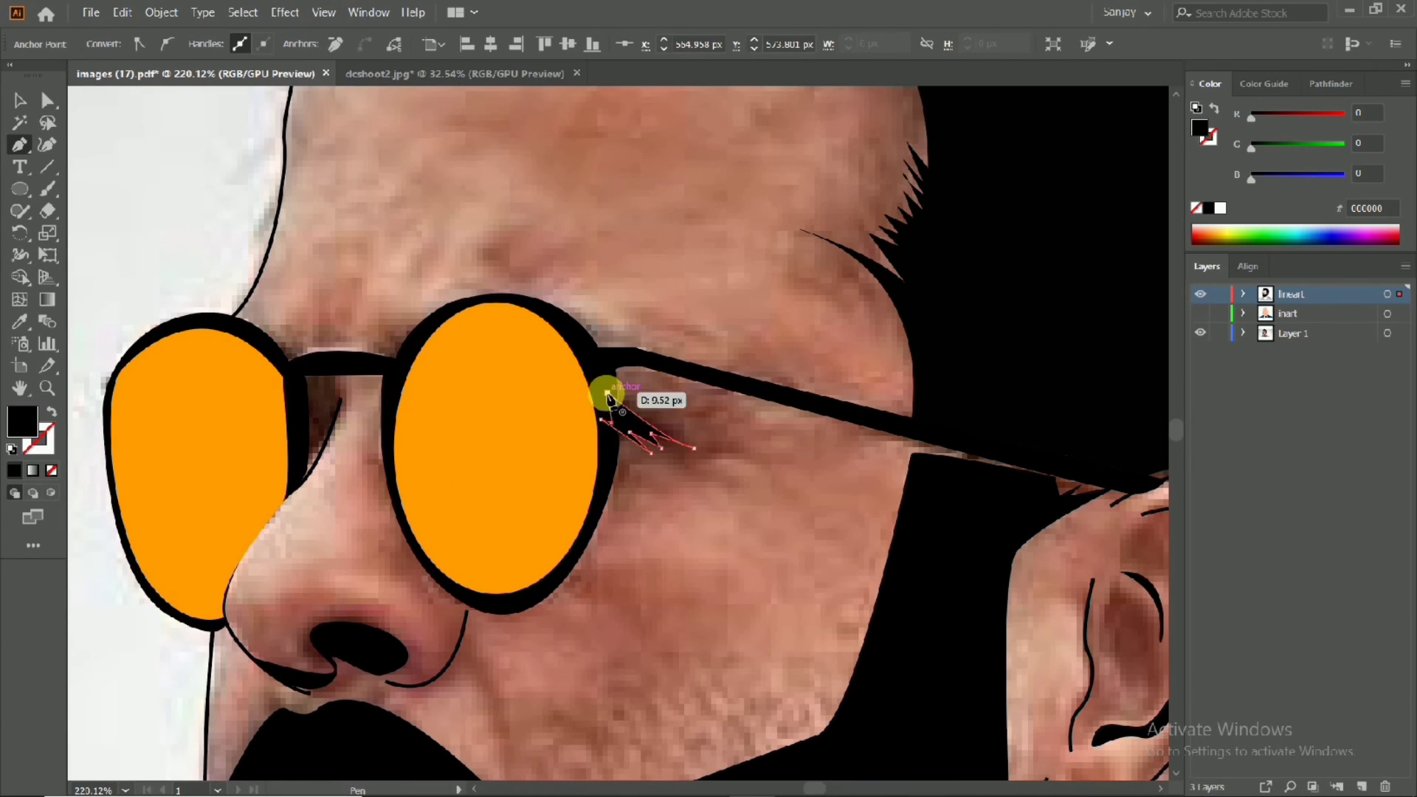
pyautogui.moveTo(607, 399); pyautogui.dragTo(608, 392)
pyautogui.scroll(-2, 606, 399)
pyautogui.scroll(2, 600, 476)
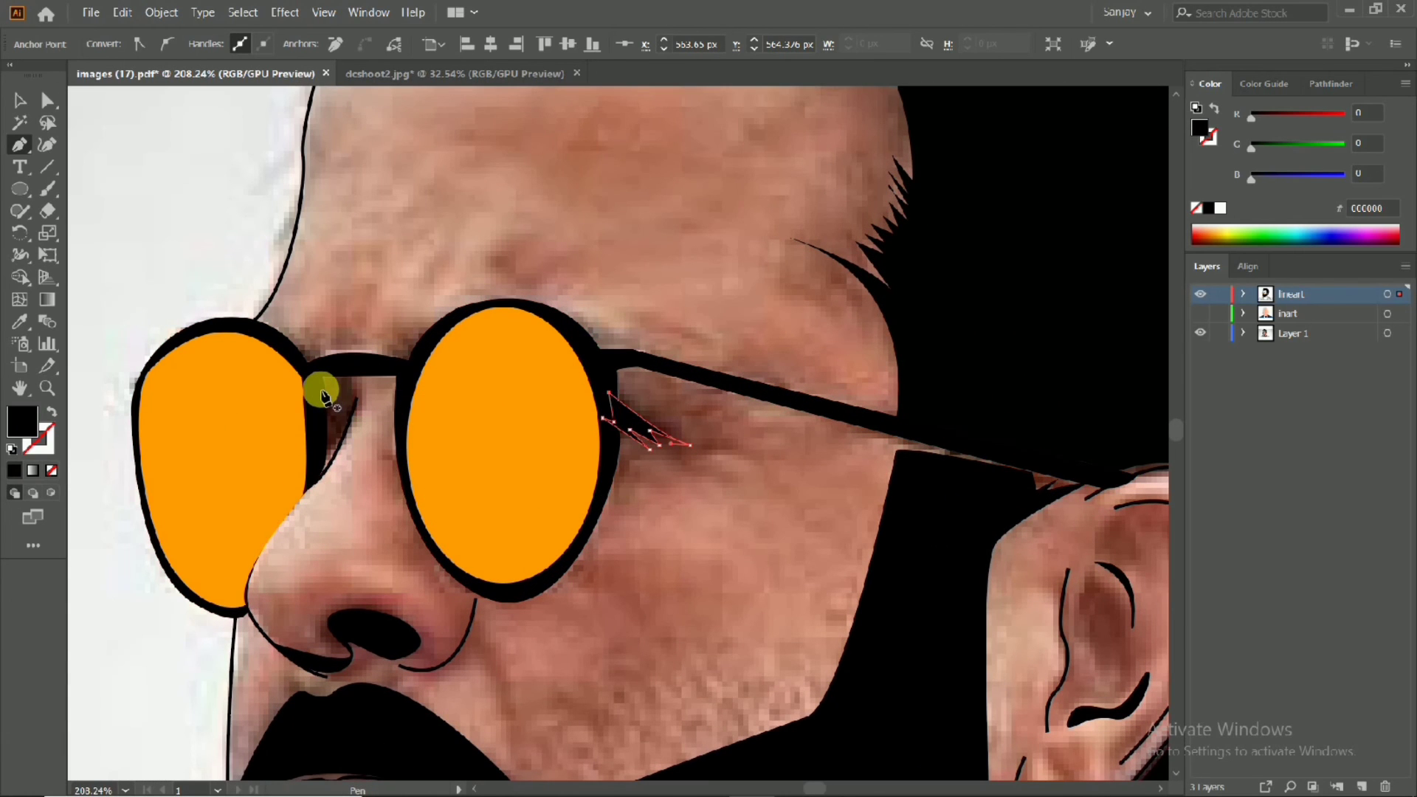
pyautogui.moveTo(336, 443); pyautogui.dragTo(333, 445)
pyautogui.scroll(-3, 309, 487)
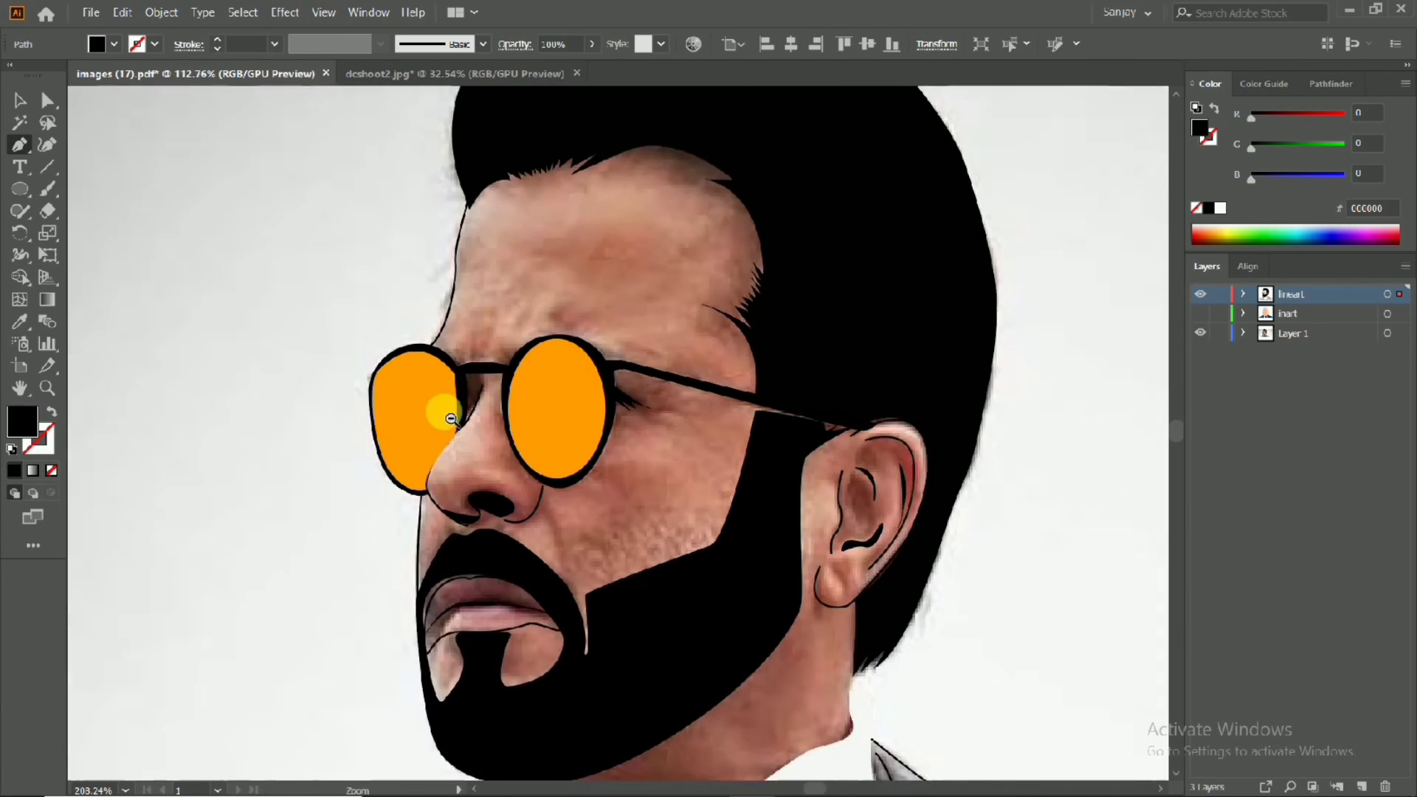
pyautogui.scroll(2, 606, 423)
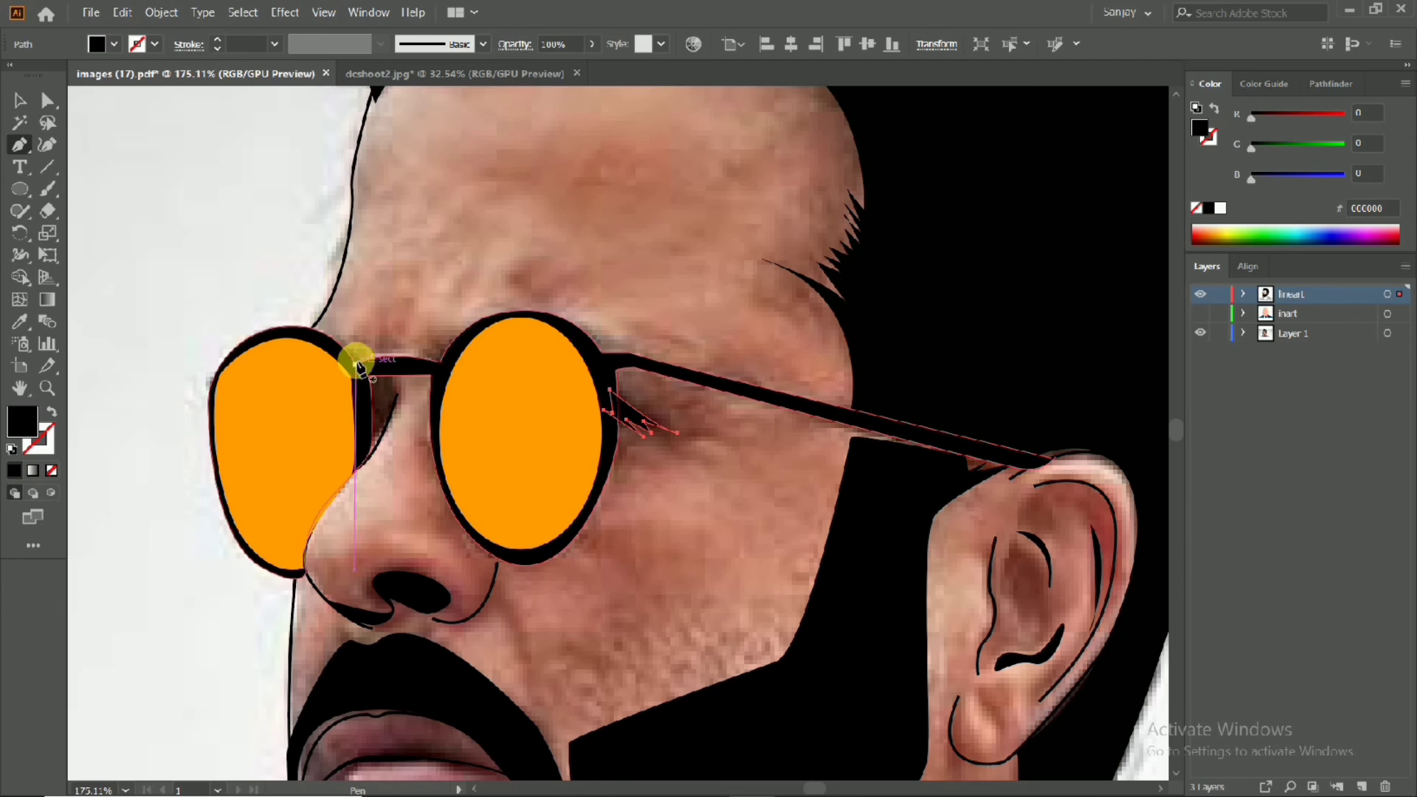
# - Add curved spiky strands above the left lens rim, shortening one spike's handle
pyautogui.click(272, 333)
pyautogui.moveTo(311, 328); pyautogui.dragTo(351, 322)
pyautogui.moveTo(355, 344)
pyautogui.mouseDown()
pyautogui.moveTo(358, 379)
pyautogui.moveTo(302, 323)
pyautogui.mouseUp()
pyautogui.scroll(2, 440, 429)
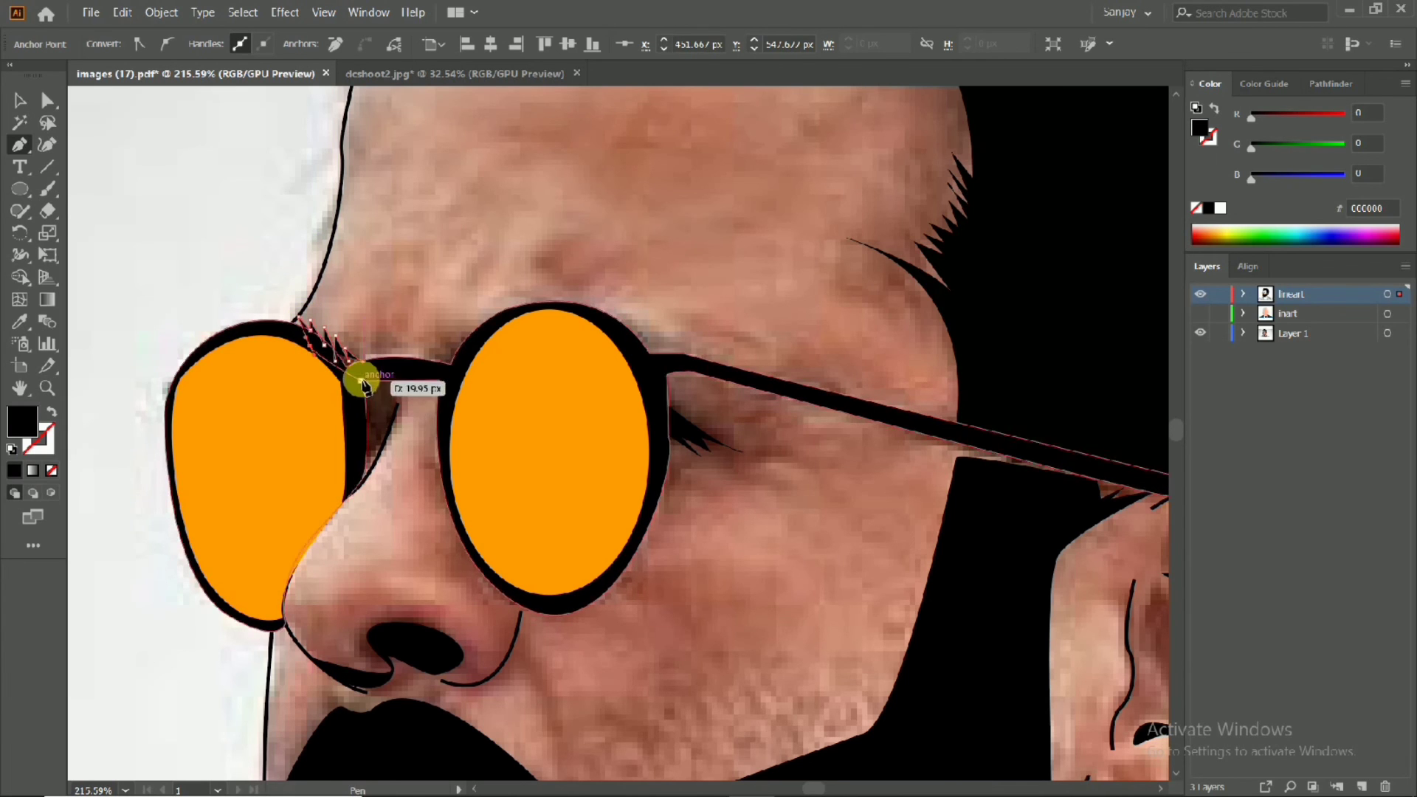
pyautogui.scroll(1, 376, 364)
pyautogui.moveTo(412, 362); pyautogui.dragTo(461, 364)
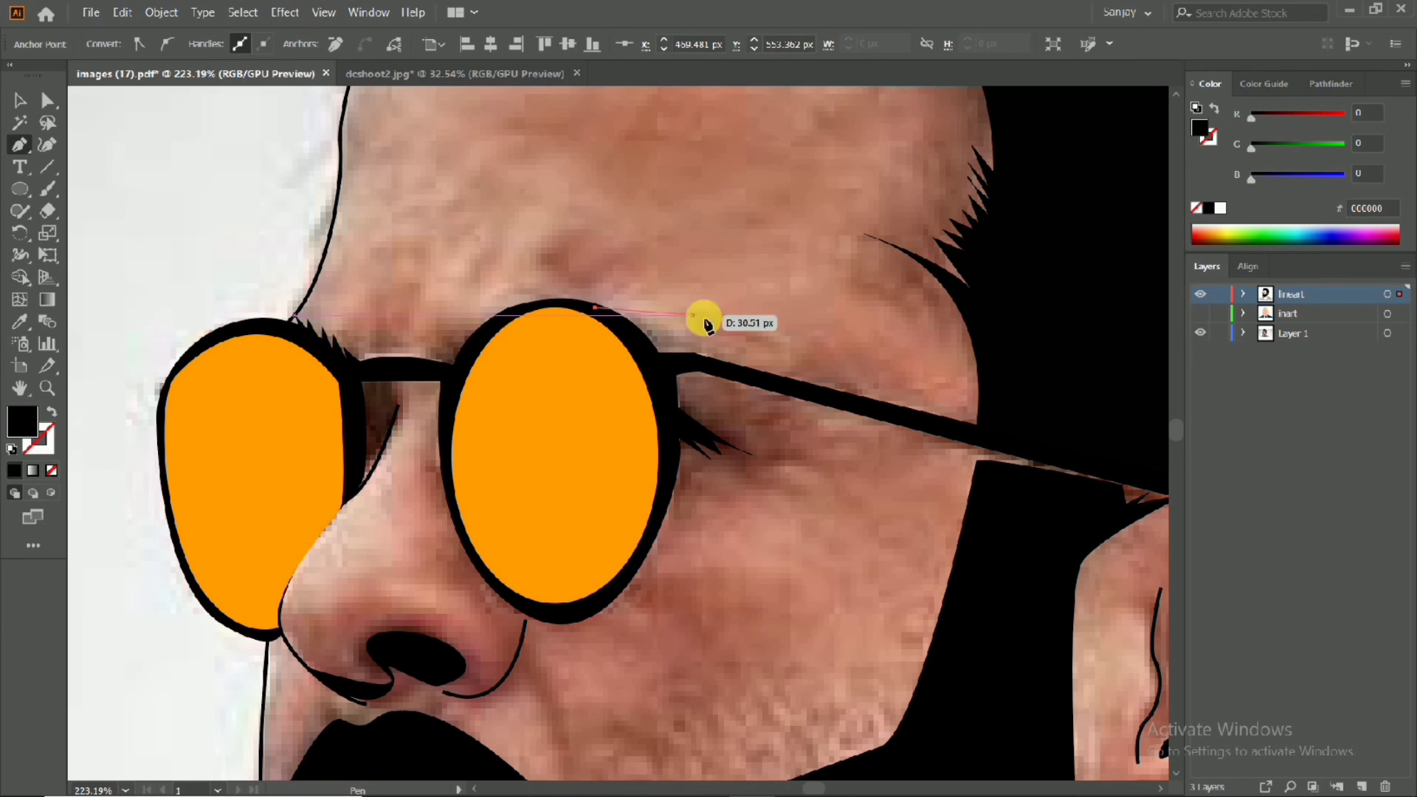
pyautogui.moveTo(706, 322); pyautogui.dragTo(657, 330)
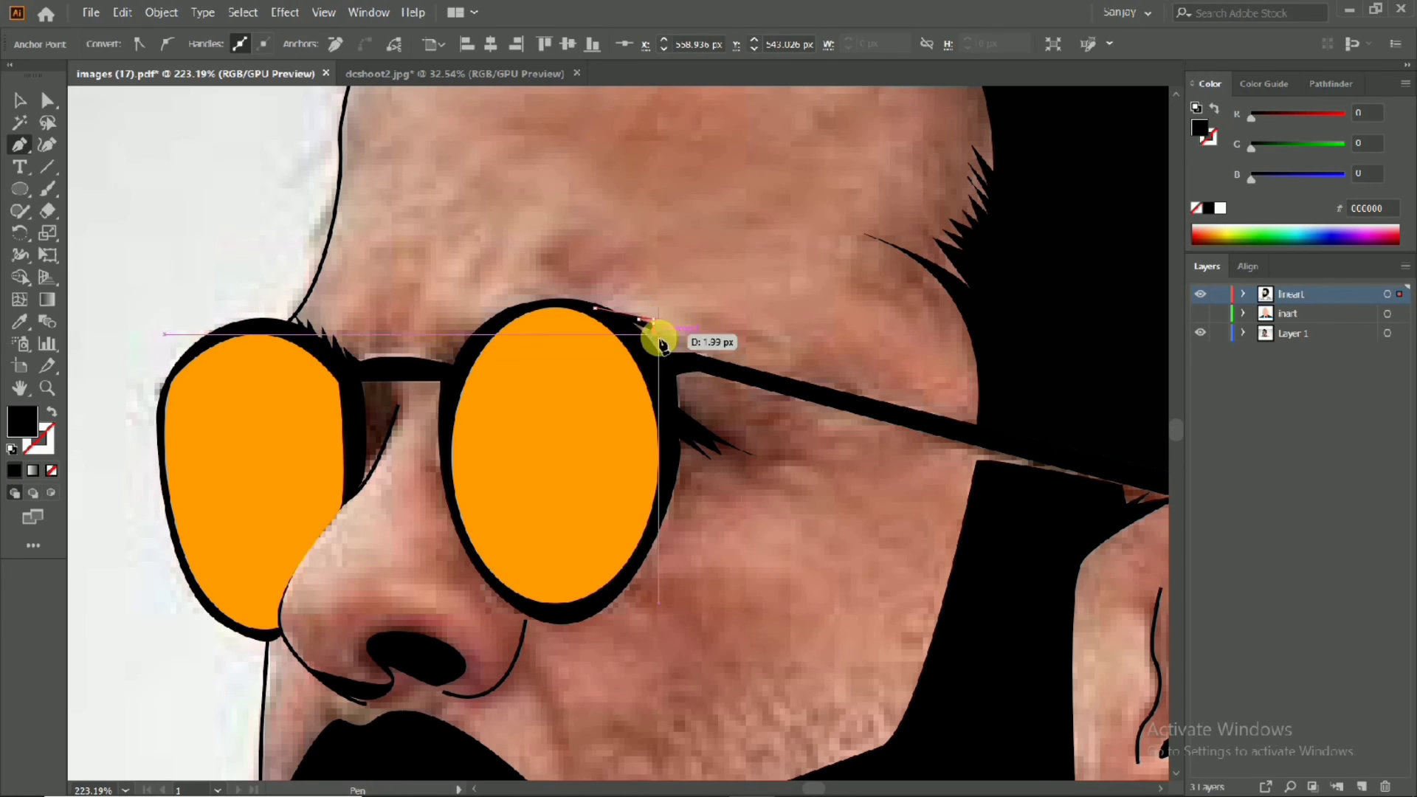
# - Briefly show the inart flat-colour layer to check progress, then hide it again
pyautogui.scroll(2, 659, 341)
pyautogui.scroll(2, 650, 354)
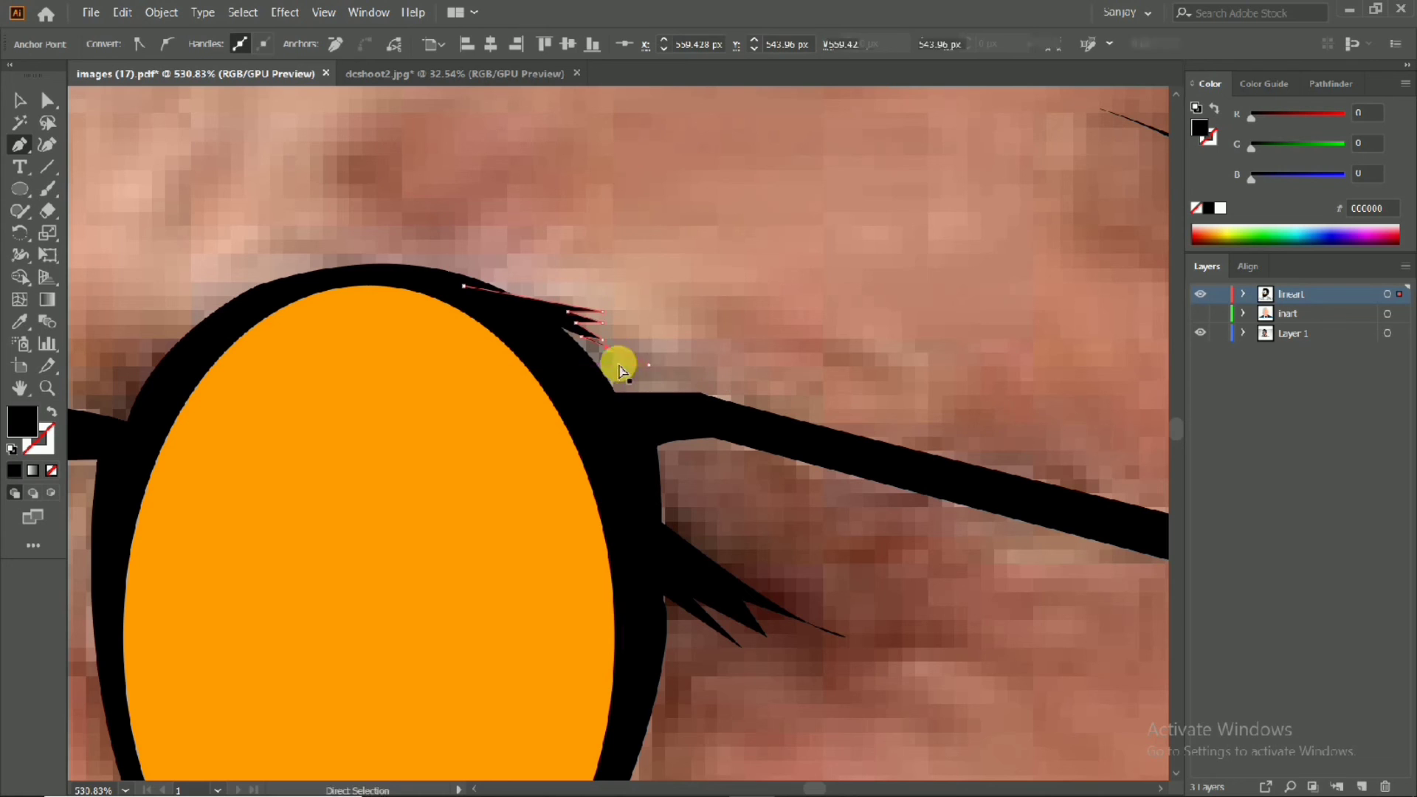
pyautogui.scroll(-3, 618, 302)
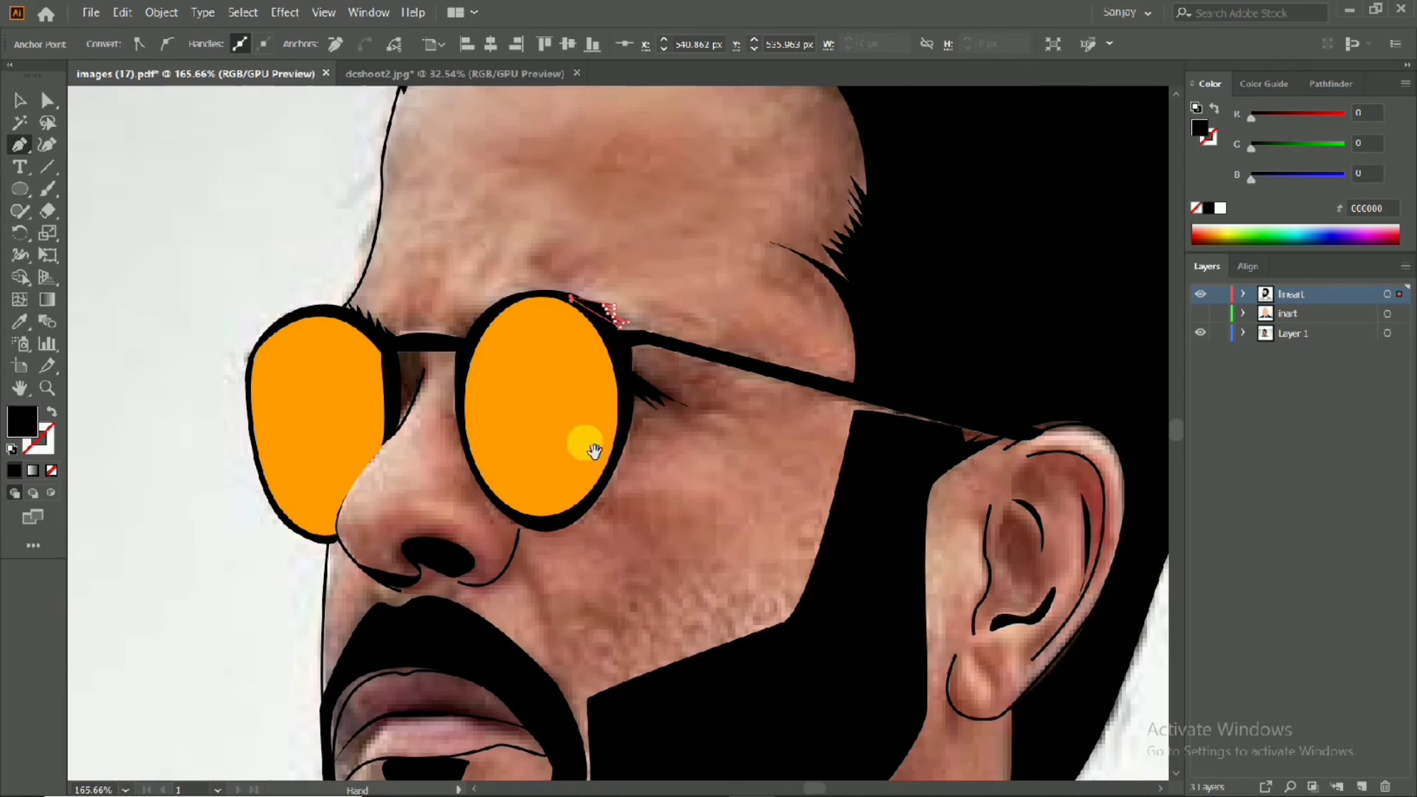
pyautogui.scroll(-4, 594, 450)
pyautogui.click(1201, 313)
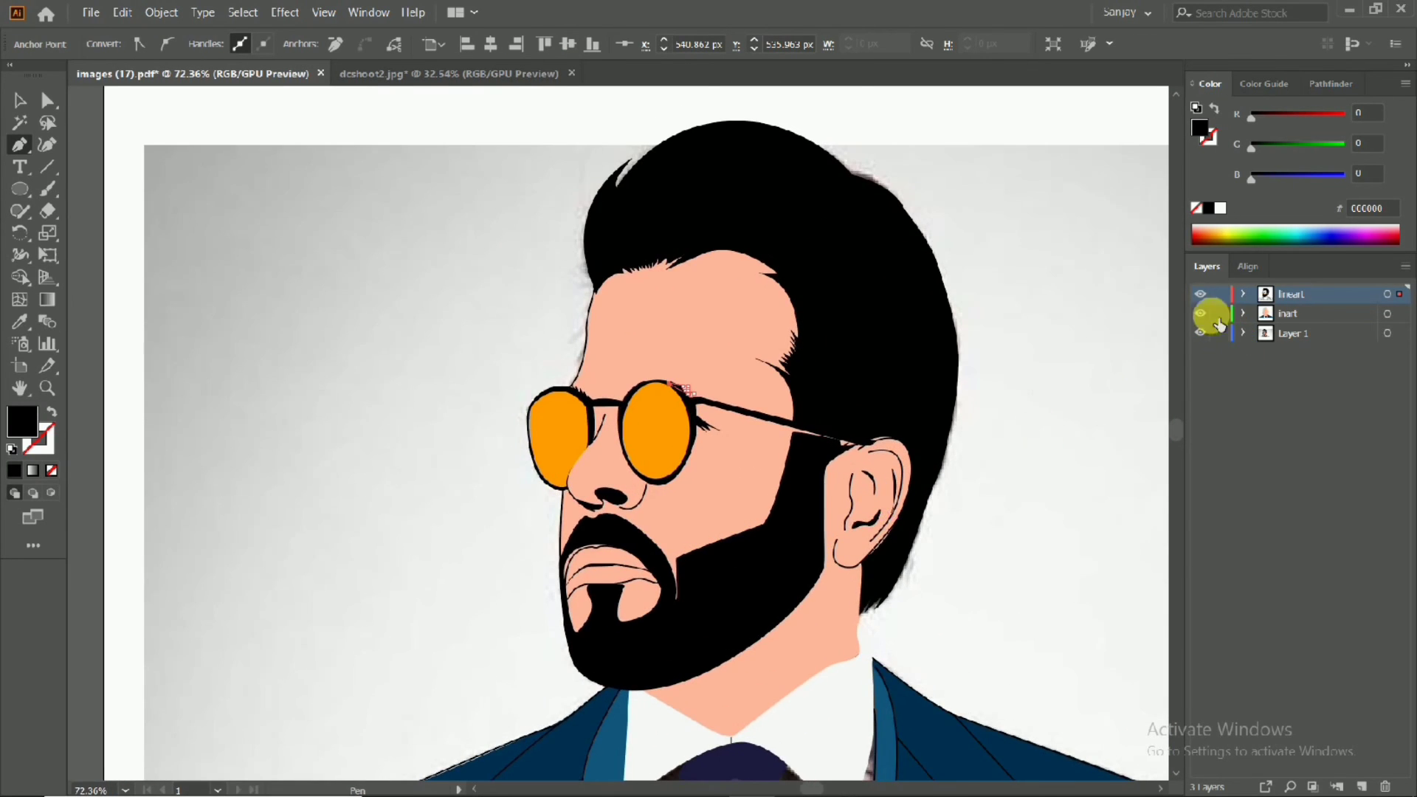
pyautogui.click(1210, 316)
# - Draw a closed zigzag strand shape along the beard's upper cheek edge
pyautogui.scroll(3, 674, 623)
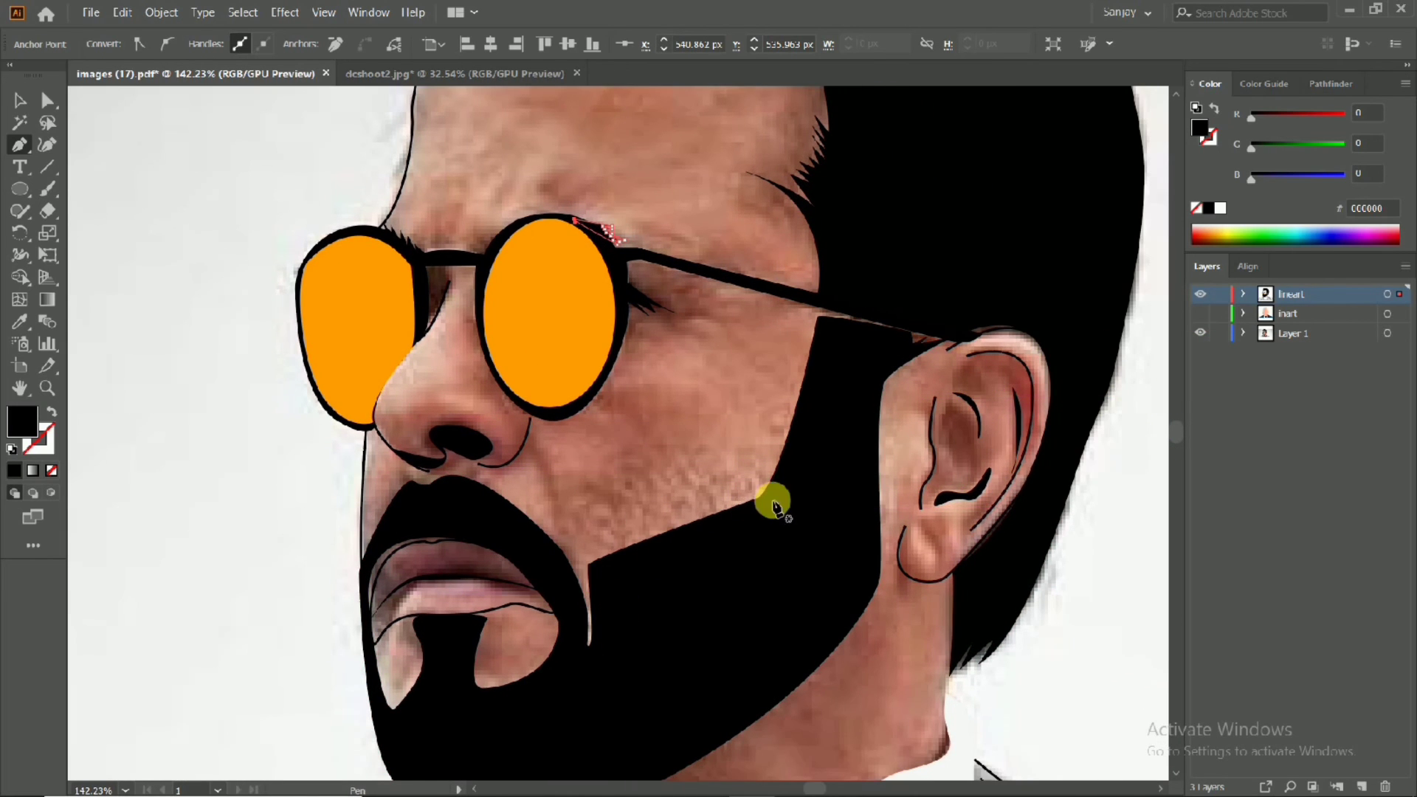
pyautogui.click(771, 499)
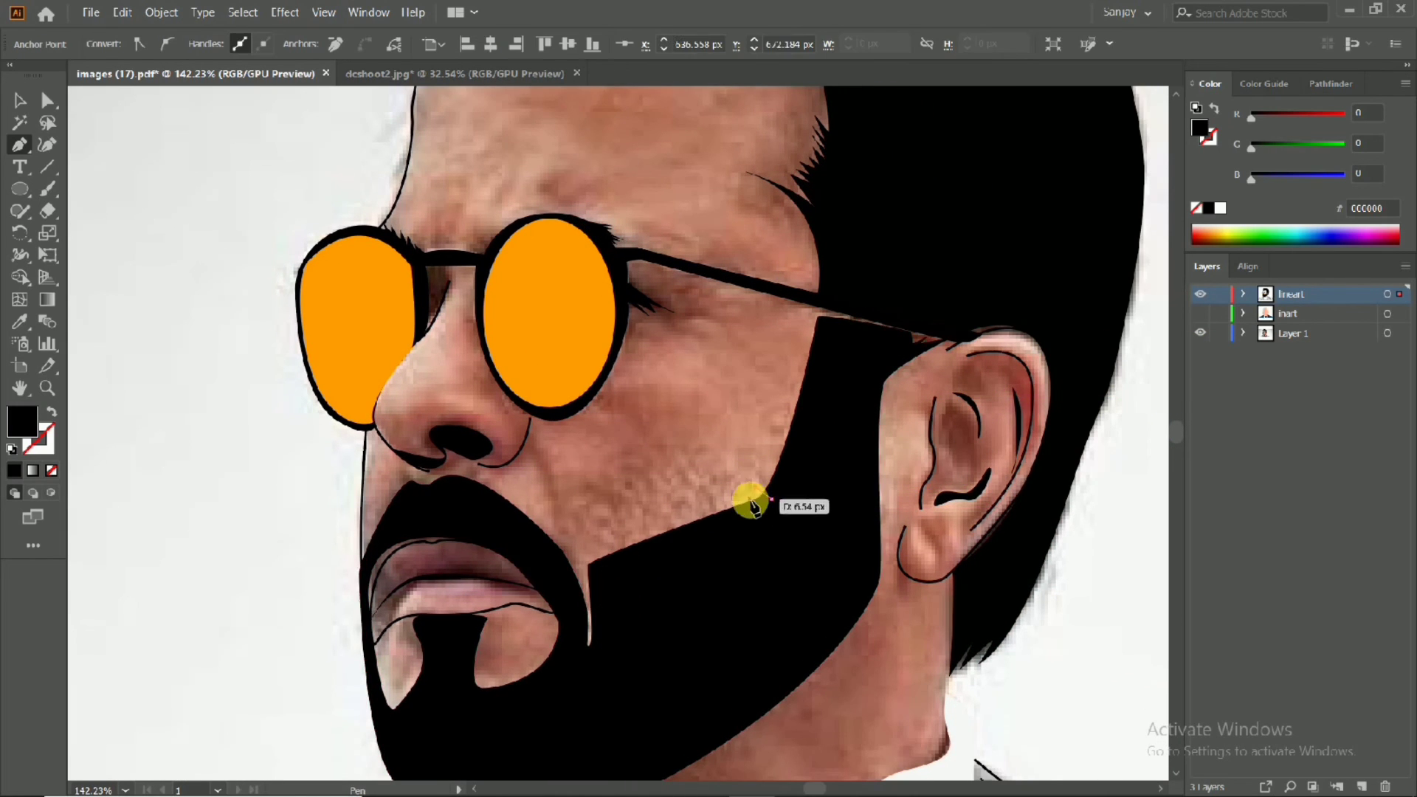
pyautogui.scroll(3, 747, 500)
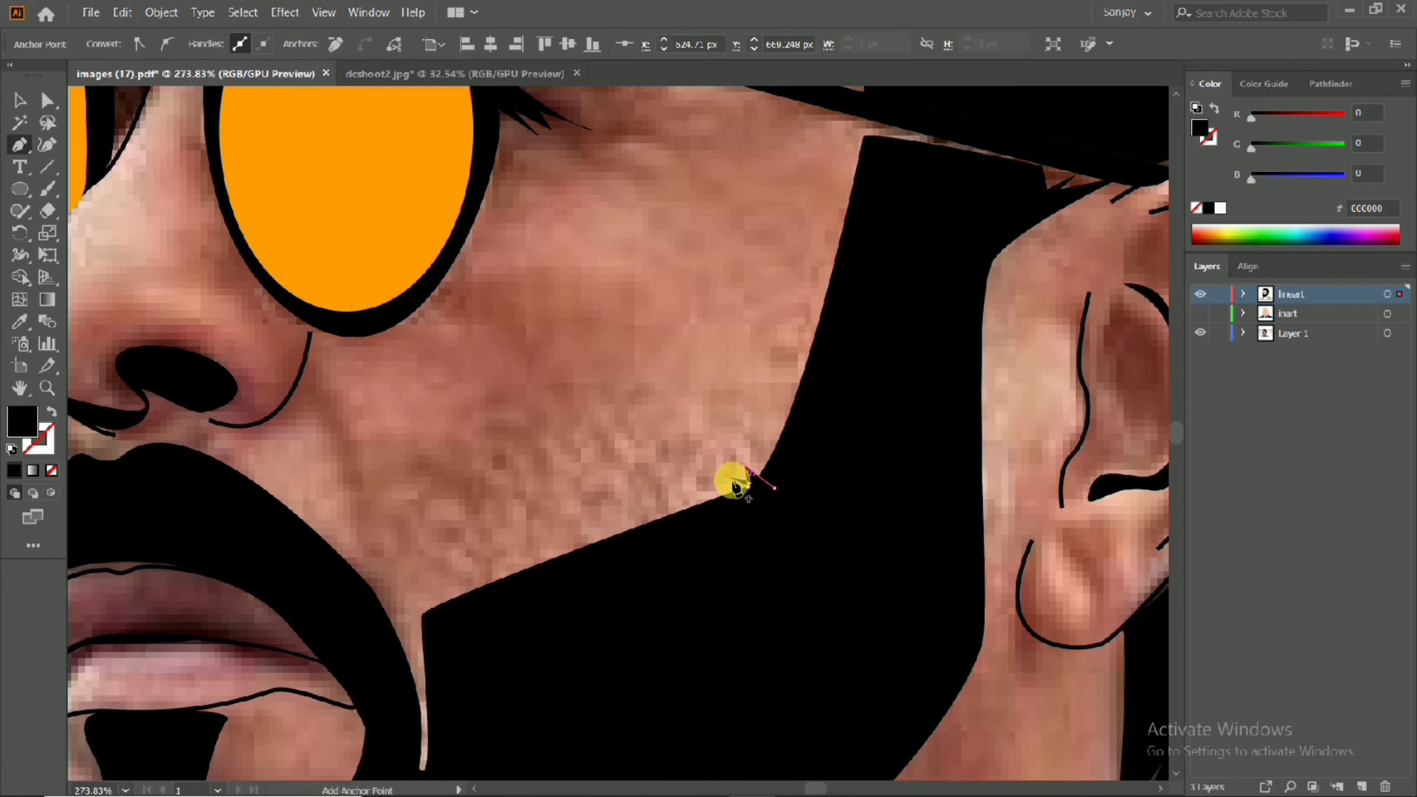
pyautogui.click(727, 477)
pyautogui.click(736, 487)
pyautogui.click(711, 488)
pyautogui.click(674, 517)
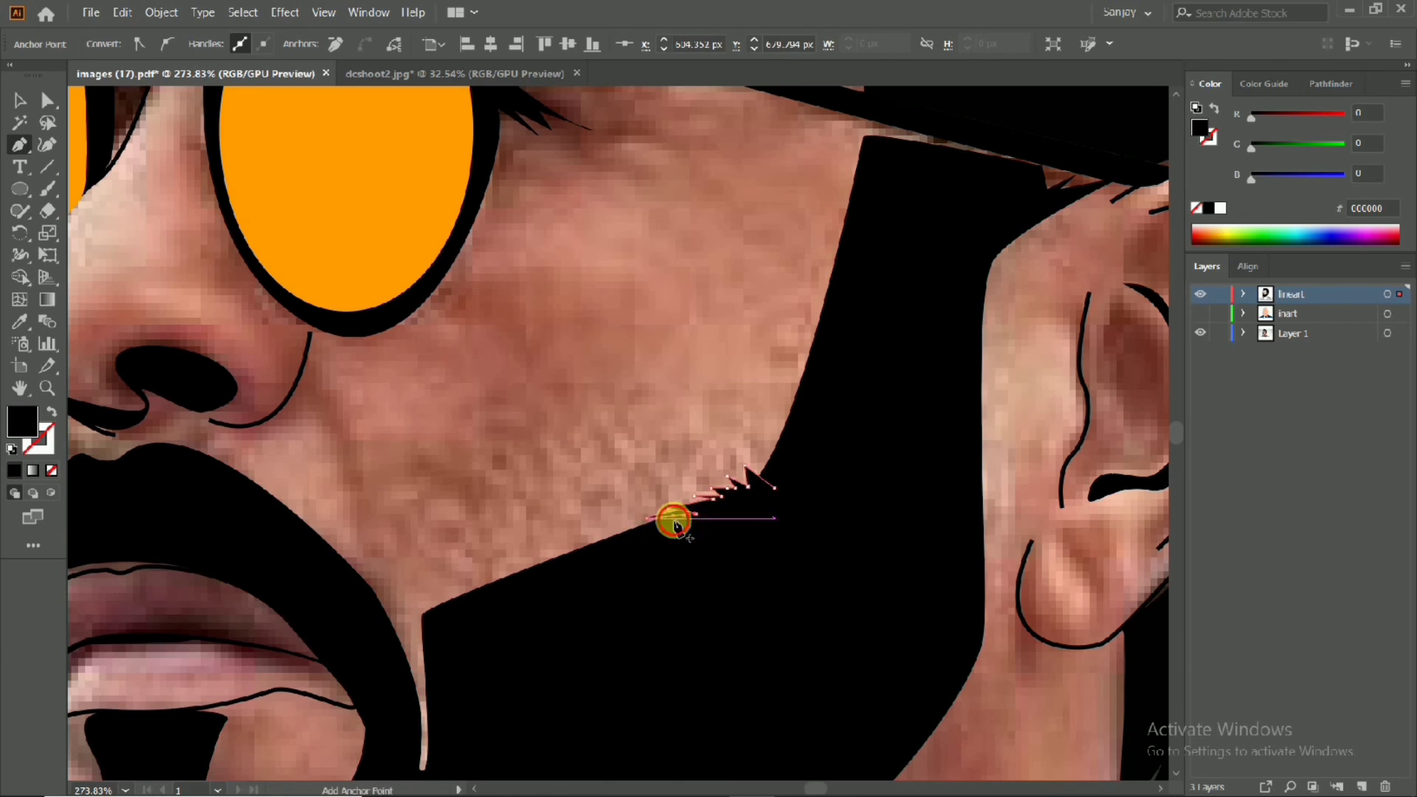
pyautogui.click(558, 550)
pyautogui.click(507, 589)
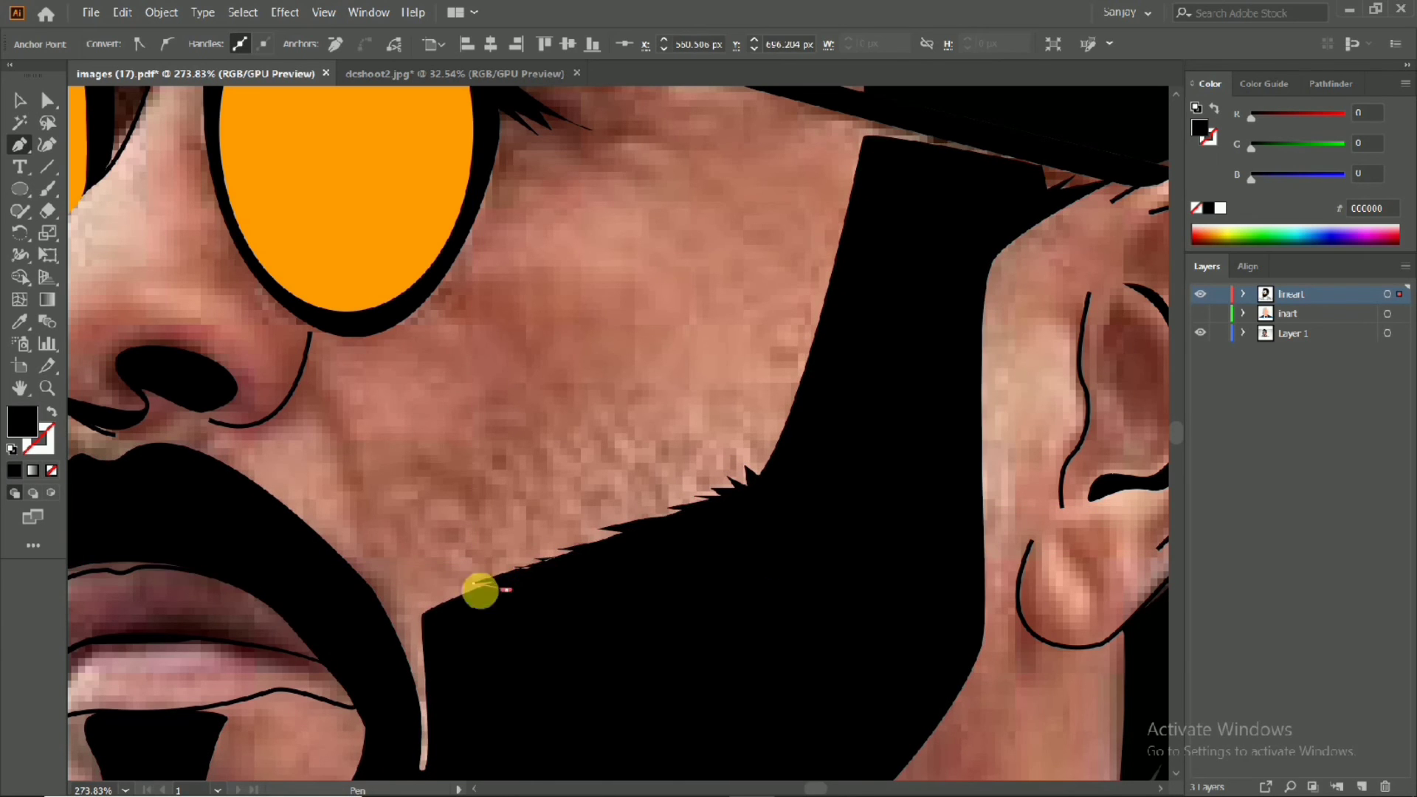
pyautogui.click(425, 604)
pyautogui.click(463, 624)
pyautogui.click(788, 530)
pyautogui.click(772, 487)
pyautogui.scroll(-3, 775, 509)
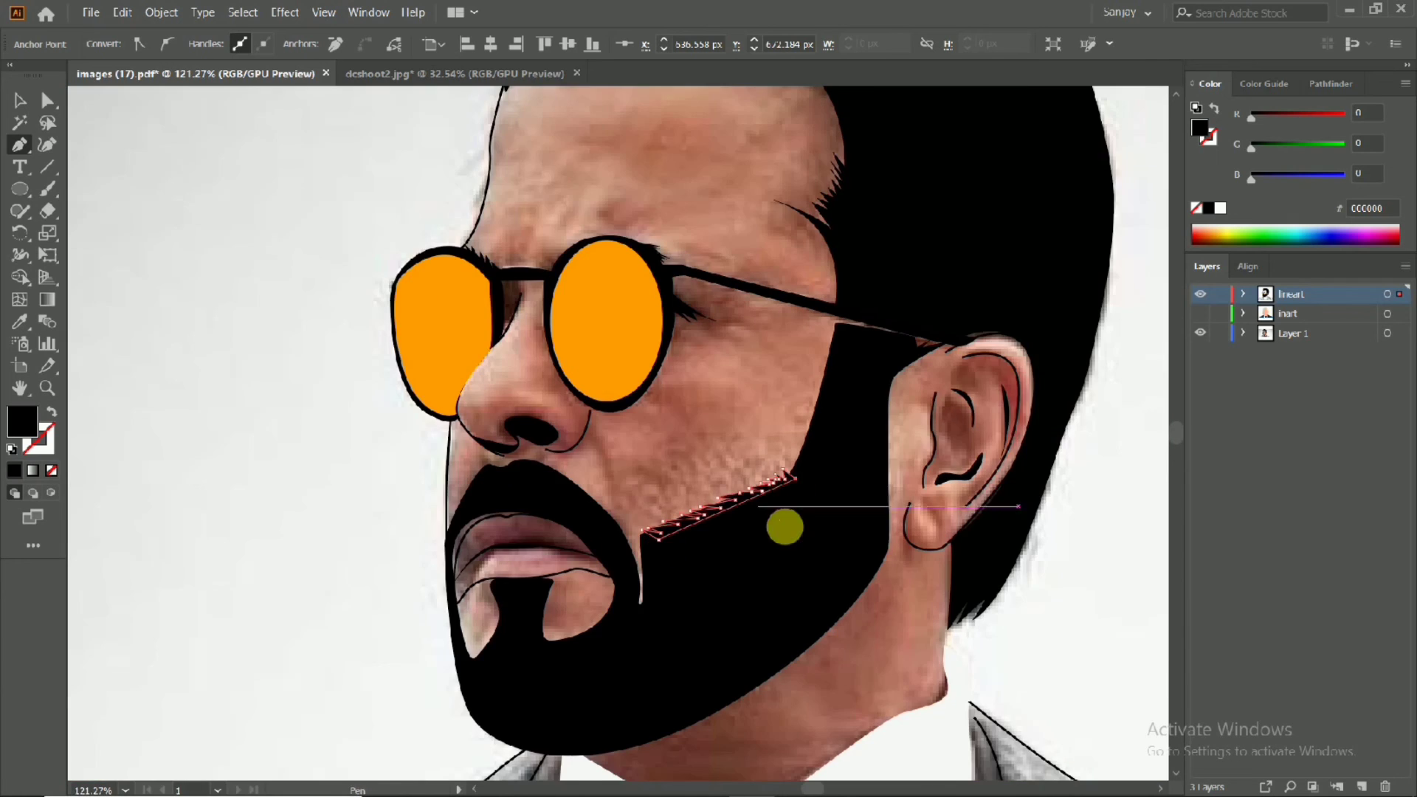
pyautogui.scroll(-2, 701, 554)
pyautogui.scroll(3, 874, 476)
# - Draw a spiky strand shape along the mustache's right edge
pyautogui.click(750, 497)
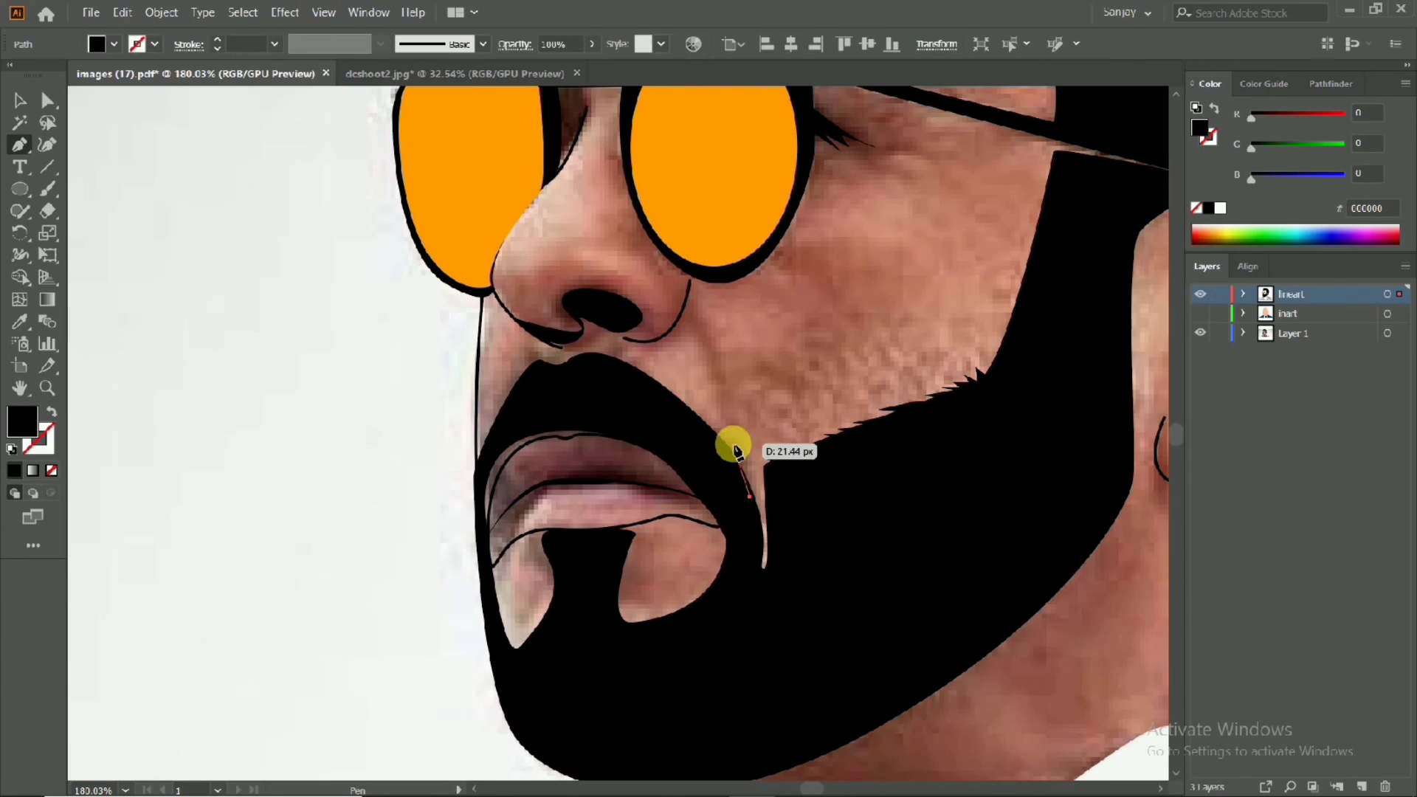
pyautogui.click(731, 455)
pyautogui.click(668, 392)
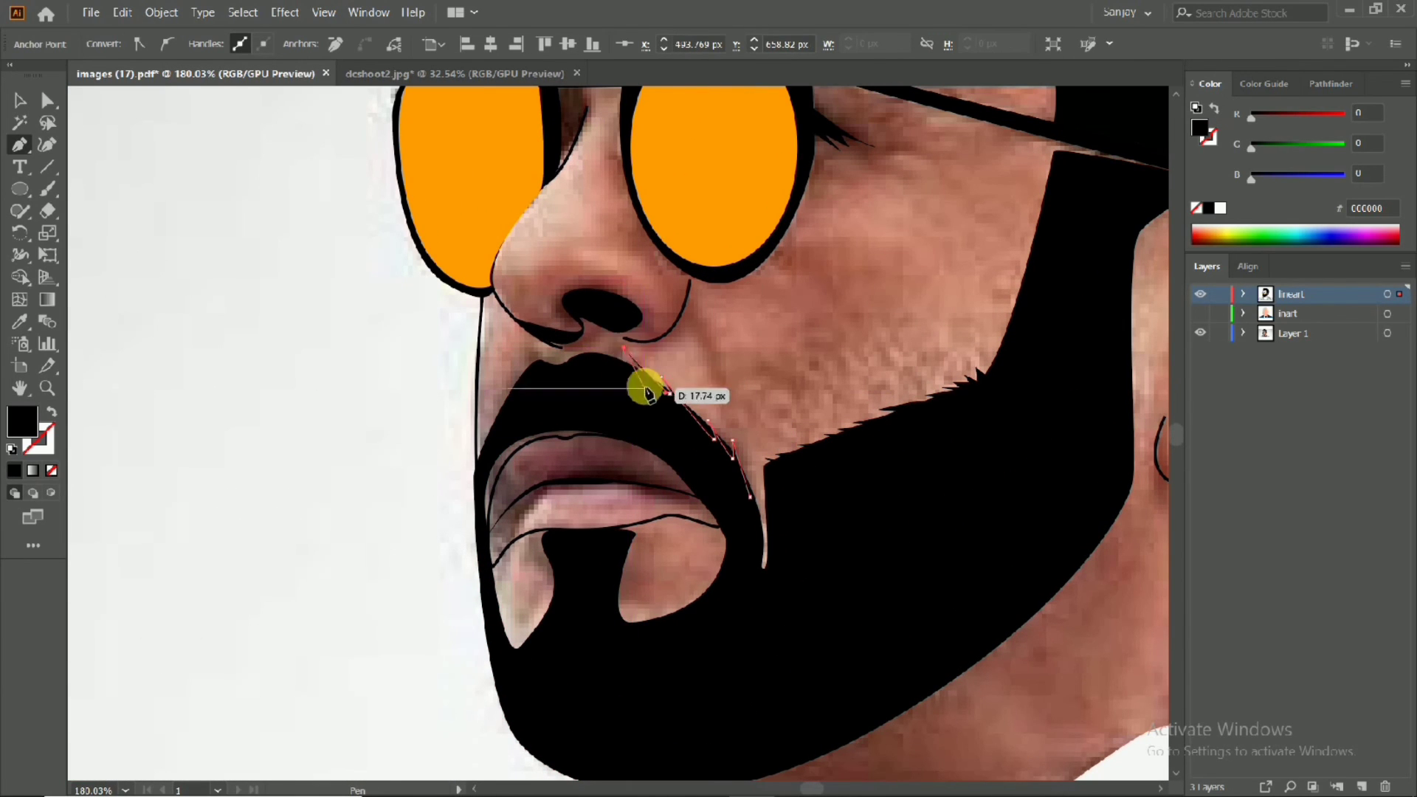
pyautogui.click(622, 355)
pyautogui.click(569, 352)
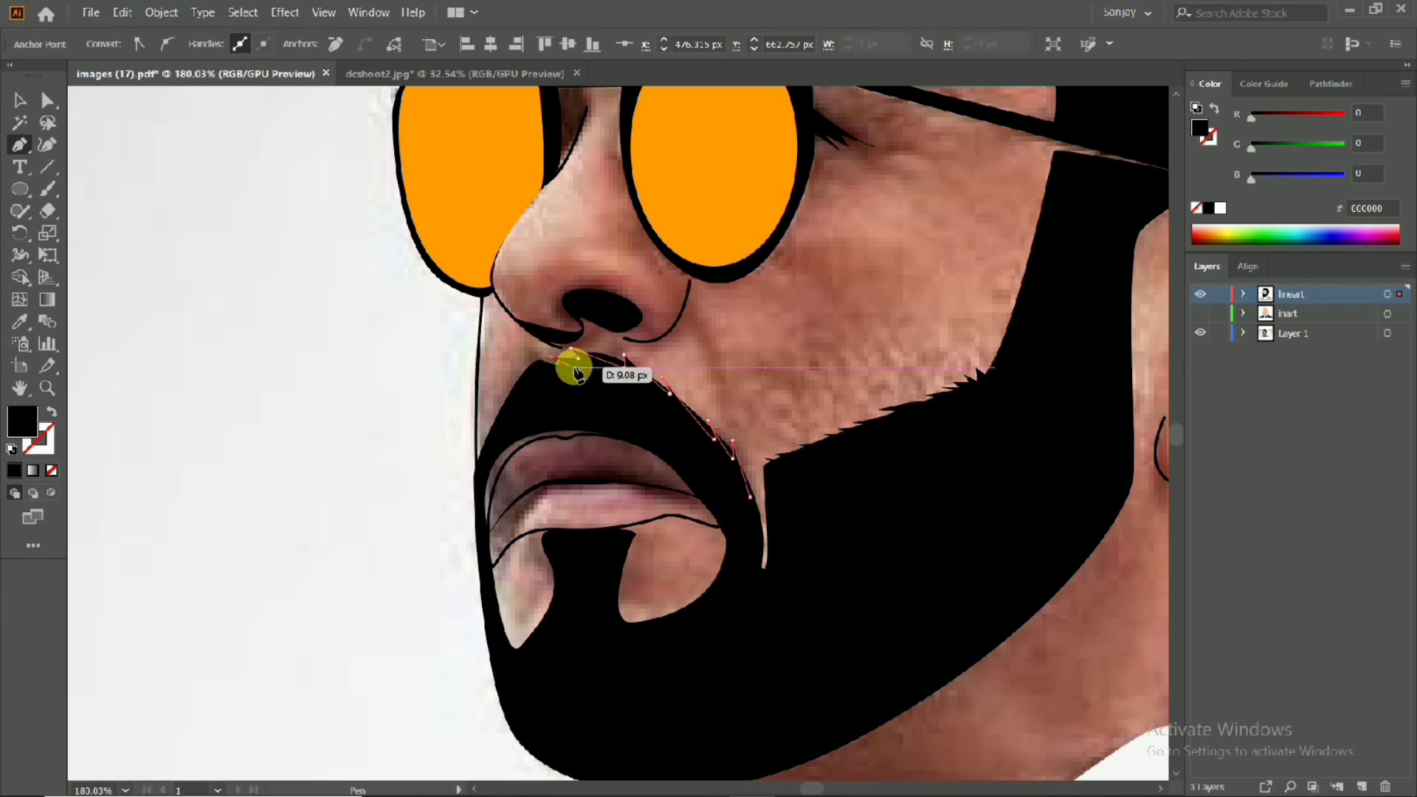
pyautogui.keyDown('ctrl'); pyautogui.click(552, 385); pyautogui.keyUp('ctrl')
pyautogui.click(751, 505)
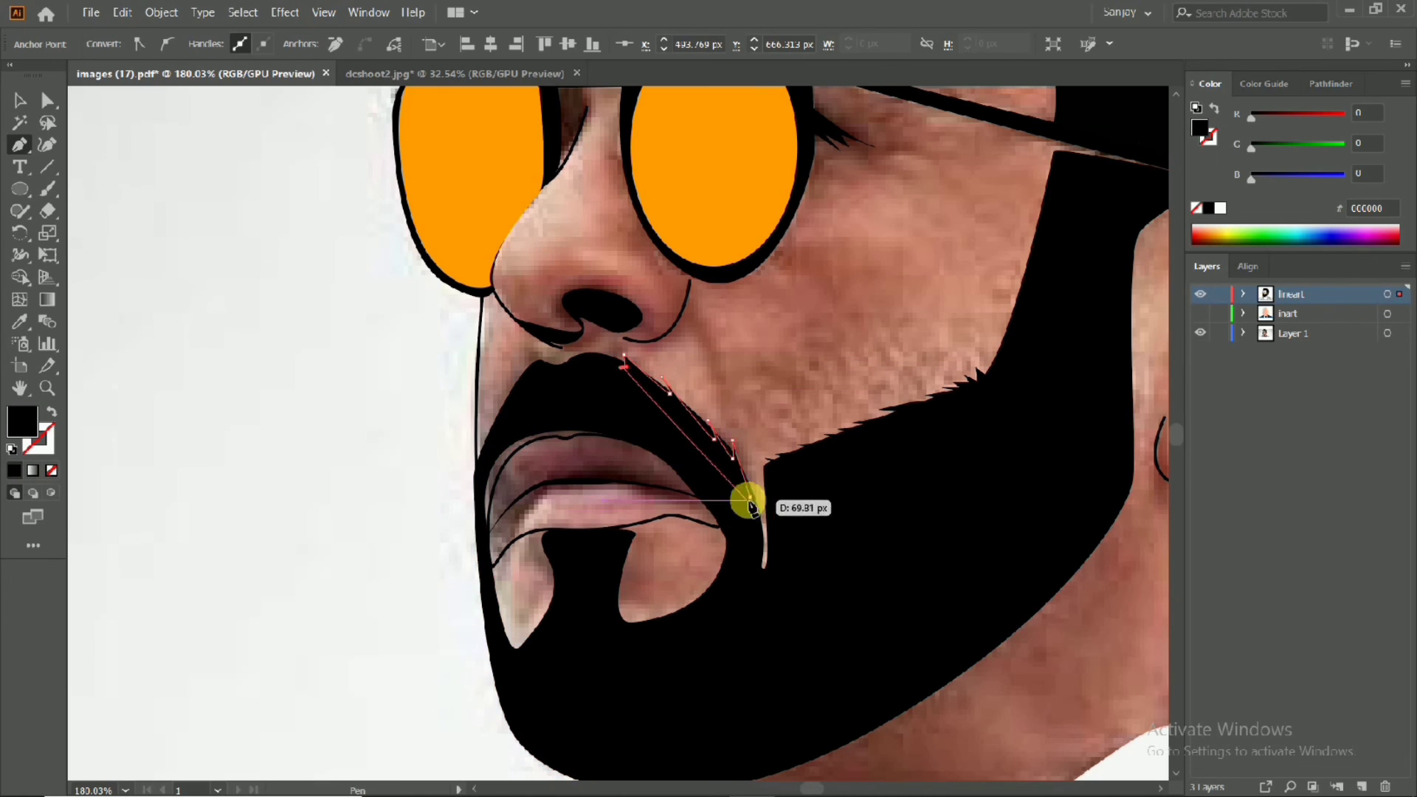
pyautogui.click(481, 474)
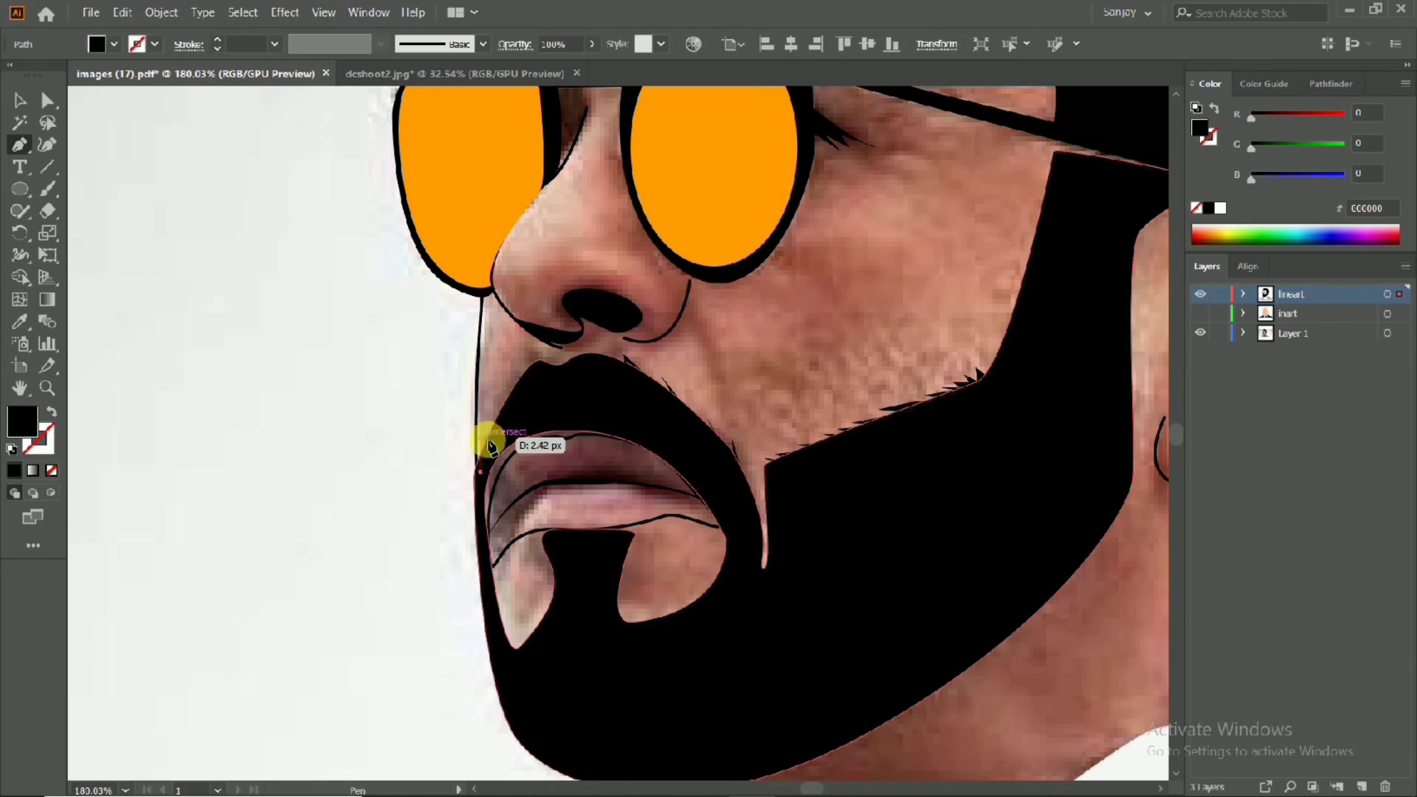
# - Add a closed zigzag strand shape along the mustache's left edge
pyautogui.click(492, 418)
pyautogui.click(503, 394)
pyautogui.click(527, 359)
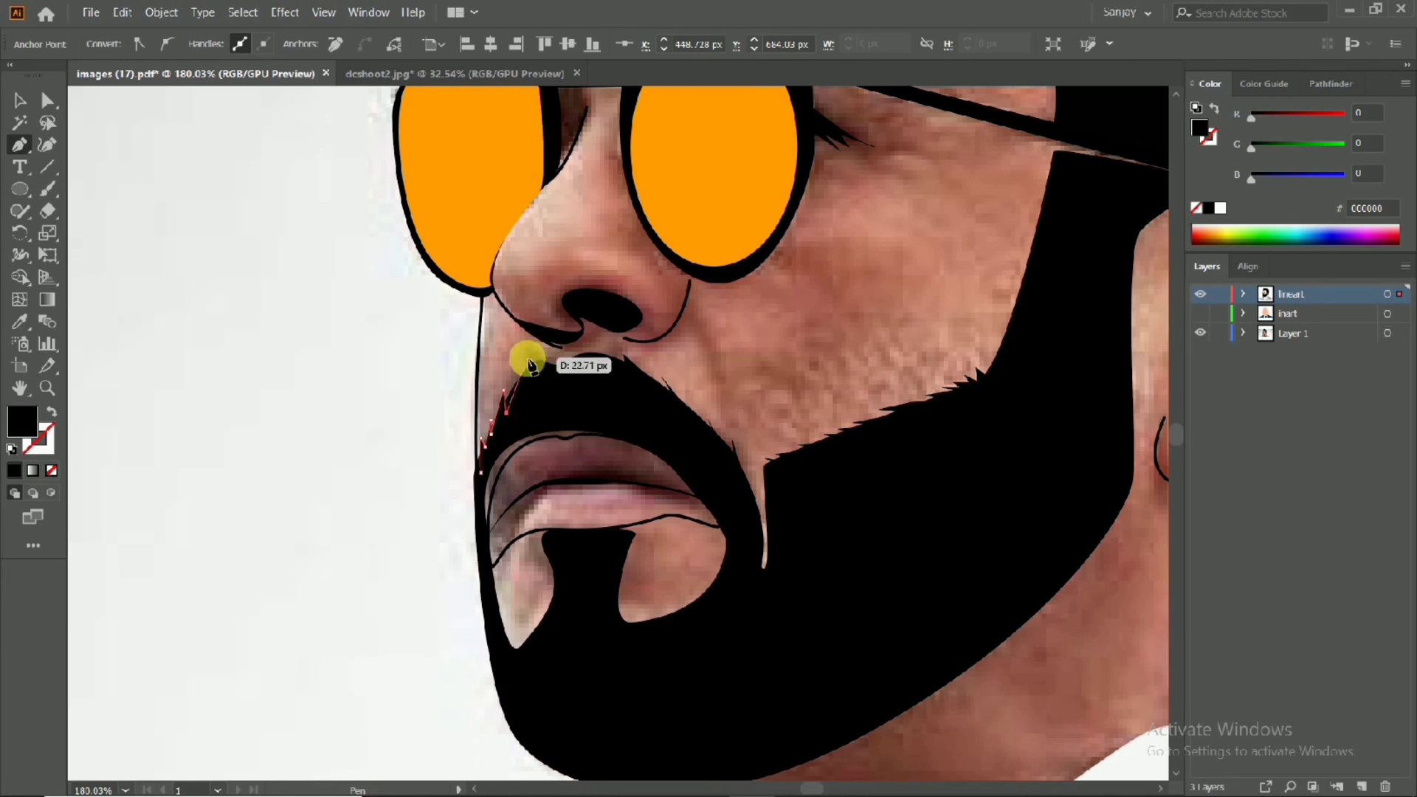
pyautogui.click(529, 397)
pyautogui.click(488, 474)
pyautogui.scroll(-4, 491, 472)
pyautogui.scroll(5, 642, 544)
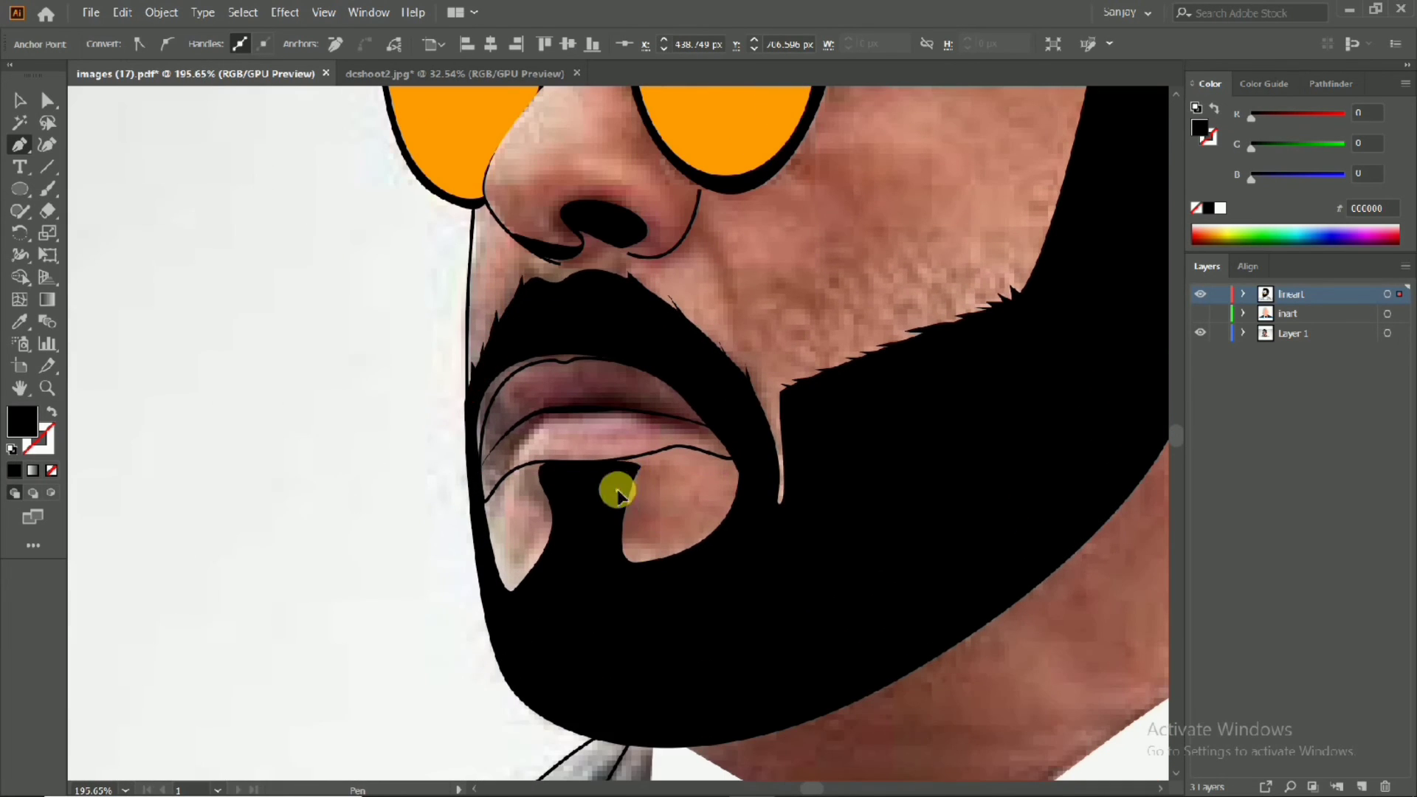
# - Pen-draw curved spiky strands around the chin gap below the lip, then show the inart layer
pyautogui.click(617, 487)
pyautogui.moveTo(639, 469); pyautogui.dragTo(647, 498)
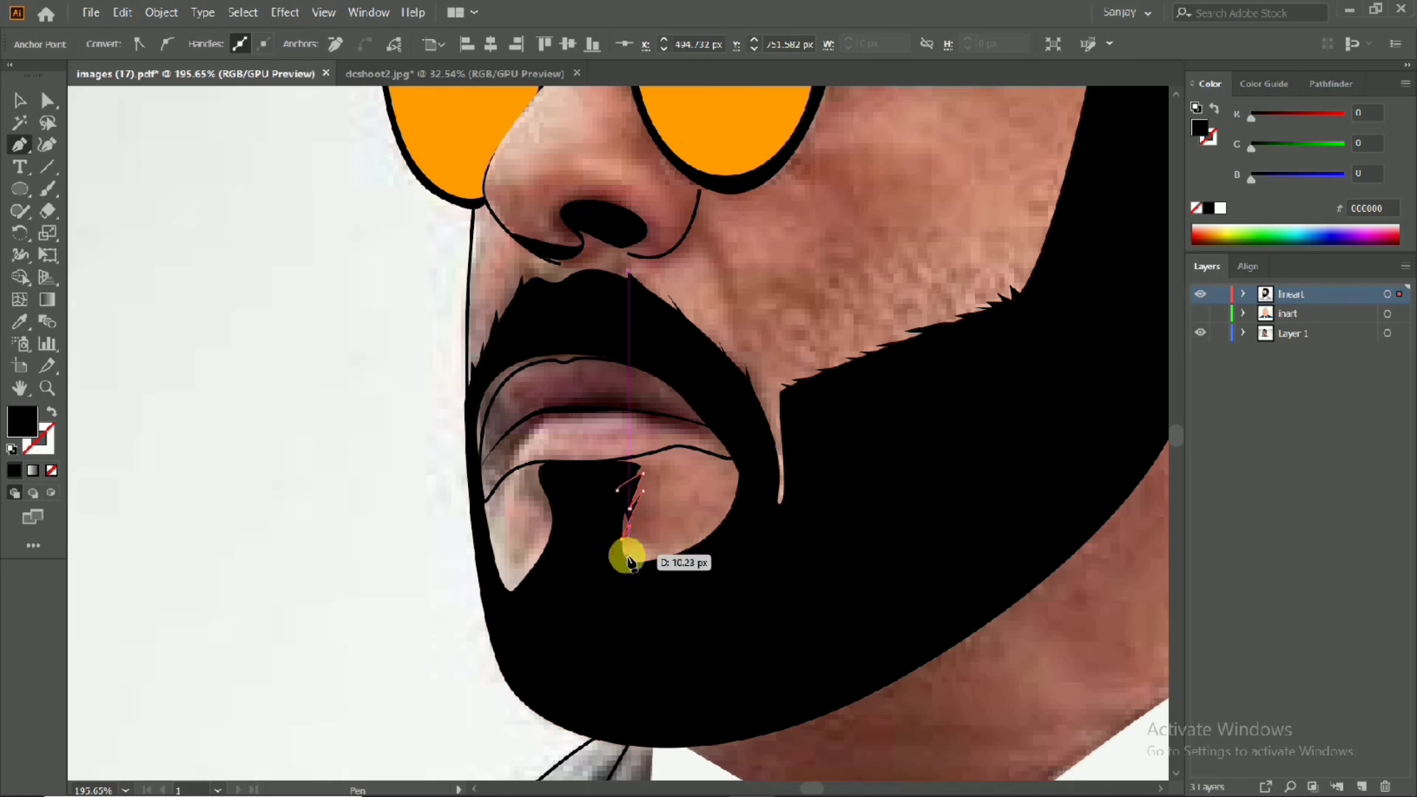
pyautogui.moveTo(660, 553)
pyautogui.mouseDown()
pyautogui.moveTo(715, 502)
pyautogui.moveTo(727, 526)
pyautogui.mouseUp()
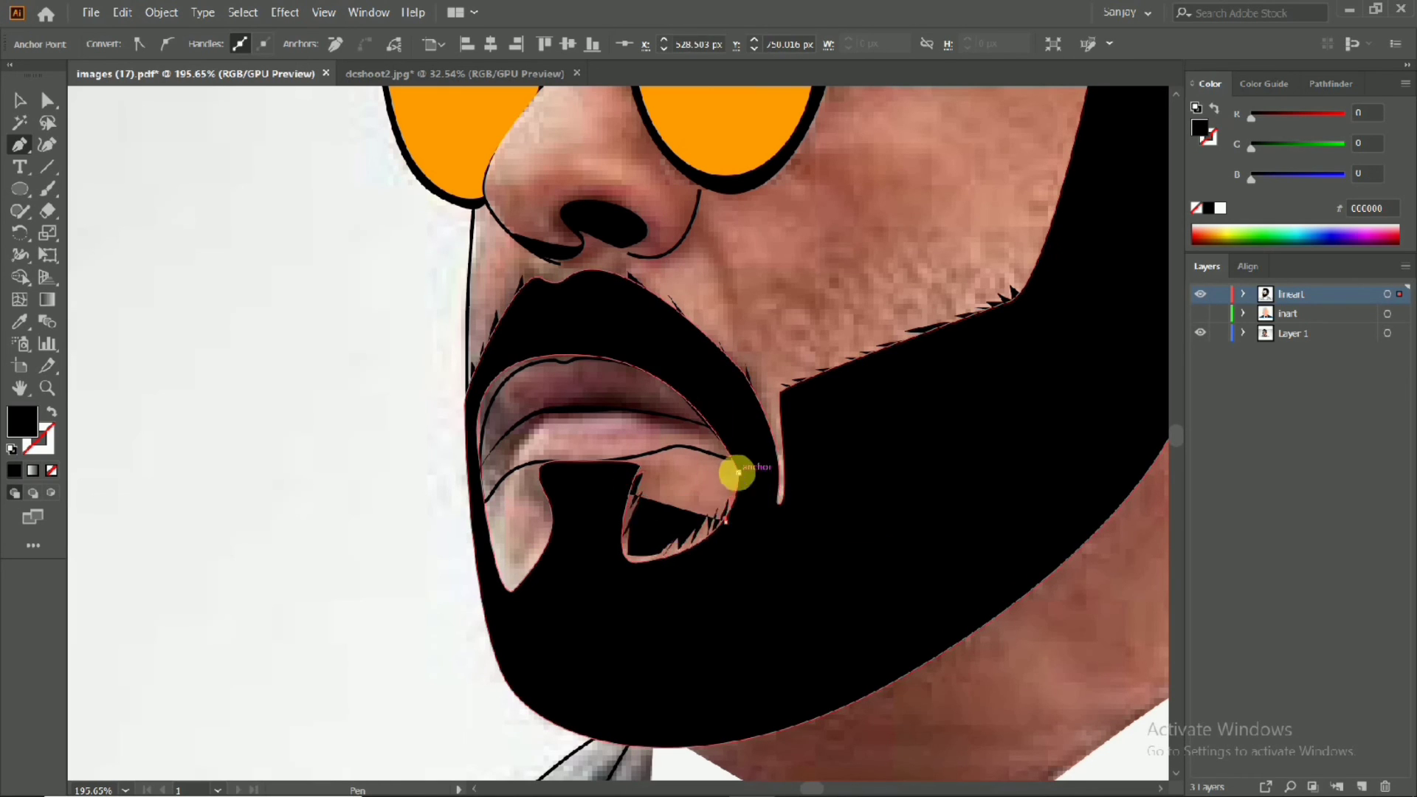
pyautogui.moveTo(588, 591); pyautogui.dragTo(610, 490)
pyautogui.scroll(-3, 610, 490)
pyautogui.scroll(3, 550, 526)
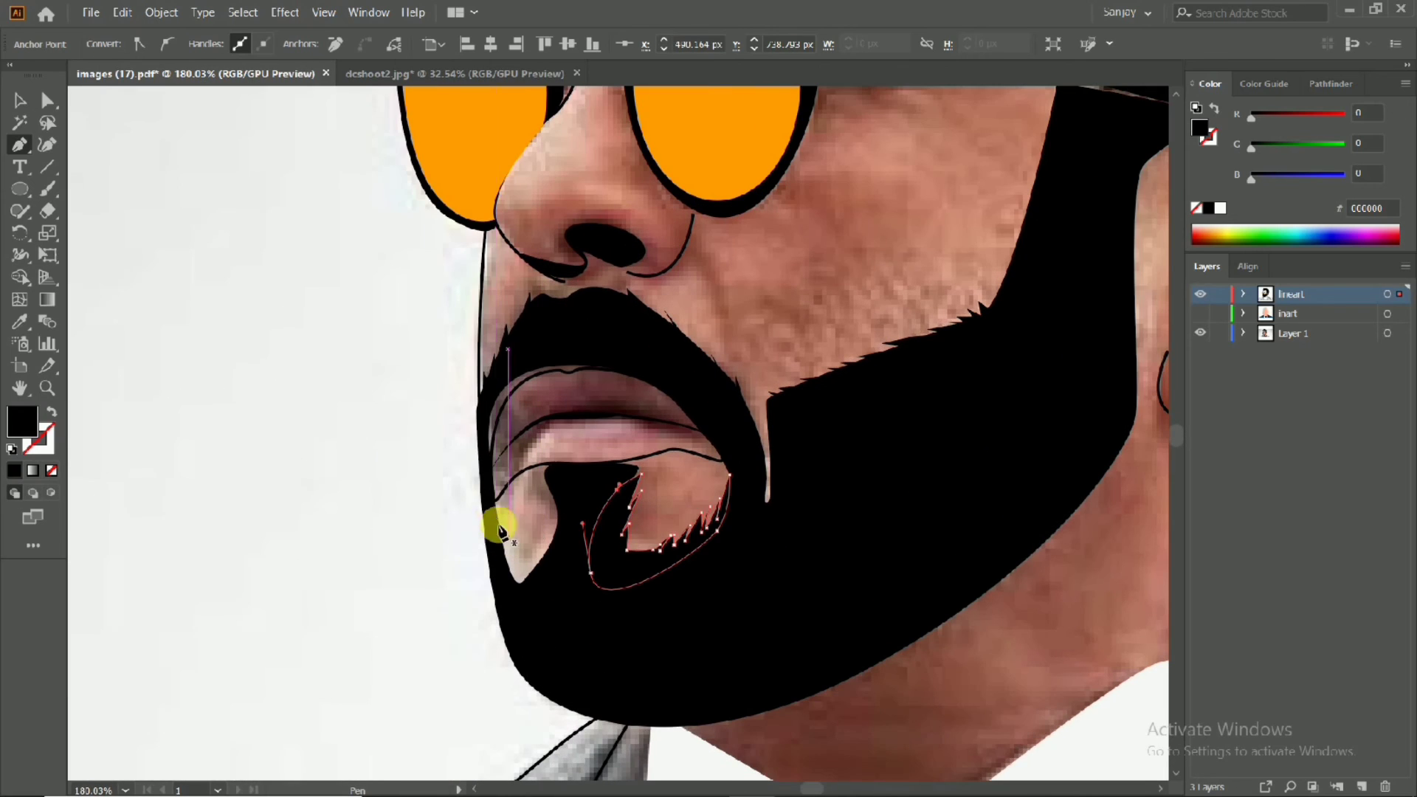
pyautogui.moveTo(507, 544)
pyautogui.mouseDown()
pyautogui.moveTo(514, 579)
pyautogui.moveTo(557, 537)
pyautogui.mouseUp()
pyautogui.hotkey('ctrl', 'z')
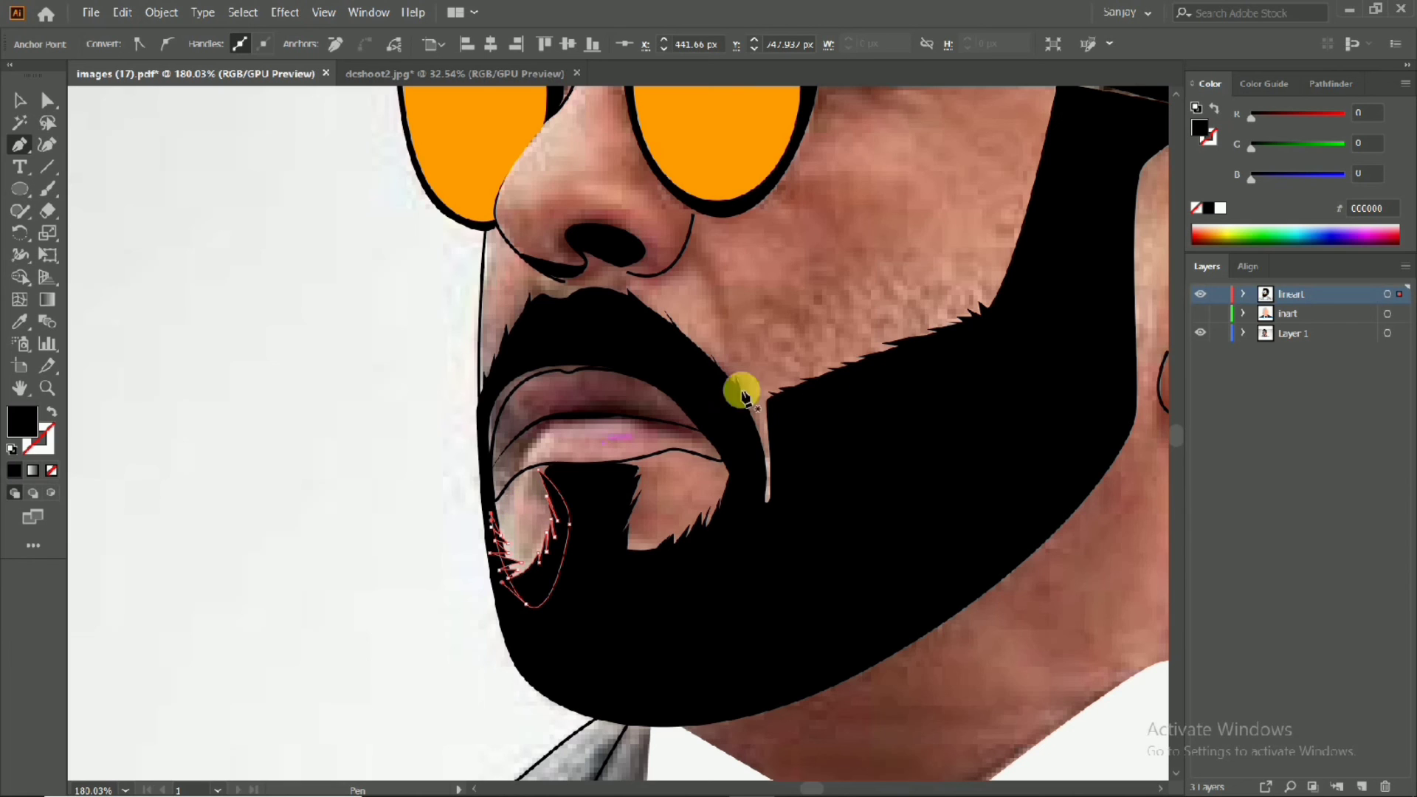
pyautogui.click(1200, 313)
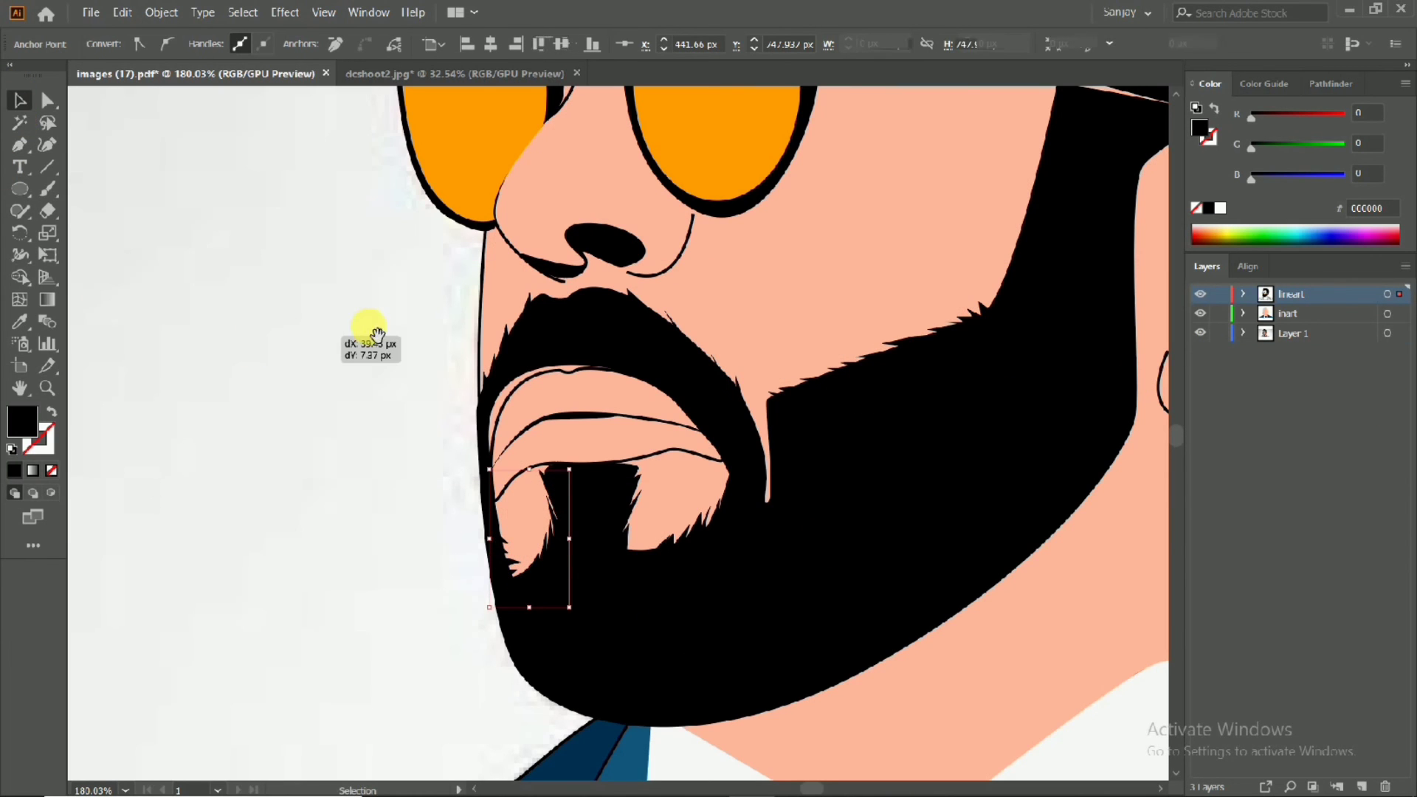
# - Select the portrait and save it as Adobe PDF 'images (17)', confirming the overwrite
pyautogui.scroll(-3, 484, 358)
pyautogui.scroll(-4, 484, 358)
pyautogui.click(520, 407)
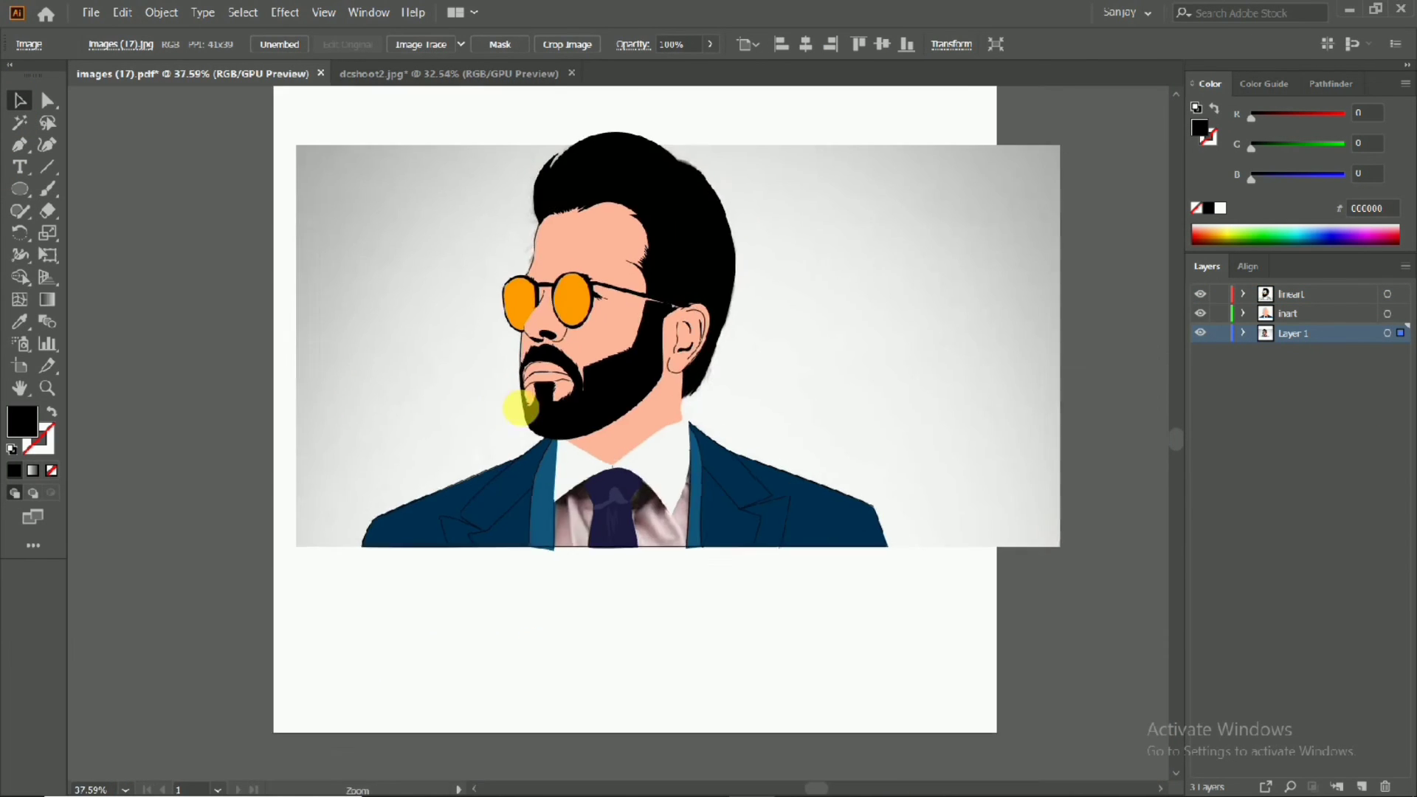
pyautogui.scroll(1, 520, 408)
pyautogui.click(91, 12)
pyautogui.click(155, 162)
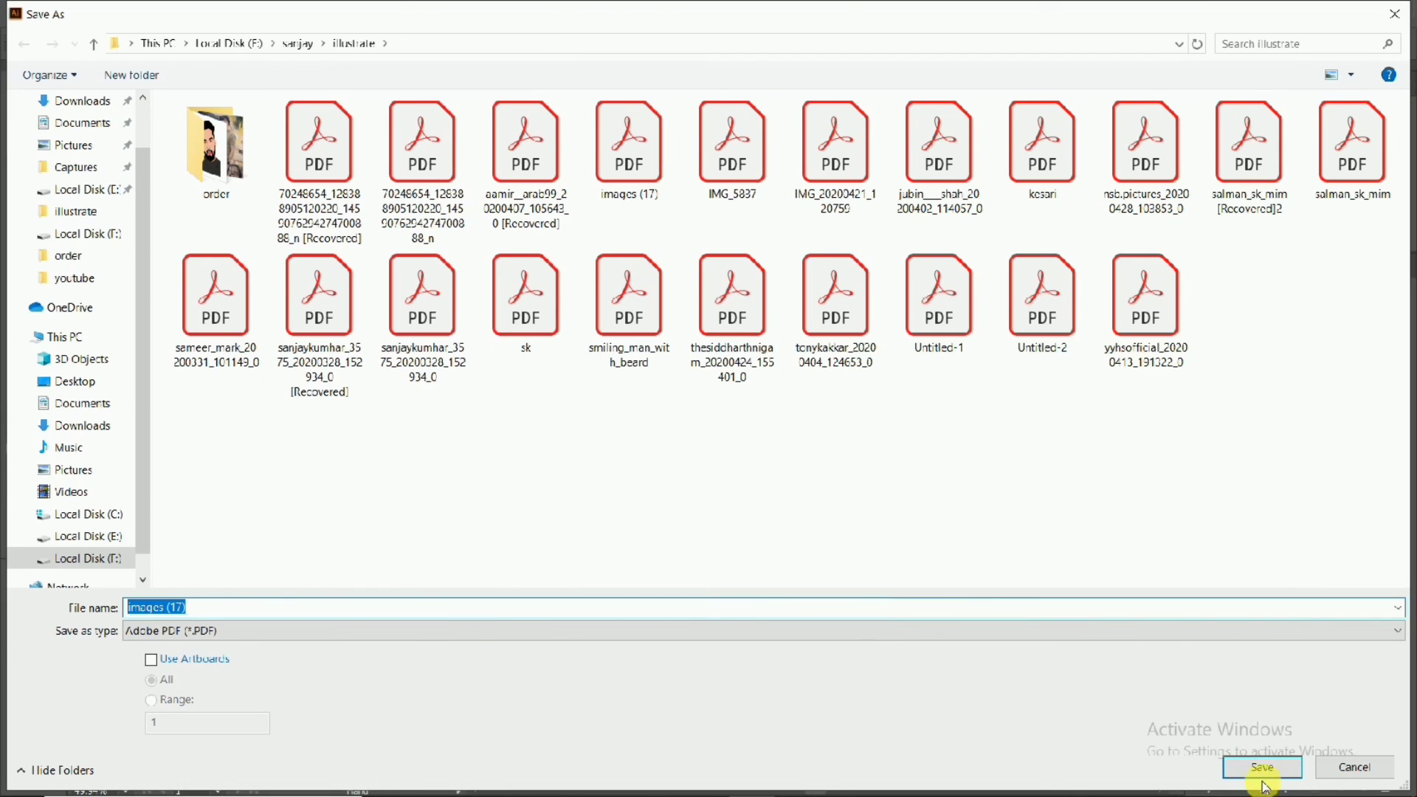
pyautogui.click(1262, 767)
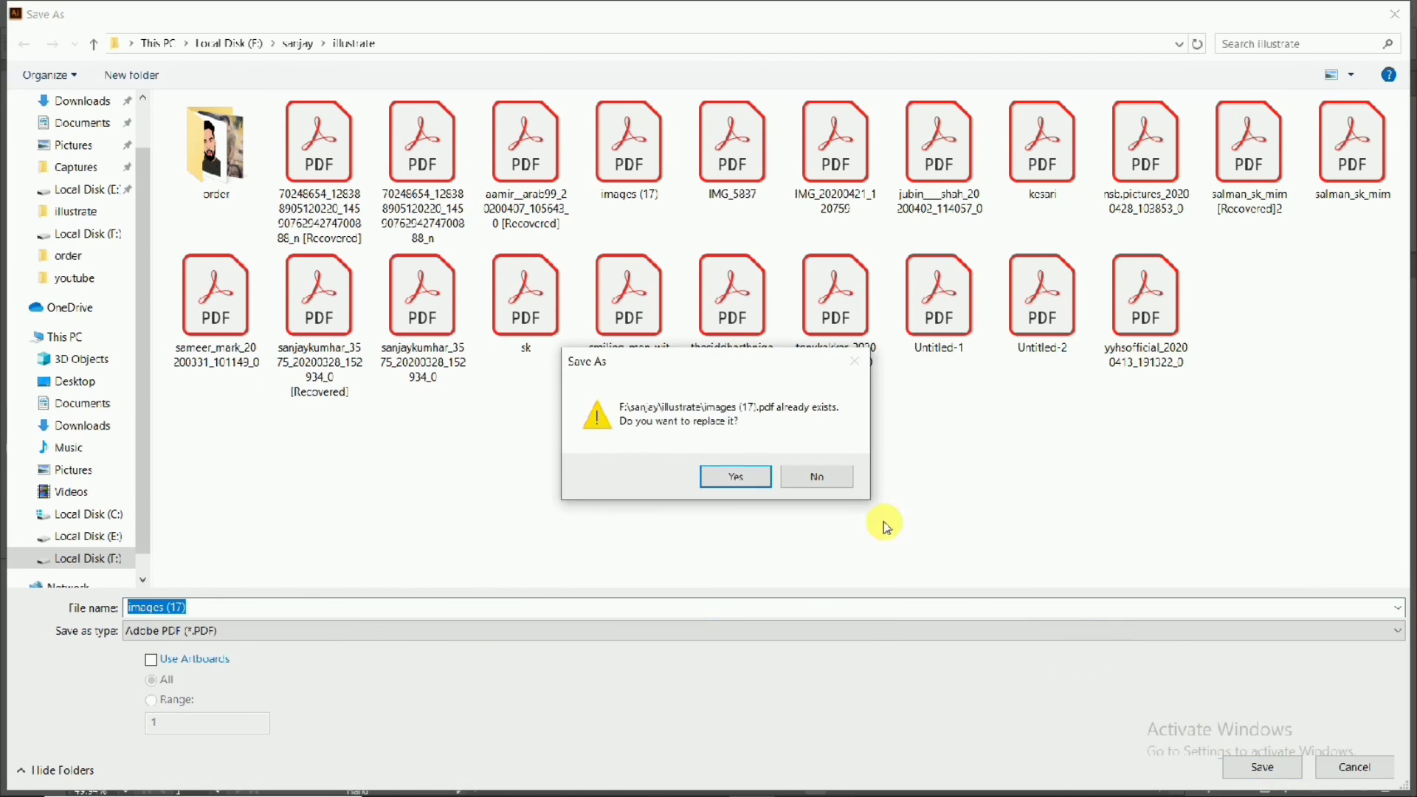
pyautogui.click(720, 476)
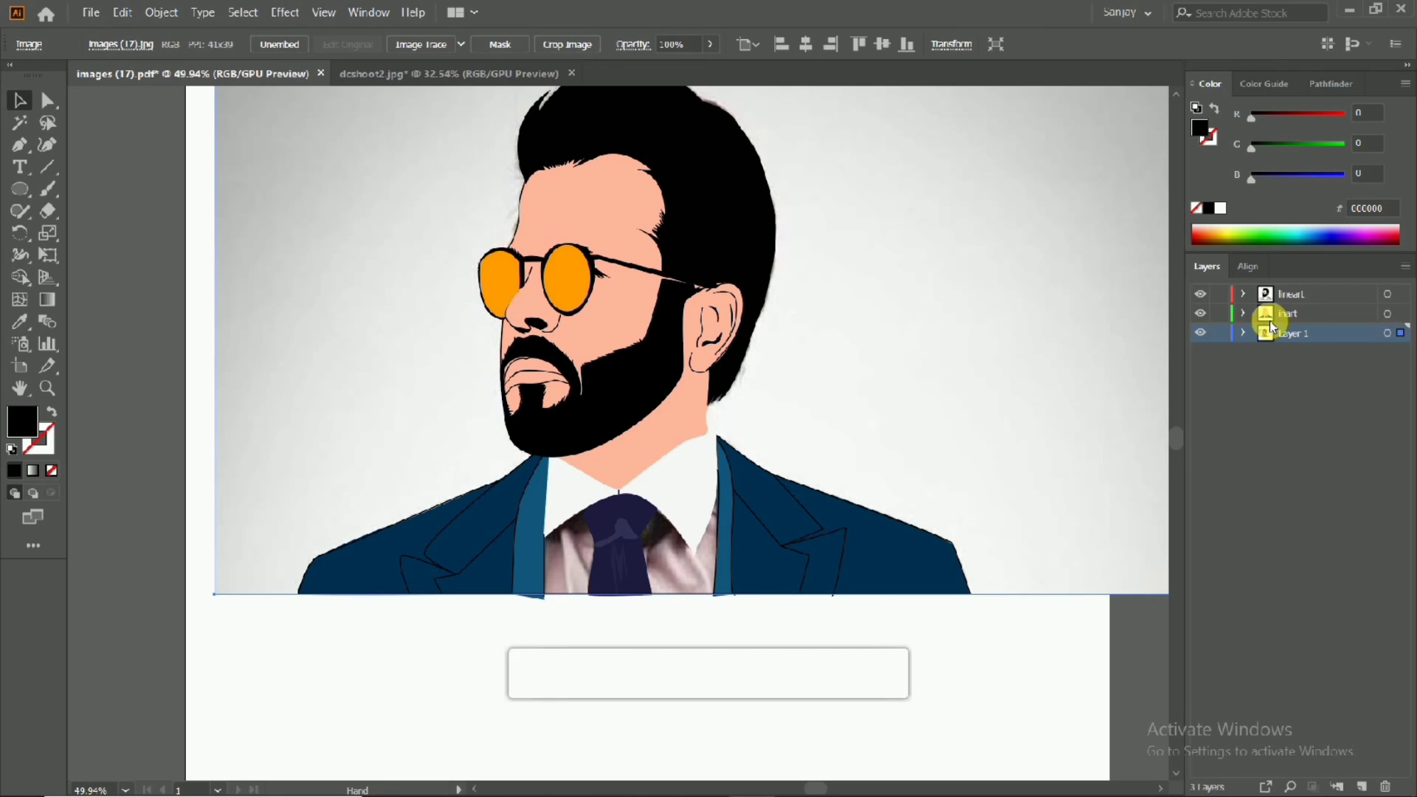